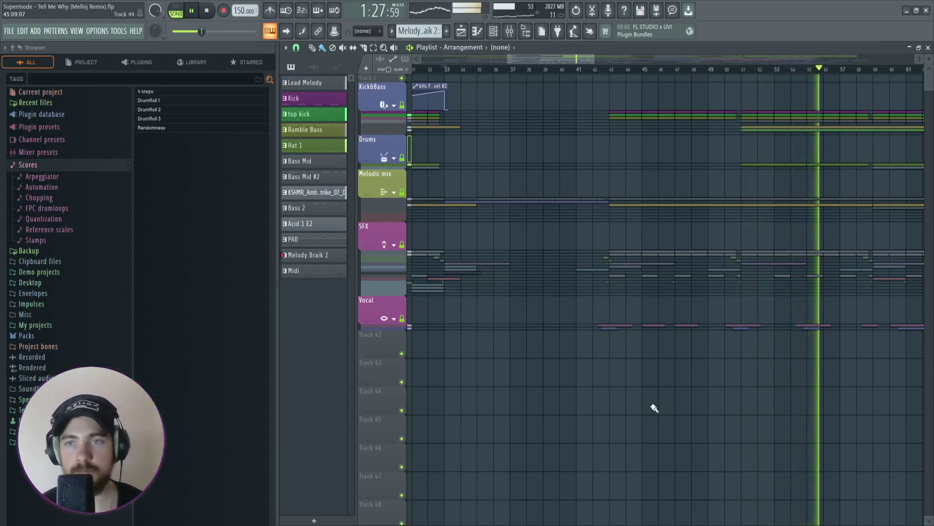
Follow the arrangement's playback through the section around bars 55 to 63 and stop it.
scroll(650, 323, "down", 1)
scroll(830, 150, "up", 3)
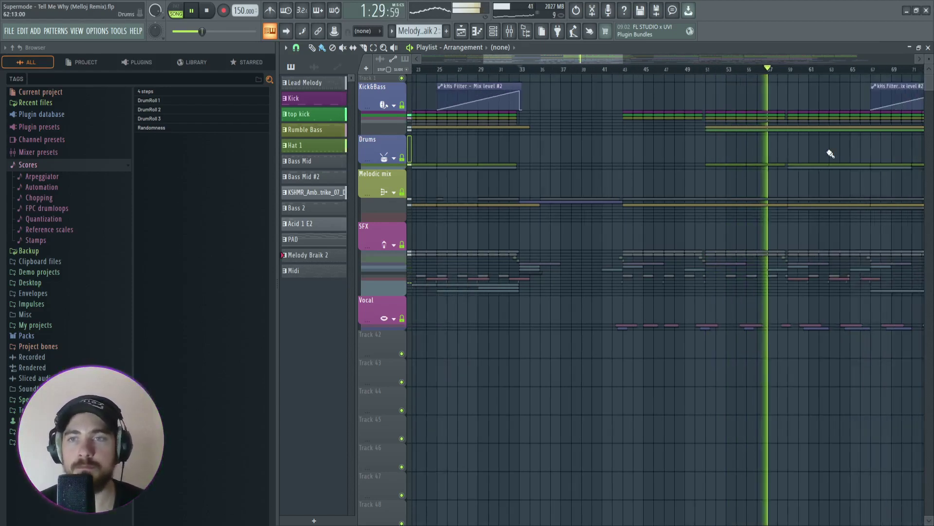
scroll(564, 157, "down", 2)
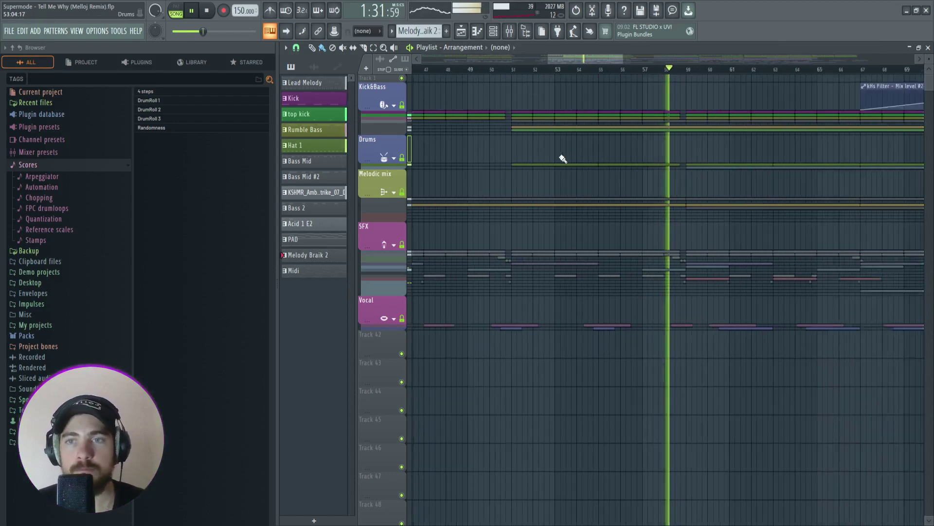
scroll(603, 71, "down", 2)
scroll(572, 154, "down", 1)
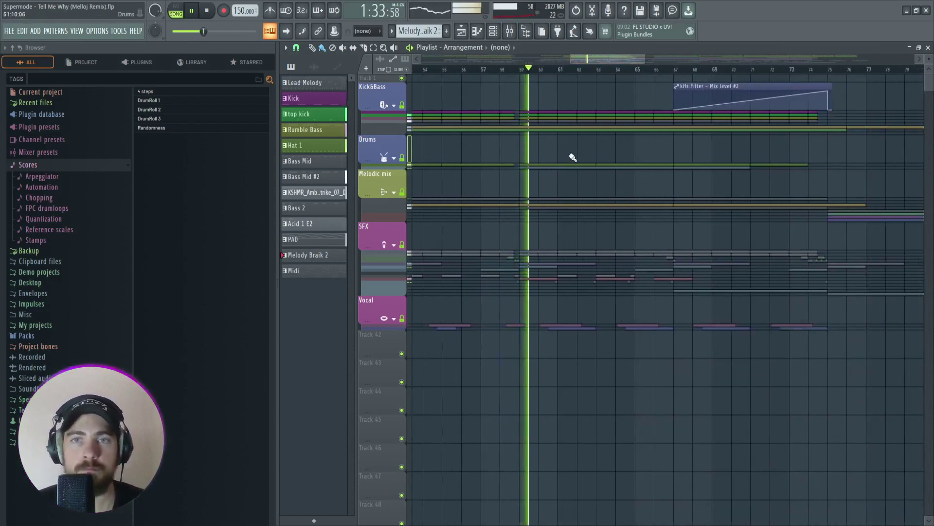
scroll(578, 157, "down", 1)
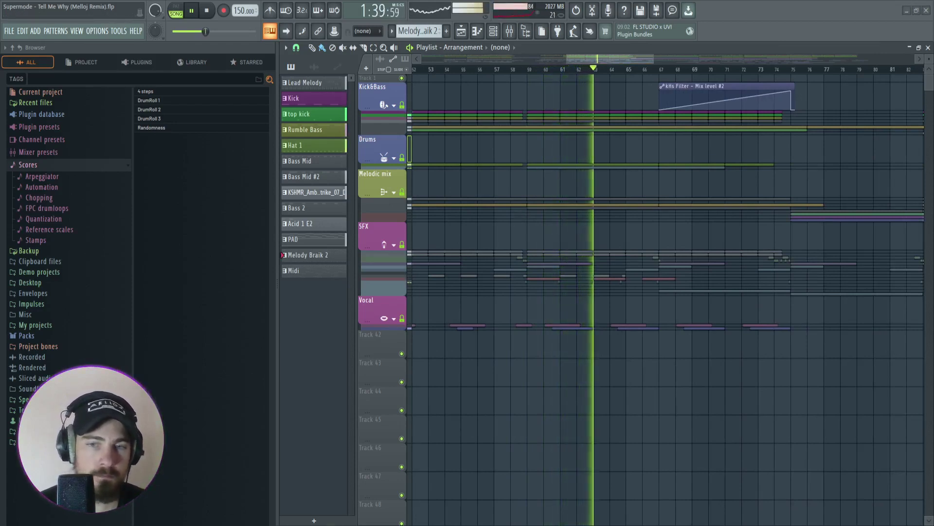
key("space")
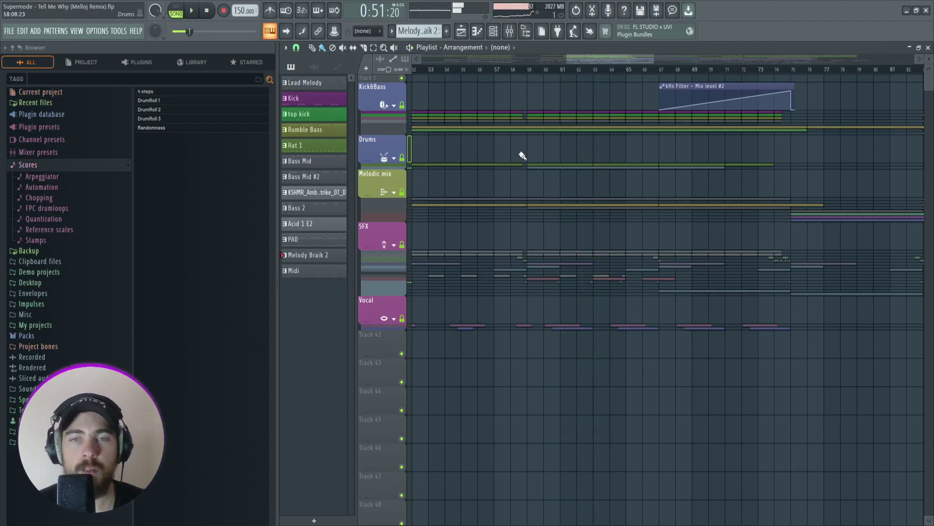
Open the mixer and view the effect chains of the Pre master and Master tracks.
scroll(521, 154, "down", 3)
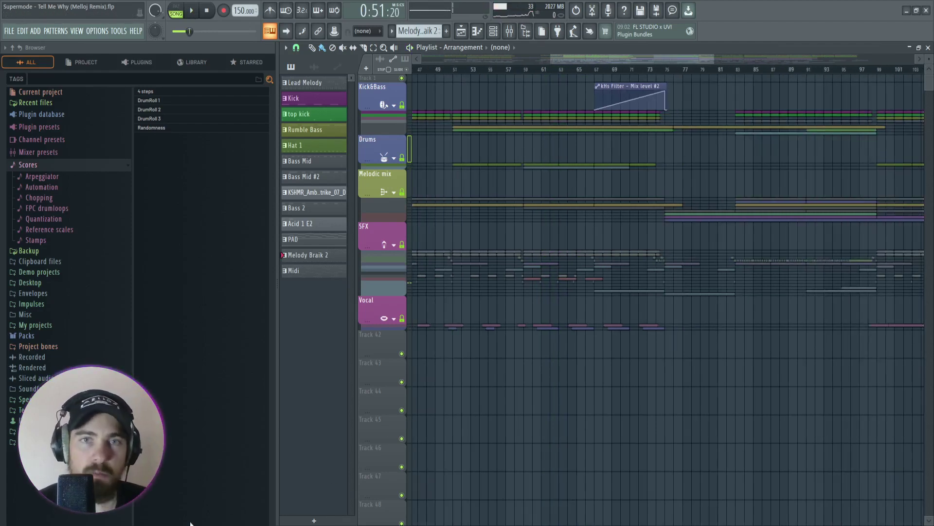
scroll(465, 109, "up", 3)
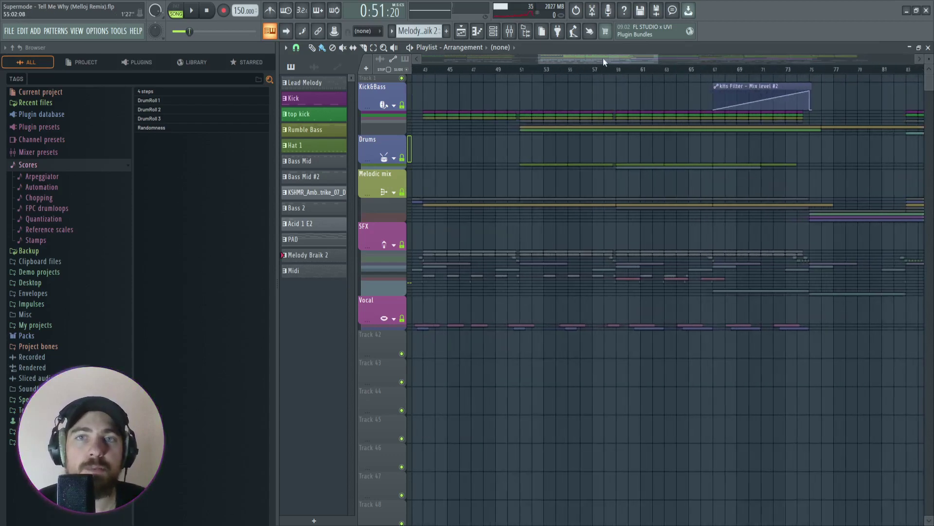
left_click_drag(604, 58, 532, 47)
left_click(518, 39)
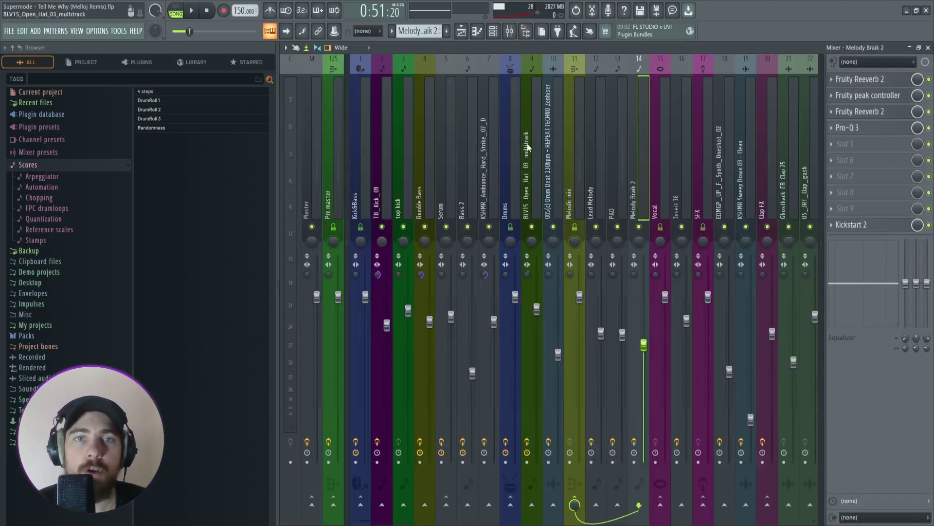
left_click(332, 162)
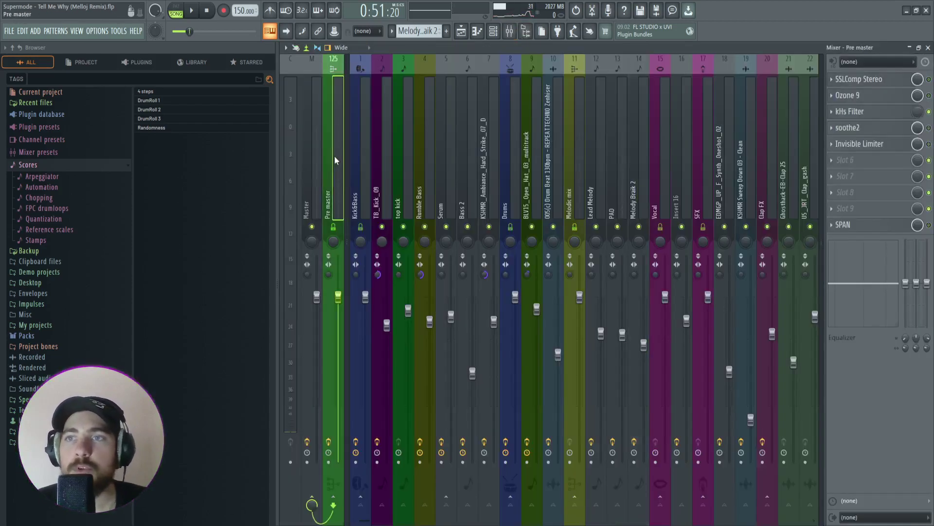
left_click(317, 156)
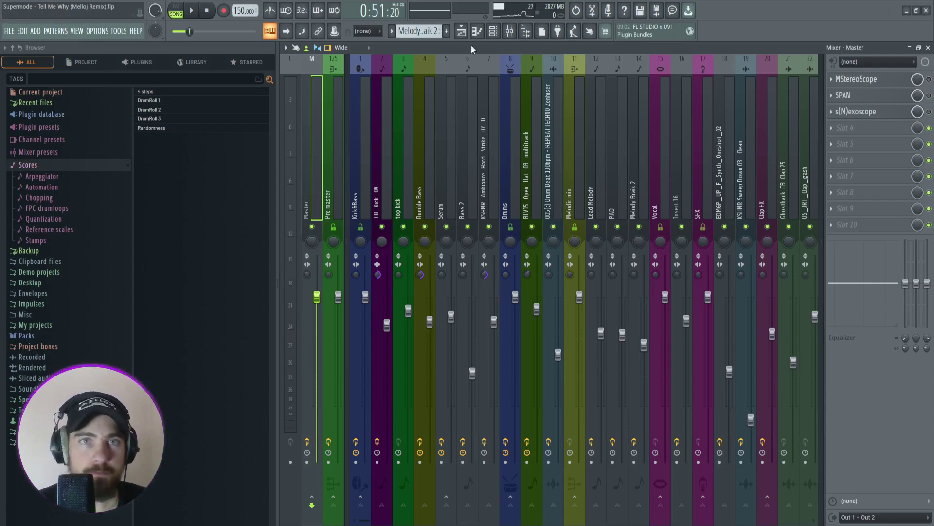
Switch between the playlist and the mixer, and select the Pre master track to inspect its effects.
key("F5")
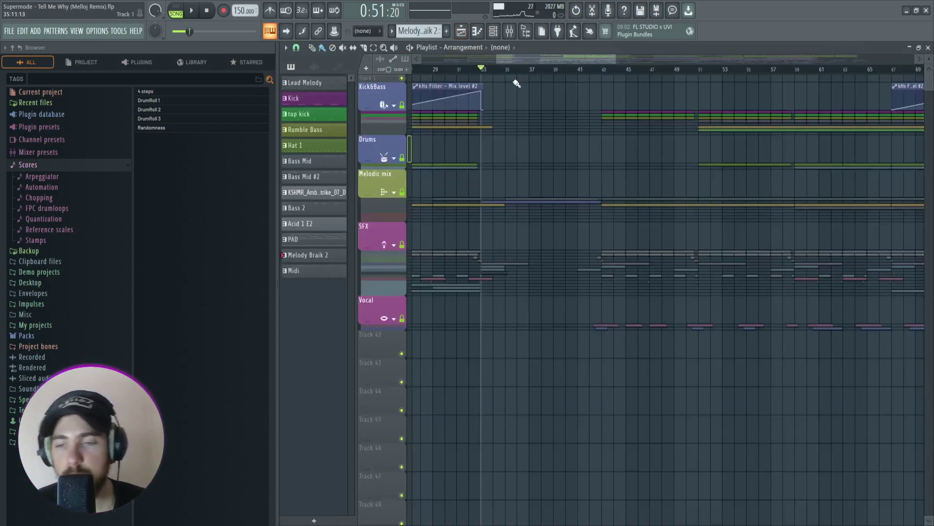
key("F5")
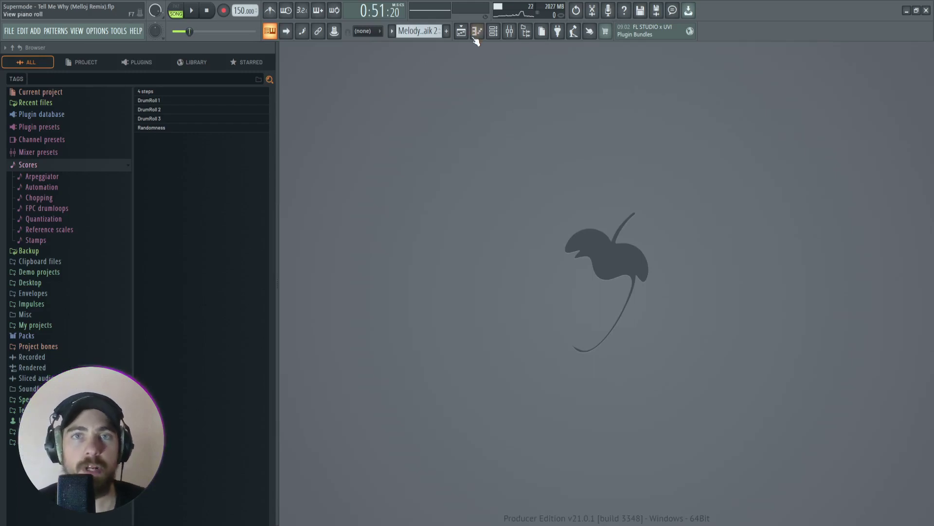
left_click(461, 32)
left_click(510, 34)
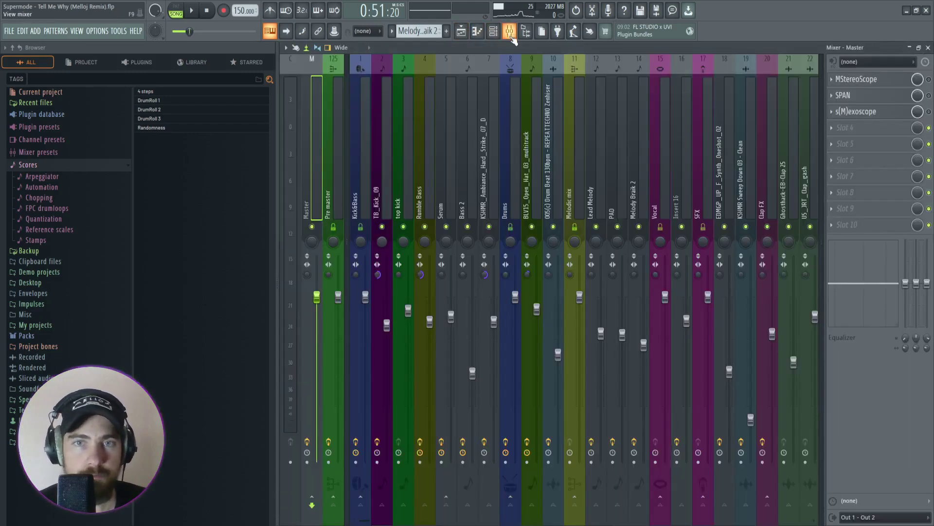
left_click(335, 182)
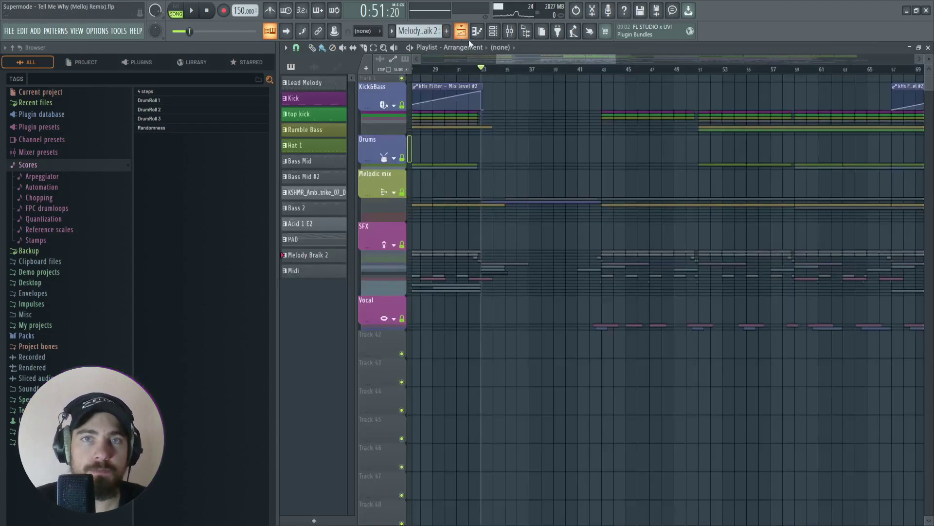
Return to the start of the playlist arrangement and expand the Kick&Bass track group, leaving all groups unsoloed.
left_click(460, 31)
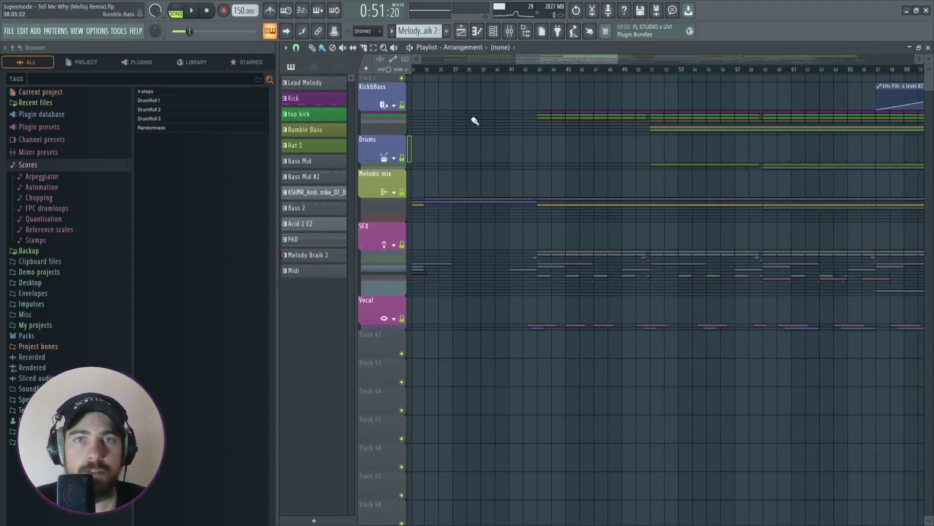
scroll(475, 123, "left", 10)
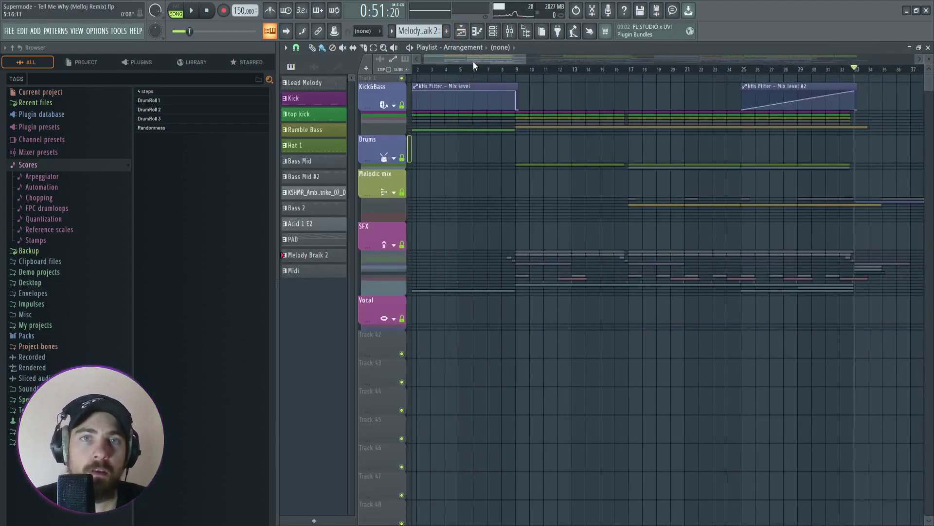
right_click(403, 106)
left_click(394, 106)
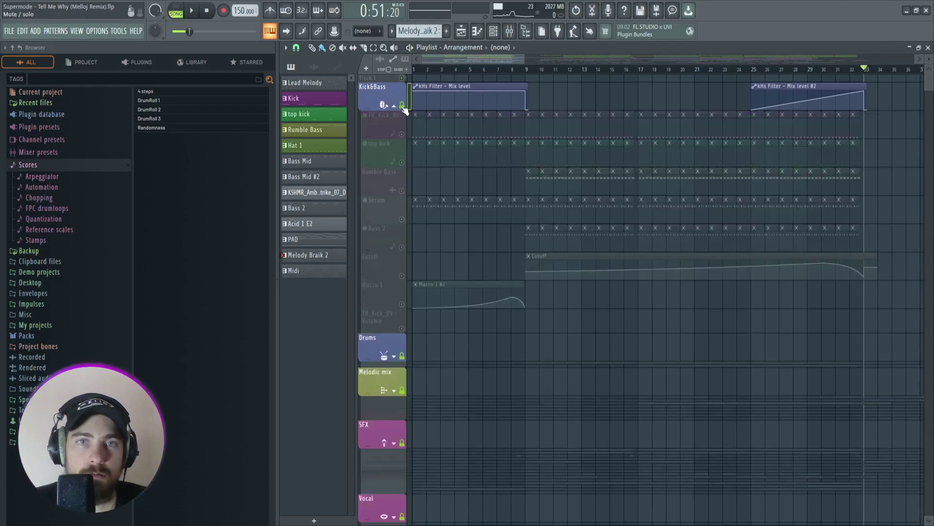
right_click(402, 106)
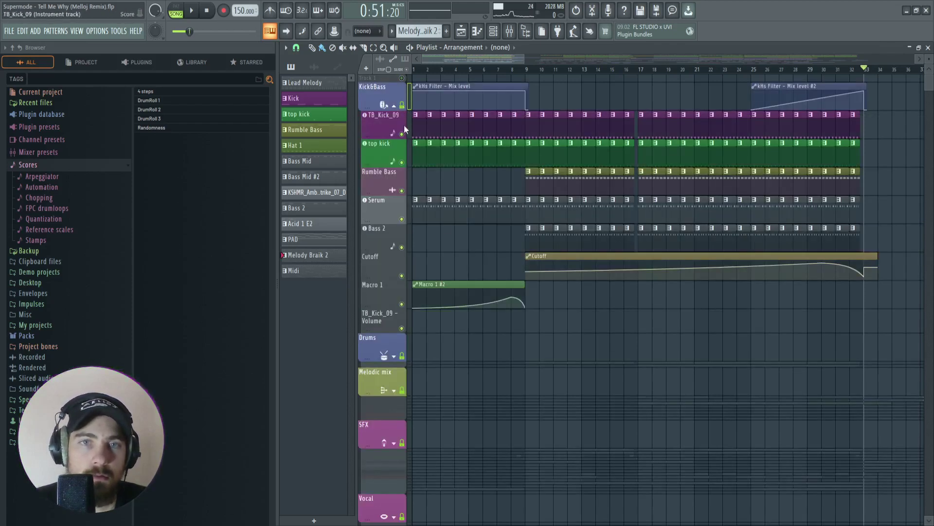
left_click(394, 357)
left_click(396, 357)
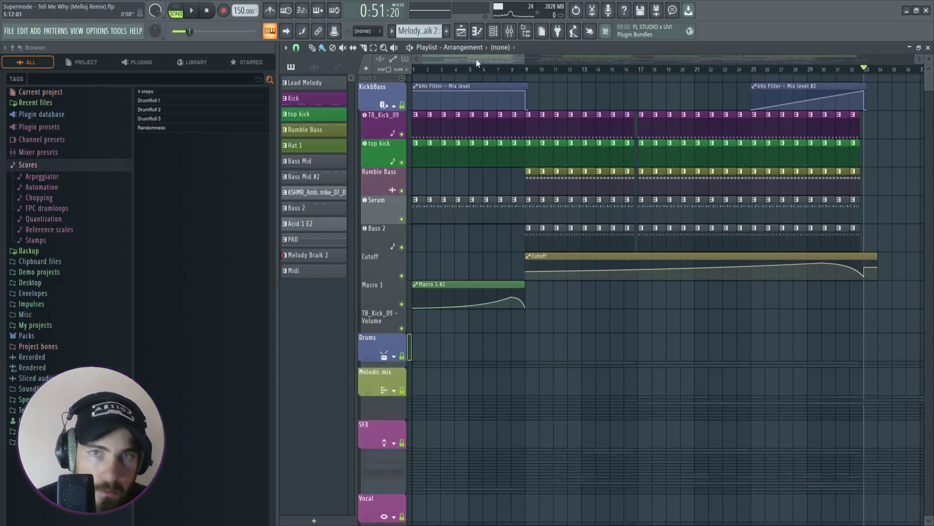
Reset the playhead to the start of the song and solo the TB_Kick_09 track.
scroll(480, 79, "up", 3)
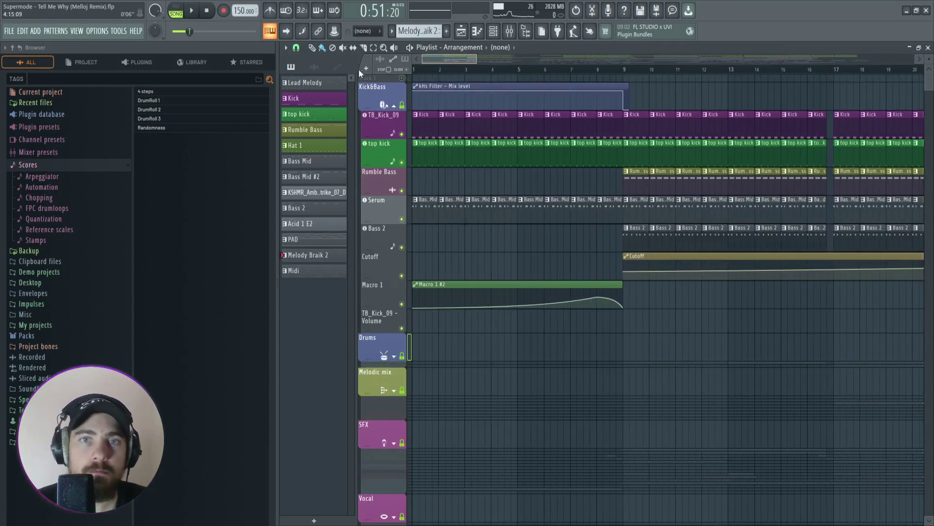
left_click(208, 11)
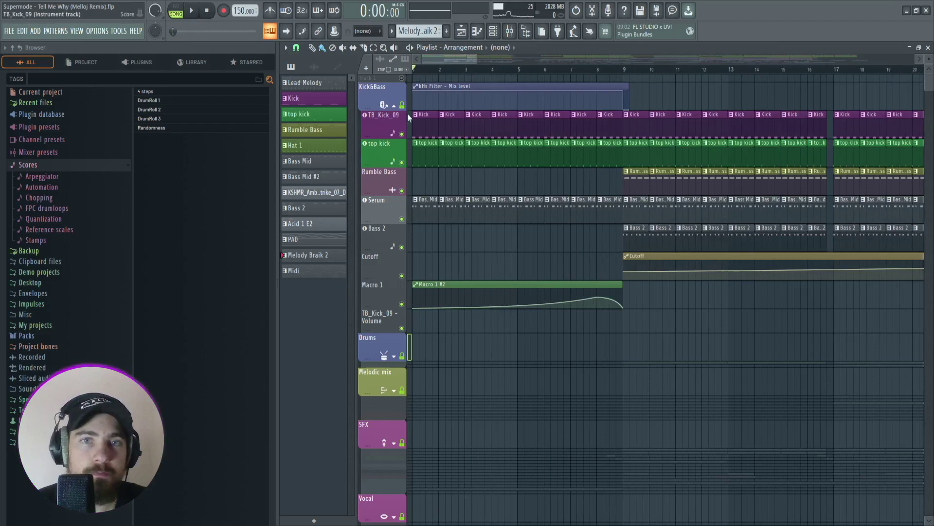
right_click(402, 134)
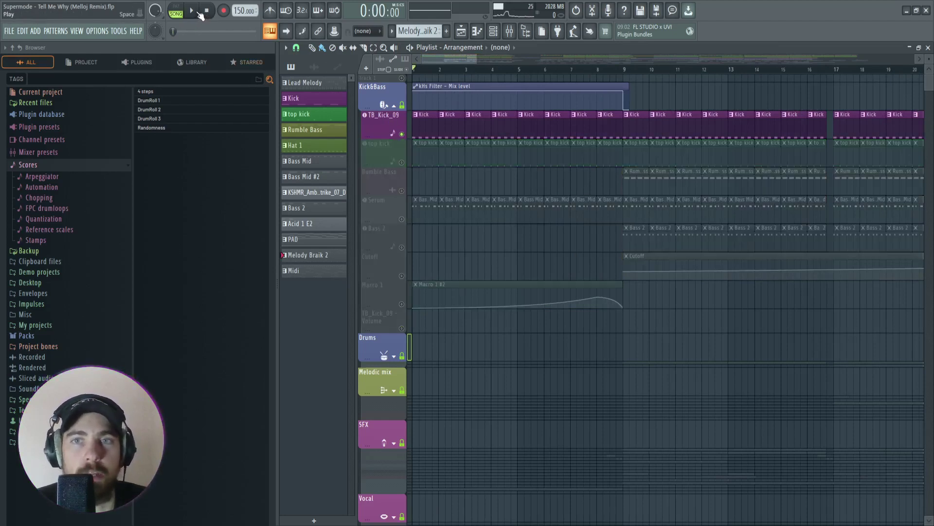
Open the first Kick pattern clip in the piano roll, examine its note placement and close the editor.
scroll(424, 77, "up", 3)
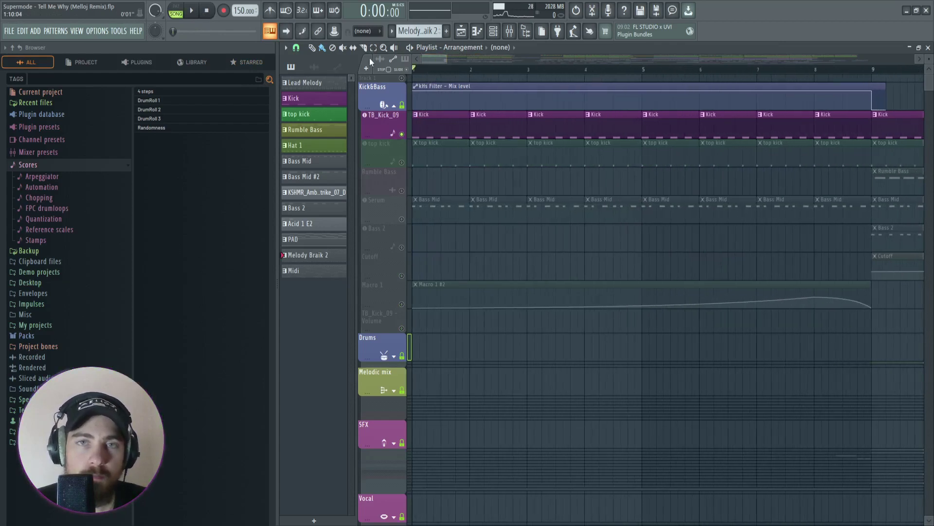
scroll(426, 73, "up", 2)
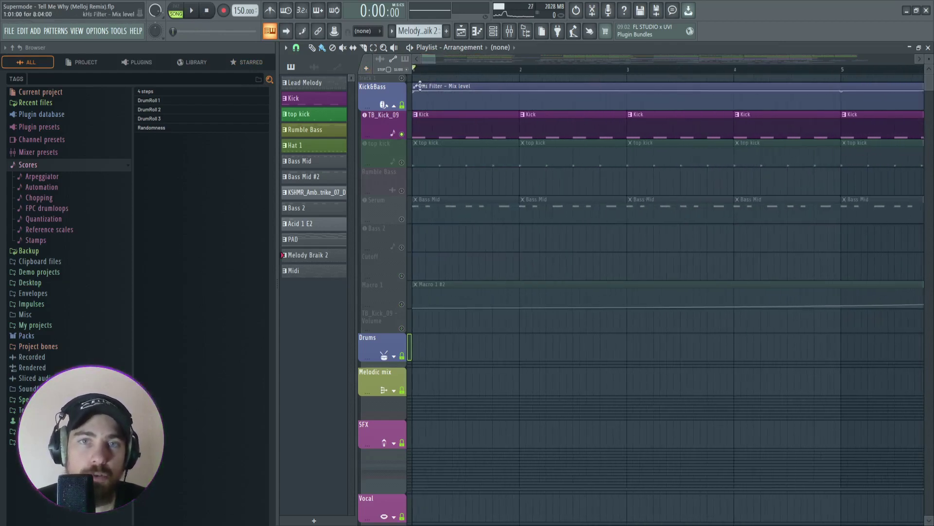
double_click(423, 129)
scroll(452, 136, "up", 2)
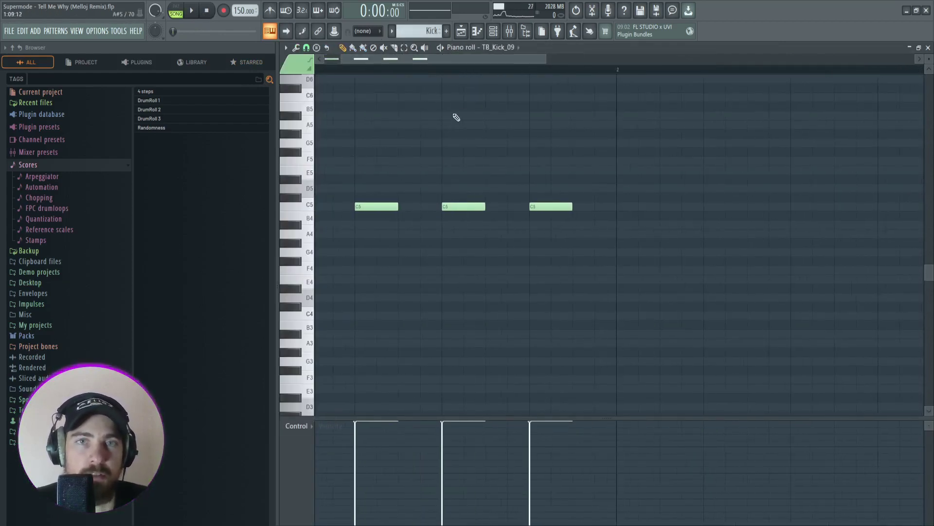
left_click_drag(464, 62, 444, 63)
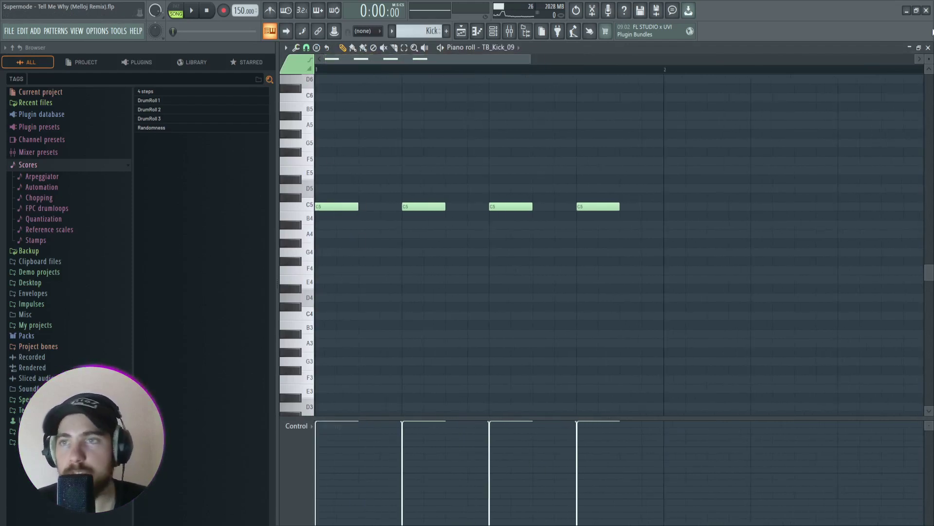
left_click(929, 47)
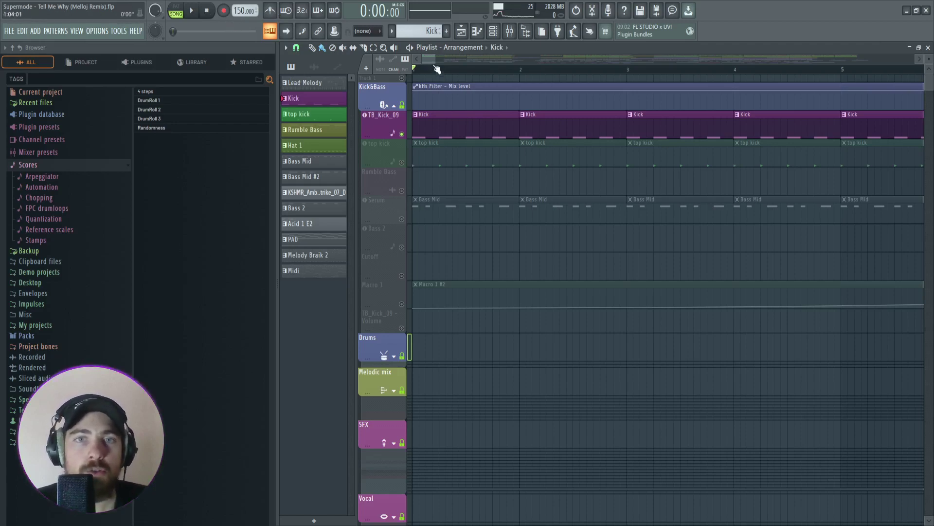
Play the soloed kick track from the start of the arrangement and stop after a few bars.
left_click(510, 32)
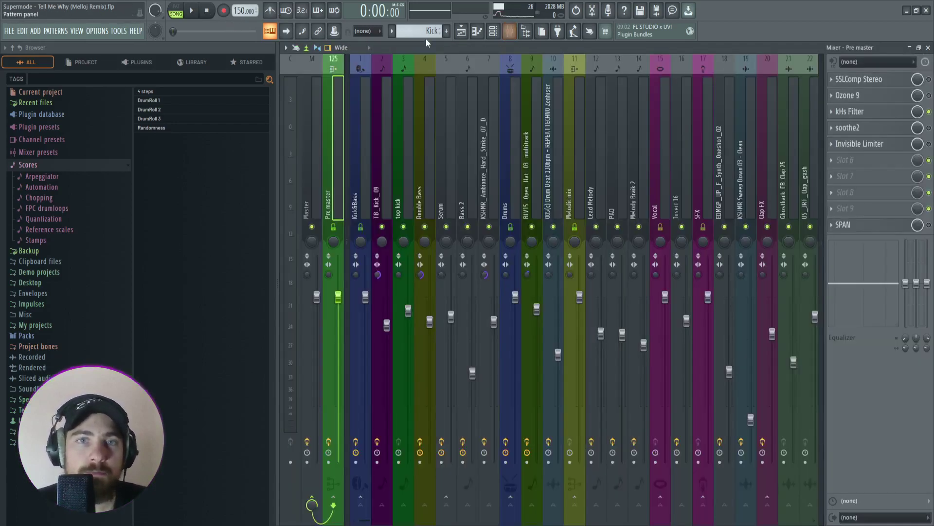
left_click(461, 31)
key("space")
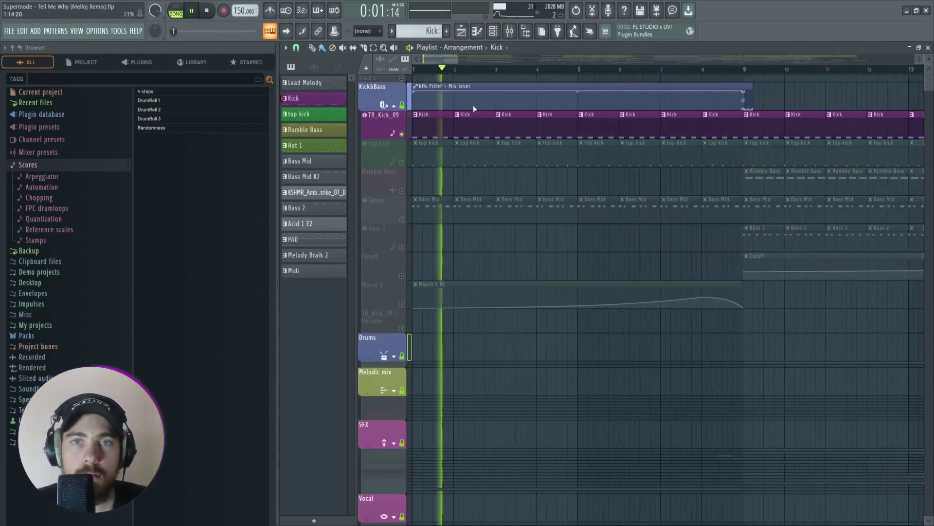
scroll(463, 103, "down", 1)
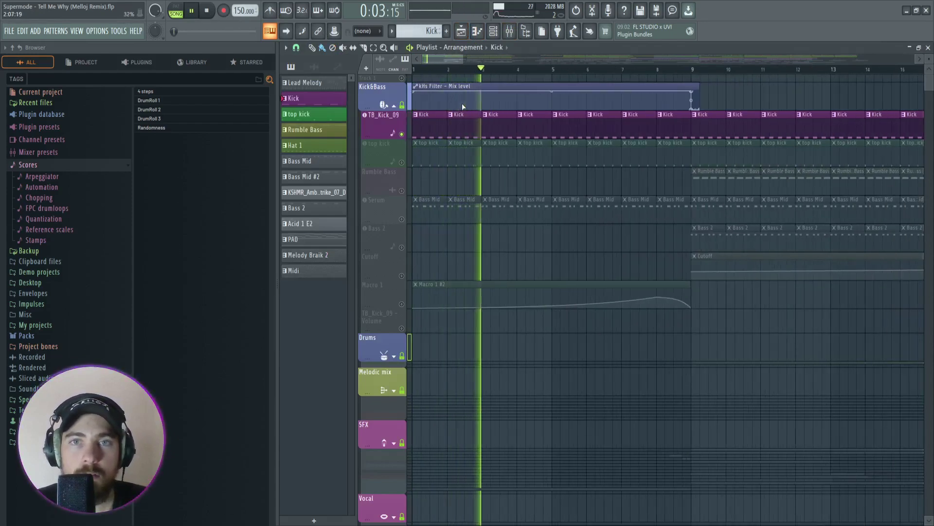
key("space")
Move the playhead to bar 9, where the filter automation drops, and audition the soloed kick from there.
scroll(574, 123, "down", 2)
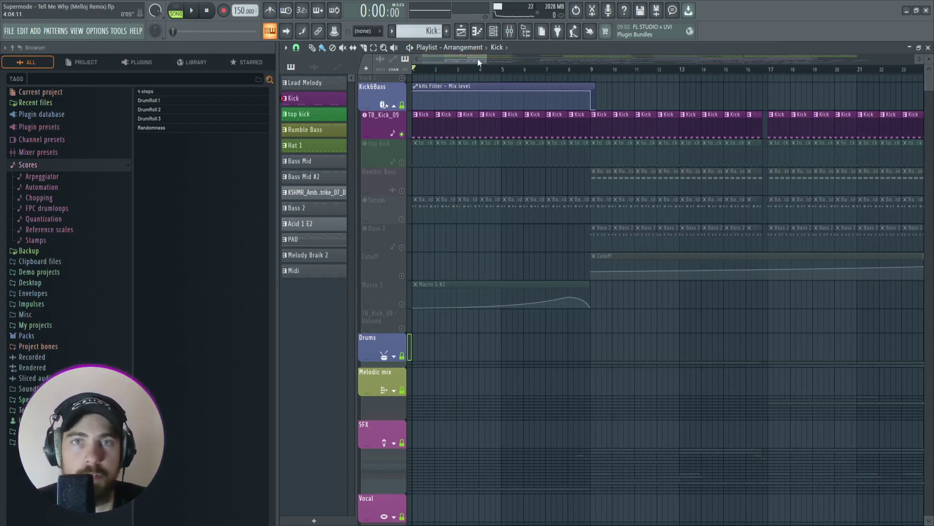
scroll(603, 73, "up", 2)
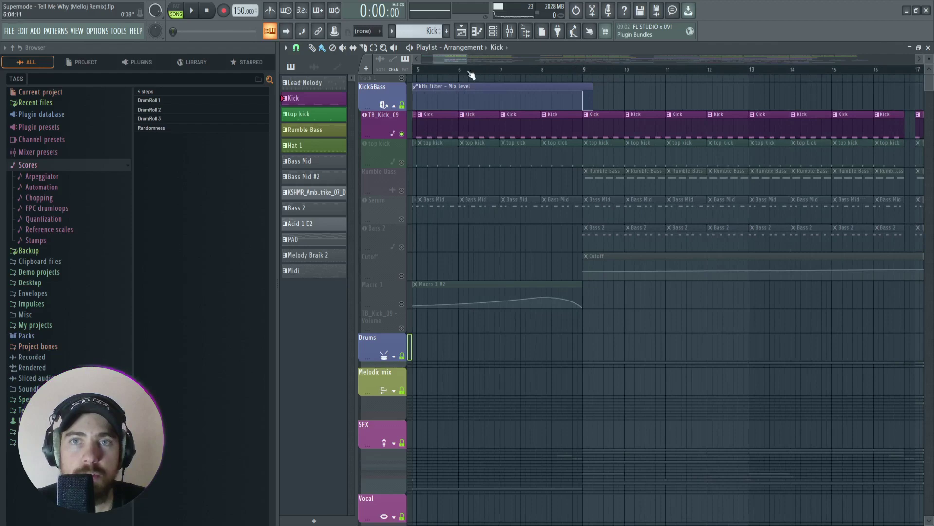
left_click(585, 71)
left_click_drag(457, 58, 409, 87)
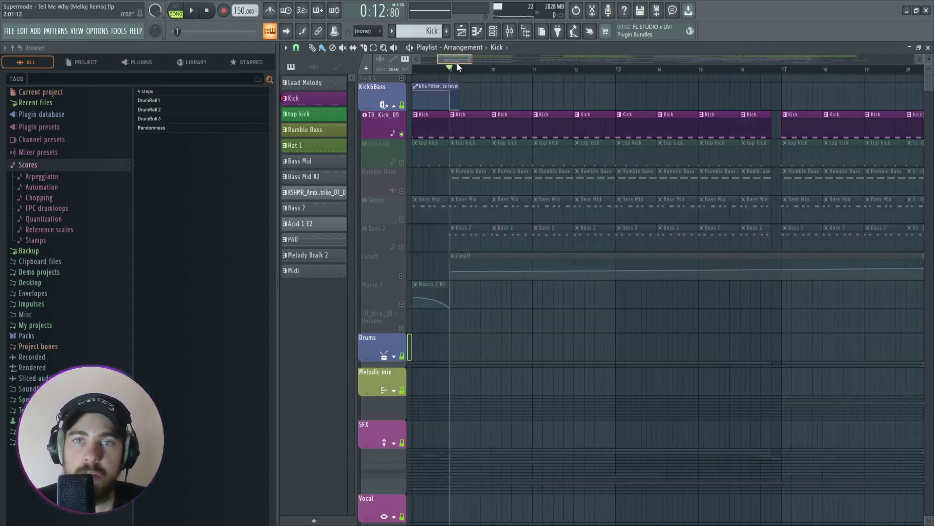
left_click_drag(430, 57, 443, 62)
key("space")
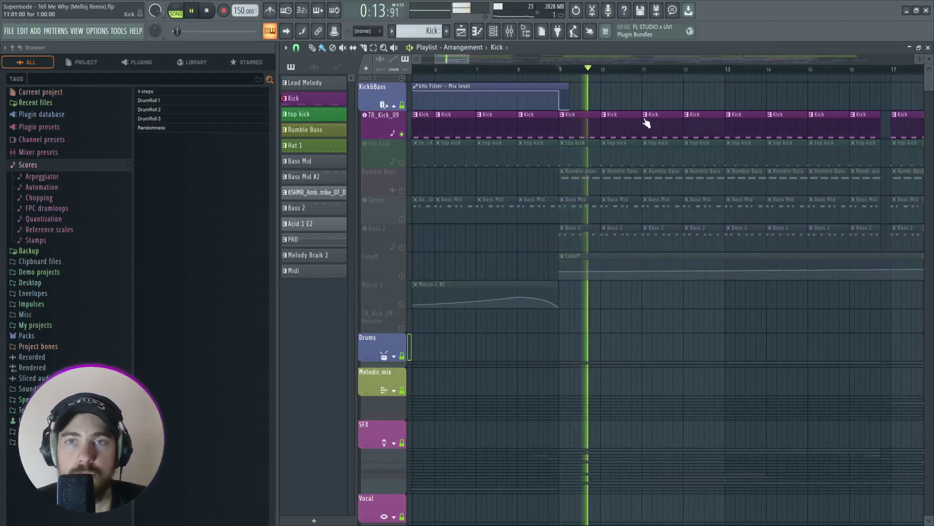
key("space")
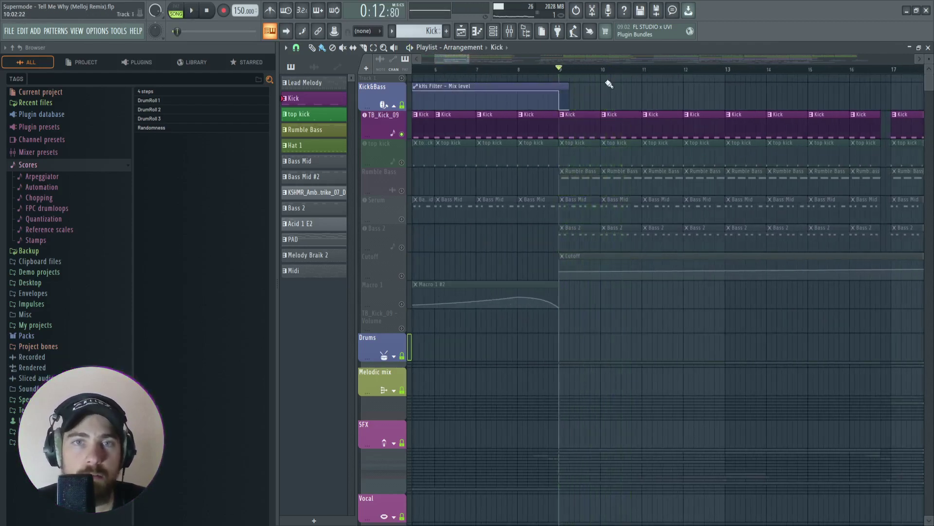
Solo the top kick track and play it from the start of the arrangement for a few bars.
left_click_drag(465, 60, 451, 61)
right_click(403, 163)
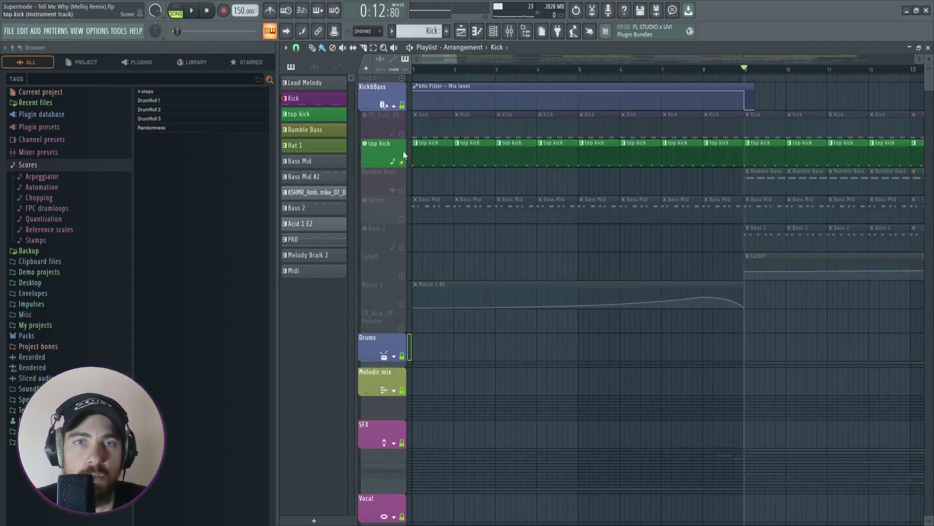
left_click(207, 10)
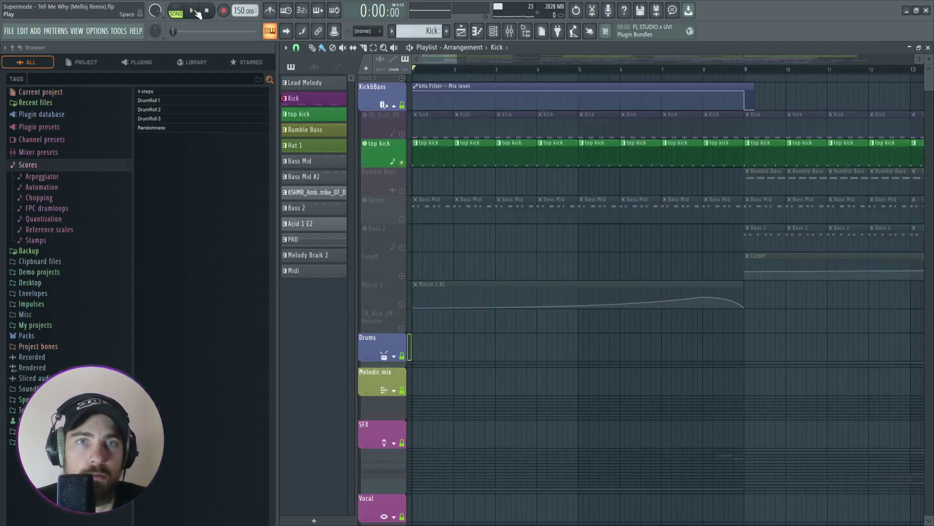
left_click(196, 12)
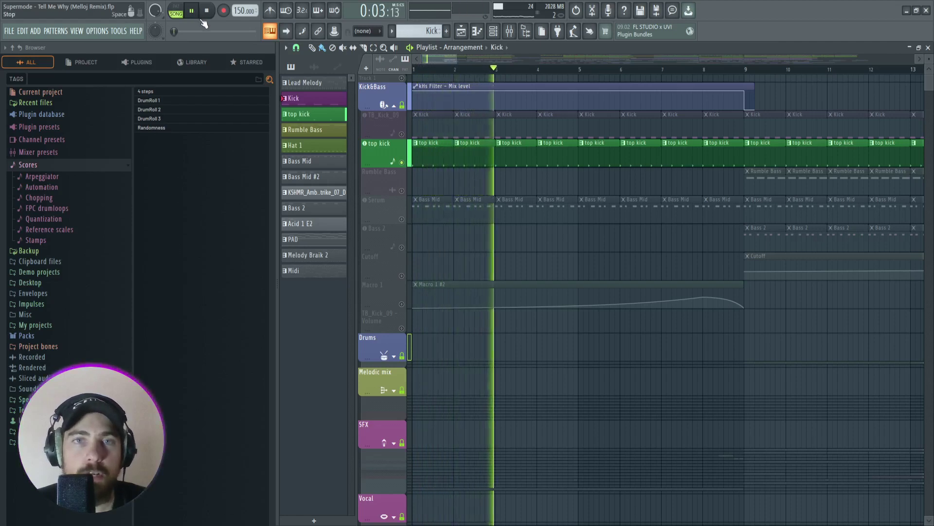
key("space")
Move the playhead to bar 9 and audition the soloed top kick from there.
left_click(748, 74)
key("space")
key("space")
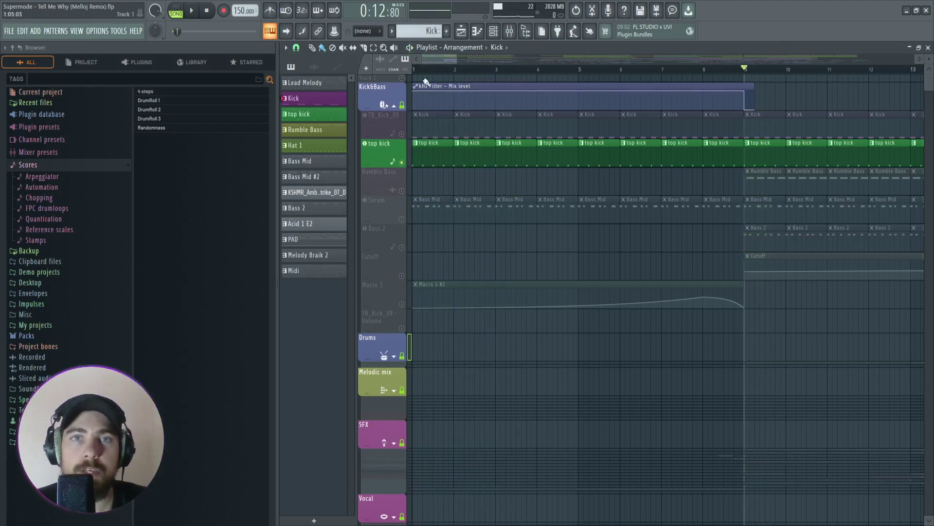
Reset the playhead to the start, solo the Serum track and play its Bass Mid clips for a few bars.
left_click(208, 10)
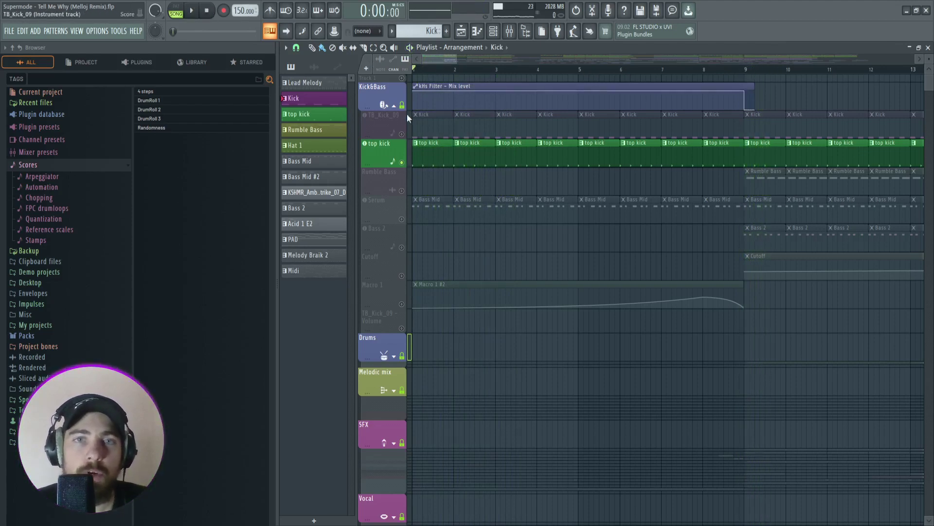
scroll(431, 161, "up", 3)
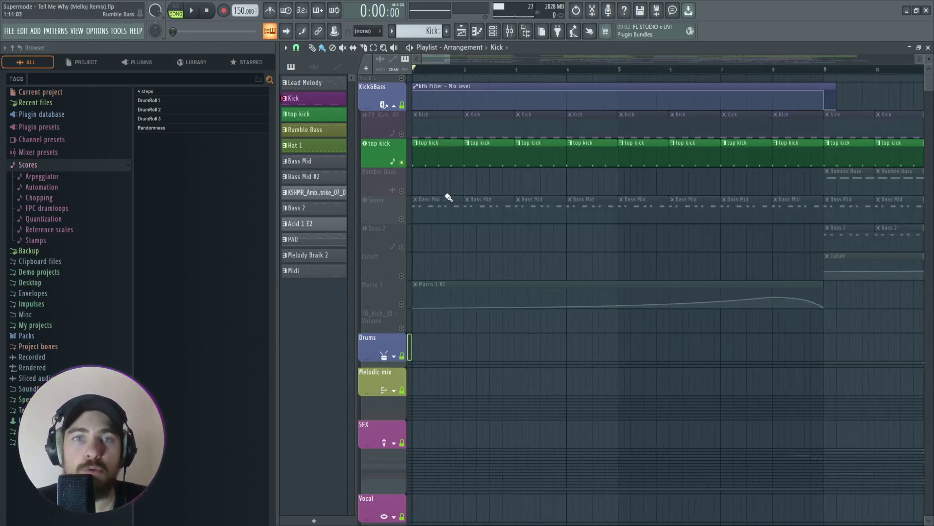
right_click(402, 219)
key("space")
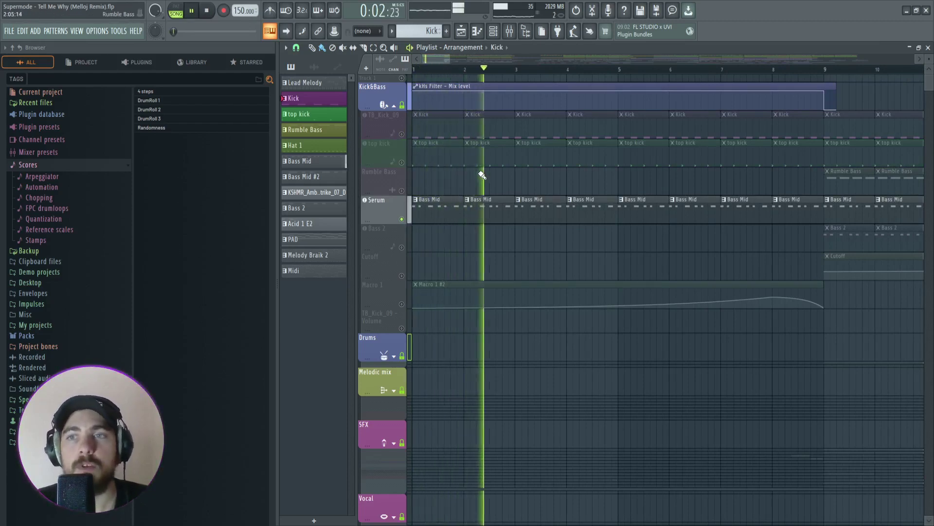
scroll(480, 175, "down", 5)
scroll(426, 182, "up", 6)
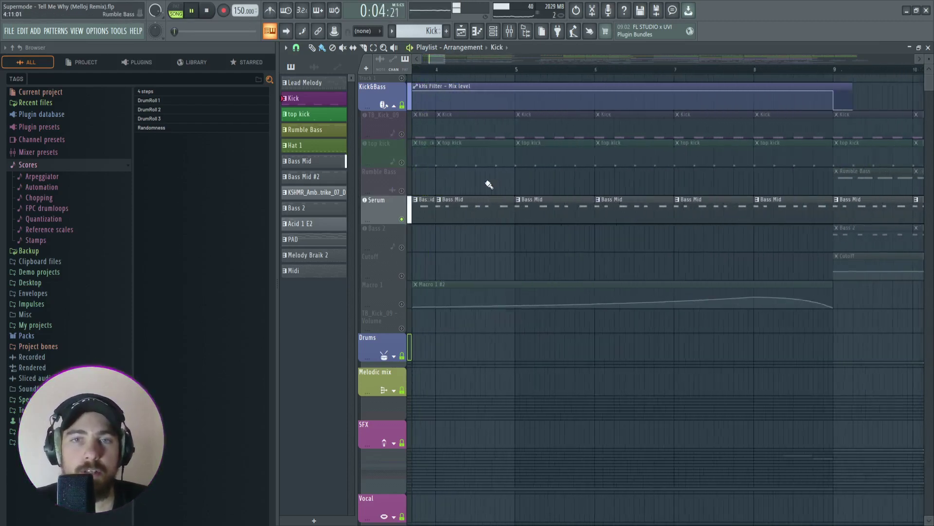
key("space")
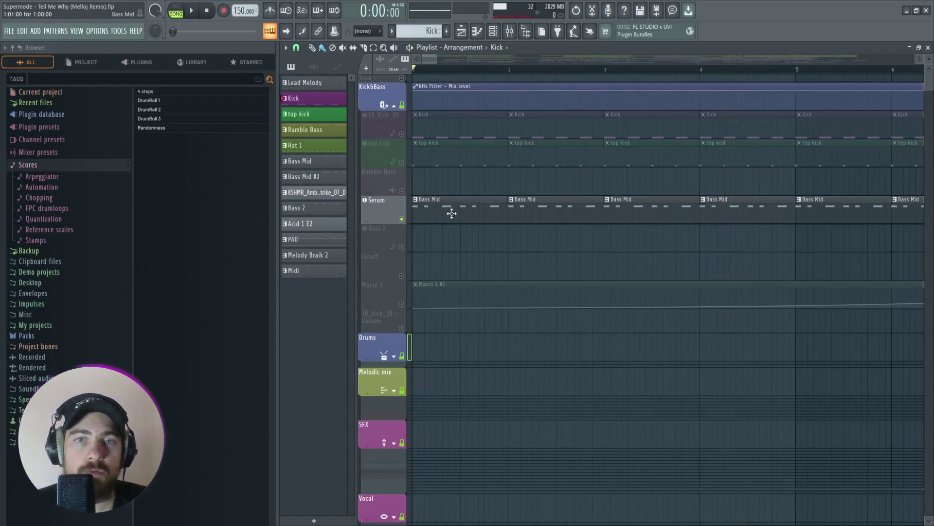
Open the first Bass Mid clip in the piano roll, examine its note pattern and close the editor.
double_click(451, 214)
scroll(479, 198, "down", 2)
scroll(413, 127, "up", 2)
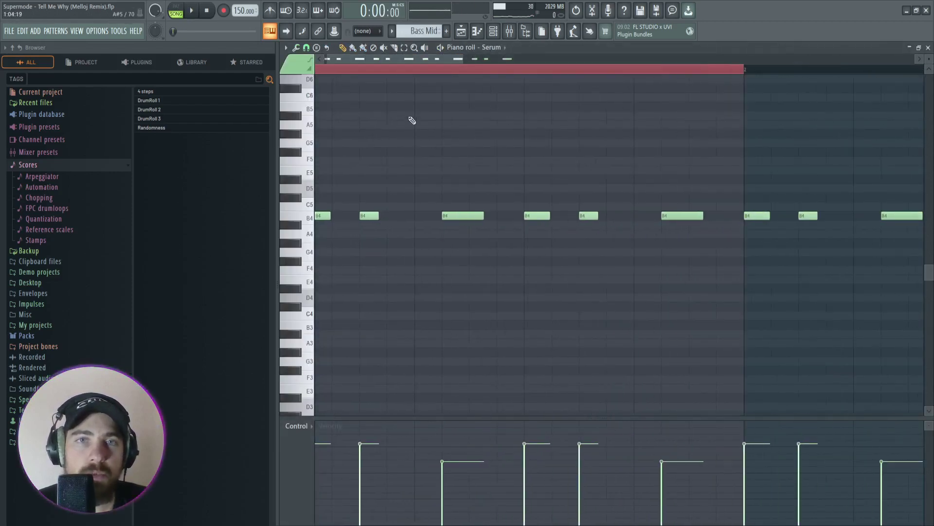
scroll(438, 232, "down", 2)
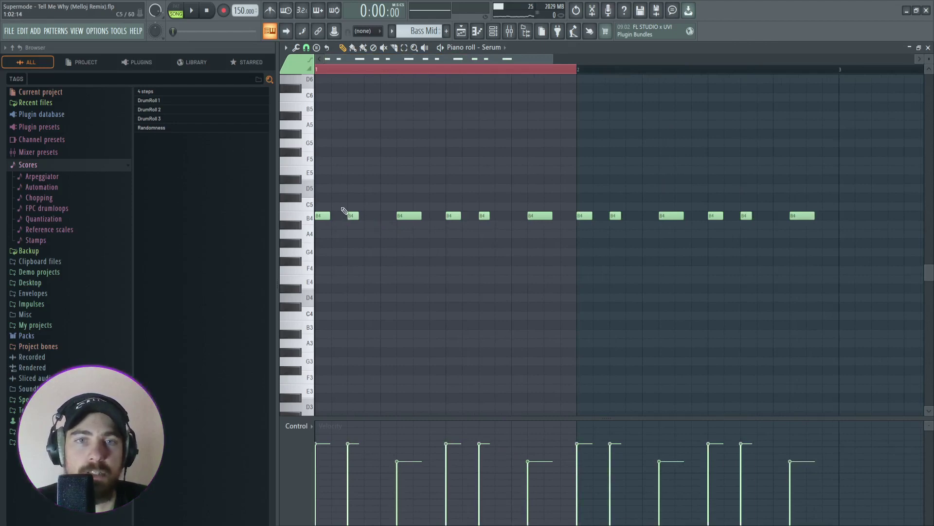
left_click(928, 49)
Reopen the Bass Mid pattern at the start of the arrangement for another look at its notes and close it.
scroll(462, 188, "down", 5)
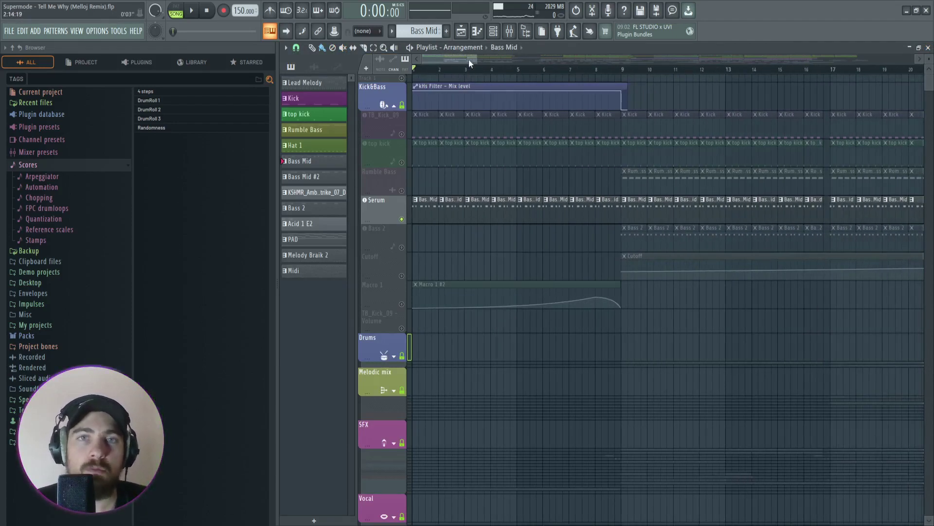
left_click_drag(474, 57, 478, 78)
double_click(429, 215)
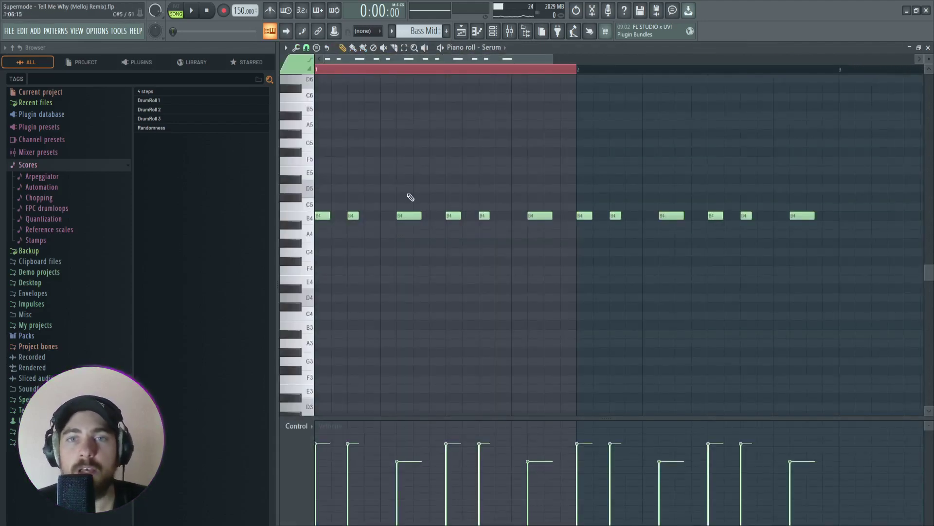
left_click(929, 47)
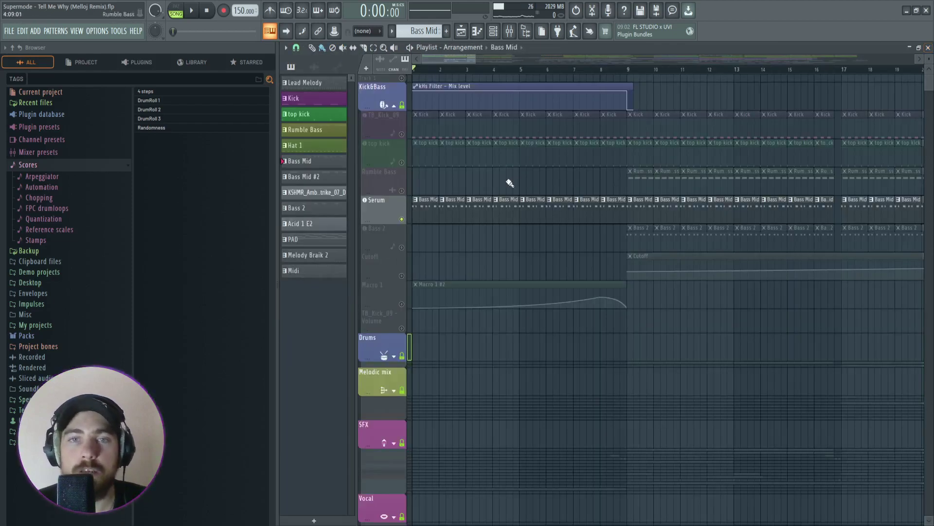
Survey the Serum track through the later sections, examining where the Bass Mid and Bass Mid #2 clips are placed.
scroll(592, 185, "down", 1)
left_click_drag(471, 58, 534, 73)
scroll(688, 117, "up", 4)
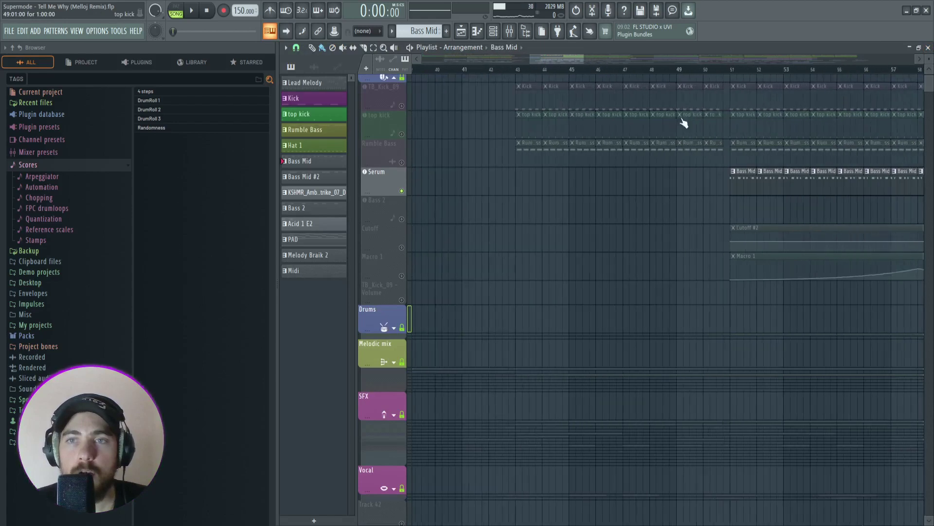
scroll(522, 121, "right", 5)
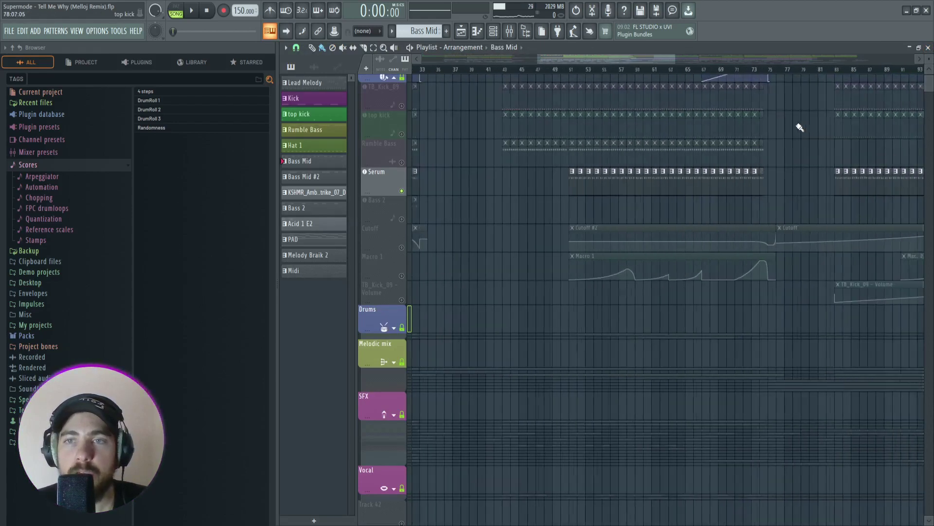
scroll(544, 111, "up", 2)
scroll(543, 111, "up", 1)
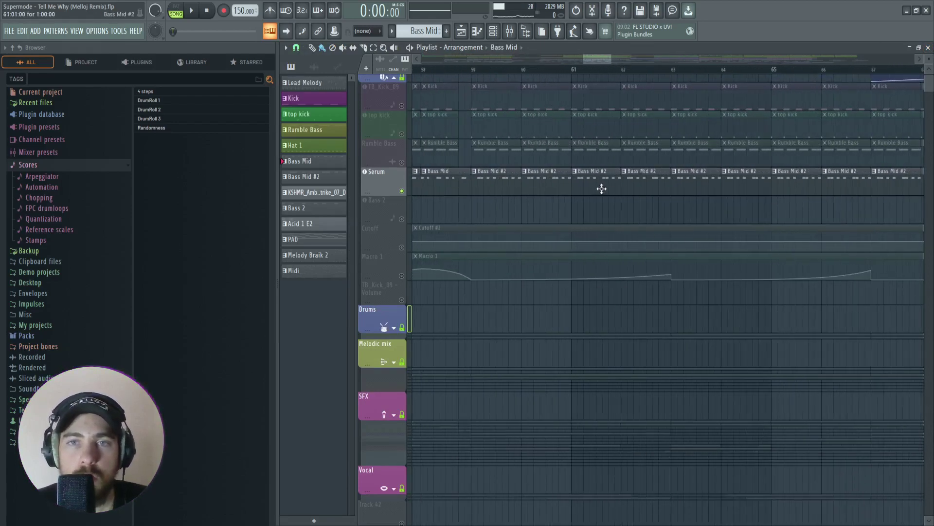
scroll(600, 187, "right", 10)
scroll(671, 131, "down", 2)
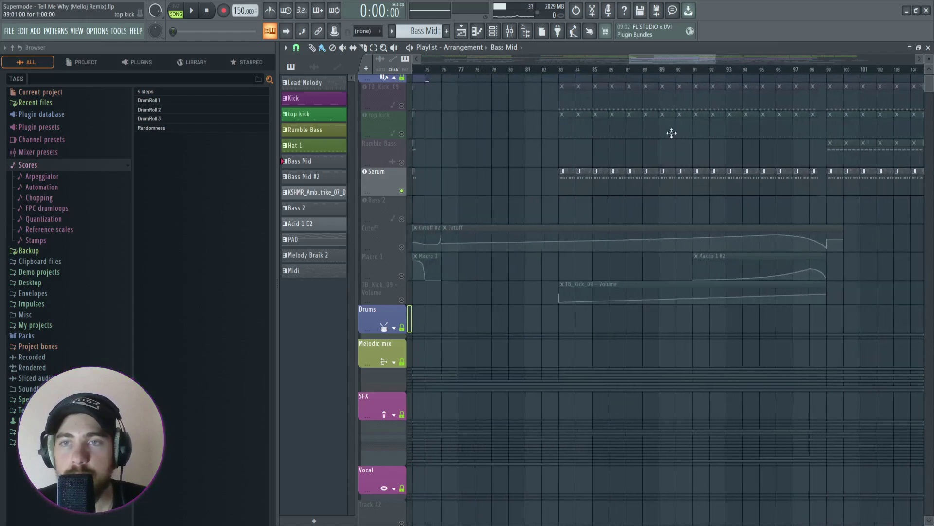
scroll(545, 135, "down", 6)
scroll(751, 150, "up", 8)
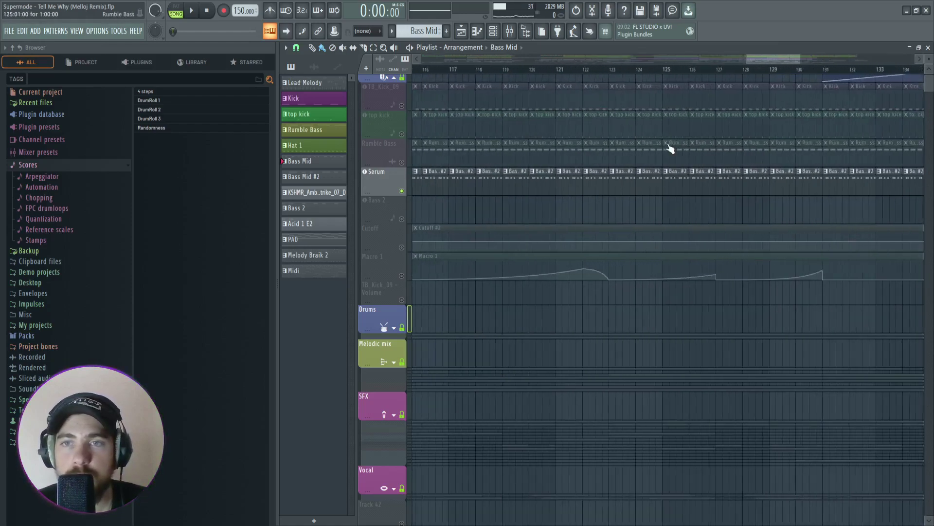
scroll(670, 148, "down", 2)
scroll(669, 149, "right", 5)
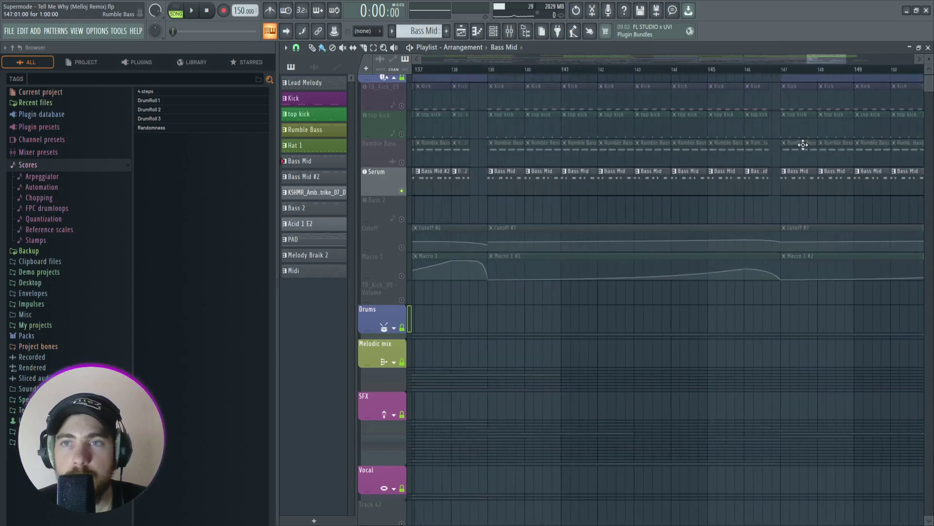
Look back over the Serum clips and their Cutoff and Macro 1 automation, returning to bar 1.
scroll(801, 143, "down", 3)
scroll(636, 136, "left", 8)
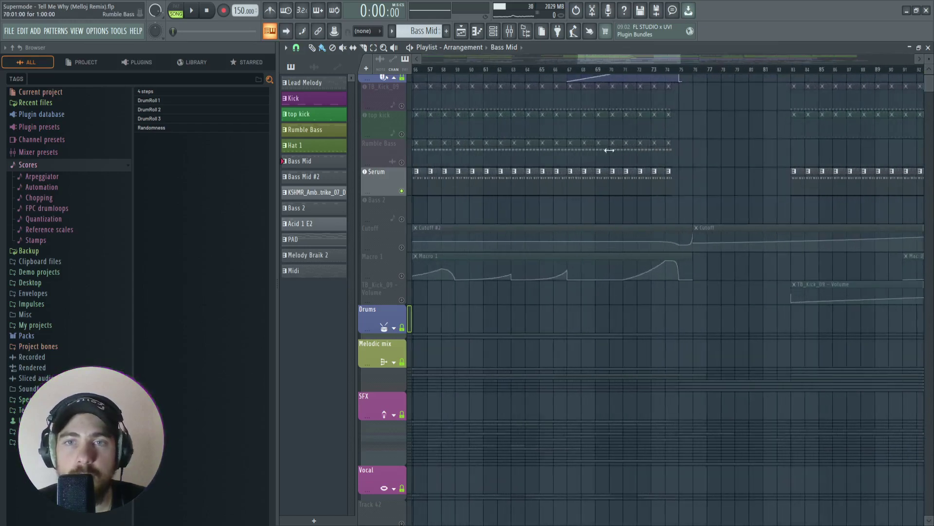
scroll(622, 151, "up", 3)
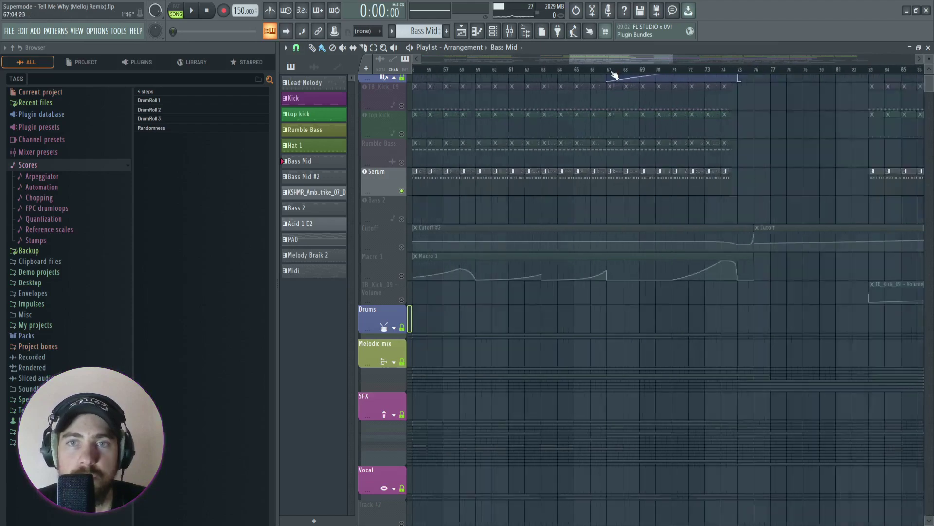
scroll(615, 75, "left", 6)
scroll(574, 123, "up", 1)
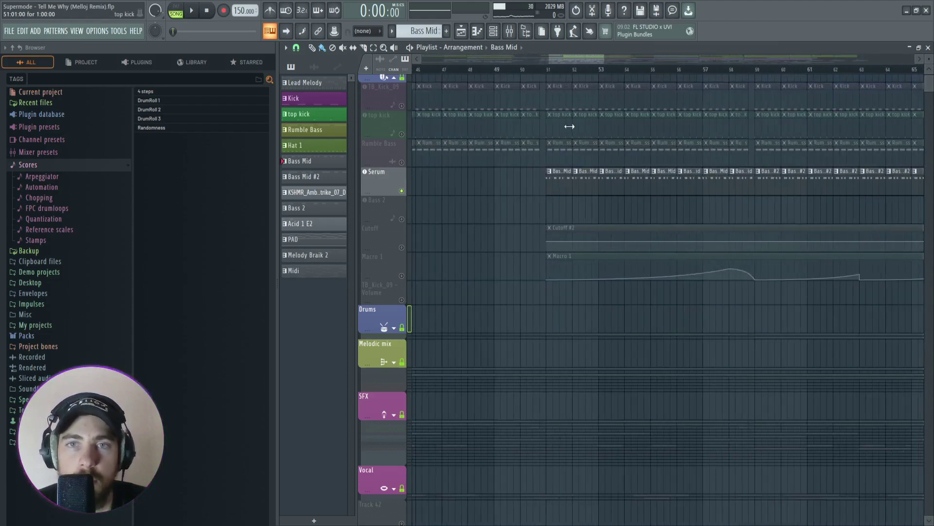
left_click_drag(580, 57, 434, 78)
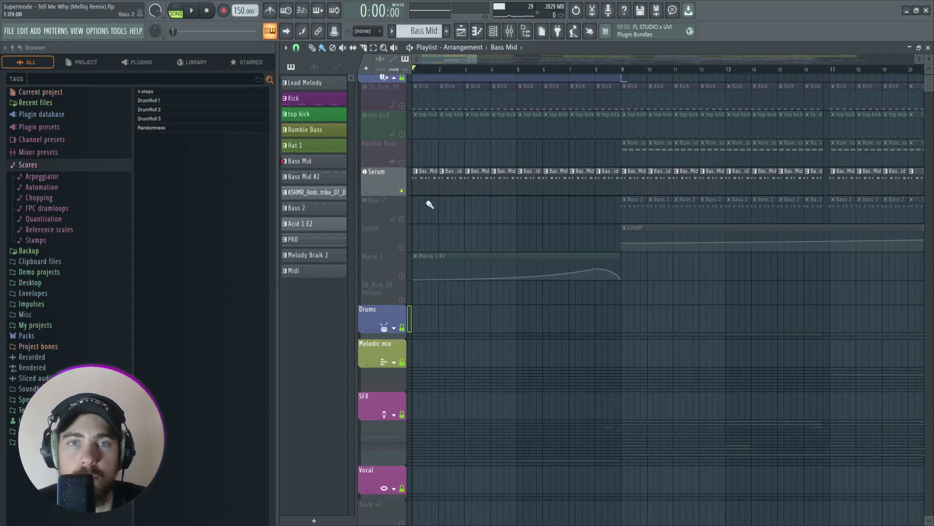
Solo the Bass 2 track and audition it from bar 9 for a couple of bars.
right_click(403, 220)
scroll(666, 138, "up", 1)
scroll(658, 136, "up", 4)
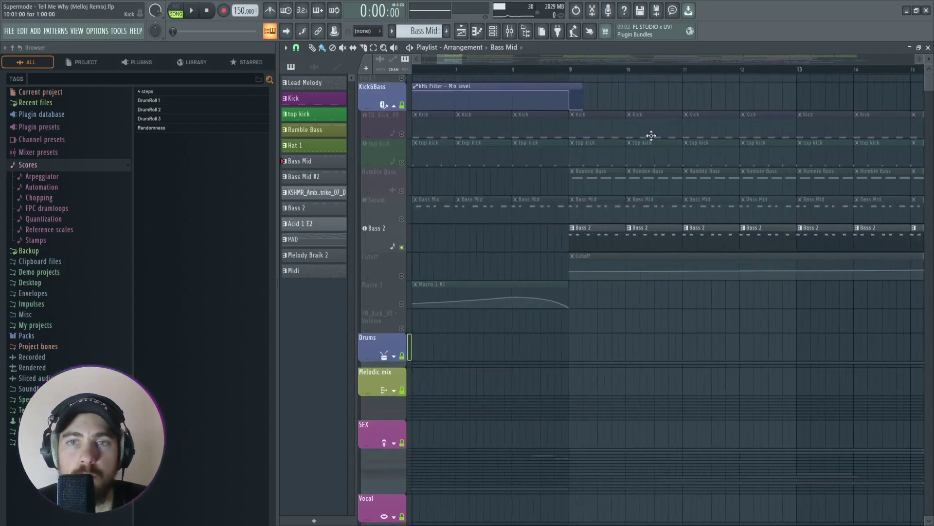
key("space")
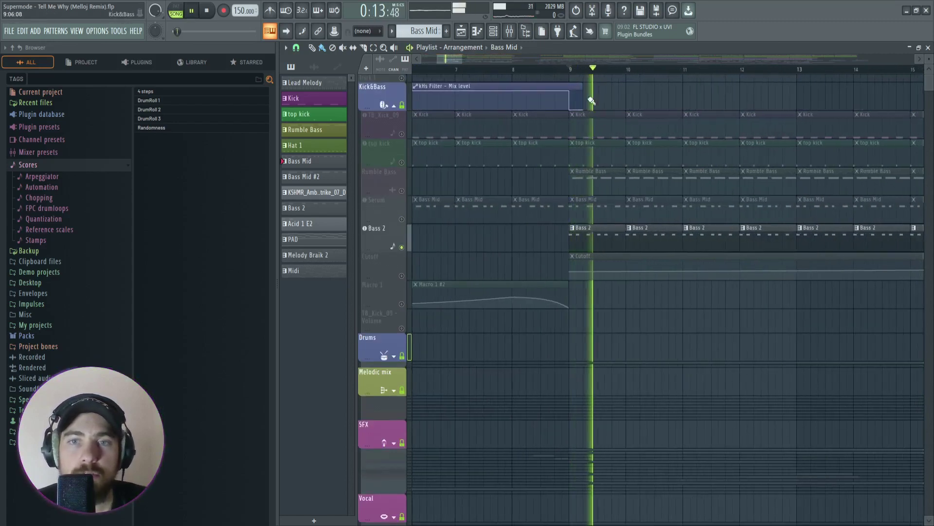
scroll(670, 161, "down", 5)
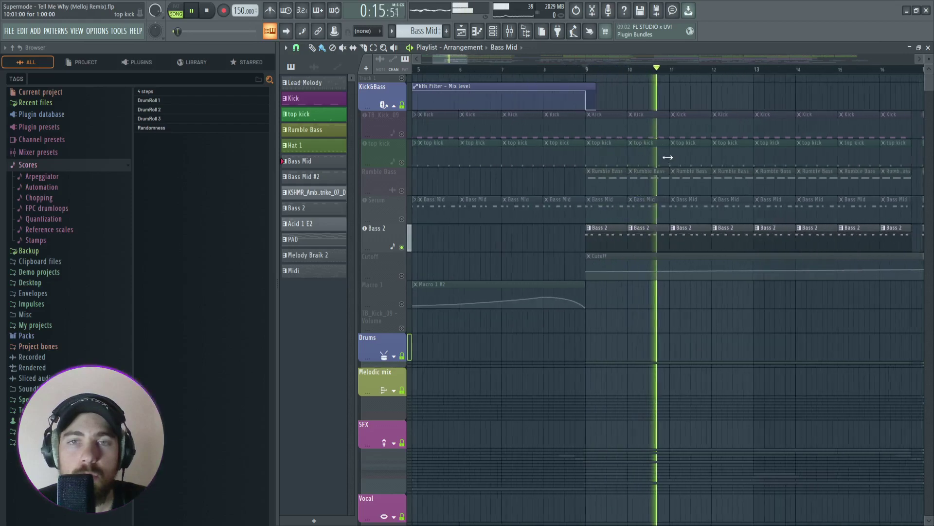
scroll(598, 156, "up", 2)
key("space")
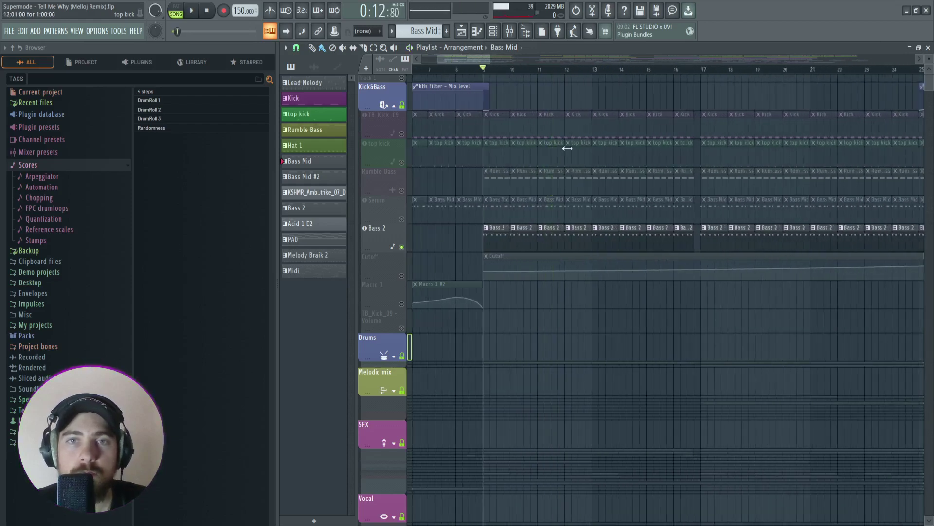
Examine where the Bass 2 clips and the Cutoff automation below them sit in the full arrangement.
scroll(548, 158, "down", 8)
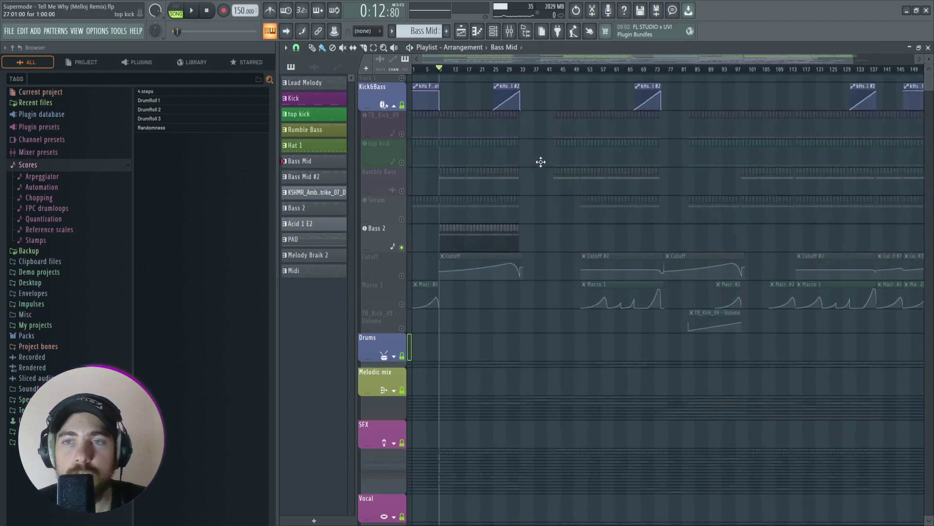
scroll(448, 178, "up", 7)
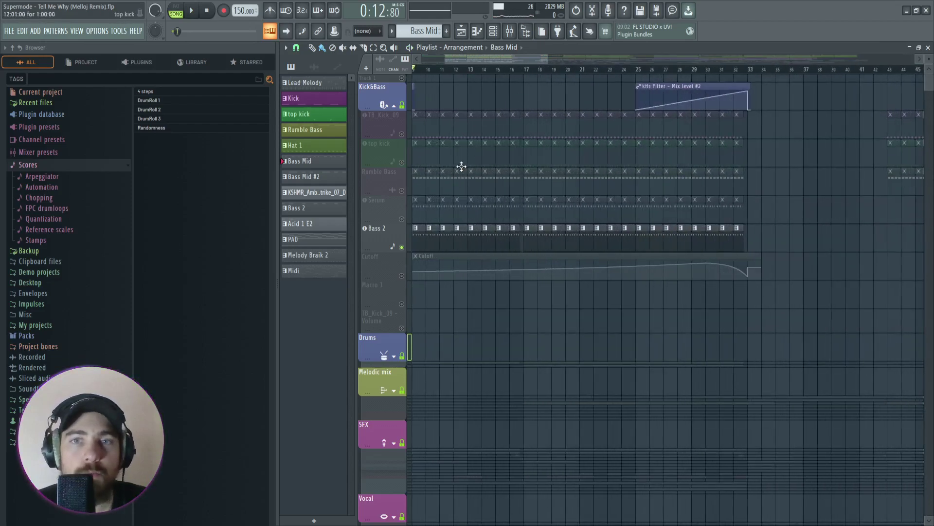
scroll(453, 180, "down", 3)
scroll(452, 179, "up", 3)
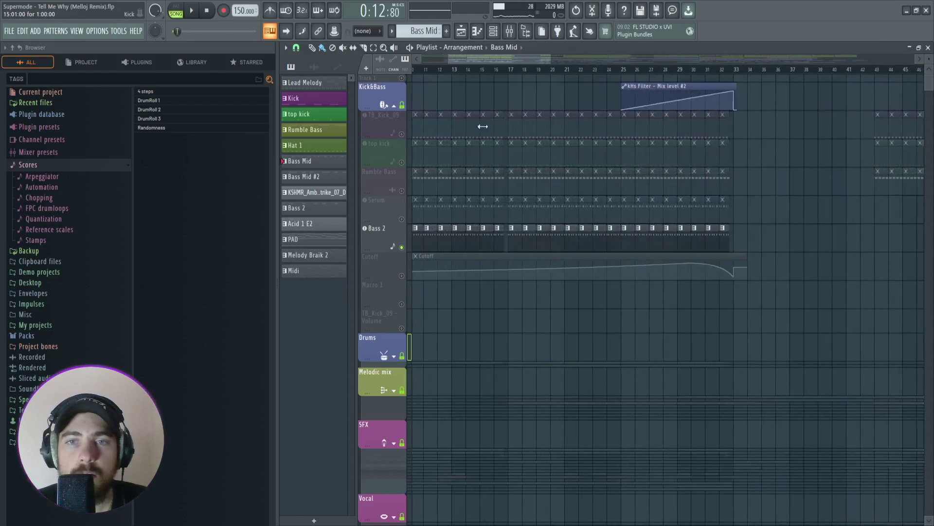
left_click_drag(504, 64, 465, 69)
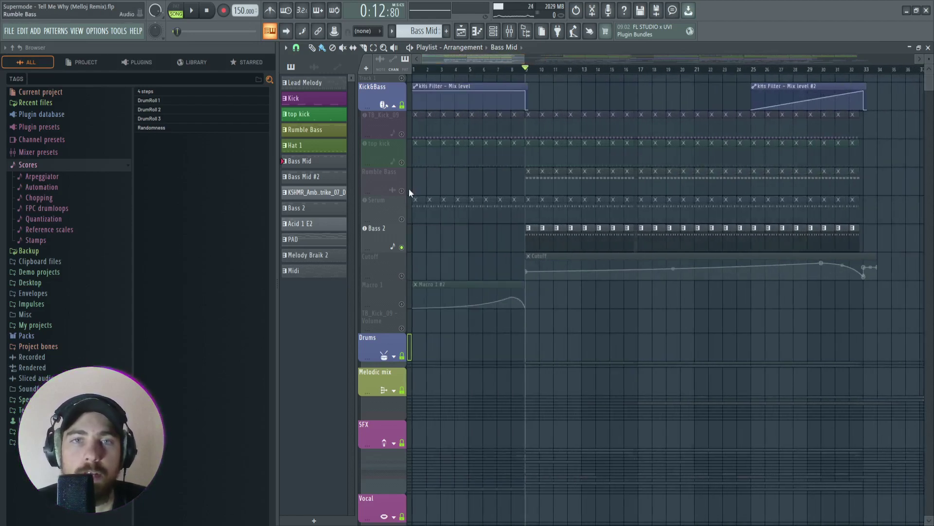
Audition the Rumble Bass track soloed from bar 9 and unsolo it to re-enable all tracks.
key("space")
scroll(557, 171, "up", 5)
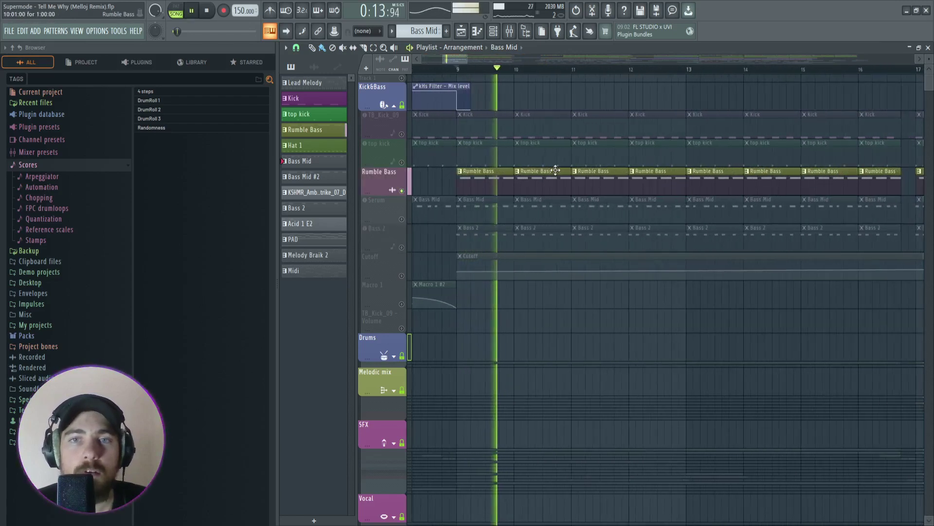
scroll(554, 169, "down", 5)
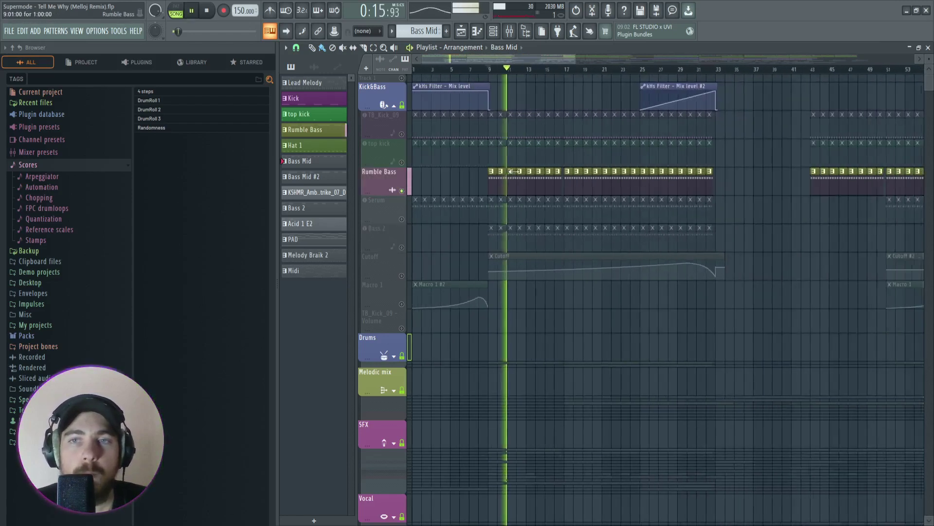
scroll(512, 171, "up", 1)
left_click_drag(516, 59, 468, 68)
key("space")
left_click(402, 191, "ctrl")
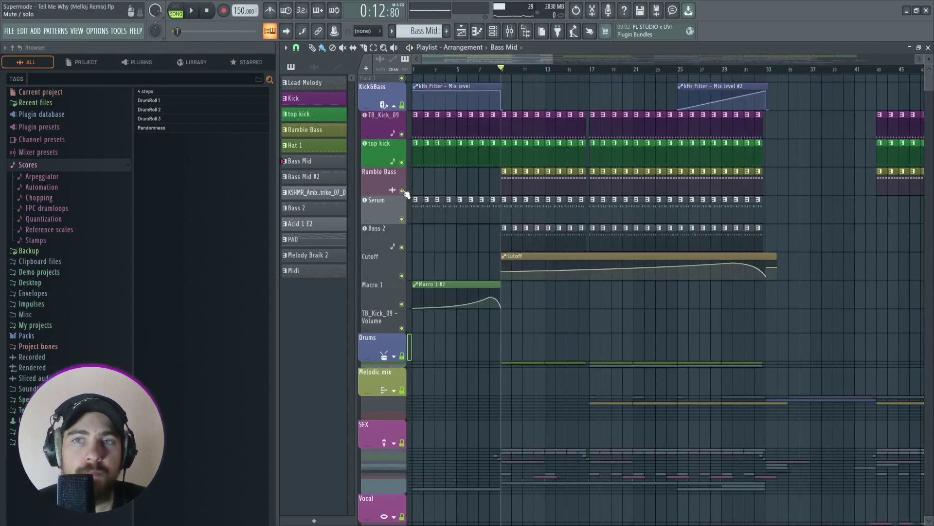
Examine the kHs Filter mix level automation over the first eight bars and return playback to the start.
scroll(462, 67, "up", 4)
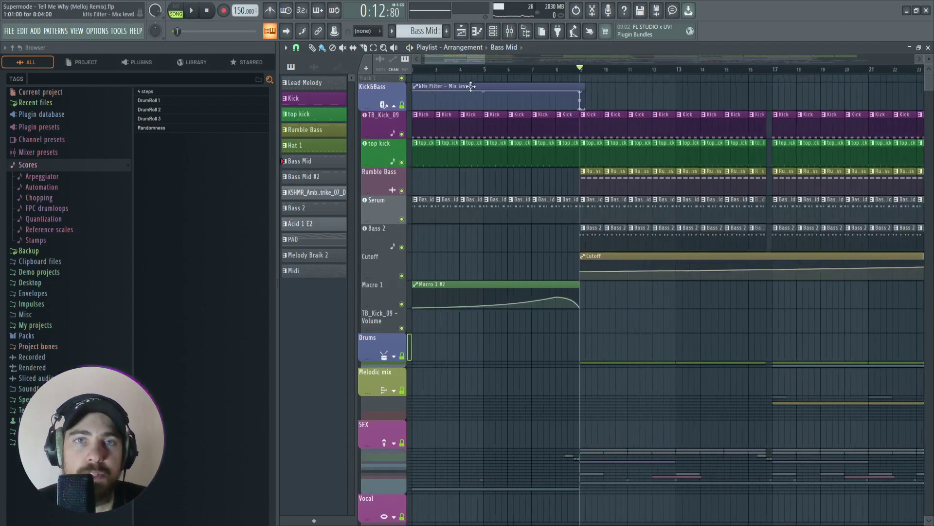
scroll(440, 103, "up", 3)
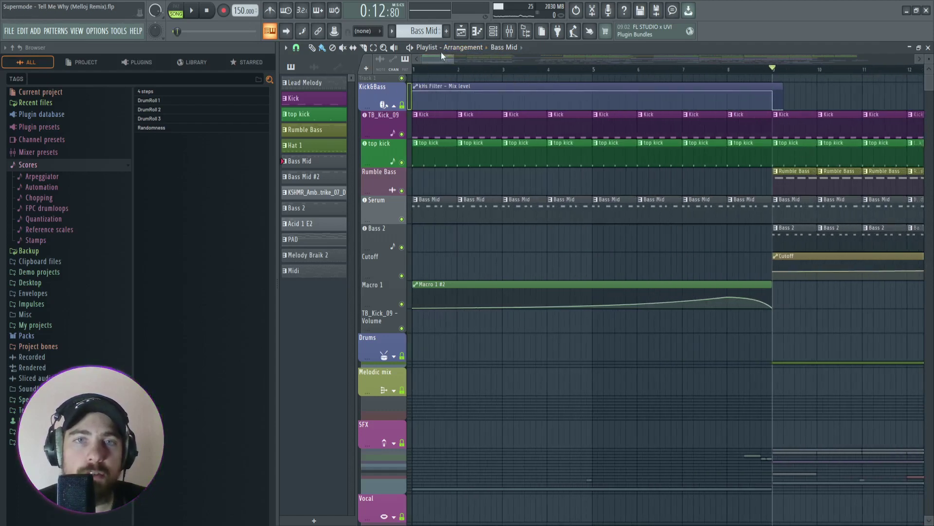
left_click(207, 13)
Open the mixer and inspect the Kick&Bass bus alongside the TB_Kick_09 and top kick tracks.
left_click(509, 31)
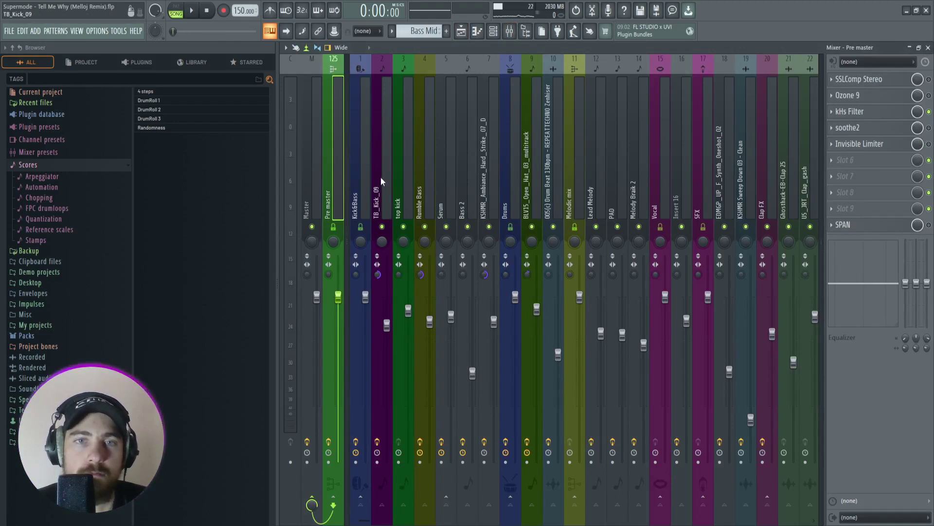
left_click(359, 180)
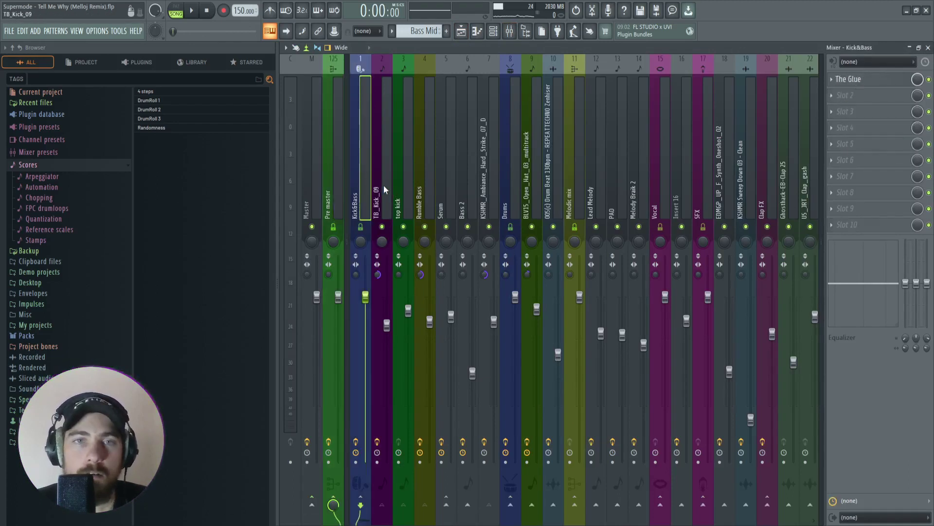
left_click(384, 185)
left_click(396, 183)
left_click(360, 182)
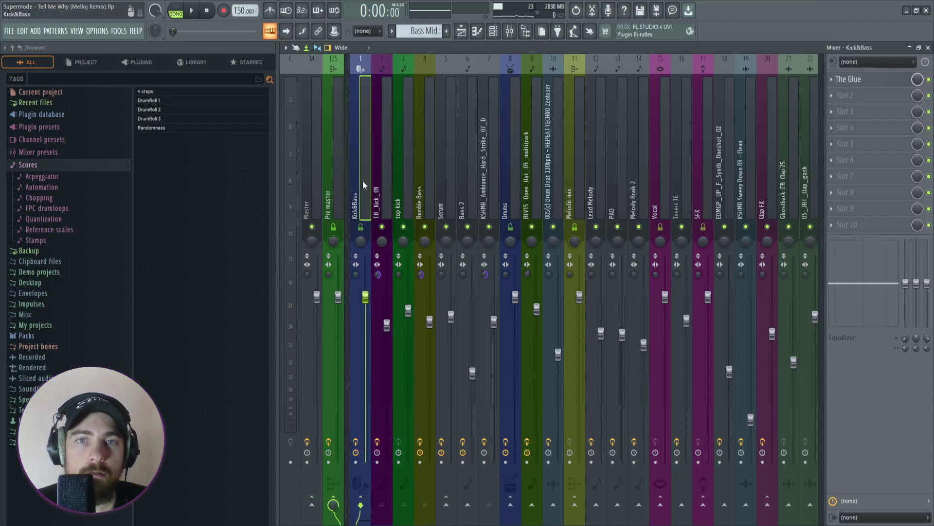
scroll(367, 183, "right", 5)
scroll(368, 183, "left", 5)
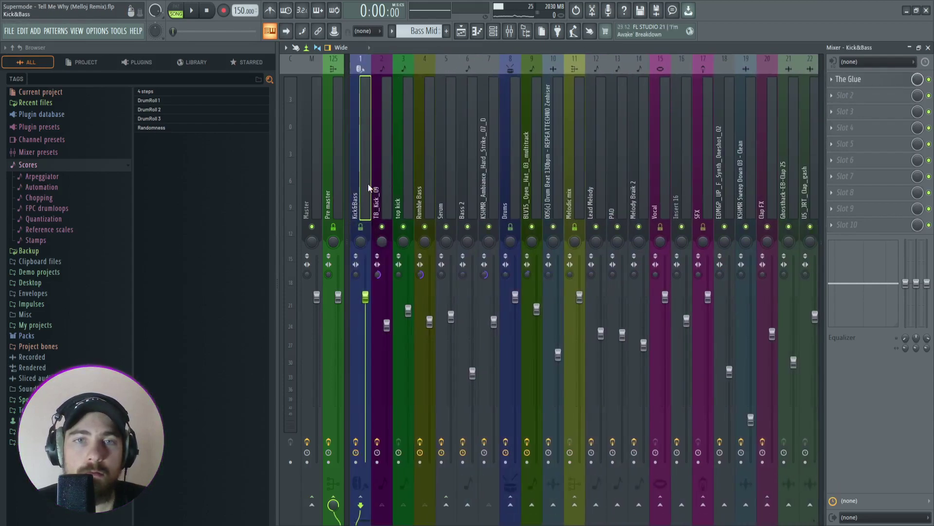
Check how the top kick, Rumble Bass and TB_Kick_09 tracks route through Kick&Bass to Pre master, ending on Pre master.
left_click(399, 189)
key("Left")
left_click(419, 193)
left_click(386, 194)
left_click(367, 194)
left_click(334, 192)
left_click(361, 196)
left_click(386, 185)
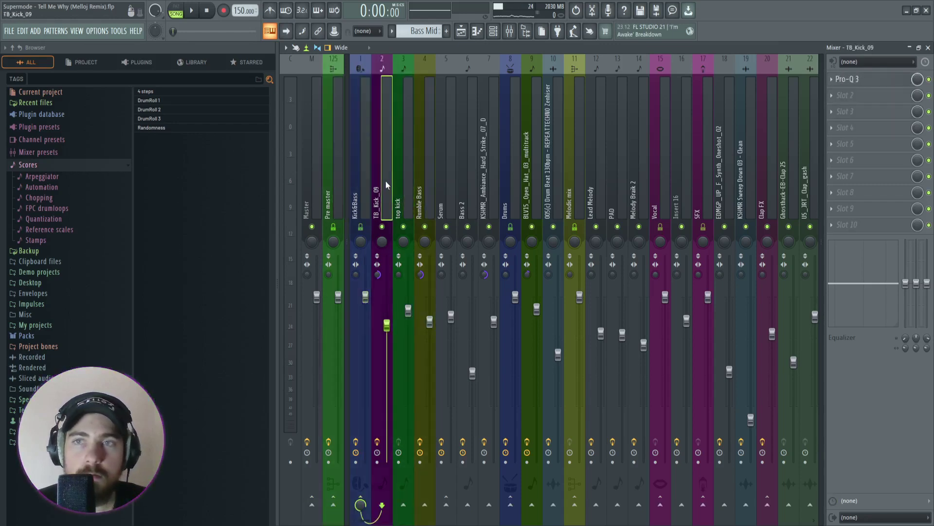
left_click(336, 186)
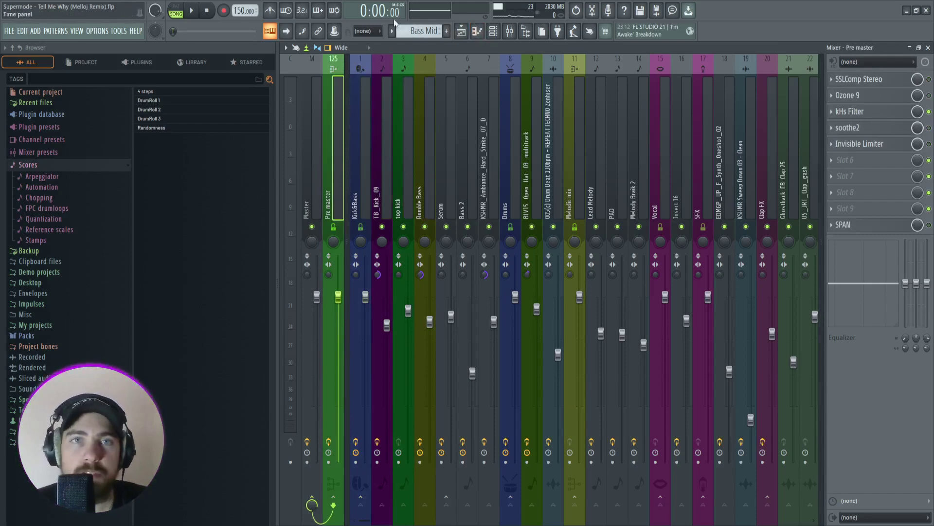
Return to the playlist and examine the kHs Filter mix level automation and where it drops at bar 9.
left_click(462, 32)
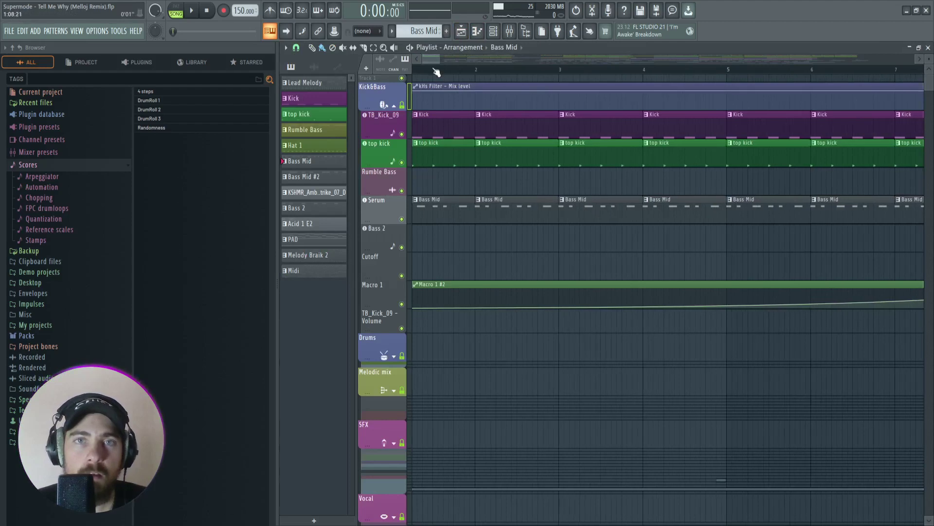
scroll(462, 191, "down", 5)
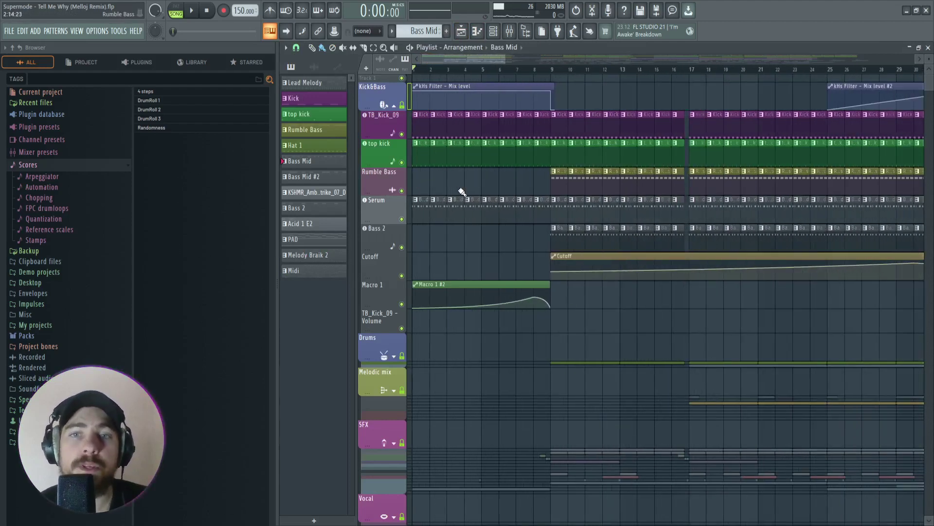
scroll(463, 192, "up", 4)
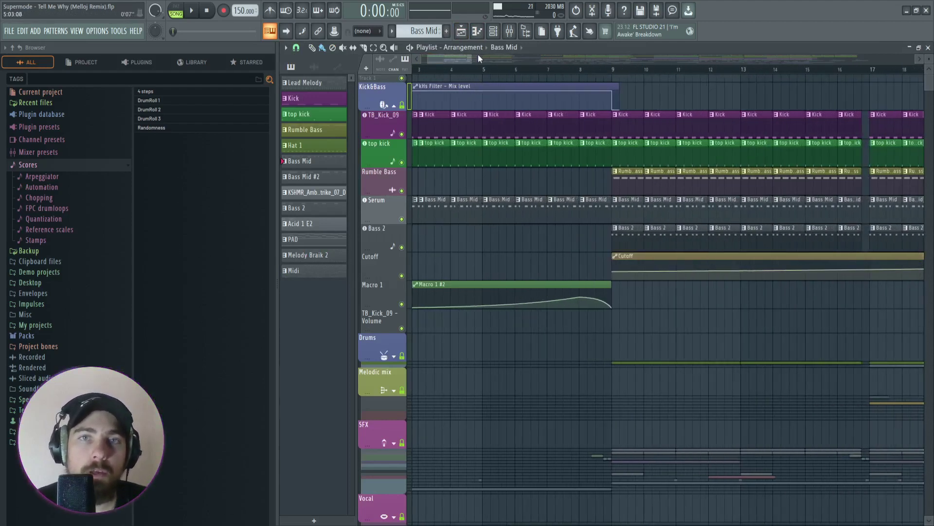
scroll(467, 194, "up", 2)
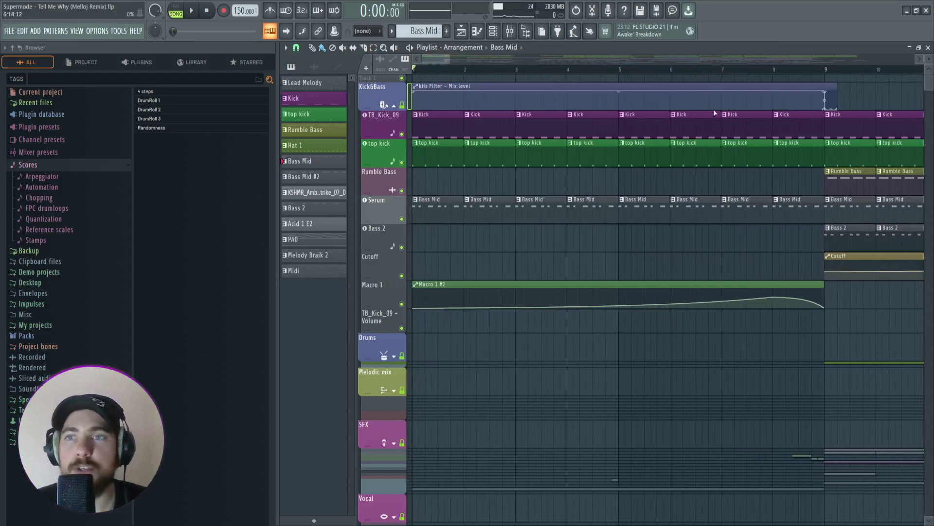
scroll(490, 118, "down", 1)
scroll(526, 148, "up", 1)
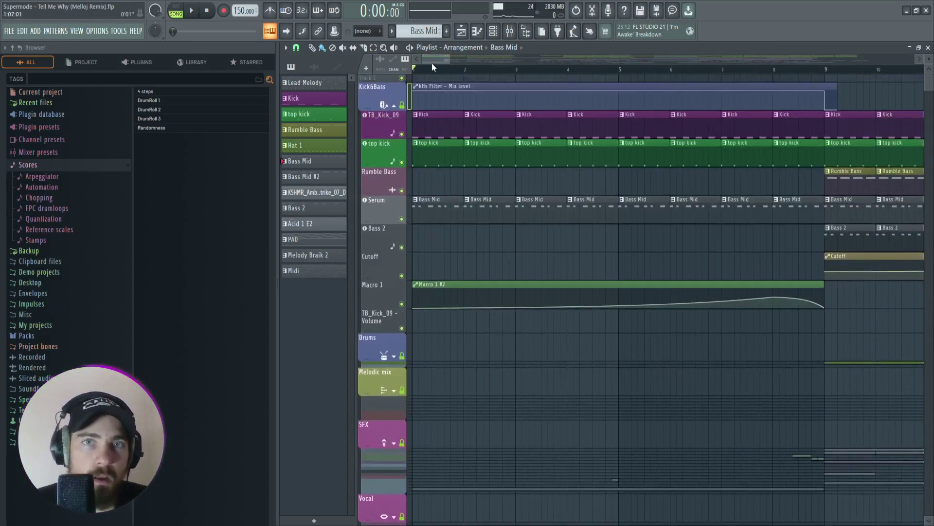
Play the intro from bar 1 with the Pre master's kHs Filter open in the mixer, stopping after the drop.
left_click(195, 11)
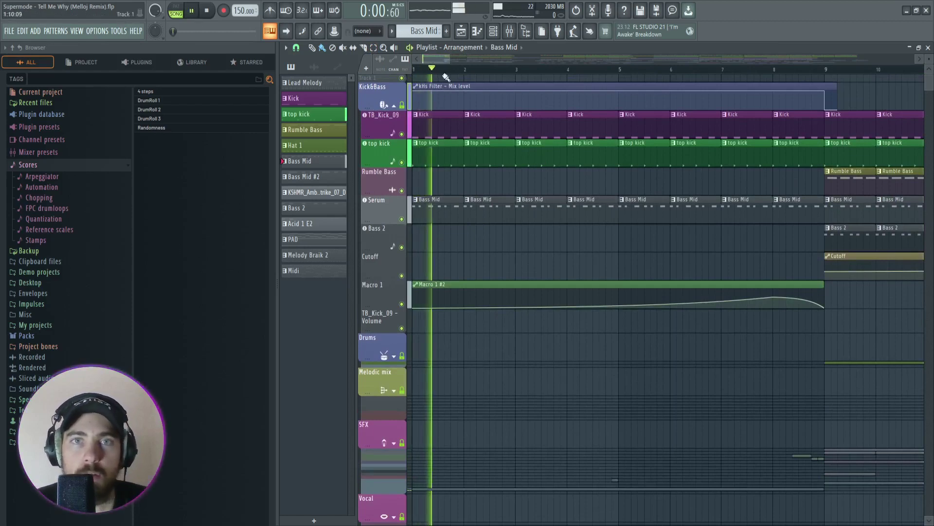
scroll(452, 76, "down", 2)
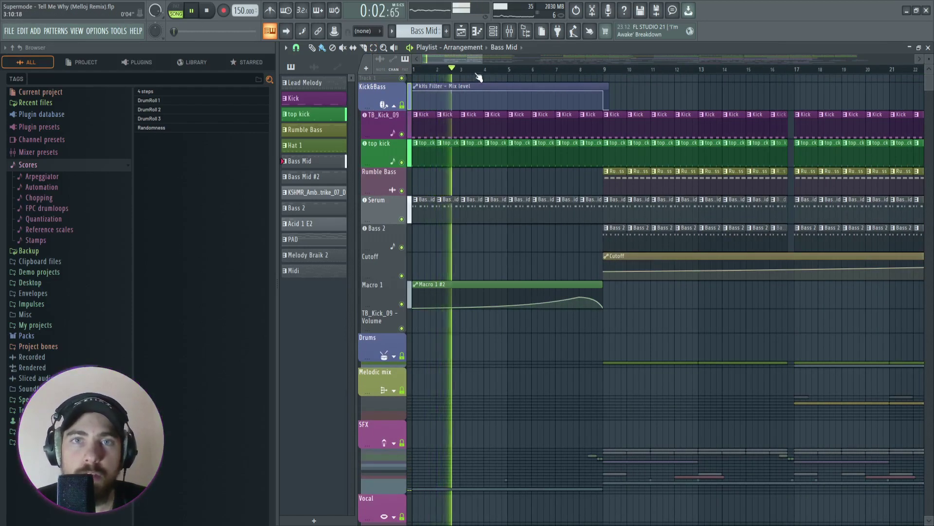
scroll(448, 66, "up", 2)
key("F9")
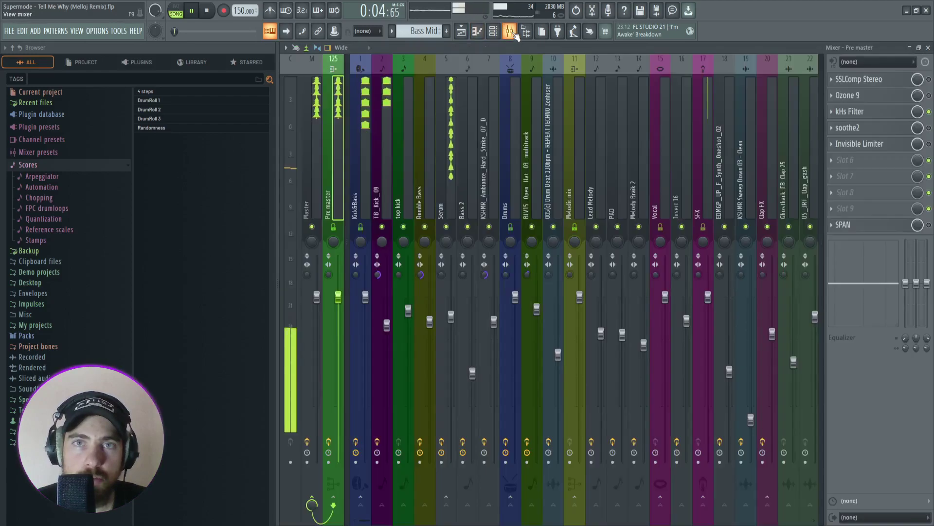
left_click(857, 115)
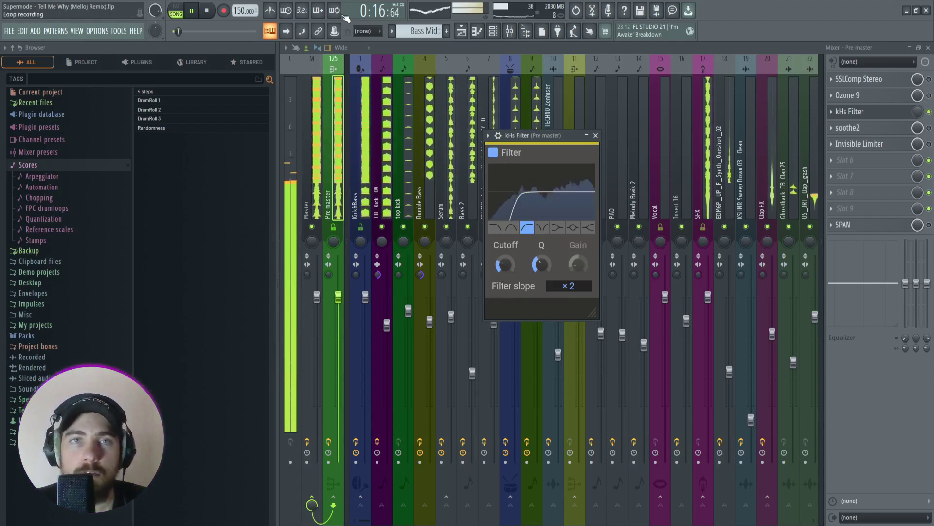
left_click(214, 18)
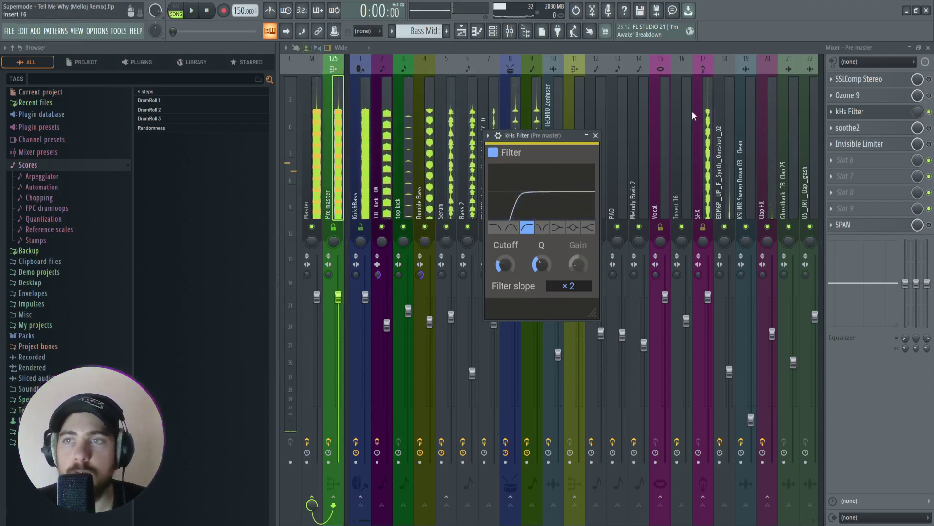
left_click(461, 31)
key("space")
left_click(494, 31)
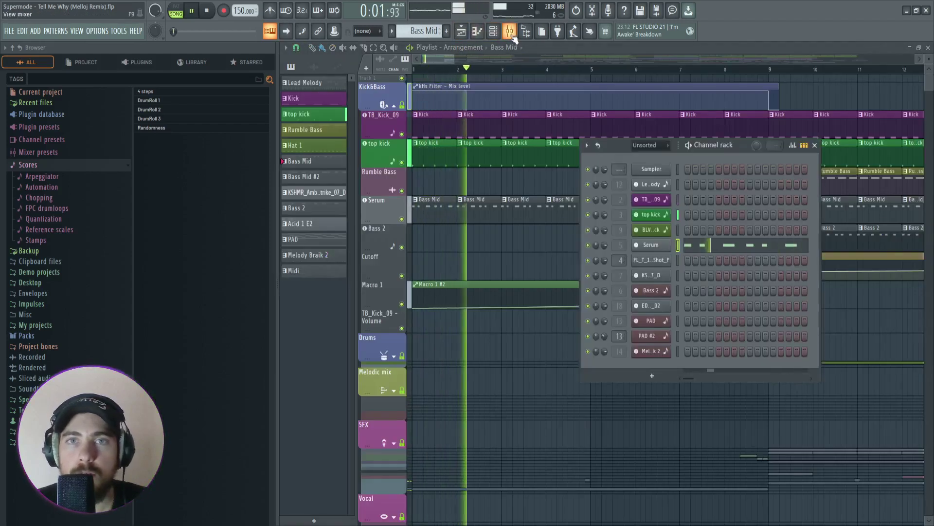
left_click(509, 30)
key("space")
key("F5")
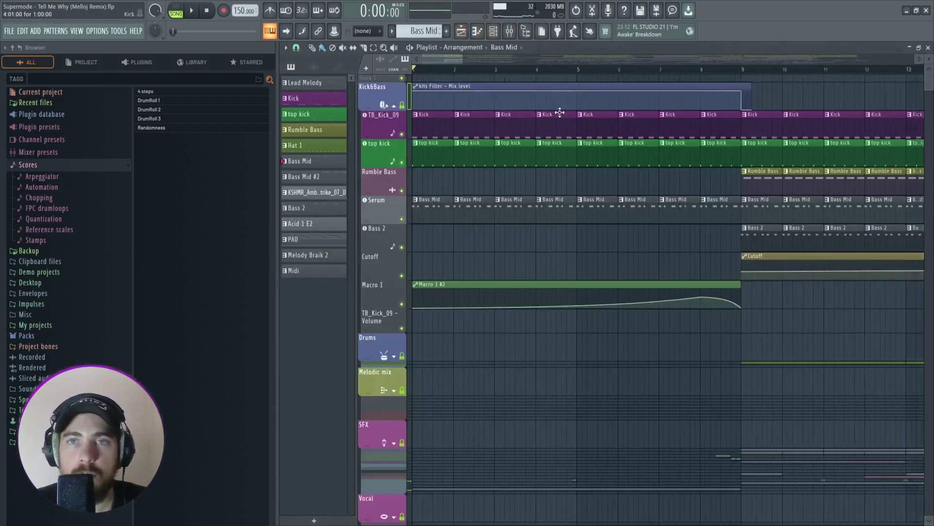
Play from just before bar 9 while watching the kHs Filter slot on Pre master, and stop.
left_click(630, 70)
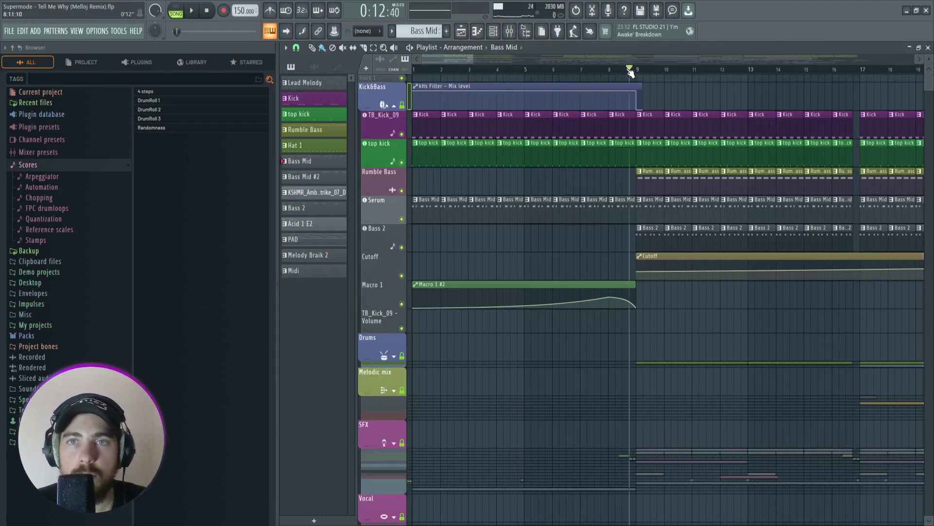
left_click(510, 31)
key("space")
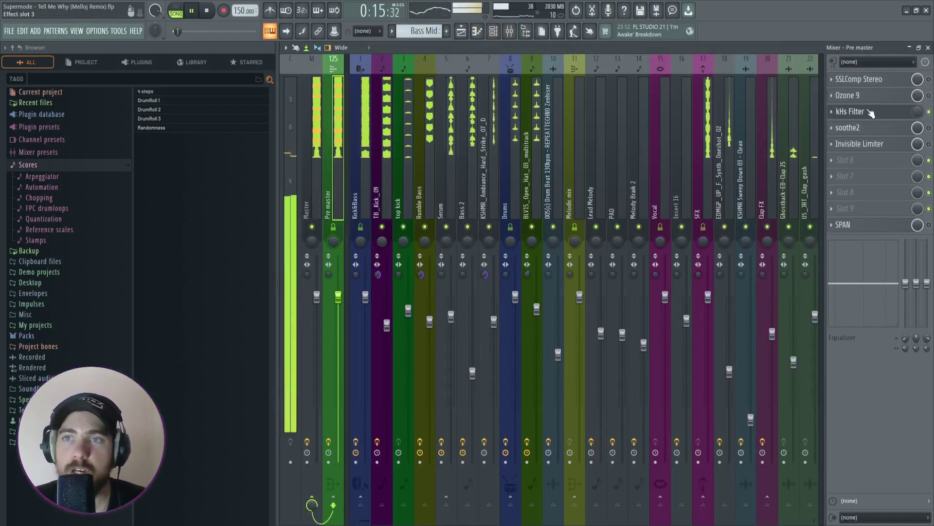
key("space")
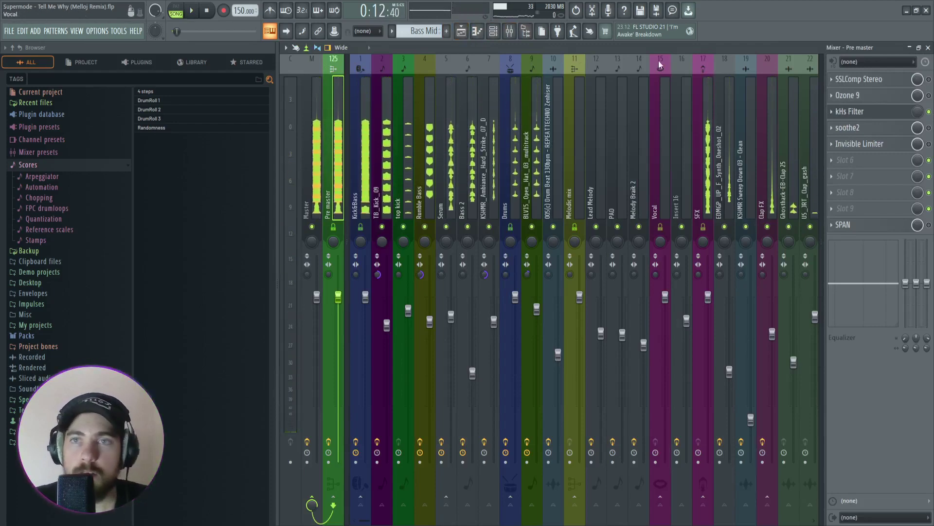
Solo the Macro 1 and Serum tracks together in the playlist and set the playback position to bar 6.
left_click(461, 31)
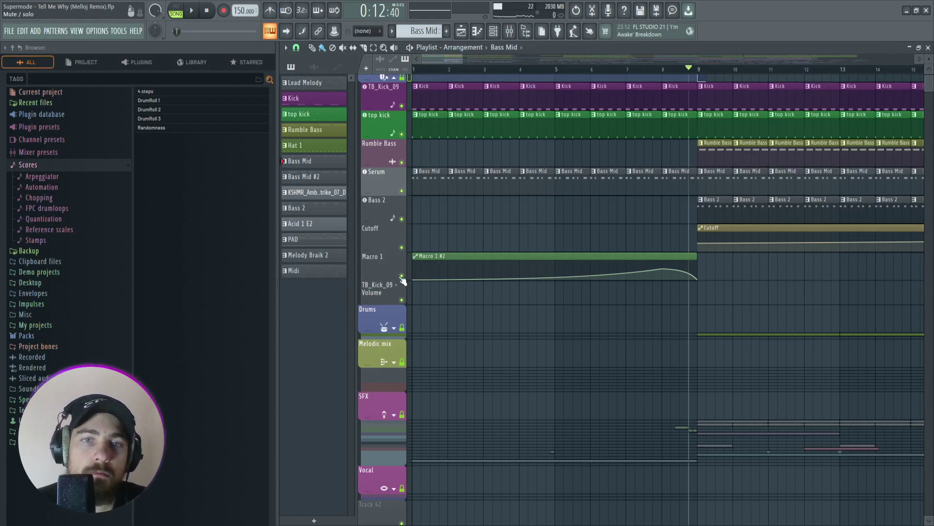
right_click(401, 276)
left_click(402, 191)
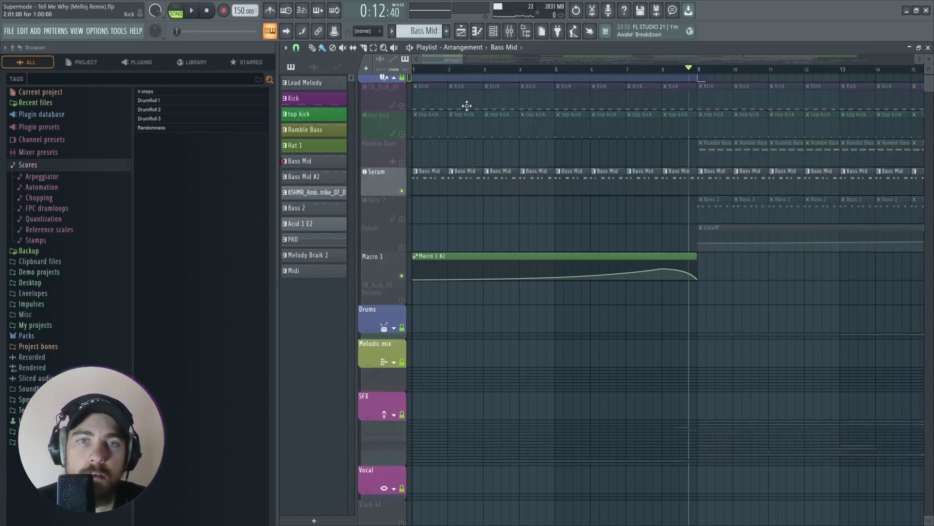
left_click(592, 68)
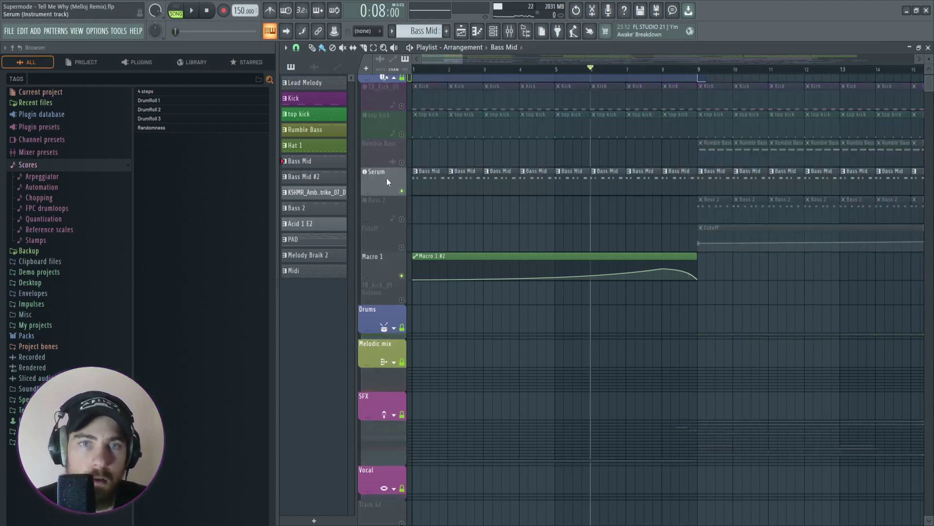
Open the Serum track's instrument to view its LD Acid preset, moving the window clear of the track headers, and close it.
left_click(387, 178)
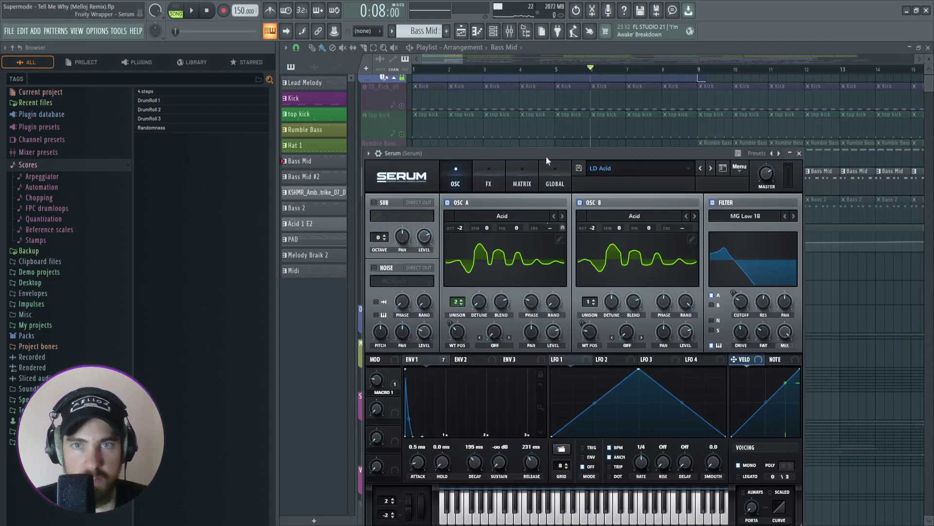
left_click_drag(546, 156, 561, 122)
left_click_drag(632, 121, 669, 116)
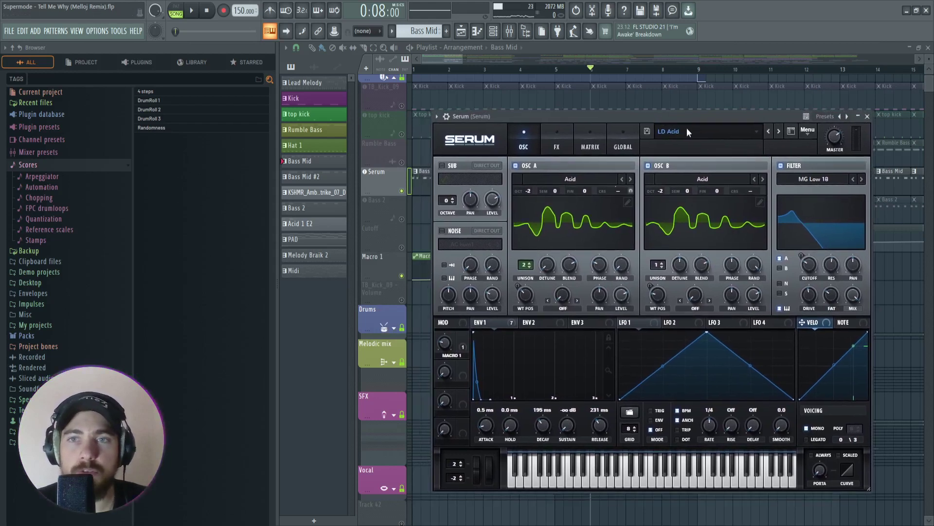
left_click(868, 116)
Play the soloed Serum bass from bar 6 with the synth open to examine its Macro 1 modulation, and stop.
scroll(663, 159, "up", 3)
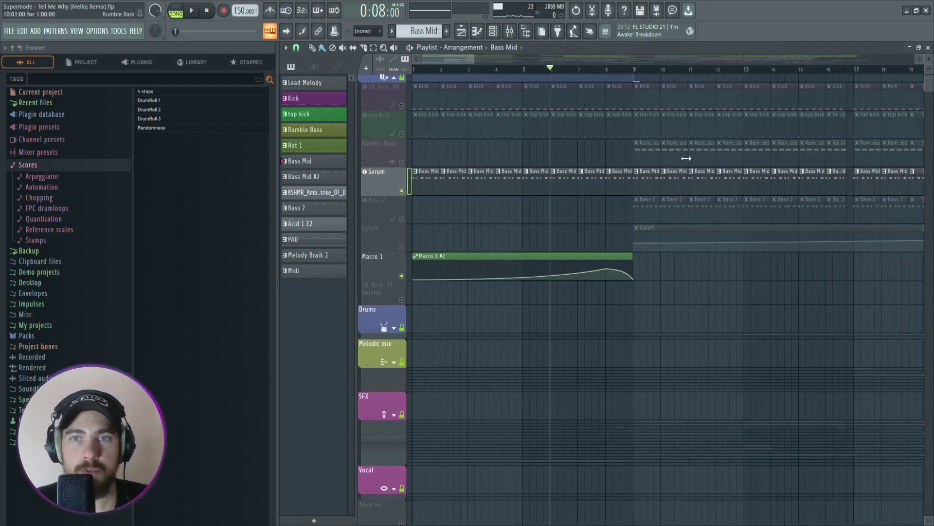
scroll(609, 158, "down", 3)
key("space")
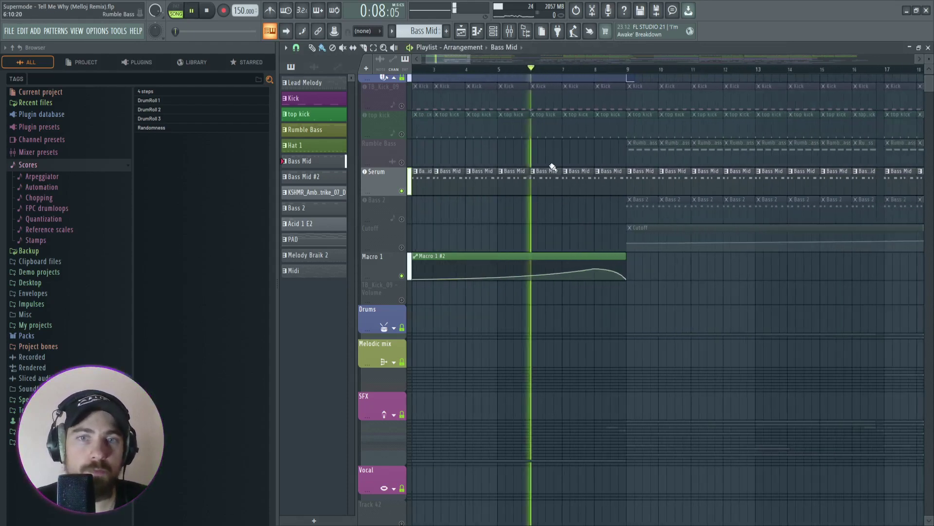
left_click(379, 181)
left_click(379, 181)
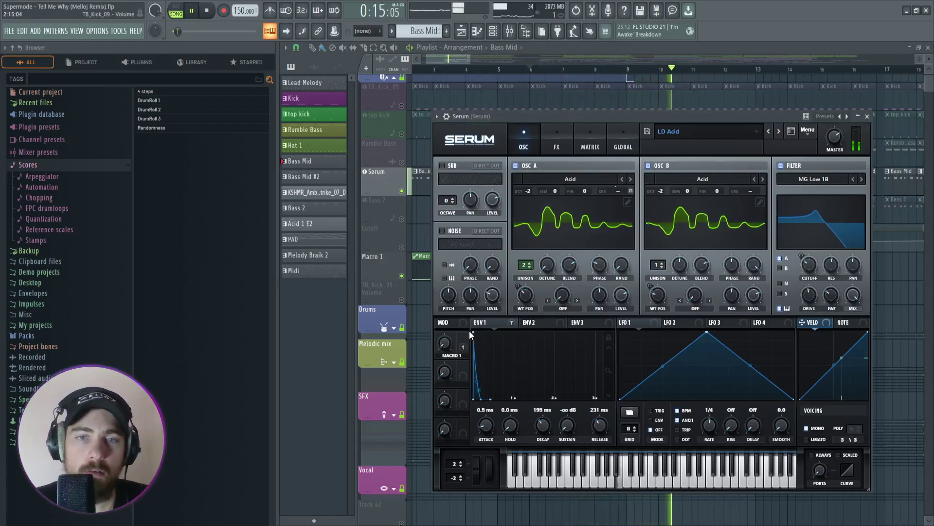
key("space")
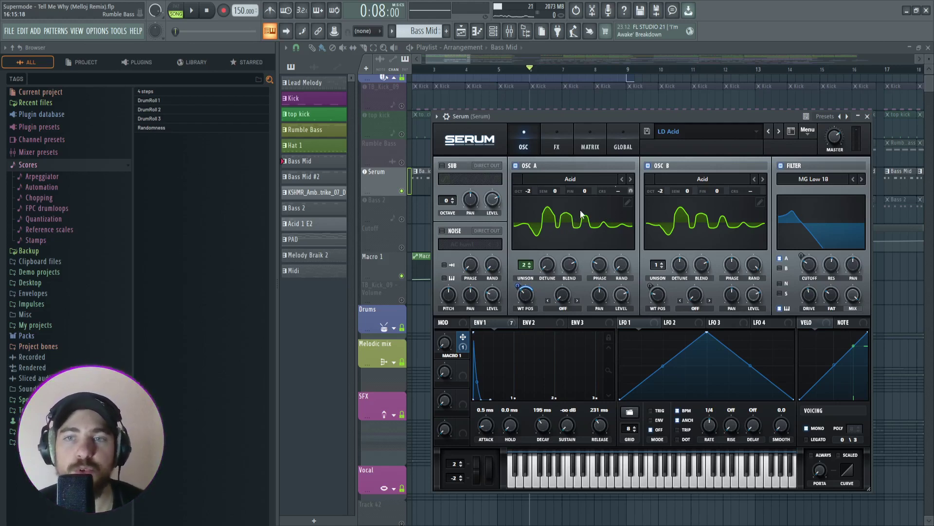
Close Serum and audition the Macro 1 automation's peak from just before bar 7, stopping playback shortly after.
left_click(867, 116)
scroll(479, 206, "down", 3)
scroll(487, 204, "up", 5)
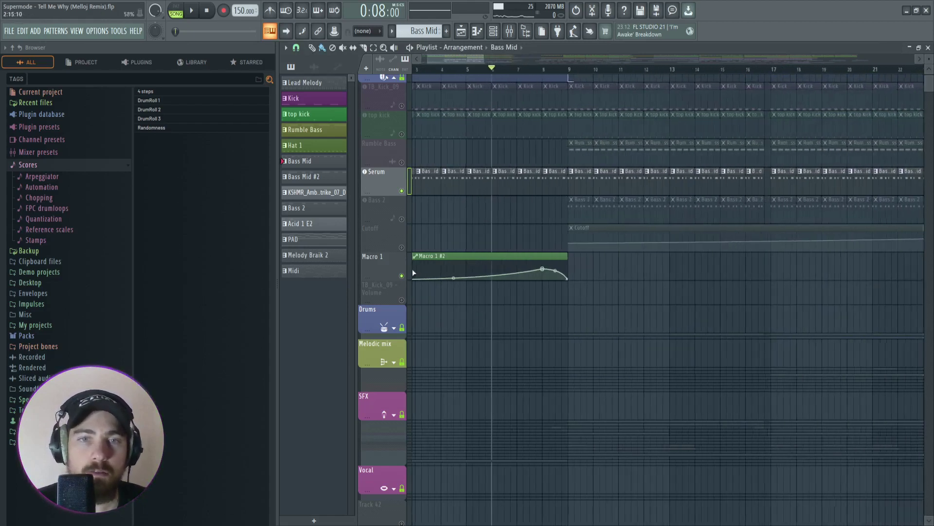
left_click(606, 72)
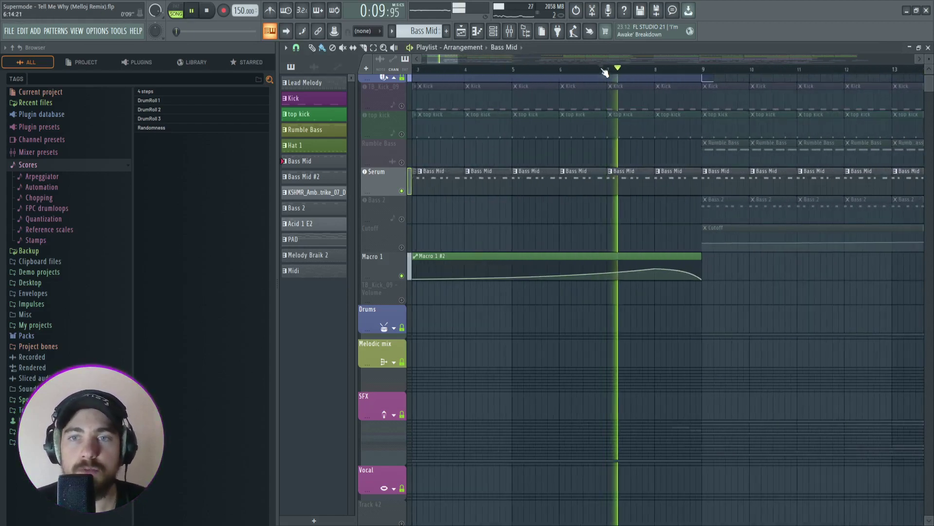
key("space")
Examine the Macro 1 automation clips across the whole arrangement, from the intro to the final section.
scroll(466, 223, "down", 6)
scroll(466, 223, "right", 10)
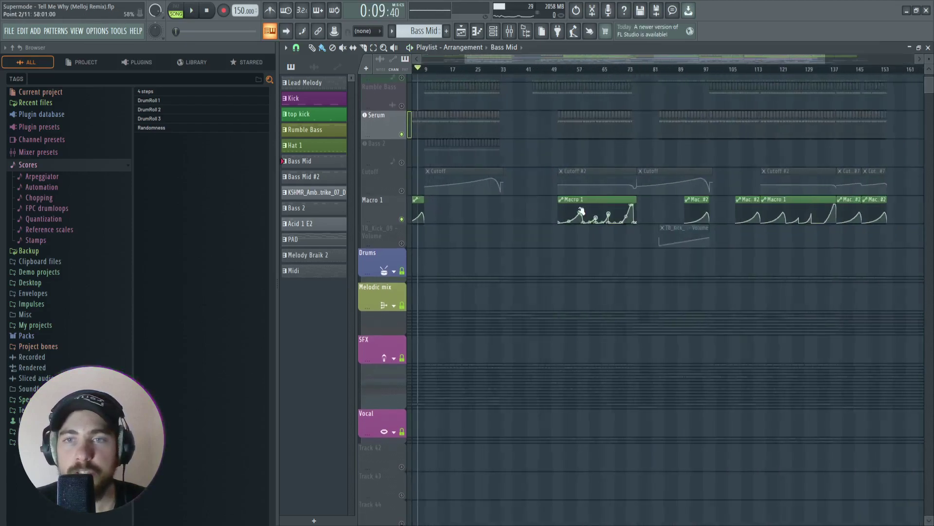
scroll(499, 210, "down", 2)
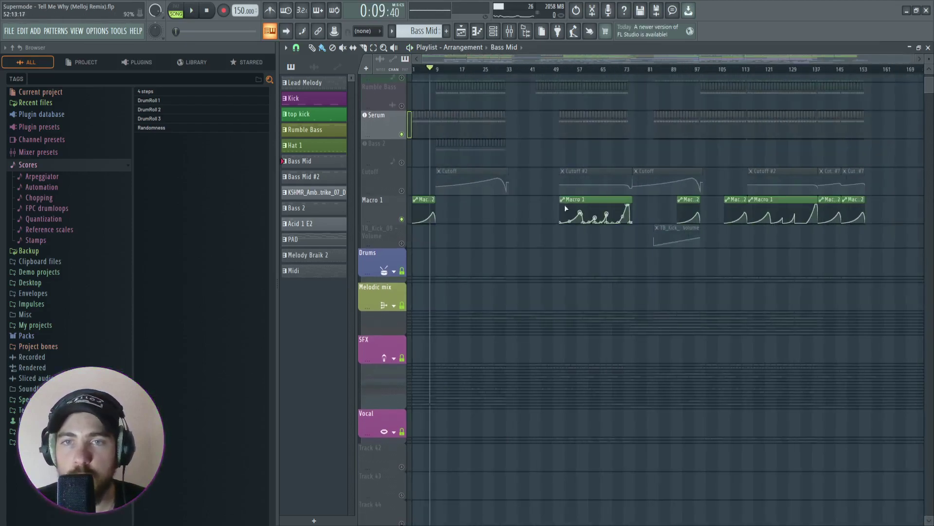
scroll(563, 208, "up", 5)
scroll(520, 208, "down", 3)
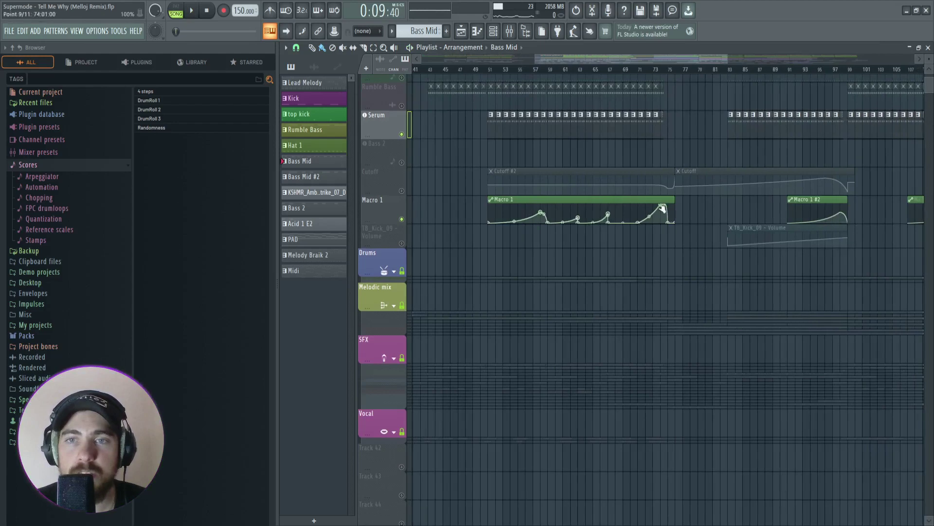
scroll(585, 203, "right", 5)
scroll(726, 144, "up", 3)
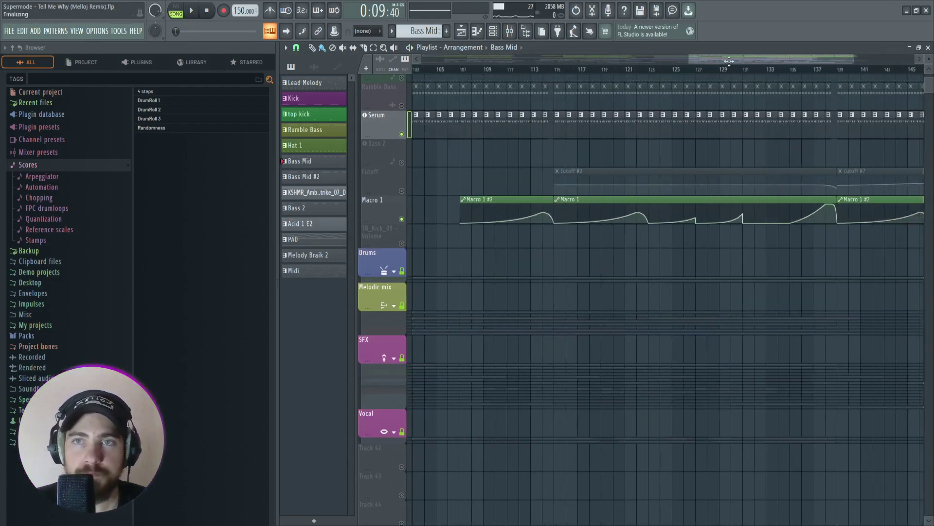
double_click(649, 60)
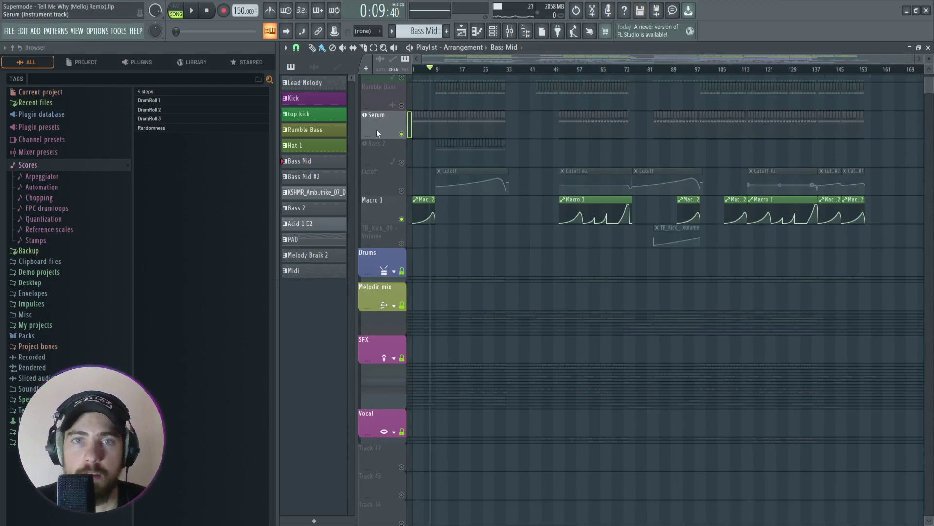
Solo the Bass 2 and Cutoff tracks together in the playlist and set the playback position to bar 9.
scroll(436, 211, "up", 4)
scroll(459, 202, "up", 1)
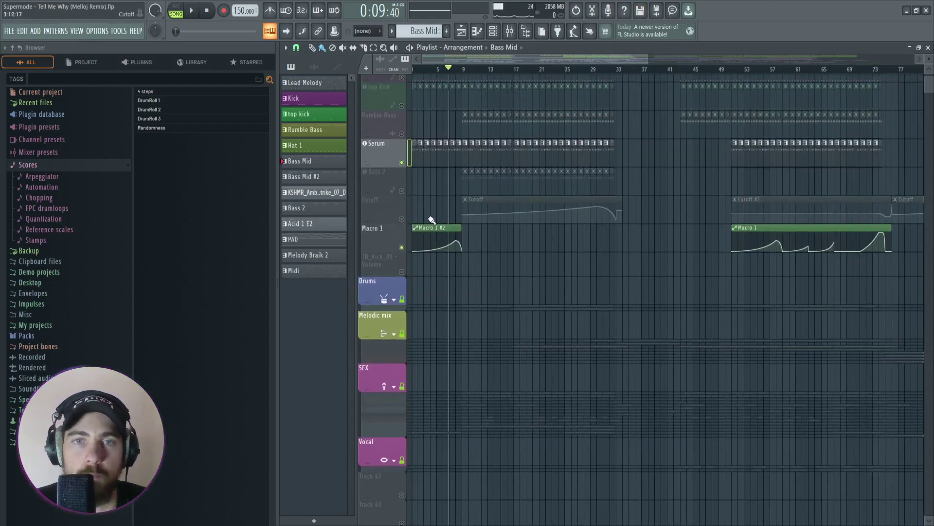
right_click(402, 220)
scroll(470, 195, "up", 3)
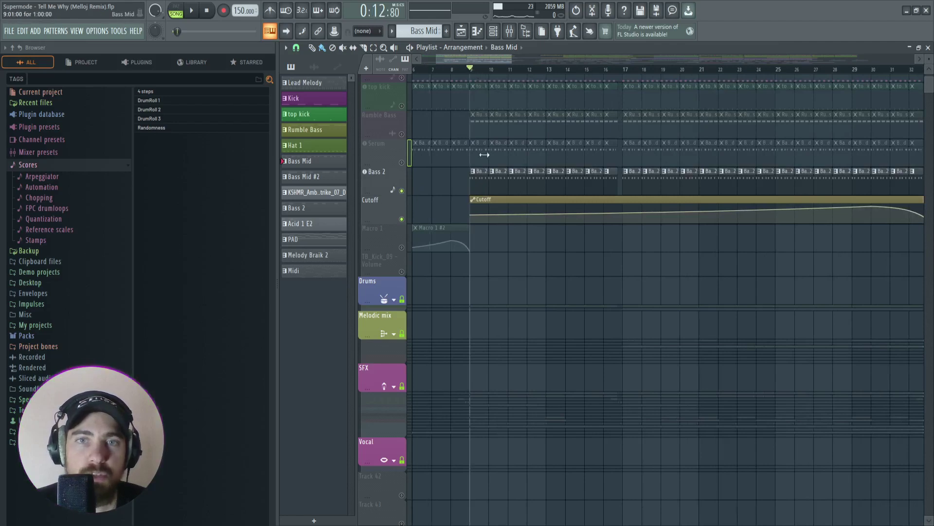
scroll(450, 189, "down", 2)
scroll(450, 189, "up", 2)
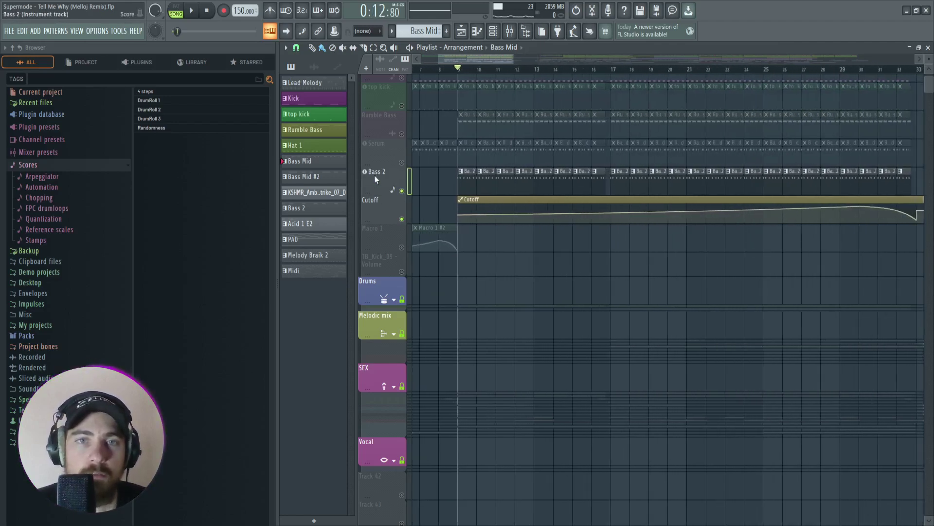
Audition the soloed Bass 2 with its Spire synth briefly open, jumping to about bars 19 and 29 to hear the Cutoff automation, and stop.
left_click(374, 176)
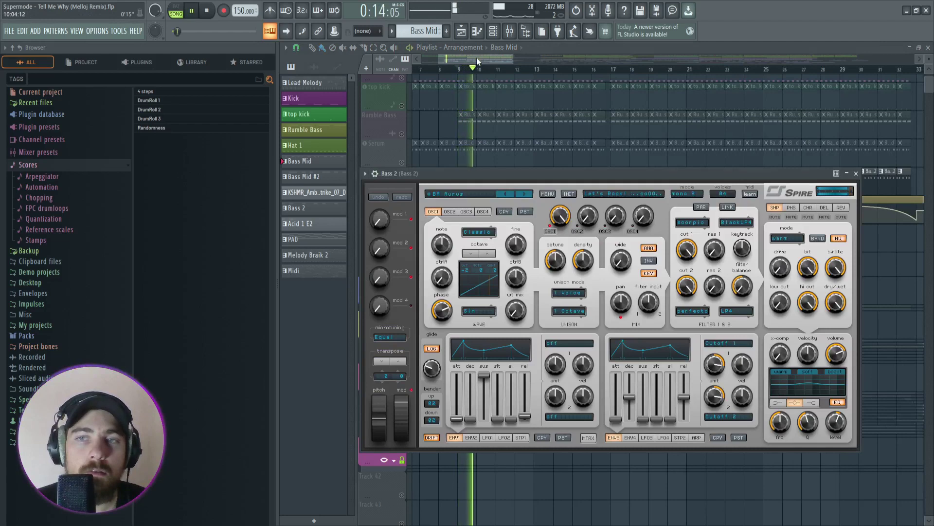
key("Escape")
left_click(660, 67)
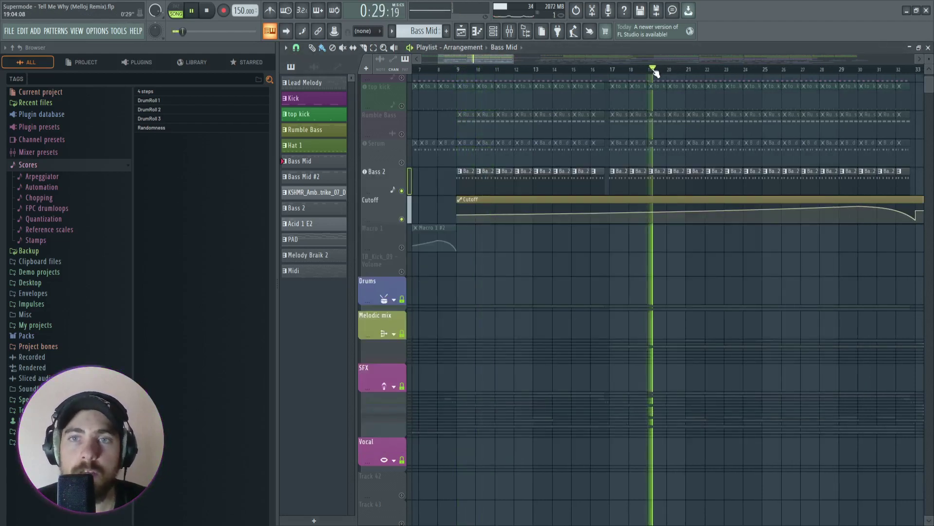
scroll(688, 73, "down", 3)
left_click(674, 69)
scroll(657, 73, "down", 4)
key("space")
End the solo on the Bass 2 and Cutoff tracks so that all playlist tracks are active.
scroll(623, 77, "up", 3)
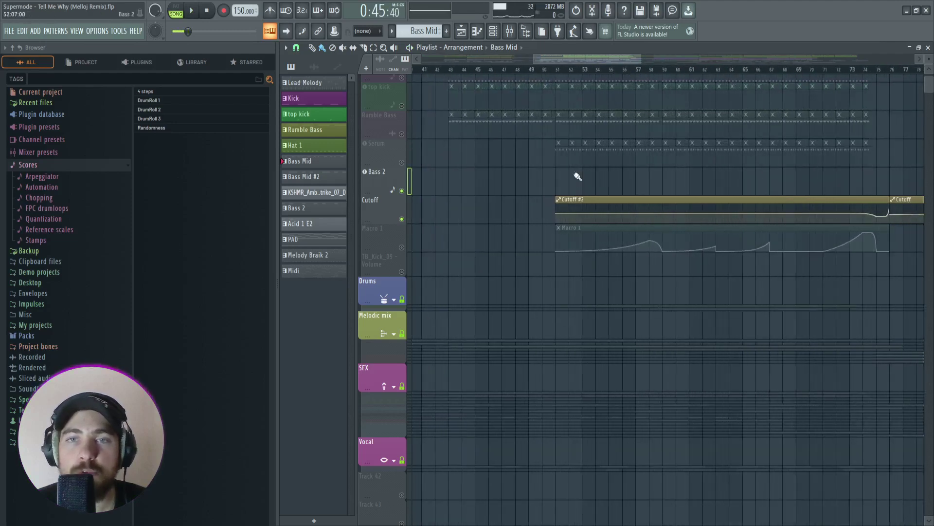
left_click_drag(579, 59, 661, 71)
scroll(661, 71, "down", 6)
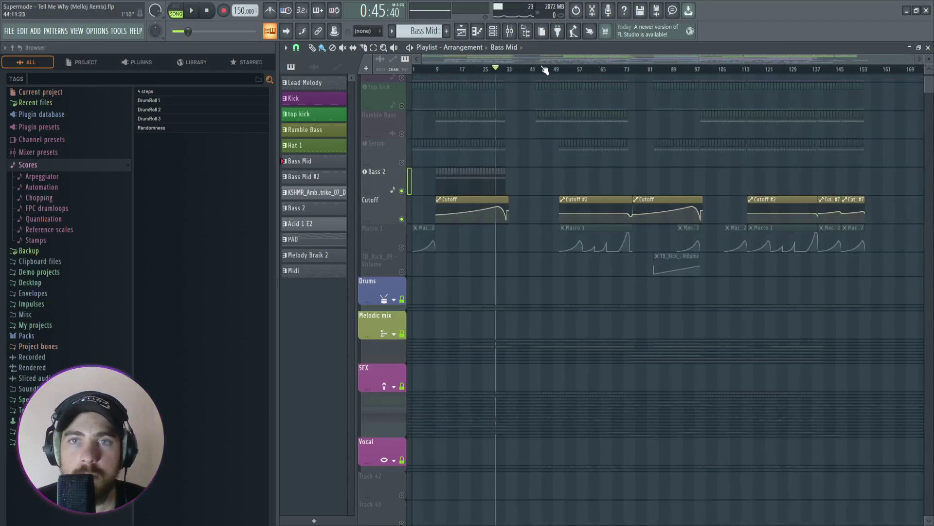
scroll(545, 70, "up", 4)
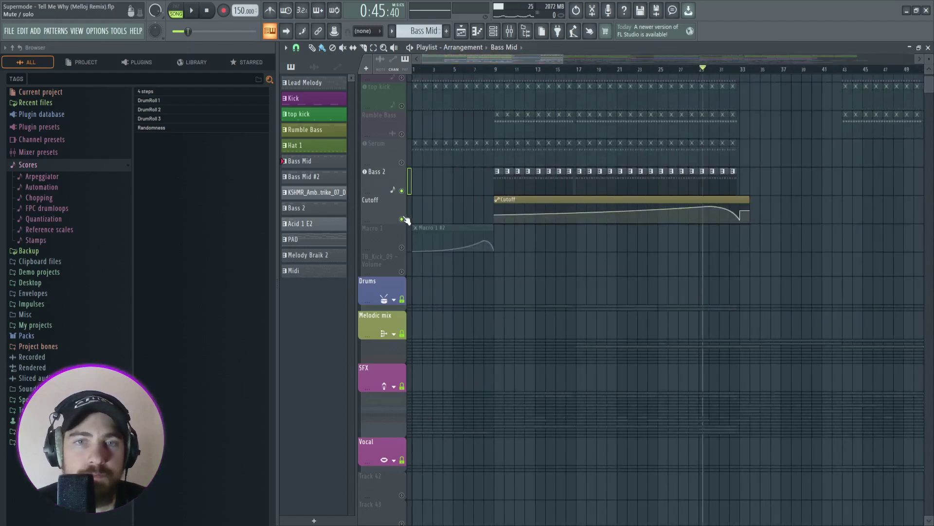
right_click(402, 219)
right_click(402, 219)
scroll(559, 204, "up", 2)
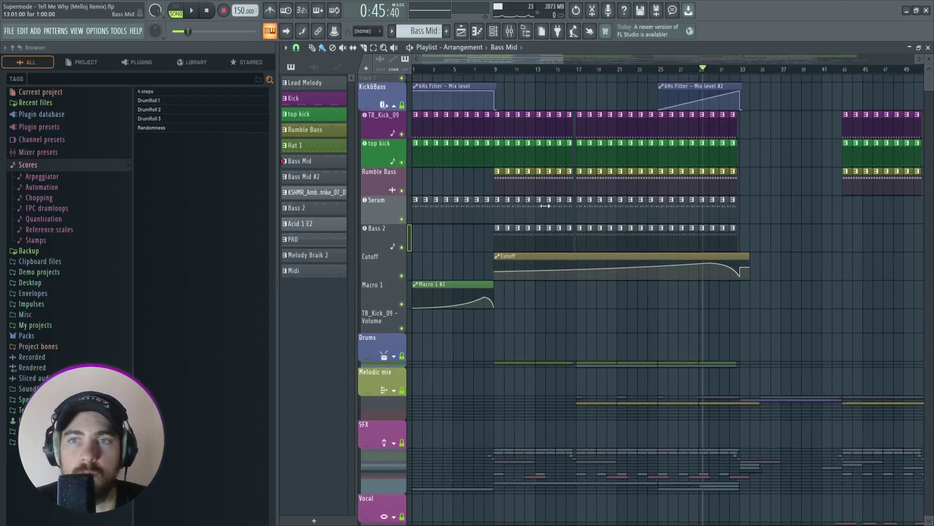
Set the playback position to bar 25 and examine the kHs Filter - Mix level #2 clip on the Kick&Bass track.
scroll(537, 205, "down", 3)
scroll(560, 185, "up", 2)
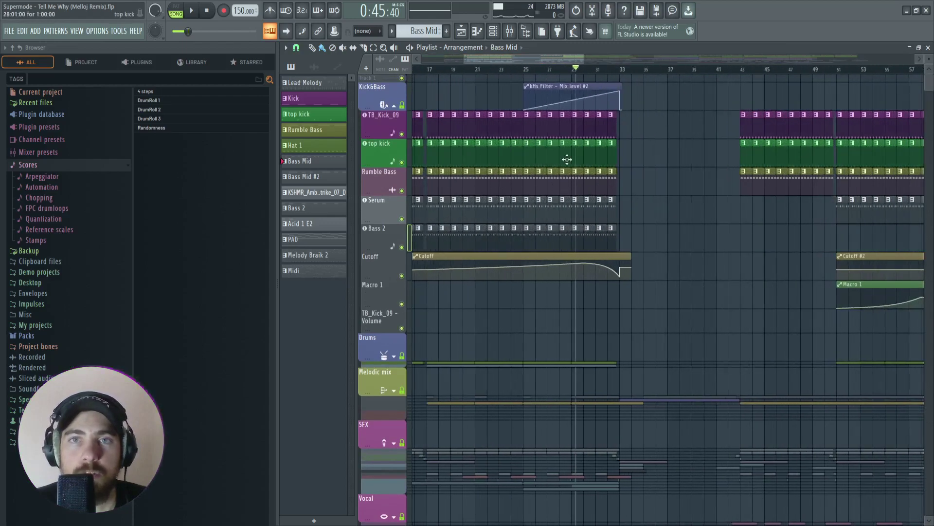
scroll(565, 146, "up", 2)
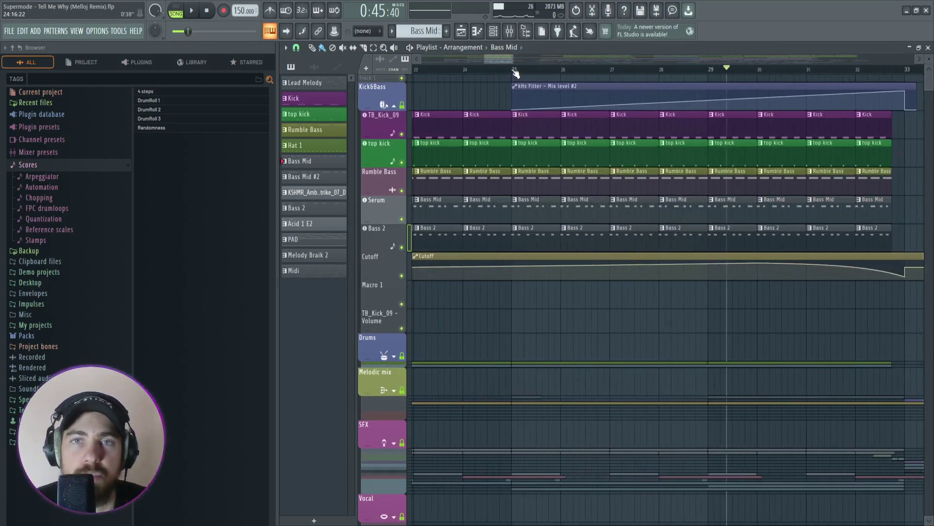
left_click(512, 70)
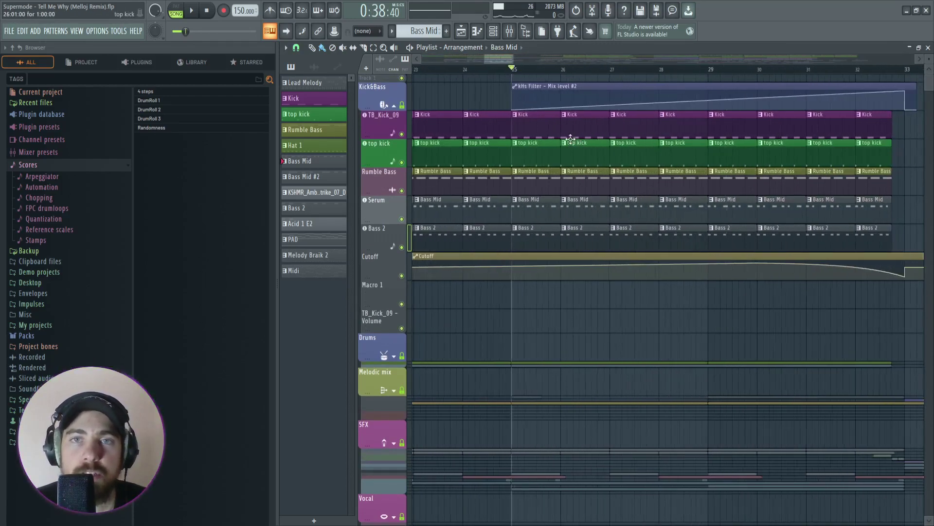
scroll(569, 139, "down", 1)
scroll(569, 139, "down", 2)
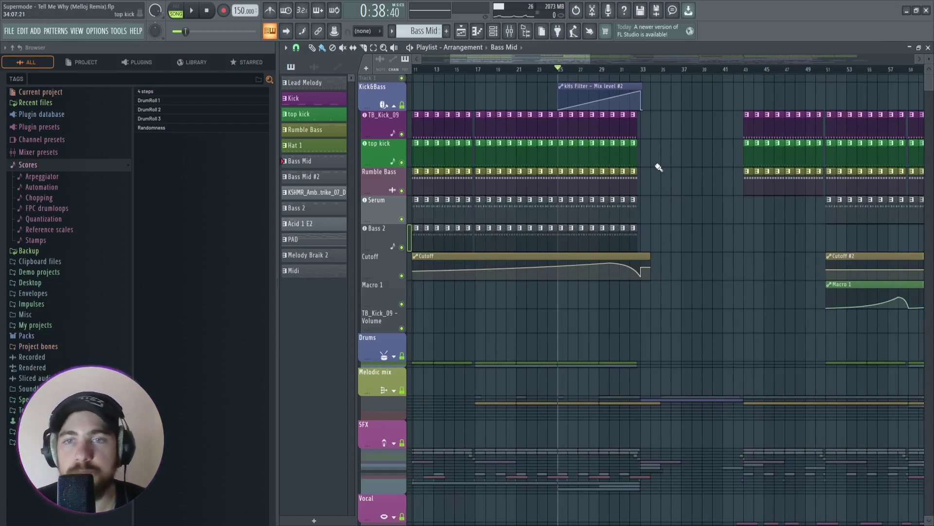
scroll(693, 382, "up", 2)
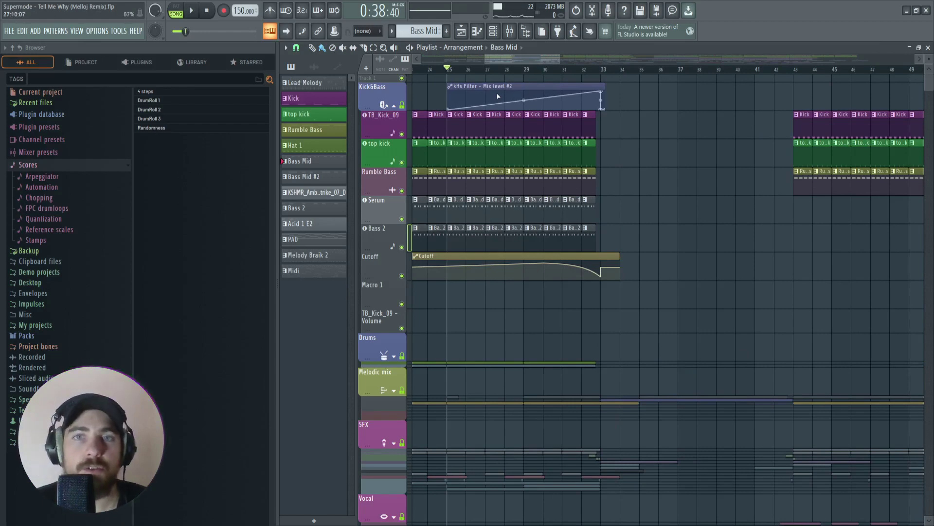
scroll(497, 96, "up", 2)
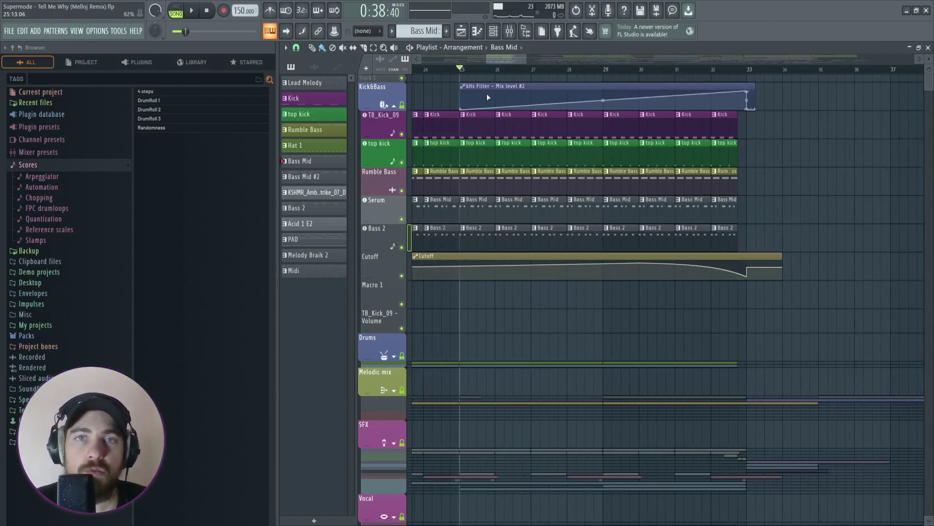
scroll(519, 62, "down", 4)
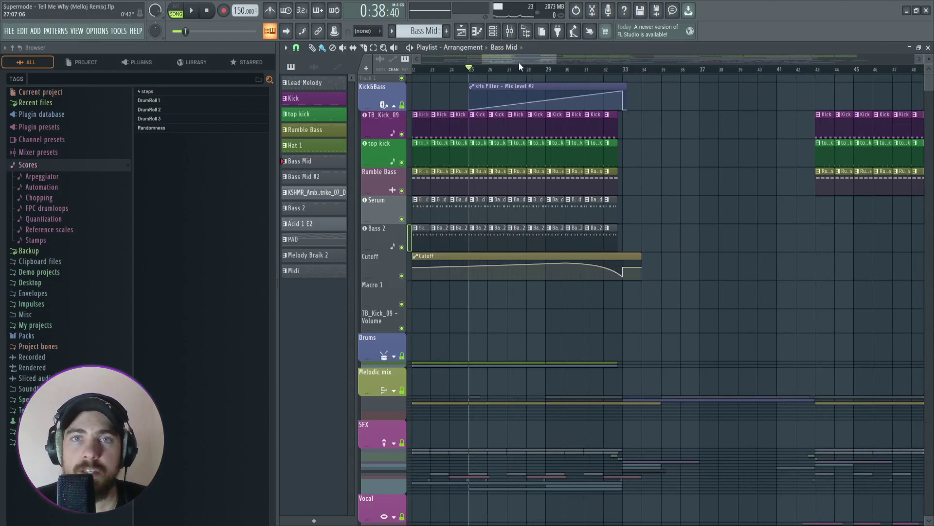
scroll(487, 102, "up", 3)
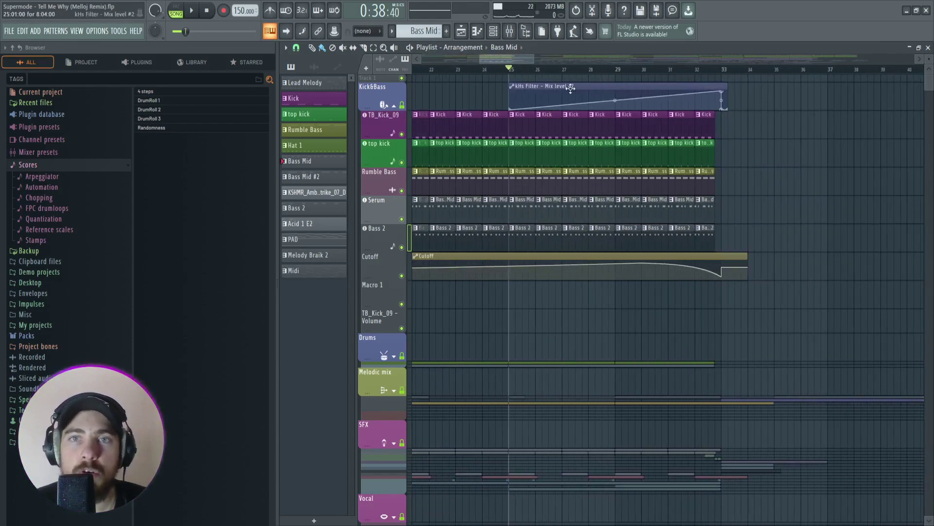
Play from bar 25 with the Pre master mixer track selected to watch its kHs Filter mix level, return to the playlist and stop.
left_click(510, 31)
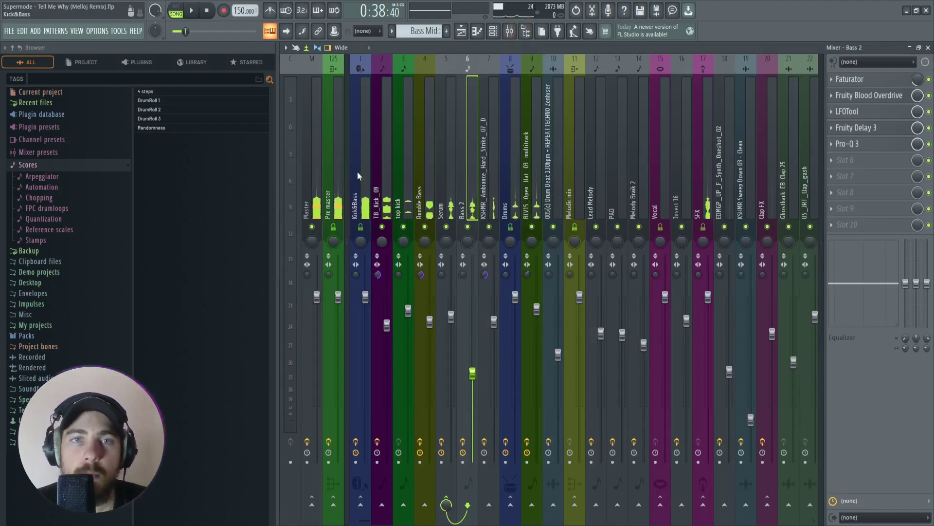
key("space")
left_click(337, 171)
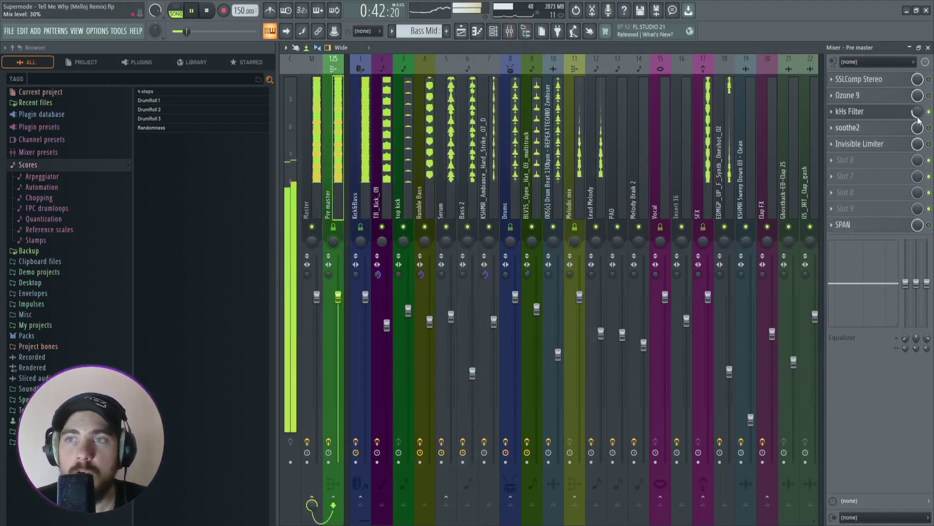
left_click(462, 32)
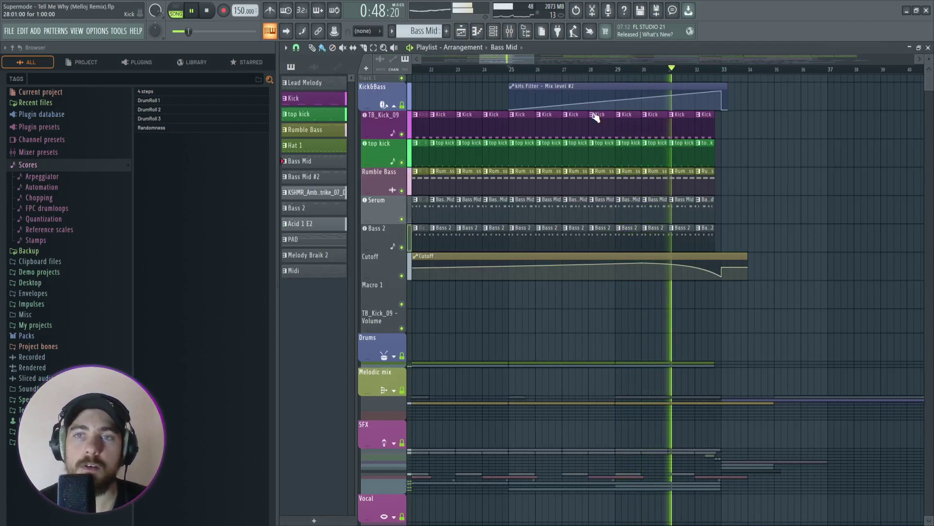
key("space")
Compare the playlist's filter automation with the Pre master and Kick&Bass mixer tracks, ending back in the playlist.
scroll(595, 117, "down", 2)
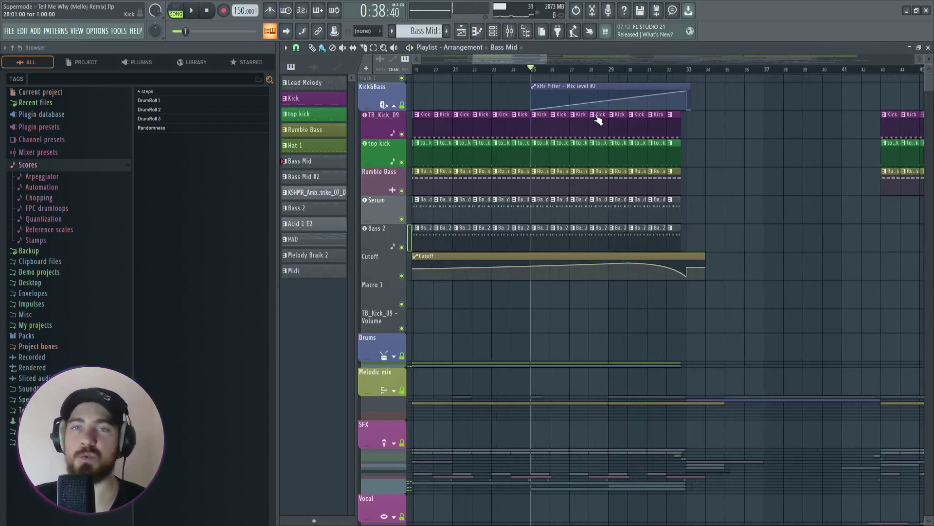
scroll(597, 119, "down", 4)
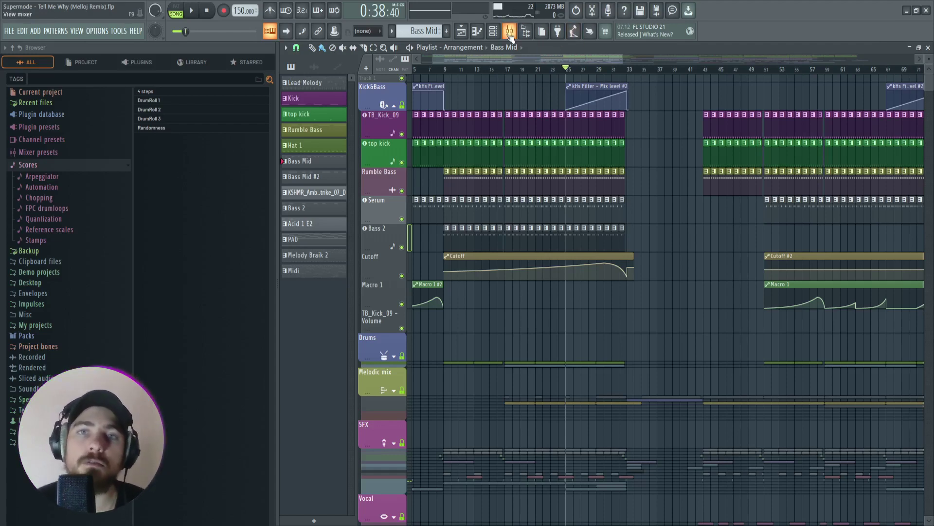
left_click(510, 35)
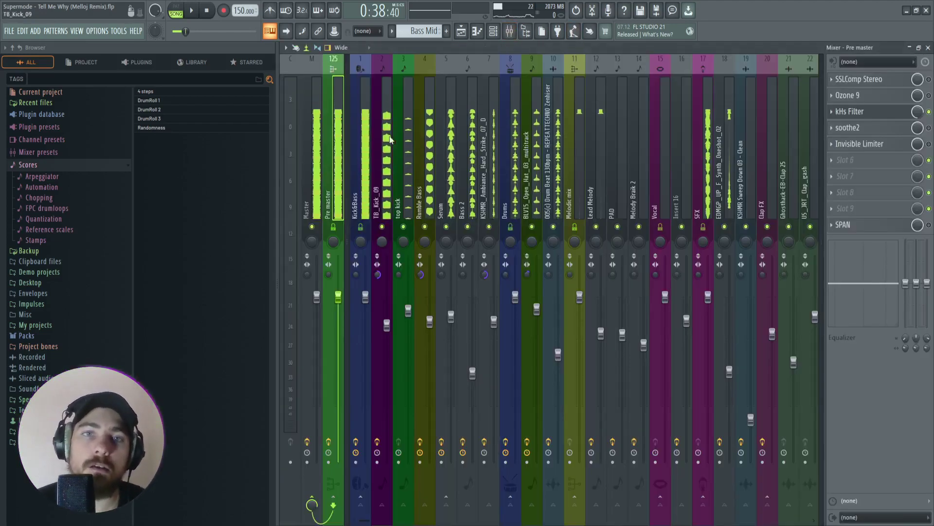
left_click(467, 34)
left_click(510, 30)
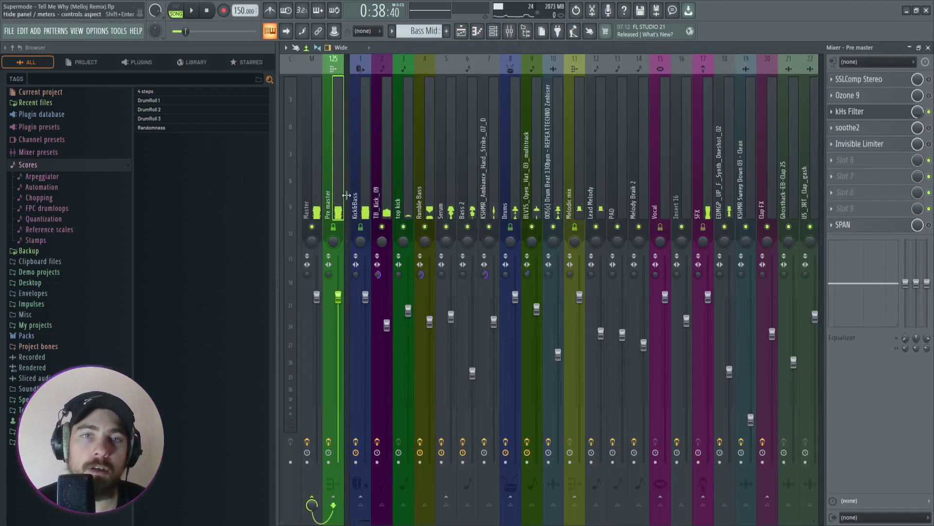
left_click(461, 31)
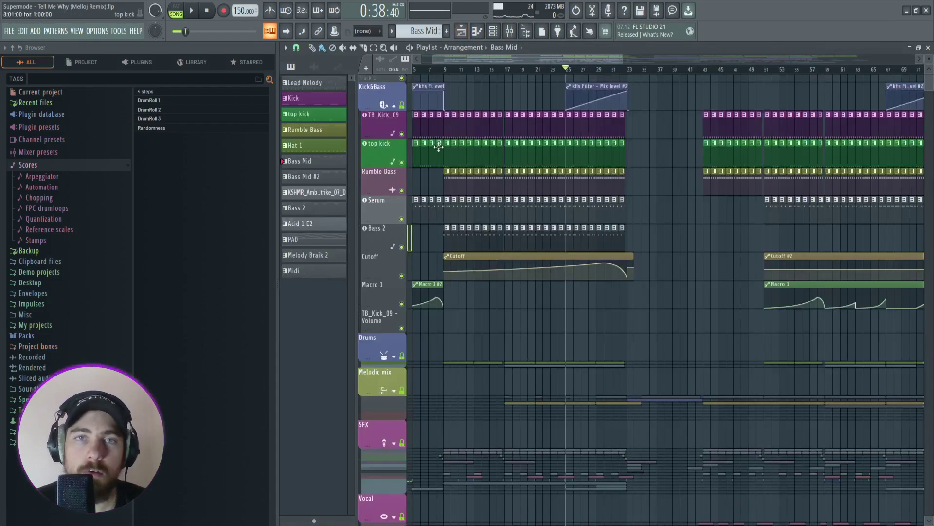
Solo the Kick&Bass group in the playlist and look over its clips.
scroll(438, 147, "up", 3)
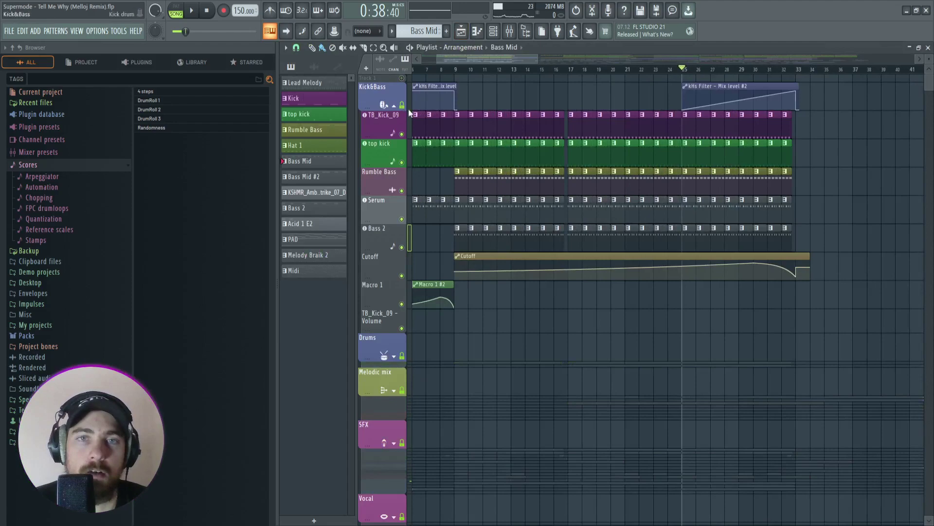
scroll(448, 173, "down", 5)
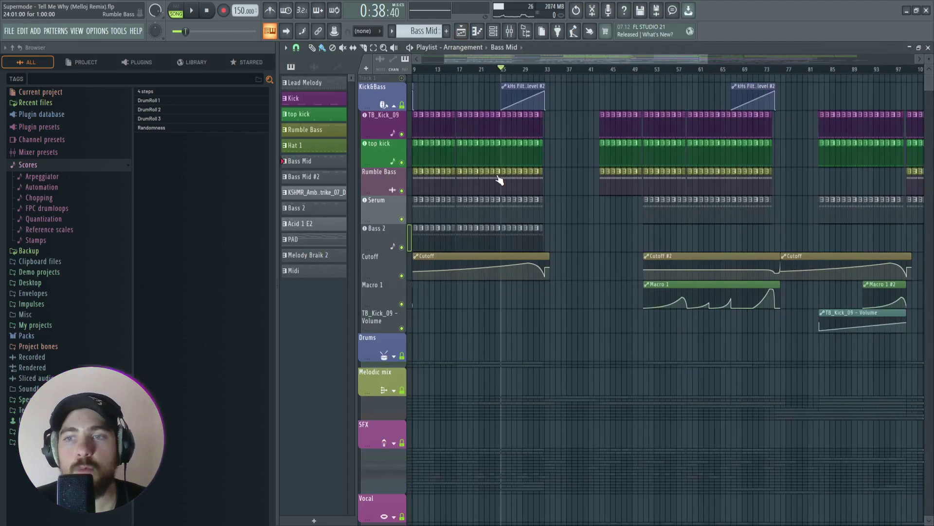
Open the Rumble Bass pattern in the piano roll and play it in pattern mode.
scroll(498, 180, "down", 2)
scroll(453, 156, "up", 8)
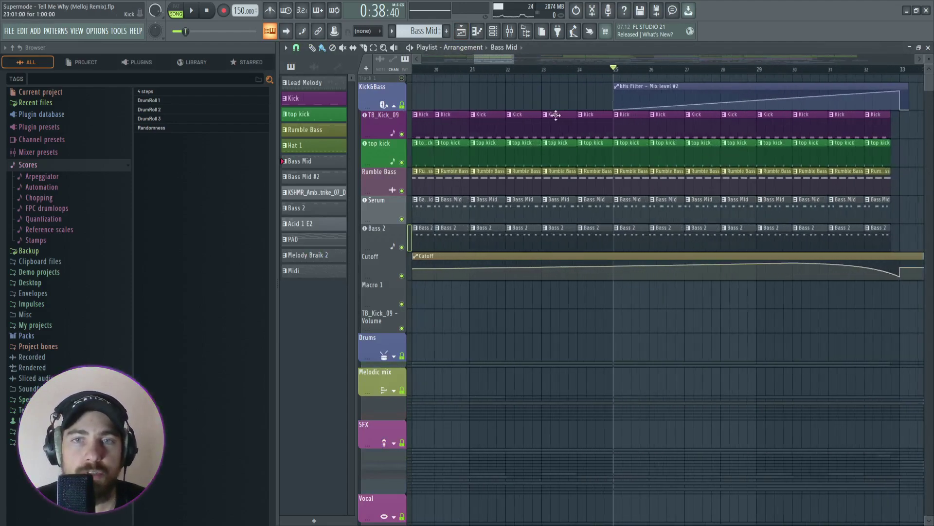
double_click(724, 173)
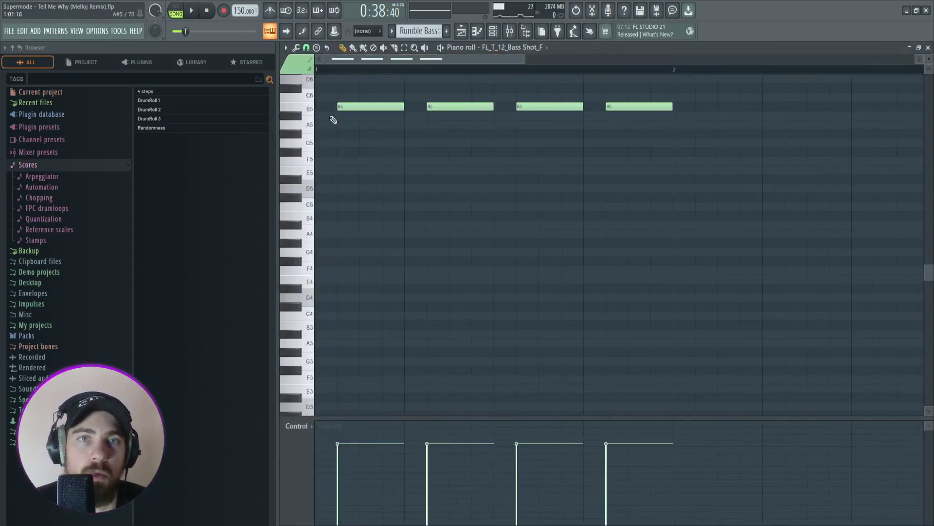
left_click(189, 10)
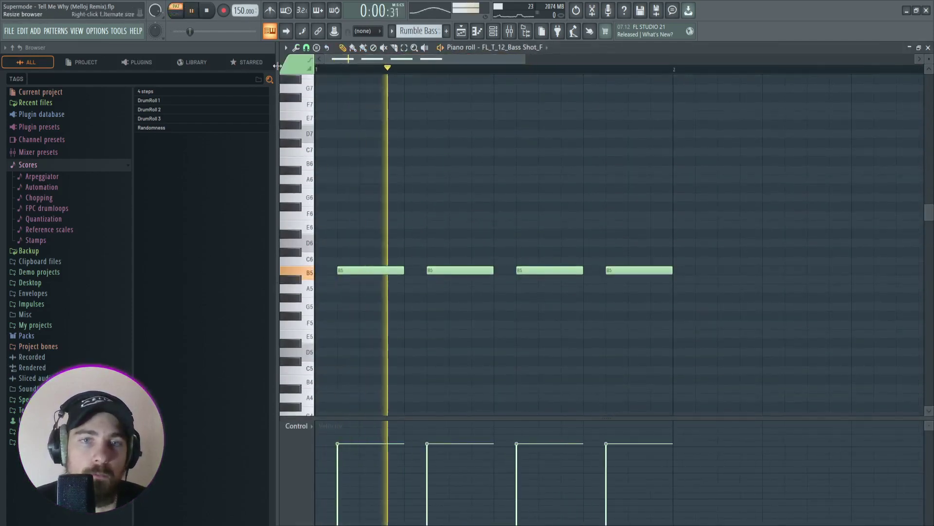
Stop playback and examine the low-pass curve of the Pro-Q 3 on the Rumble Bass mixer track.
key("space")
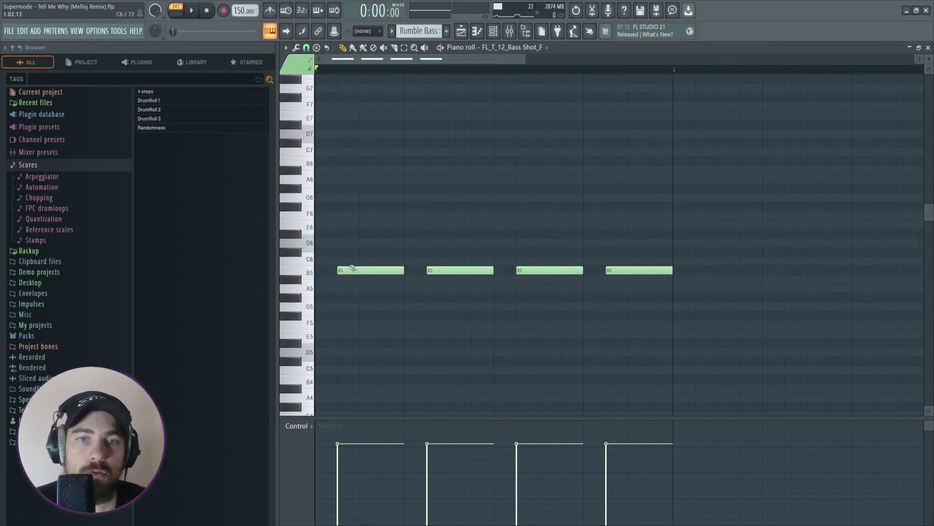
left_click(509, 31)
left_click(431, 175)
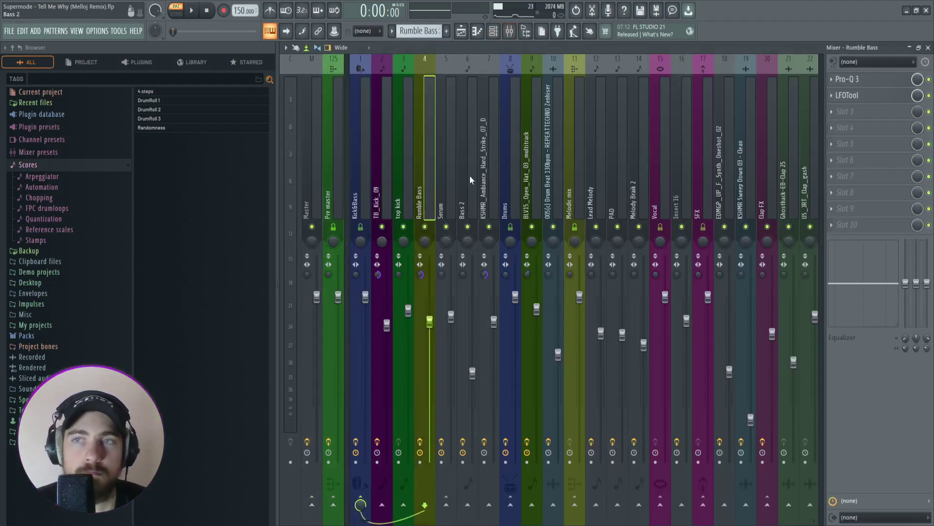
left_click(858, 79)
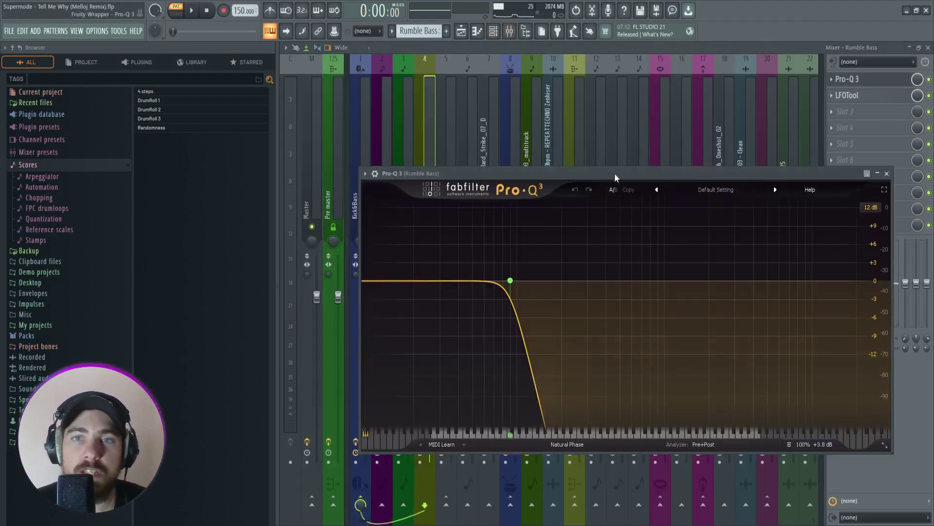
left_click_drag(615, 173, 592, 125)
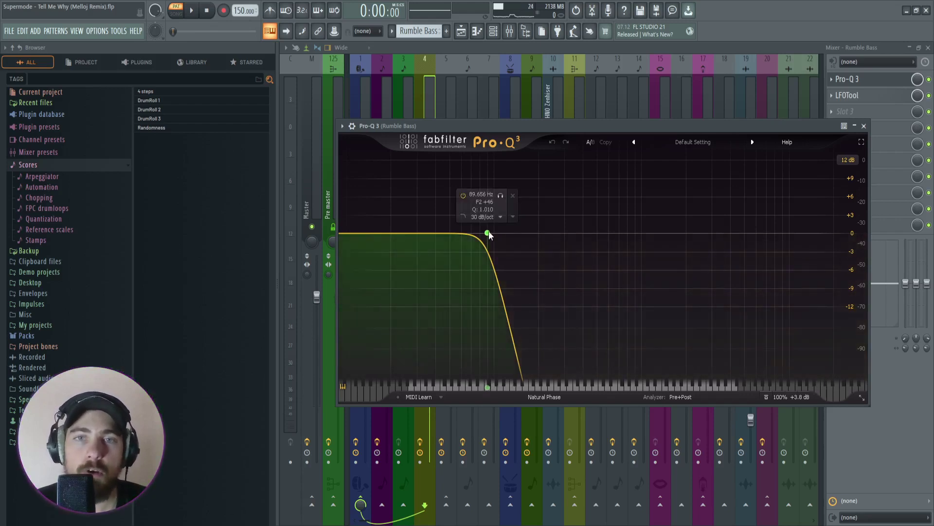
left_click(865, 127)
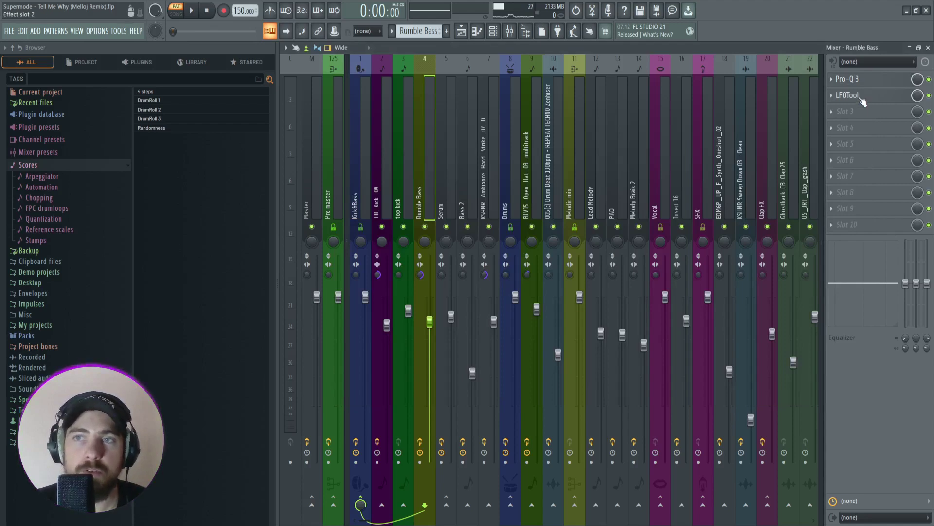
Examine the volume-ducking curve of the LFOTool on the Rumble Bass mixer track.
left_click(861, 99)
left_click_drag(511, 136, 534, 135)
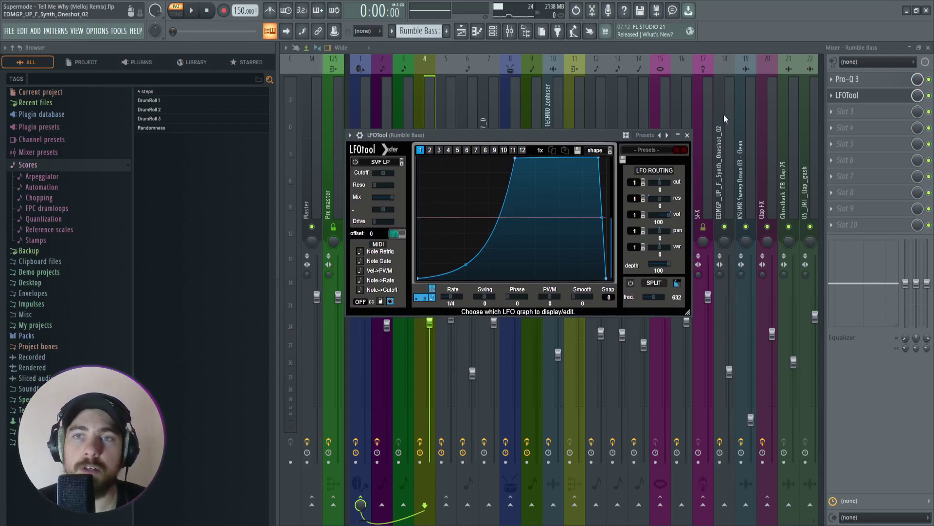
left_click(687, 135)
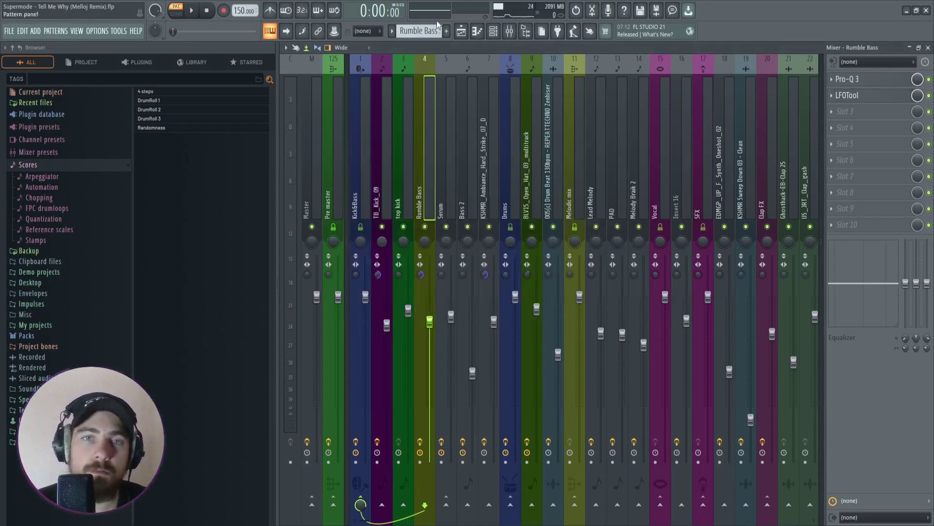
View the Serum instrument from its playlist track and bring up its mixer track.
left_click(466, 35)
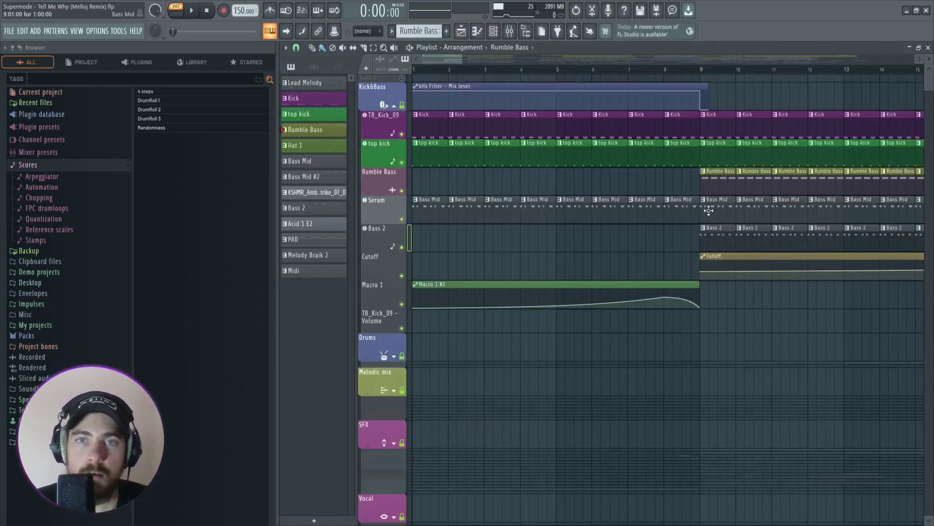
scroll(604, 183, "up", 2)
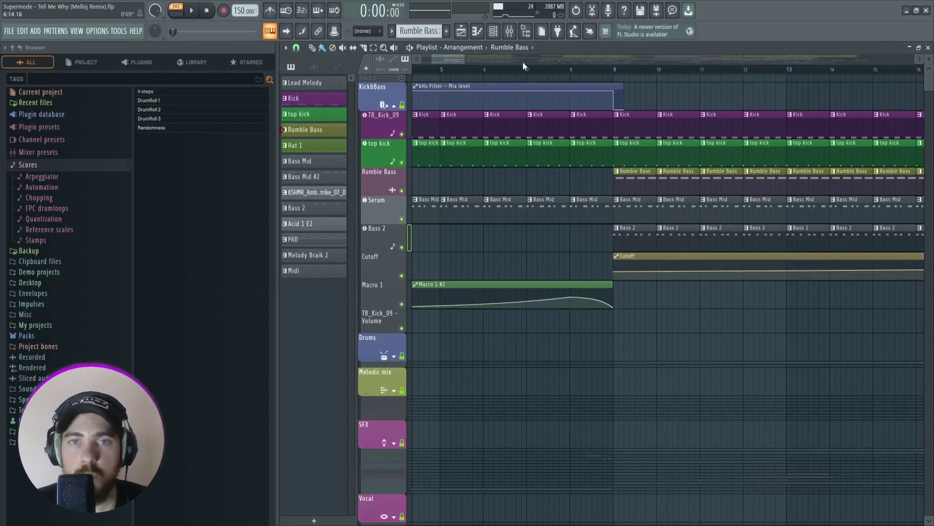
left_click_drag(459, 62, 450, 62)
left_click(390, 206)
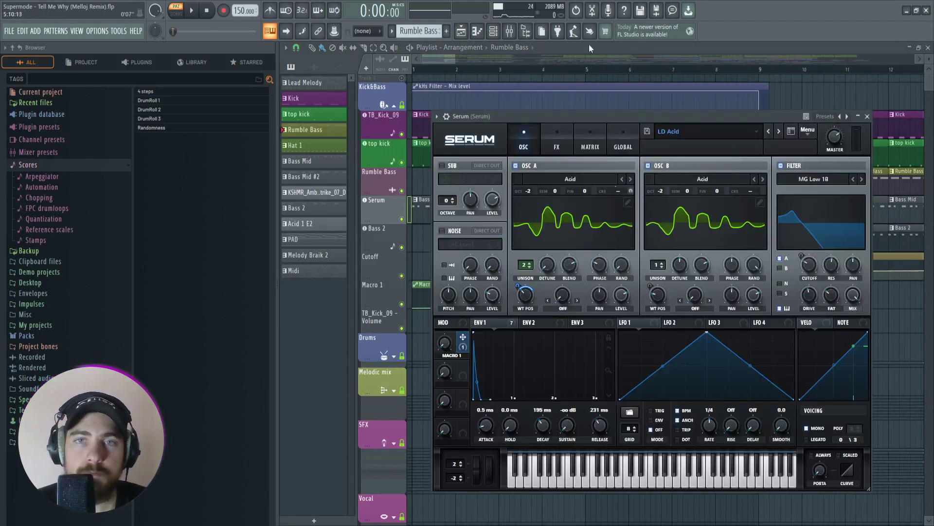
key("F9")
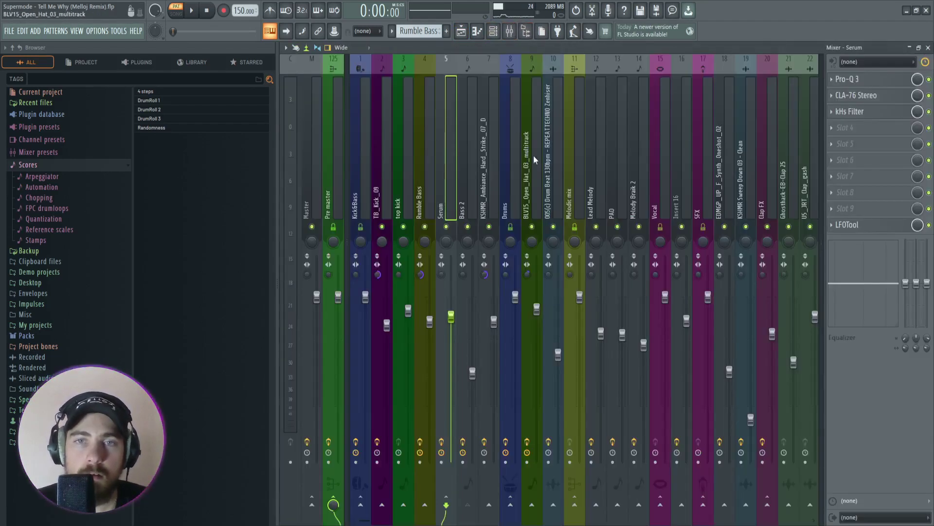
Compare the effect chains of the Bass 2 and Serum mixer tracks, then start playback with Serum selected.
left_click(470, 184)
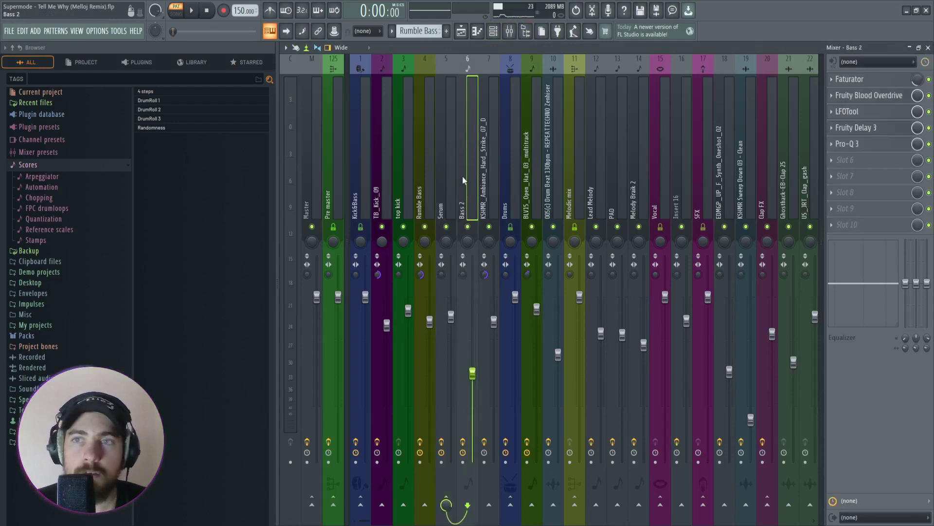
scroll(462, 179, "down", 6)
scroll(460, 179, "up", 6)
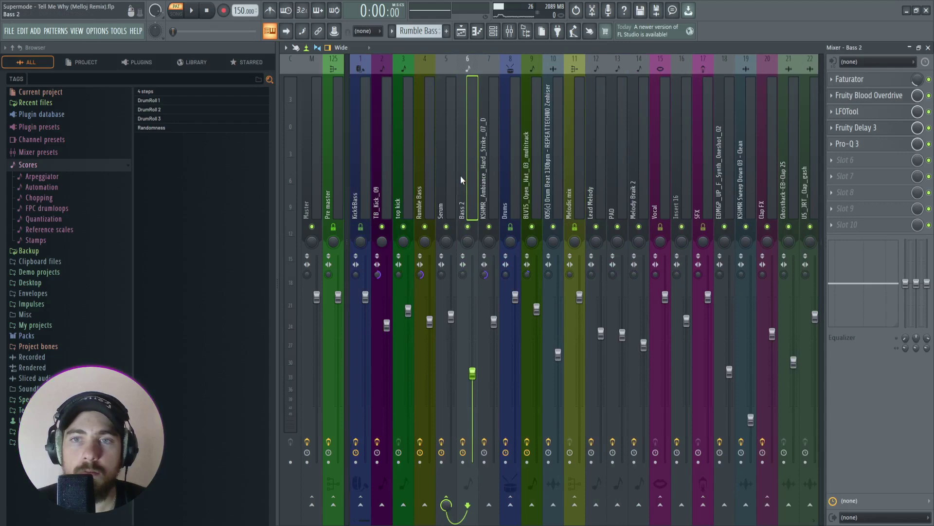
left_click(452, 191)
key("space")
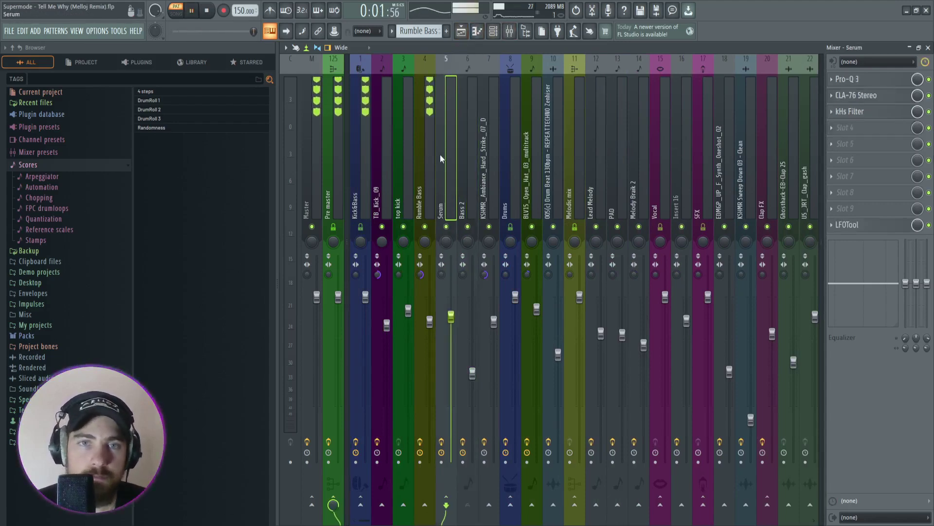
Solo the Serum playlist track and play it in song mode with the mixer in view.
left_click(466, 33)
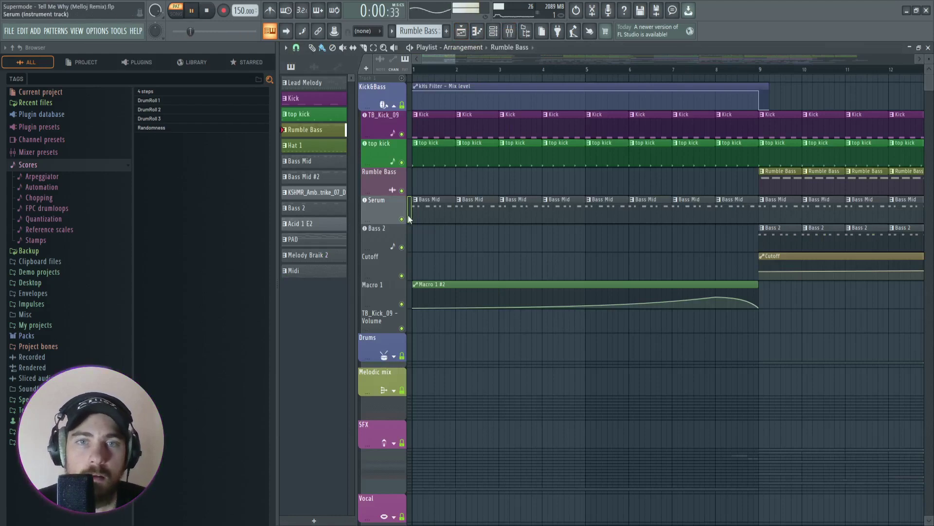
key("alt+s")
left_click(192, 11)
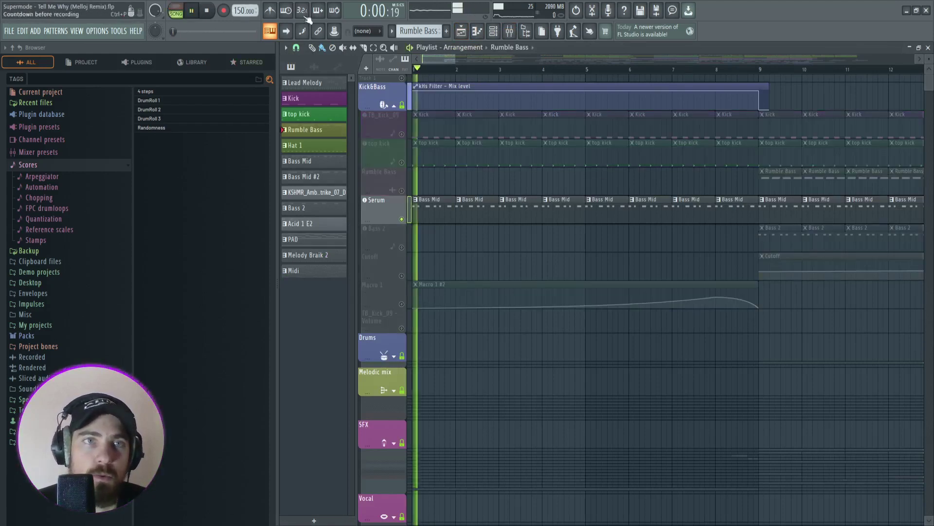
key("F9")
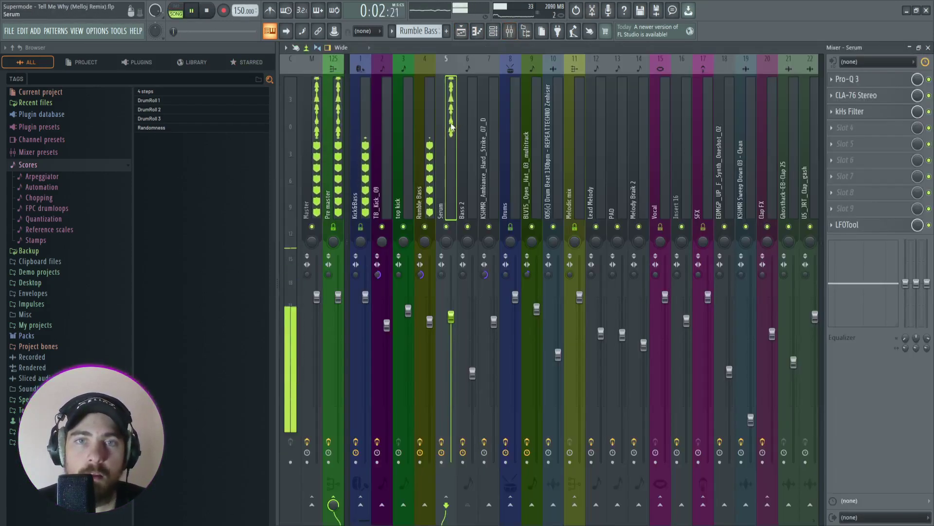
Examine the Serum mixer track's Pro-Q 3 filters and CLA-76 Stereo compressor settings, and stop playback.
left_click(852, 80)
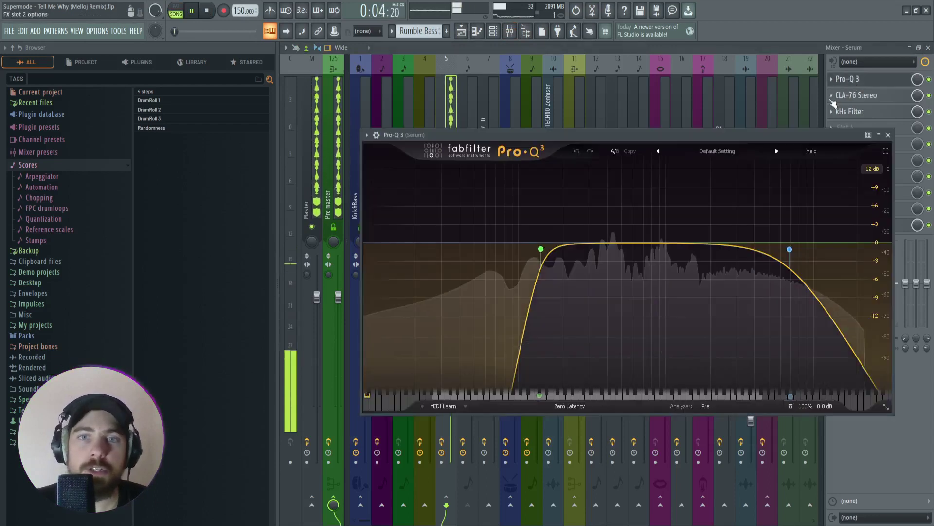
mouse_move(439, 217)
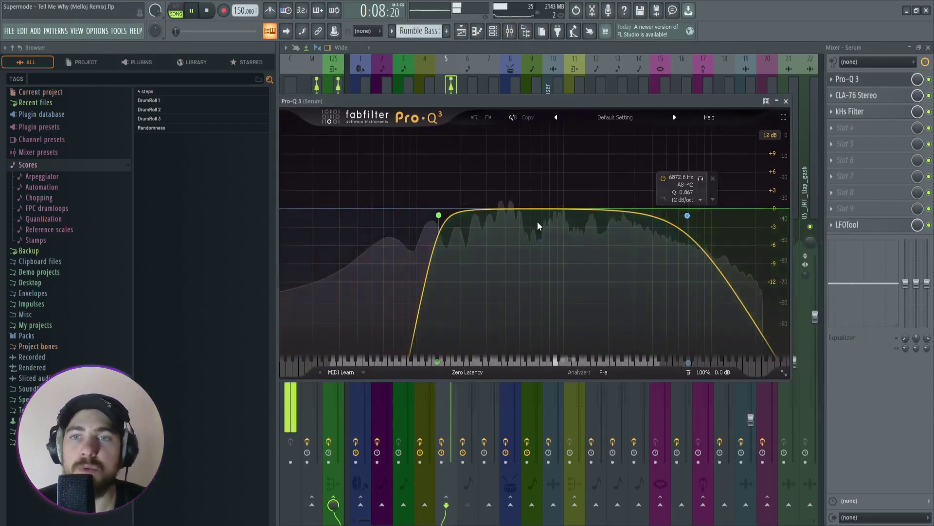
left_click(785, 101)
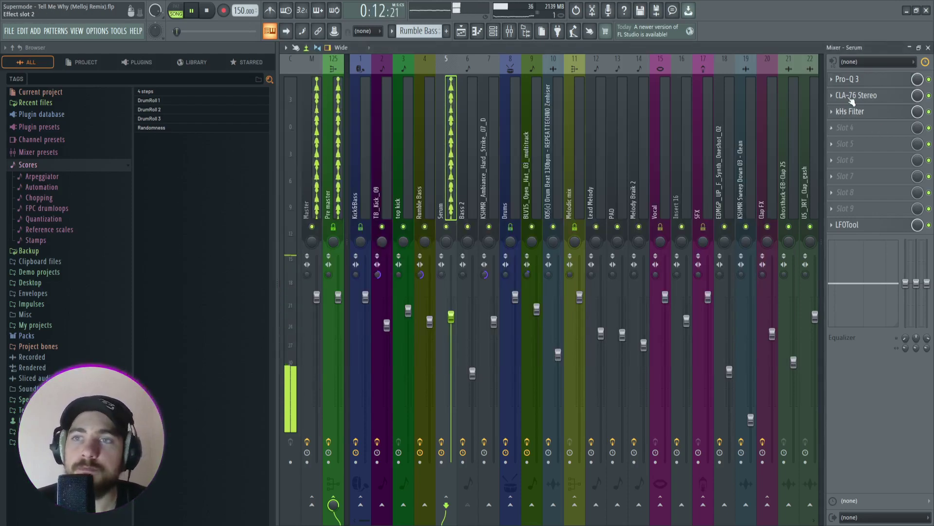
left_click(852, 95)
left_click_drag(592, 174, 596, 151)
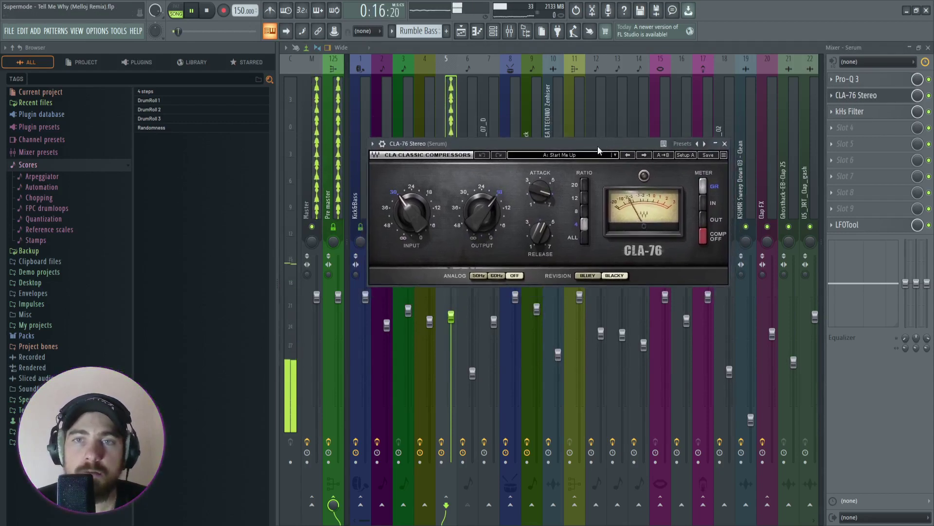
key("space")
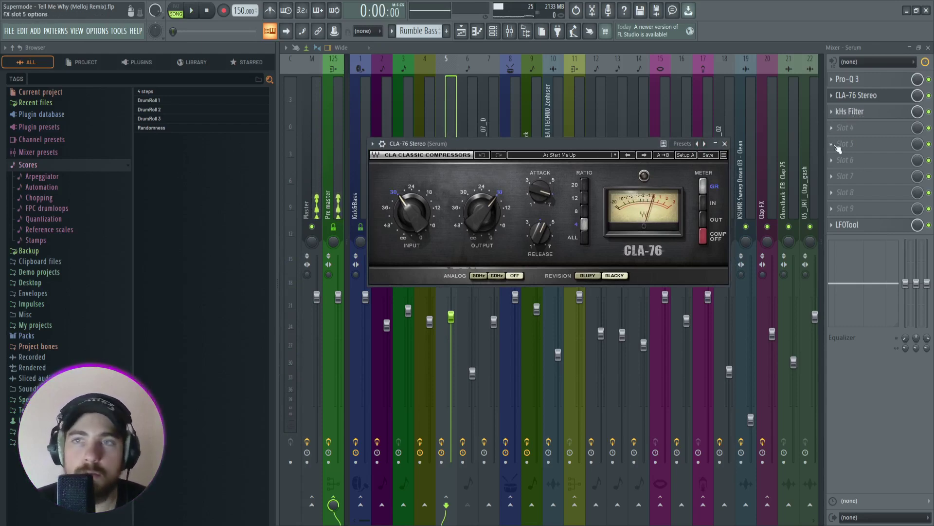
Examine the kHs Filter and LFOTool settings on the Serum mixer track.
left_click(855, 116)
left_click_drag(415, 162, 511, 159)
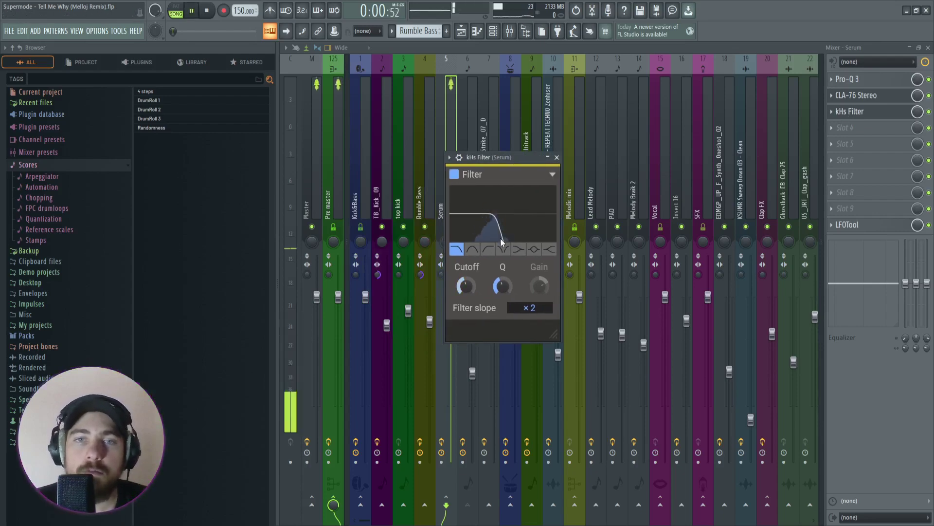
left_click(860, 229)
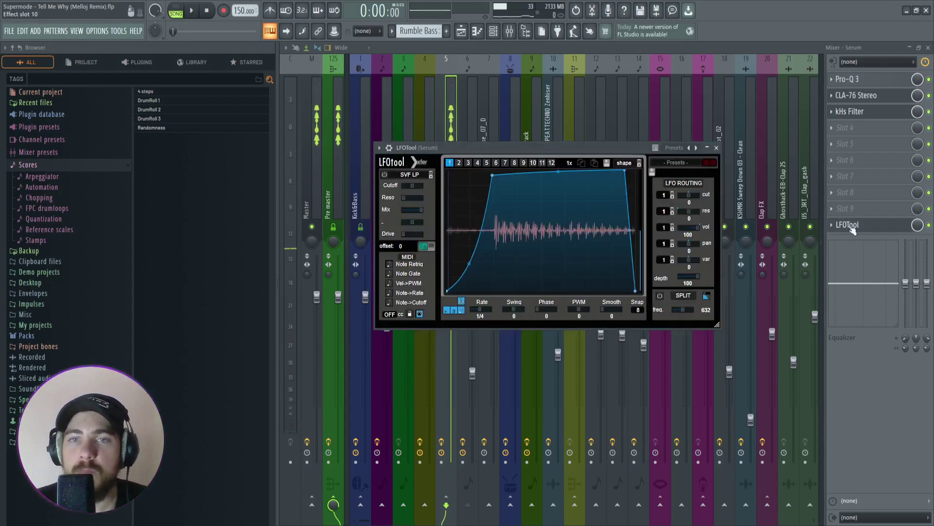
left_click_drag(557, 147, 592, 111)
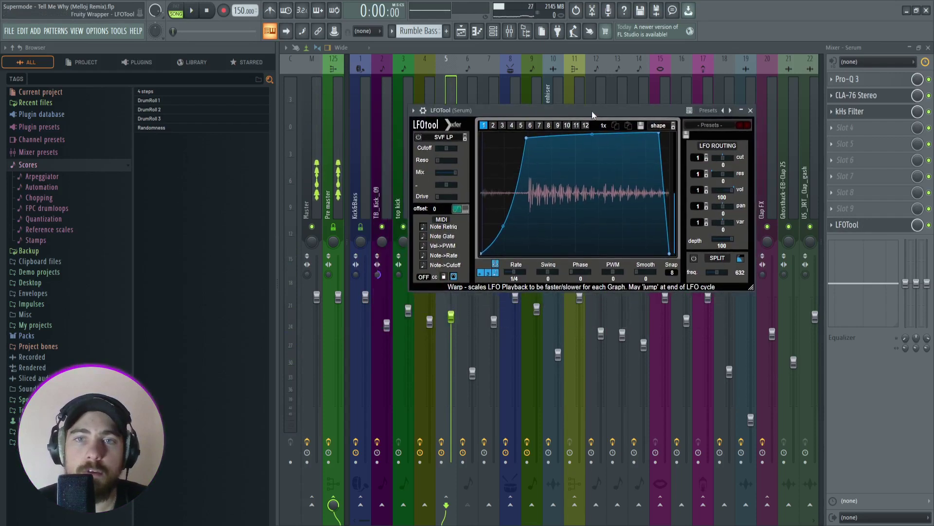
left_click(753, 111)
Play Bass 2 together with Serum from bar 9, watching the Bass 2 mixer track, and stop.
left_click(462, 32)
scroll(535, 153, "right", 5)
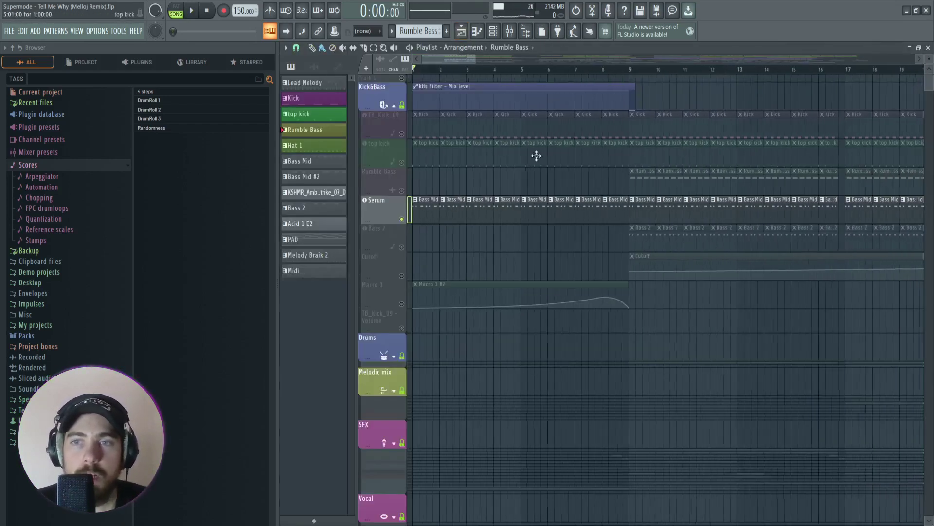
left_click(479, 71)
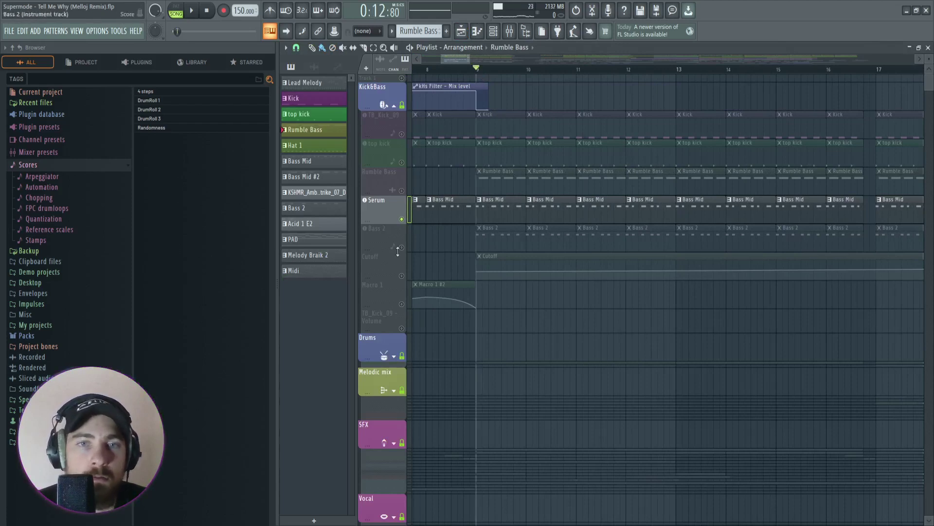
key("space")
key("F9")
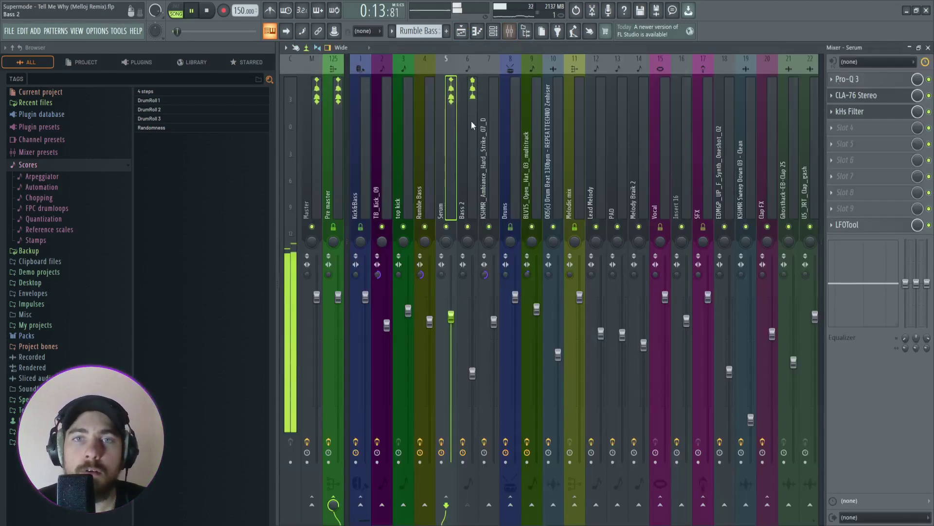
left_click(462, 170)
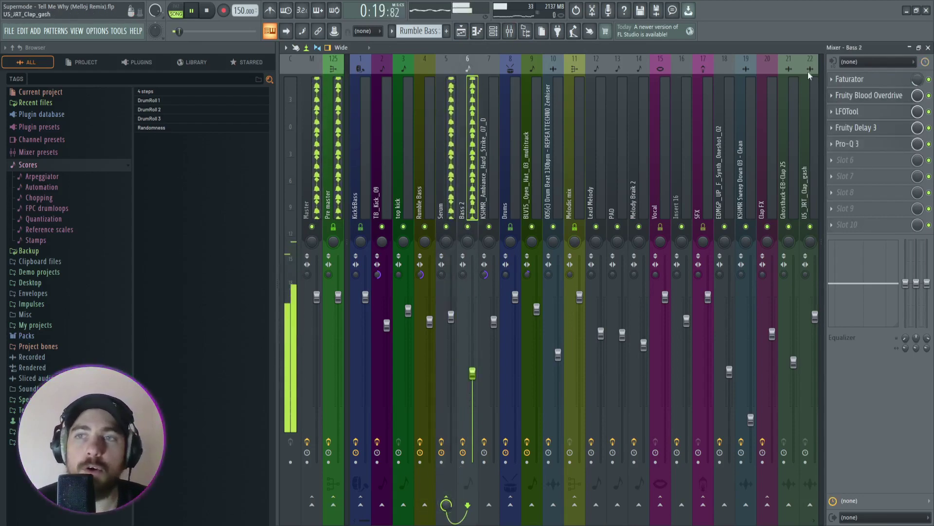
key("space")
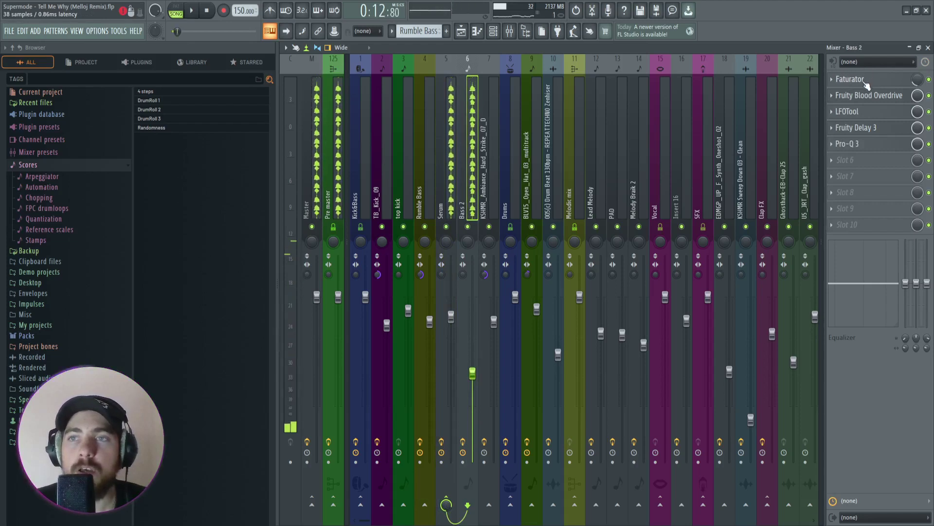
Examine the drive, fuzz, color and mix settings of the Faturator on the Bass 2 mixer track.
left_click(865, 80)
left_click_drag(458, 186, 481, 109)
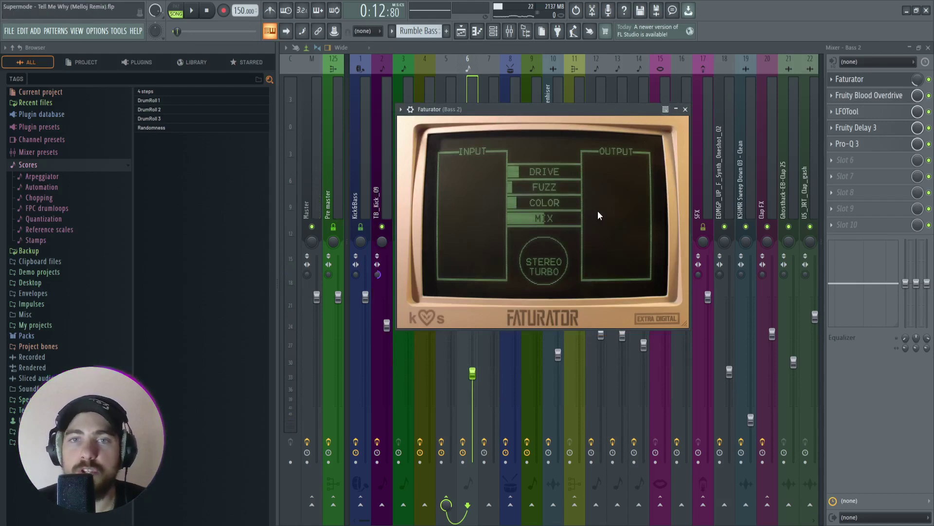
left_click(686, 109)
Examine the pre amp and color settings of the Fruity Blood Overdrive on the Bass 2 mixer track.
left_click(859, 98)
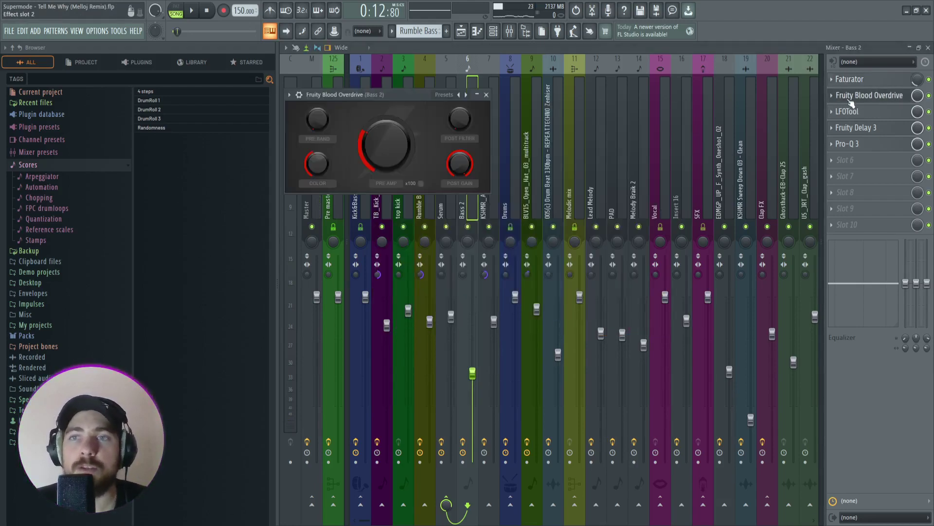
left_click_drag(354, 94, 405, 113)
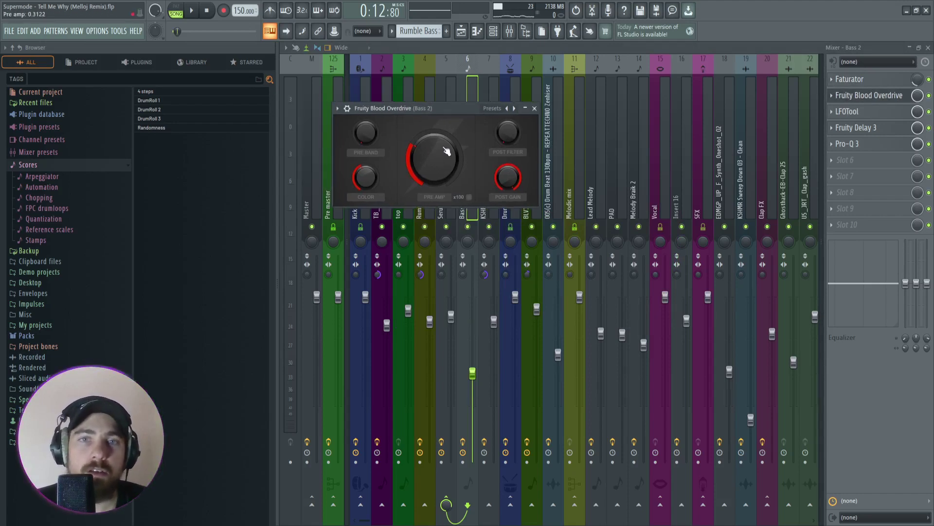
left_click_drag(444, 109, 544, 140)
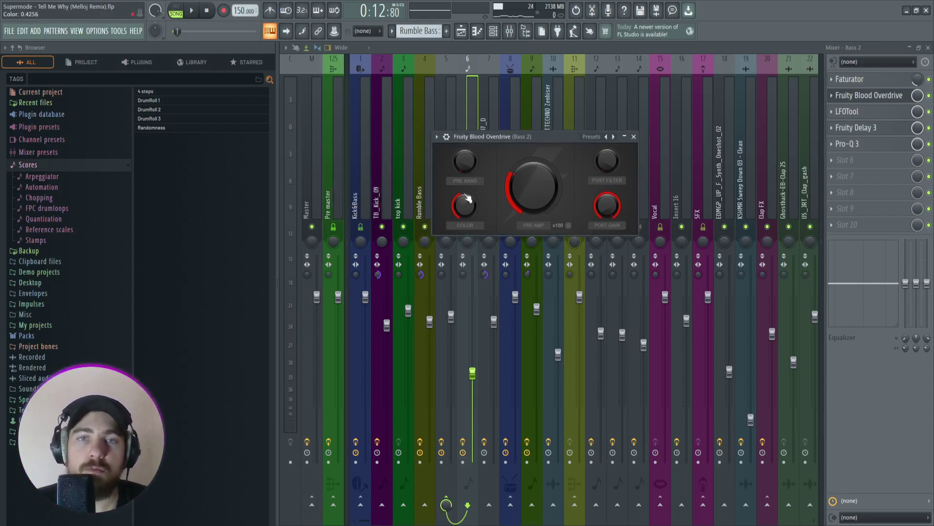
left_click(634, 137)
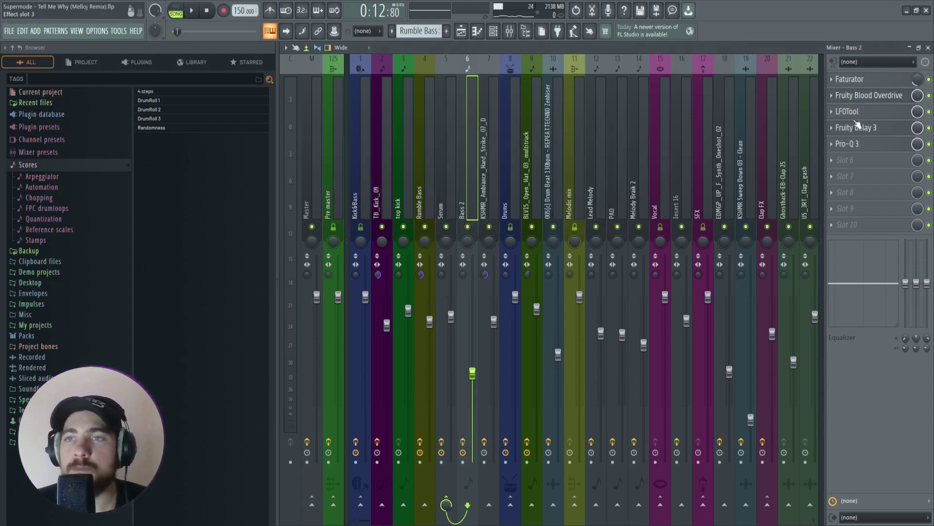
Examine the LFOTool volume curve and the Fruity Delay 3 settings on the Bass 2 mixer track.
left_click(847, 112)
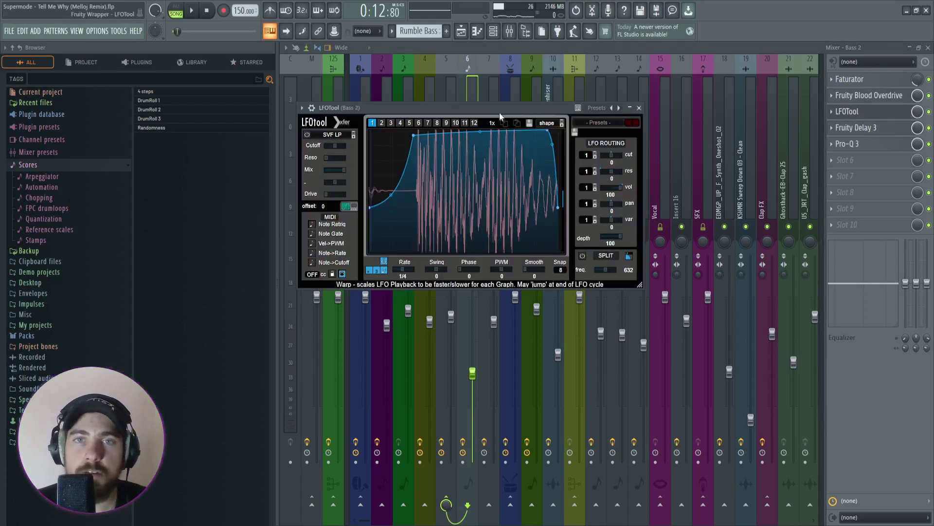
left_click_drag(500, 117, 535, 122)
left_click(855, 130)
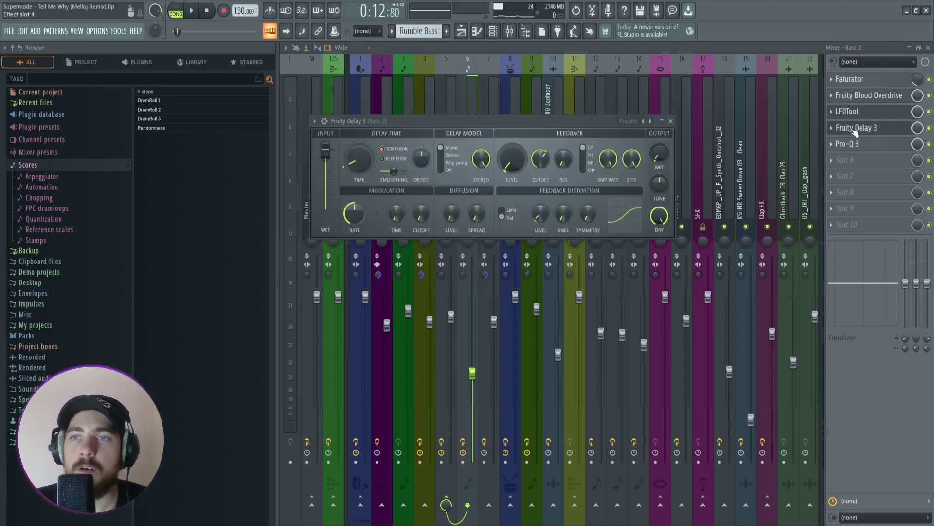
left_click_drag(462, 127, 501, 133)
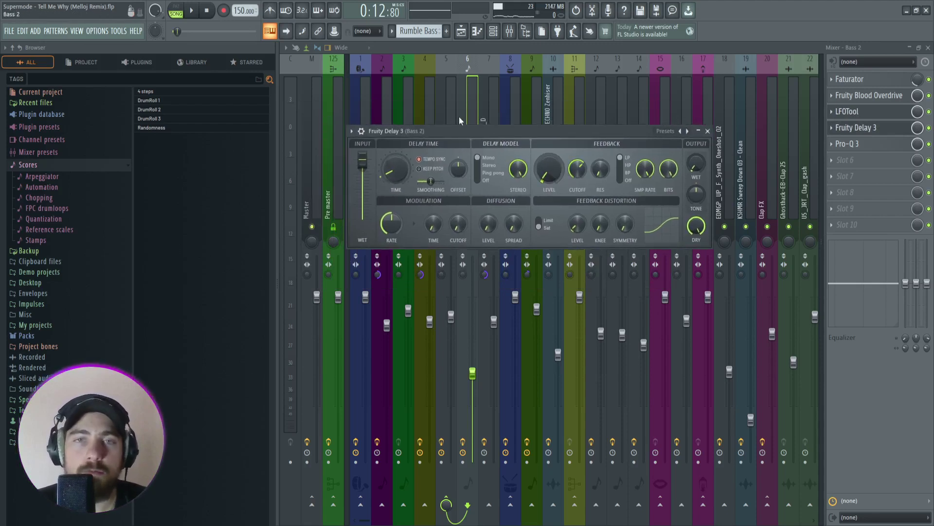
Examine the Pro-Q 3 filter curve on the Bass 2 mixer track during playback, close the equalizer, and stop.
left_click(868, 145)
left_click_drag(588, 174, 546, 92)
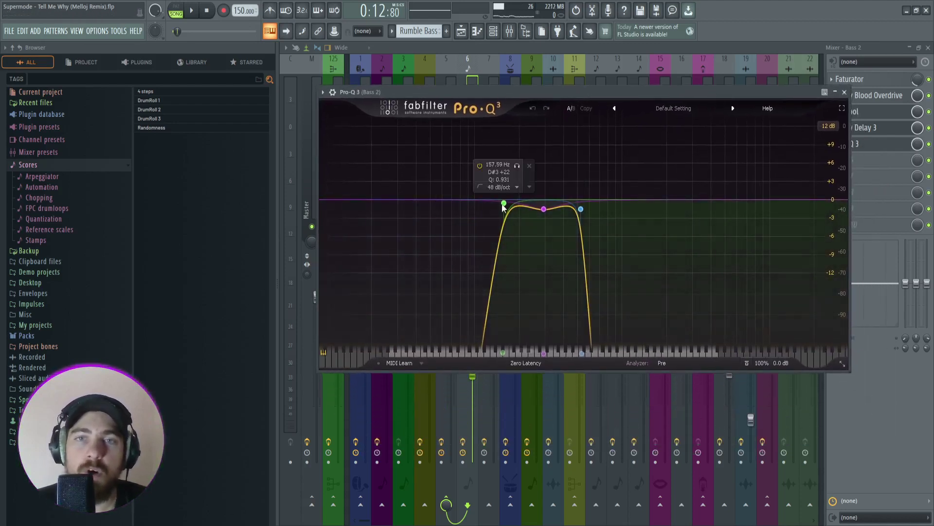
key("space")
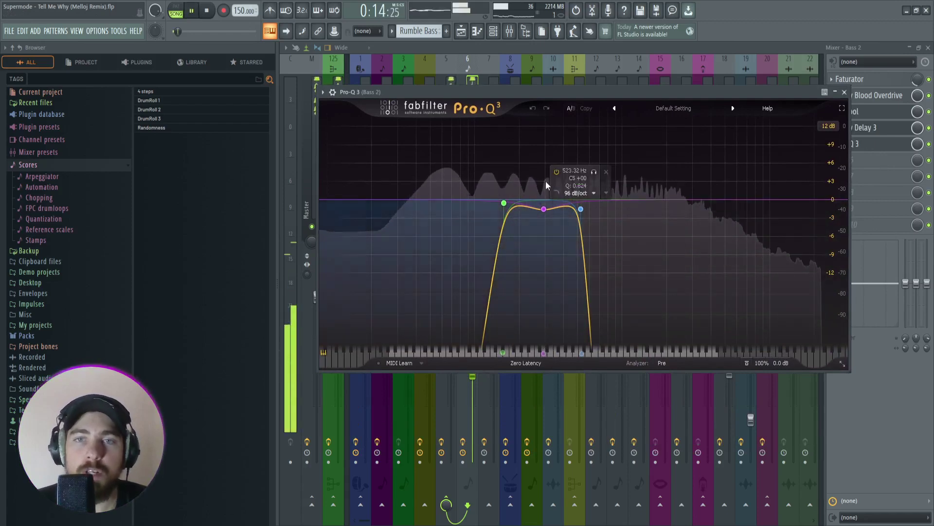
left_click(846, 93)
key("space")
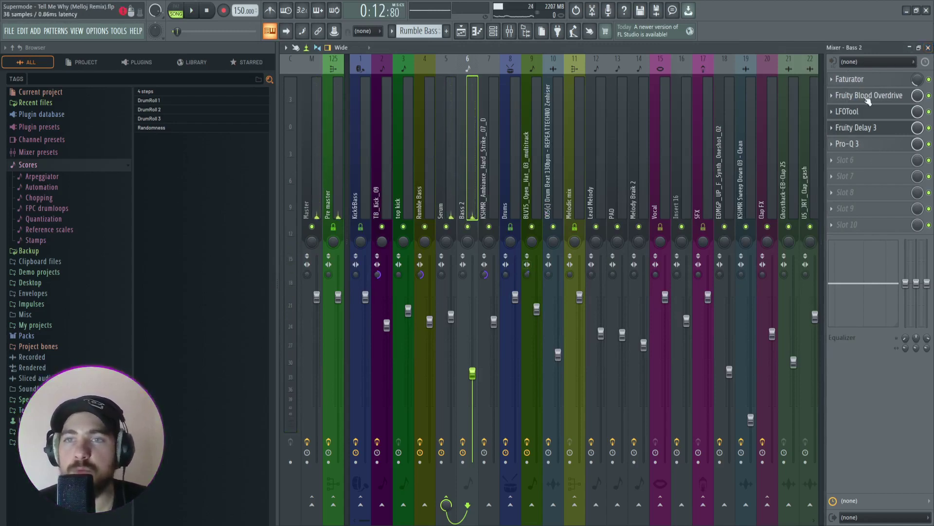
Return to the playlist without the open plugin windows and unsolo the Bass 2 track.
left_click(930, 47)
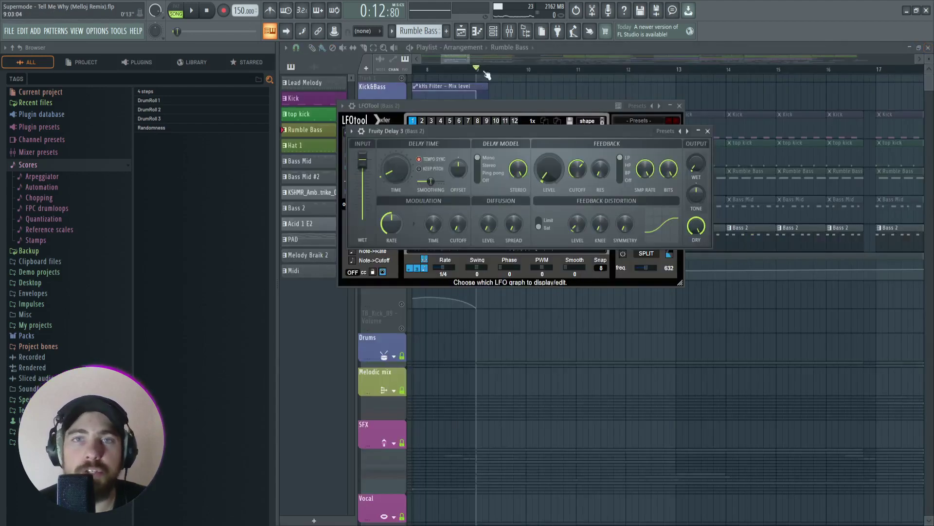
key("Escape")
left_click(402, 247, "ctrl")
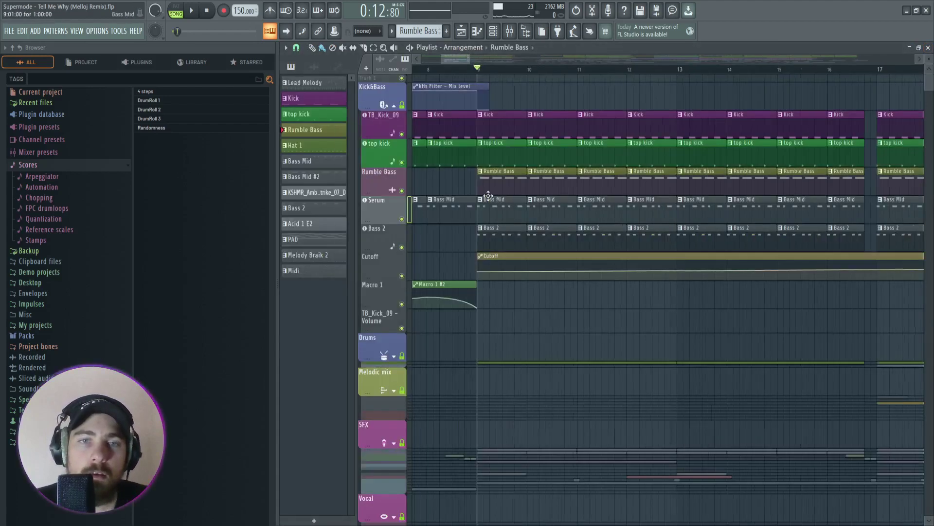
Collapse the Kick&Bass group in the playlist, and solo and expand the Drums group.
scroll(491, 201, "down", 6)
scroll(491, 201, "down", 2)
scroll(492, 199, "up", 2)
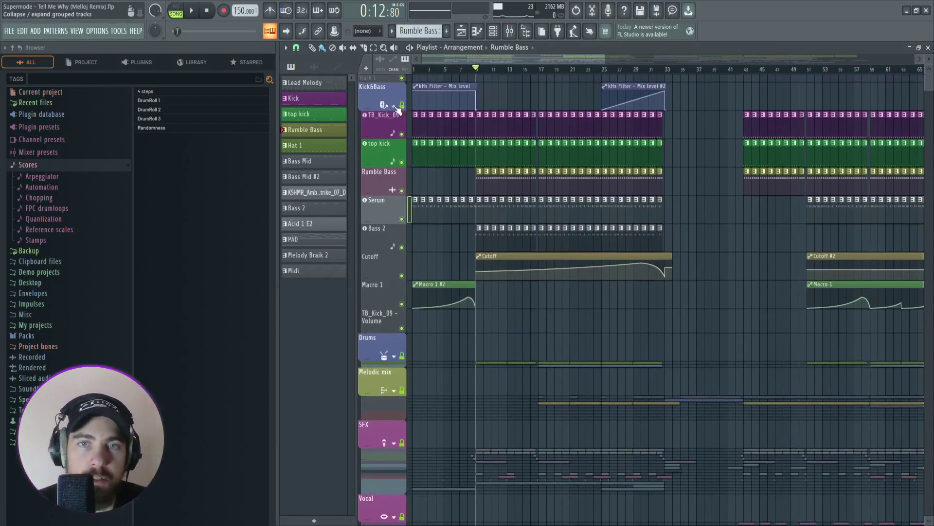
left_click(395, 106)
left_click(403, 159, "ctrl")
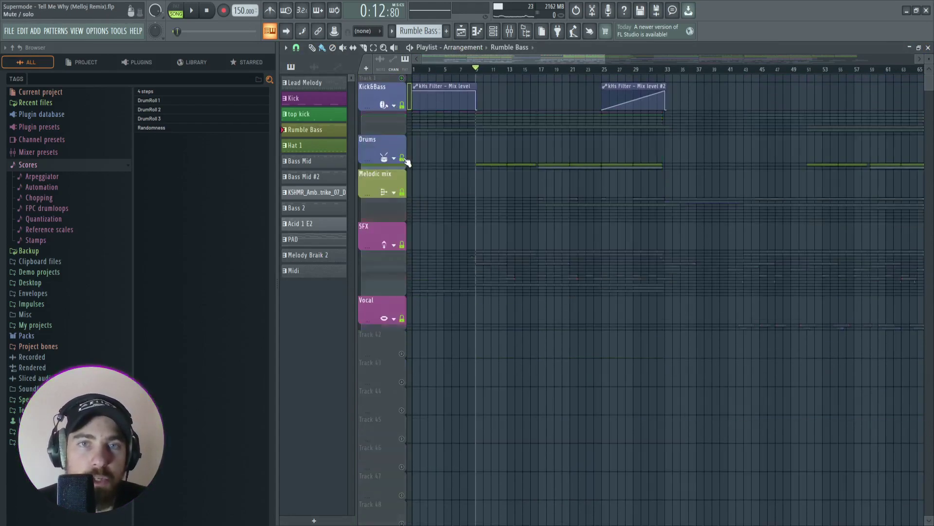
left_click(394, 158)
Play the soloed Drums group from bar 9 to hear the Hat 1 pattern, and stop.
scroll(531, 150, "up", 2)
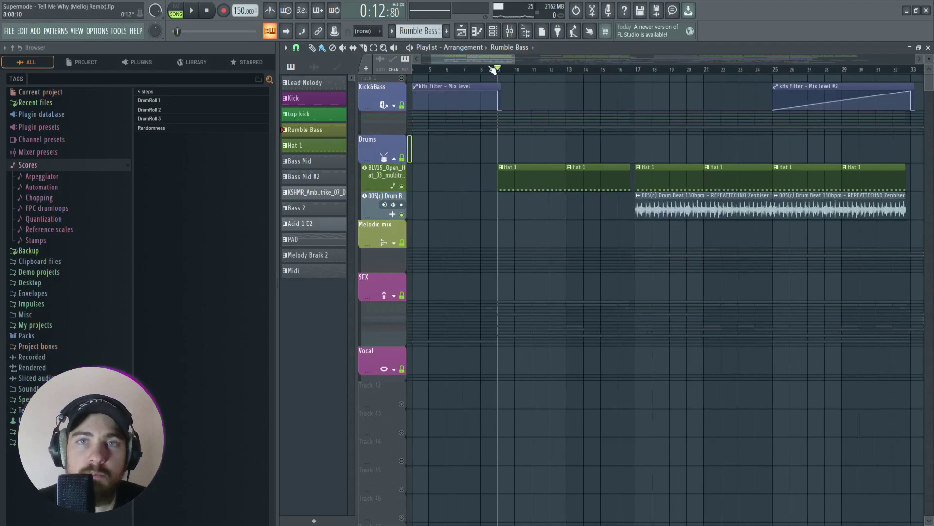
scroll(495, 69, "up", 2)
scroll(655, 183, "up", 3)
key("space")
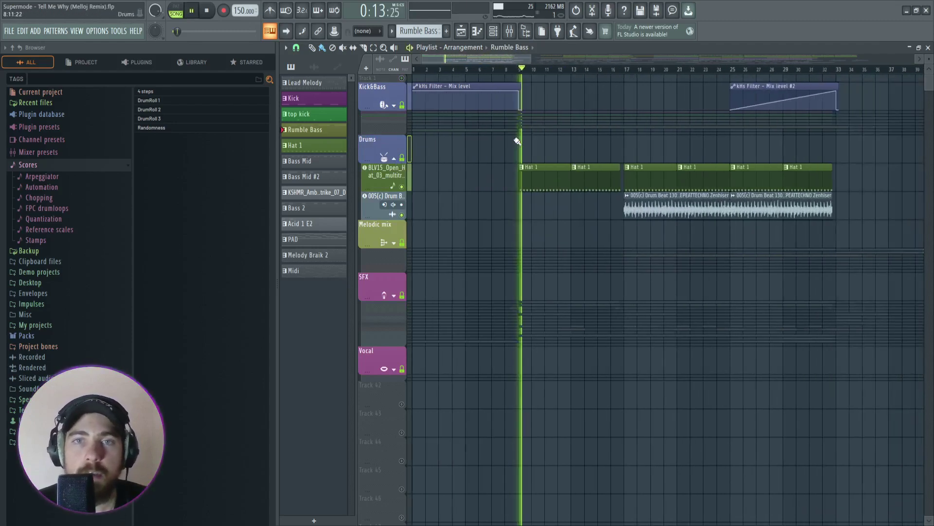
scroll(602, 152, "up", 2)
key("space")
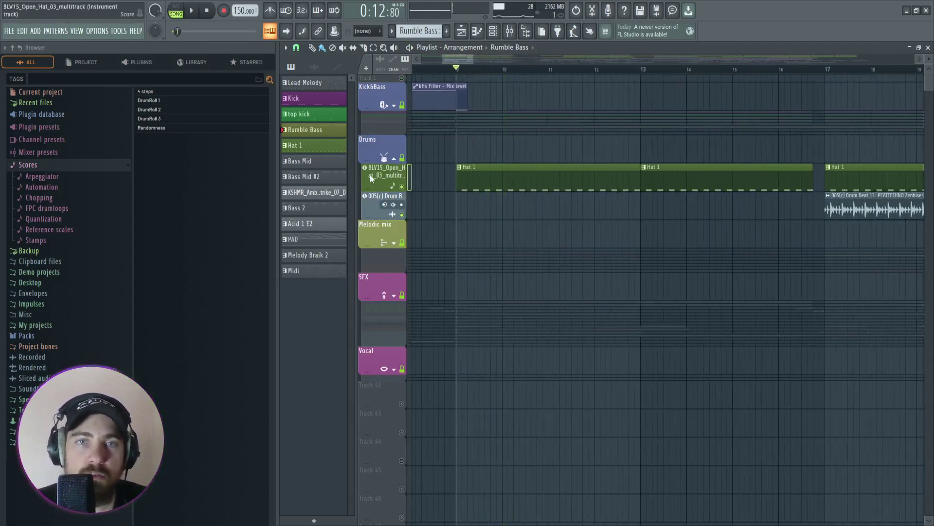
Examine the open hat channel's sampler settings and its volume envelope.
left_click(371, 174)
left_click_drag(404, 123, 633, 135)
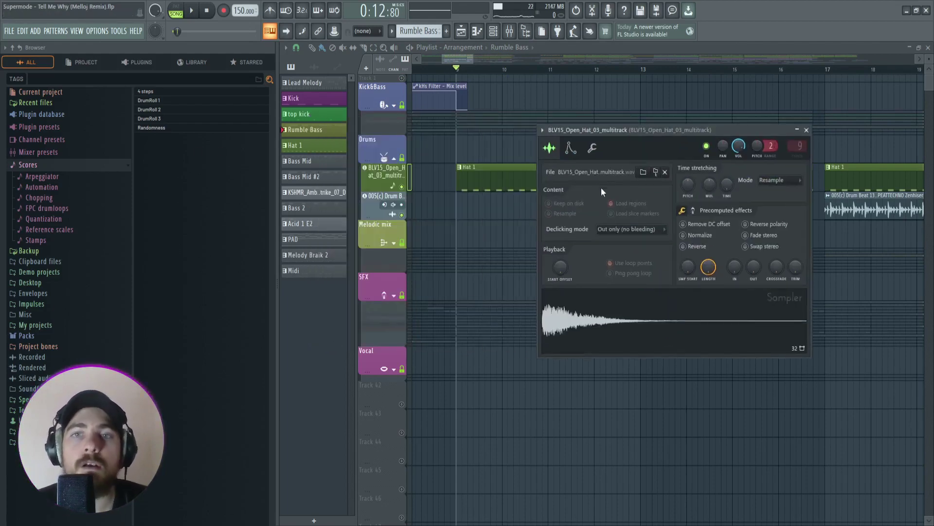
left_click(571, 148)
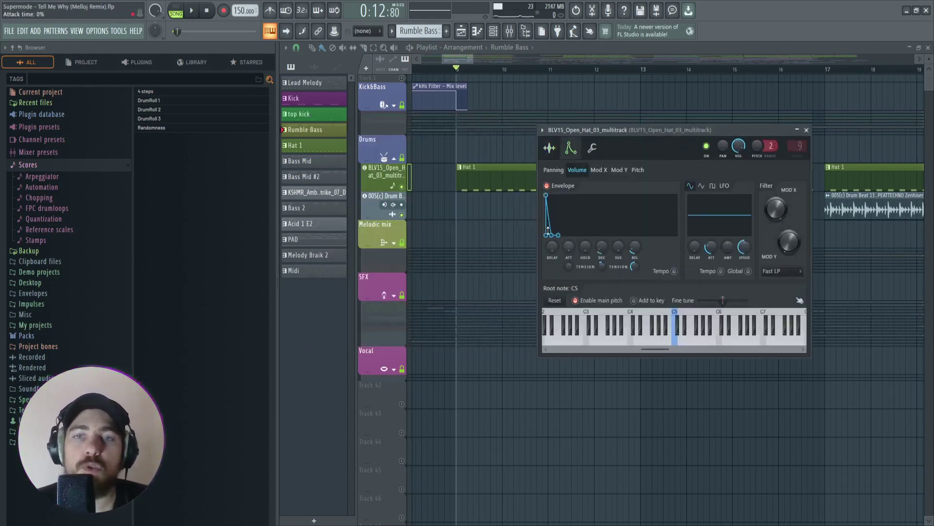
left_click_drag(639, 130, 612, 133)
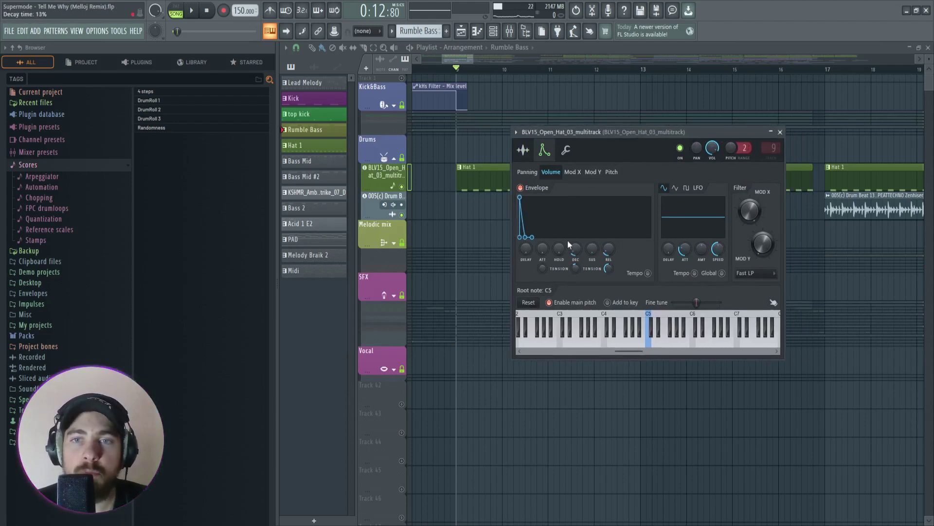
Examine the Pro-Q 3 low cut and bell bands on the open hat mixer track, and close the equalizer.
left_click(509, 31)
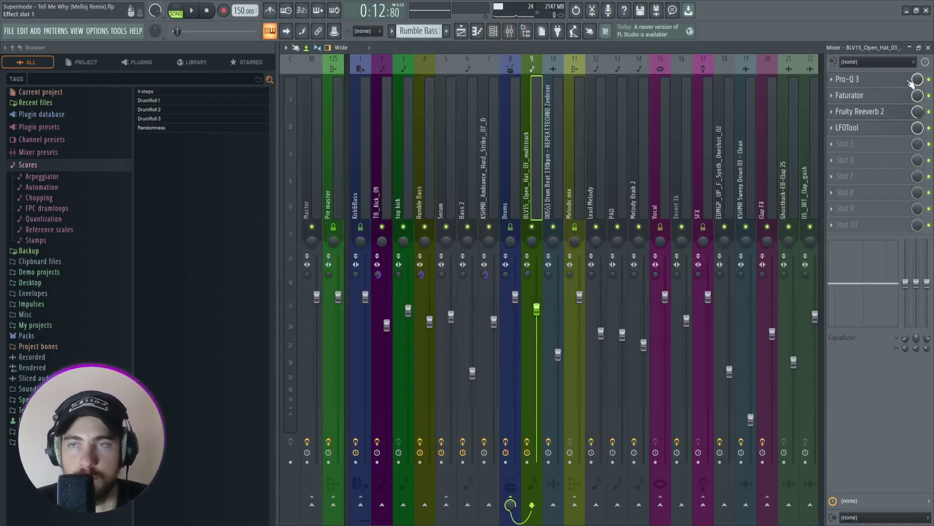
left_click(509, 194)
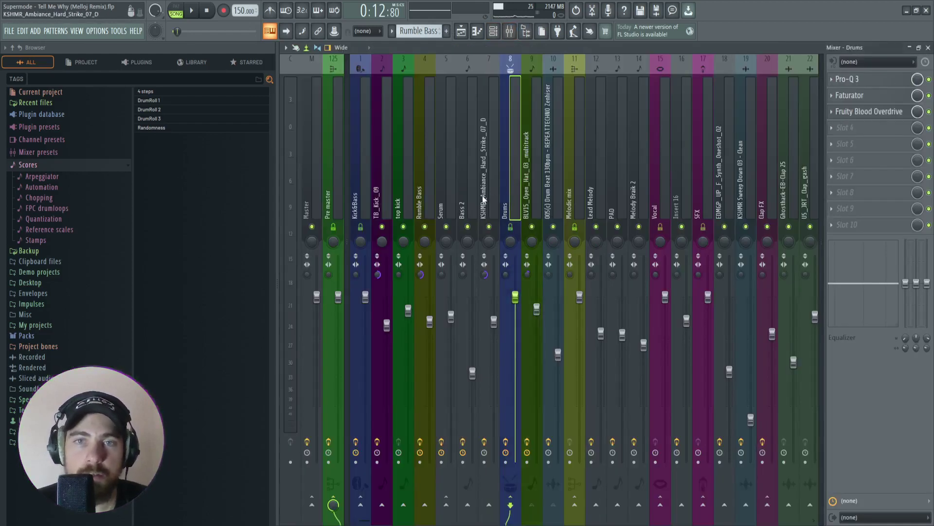
left_click(532, 197)
left_click(847, 79)
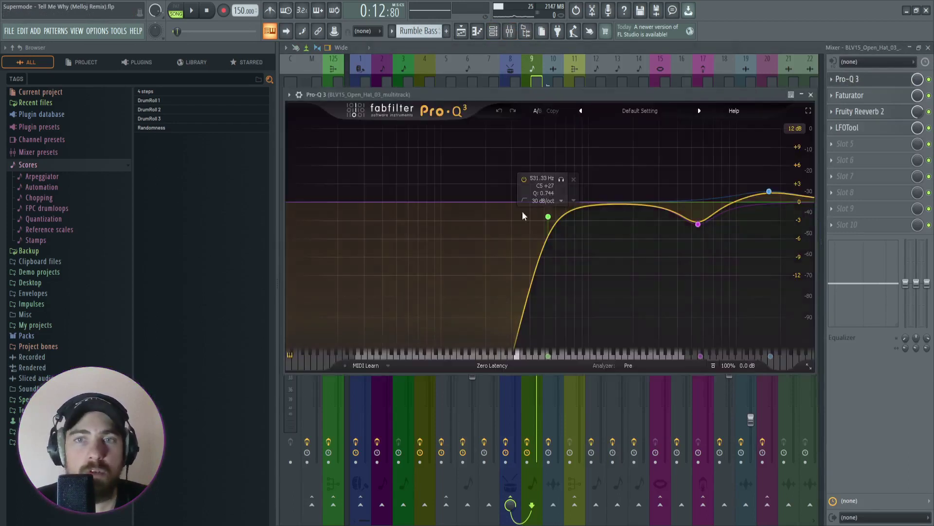
left_click_drag(700, 94, 696, 70)
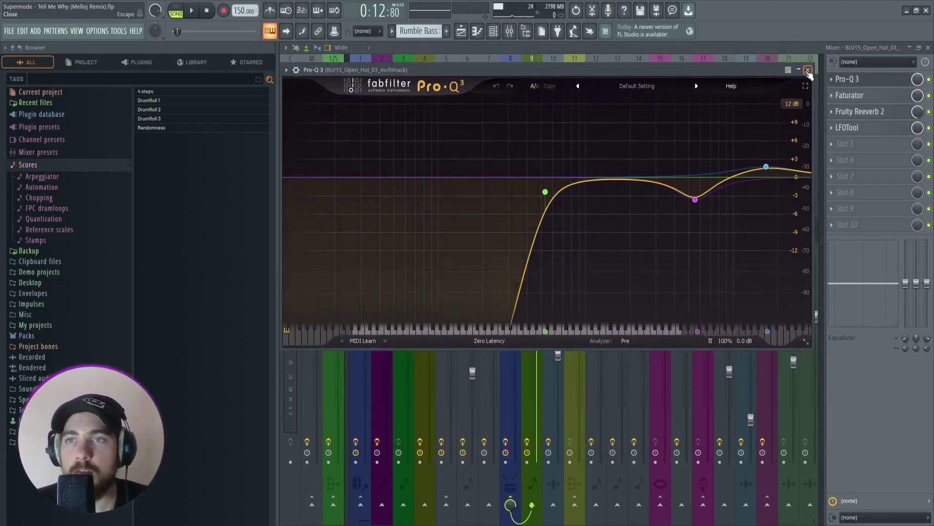
left_click(808, 70)
Examine the Faturator and Fruity Reeverb 2 settings on the open hat mixer track.
left_click(850, 95)
left_click_drag(483, 111, 550, 108)
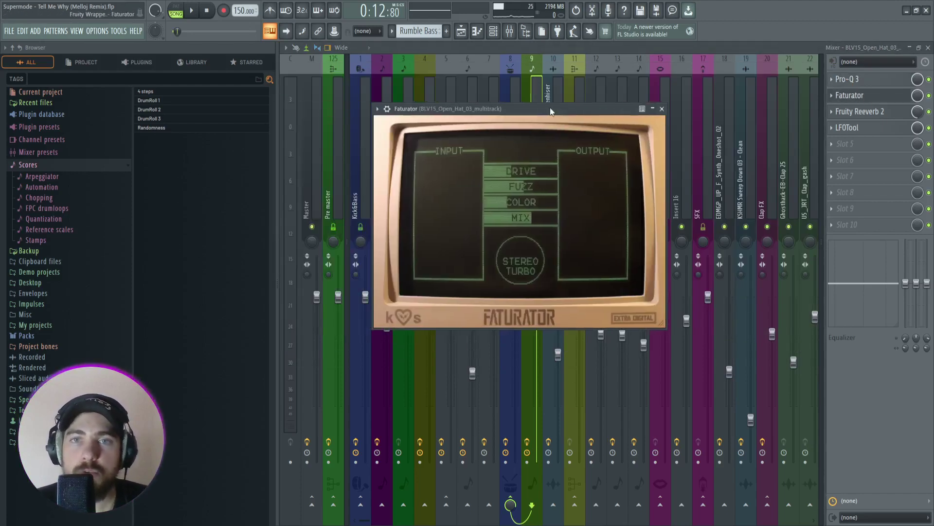
left_click(859, 113)
left_click_drag(459, 123, 583, 143)
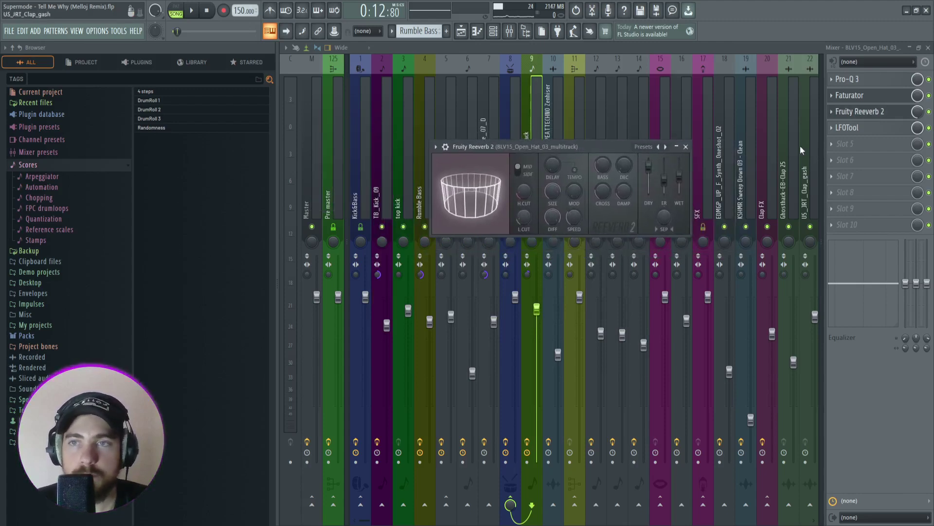
Examine the LFOTool curve on the open hat mixer track and toggle the effect during playback to compare the sound.
left_click(847, 128)
left_click_drag(491, 143, 548, 139)
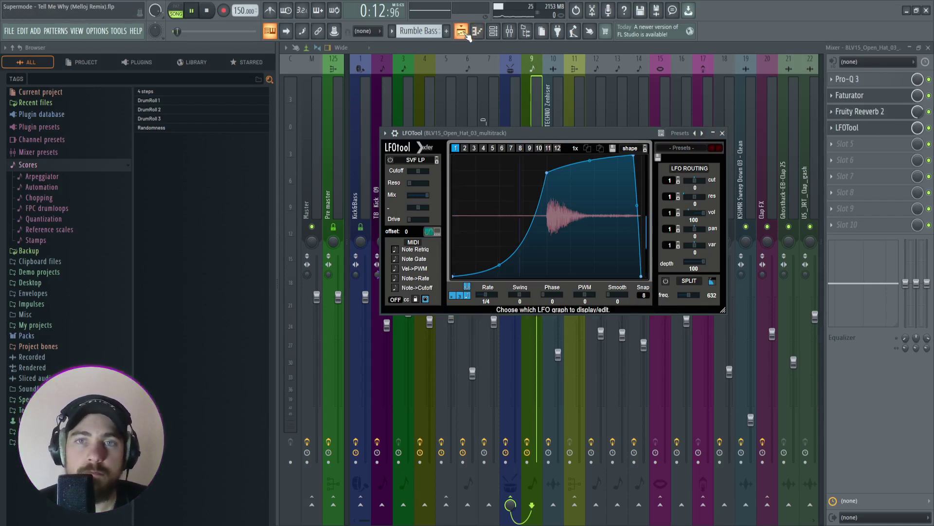
left_click(929, 128)
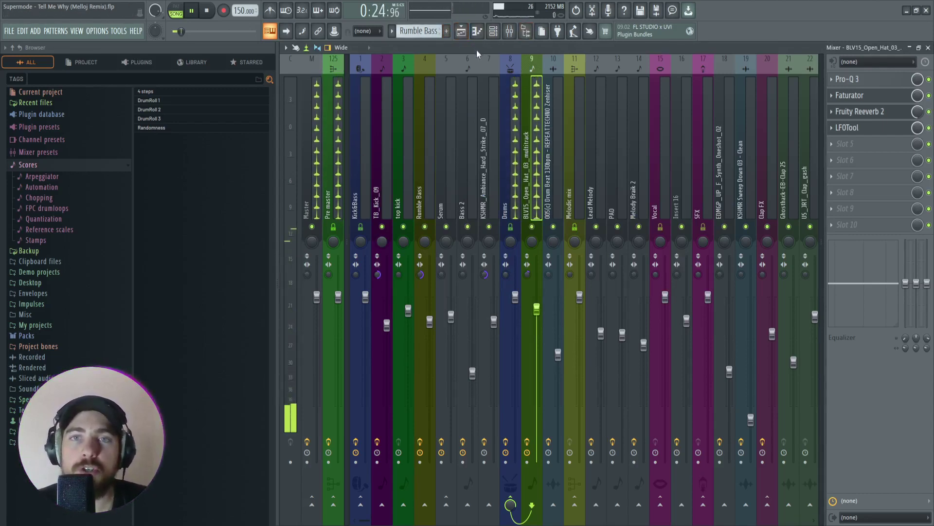
Stop playback, examine the open hat's notes in the piano roll, and return to the playlist.
left_click(477, 32)
key("space")
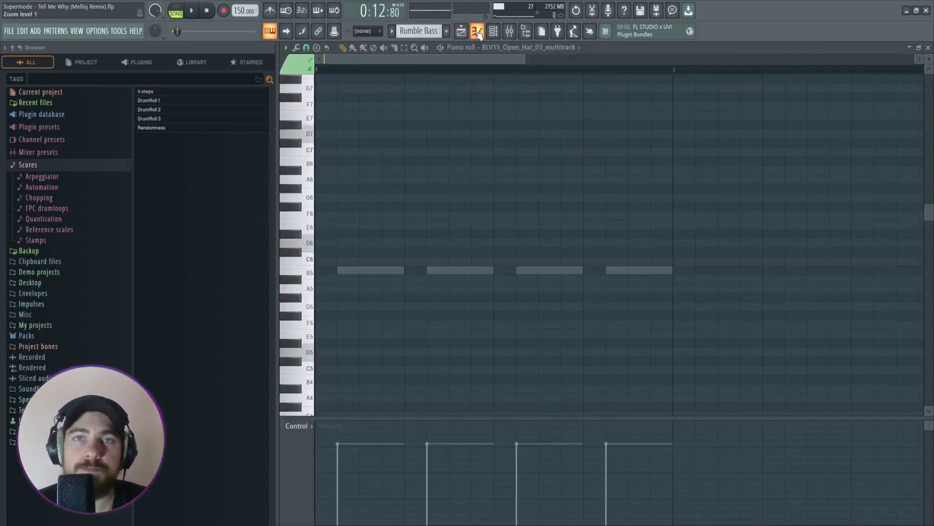
left_click(477, 31)
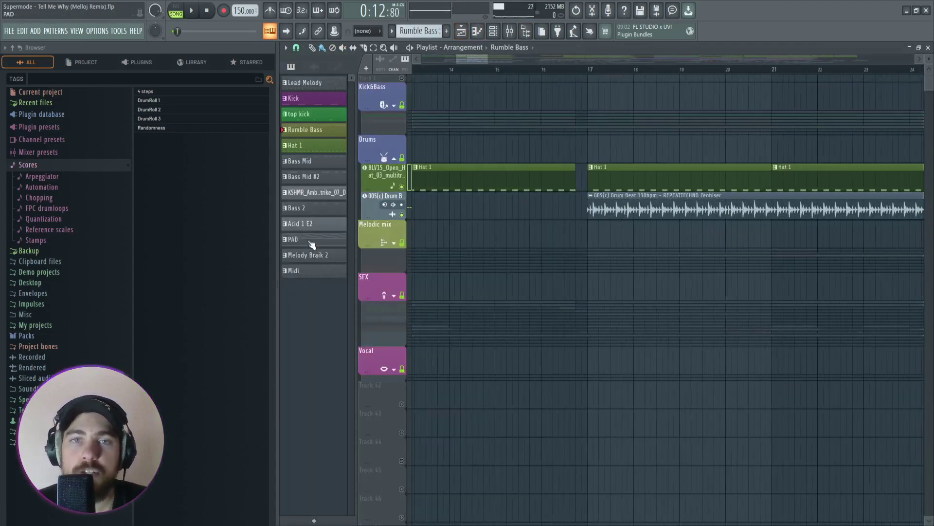
Mute the open hat track and play the Drum Beat 130bpm loop from bar 17.
left_click(402, 186)
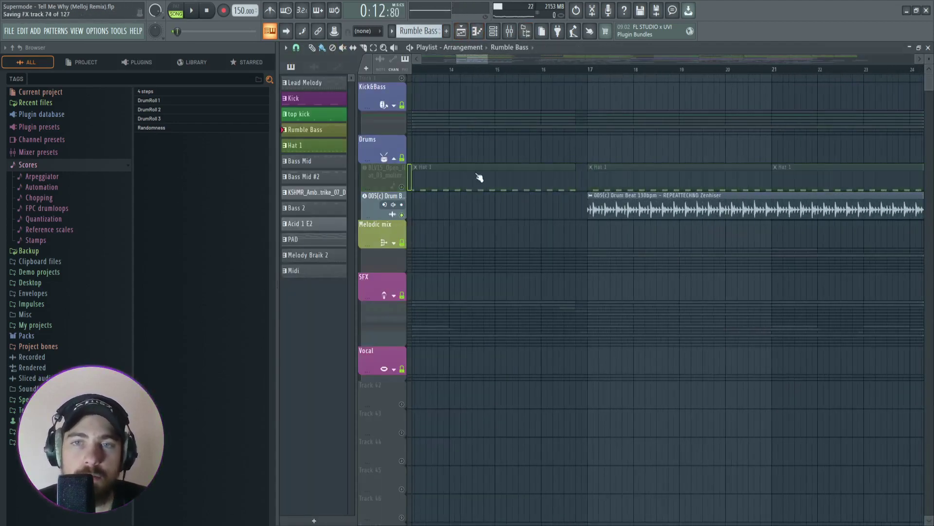
left_click(590, 70)
scroll(562, 81, "up", 2)
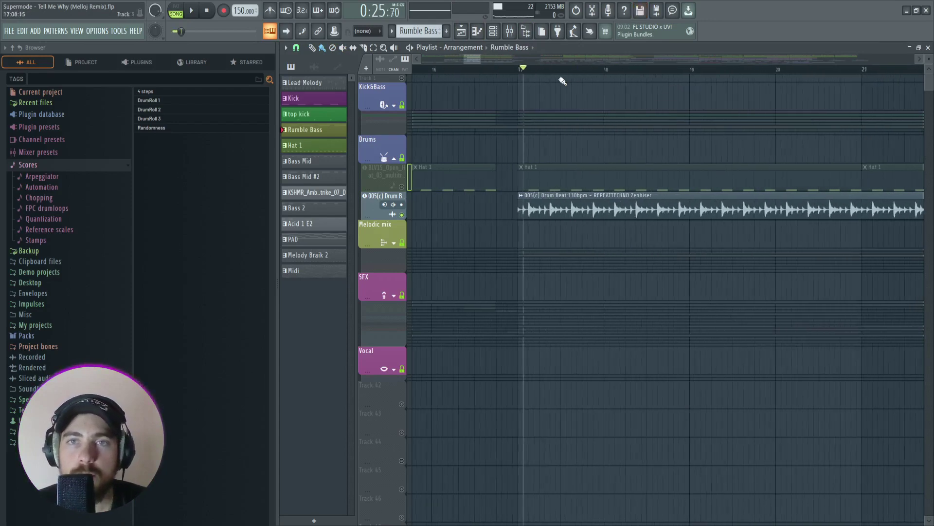
key("space")
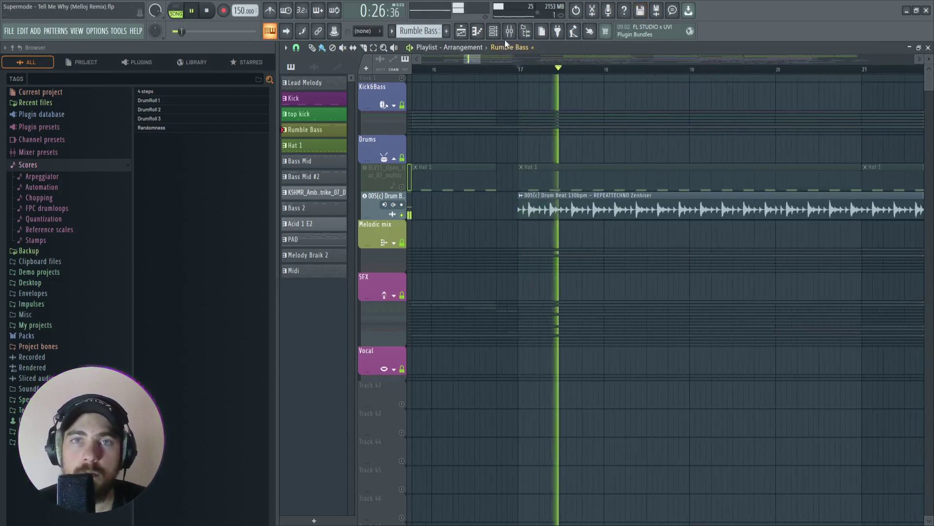
Show the Drum Beat 130bpm track's effect chain in the mixer and stop playback.
left_click(509, 31)
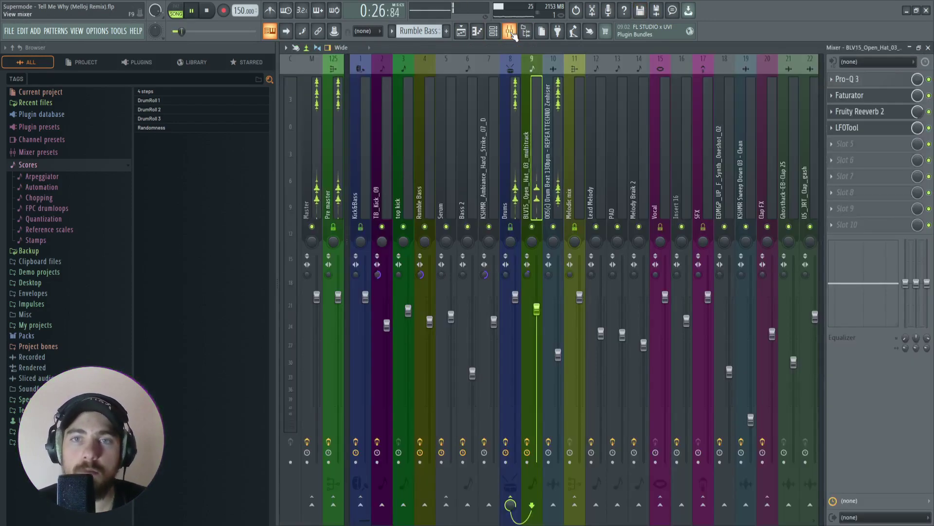
left_click(560, 121)
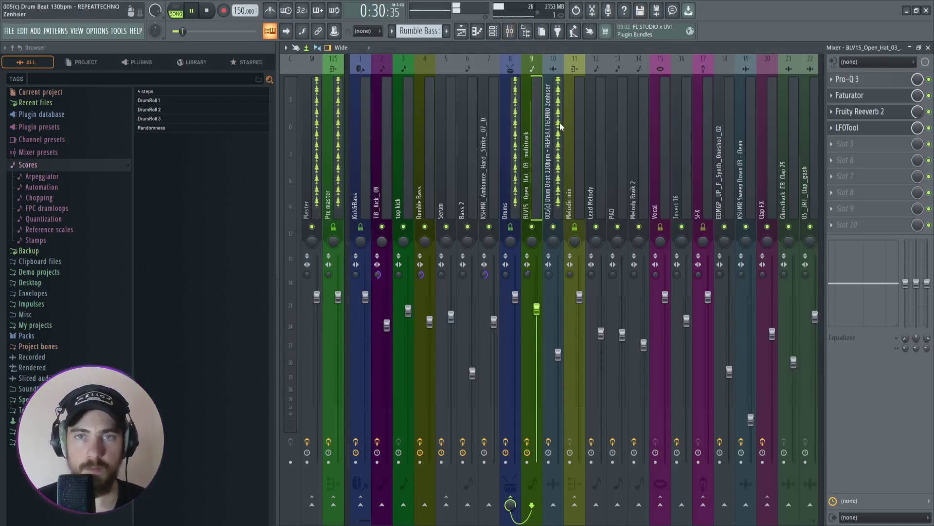
key("space")
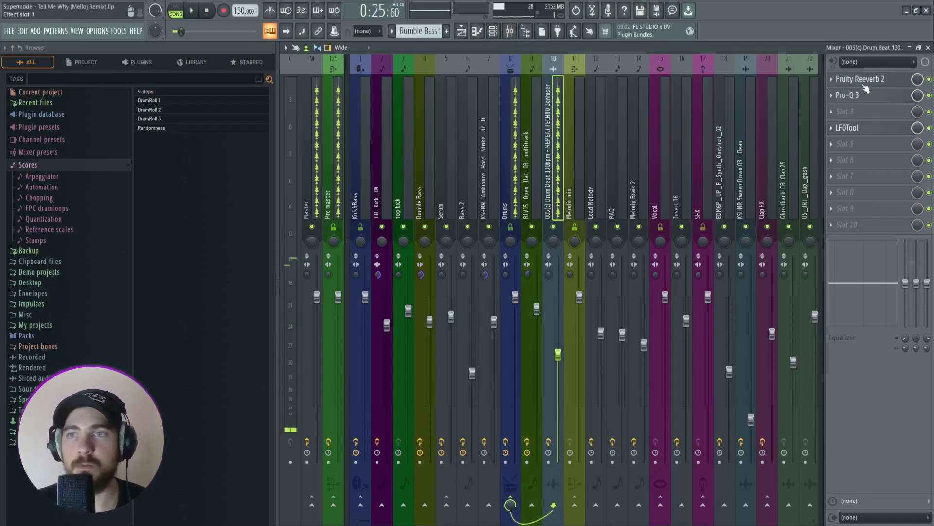
Examine the Fruity Reeverb 2 settings and the Pro-Q 3 curve on the Drum Beat 130bpm mixer track.
left_click(861, 80)
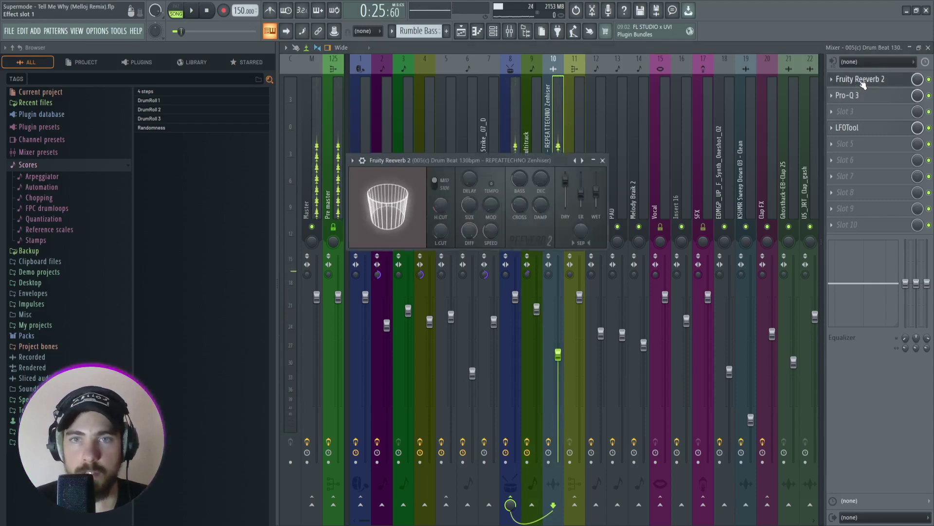
left_click_drag(497, 156, 515, 136)
left_click(854, 96)
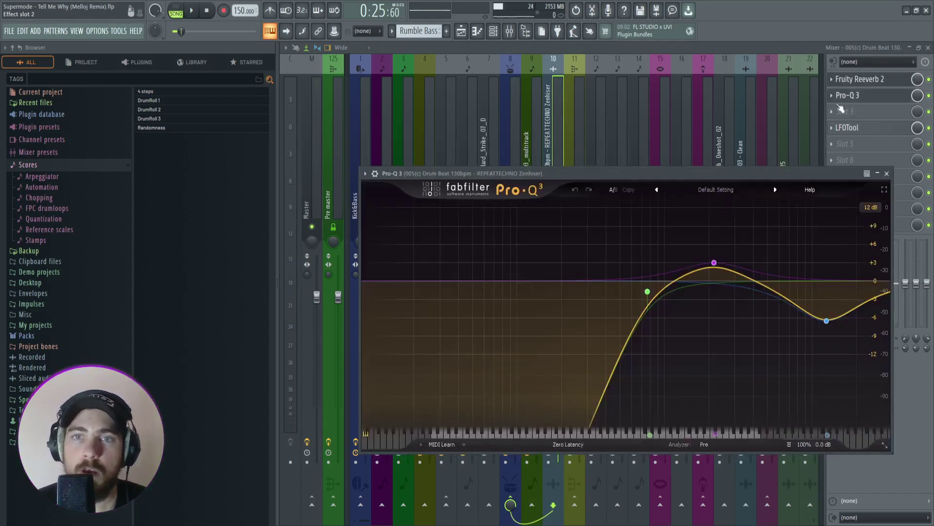
left_click_drag(689, 180, 597, 93)
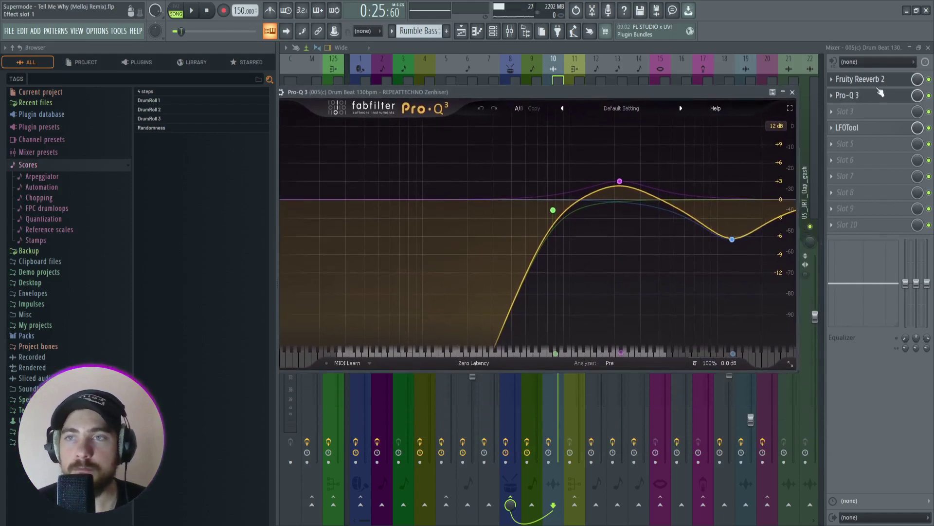
Examine the LFOTool volume curve on the Drum Beat 130bpm mixer track and close the plugin.
left_click(849, 130)
left_click_drag(536, 151, 537, 126)
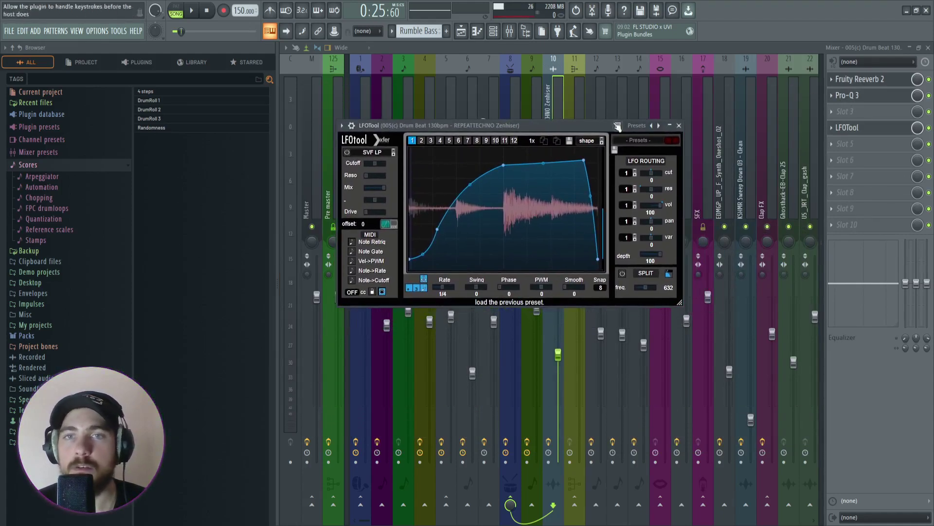
left_click_drag(617, 126, 655, 124)
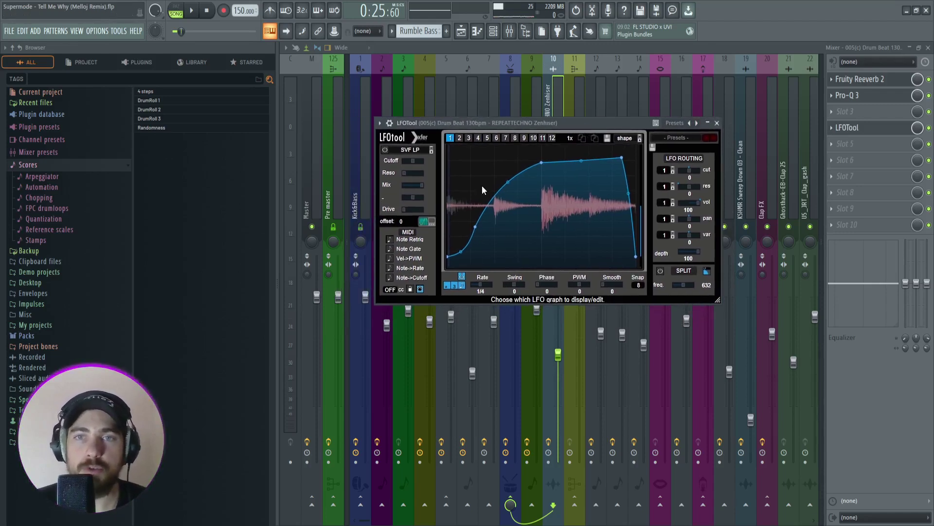
left_click(717, 123)
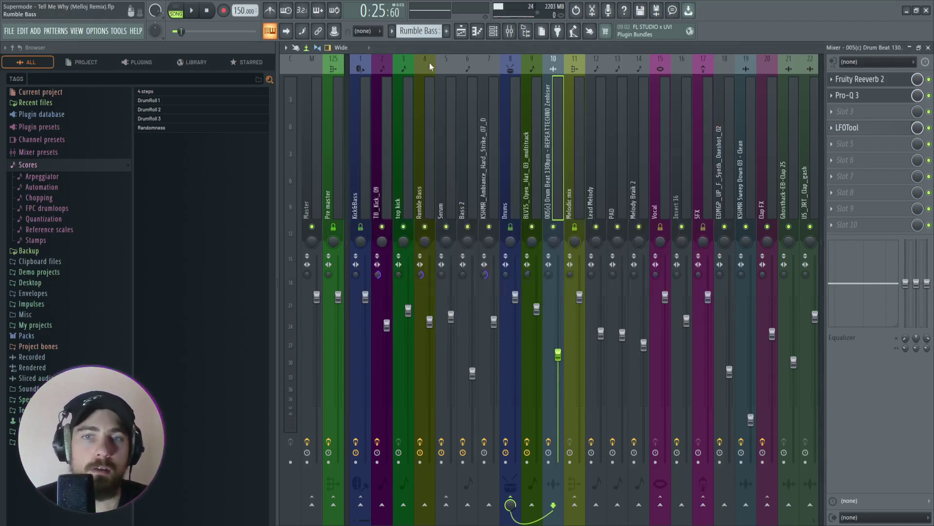
Return to the playlist and examine where the Drum Beat 130bpm clips sit across the arrangement.
left_click(461, 30)
scroll(473, 162, "down", 3)
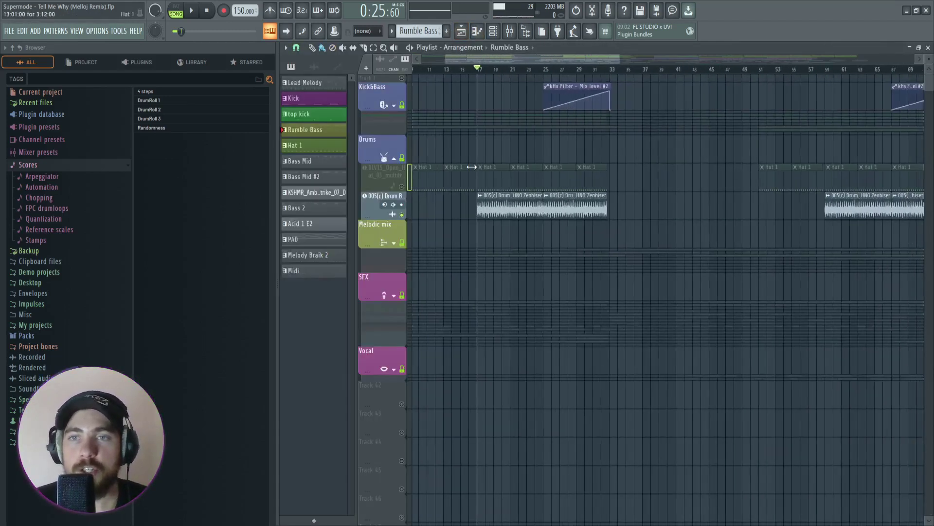
scroll(450, 159, "down", 2)
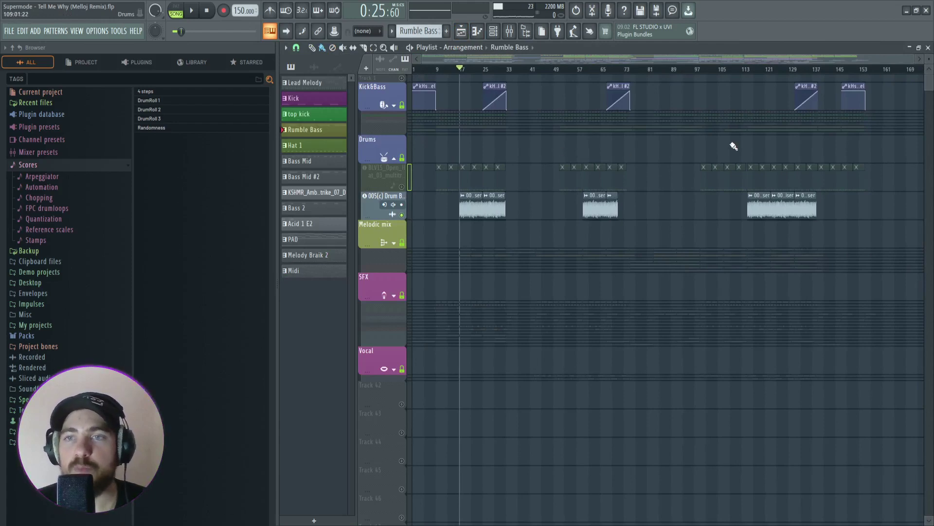
scroll(487, 152, "up", 5)
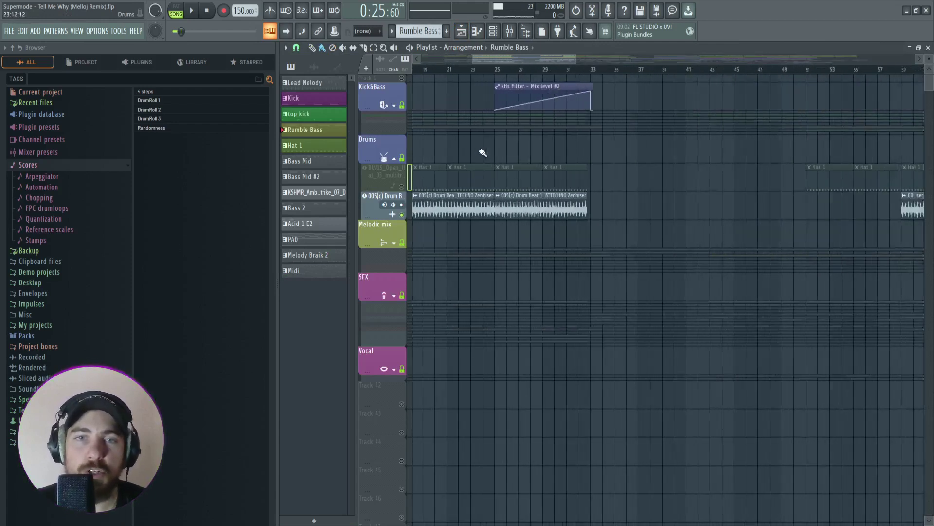
scroll(429, 184, "down", 2)
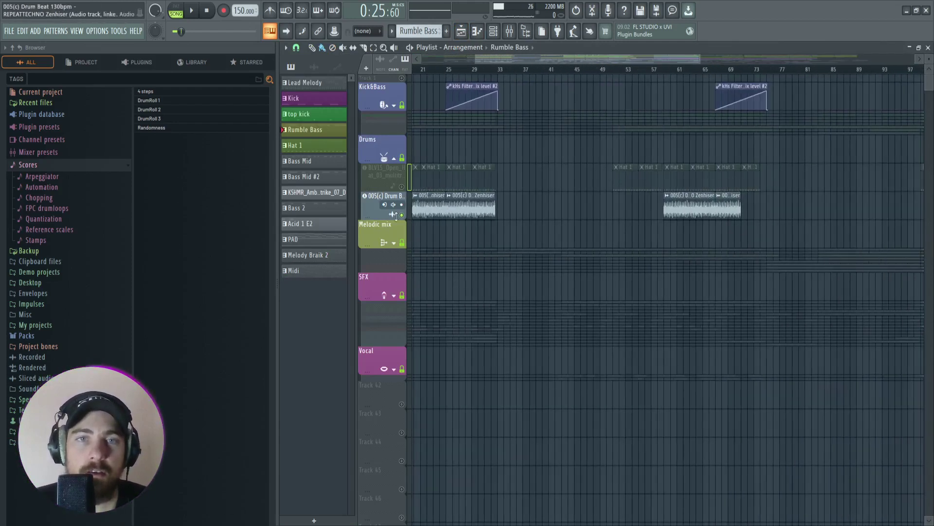
Examine the Pro-Q 3, Faturator and Fruity Blood Overdrive settings on the Drums mixer bus, leaving the plugins closed.
left_click(510, 32)
left_click(511, 172)
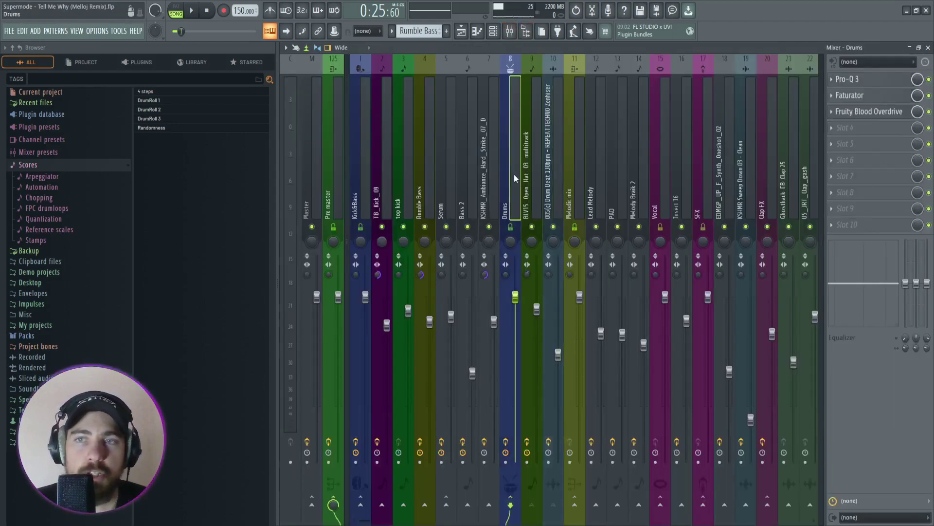
left_click(855, 82)
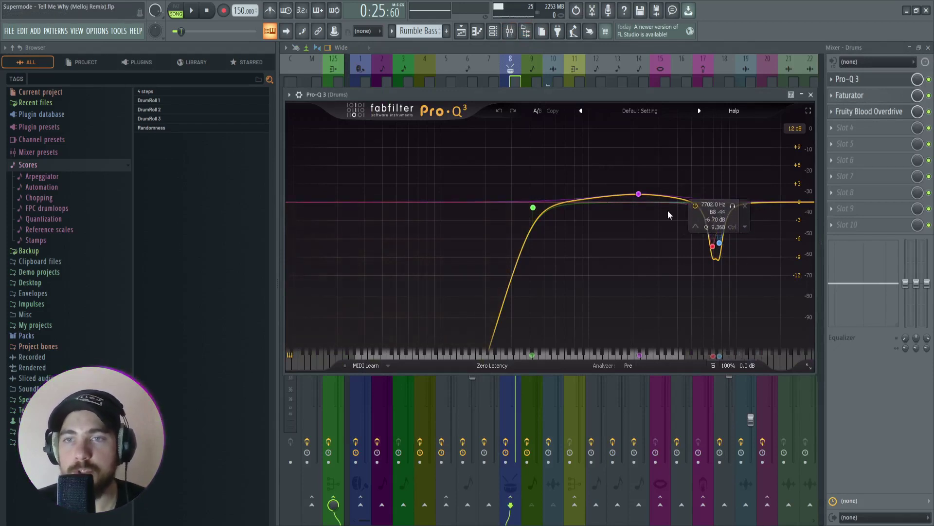
left_click(849, 95)
left_click_drag(461, 114, 517, 114)
left_click(867, 112)
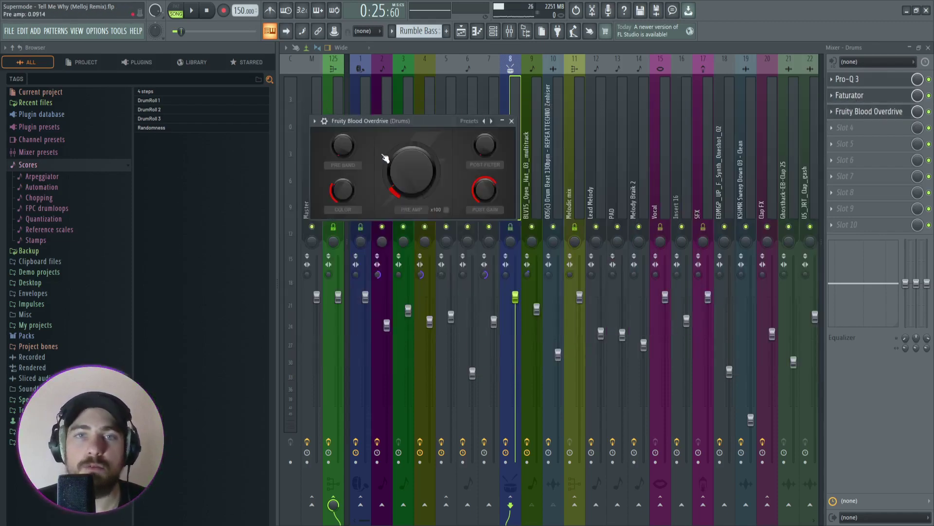
left_click(511, 121)
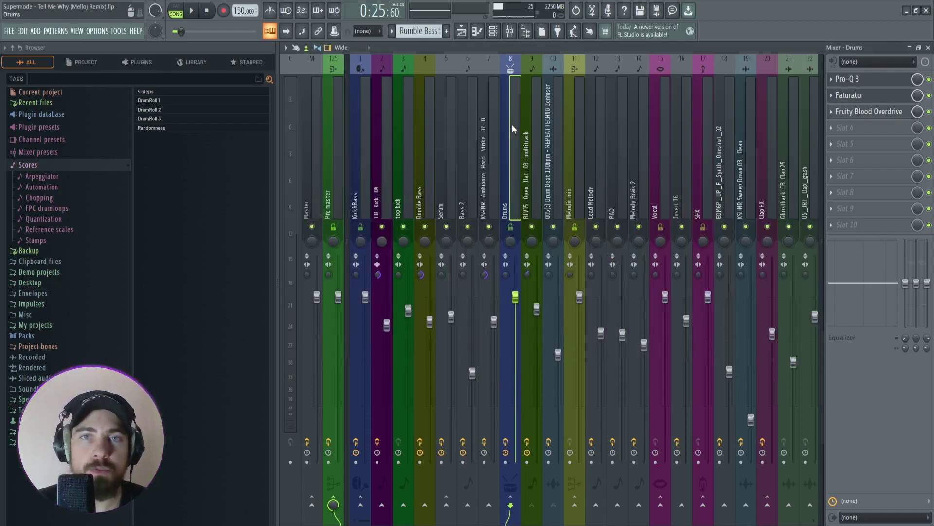
In the playlist, mute the Drum Beat loop, unmute the Melodic mix group and expand its tracks.
left_click(465, 34)
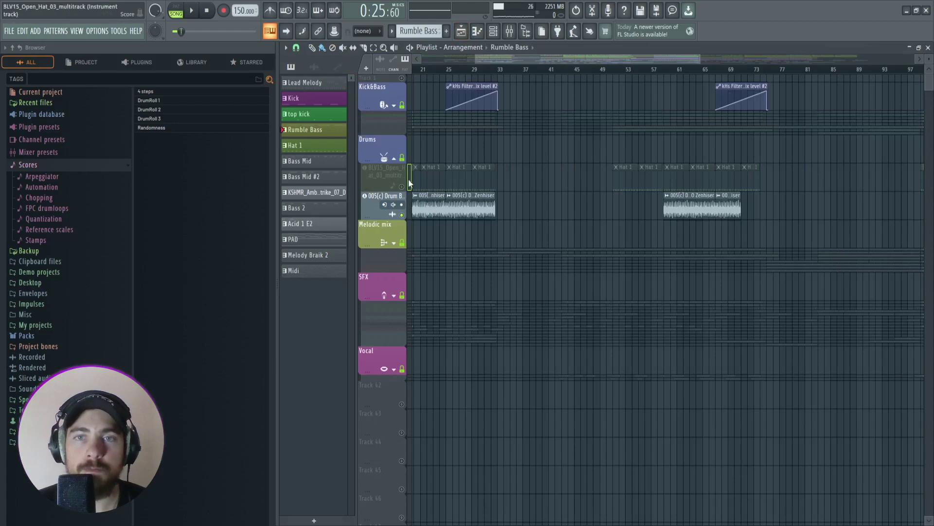
left_click(403, 243)
scroll(360, 119, "left", 4)
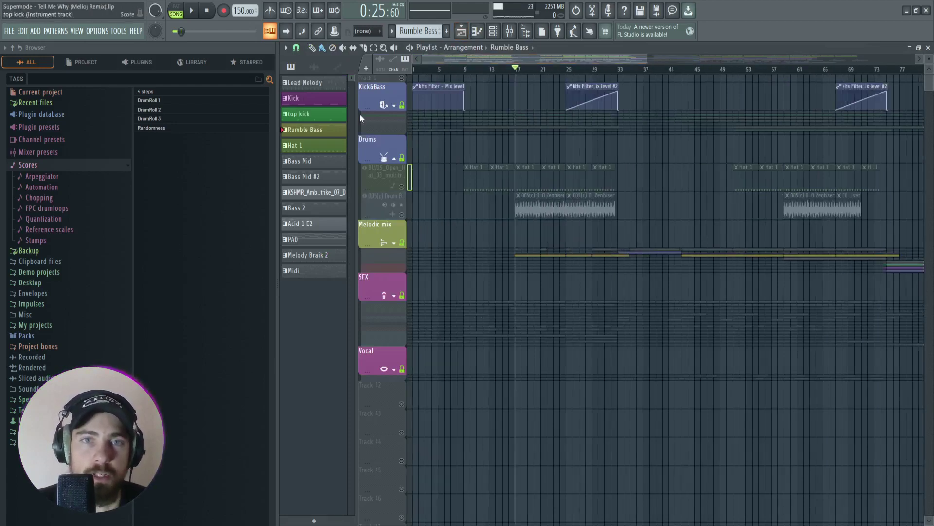
left_click(394, 242)
scroll(360, 76, "up", 3)
scroll(469, 74, "right", 6)
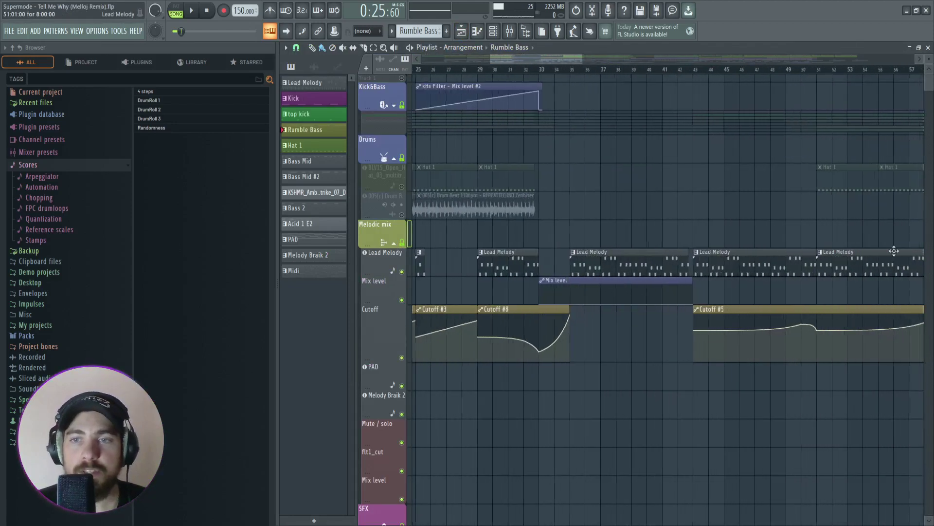
Open a Lead Melody clip in the piano roll, play the pattern briefly and examine its first eight bars.
double_click(692, 259)
scroll(546, 88, "down", 8)
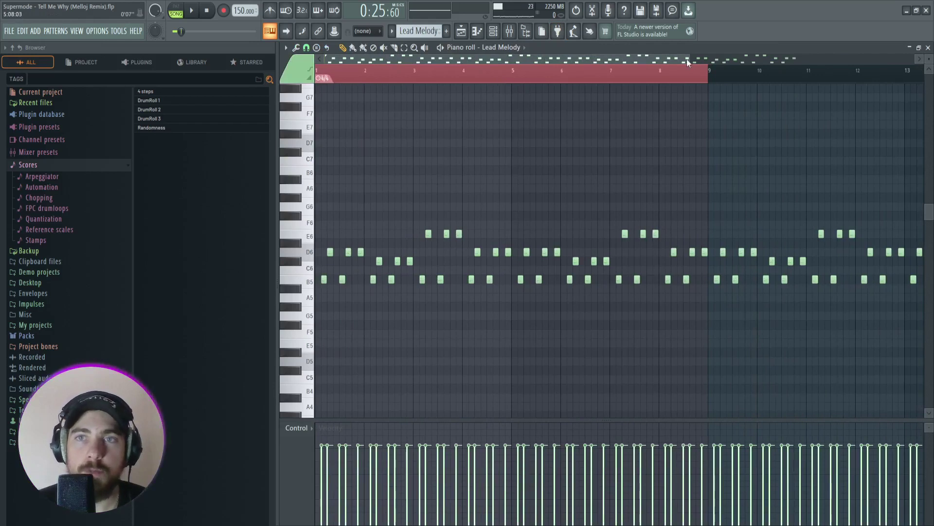
left_click_drag(687, 59, 698, 59)
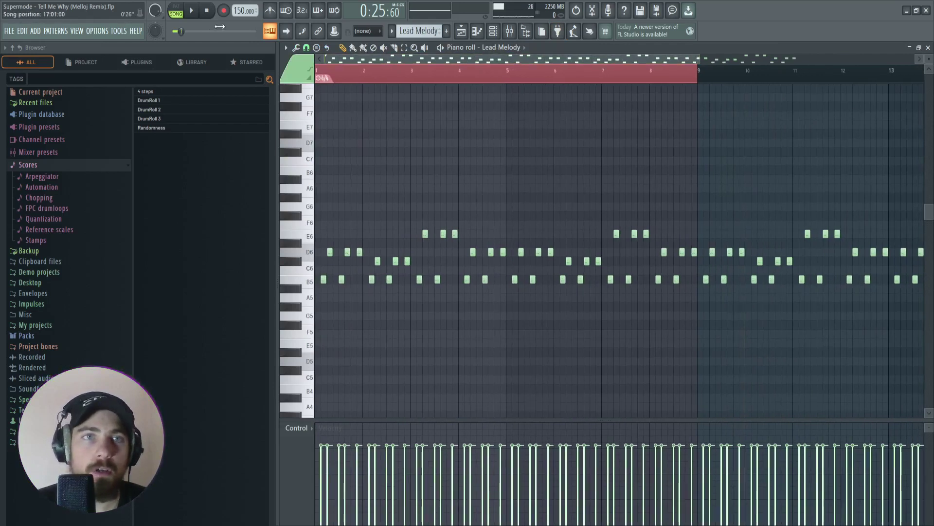
left_click(193, 11)
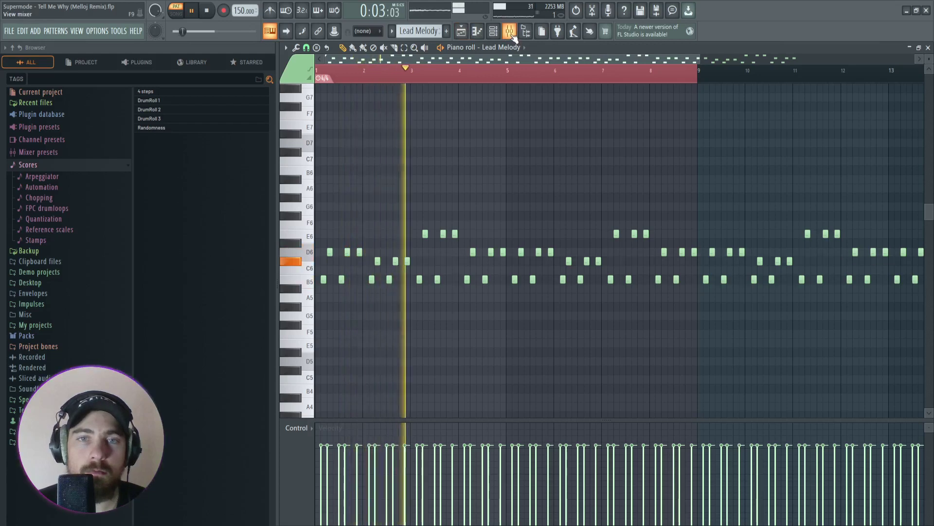
key("space")
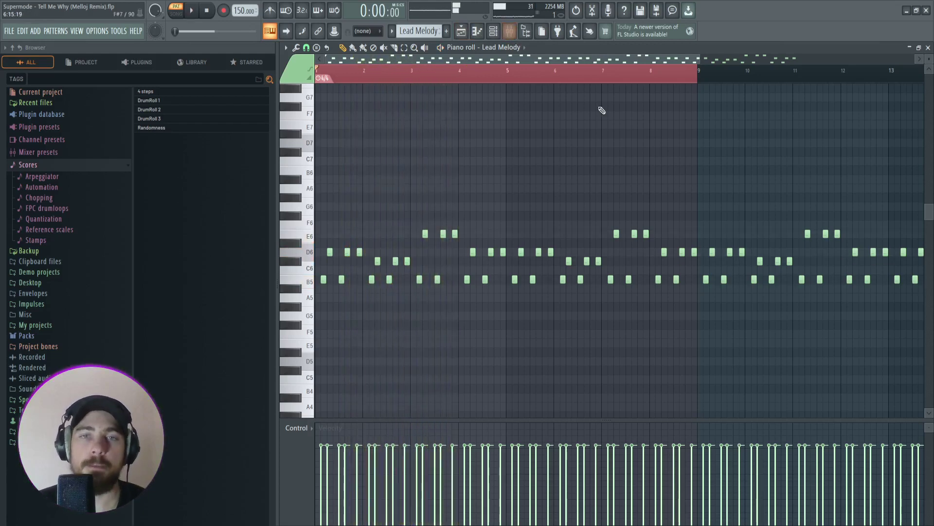
left_click_drag(701, 57, 699, 58)
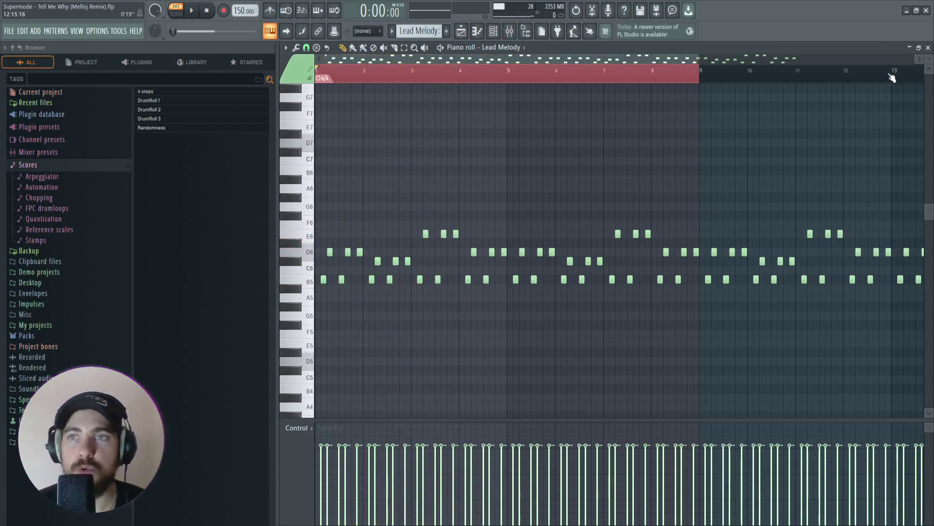
Return to the playlist and examine the Lead Melody clips and their Cutoff and Mix level automation.
left_click(928, 48)
scroll(616, 142, "down", 5)
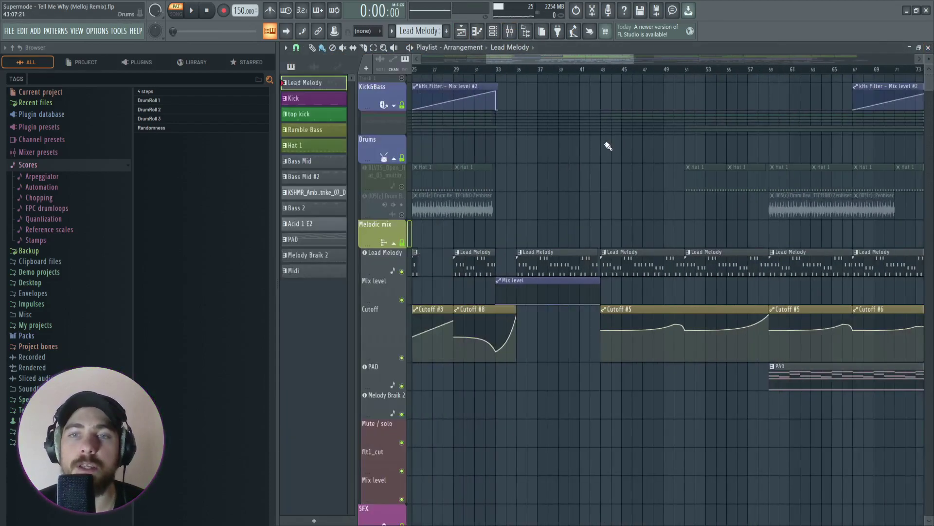
scroll(575, 150, "up", 6)
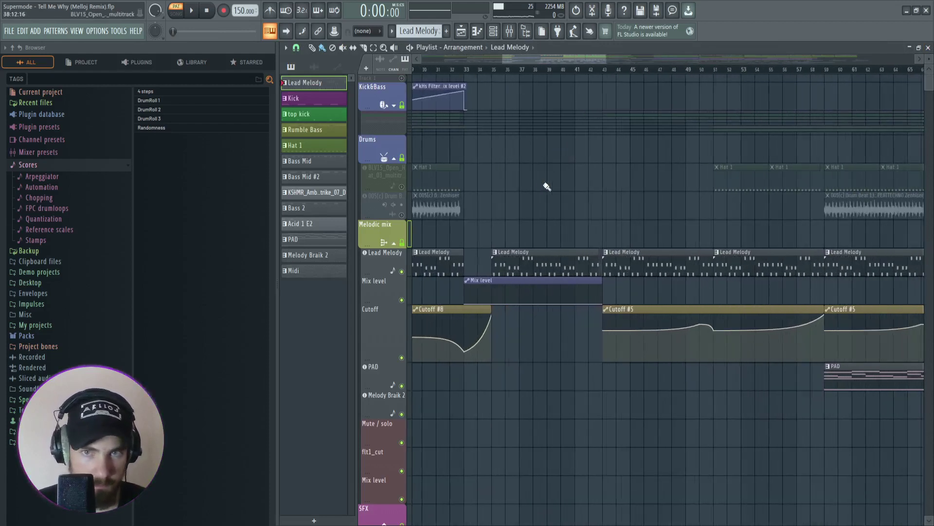
left_click_drag(537, 62, 520, 65)
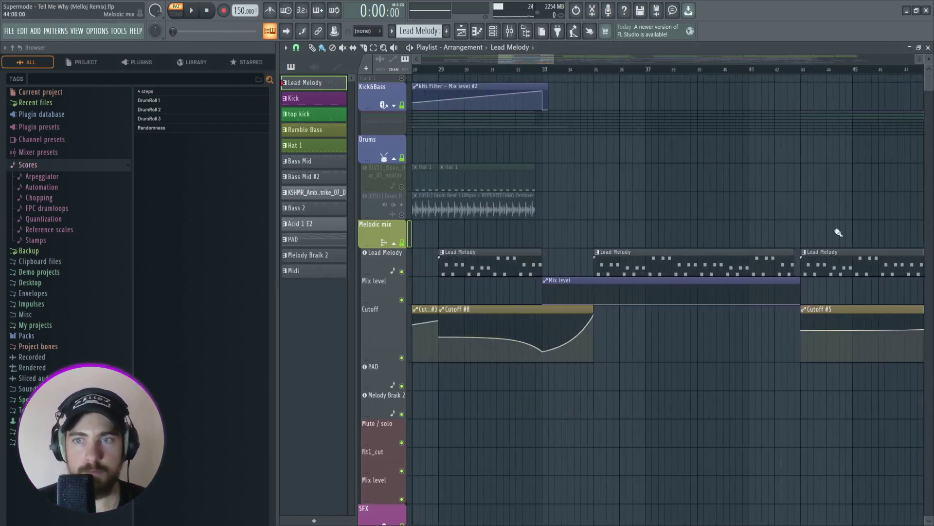
scroll(912, 244, "up", 3)
Review the full Lead Melody note pattern in the piano roll once more and close it.
key("F7")
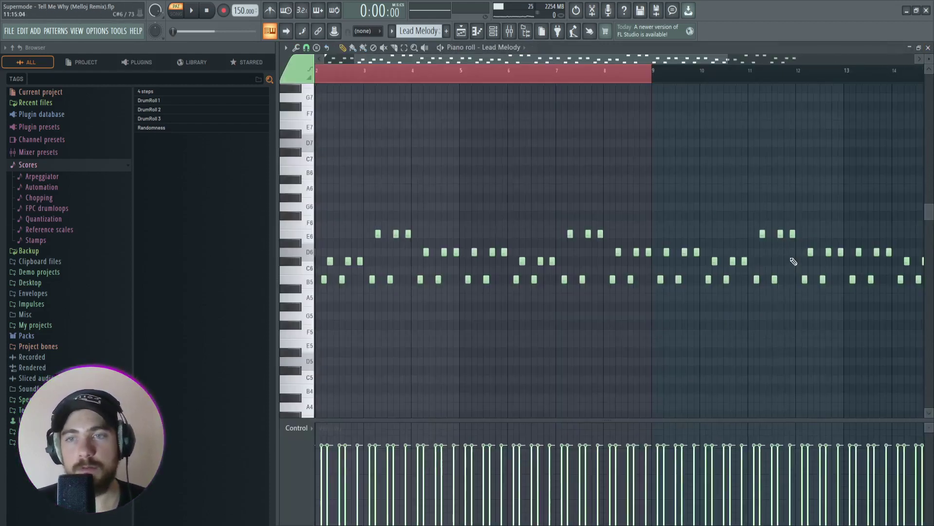
scroll(680, 91, "down", 2)
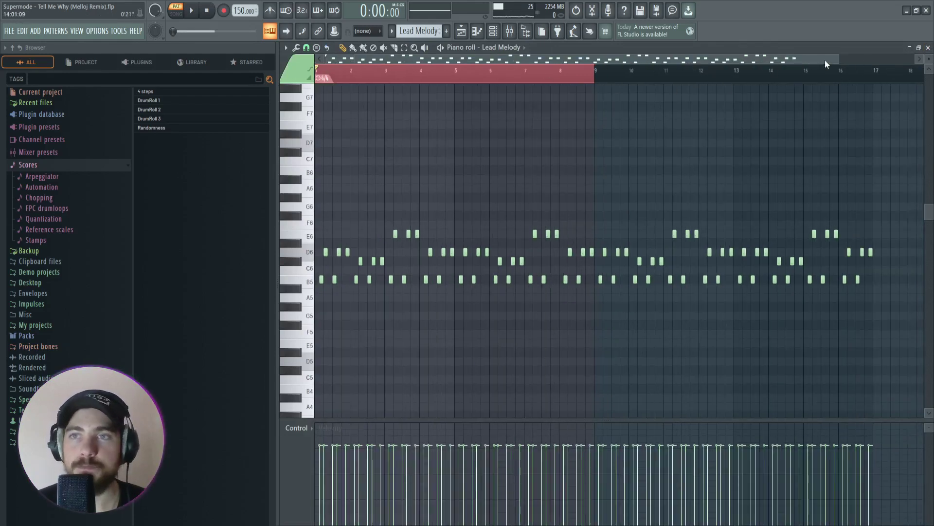
left_click_drag(837, 57, 696, 65)
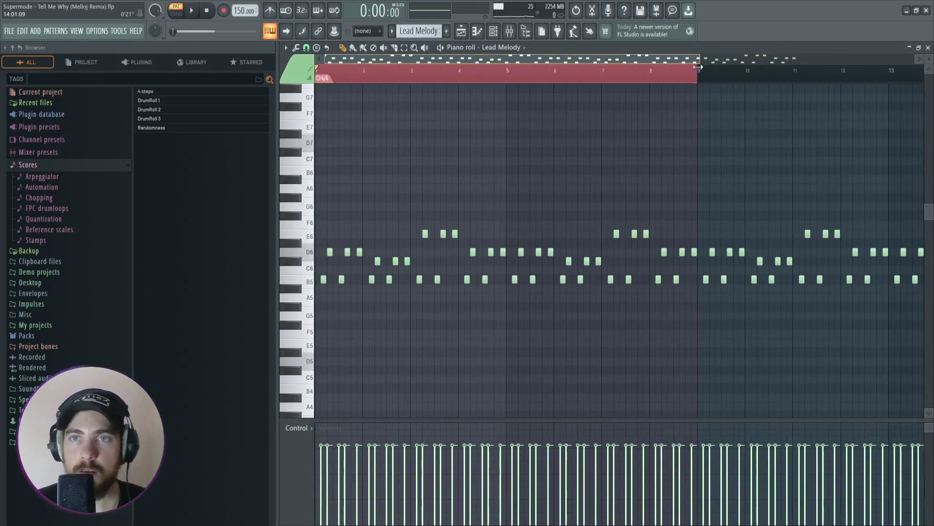
left_click(928, 47)
Move the playhead to bar 17 and play the Lead Melody with its Cutoff #3 automation.
scroll(620, 188, "down", 4)
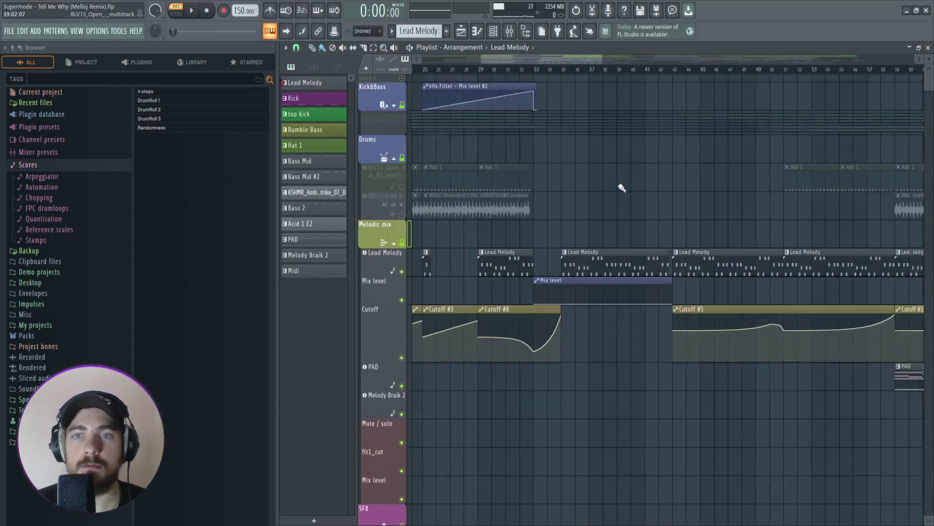
scroll(469, 162, "up", 4)
left_click(483, 70)
scroll(497, 236, "up", 1)
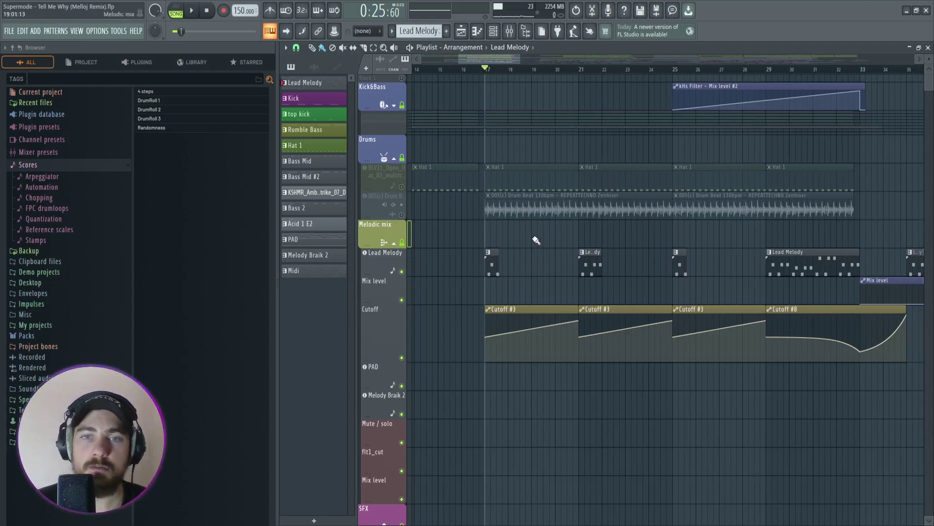
scroll(559, 271, "up", 3)
scroll(549, 267, "down", 5)
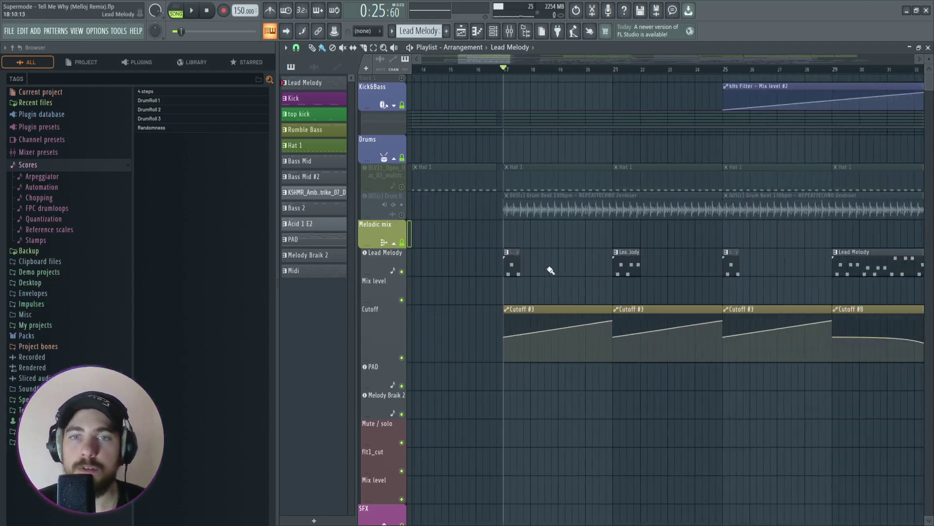
scroll(646, 259, "up", 2)
key("space")
left_click_drag(498, 60, 494, 62)
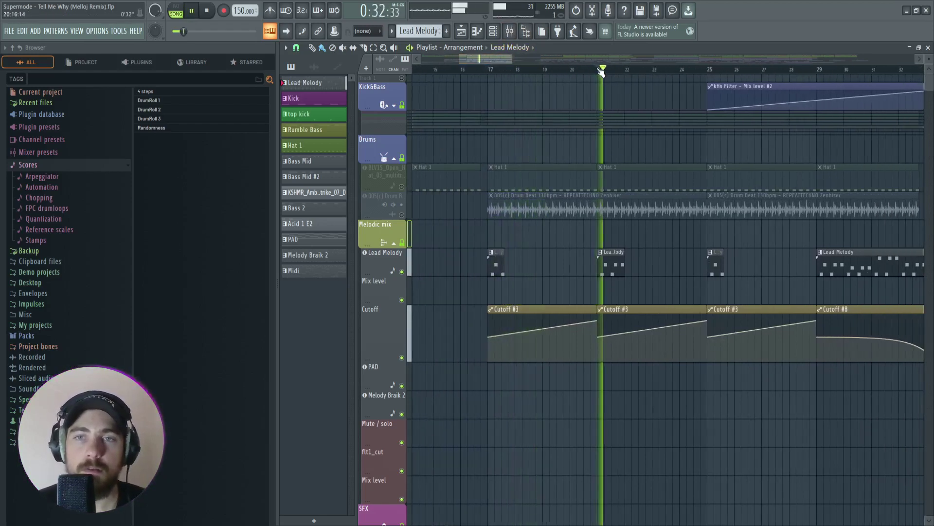
Stop playback, set the playhead back to bar 17 and examine the first Cutoff #3 automation clip.
scroll(609, 112, "down", 3)
scroll(633, 108, "up", 1)
key("space")
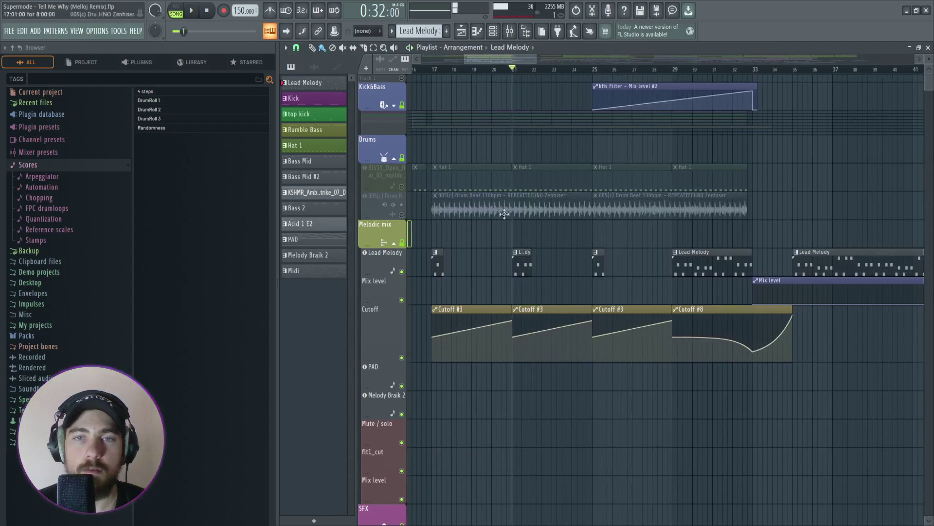
scroll(506, 68, "up", 4)
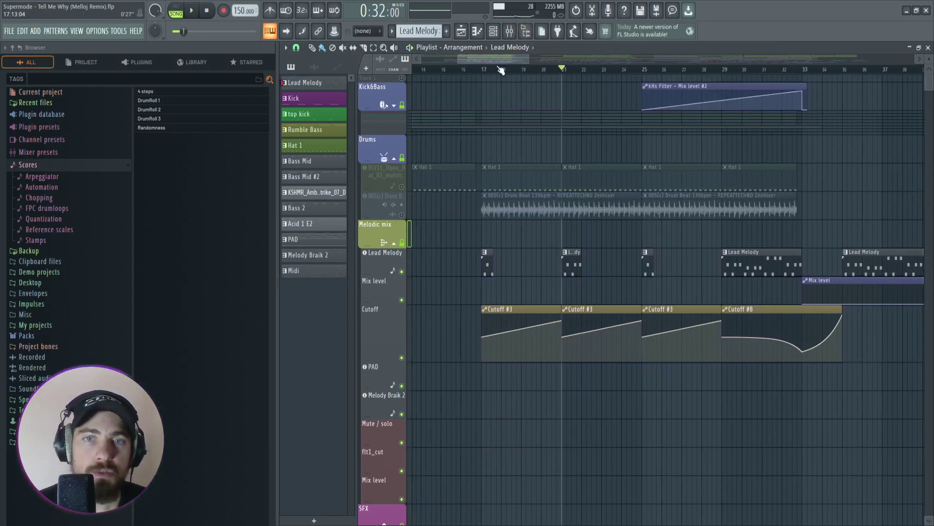
left_click(457, 70)
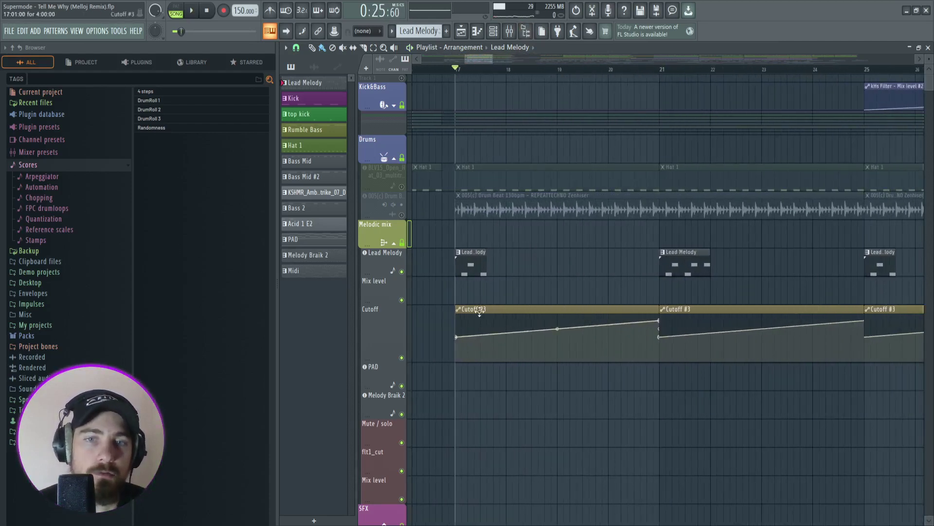
Show the Lead Melody track's effect chain in the mixer during playback and open its kHs Stereo settings.
left_click(509, 31)
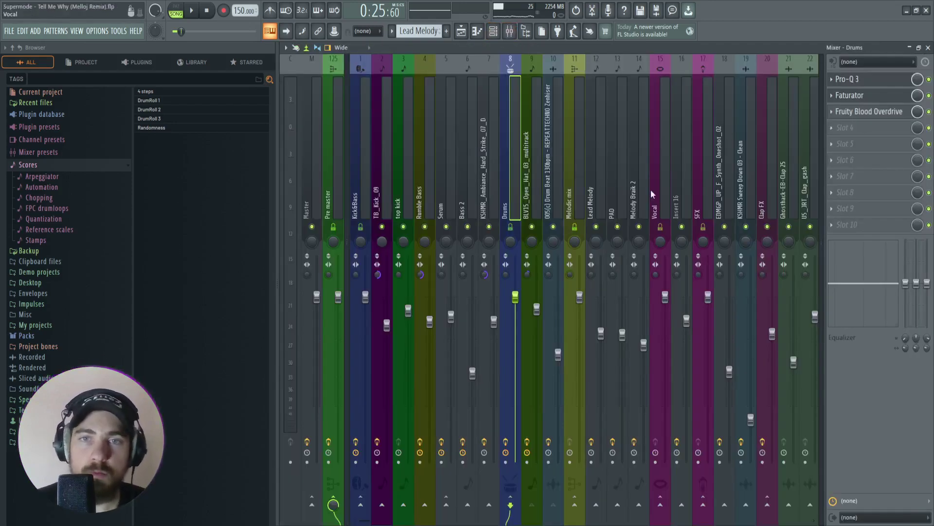
left_click(578, 189)
left_click(589, 191)
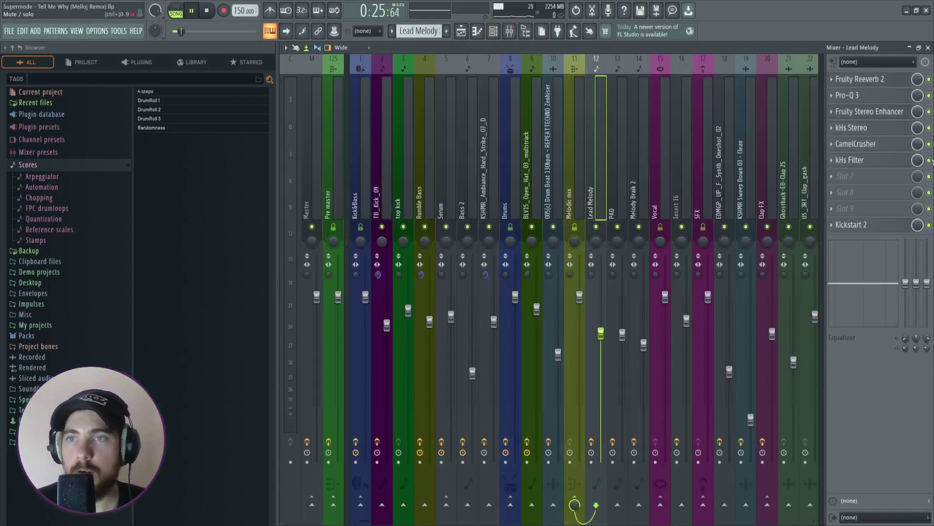
left_click(859, 130)
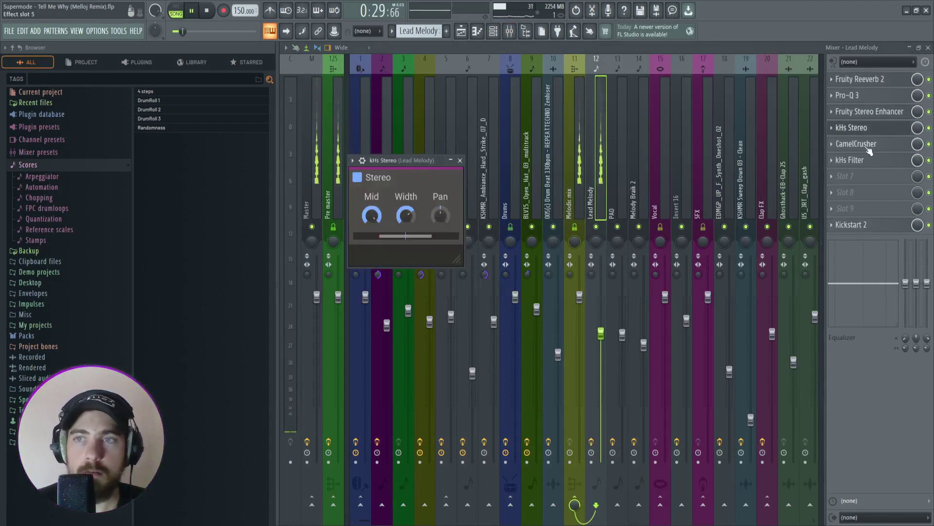
Open the Lead Melody track's kHs Filter settings and play the section to watch the cutoff automation.
left_click(852, 160)
key("space")
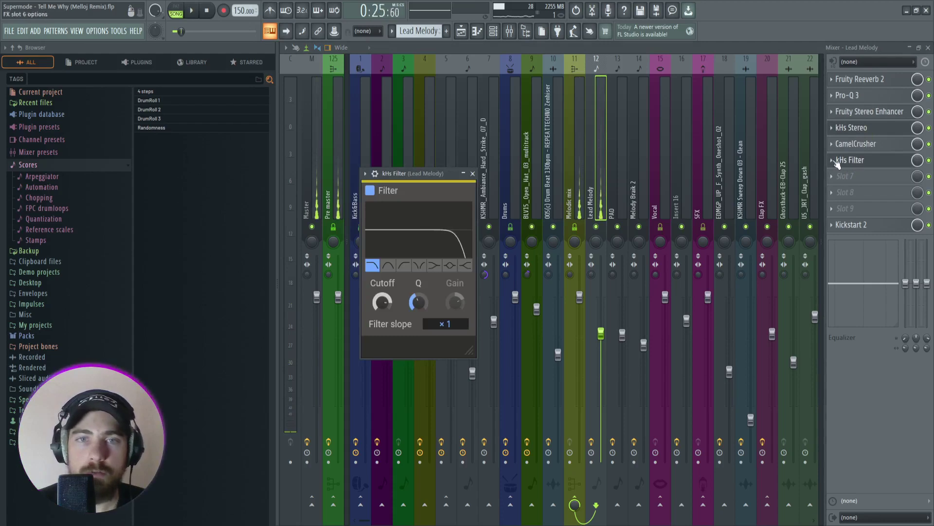
key("space")
key("space")
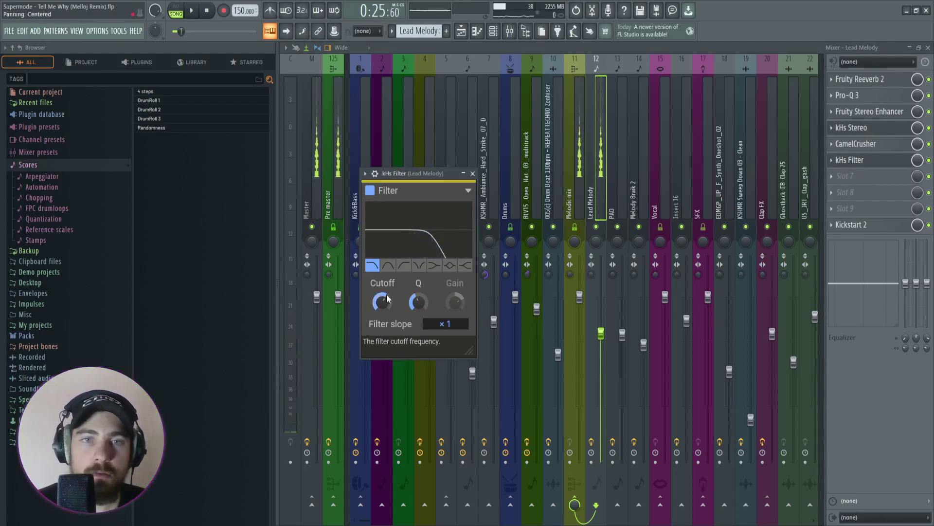
Return to the playlist, select the first Lead Melody clip at bar 17 and set the playhead to bar 18.
key("F5")
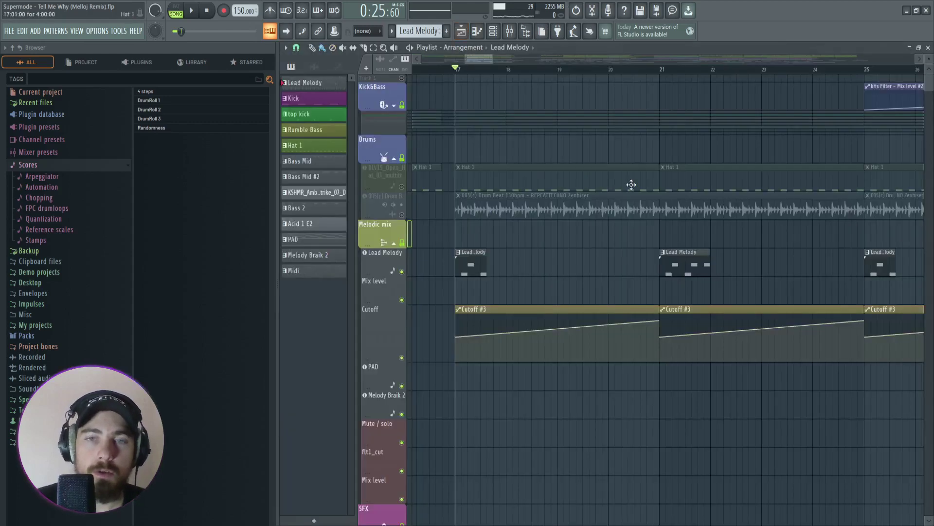
scroll(588, 231, "down", 2)
scroll(502, 320, "up", 3)
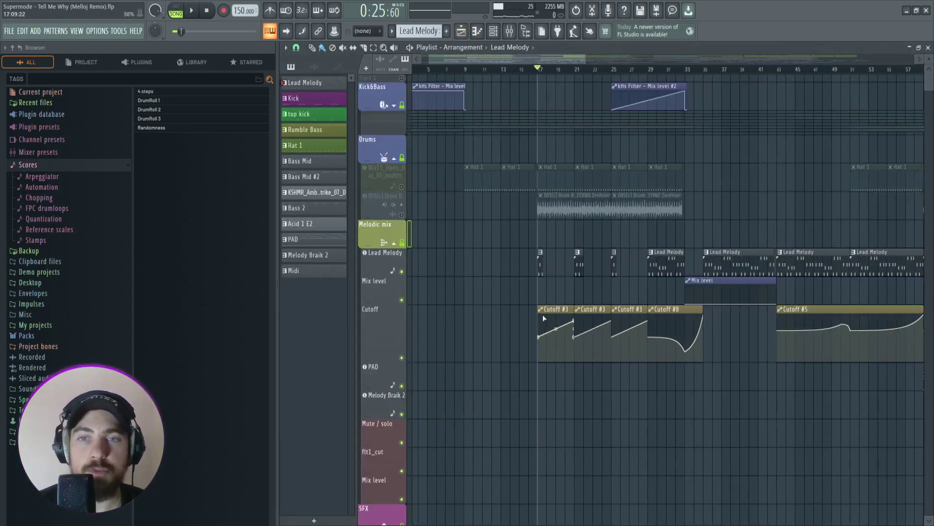
scroll(499, 72, "left", 2)
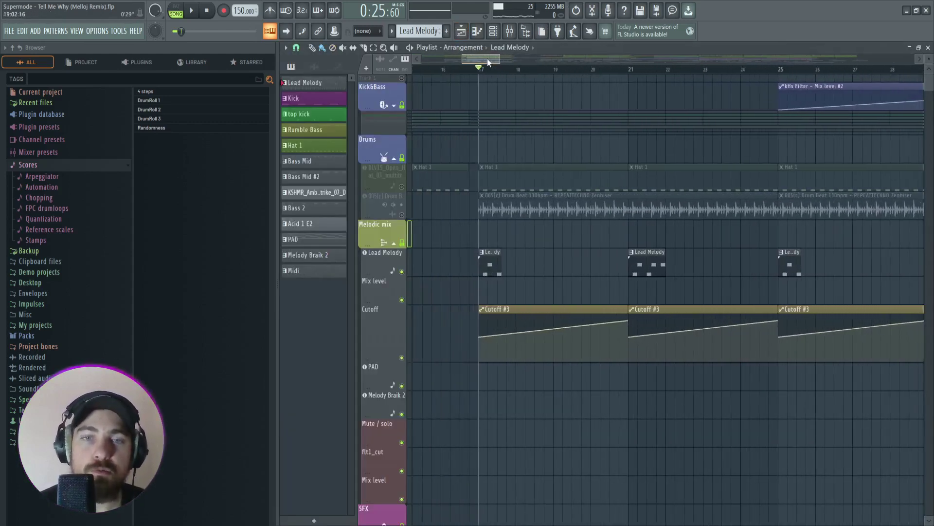
scroll(499, 275, "up", 4)
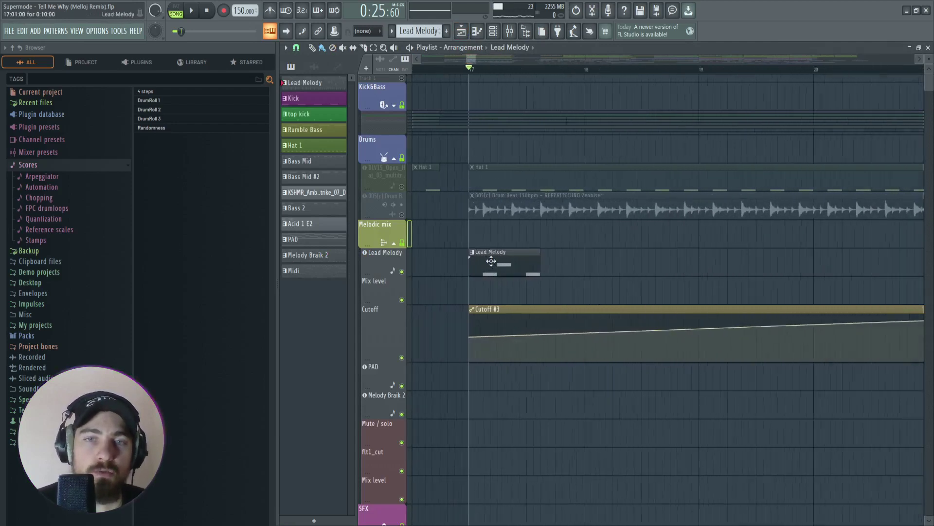
left_click_drag(454, 238, 606, 282)
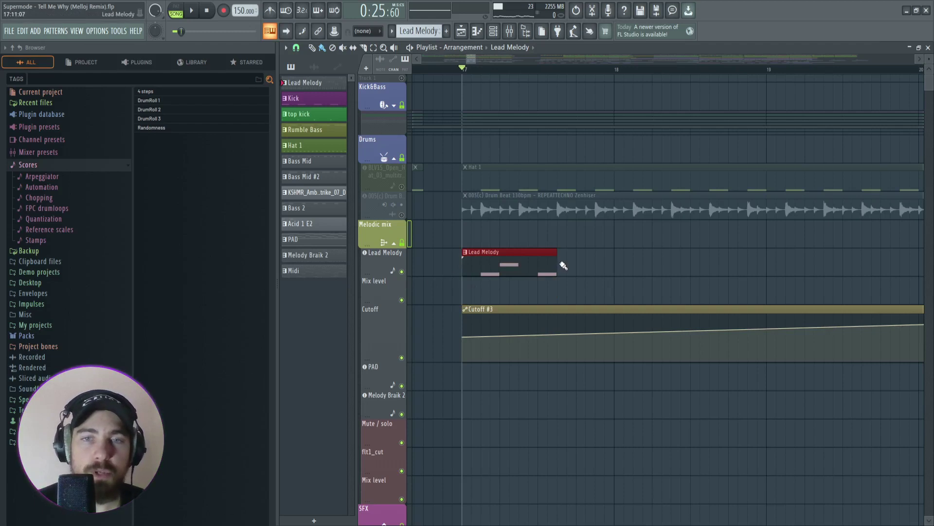
key("ctrl+b")
scroll(514, 67, "down", 3)
left_click_drag(532, 69, 542, 69)
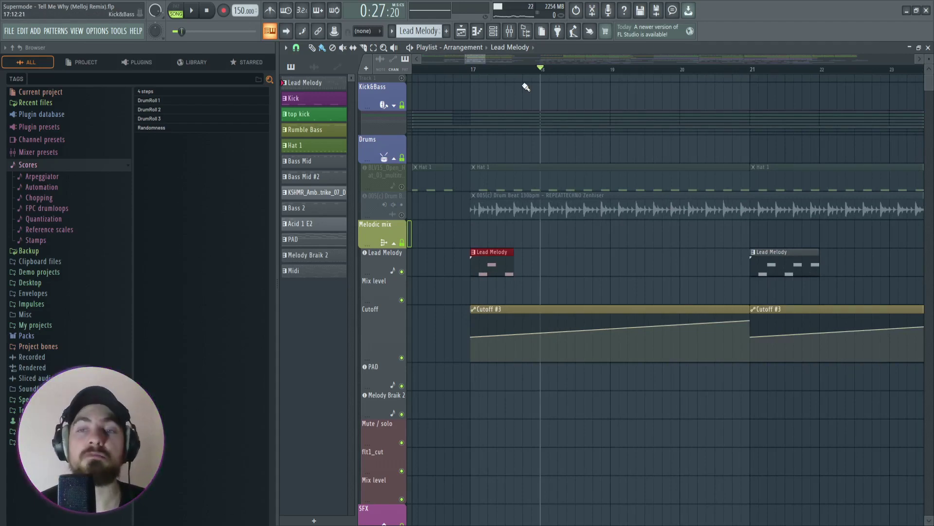
Examine the Lead Melody automation after bar 29 and set the playhead to bar 33, where the Mix level clip starts.
scroll(553, 69, "down", 5)
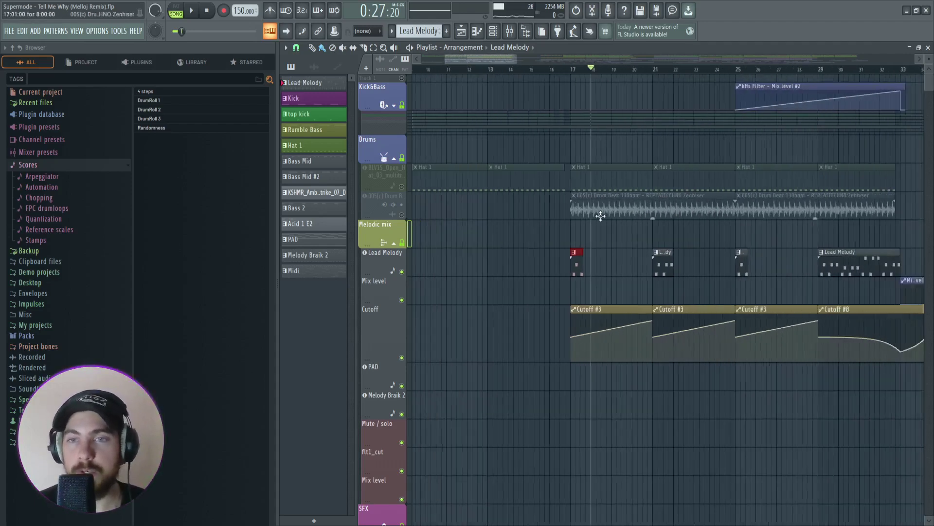
scroll(521, 160, "right", 10)
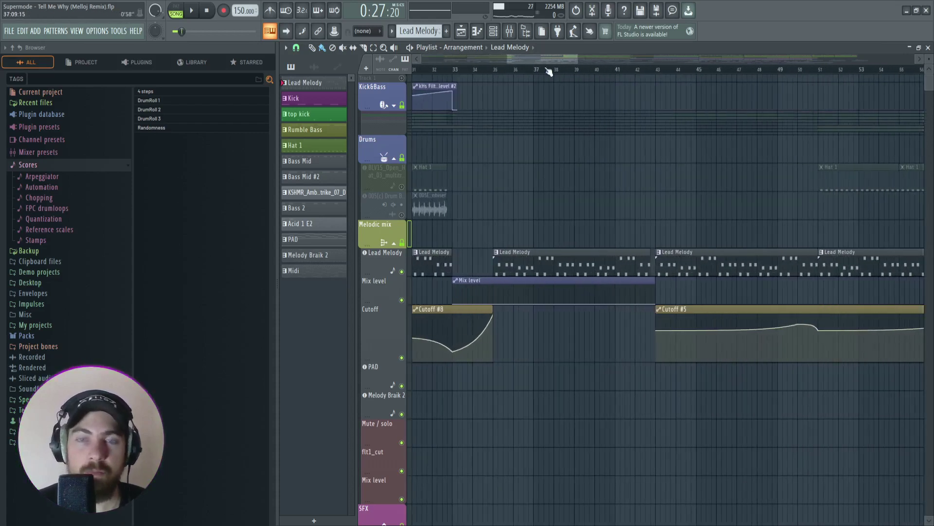
scroll(538, 62, "up", 3)
left_click(560, 70)
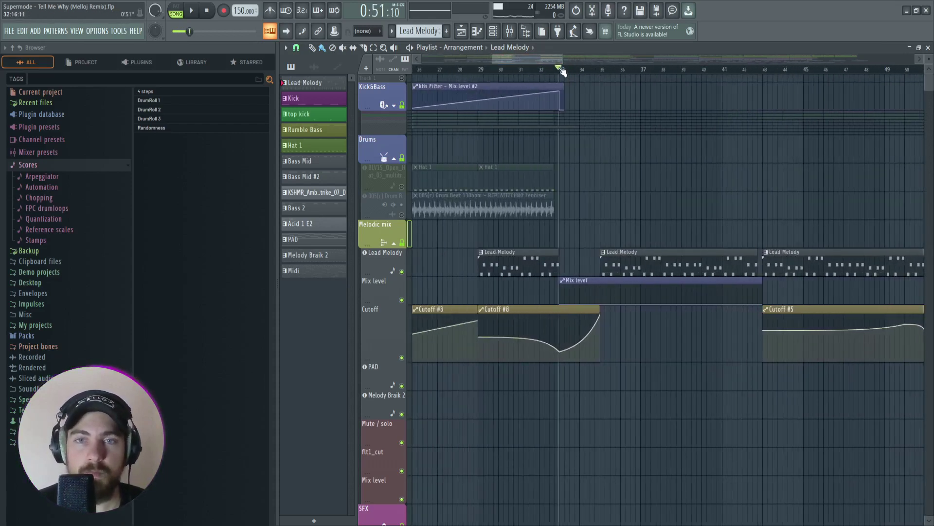
scroll(657, 130, "up", 2)
scroll(582, 119, "down", 2)
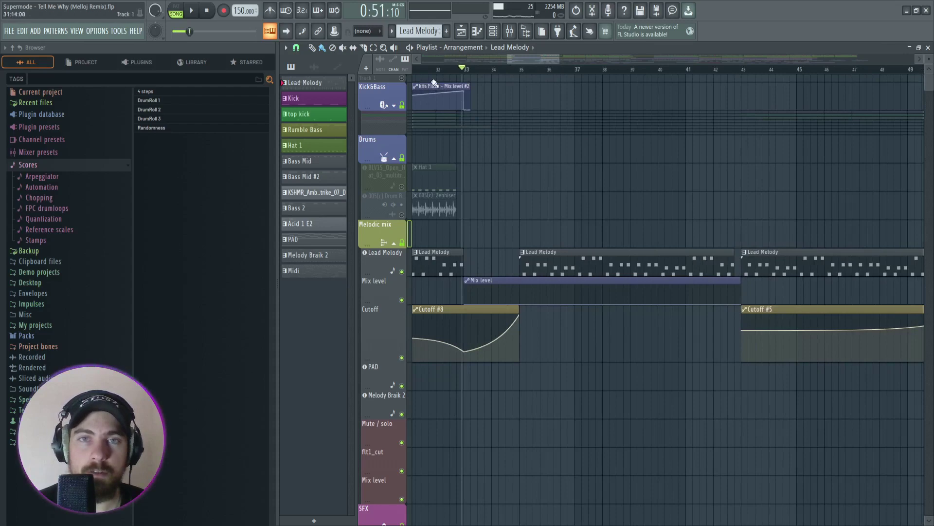
scroll(501, 73, "up", 3)
left_click(466, 69)
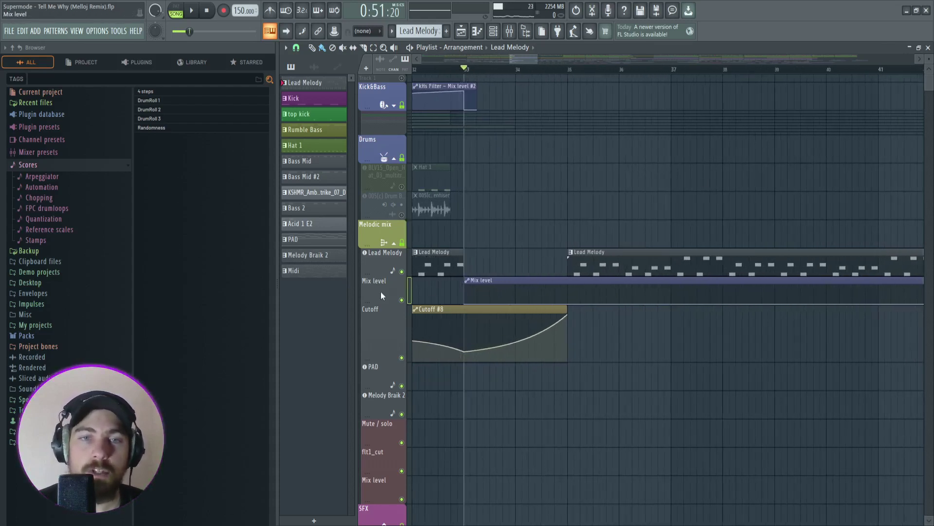
Open the Mix level automation clip's settings and check the Lead Melody's Kickstart 2 slot in the mixer during playback.
double_click(513, 281)
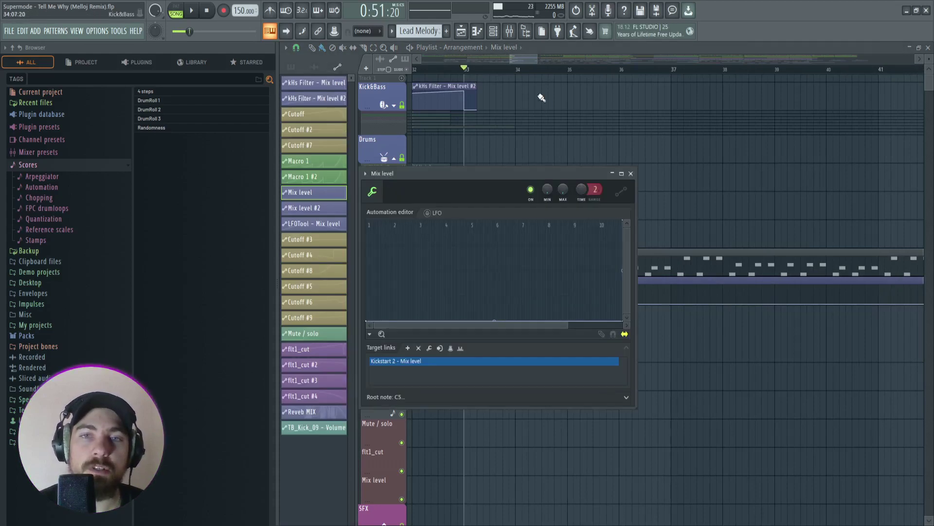
left_click(509, 31)
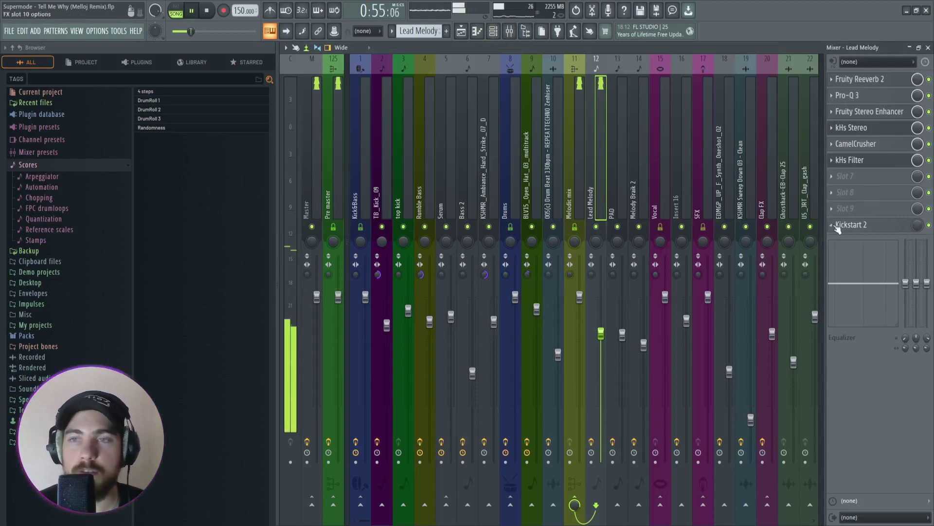
key("space")
key("F9")
Set the playhead to bar 35 and play the Lead Melody section covered by the Mix level automation.
scroll(603, 218, "down", 5)
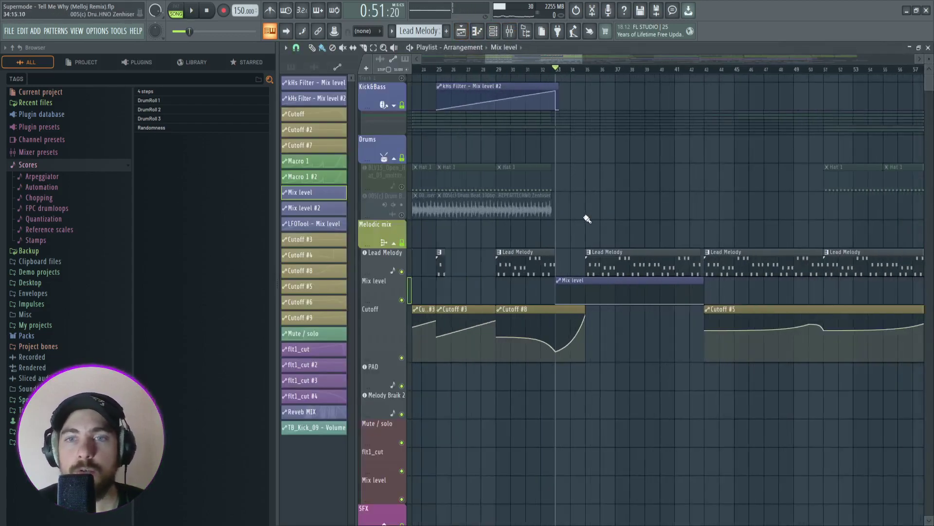
left_click(544, 69)
key("space")
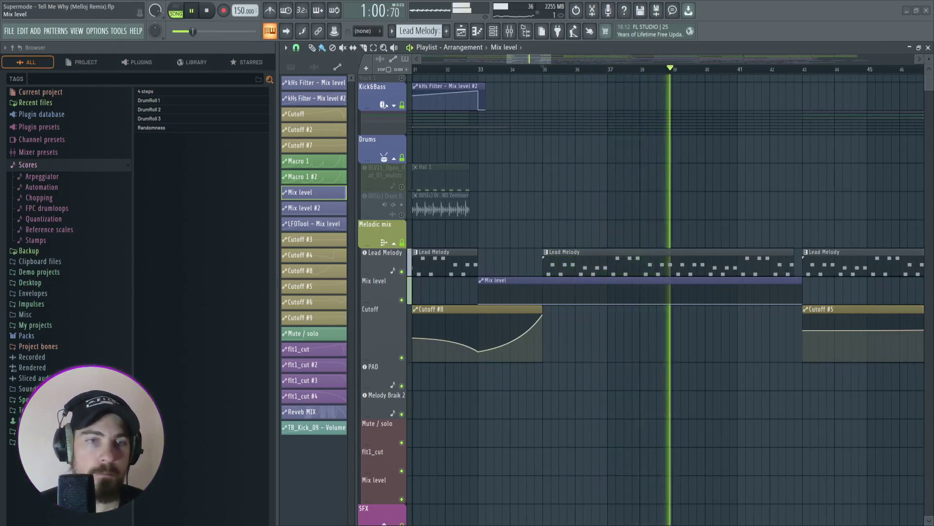
key("space")
Place the playhead just before bar 43 and examine the Cutoff #5 and Cutoff #6 automation clips across the arrangement.
scroll(620, 130, "down", 4)
scroll(708, 180, "up", 4)
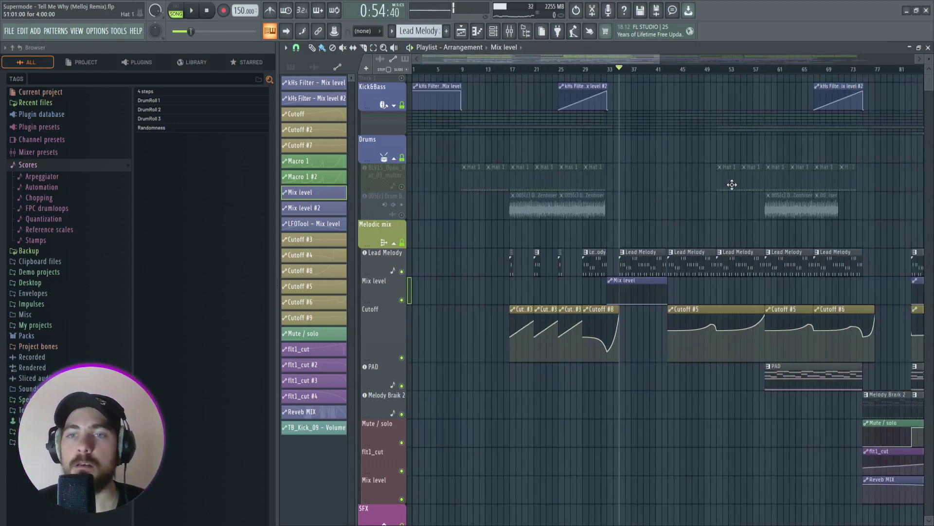
left_click(541, 71)
scroll(577, 225, "down", 3)
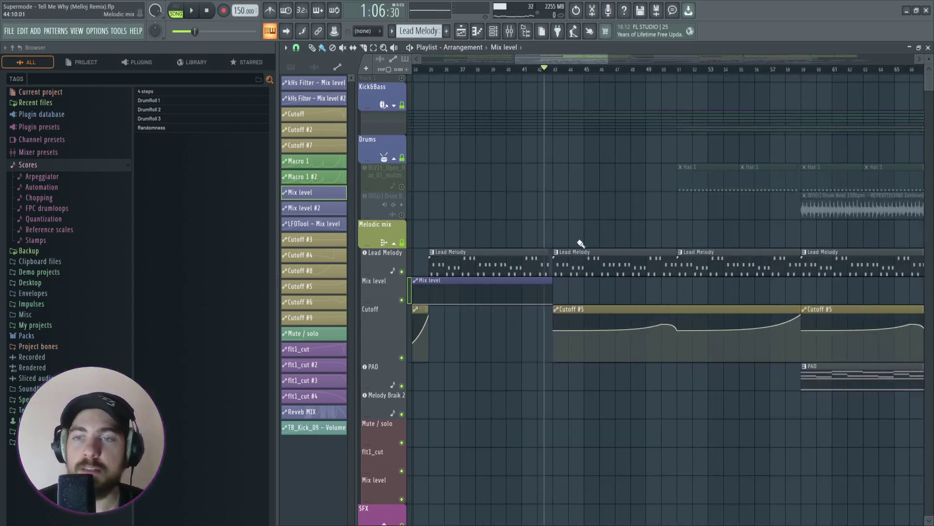
scroll(580, 244, "down", 2)
scroll(664, 131, "up", 3)
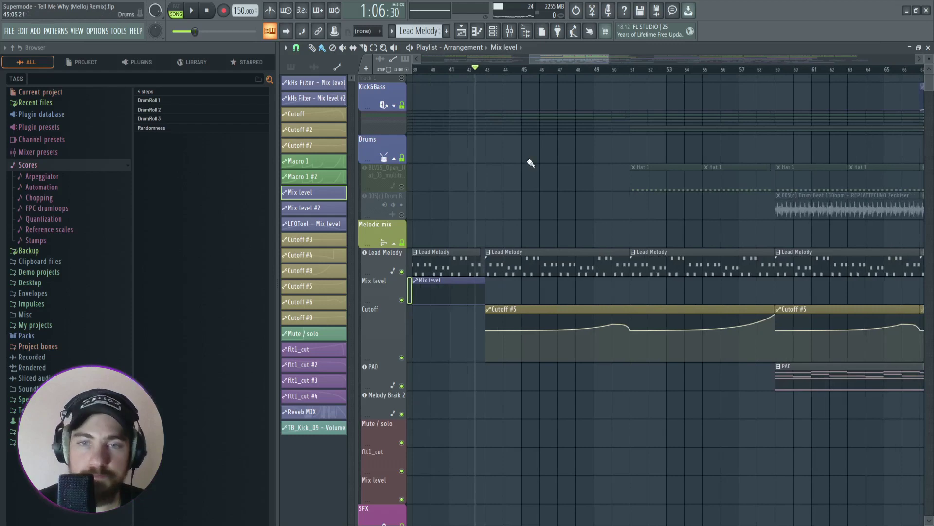
scroll(505, 132, "down", 6)
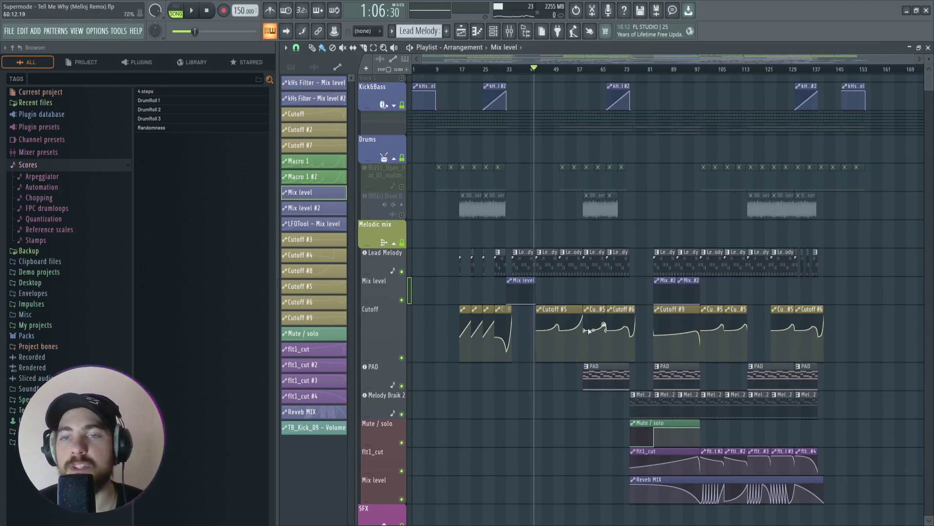
scroll(559, 195, "up", 5)
Play briefly from just before bar 43, stop, and move the playhead to the start of the first Cutoff #5 clip.
key("space")
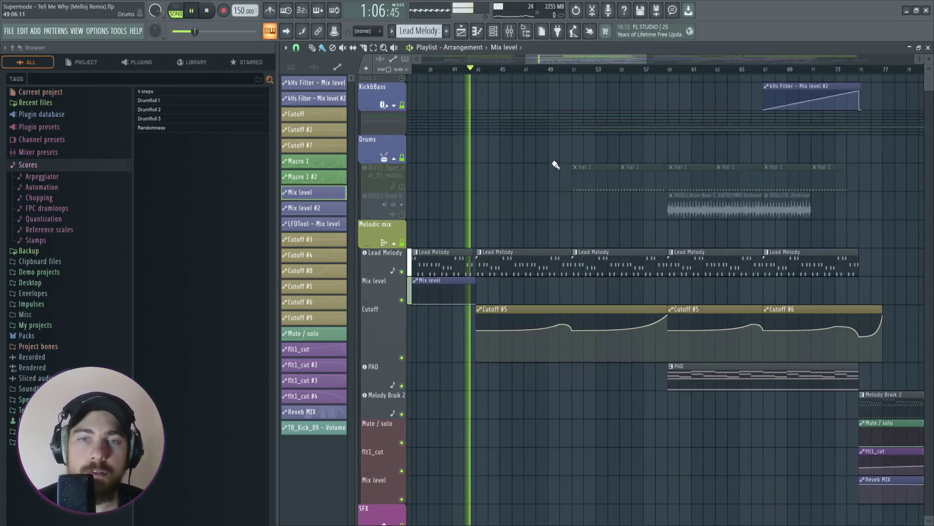
scroll(536, 73, "up", 3)
key("space")
scroll(525, 67, "up", 2)
left_click_drag(550, 62, 542, 65)
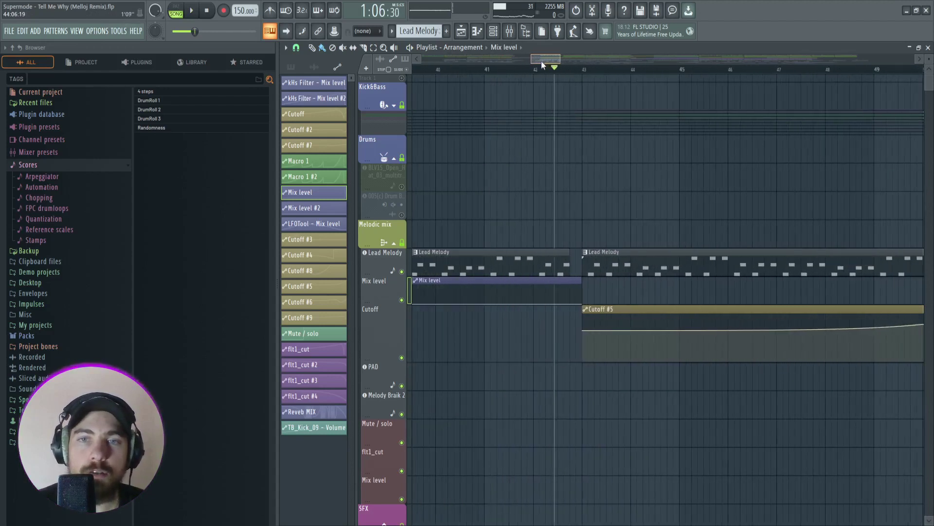
scroll(584, 76, "down", 3)
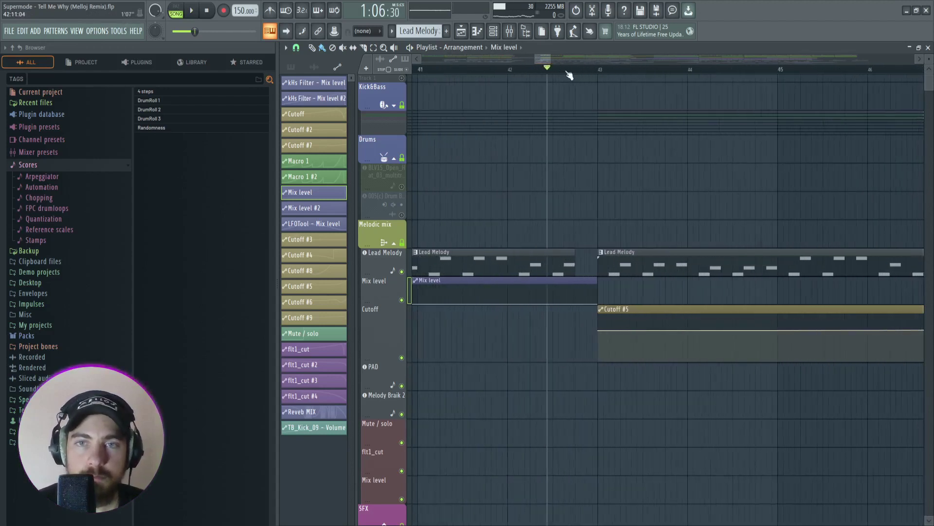
scroll(598, 76, "up", 3)
left_click(596, 69)
scroll(526, 133, "down", 2)
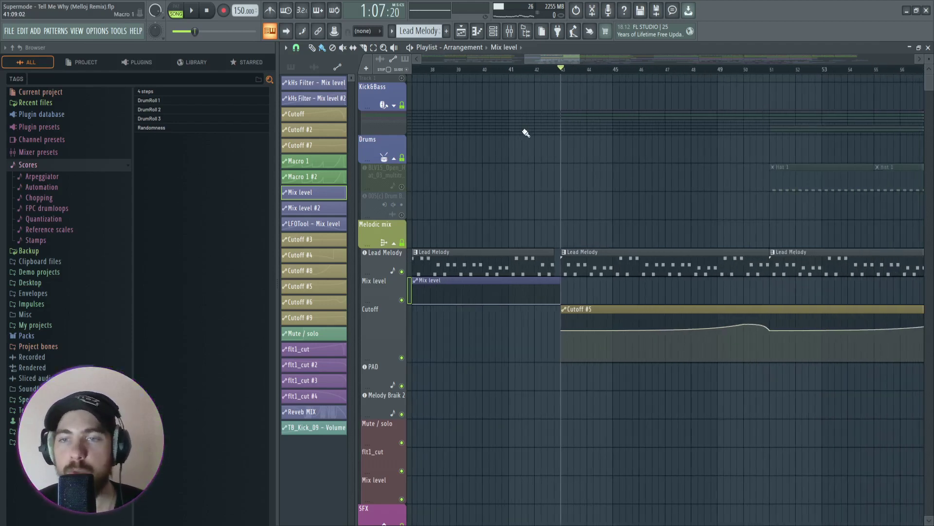
Play from bar 43, jump to bar 49 to hear the first rise of Cutoff #5, and stop playback.
key("space")
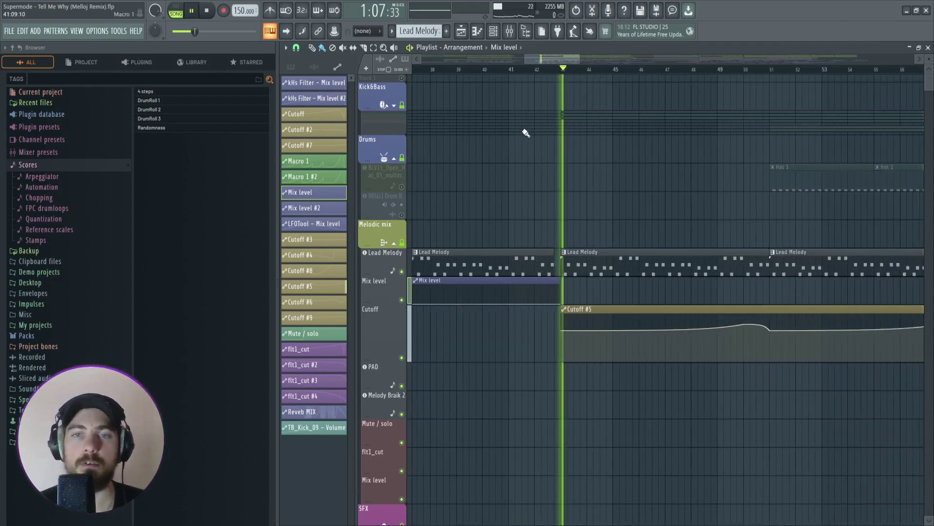
left_click(711, 70)
scroll(715, 121, "up", 2)
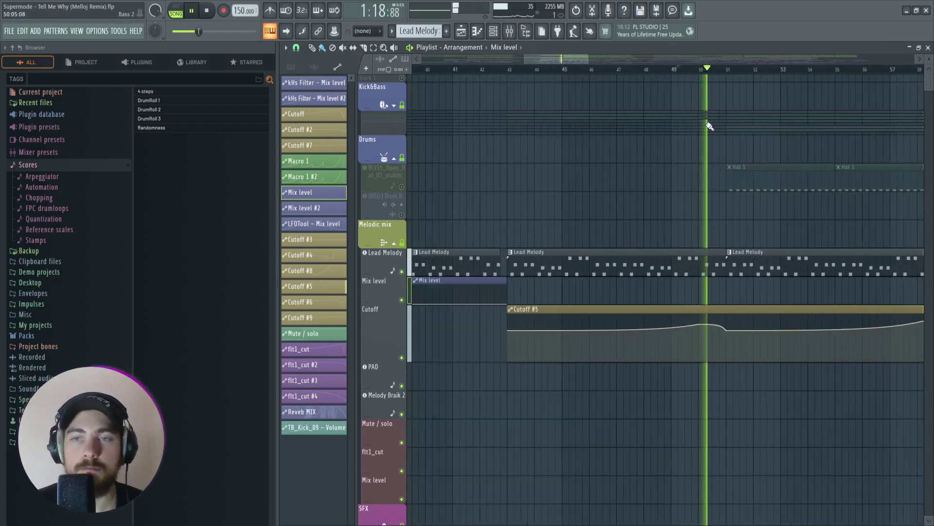
scroll(713, 128, "down", 3)
key("space")
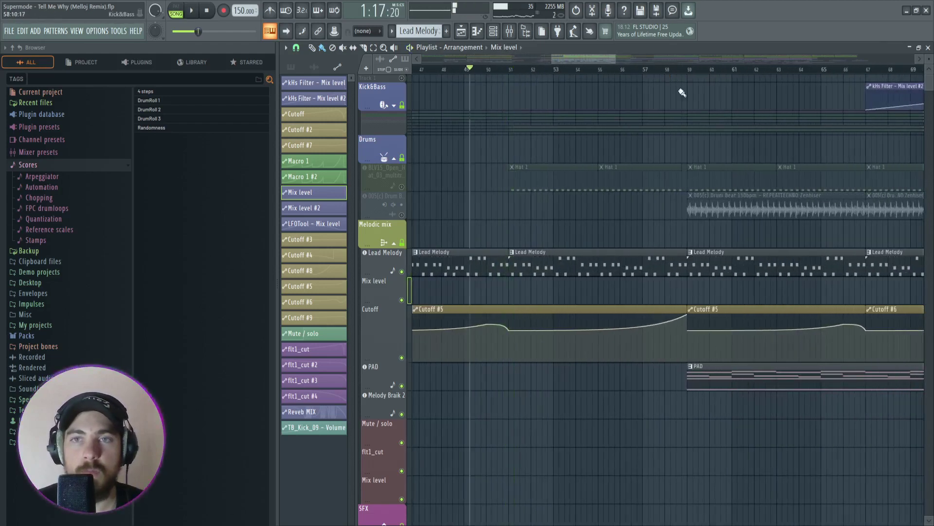
Move the playhead to bar 57 and play the final rise of the first Cutoff #5 clip, then stop.
scroll(846, 119, "down", 2)
scroll(721, 117, "up", 1)
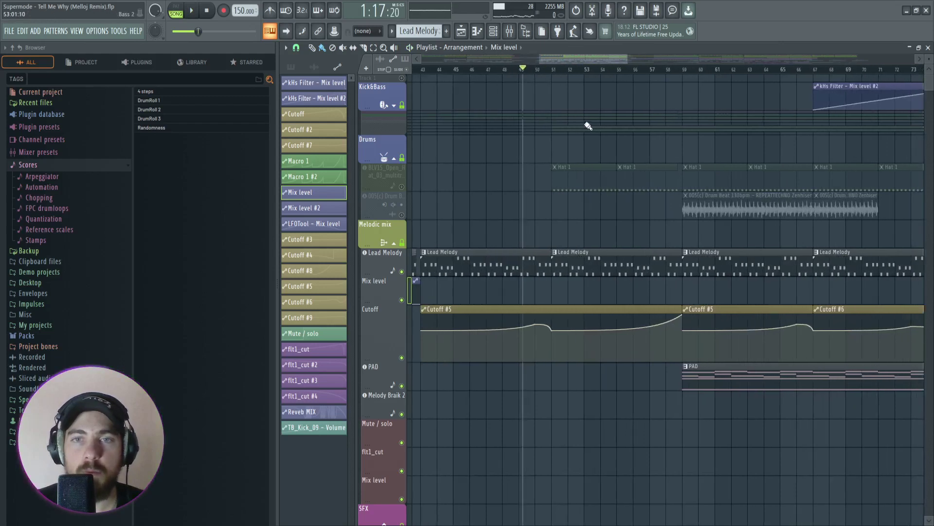
left_click(653, 69)
key("space")
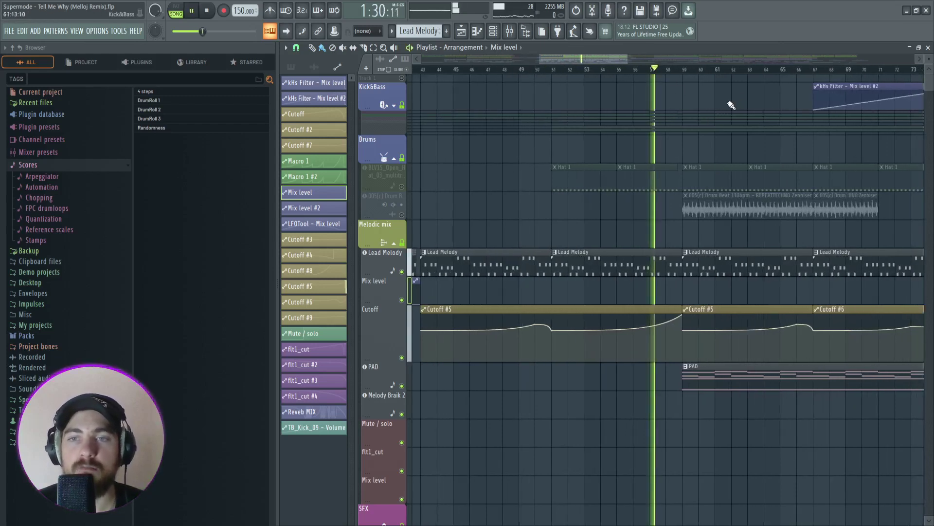
scroll(722, 122, "up", 2)
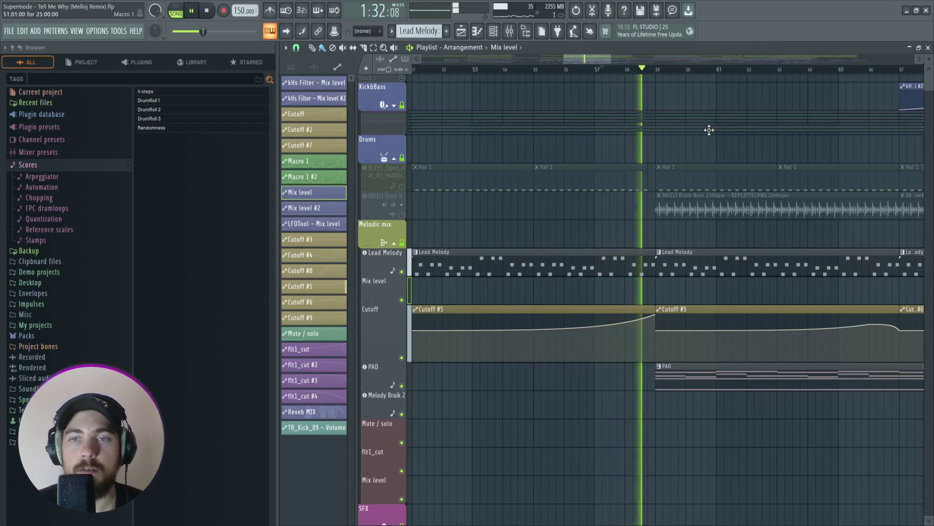
key("space")
Show the Lead Melody track's effect chain in the mixer and open its Fruity Reeverb 2 settings.
scroll(706, 219, "down", 1)
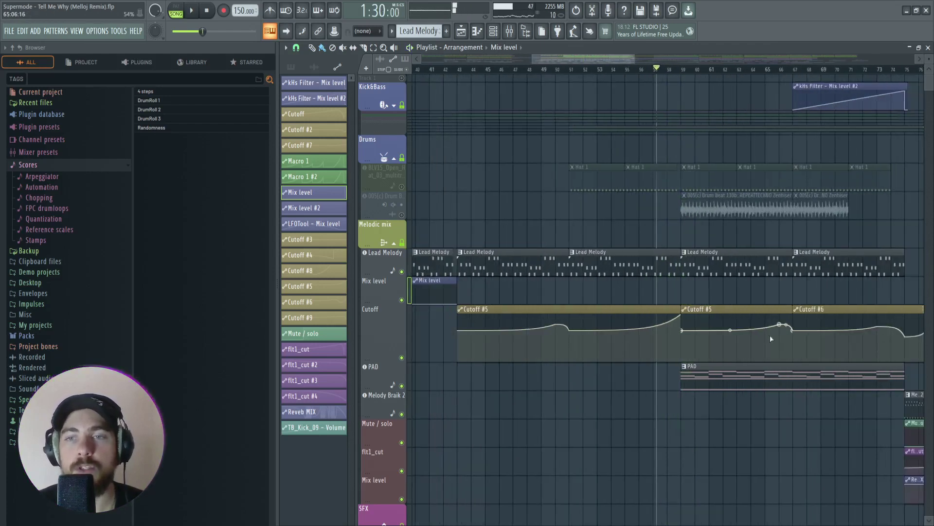
scroll(609, 195, "down", 6)
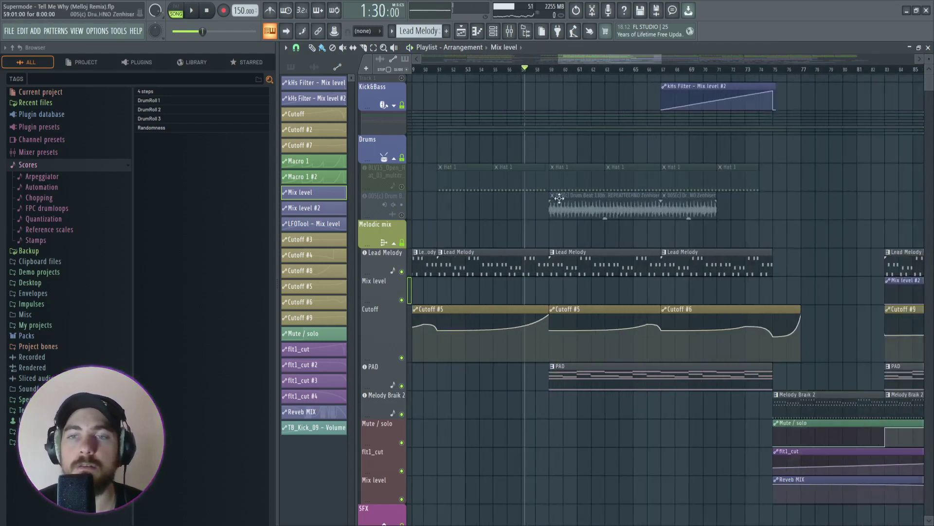
left_click(510, 31)
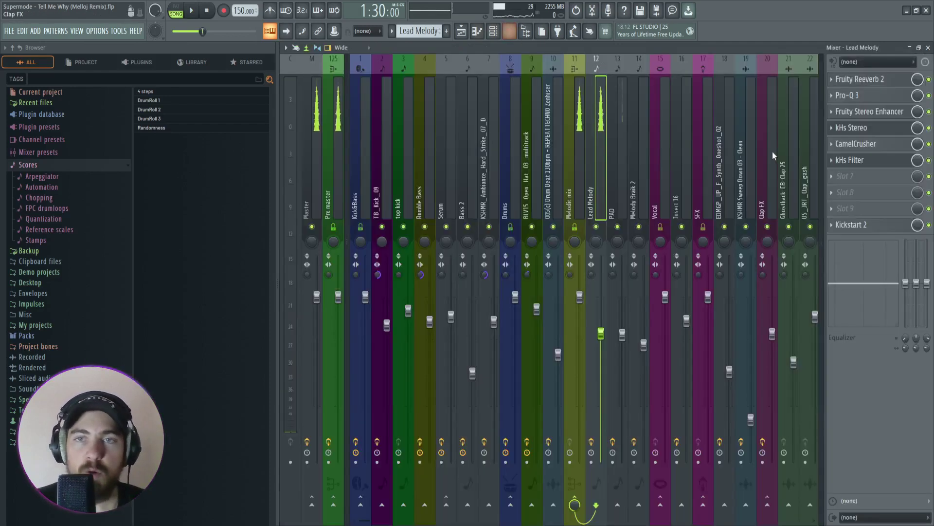
left_click(859, 81)
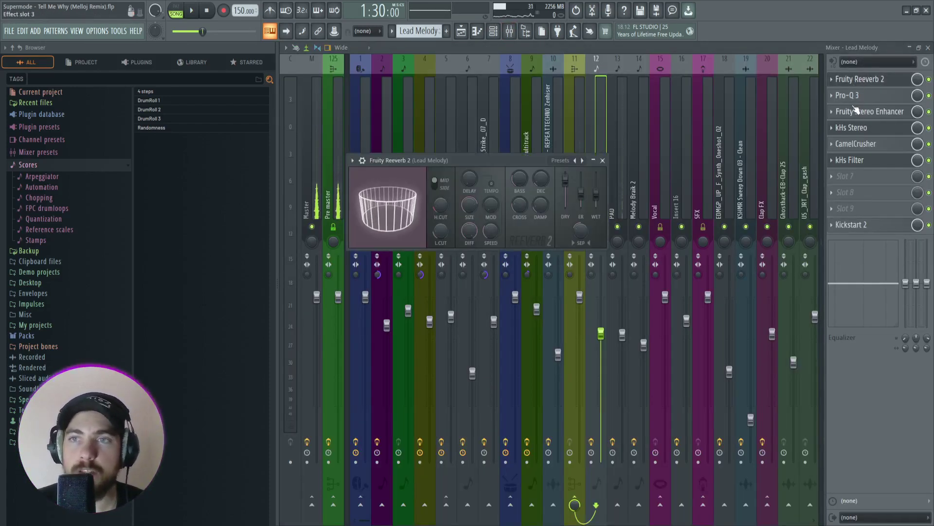
Open Pro-Q 3 from the Lead Melody effect chain, examine its EQ bands including the high-frequency boost, and close it.
left_click(849, 95)
left_click_drag(597, 147, 527, 95)
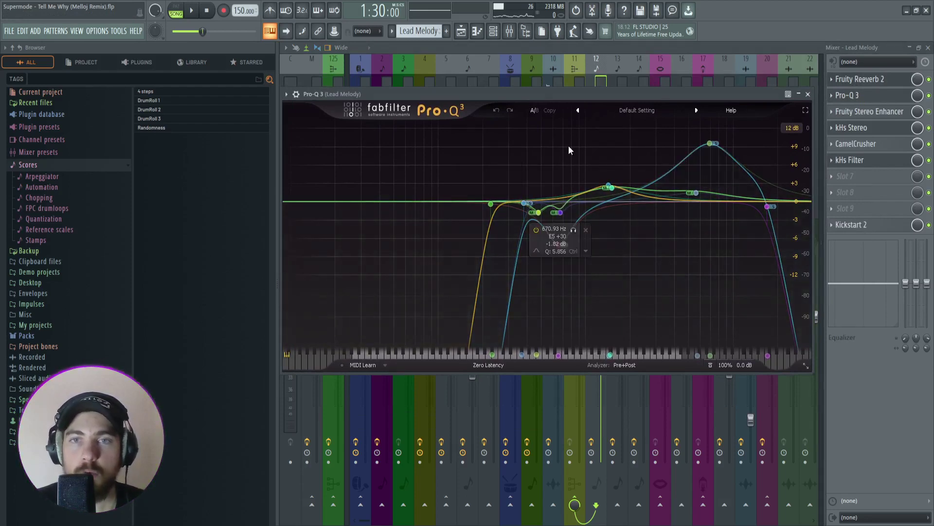
left_click_drag(643, 96, 693, 135)
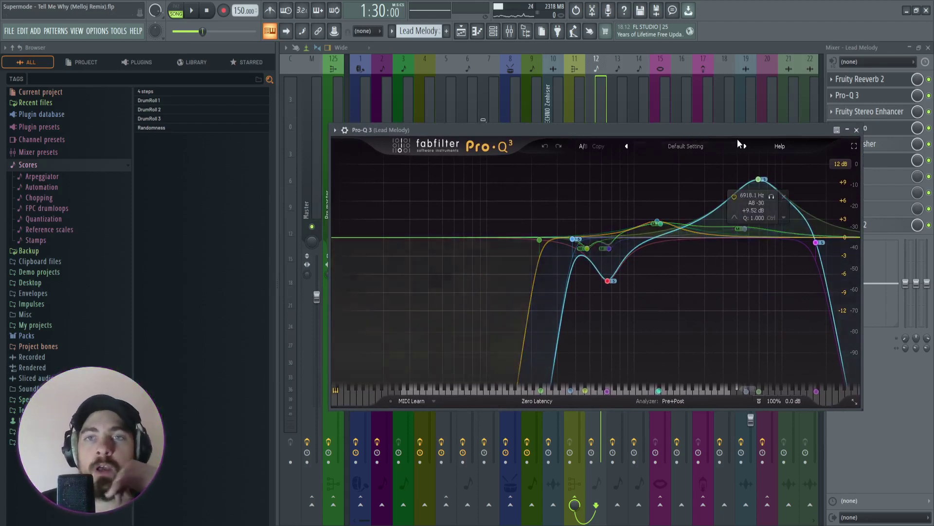
left_click_drag(613, 134, 585, 118)
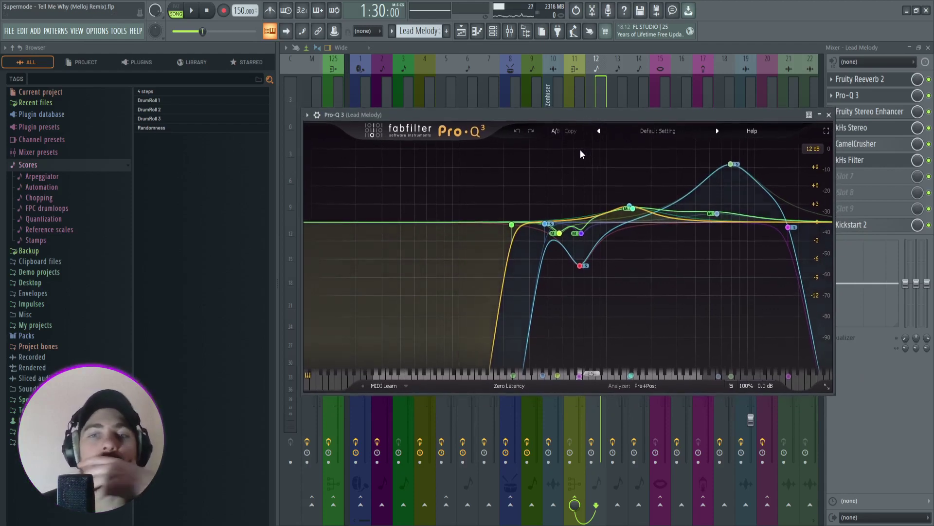
mouse_move(637, 120)
left_mouse_down()
mouse_move(619, 120)
mouse_move(677, 131)
mouse_move(653, 127)
left_mouse_up()
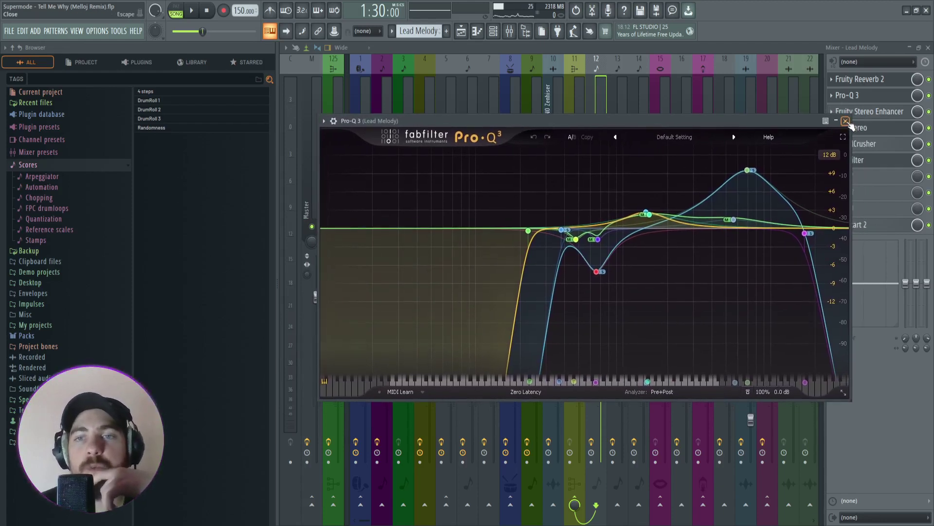
mouse_move(722, 176)
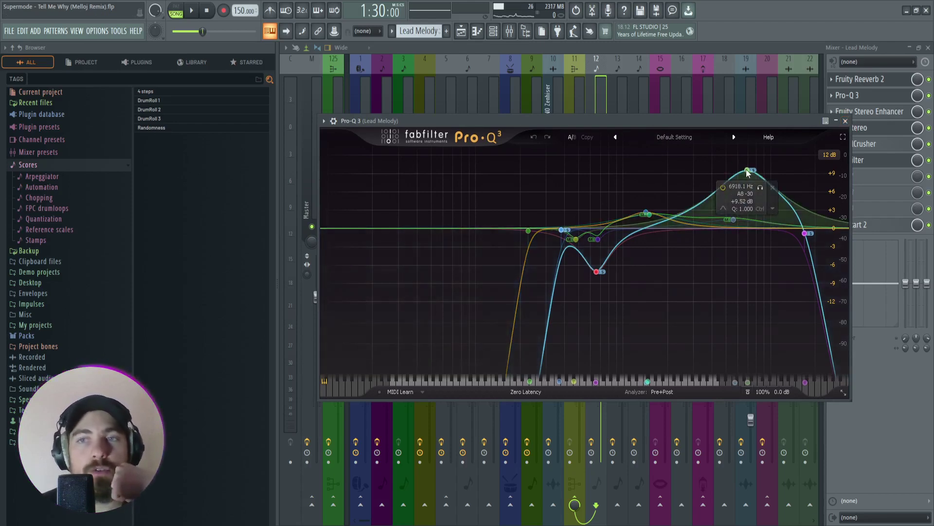
left_click_drag(679, 122, 644, 127)
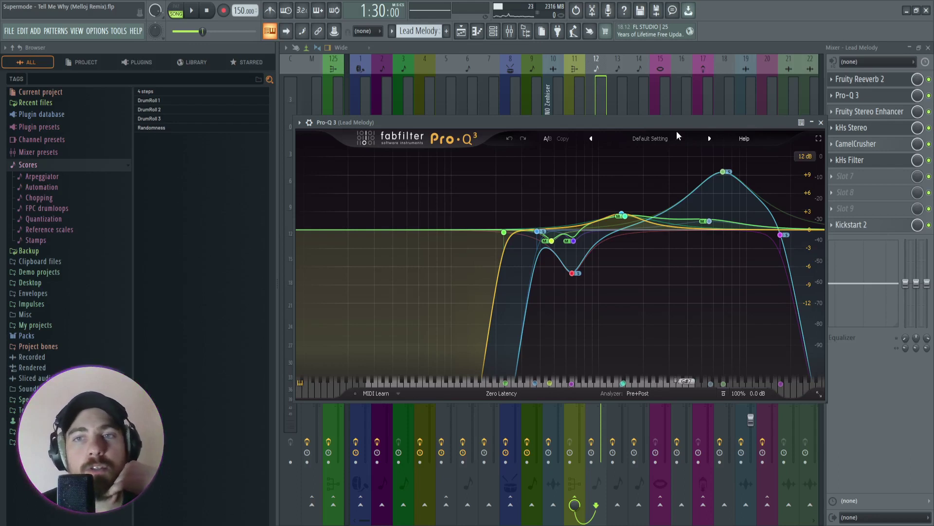
mouse_move(728, 182)
mouse_move(661, 123)
left_mouse_down()
mouse_move(643, 121)
mouse_move(674, 118)
left_mouse_up()
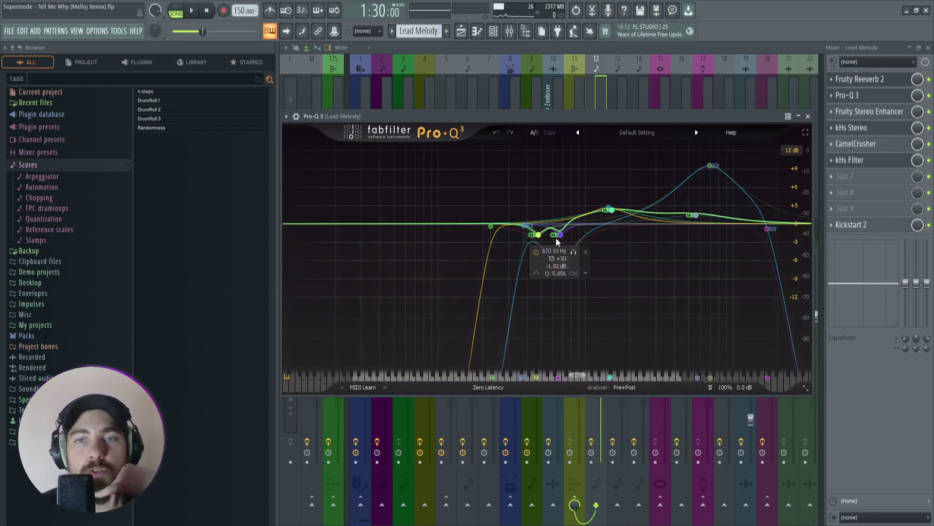
mouse_move(592, 261)
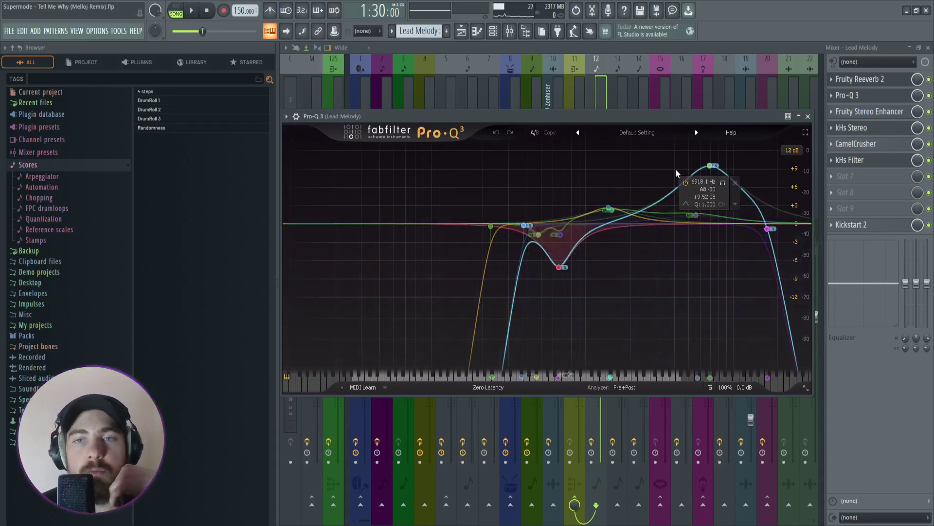
left_click(808, 116)
Open the Lead Melody track's Fruity Stereo Enhancer and kHs Stereo to examine their stereo separation and width settings.
left_click(860, 112)
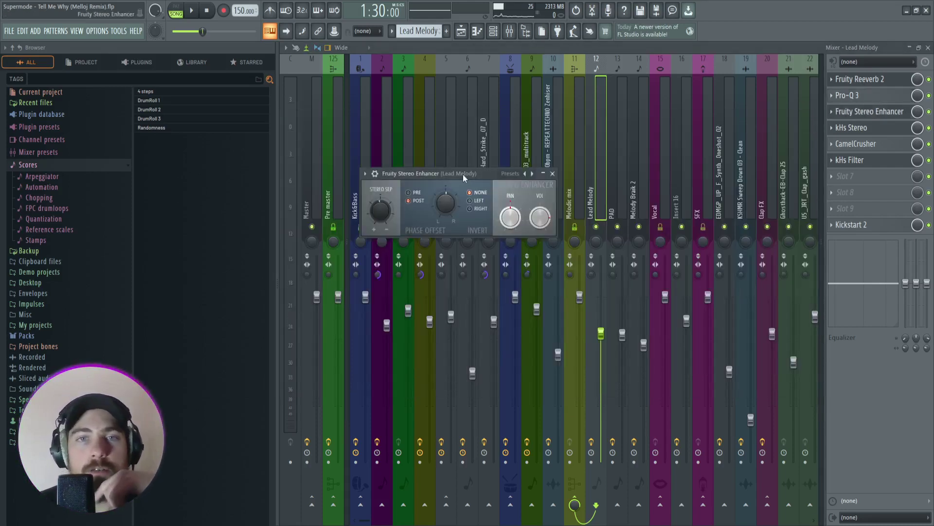
left_click_drag(462, 175, 503, 173)
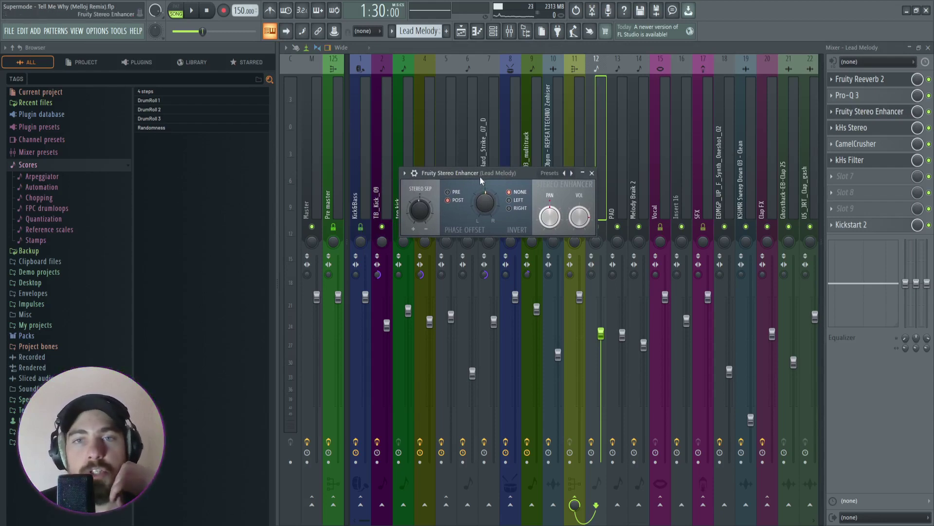
left_click_drag(480, 178, 524, 164)
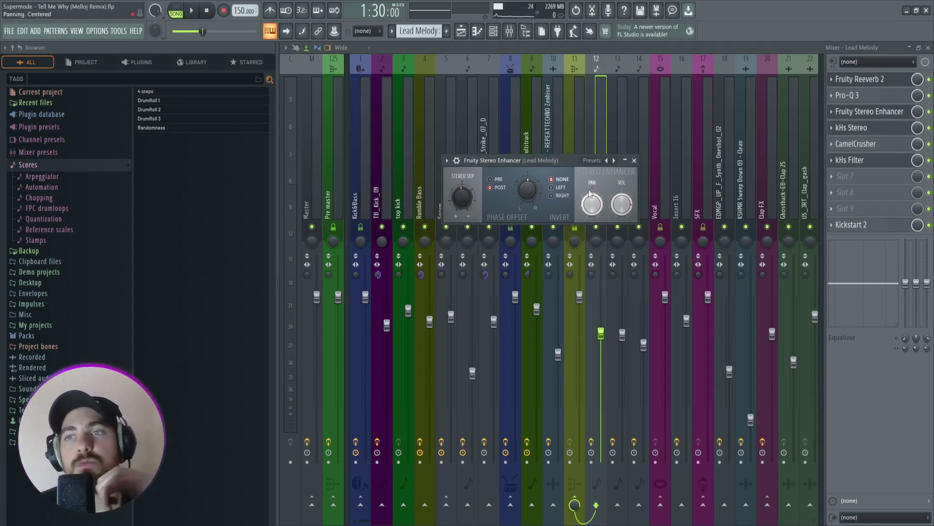
left_click(887, 129)
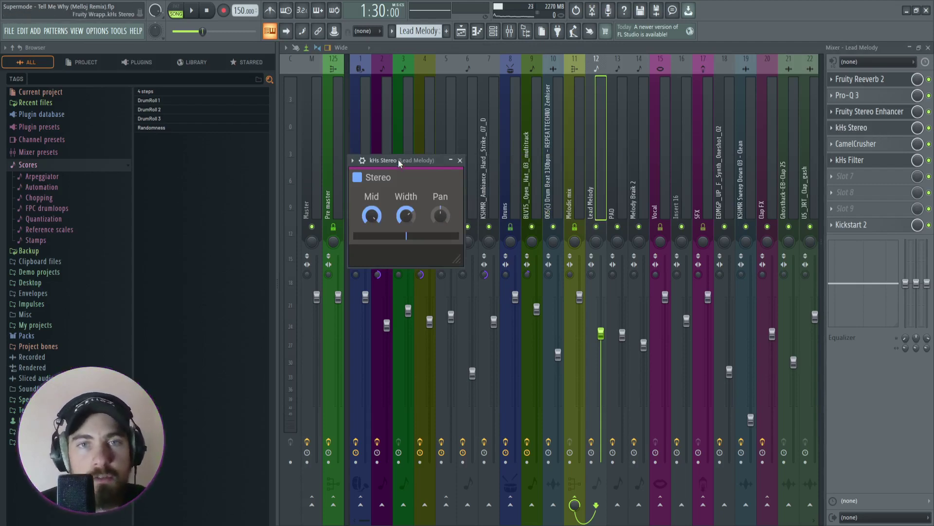
left_click_drag(398, 159, 479, 162)
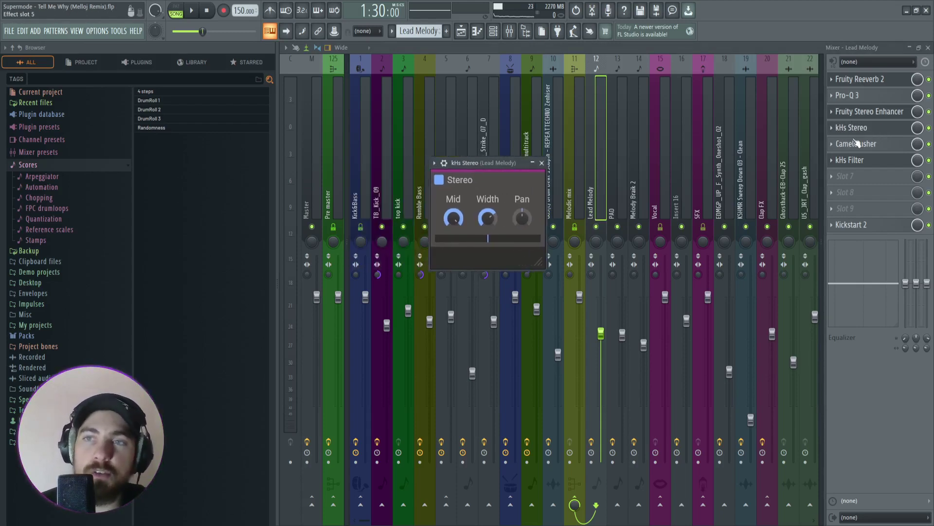
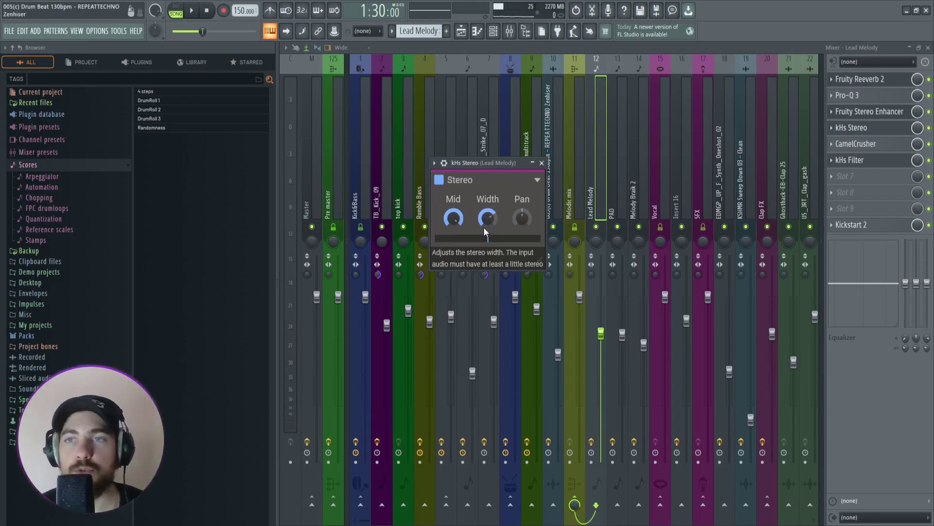
Open CamelCrusher on the Lead Melody track and examine its British Clean patch settings.
left_click(856, 147)
left_click_drag(647, 169, 549, 152)
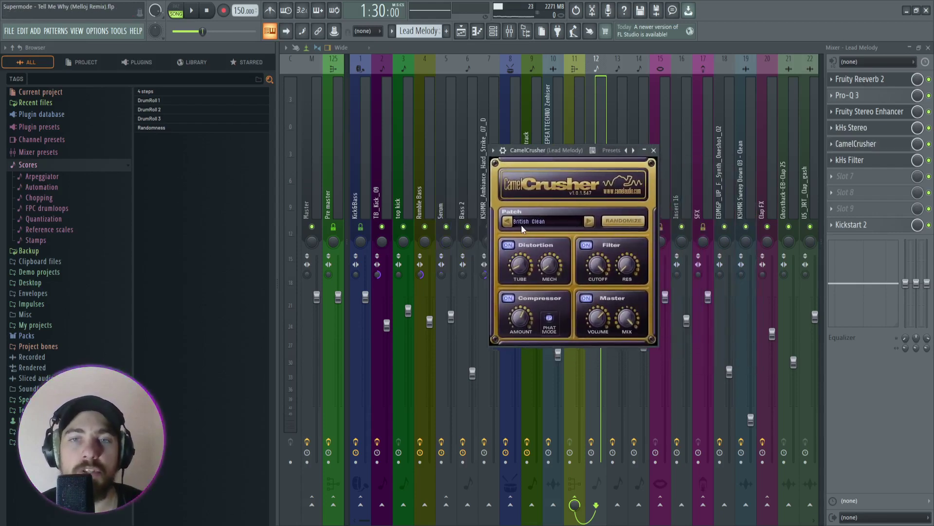
left_click_drag(568, 165, 497, 151)
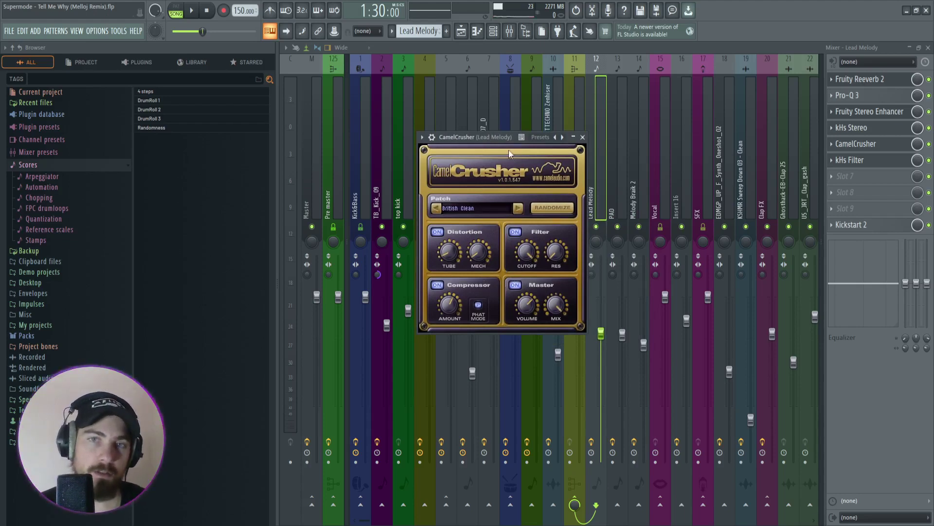
left_click_drag(496, 138, 539, 134)
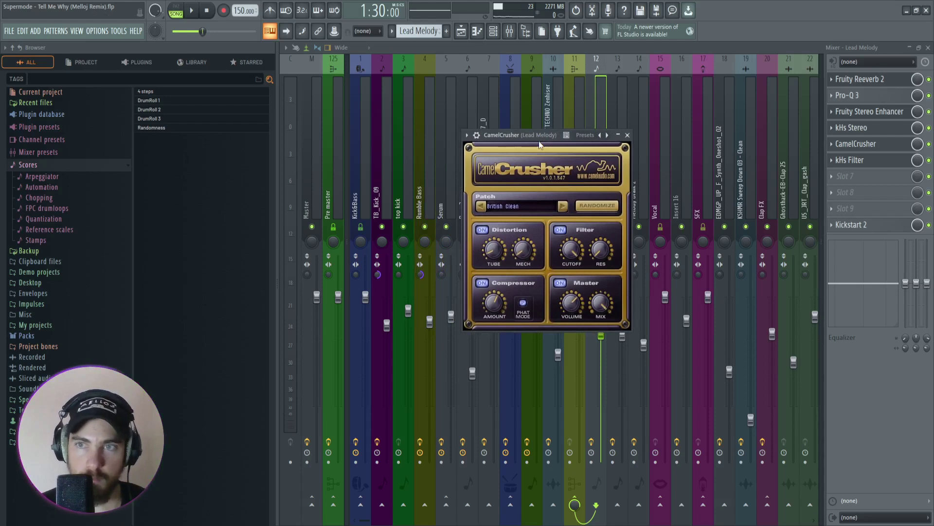
Open the Lead Melody track's kHs Filter and Kickstart 2, examine the sidechain ducking curve, and close the plugin.
left_click(873, 165)
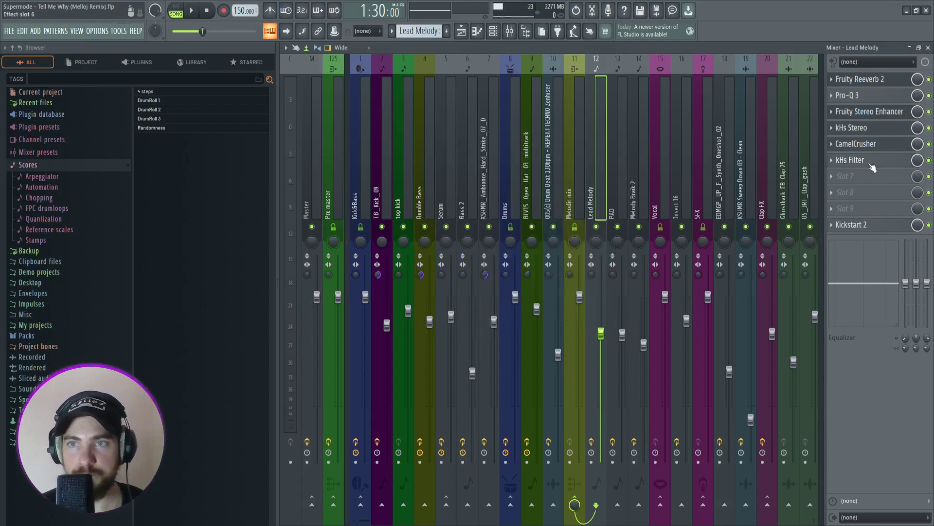
left_click_drag(423, 173, 551, 185)
left_click(861, 225)
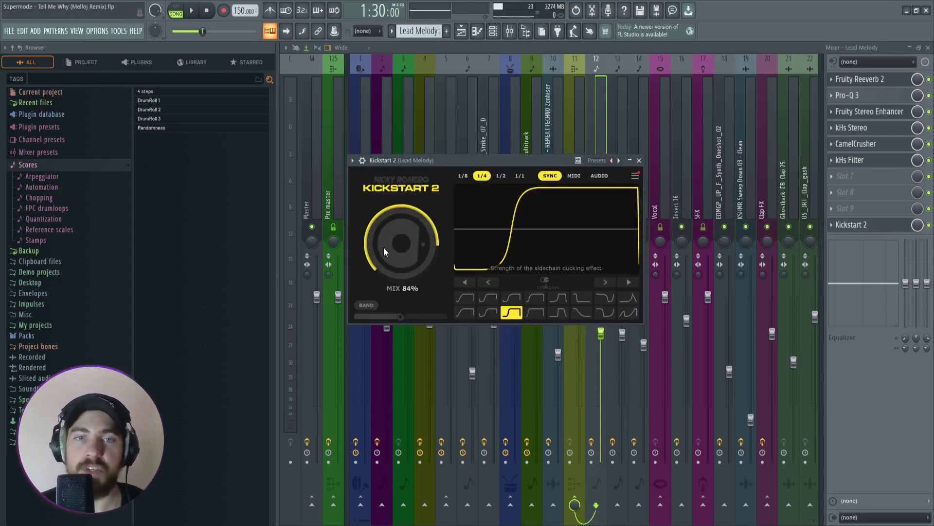
left_click(639, 160)
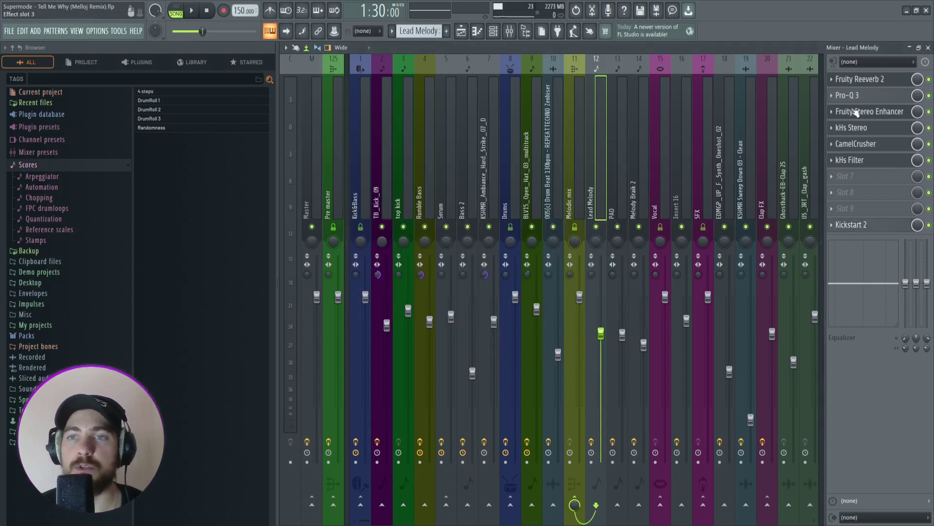
Return to the playlist, solo the PAD track, and play it from bar 59.
left_click(576, 199)
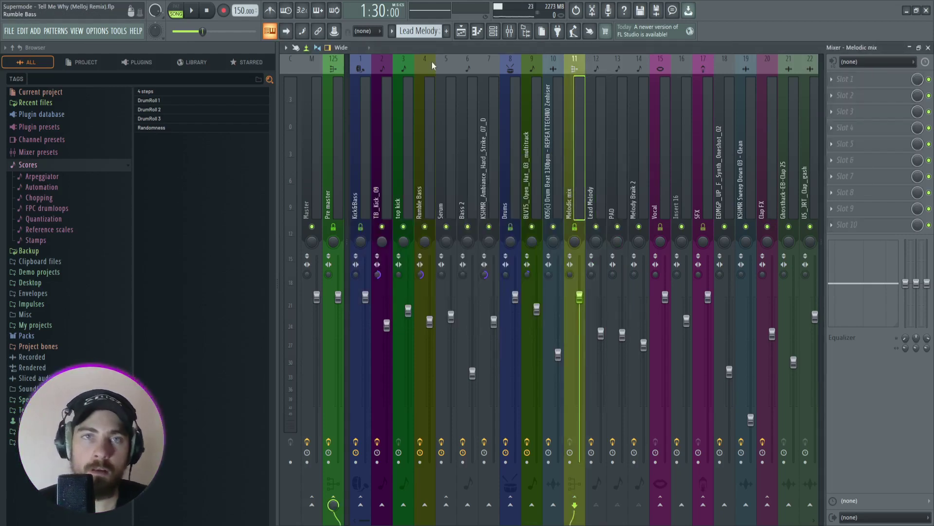
left_click(461, 32)
scroll(666, 81, "right", 5)
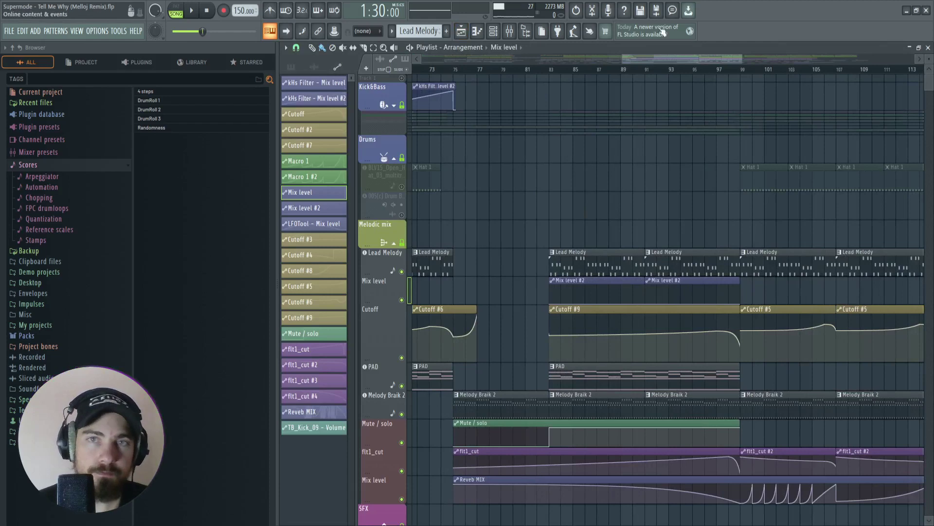
left_click_drag(679, 58, 611, 98)
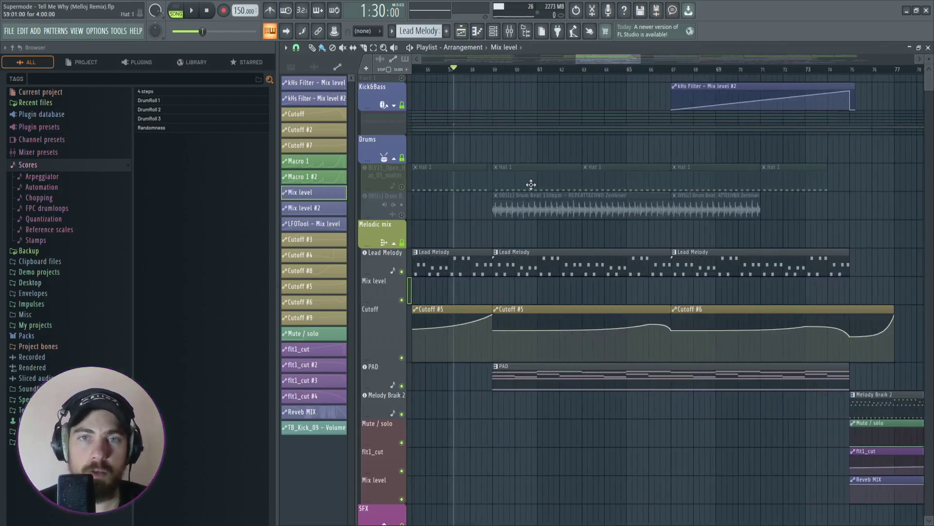
left_click(495, 71)
left_click(402, 385, "ctrl")
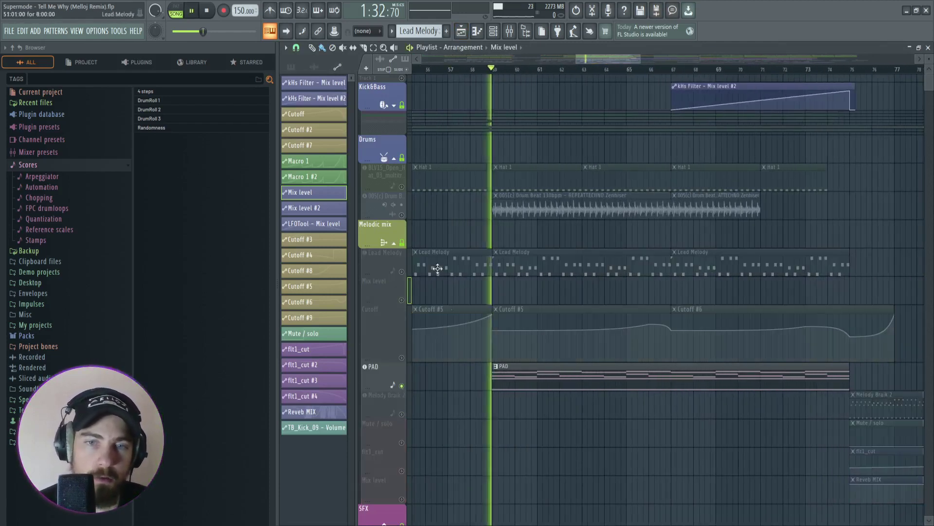
key("space")
Open the PAD pattern in the piano roll, stop playback, and examine its chord notes up close.
double_click(510, 375)
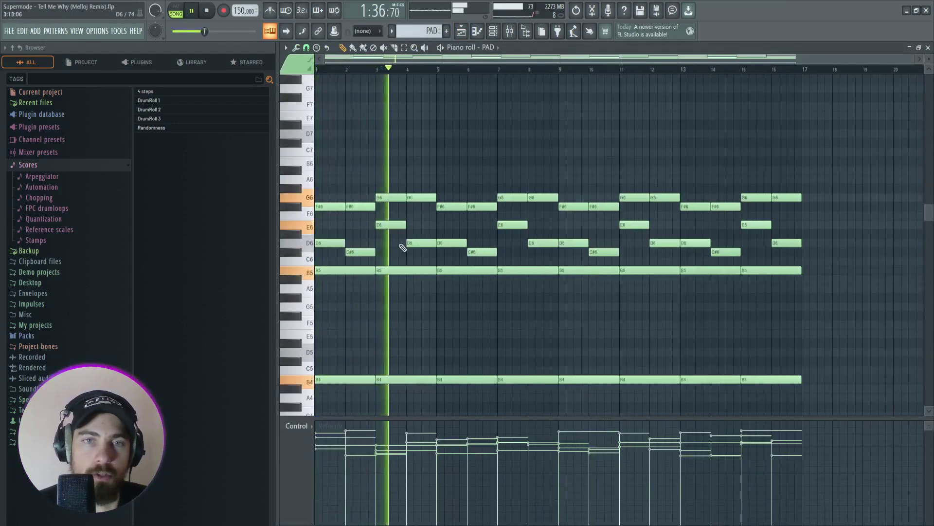
key("space")
scroll(366, 62, "up", 3)
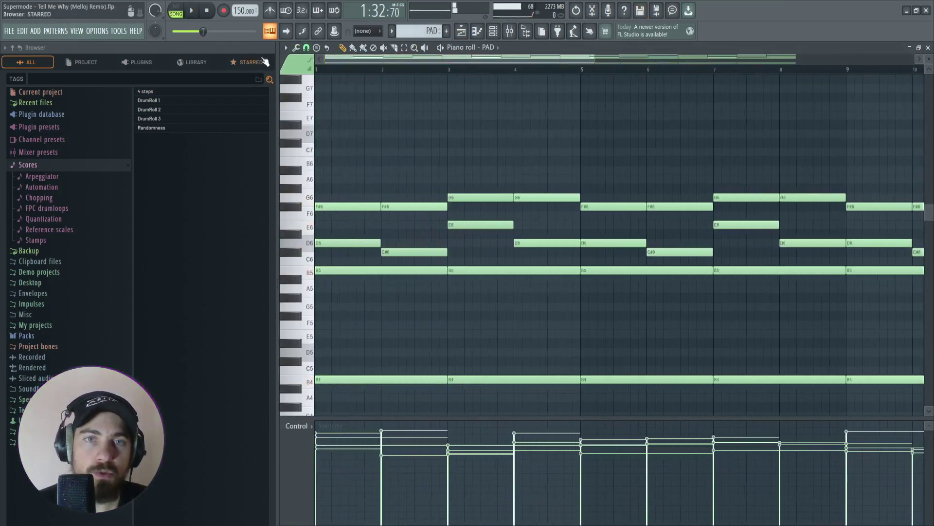
Examine the chord notes and velocities of the PAD pattern in the piano roll, and close it.
scroll(372, 209, "down", 3)
scroll(424, 183, "up", 2)
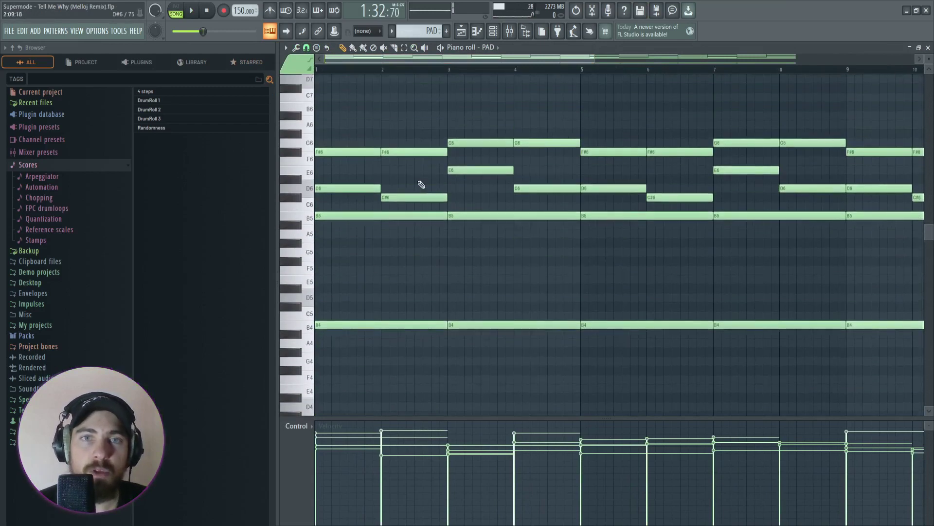
scroll(404, 189, "down", 2, "ctrl")
scroll(404, 189, "down", 1, "ctrl")
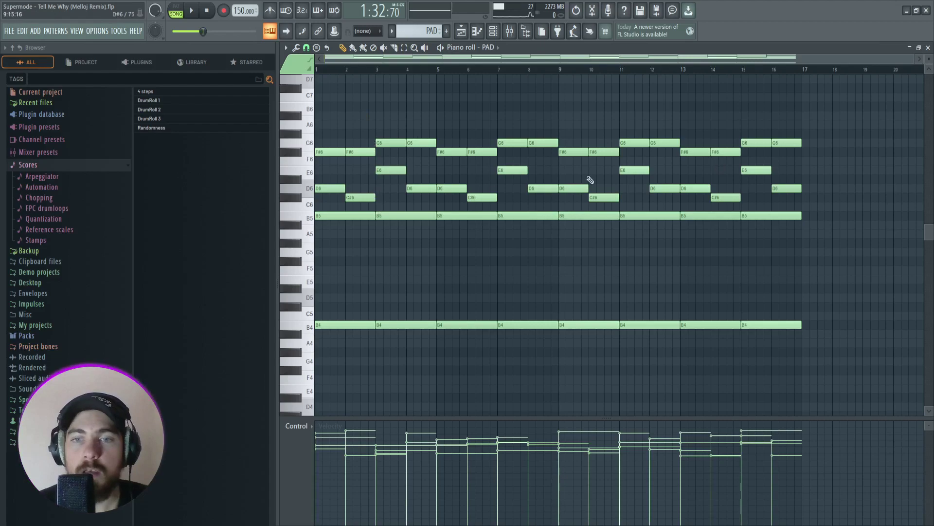
scroll(379, 428, "up", 4, "ctrl")
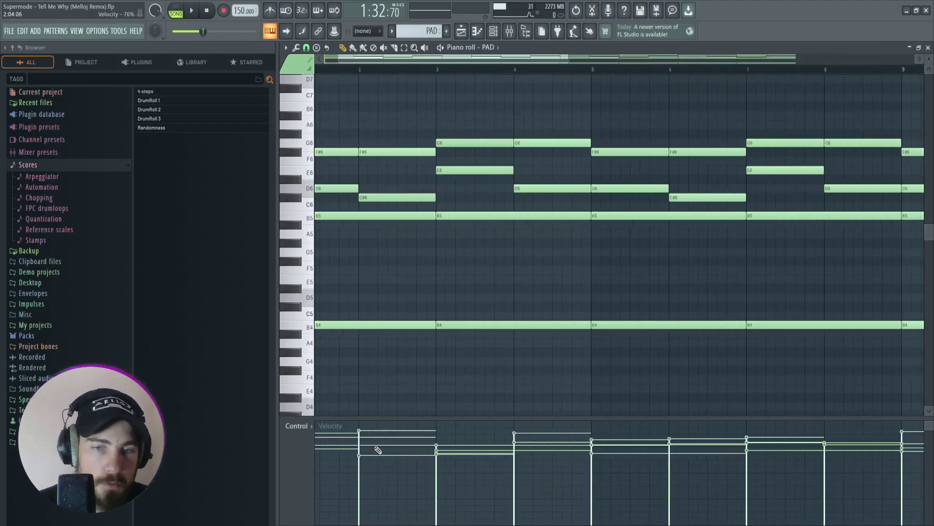
scroll(379, 450, "down", 3, "ctrl")
scroll(362, 443, "down", 1, "ctrl")
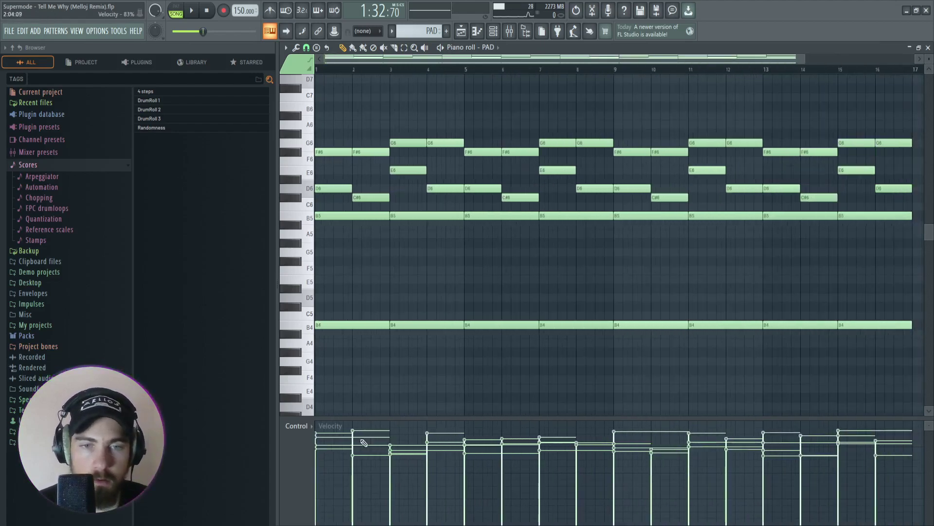
scroll(338, 292, "up", 2, "ctrl")
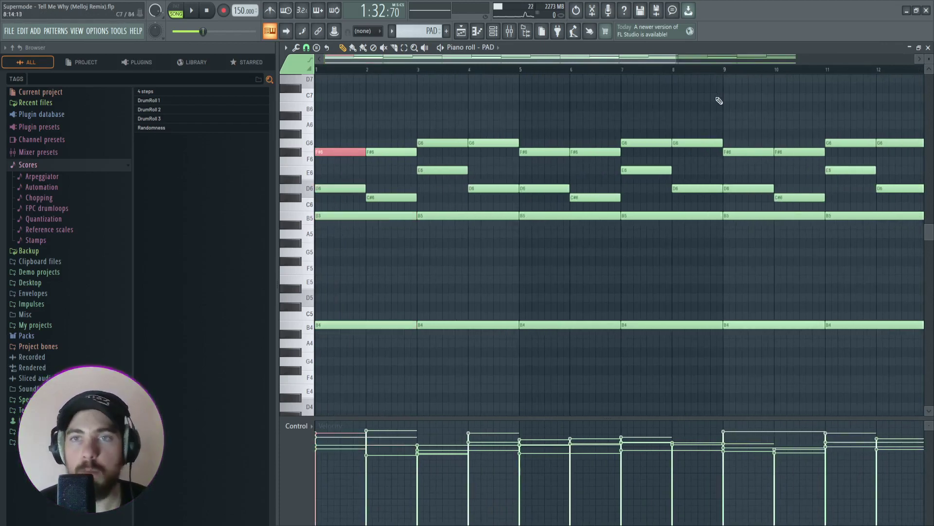
left_click(928, 48)
Open the Spire synth of the PAD track, look over its settings and close it.
scroll(567, 285, "up", 2)
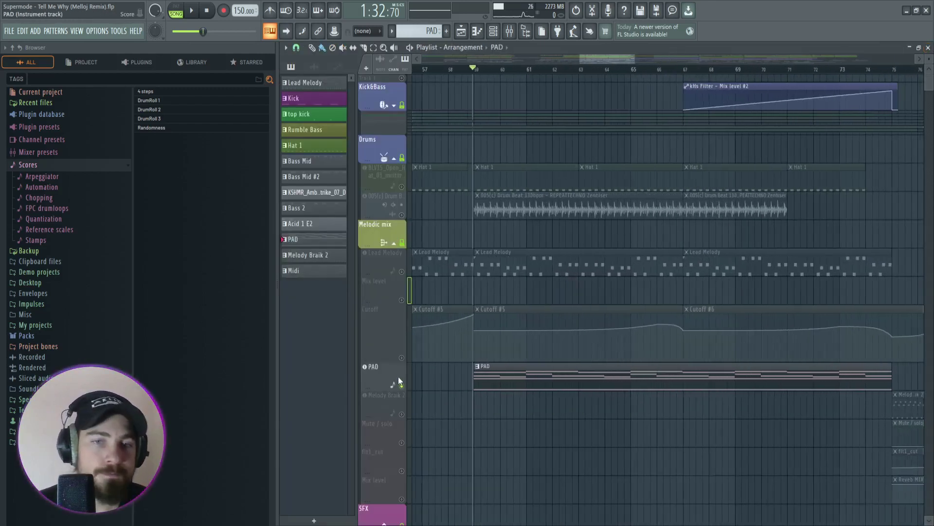
left_click(373, 374)
left_click_drag(512, 110, 545, 121)
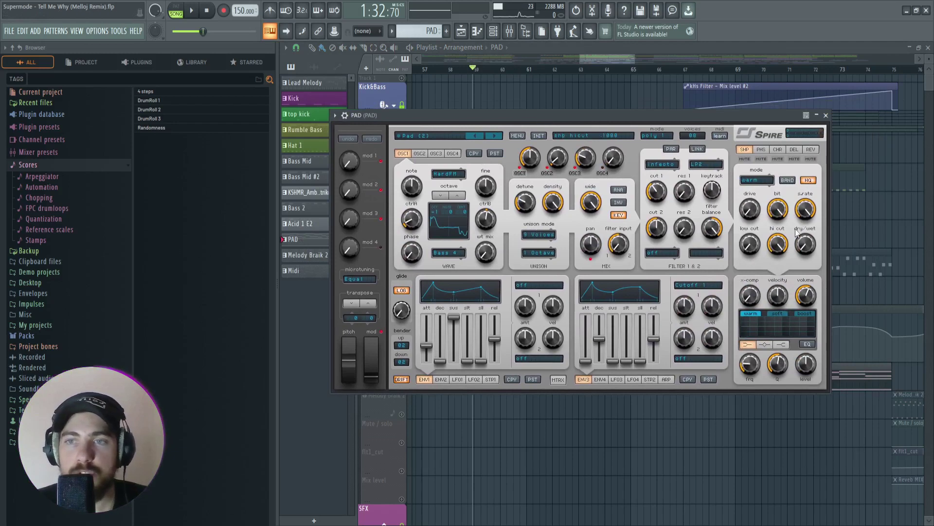
left_click_drag(597, 115, 633, 142)
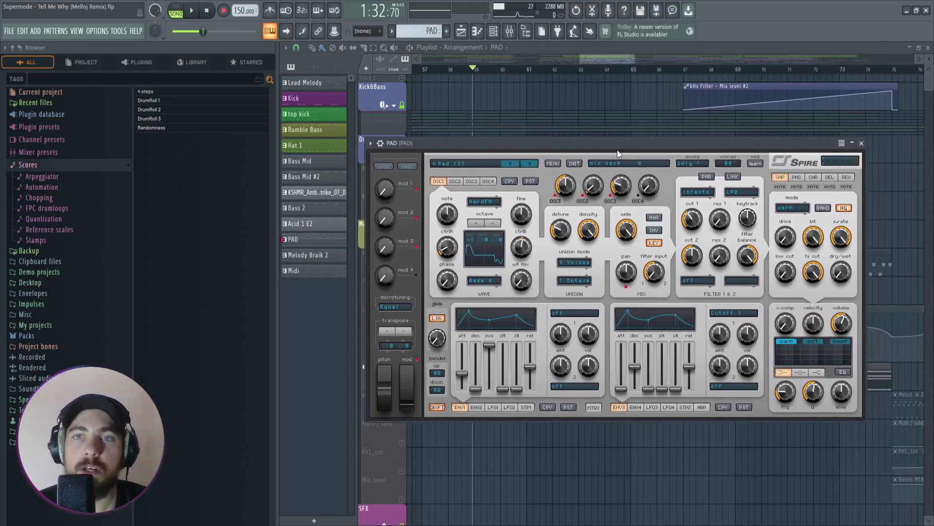
left_click(601, 63)
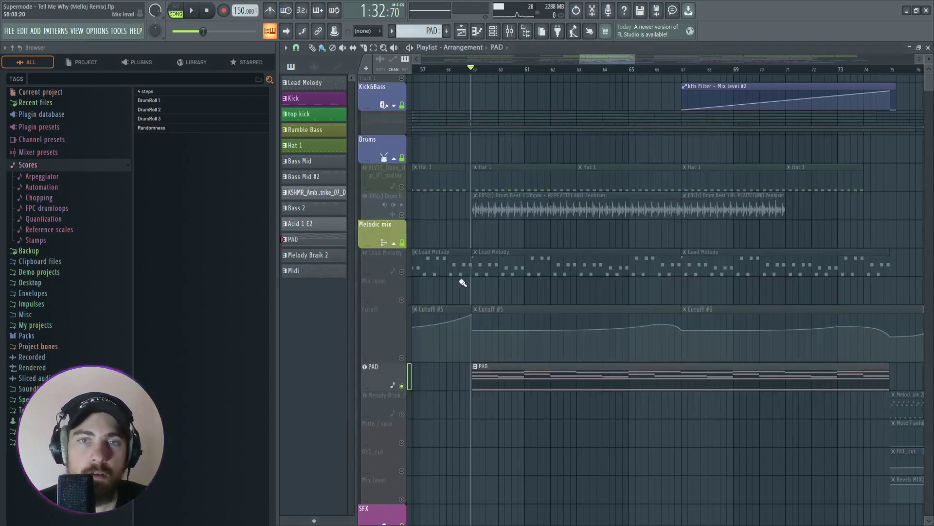
Open the Lead Melody track's Spire preset browser to inspect the Pluck - Thesis preset in the Zenhiser Trance folder.
left_click(383, 261)
left_click_drag(477, 124, 501, 185)
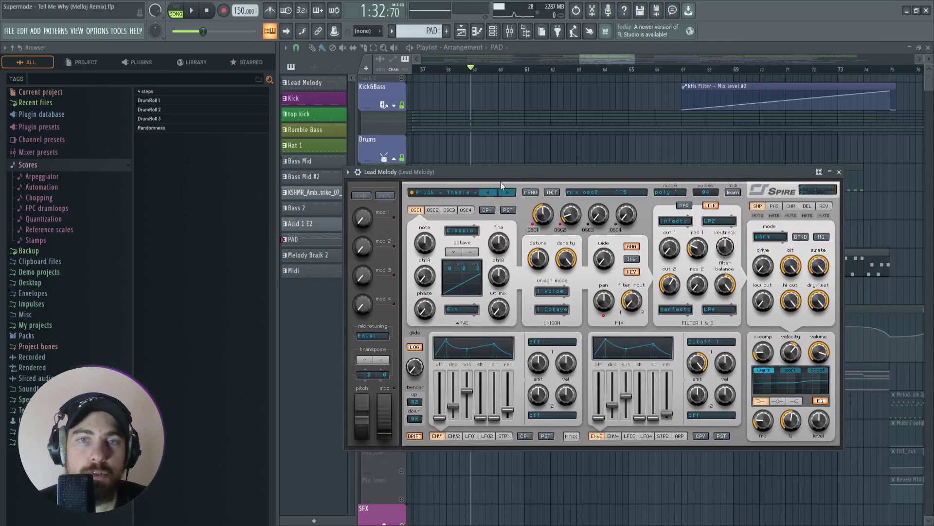
left_click(445, 193)
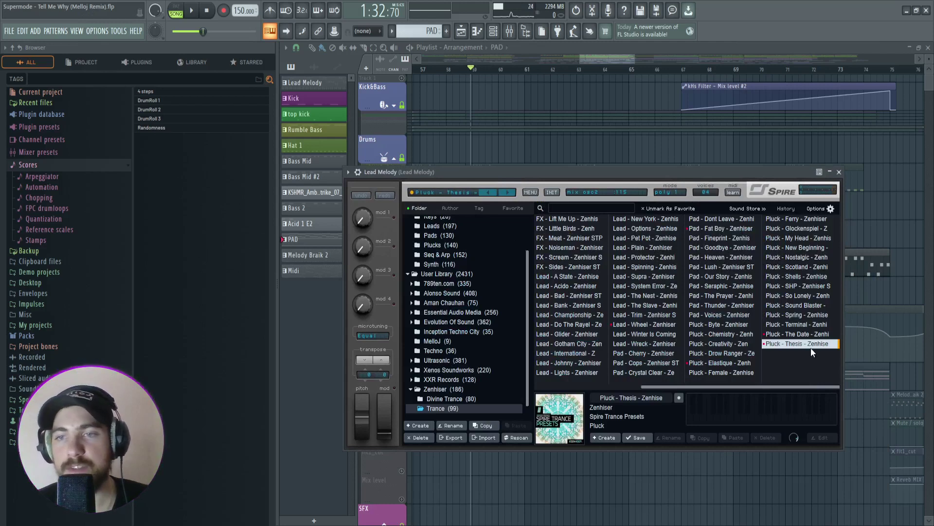
scroll(456, 405, "down", 1)
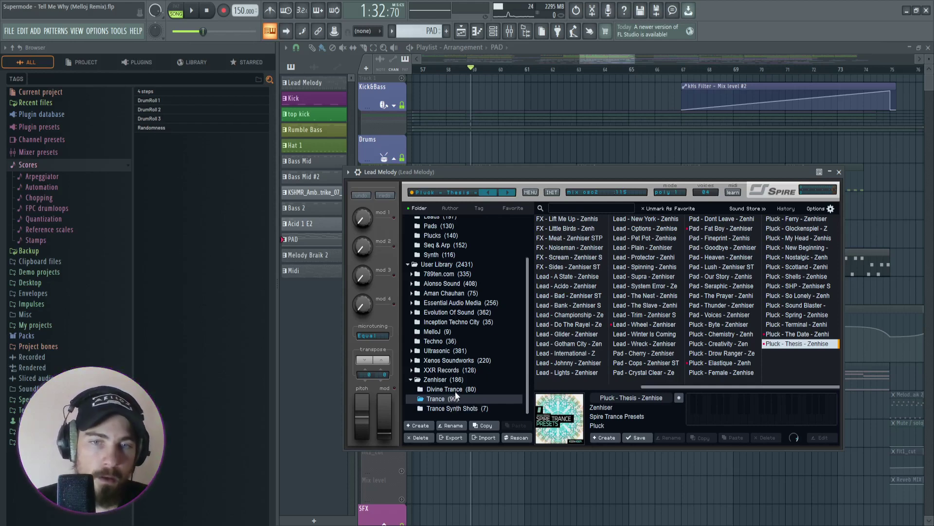
left_click(839, 172)
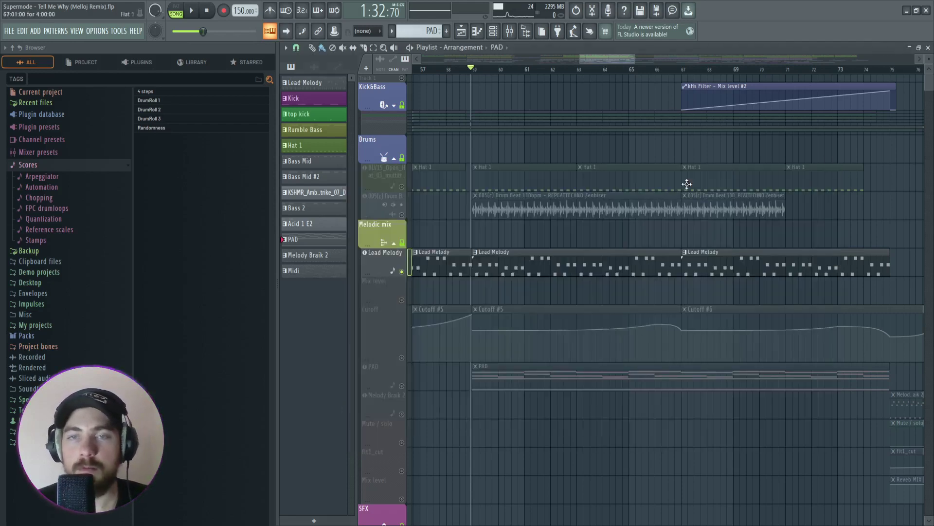
Compare the reverb and delay effect settings in the Lead Melody track's Spire synth, and close the synth.
scroll(584, 252, "down", 2)
scroll(582, 251, "up", 2)
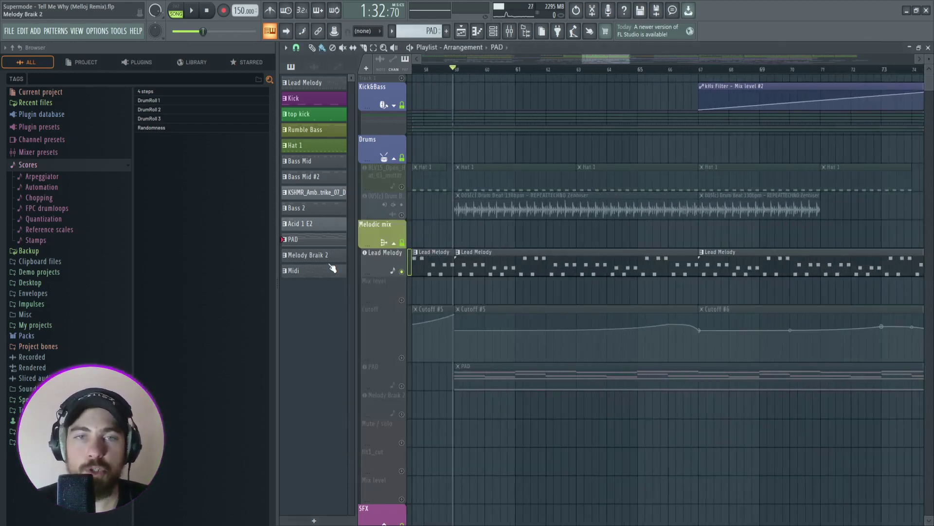
left_click(366, 259)
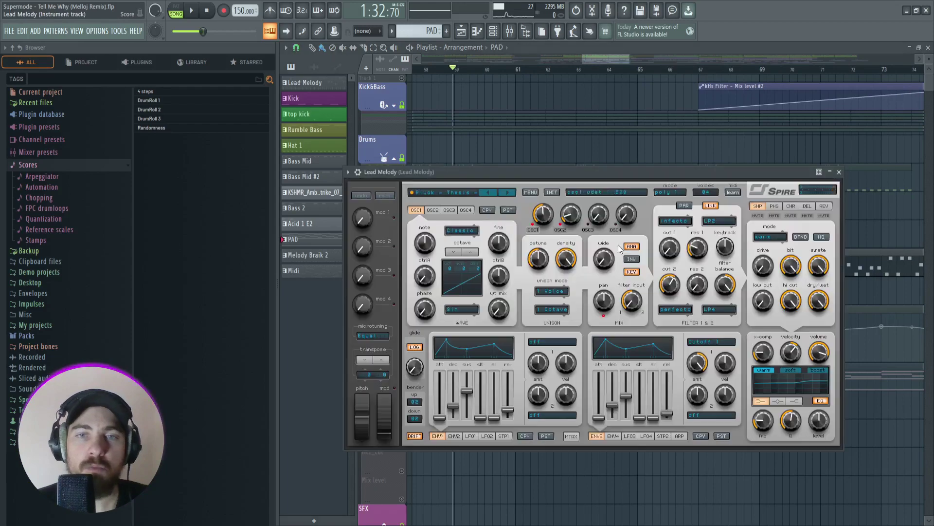
left_click(824, 206)
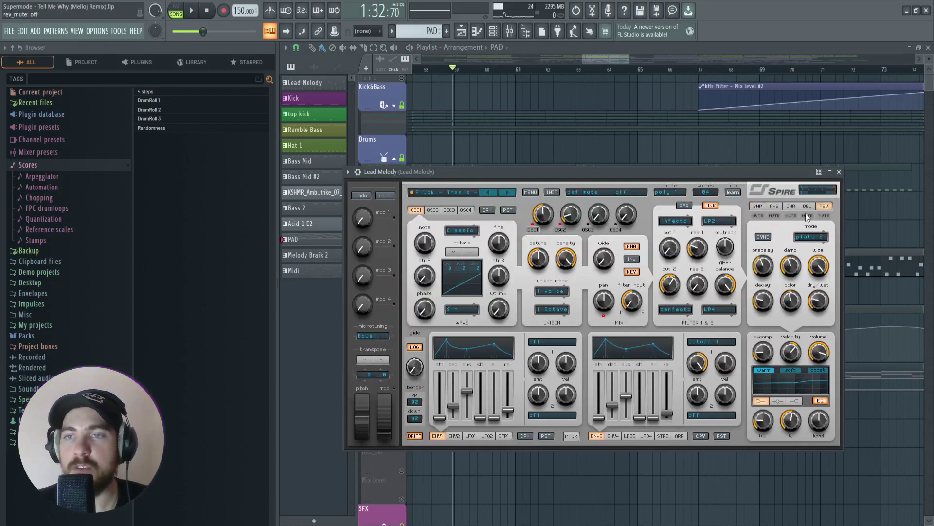
left_click(808, 206)
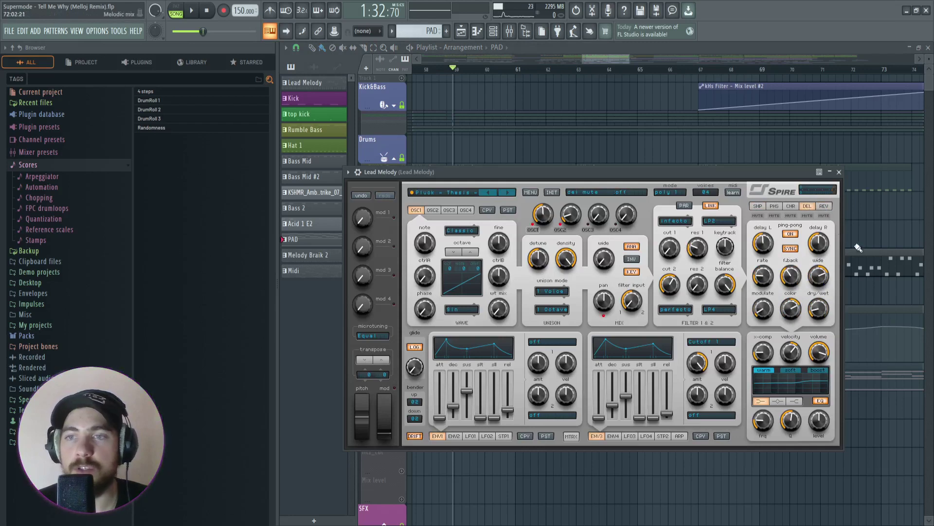
left_click(826, 207)
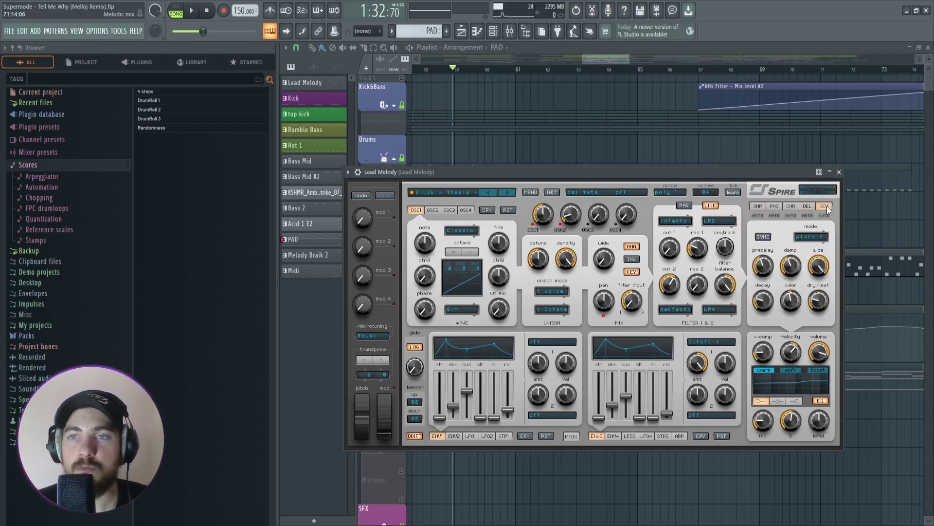
left_click(806, 206)
left_click(825, 206)
left_click(806, 206)
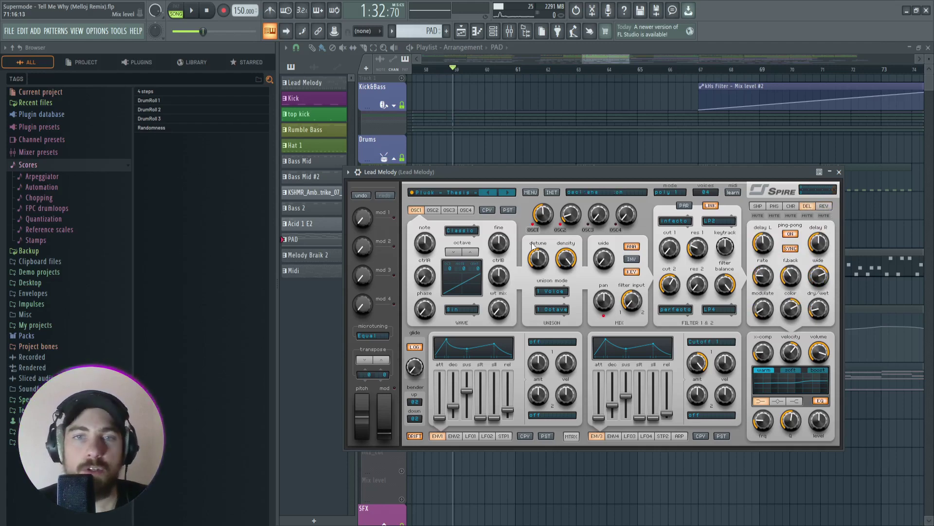
left_click(839, 172)
Place the playback position at bar 75 of the playlist, where the first Melody Braik 2 clip starts.
scroll(427, 266, "down", 1)
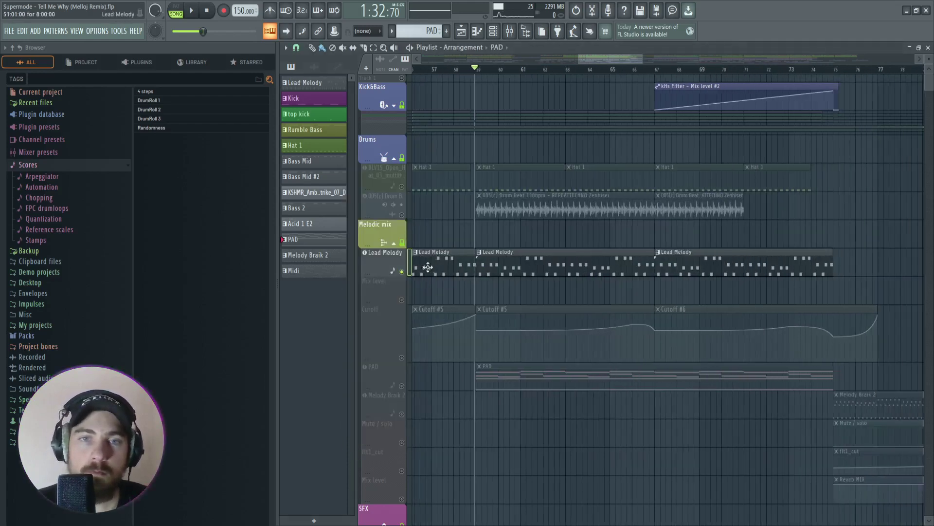
scroll(402, 271, "down", 3)
scroll(665, 276, "down", 3)
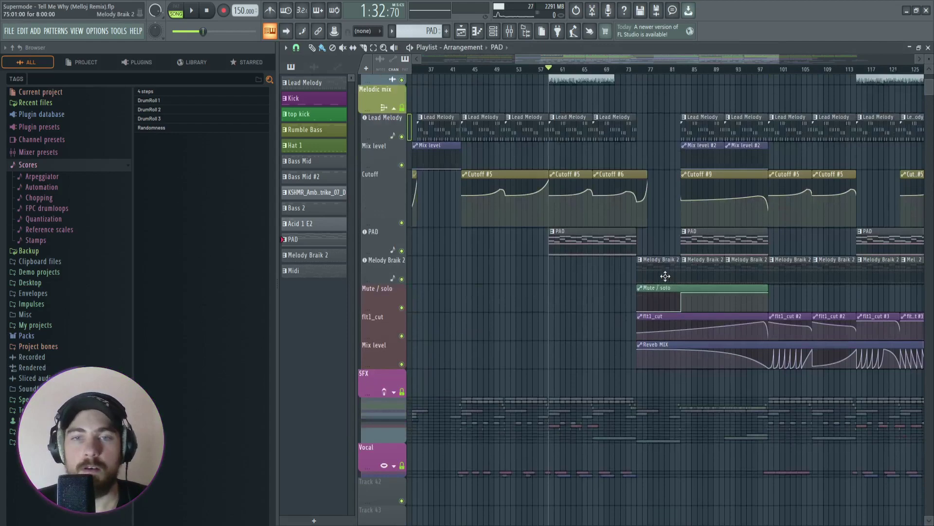
scroll(681, 262, "down", 3)
scroll(552, 178, "up", 6)
scroll(530, 191, "down", 2)
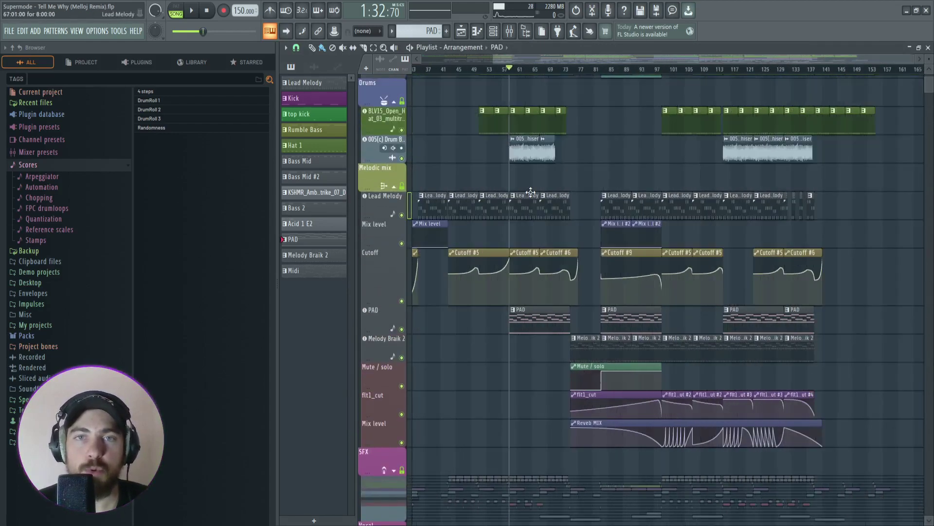
scroll(531, 191, "up", 2)
scroll(740, 225, "up", 5)
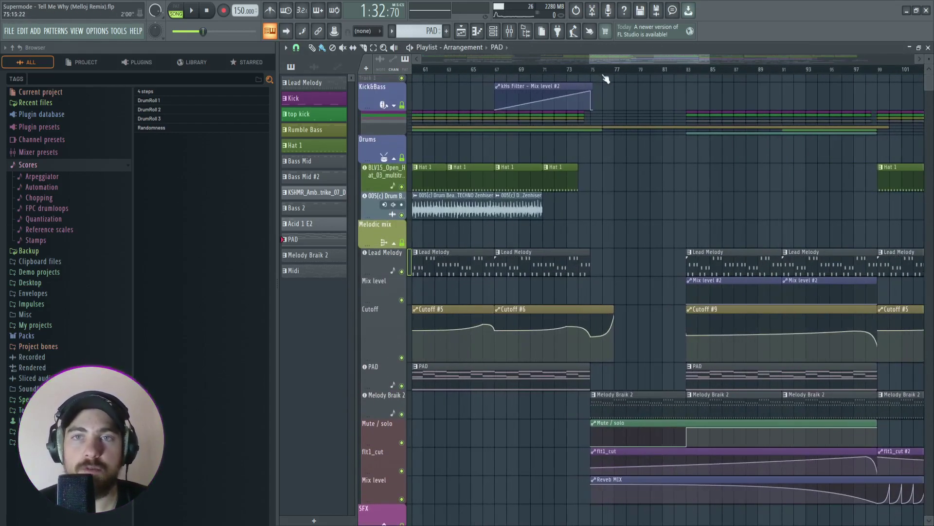
left_click(606, 79)
scroll(606, 78, "up", 4)
left_click(471, 73)
scroll(706, 141, "down", 3)
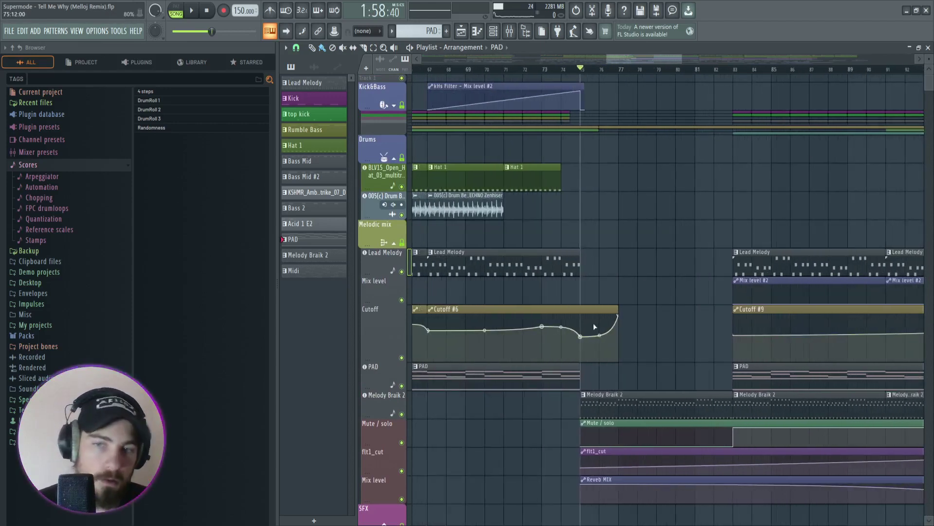
Solo the Melody Braik 2 track in the playlist.
scroll(667, 339, "up", 3)
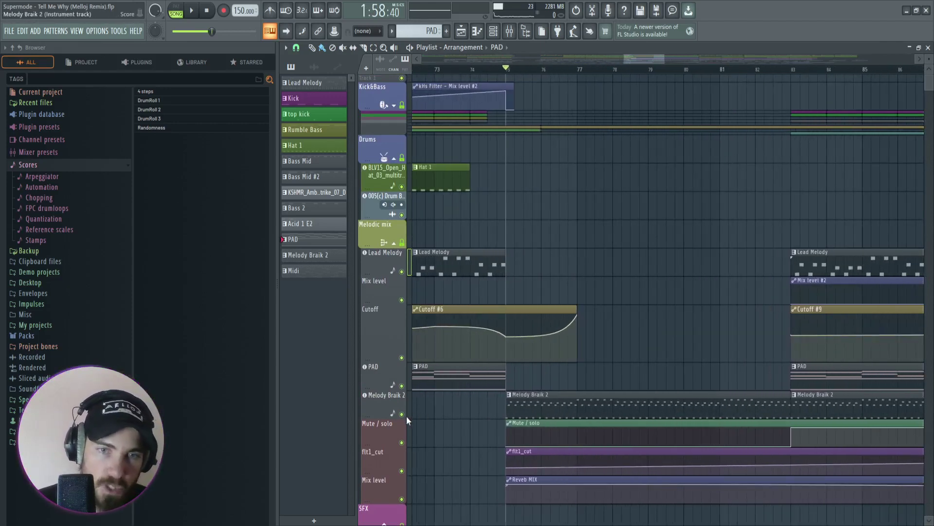
right_click(402, 413)
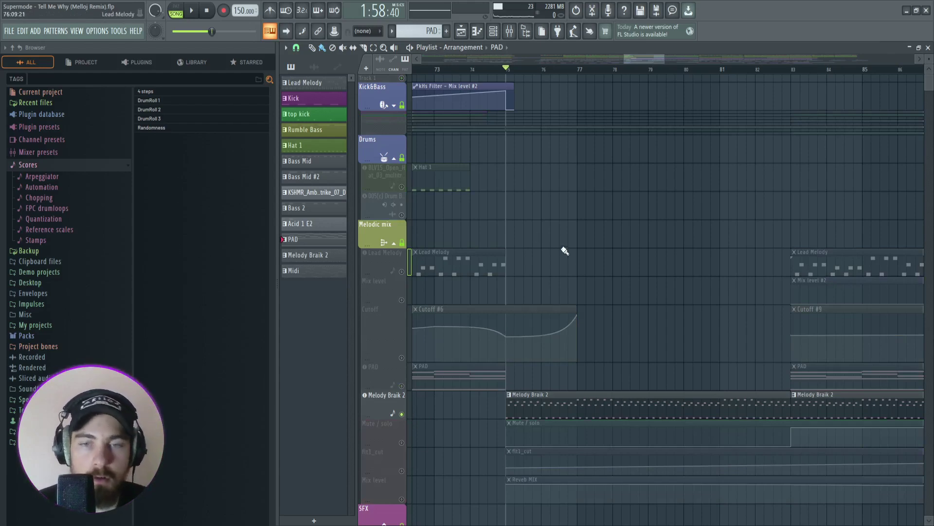
scroll(558, 267, "down", 4)
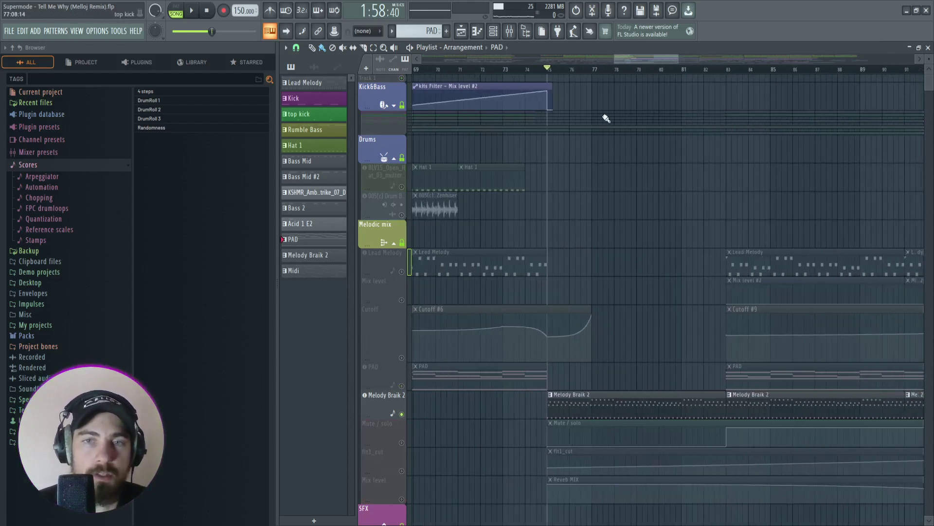
Examine the notes of the PAD pattern and the Melody Braik 2 pattern in the piano roll.
scroll(642, 69, "up", 2)
double_click(524, 370)
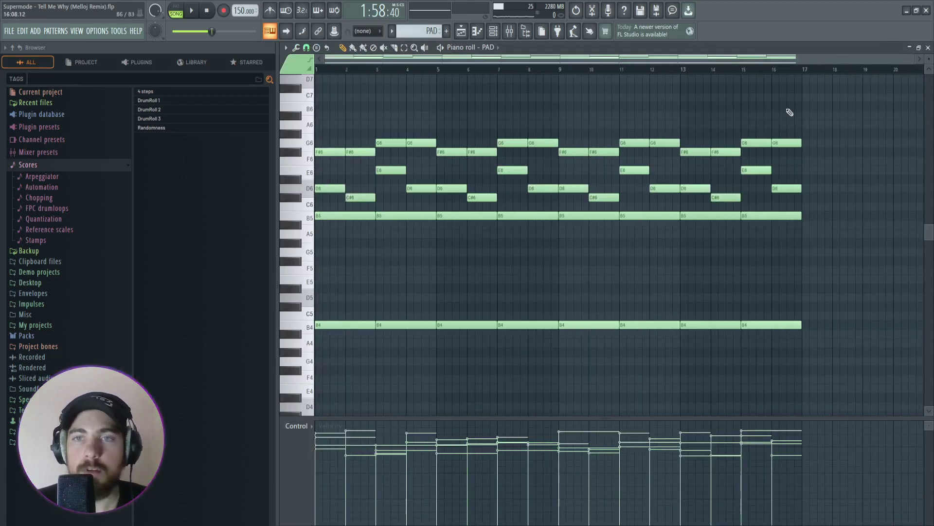
left_click(928, 47)
scroll(662, 69, "up", 3)
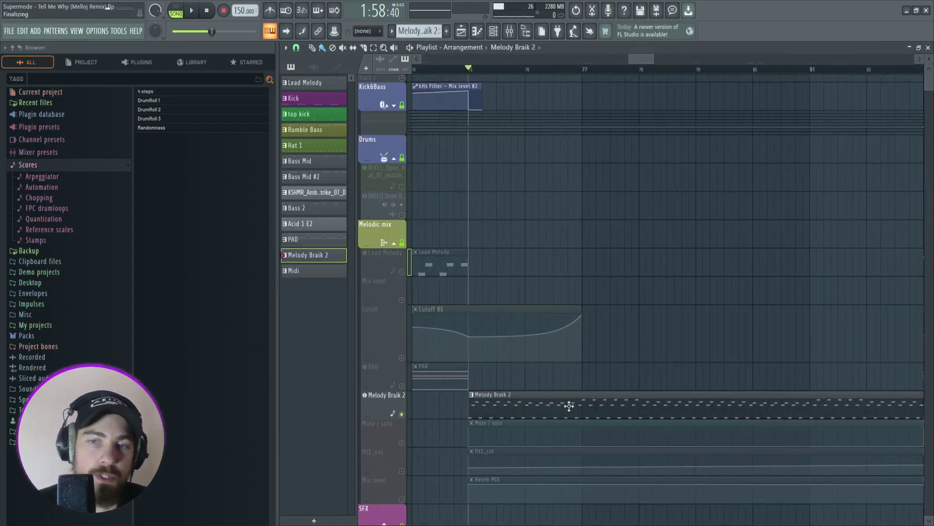
double_click(623, 407)
scroll(555, 71, "up", 4)
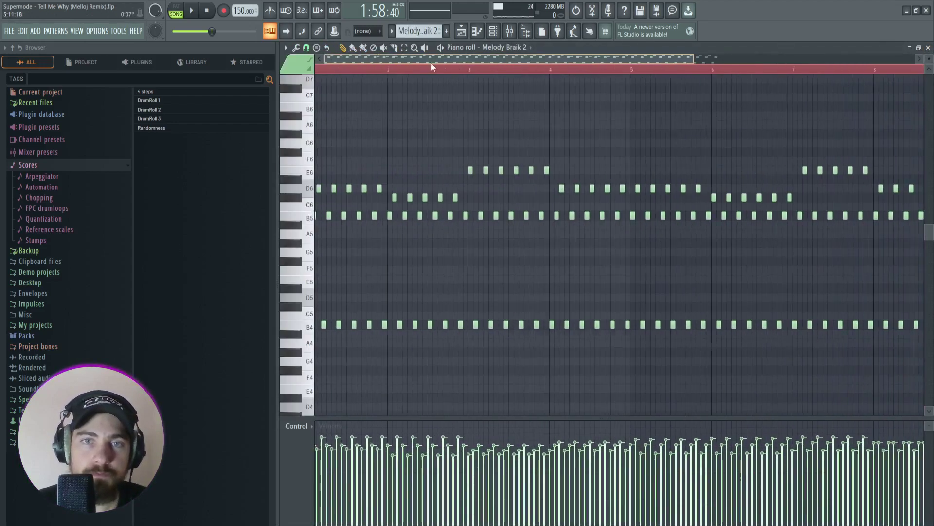
scroll(399, 69, "up", 2)
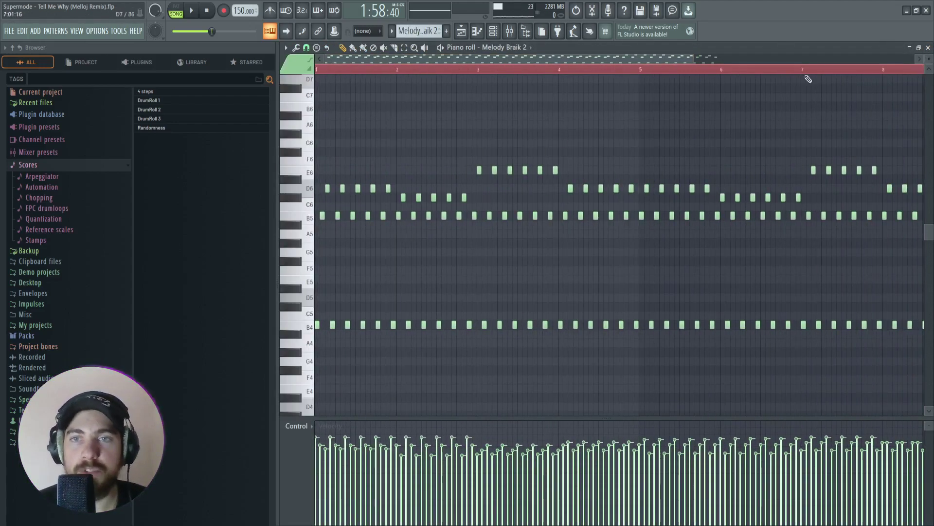
left_click(928, 48)
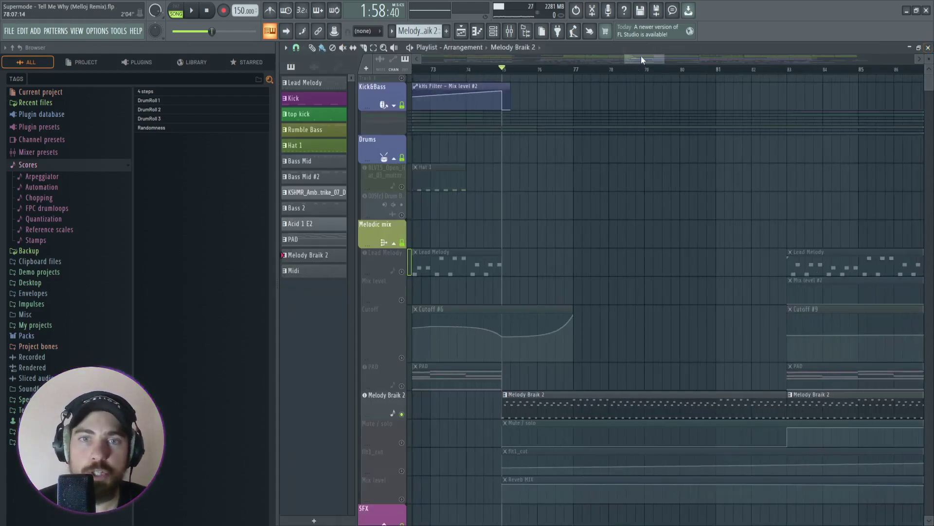
Select all chord notes of the PAD pattern in the piano roll and arpeggiate them.
scroll(640, 64, "down", 3)
double_click(476, 378)
left_click_drag(810, 122, 140, 346)
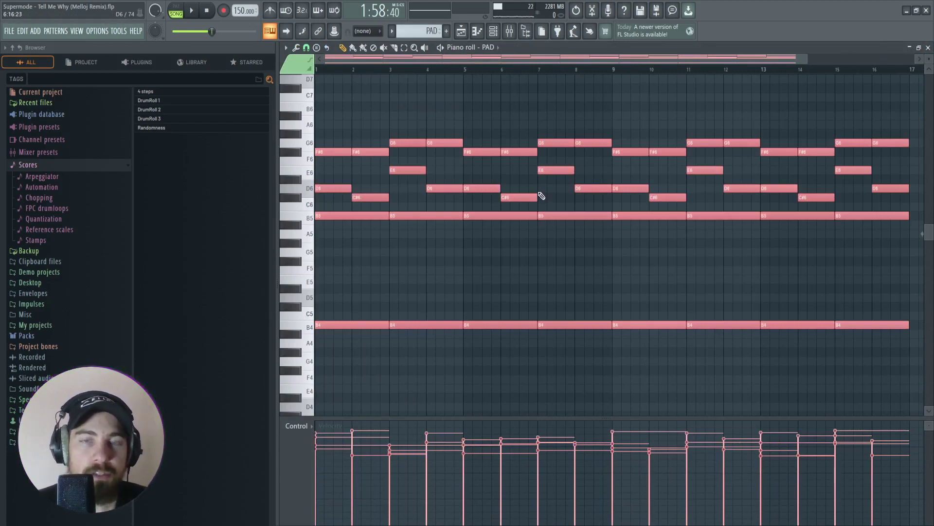
key("ctrl+shift+u")
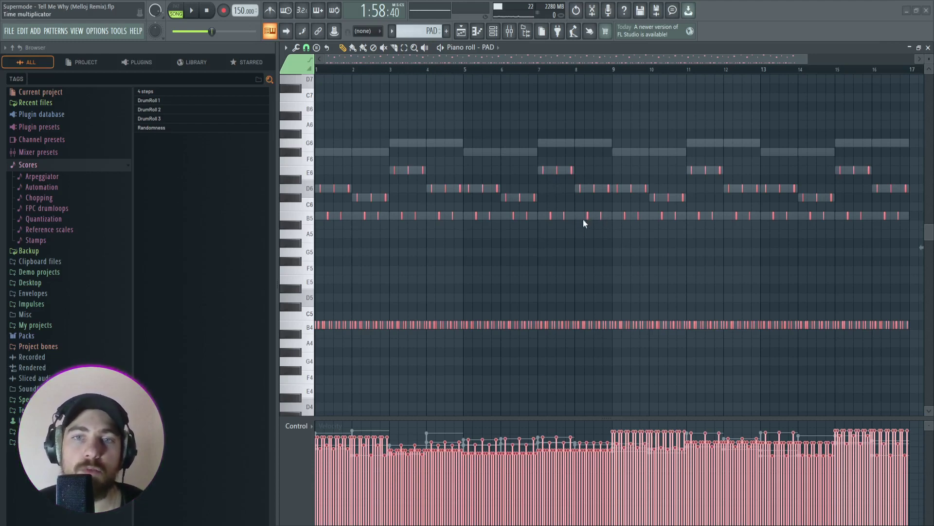
Try a longer time multiplier for the arpeggio on the selected PAD chord notes.
scroll(584, 222, "up", 1)
key("ctrl+u")
key("ctrl+u")
key("ctrl+u")
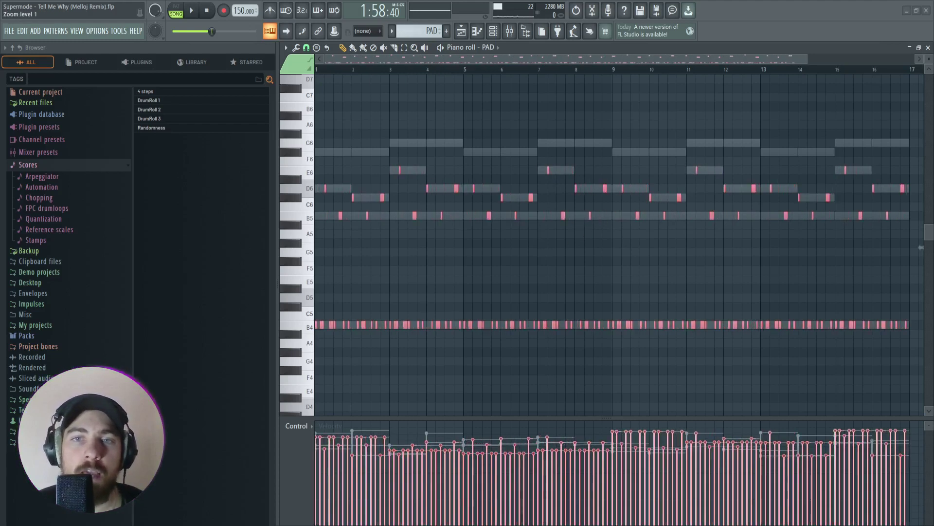
key("ctrl+z")
key("ctrl+z")
key("ctrl+z")
key("ctrl+u")
key("ctrl+u")
key("ctrl+u")
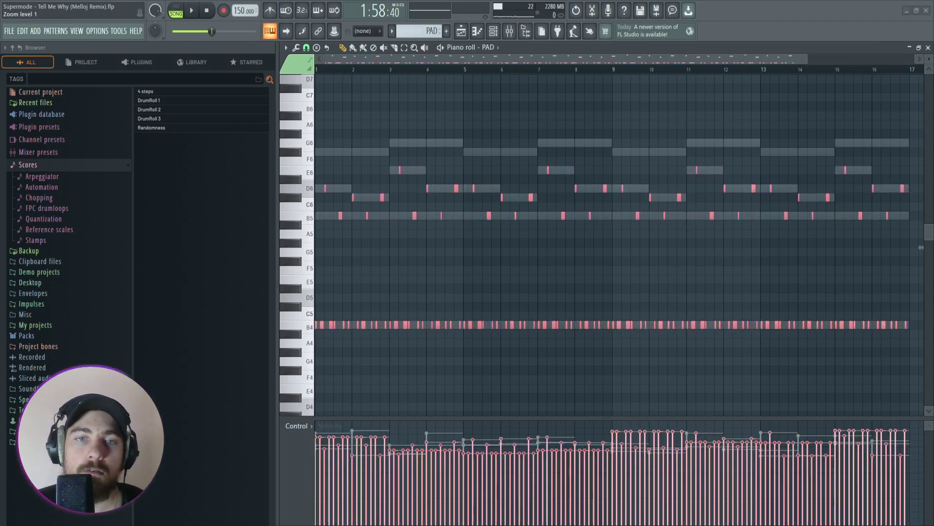
key("ctrl+z")
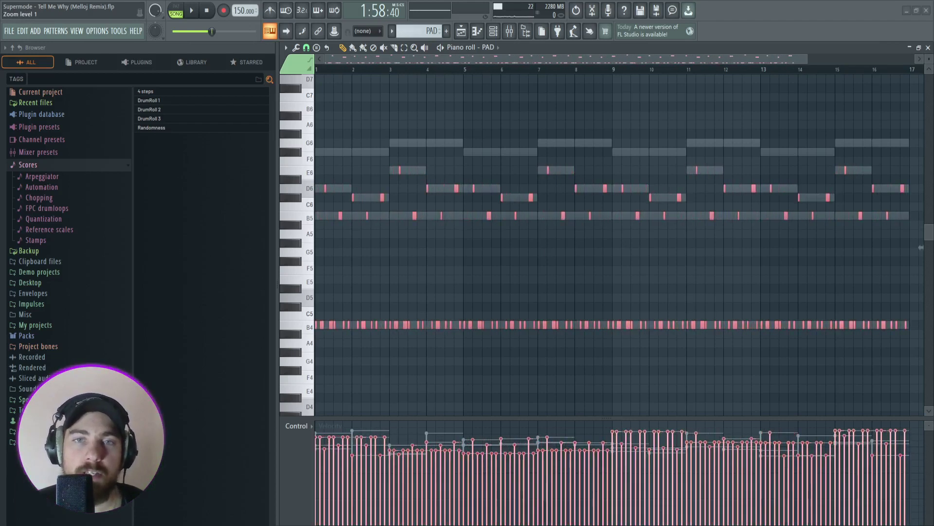
key("ctrl+z")
key("ctrl+u")
key("ctrl+z")
key("ctrl+u")
key("ctrl+z")
key("ctrl+u")
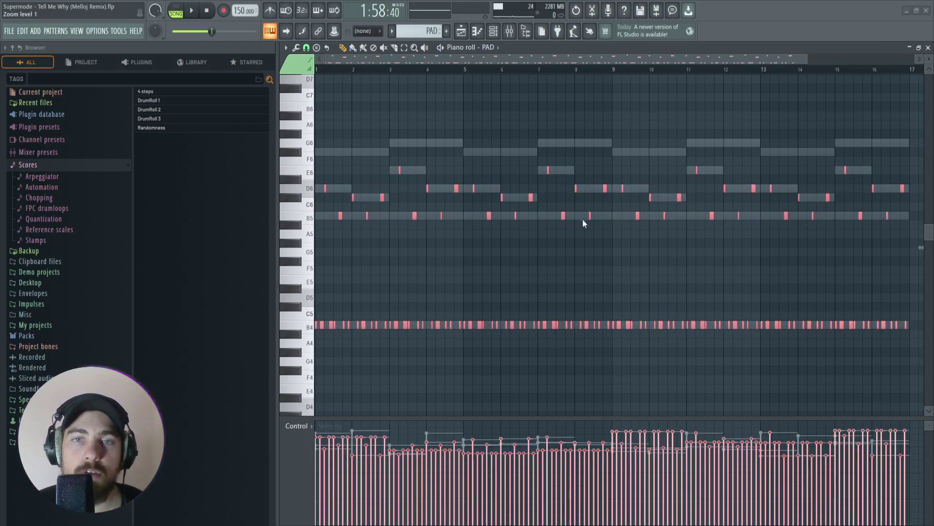
Try wider octave ranges for the arpeggiated PAD notes.
key("ctrl+u")
key("ctrl+u")
key("ctrl+u")
key("ctrl+z")
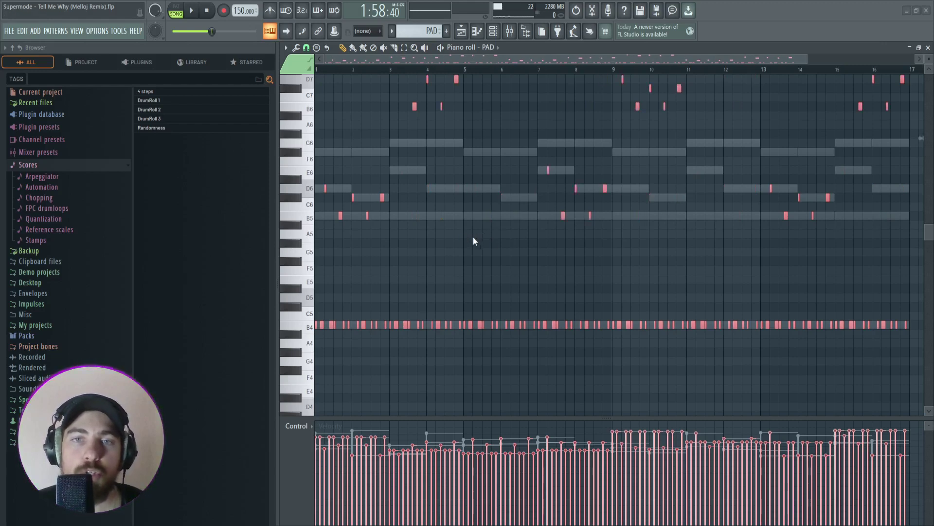
key("ctrl+u")
key("ctrl+u")
key("ctrl+u")
key("ctrl+u")
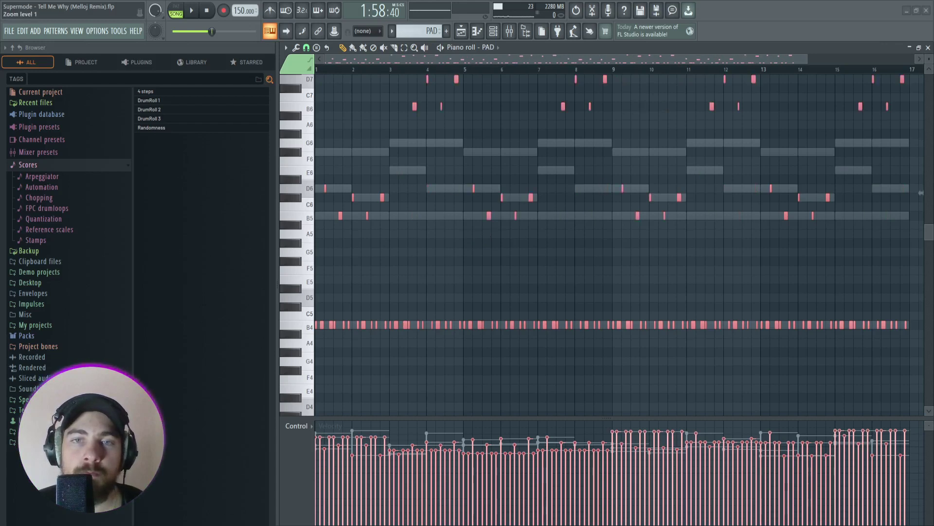
key("ctrl+u")
key("ctrl+u")
key("ctrl+u")
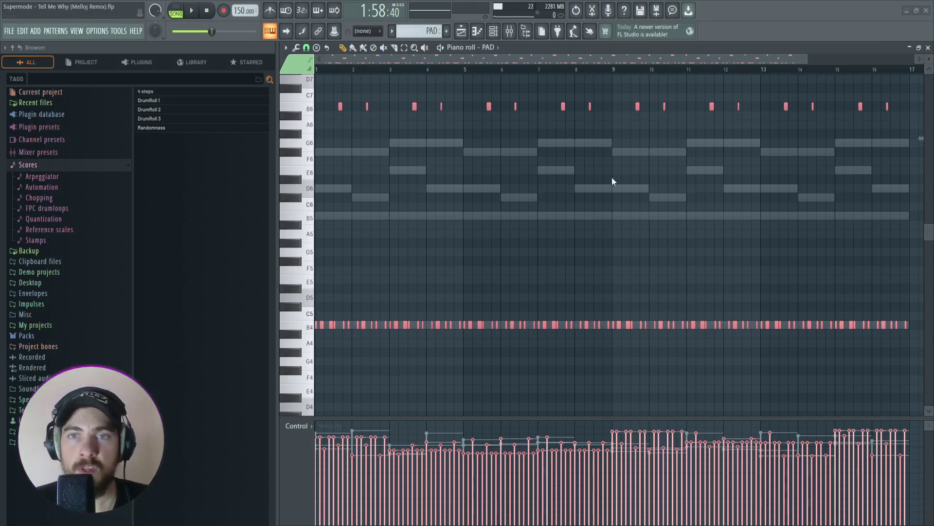
Undo the arpeggio on the PAD chords and return to the playlist.
key("ctrl+z")
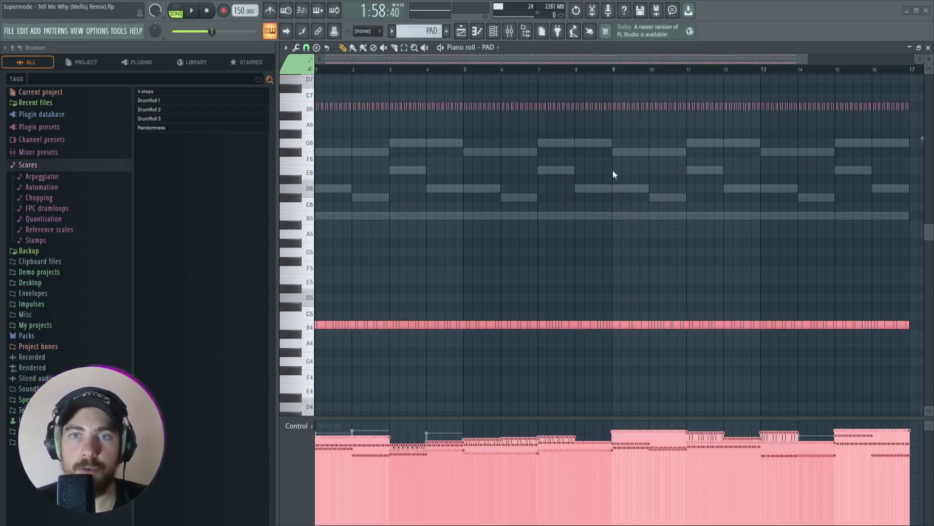
key("ctrl+z")
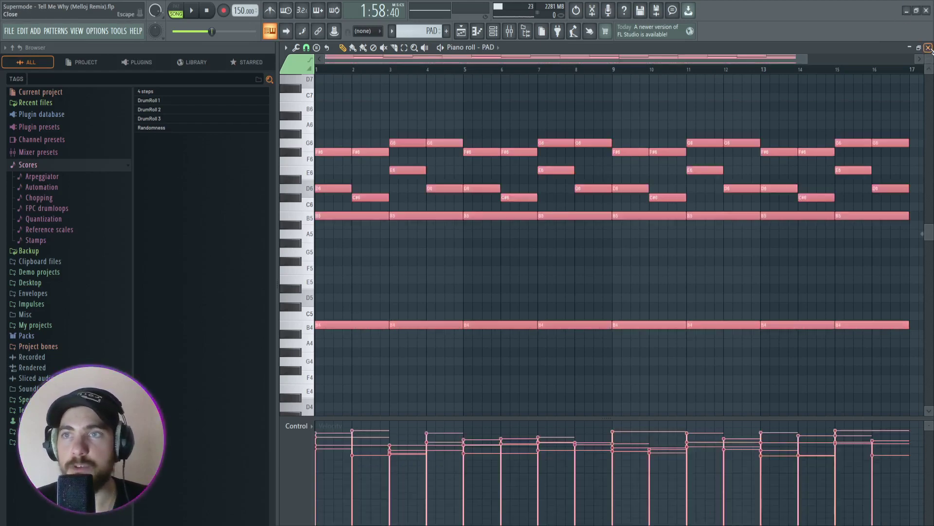
key("F5")
Examine the opening bars of the first Melody Braik 2 clip in the piano roll, and return to the playlist.
scroll(757, 228, "up", 5)
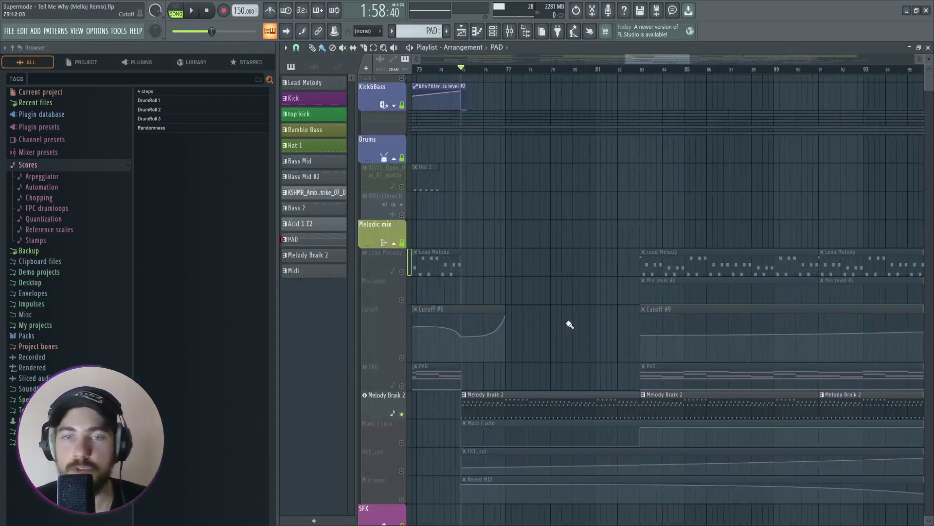
scroll(652, 64, "up", 1)
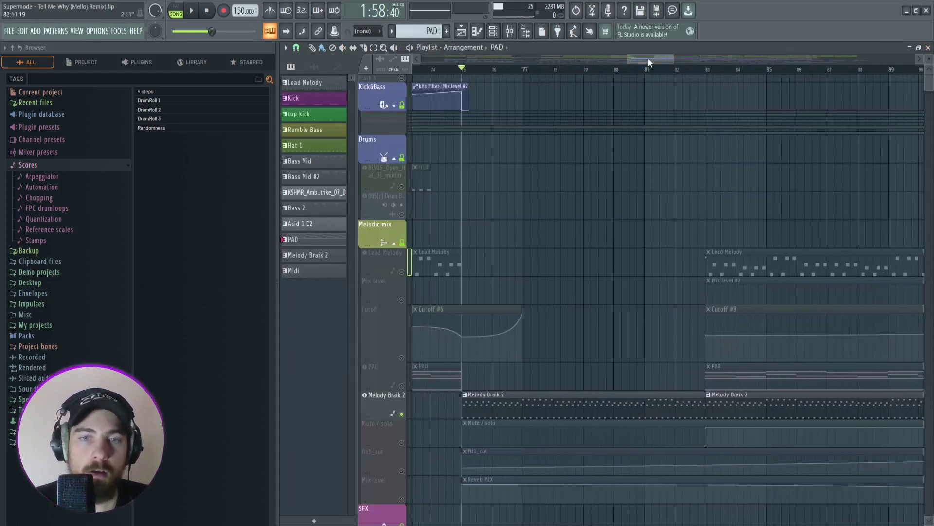
scroll(511, 404, "up", 2)
double_click(513, 415)
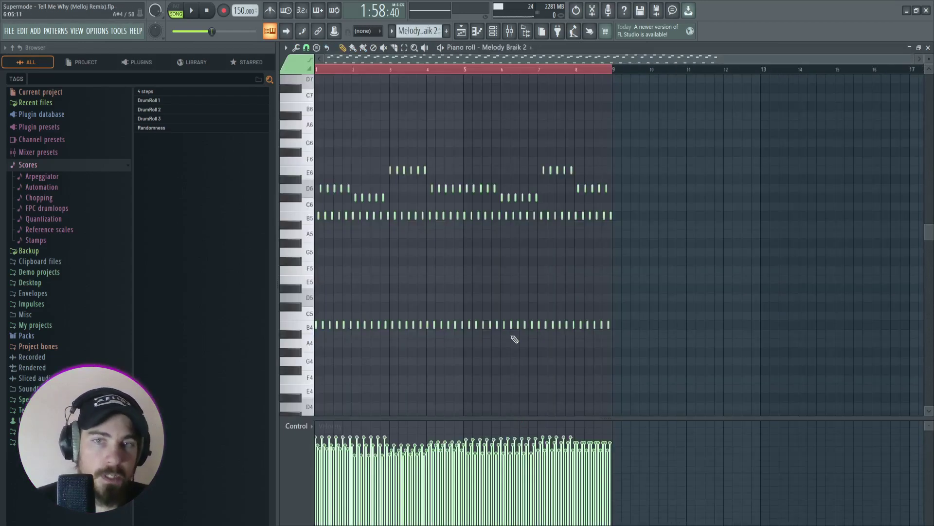
scroll(365, 114, "up", 3)
scroll(500, 57, "down", 1)
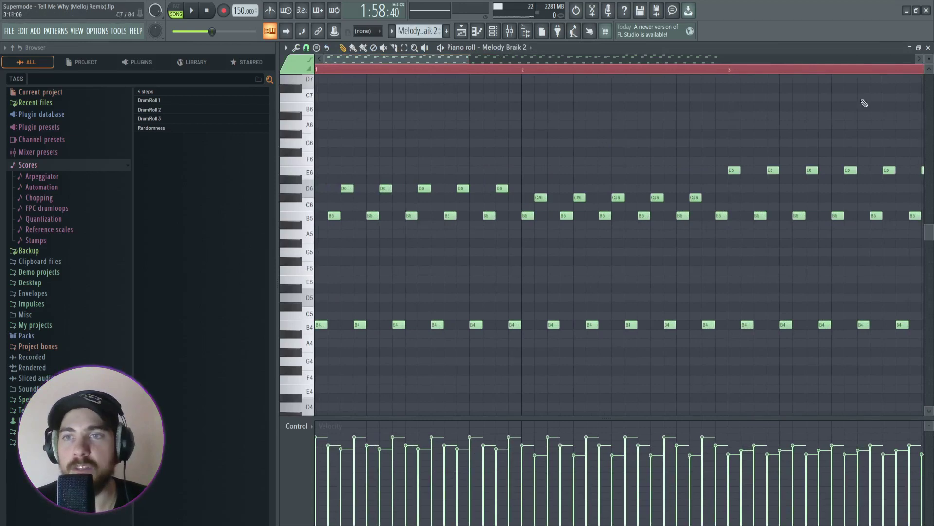
left_click(928, 48)
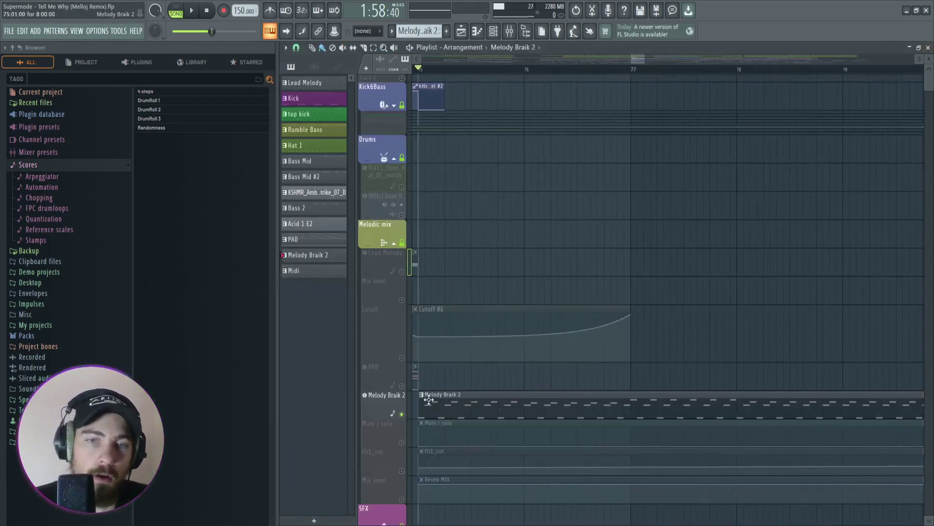
Open the Melody Braik 2 Spire synth and view its loaded preset in the Future Bass 2 folder of the preset browser.
left_click(441, 410)
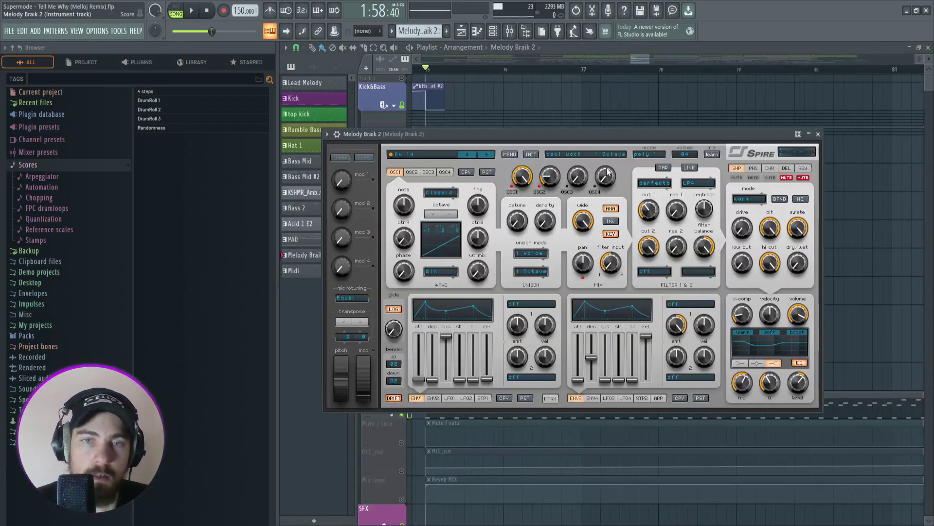
left_click_drag(565, 138, 618, 109)
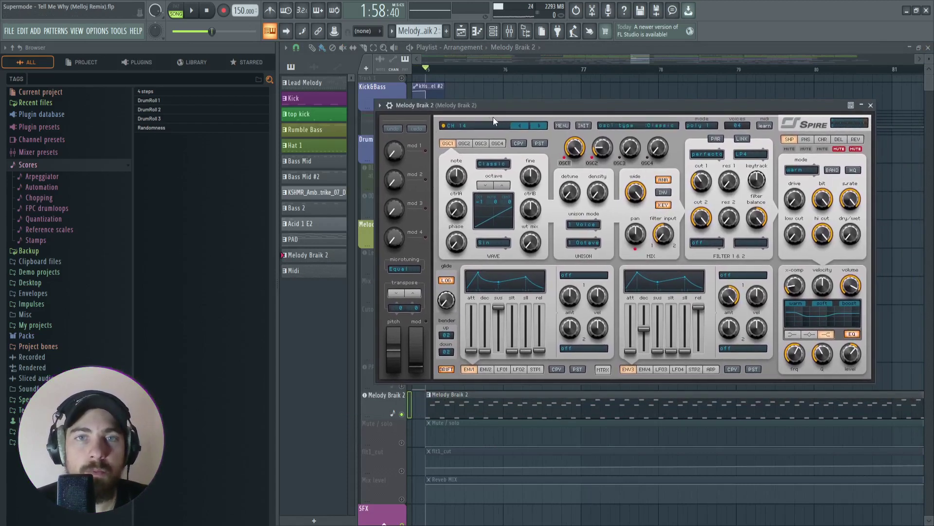
left_click_drag(518, 110, 520, 127)
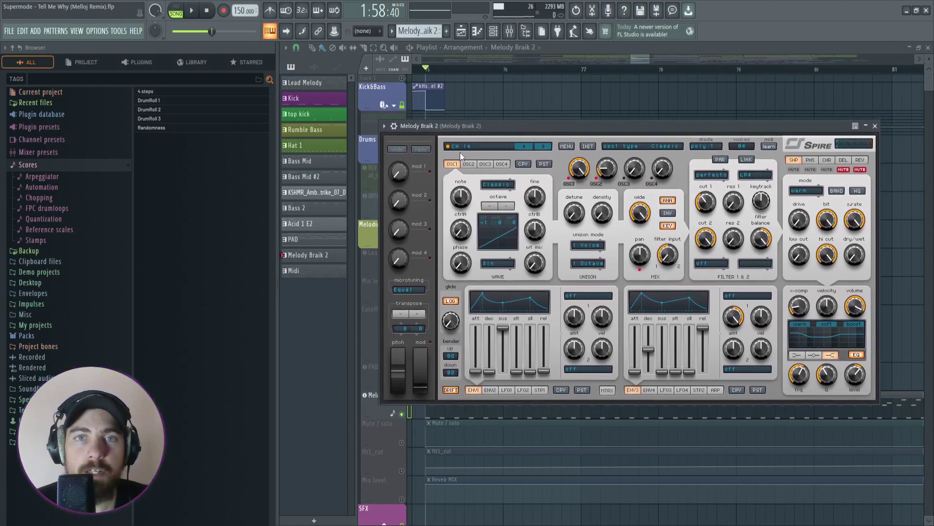
left_click(475, 152)
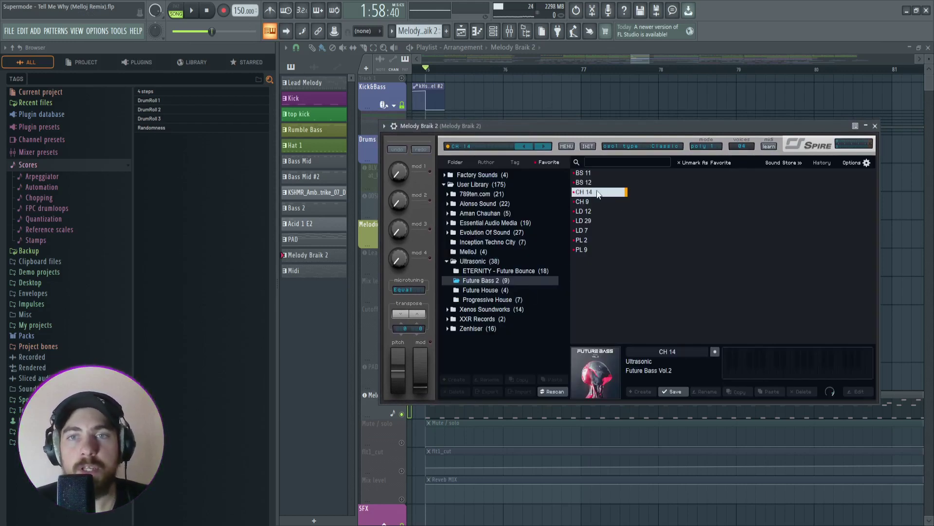
left_click(875, 127)
scroll(446, 381, "up", 3, "ctrl")
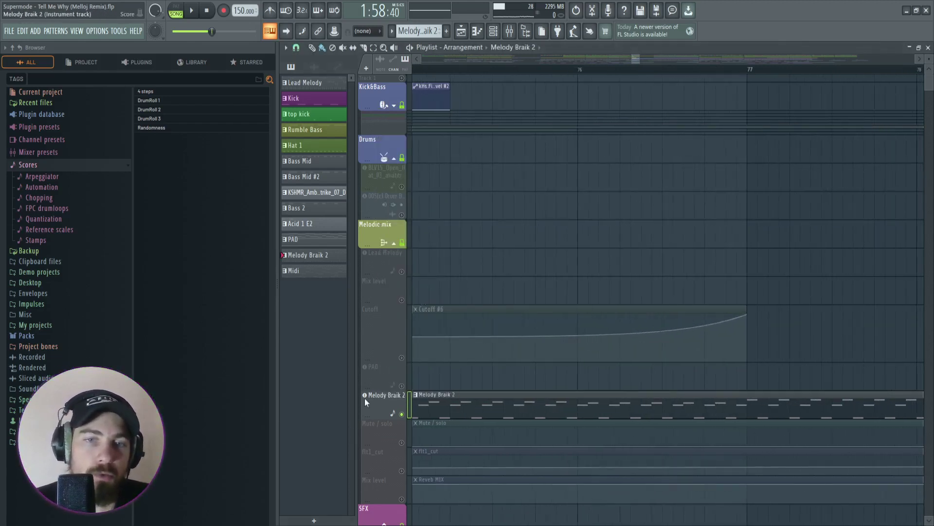
left_click(365, 398)
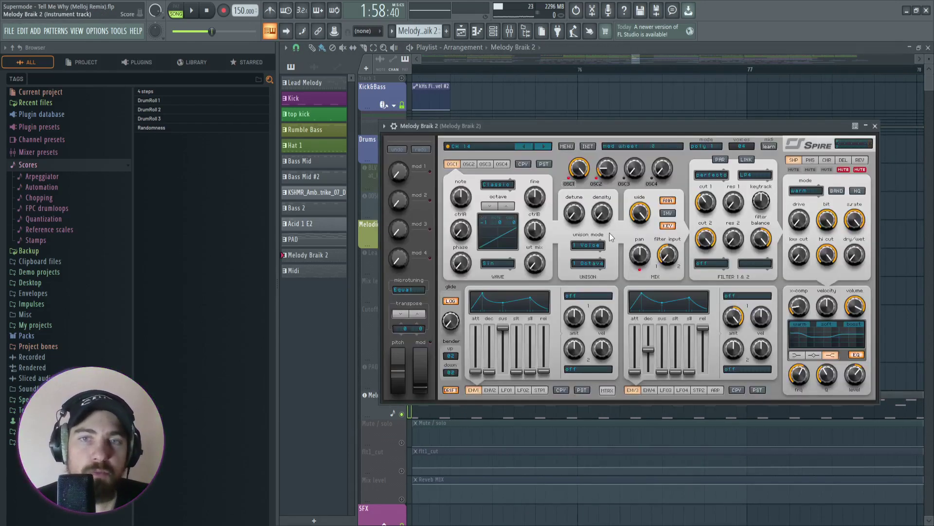
left_click(459, 146)
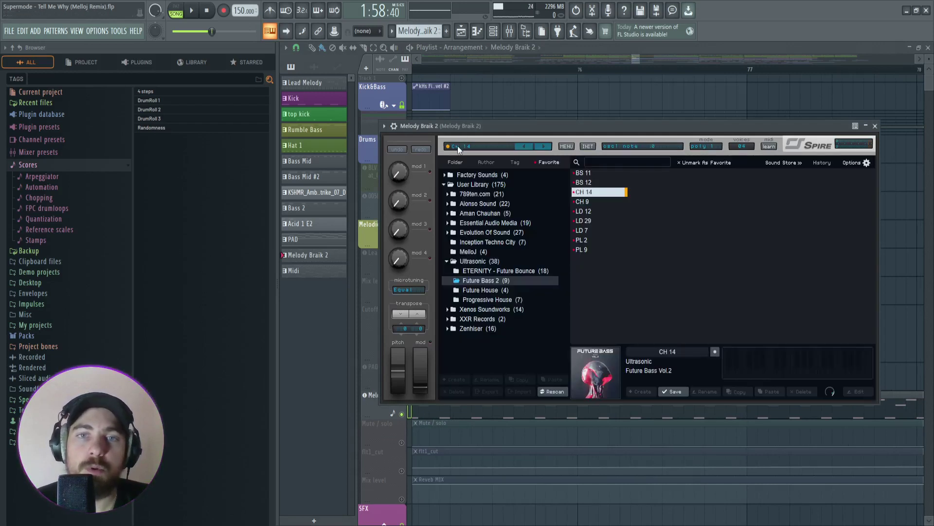
left_click(875, 126)
scroll(489, 317, "up", 3)
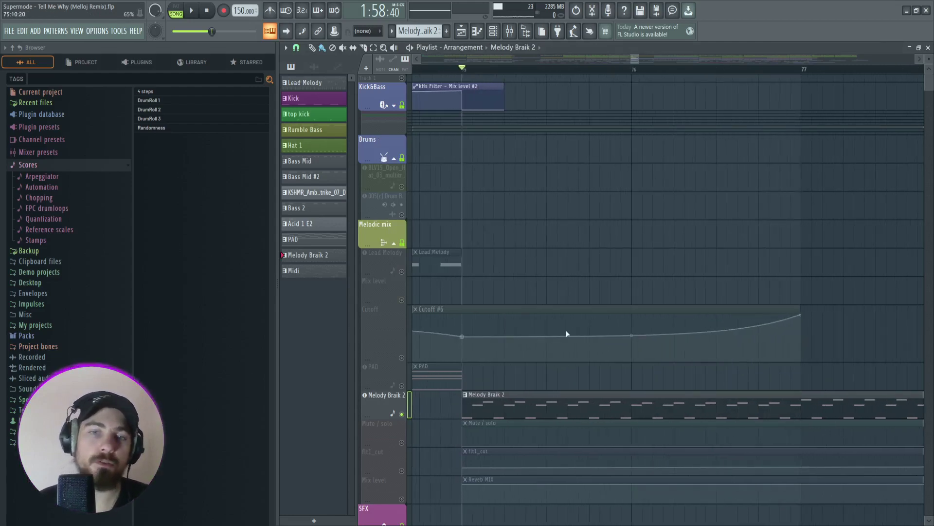
Play the Melody Braik 2 pattern on its own in the piano roll, and return to the playlist.
double_click(505, 399)
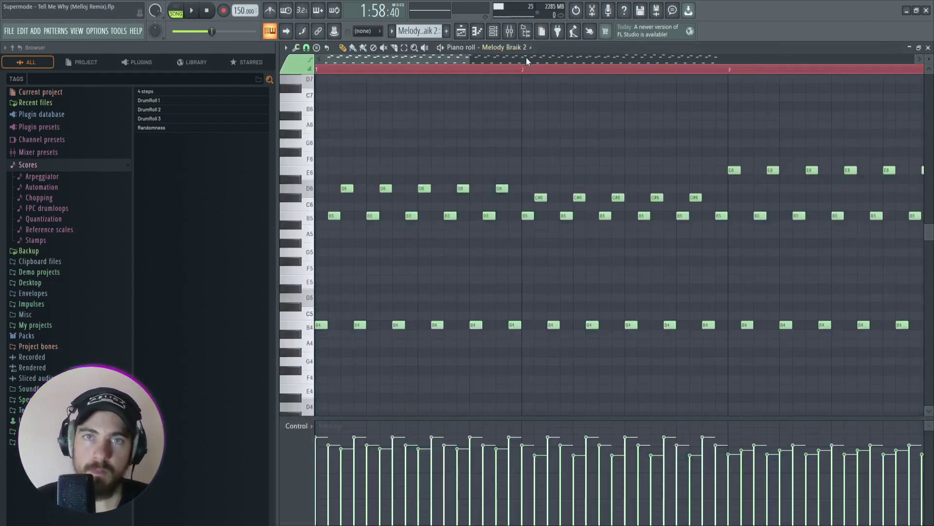
scroll(511, 73, "down", 3)
key("l")
key("space")
scroll(440, 136, "down", 2)
scroll(442, 134, "down", 1)
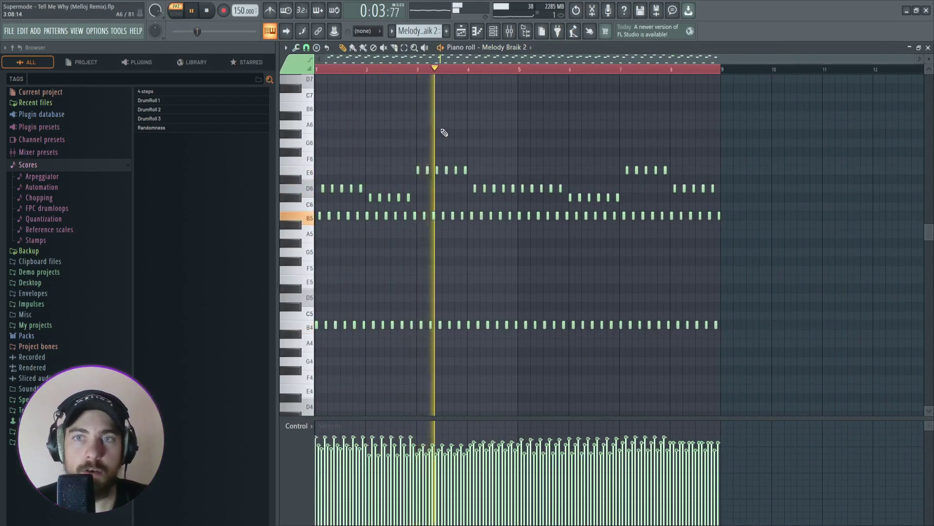
left_click(929, 47)
scroll(530, 303, "down", 3)
double_click(511, 296)
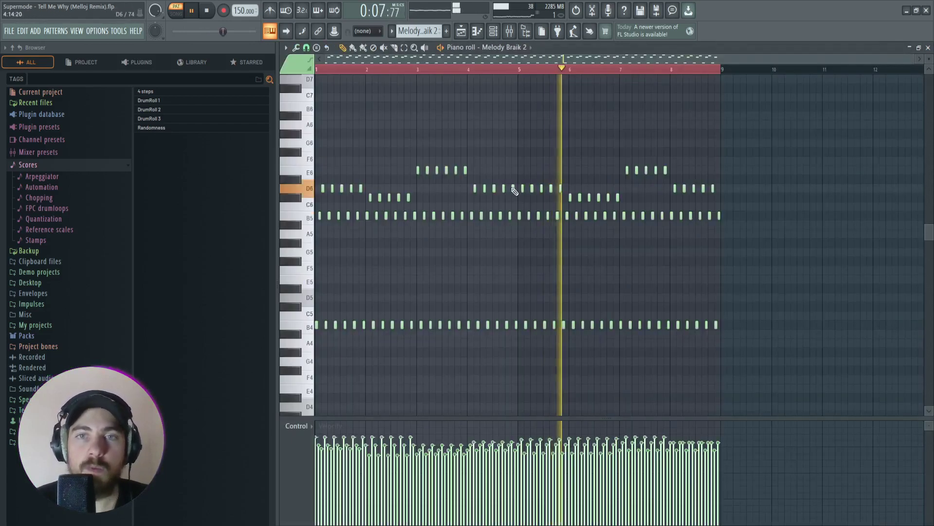
key("space")
left_click(928, 47)
Enable the Mute / solo automation track below Melody Braik 2 and place the playback position at bar 75.
scroll(536, 302, "down", 3)
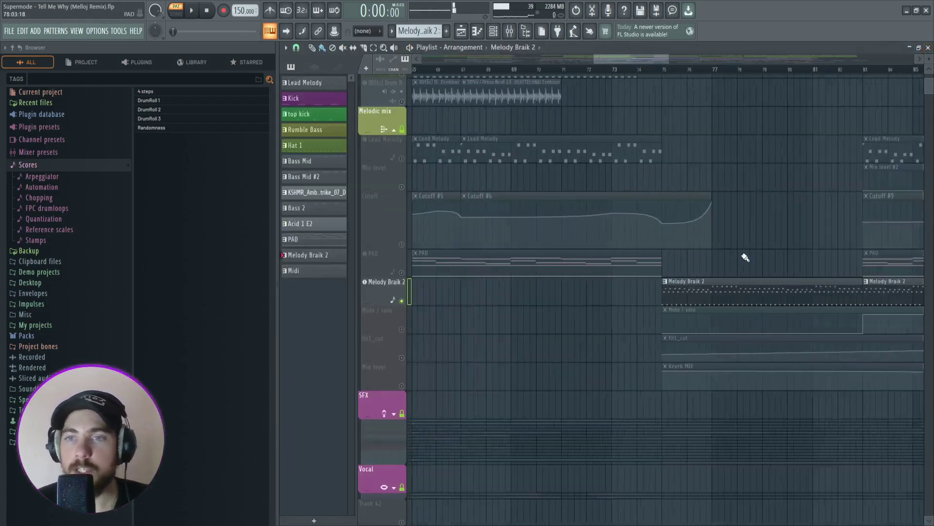
scroll(493, 326, "down", 2)
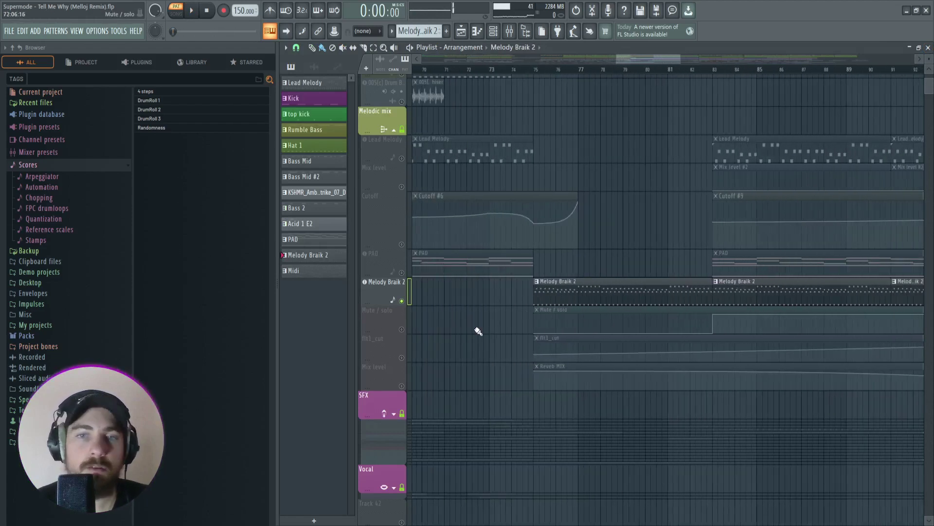
left_click(403, 336)
scroll(563, 194, "up", 3)
left_click(506, 71)
scroll(671, 204, "down", 2)
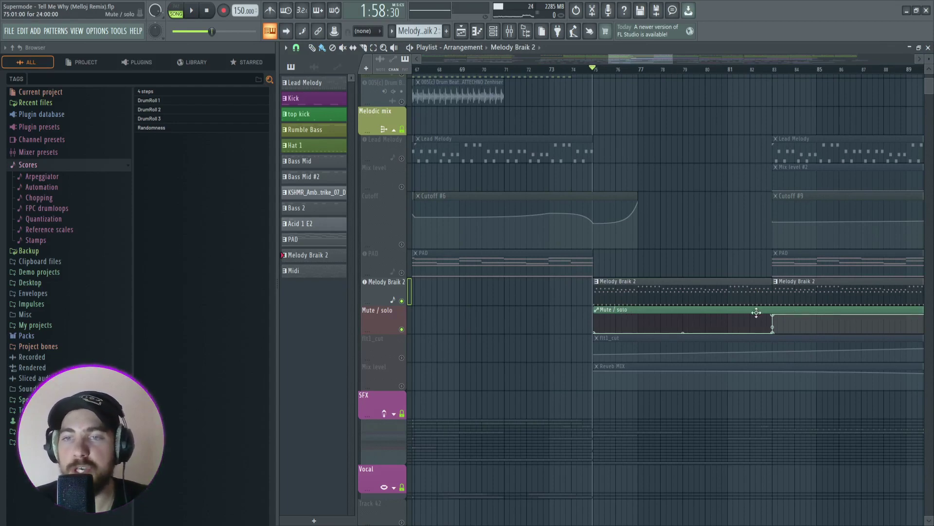
scroll(784, 297, "up", 1)
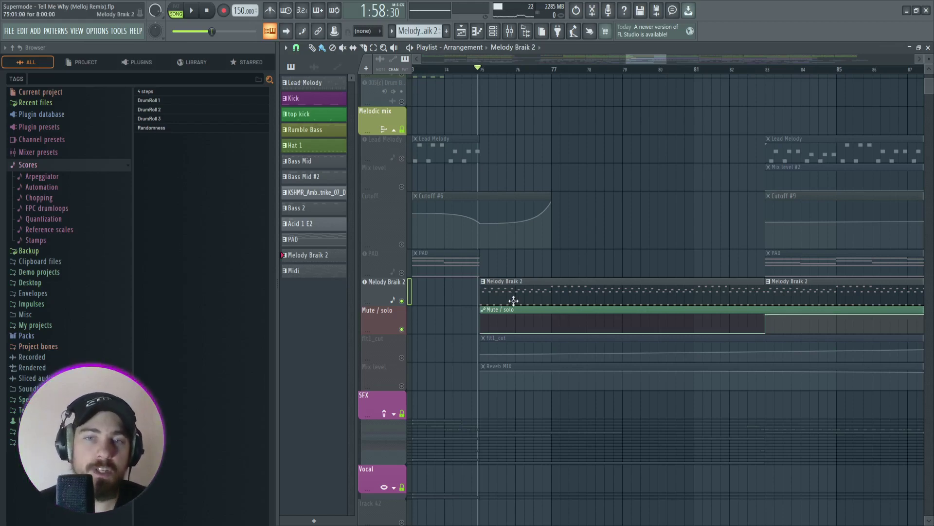
Enable the flt1_cut automation track and start song playback from bar 75.
scroll(511, 299, "down", 3)
left_click(402, 273)
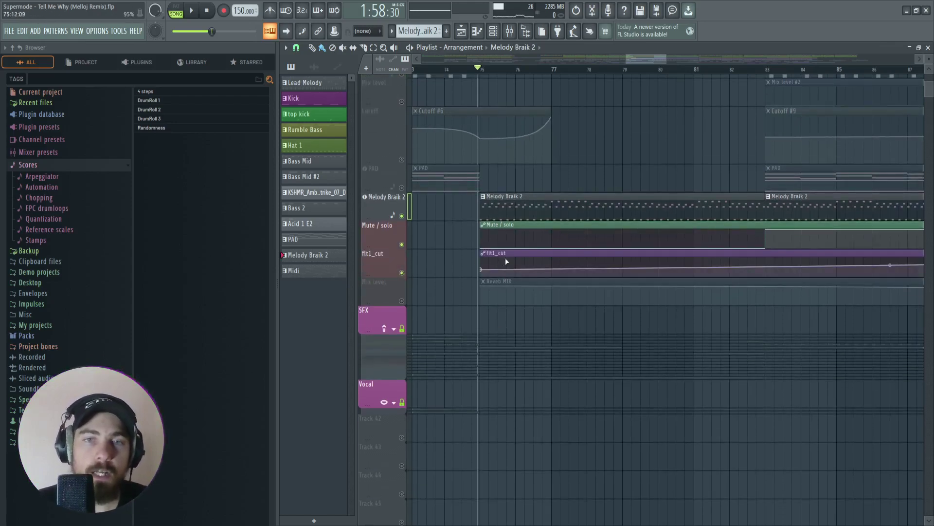
scroll(503, 258, "up", 3)
key("space")
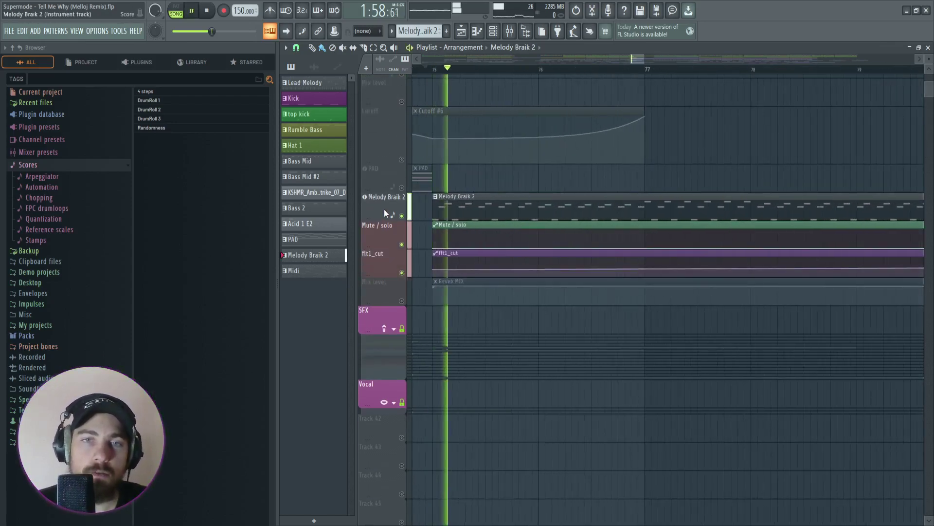
Watch the filter cut 1 knob in the Melody Braik 2 synth during playback and follow its automation clips in the playlist.
left_click(384, 209)
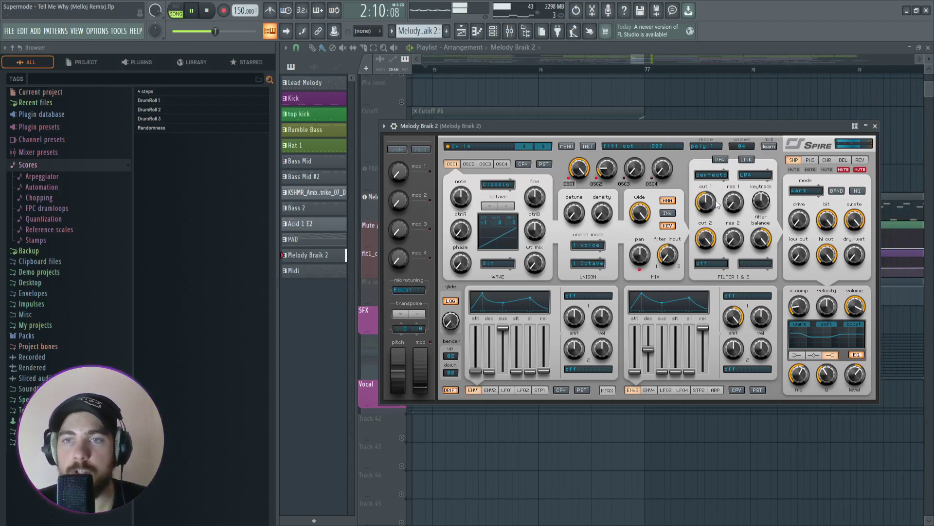
left_click(875, 125)
scroll(635, 284, "down", 5)
scroll(668, 245, "right", 2)
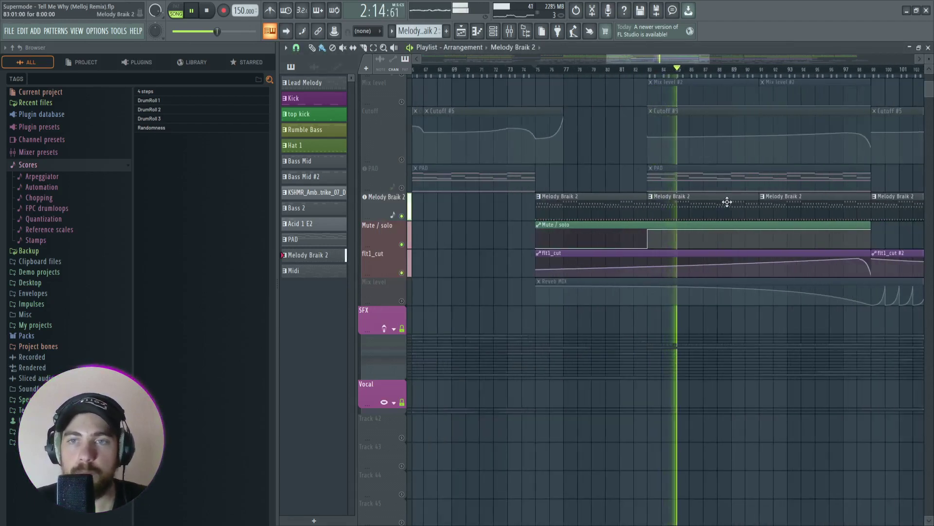
scroll(778, 205, "down", 3)
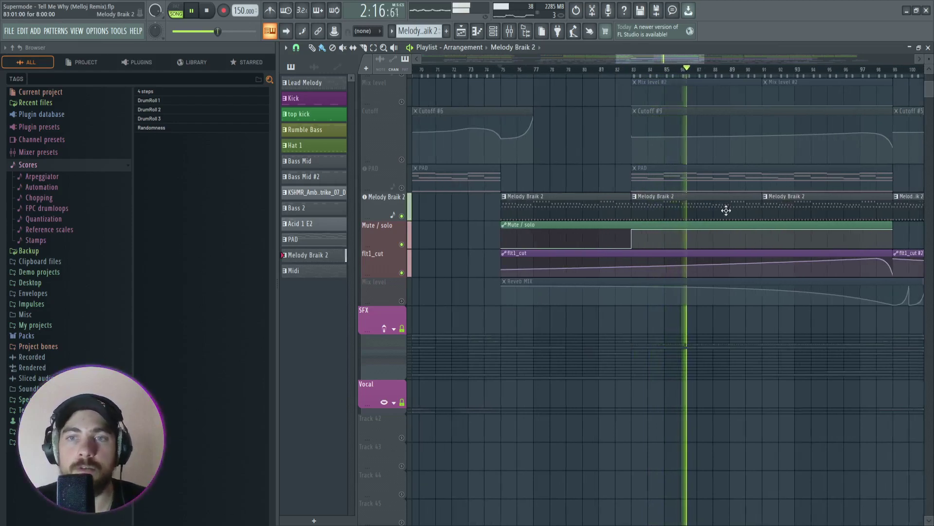
scroll(778, 205, "up", 1)
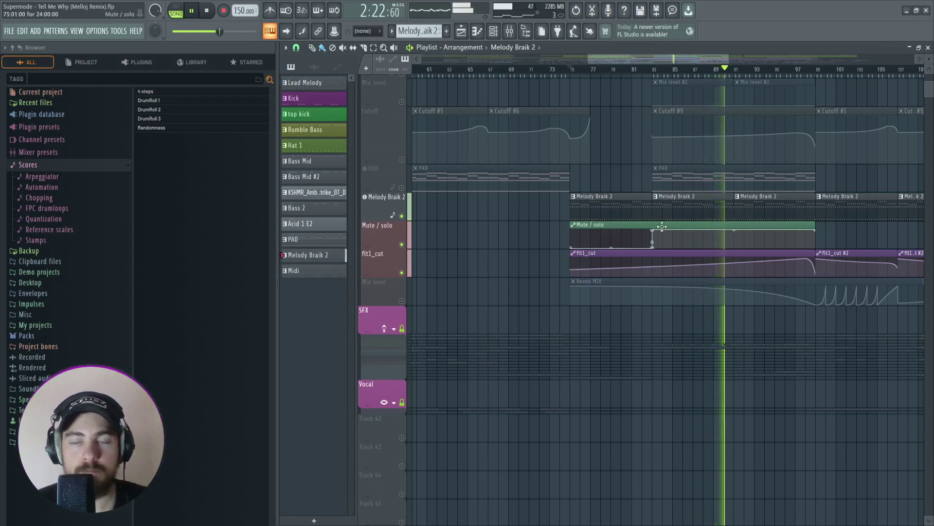
Stop playback, enable the Mix level automation track below Melody Braik 2, and open the Reveb MIX automation clip's editor.
key("space")
scroll(486, 295, "up", 2)
left_click(402, 301)
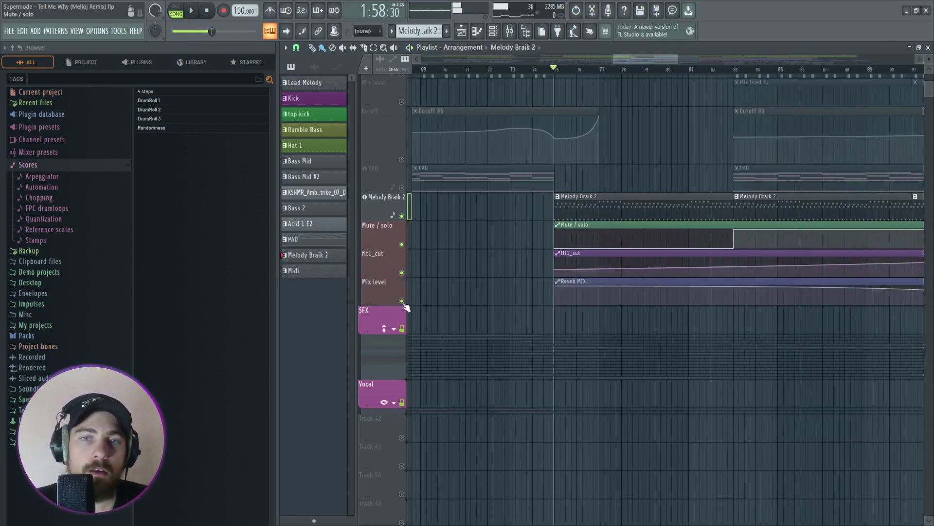
scroll(583, 279, "down", 3)
scroll(582, 278, "up", 1)
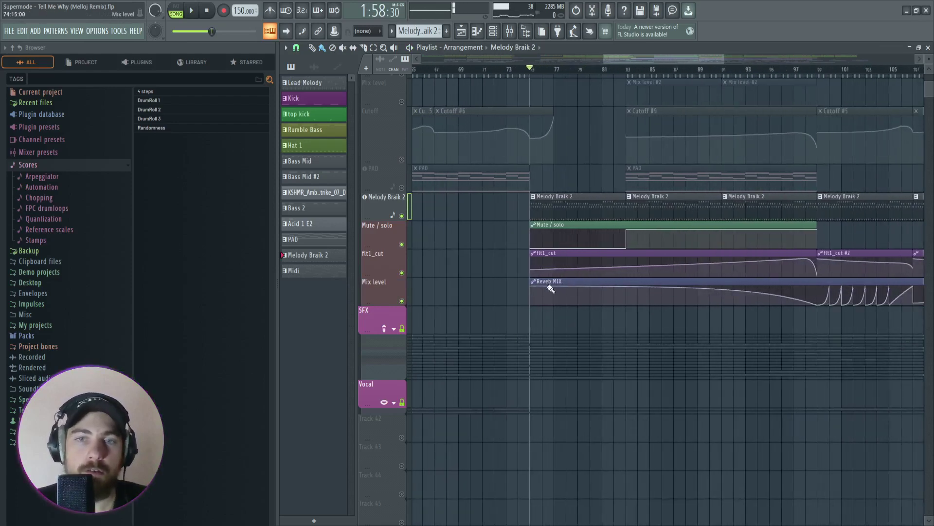
left_click(370, 290)
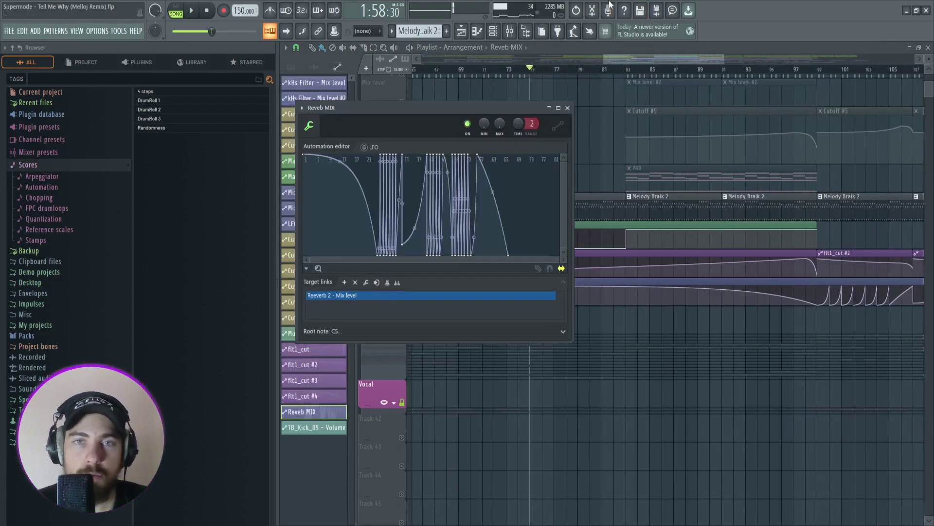
Watch the Fruity Reeverb 2 mix level on the Melody Braik 2 mixer track during playback, stop, and return to the playlist.
left_click(513, 32)
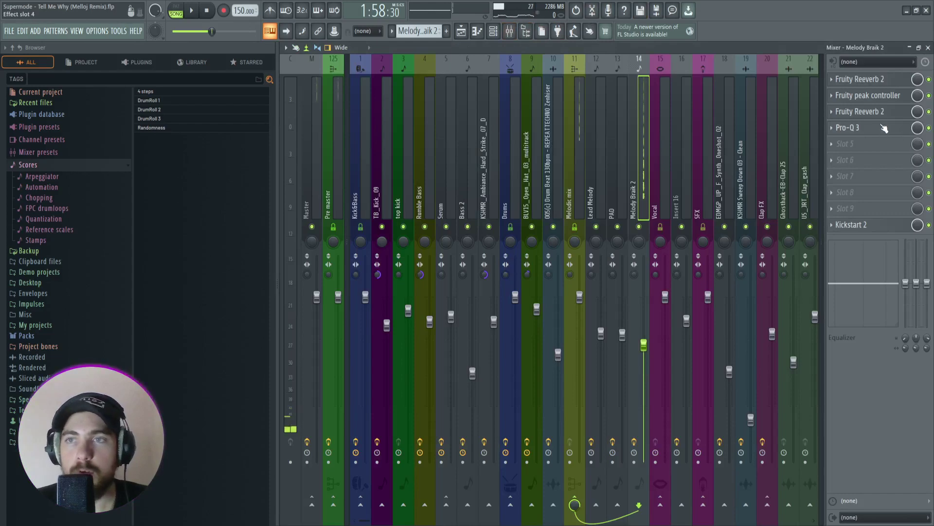
key("space")
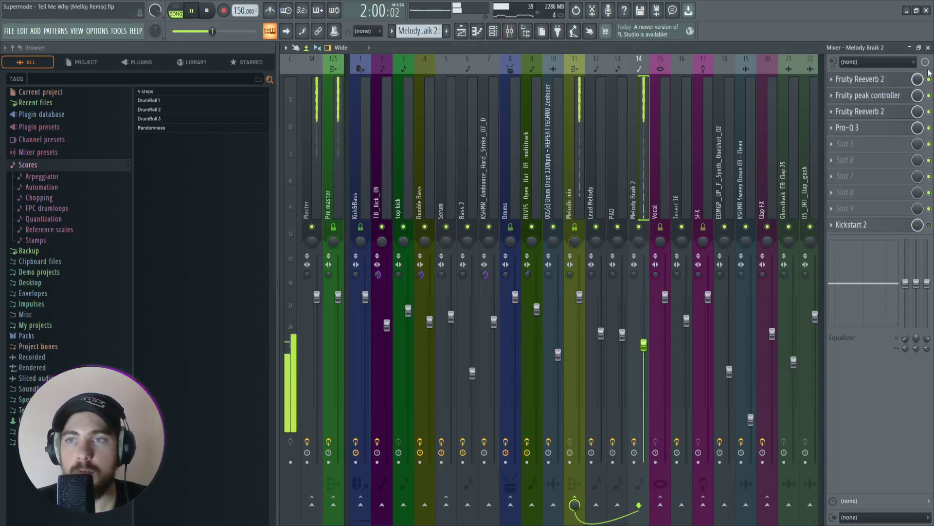
left_click(928, 47)
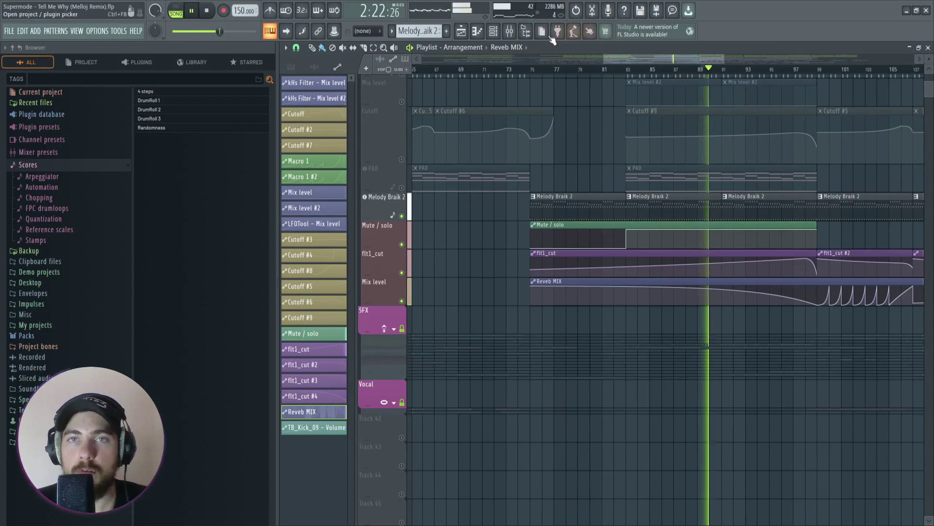
key("F9")
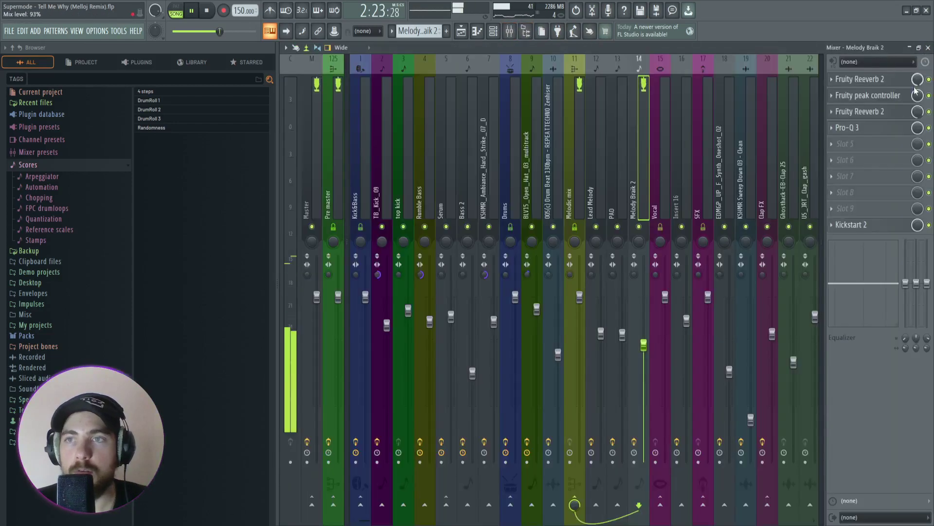
key("space")
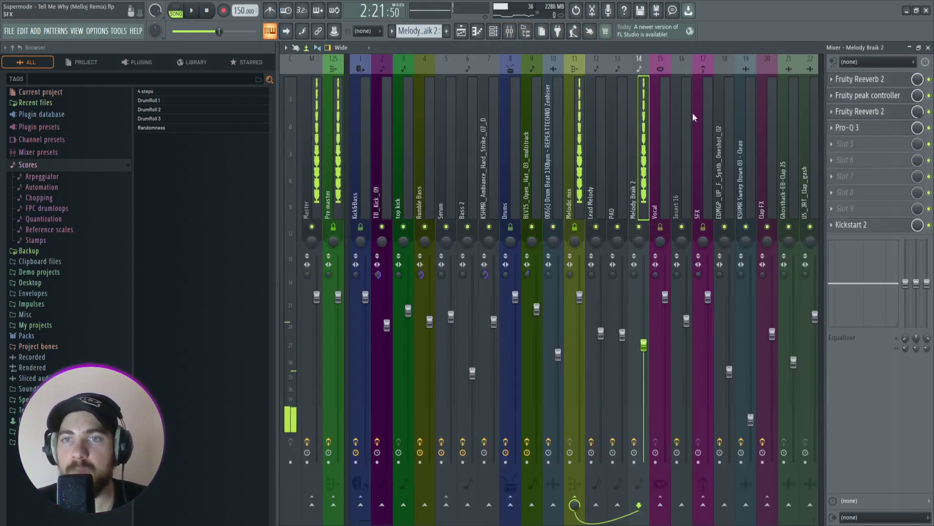
left_click(929, 48)
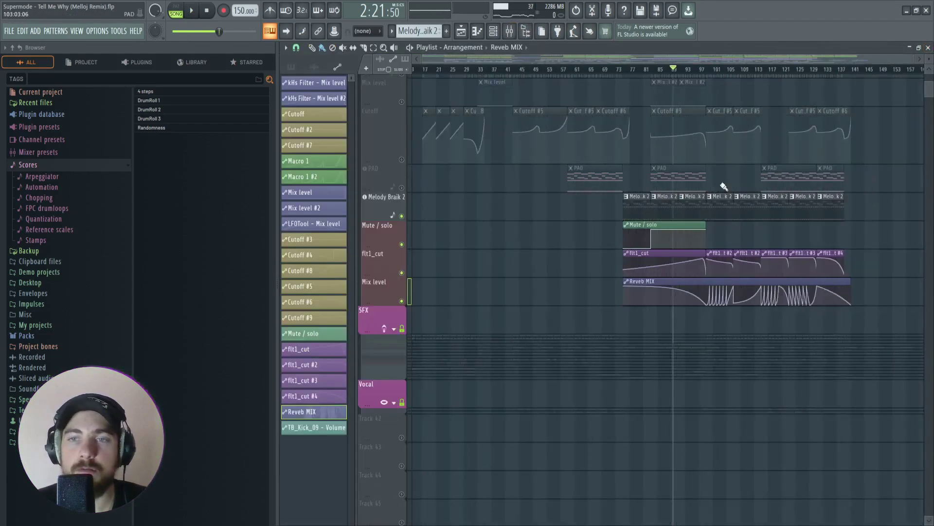
Examine how the Reveb MIX automation runs alongside the Mute / solo and flt1_cut clips across the Melody Braik 2 section.
left_click_drag(697, 58, 680, 59)
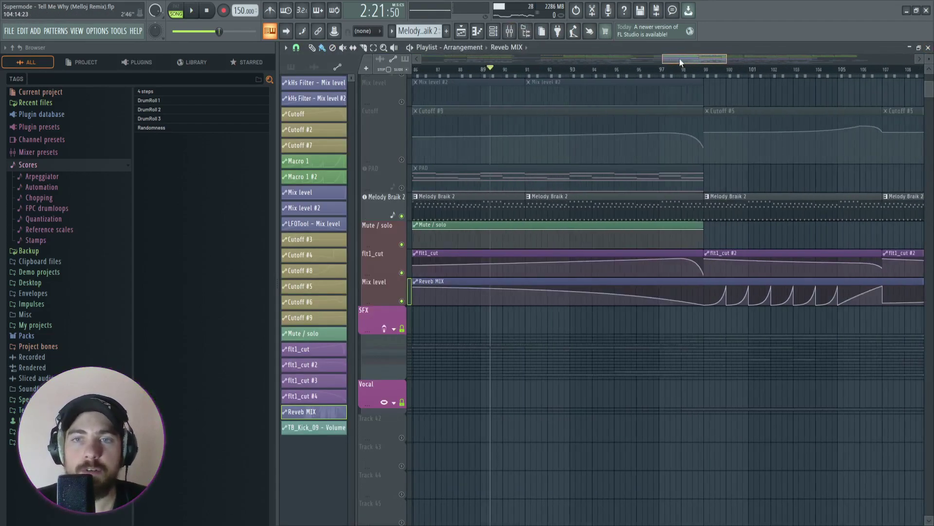
scroll(594, 266, "down", 4)
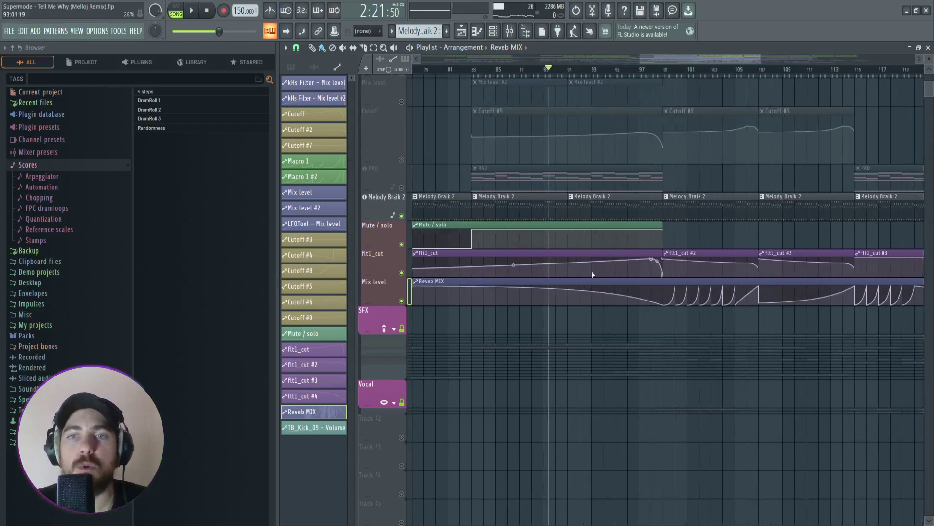
scroll(570, 251, "down", 2)
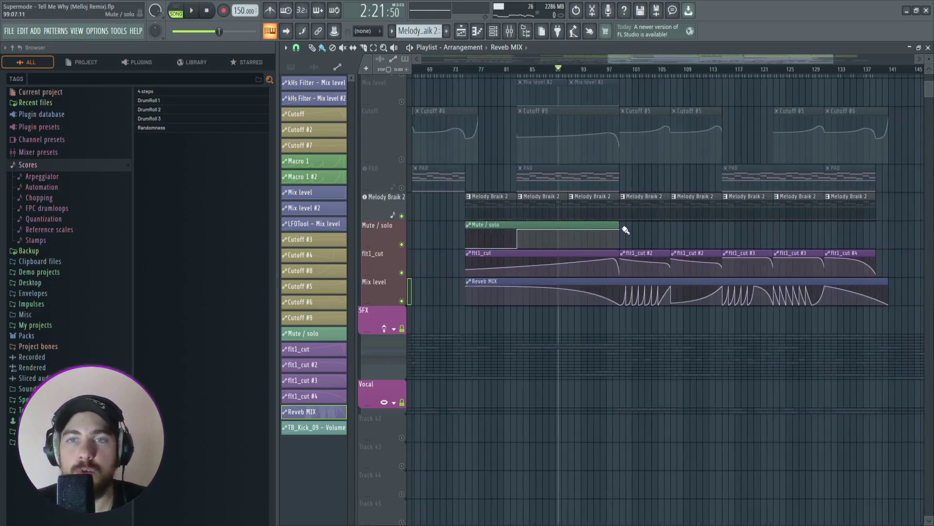
scroll(564, 237, "up", 6)
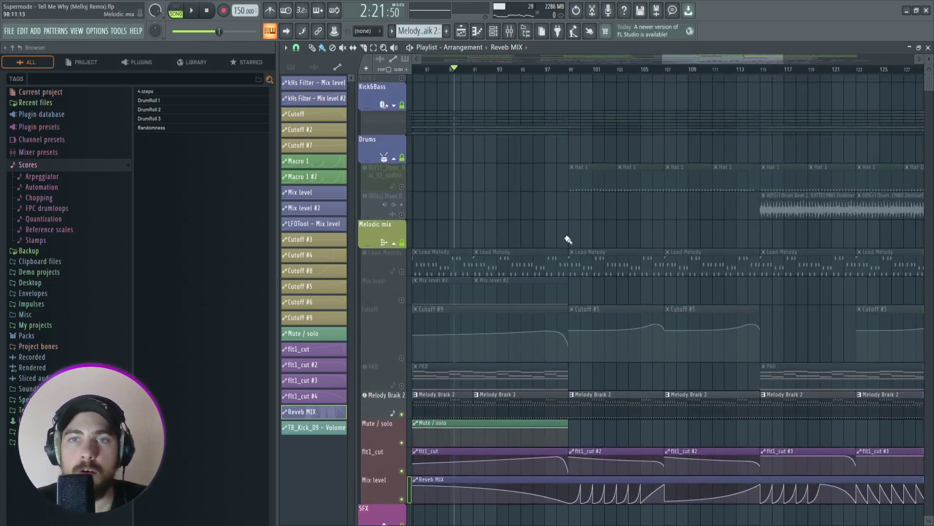
scroll(567, 239, "down", 3)
scroll(566, 238, "up", 6)
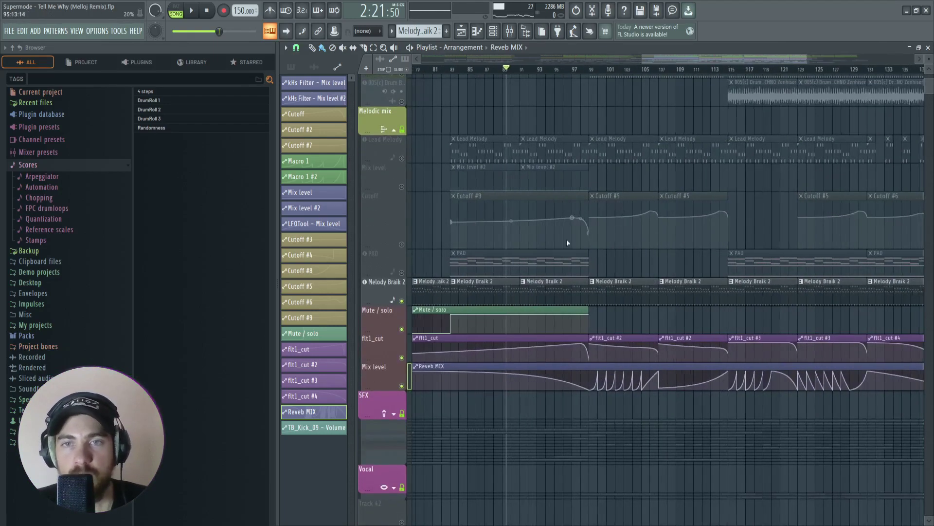
scroll(499, 350, "down", 5)
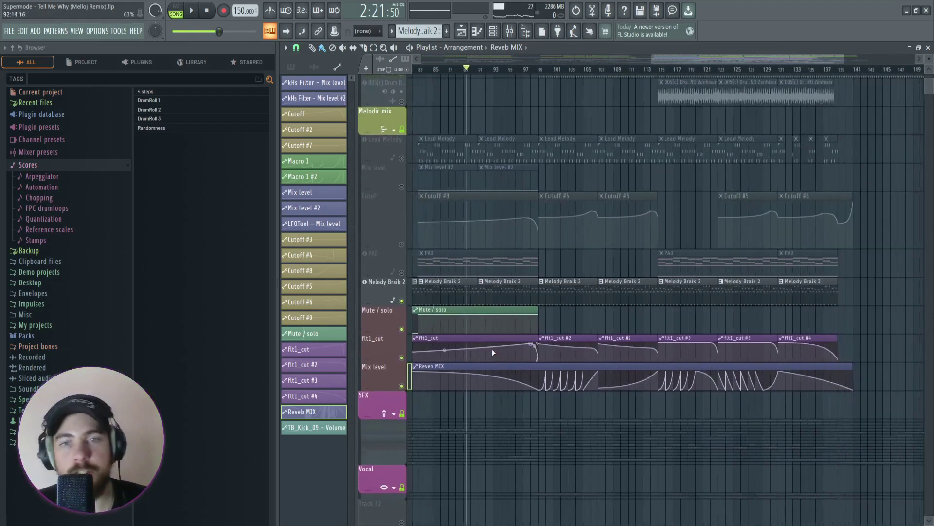
scroll(495, 354, "down", 2)
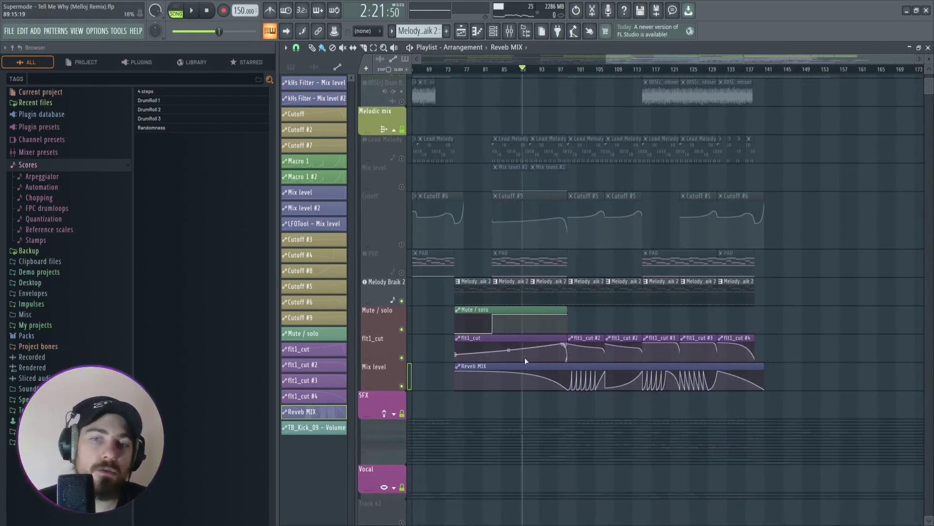
scroll(577, 354, "up", 2)
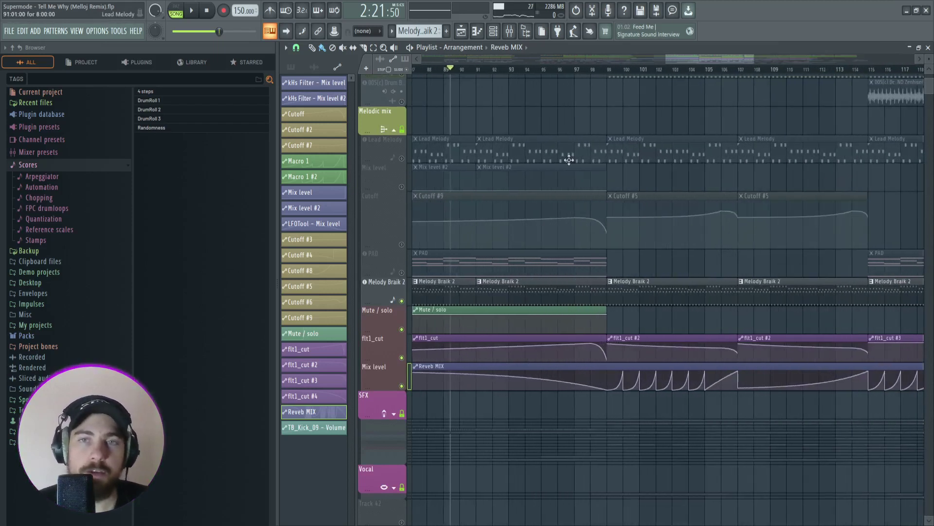
left_click_drag(700, 55, 685, 58)
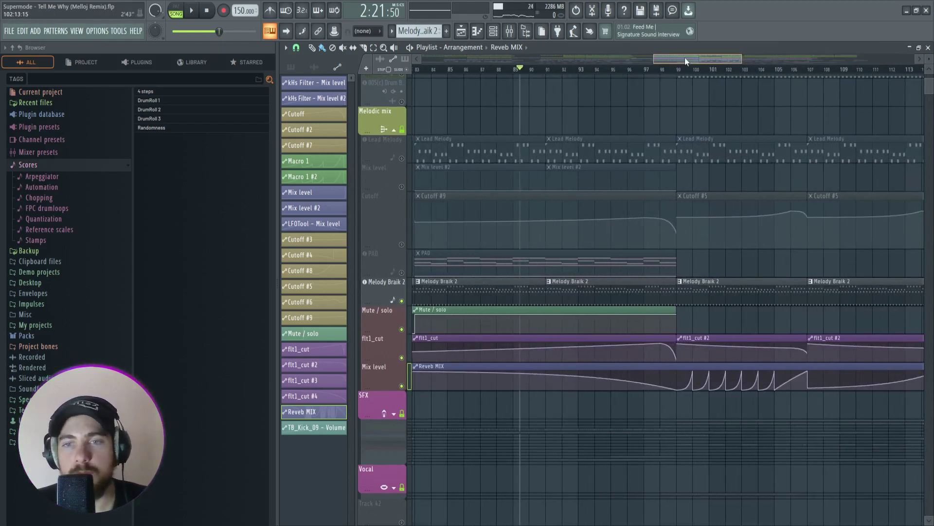
scroll(681, 68, "down", 5)
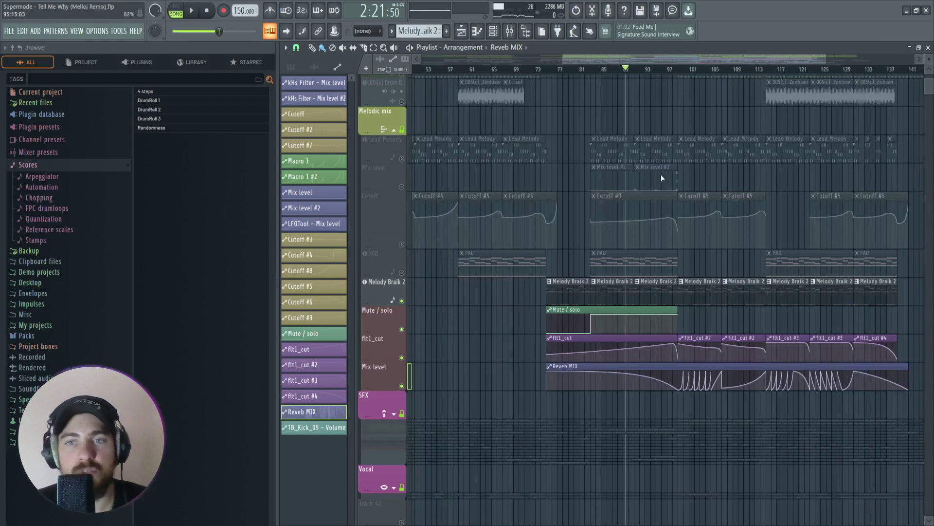
scroll(661, 177, "up", 2)
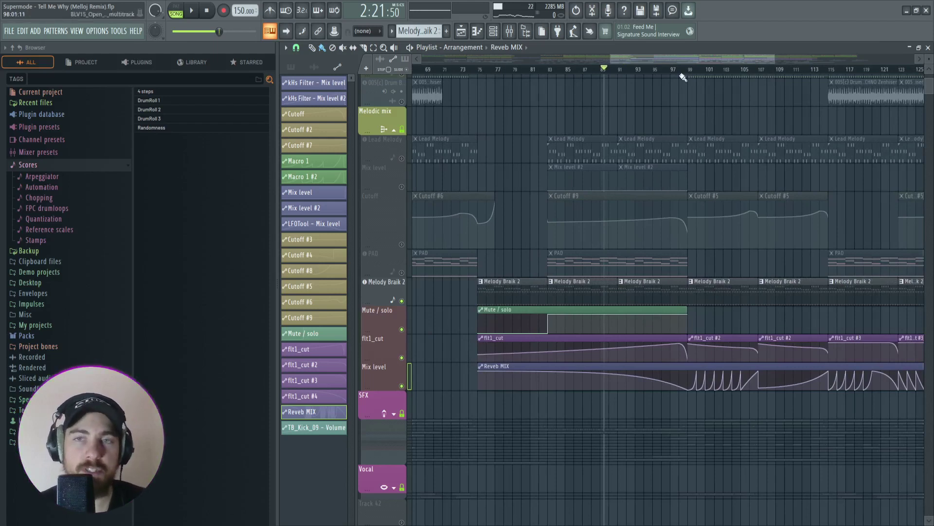
Examine the shape of the Reveb MIX curve before and after bar 99, including its long fall and repeated rises.
scroll(674, 72, "up", 2)
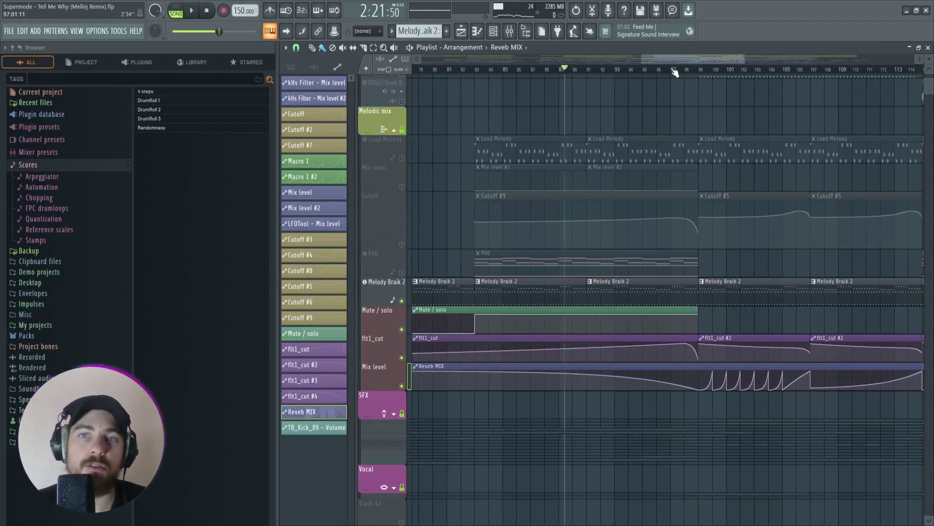
scroll(674, 71, "up", 1)
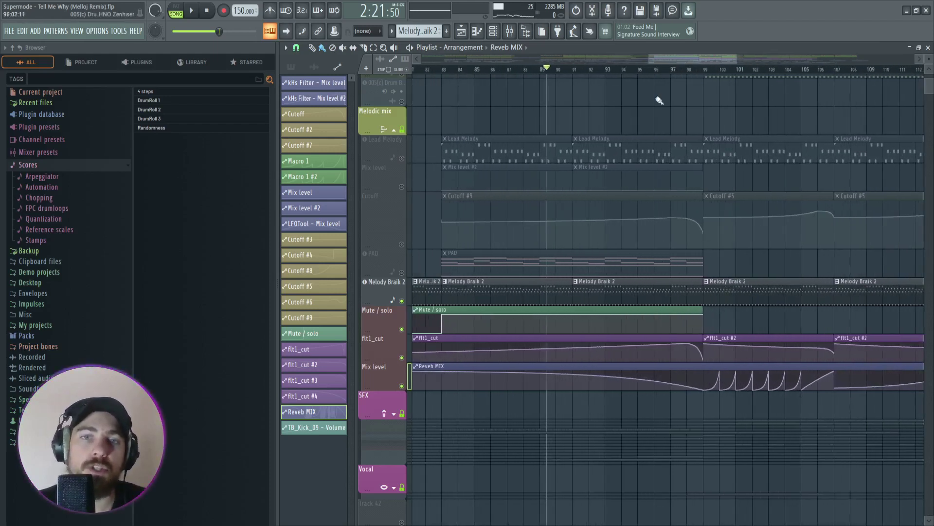
scroll(643, 100, "down", 1)
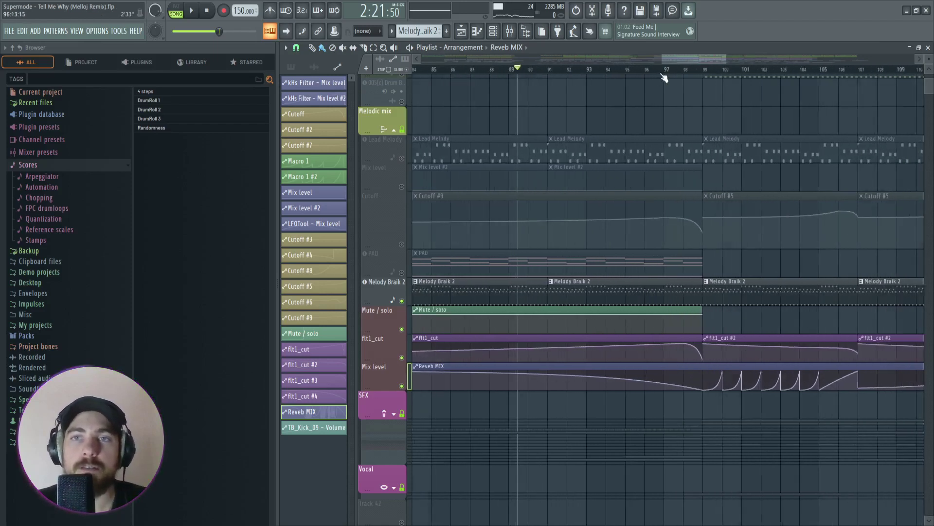
scroll(666, 75, "left", 1)
scroll(665, 75, "up", 2)
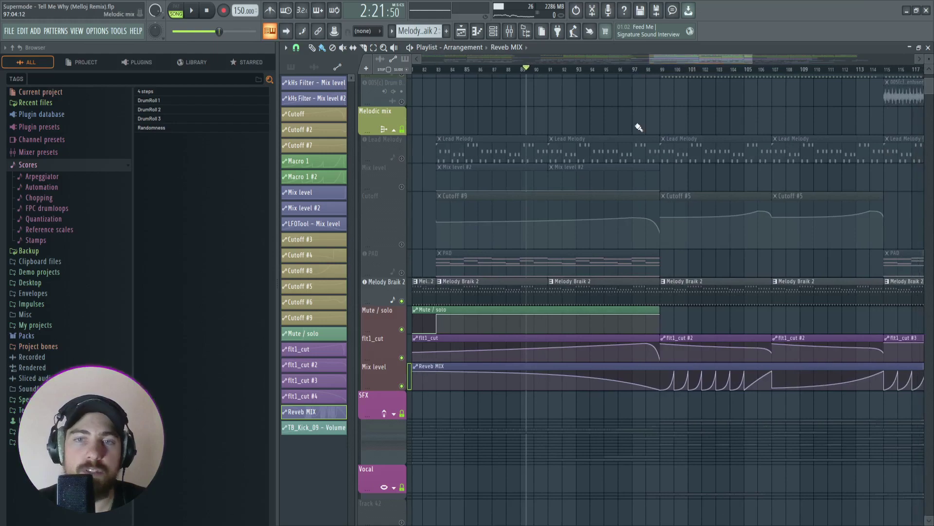
scroll(605, 146, "down", 1)
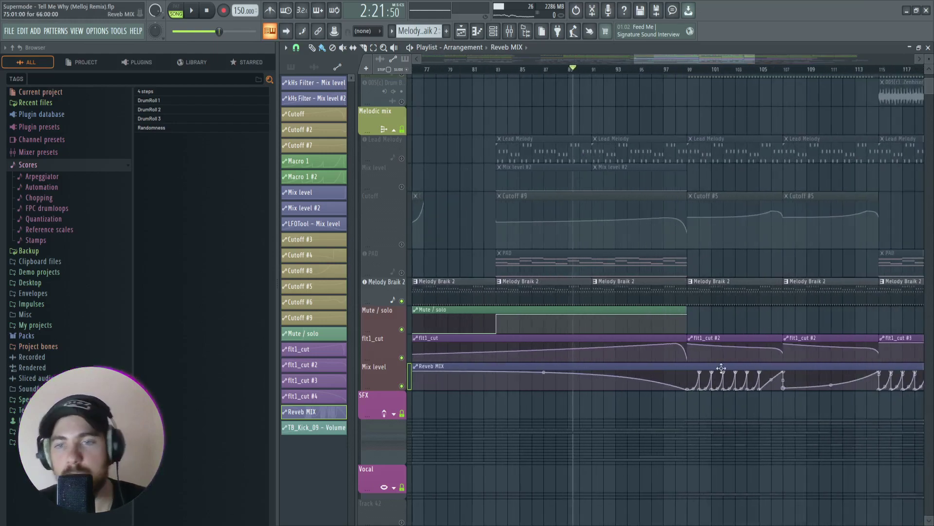
scroll(576, 355, "down", 3)
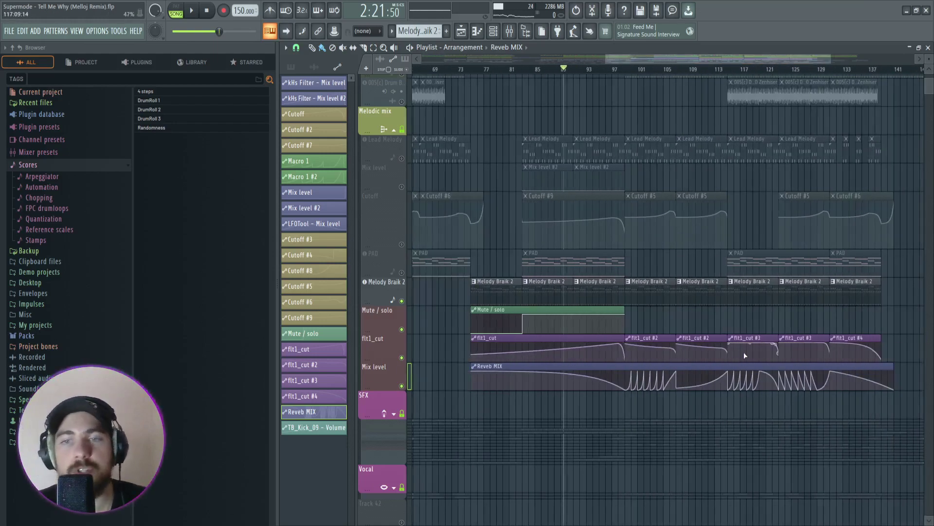
scroll(680, 362, "up", 4)
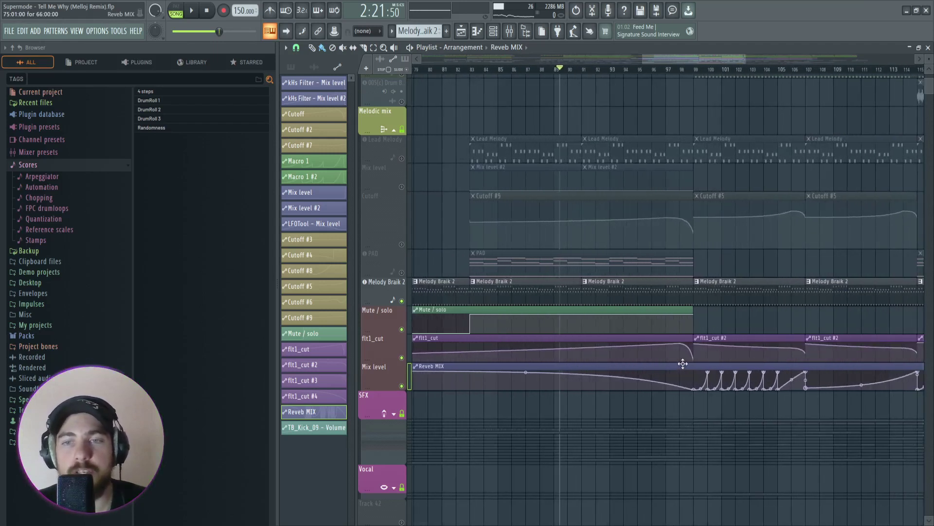
scroll(604, 361, "up", 2)
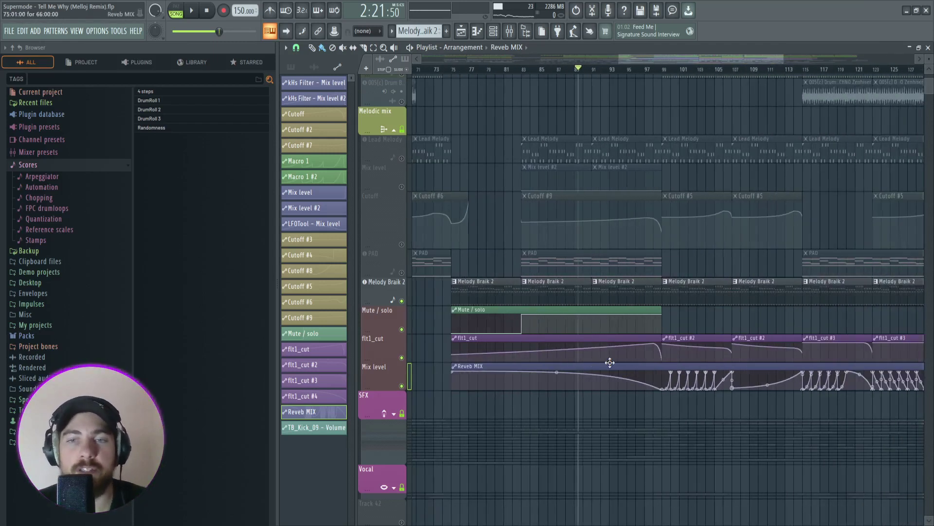
scroll(603, 360, "up", 2)
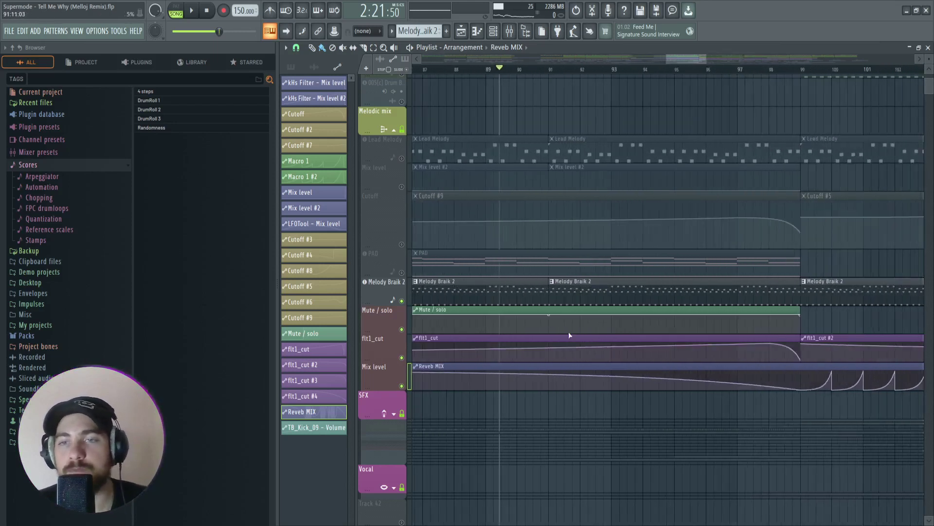
Play the song from bar 99, follow the Reveb MIX automation ramps, and stop playback.
scroll(569, 336, "up", 1)
left_click(628, 70)
scroll(730, 77, "down", 3)
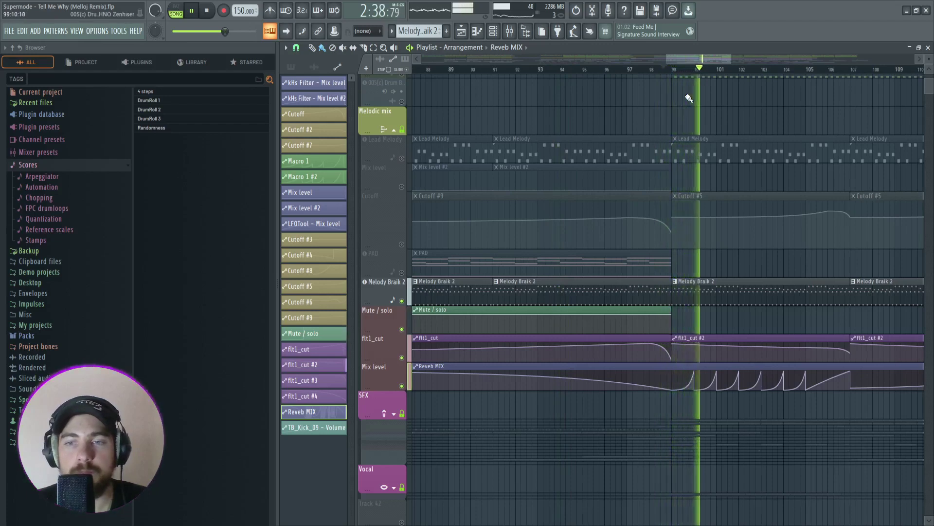
scroll(807, 166, "up", 5)
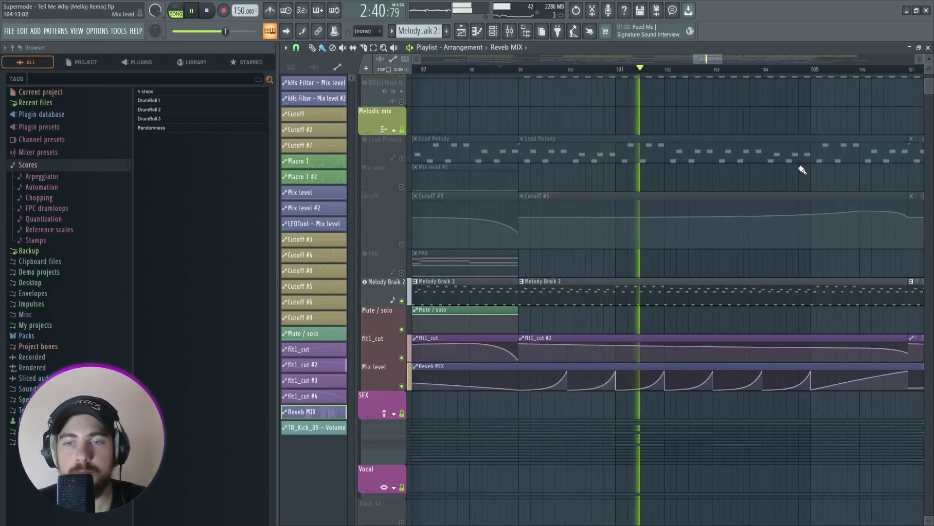
key("space")
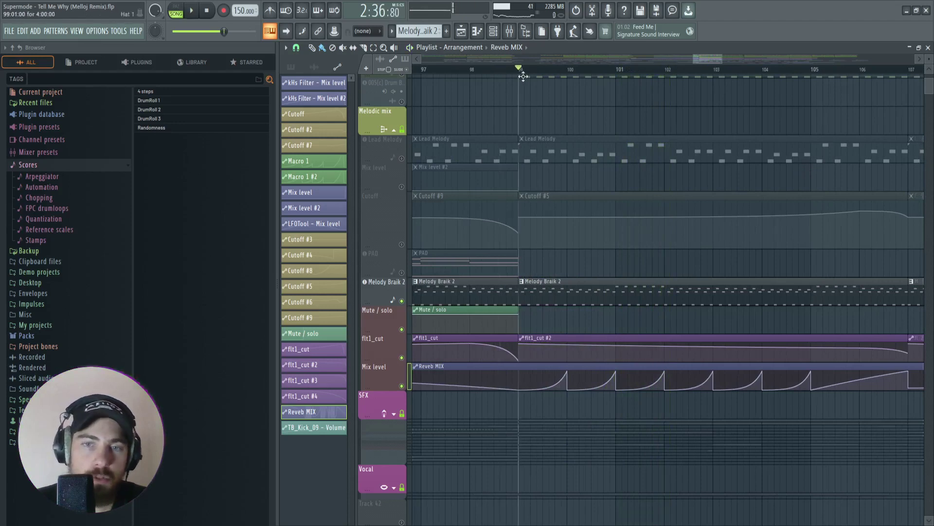
Inspect the individual Reveb MIX ramps after bar 99 up close, replay them from bar 99, and stop playback.
scroll(544, 388, "up", 3)
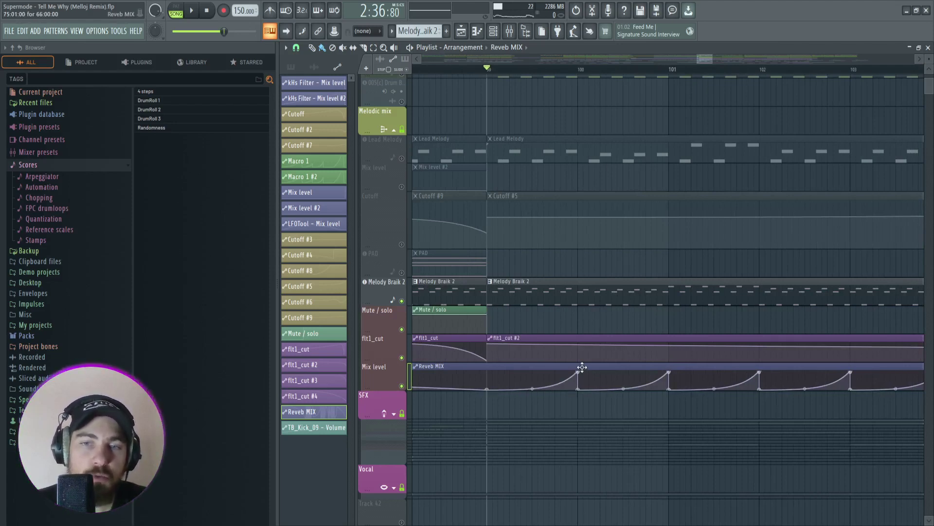
key("space")
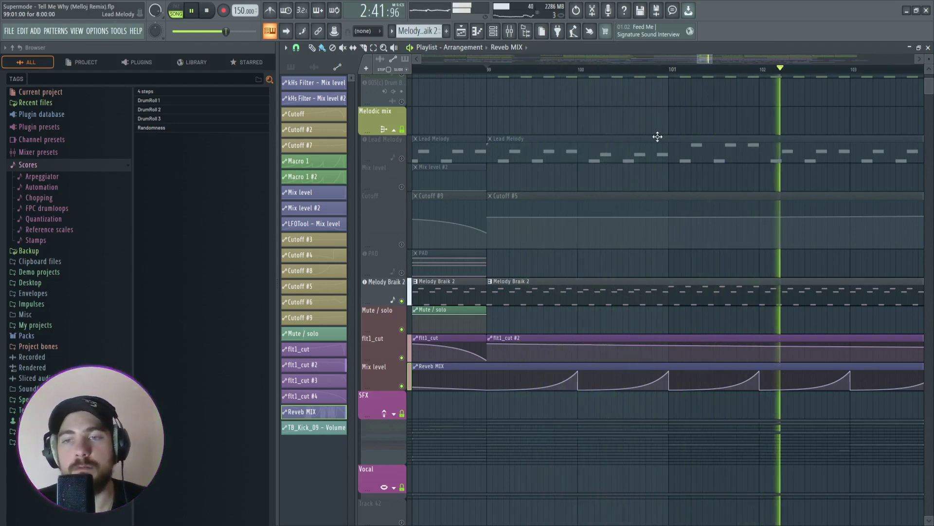
key("space")
scroll(546, 303, "down", 5)
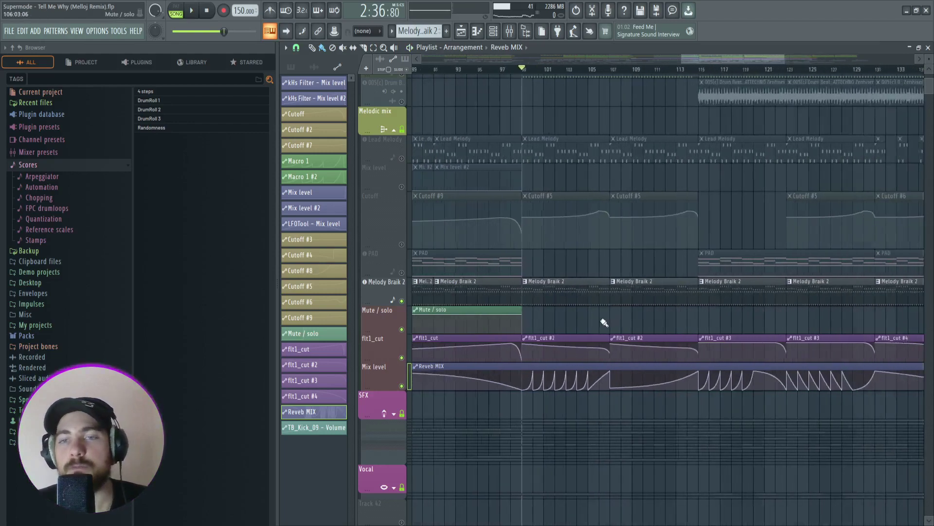
Examine the flt1_cut automation clips along the Melody Braik 2 section, comparing the clips before and after bar 99.
scroll(492, 346, "up", 5)
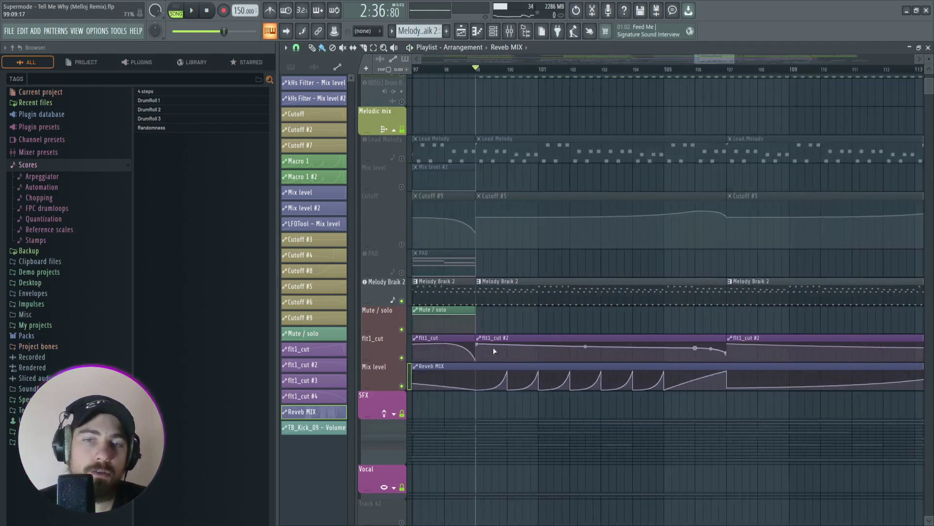
left_click(496, 339)
scroll(702, 336, "down", 8)
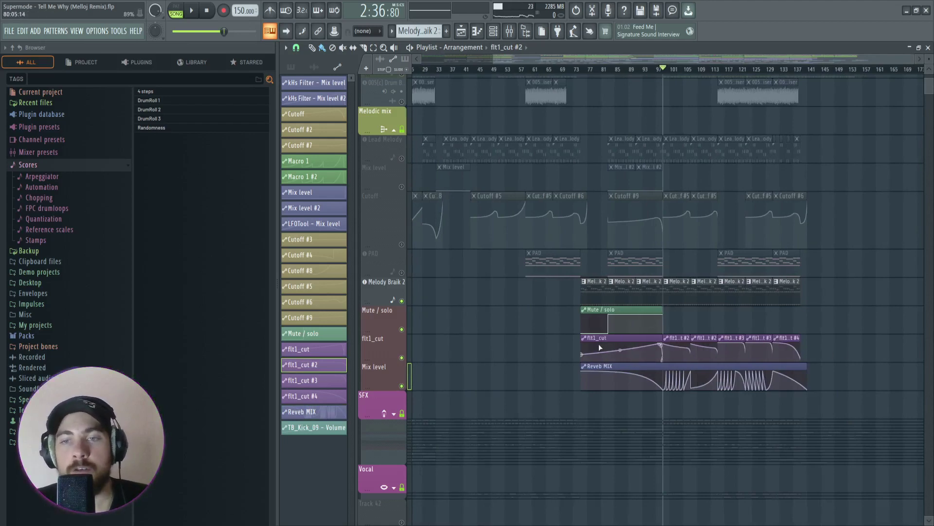
scroll(673, 317, "up", 5)
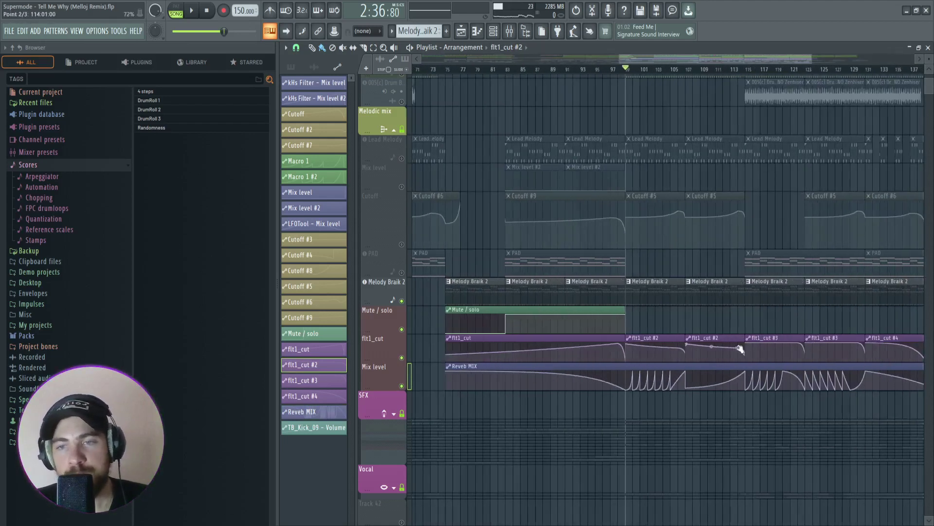
scroll(630, 346, "down", 5)
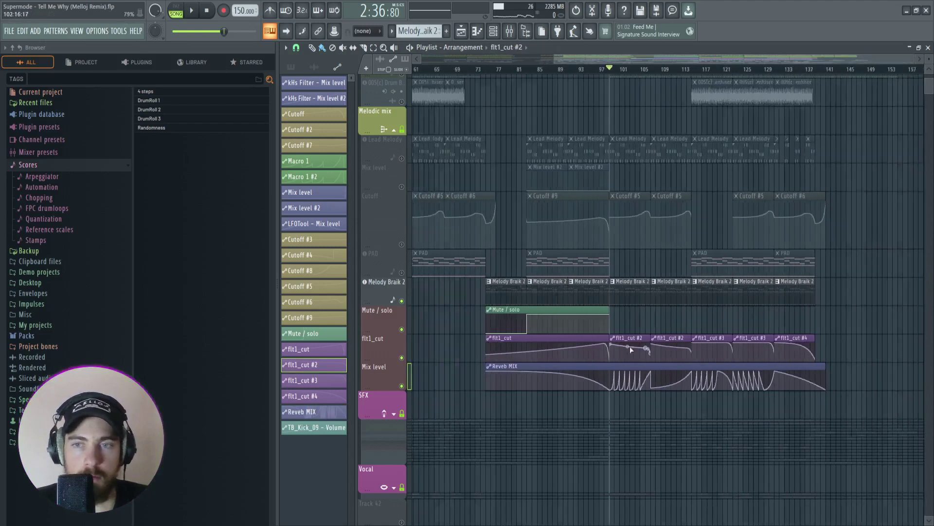
Inspect the first Fruity Reeverb 2 and the Fruity peak controller on the Melody Braik 2 mixer channel.
left_click(509, 31)
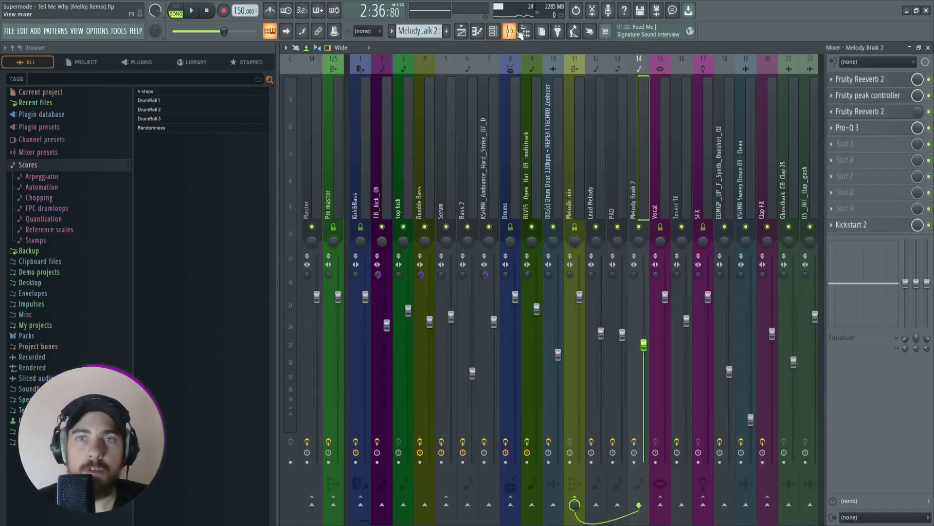
left_click(869, 85)
left_click_drag(473, 161, 449, 199)
left_click(879, 98)
left_click(880, 97)
left_click(880, 97)
left_click_drag(490, 172, 587, 168)
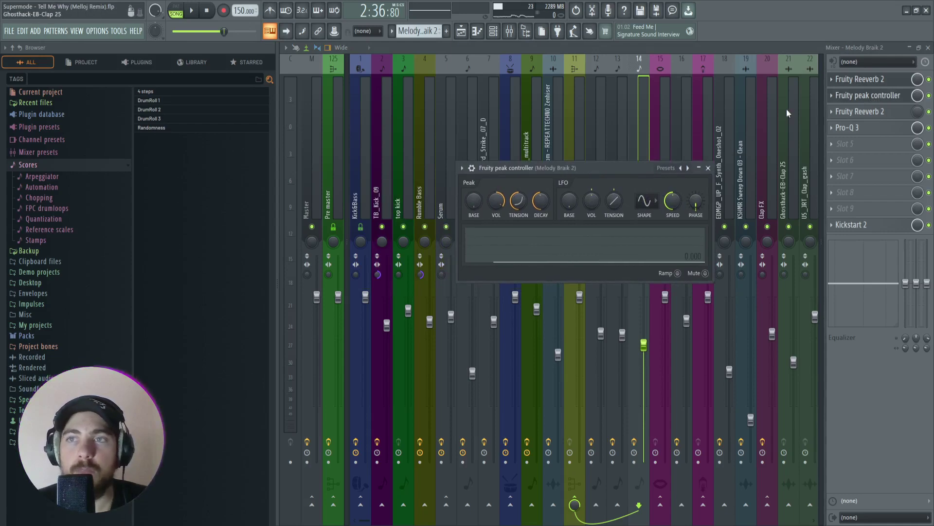
left_click_drag(574, 167, 550, 172)
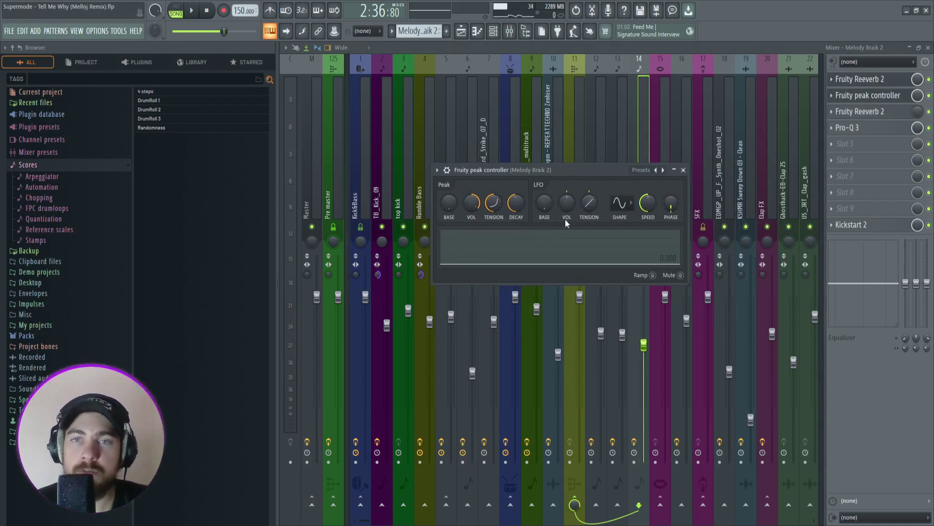
left_click_drag(580, 169, 607, 192)
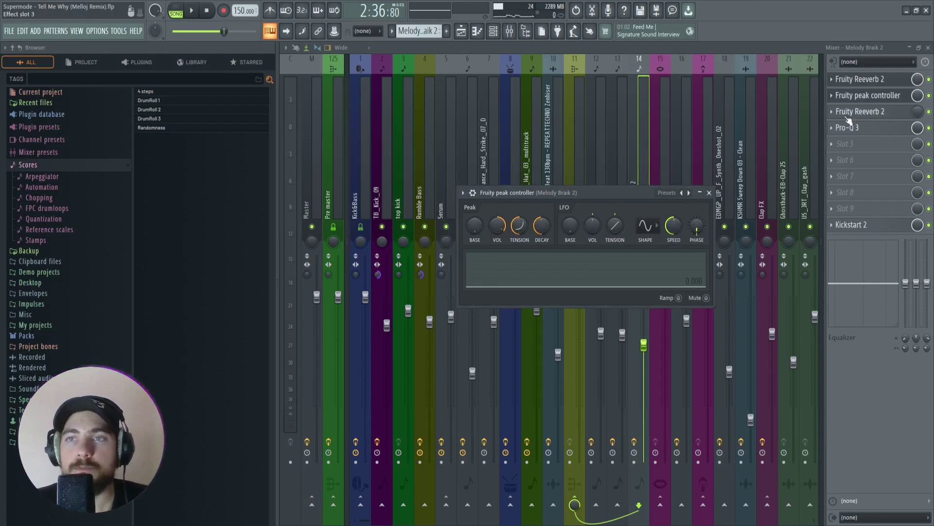
Inspect the second Fruity Reeverb 2, Pro-Q 3 and Kickstart 2 on the Melody Braik 2 channel, and return to the playlist.
left_click(869, 112)
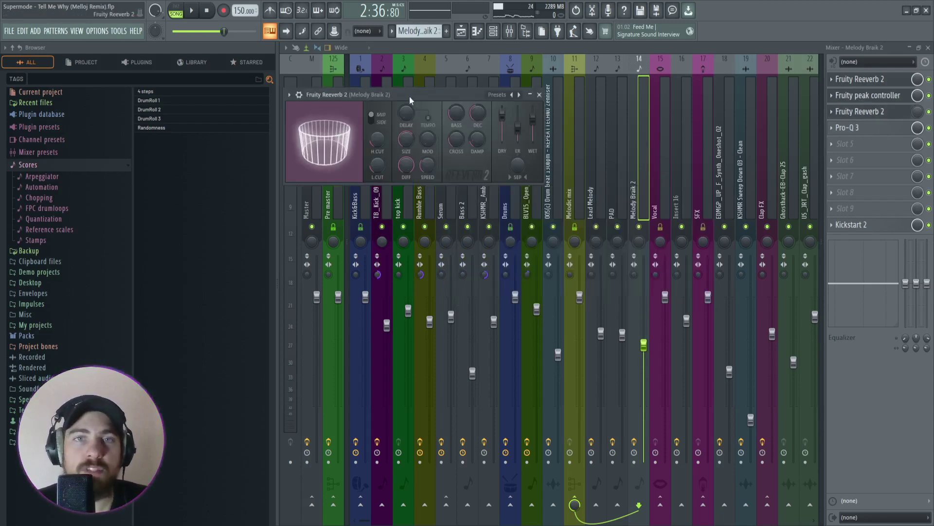
left_click(857, 128)
left_click_drag(705, 187, 607, 121)
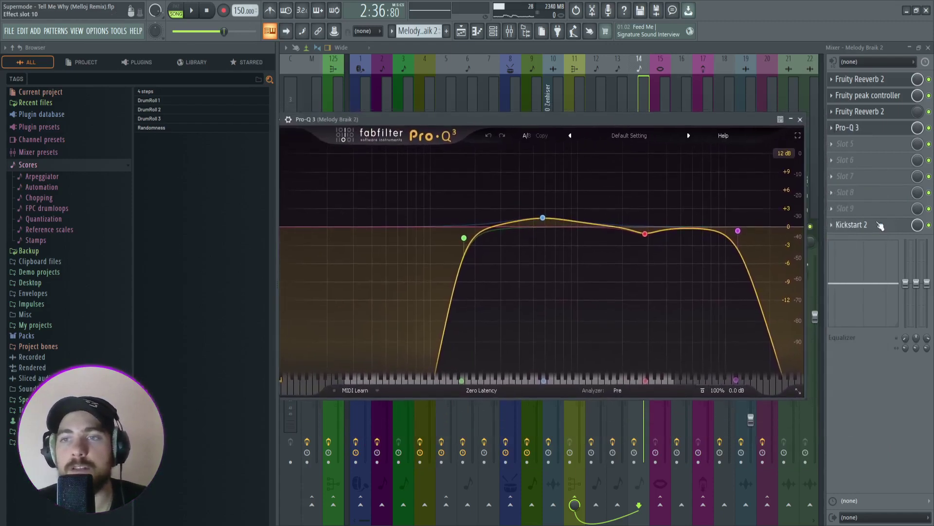
left_click(881, 226)
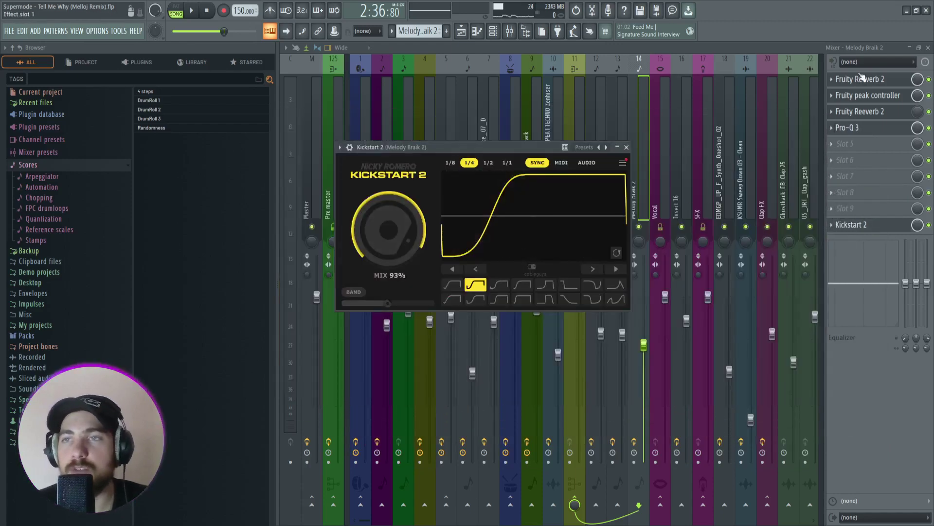
left_click(627, 147)
left_click(928, 48)
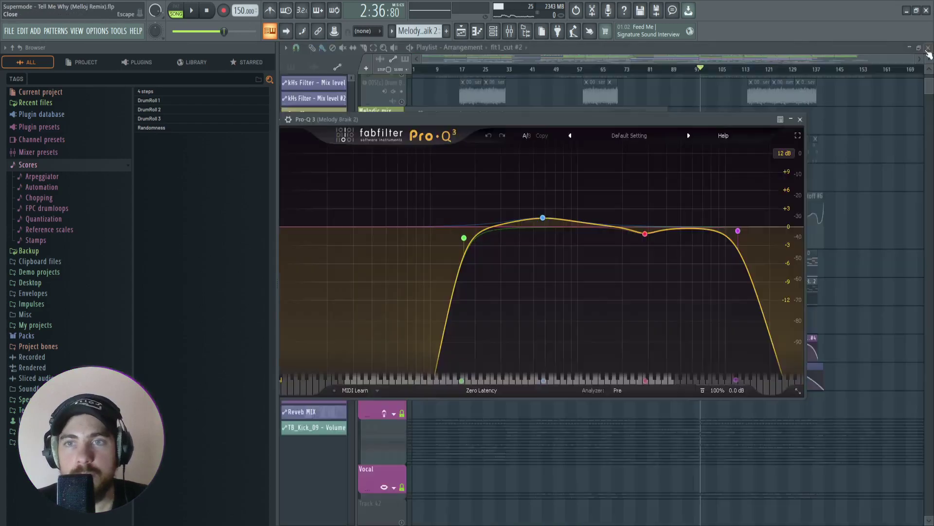
left_click(632, 57)
Mute the Melody Braik 2 track and its Mute / solo, flt1_cut and Mix level automation tracks.
scroll(726, 236, "up", 3)
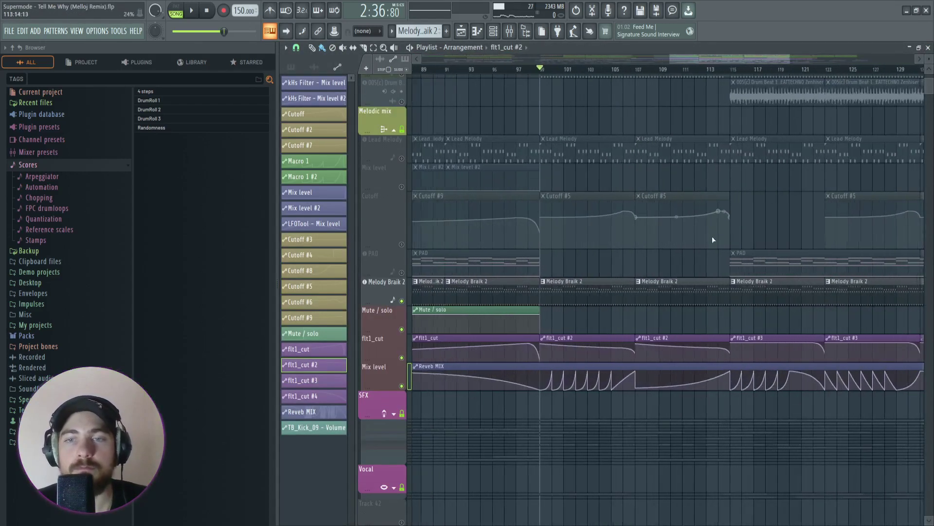
scroll(603, 288, "down", 3)
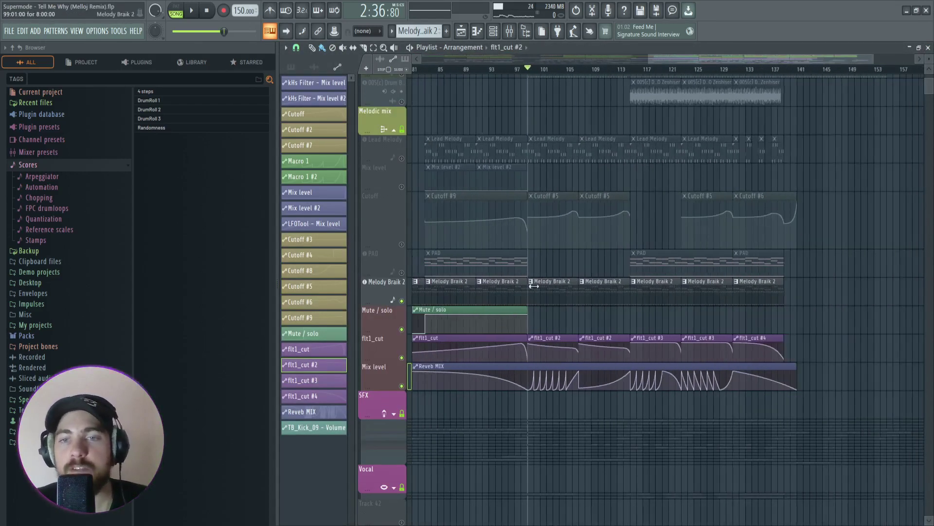
left_click(402, 301)
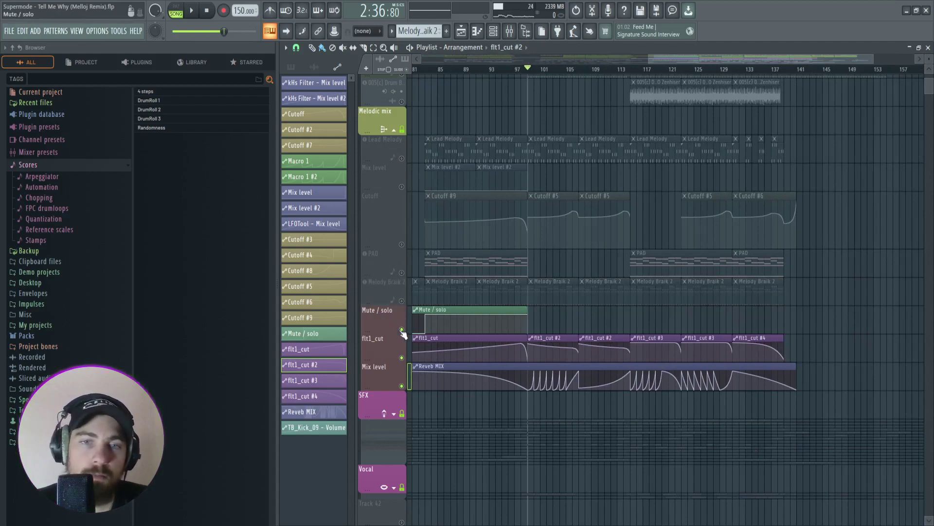
left_click(402, 329)
left_click(401, 358)
left_click(402, 387)
scroll(690, 300, "up", 4)
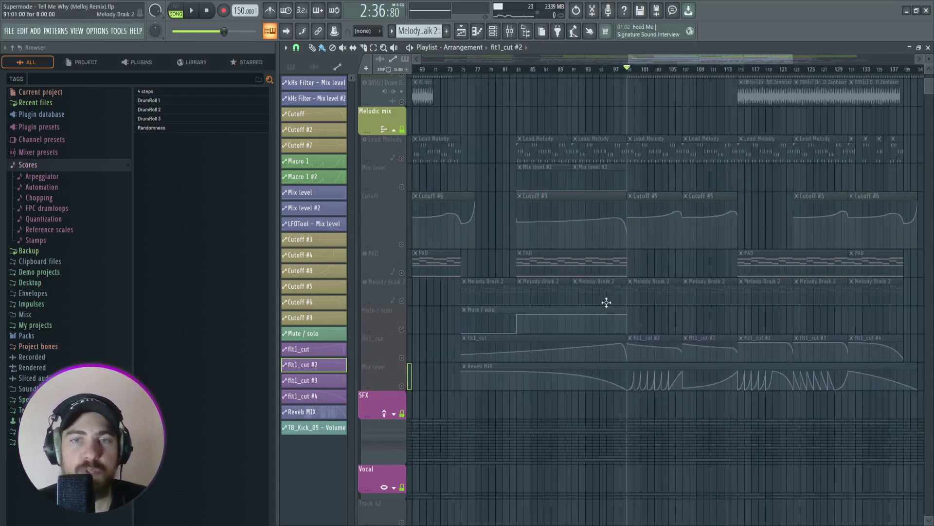
scroll(557, 180, "down", 1)
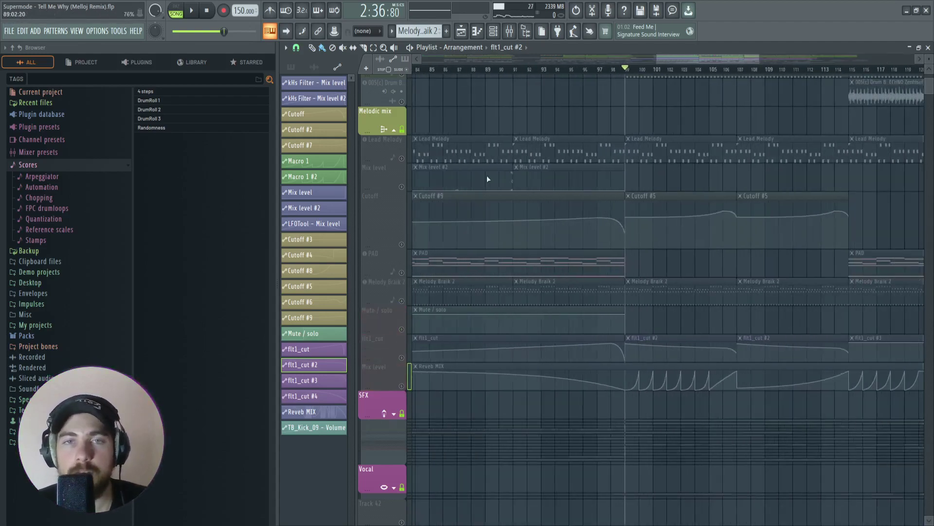
Collapse the Melodic mix track group and expand the SFX group.
left_click(394, 129)
left_click(395, 183)
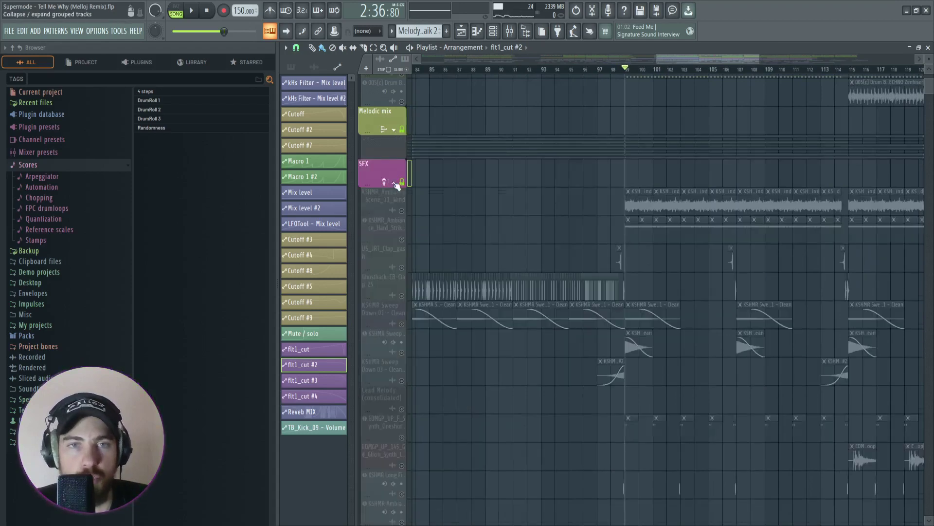
scroll(725, 146, "up", 3)
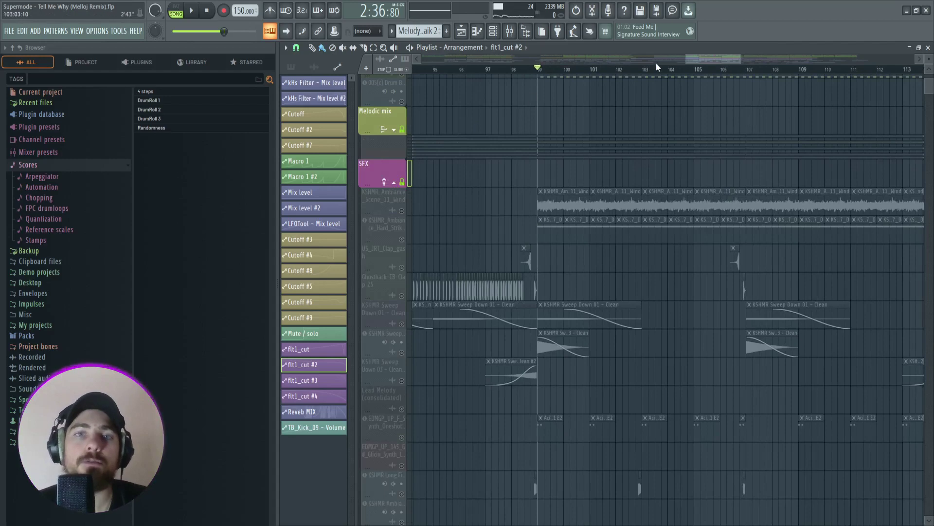
Glance at the mixer and look over the SFX group's clips around bar 99 in the playlist.
left_click(509, 31)
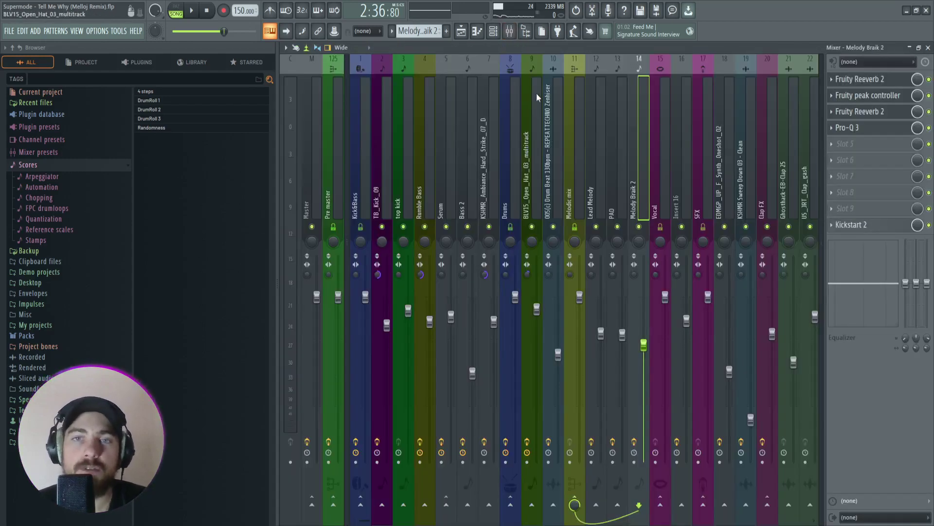
left_click(460, 32)
scroll(532, 136, "down", 2)
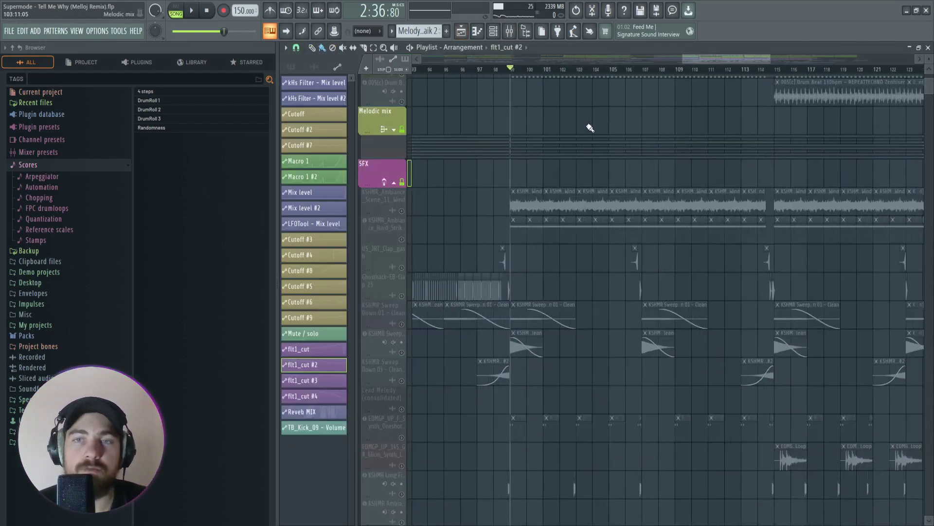
scroll(518, 143, "up", 4)
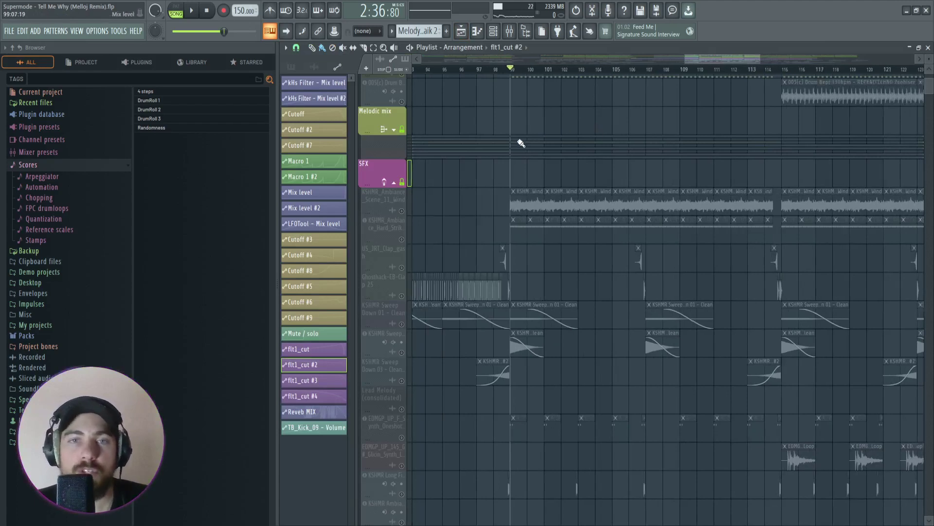
scroll(518, 143, "up", 1)
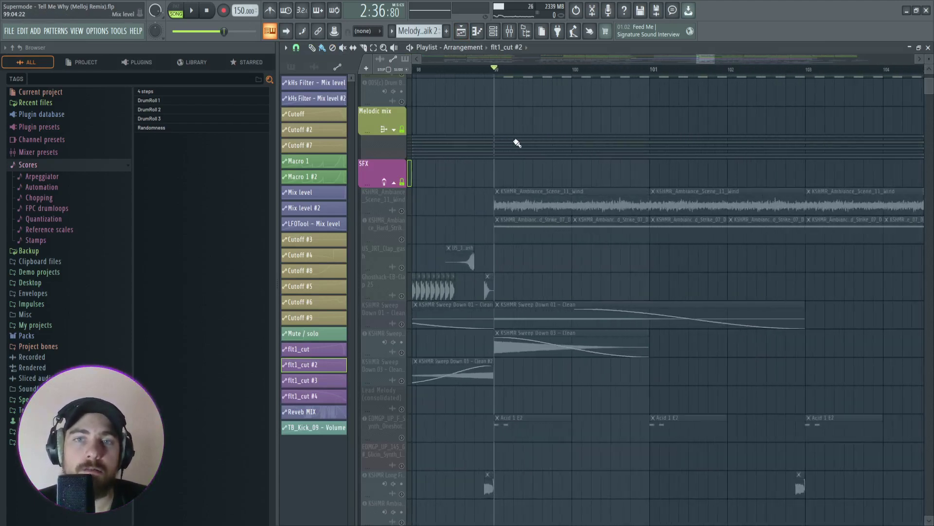
scroll(518, 143, "down", 1)
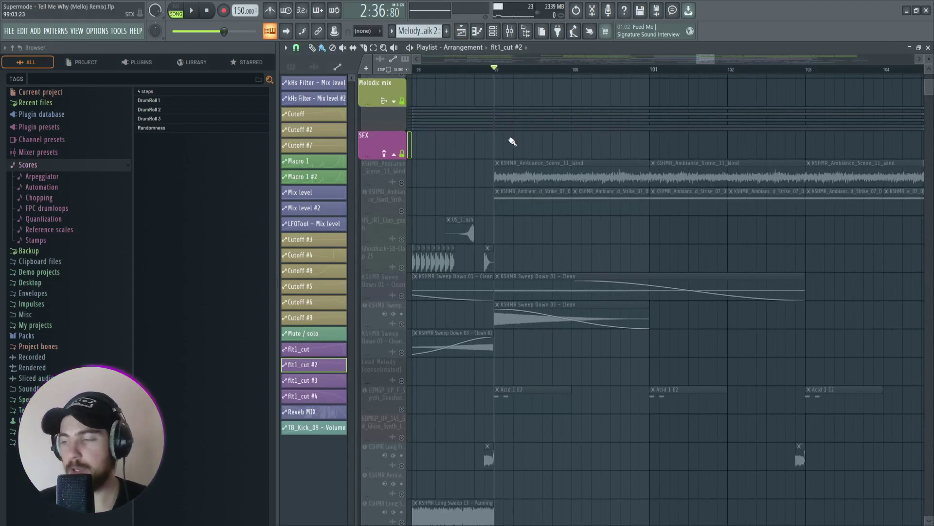
scroll(584, 122, "down", 3)
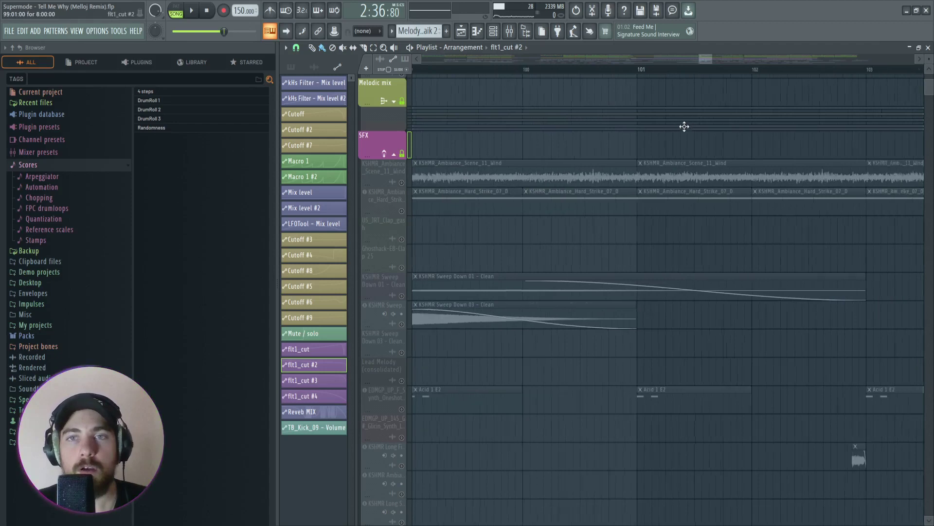
Expand the Melodic mix group, look over its tracks around bar 99, and collapse the group again.
left_click(398, 102)
scroll(592, 203, "down", 2)
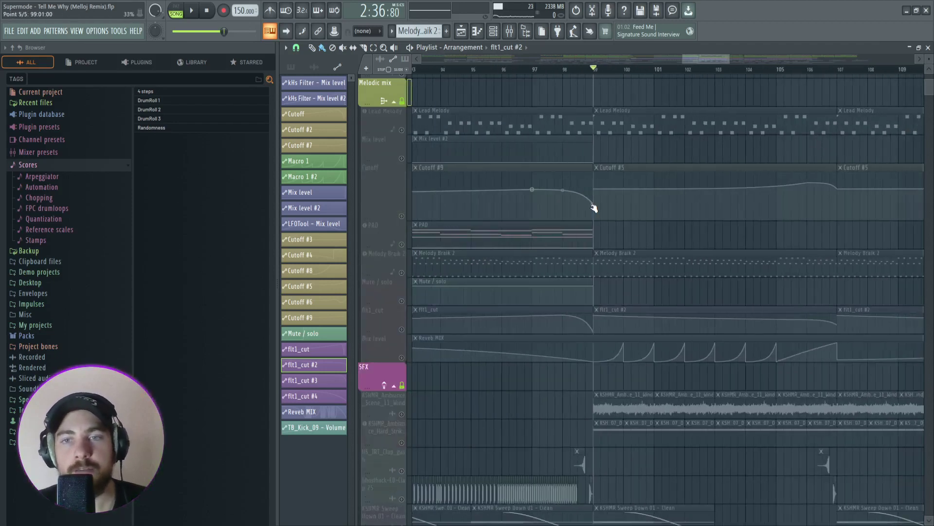
scroll(448, 156, "up", 5)
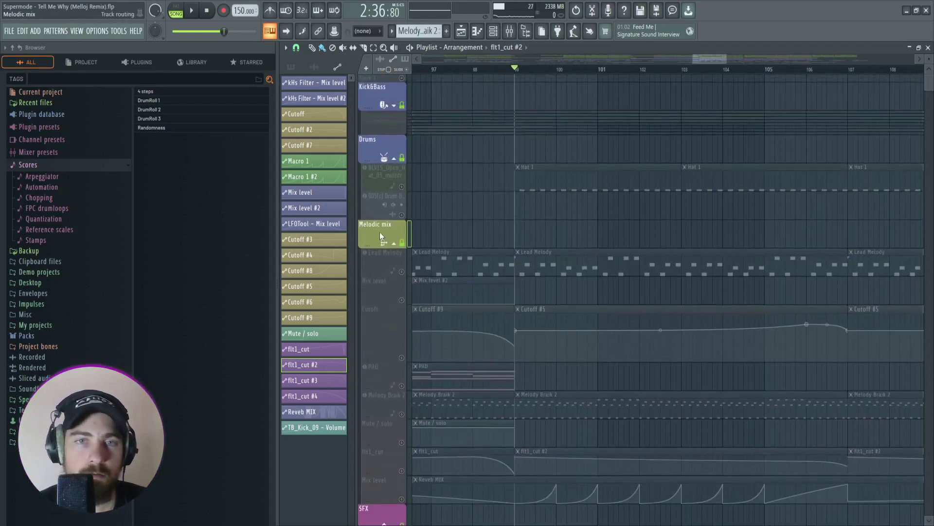
left_click(393, 243)
Survey the SFX group's tracks across the arrangement, going back to the opening bars of the song.
scroll(563, 252, "down", 5)
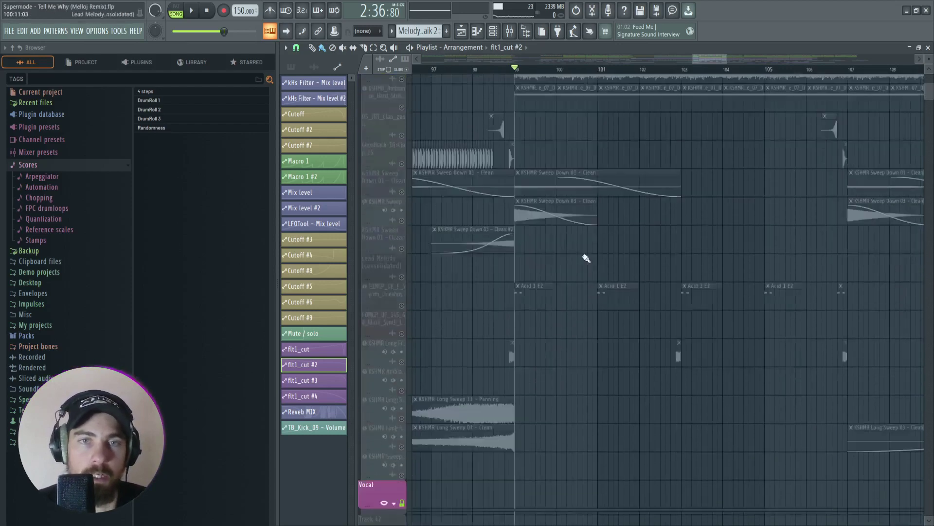
scroll(576, 257, "up", 1)
left_click_drag(728, 60, 699, 70)
scroll(509, 187, "down", 8)
scroll(492, 187, "up", 4)
scroll(591, 118, "up", 5)
scroll(674, 61, "up", 3)
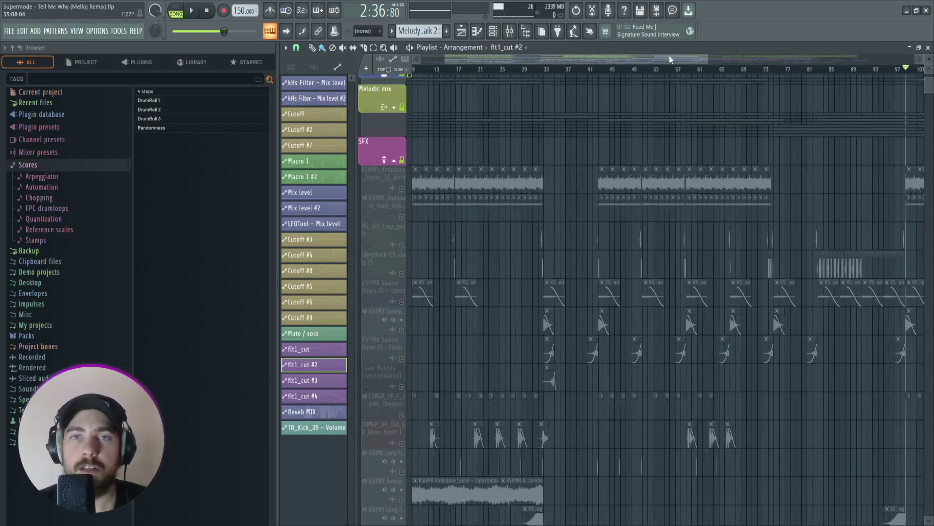
scroll(442, 157, "up", 4)
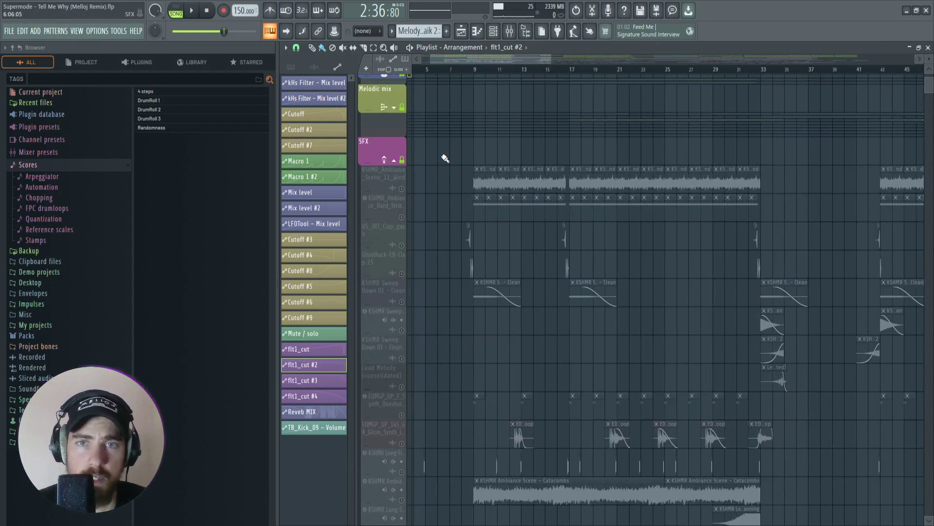
Look over the SFX group's tracks down to the Vocal group, mainly across the opening bars of the arrangement.
scroll(451, 166, "down", 3)
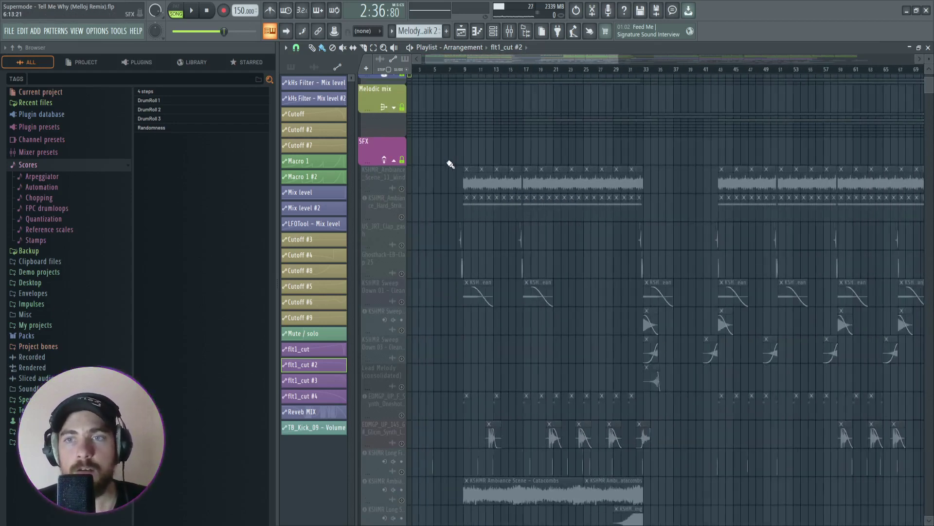
scroll(459, 155, "down", 5)
scroll(457, 181, "up", 6)
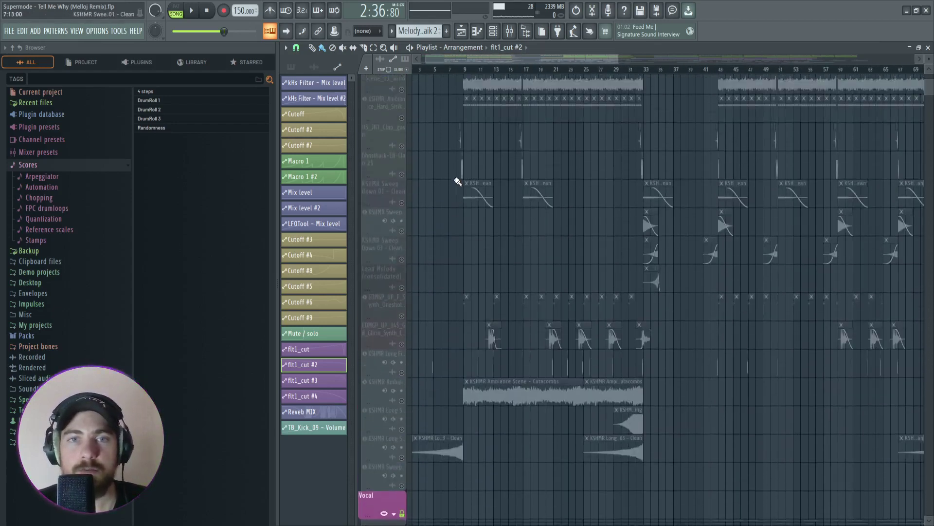
scroll(477, 294, "down", 4)
scroll(475, 302, "up", 6)
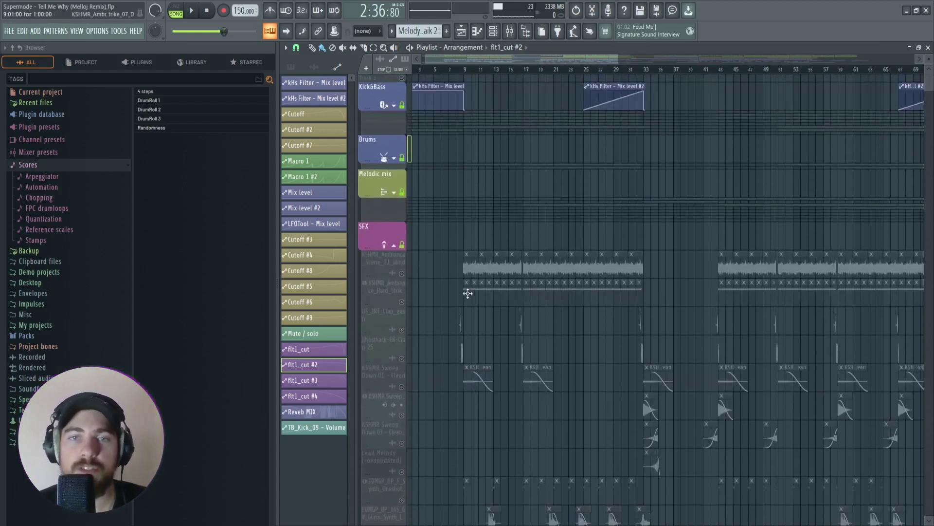
scroll(467, 292, "down", 6)
scroll(561, 272, "up", 3, "ctrl")
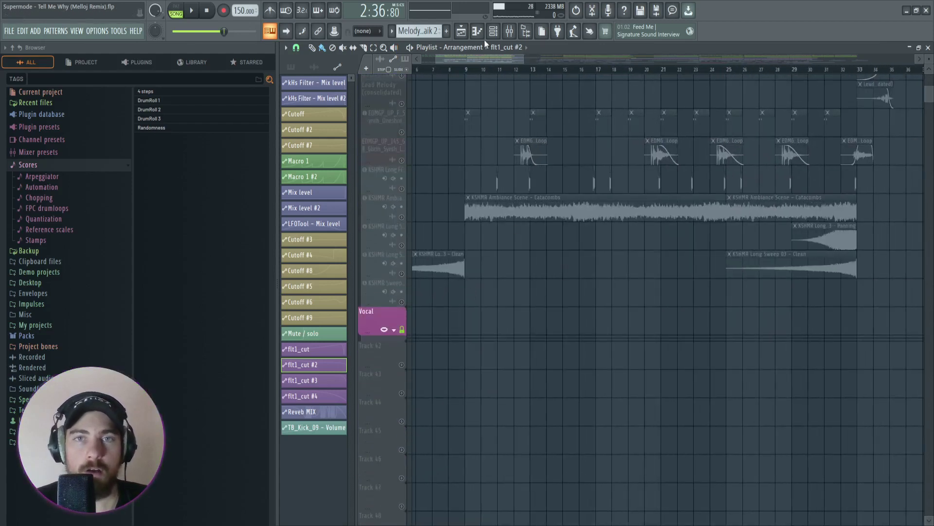
scroll(467, 121, "left", 2)
scroll(515, 174, "up", 5)
scroll(476, 170, "up", 3, "ctrl")
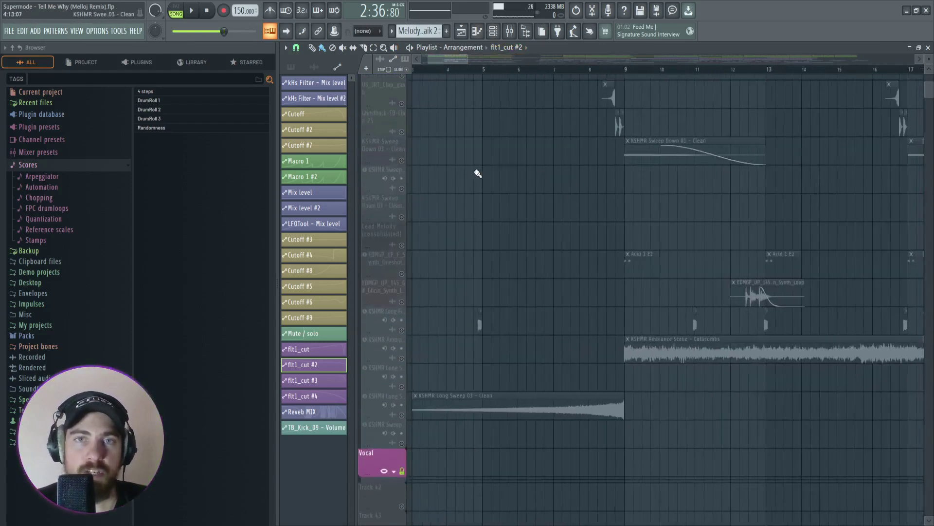
scroll(534, 184, "left", 2)
scroll(428, 177, "up", 5)
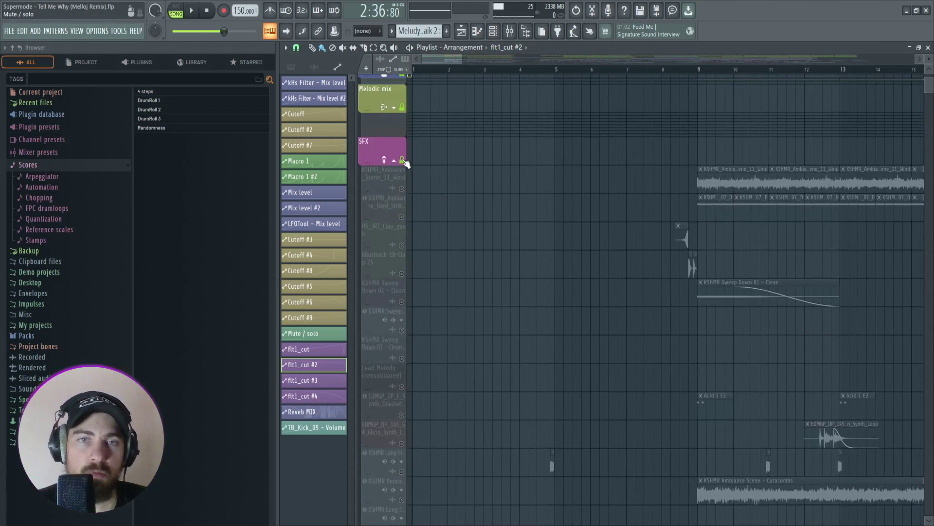
Examine the lower SFX tracks around bar 9, from the Acid 1 E2 clips to the KSHMR Long Sweep 03 riser.
scroll(600, 257, "down", 8)
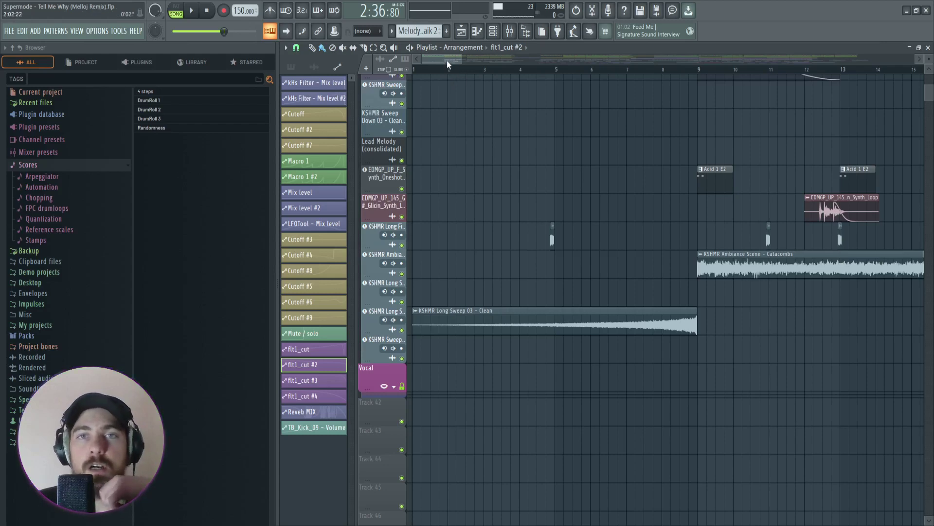
scroll(706, 74, "down", 6)
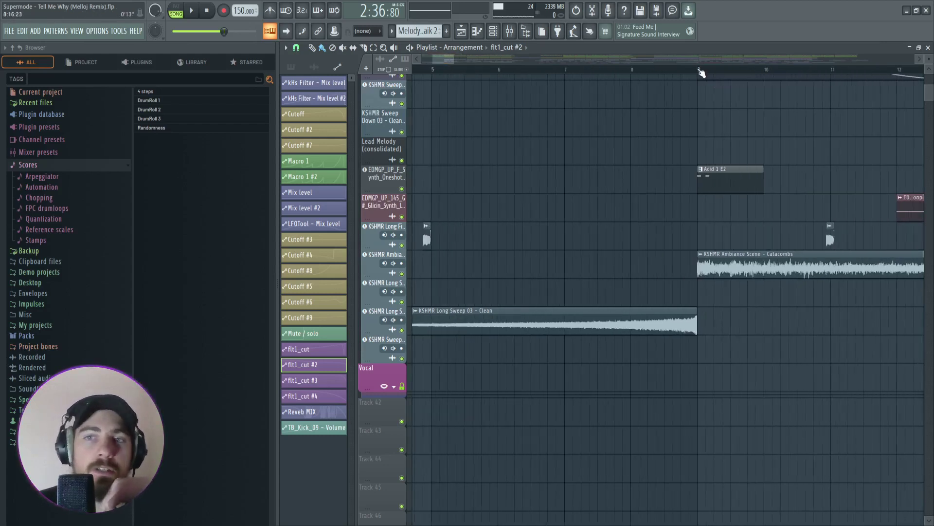
scroll(702, 73, "down", 2)
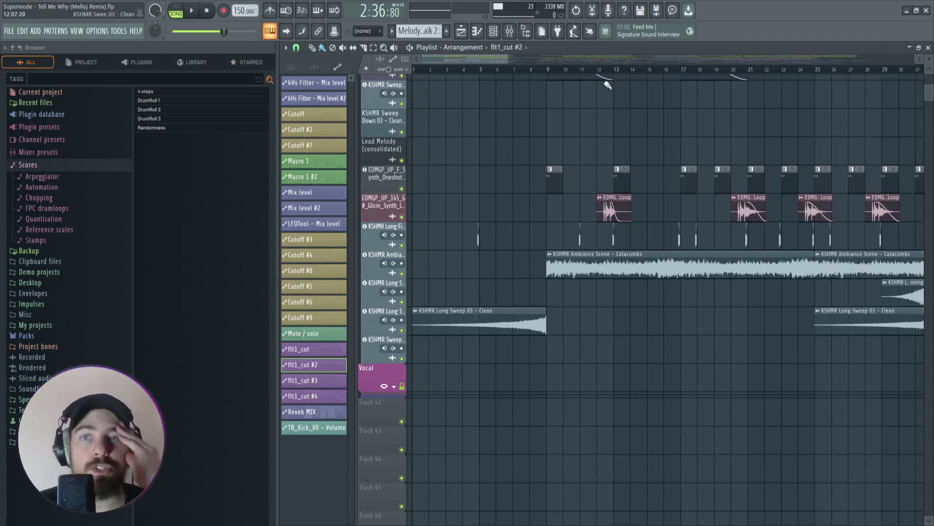
scroll(608, 85, "down", 1)
scroll(560, 77, "up", 4)
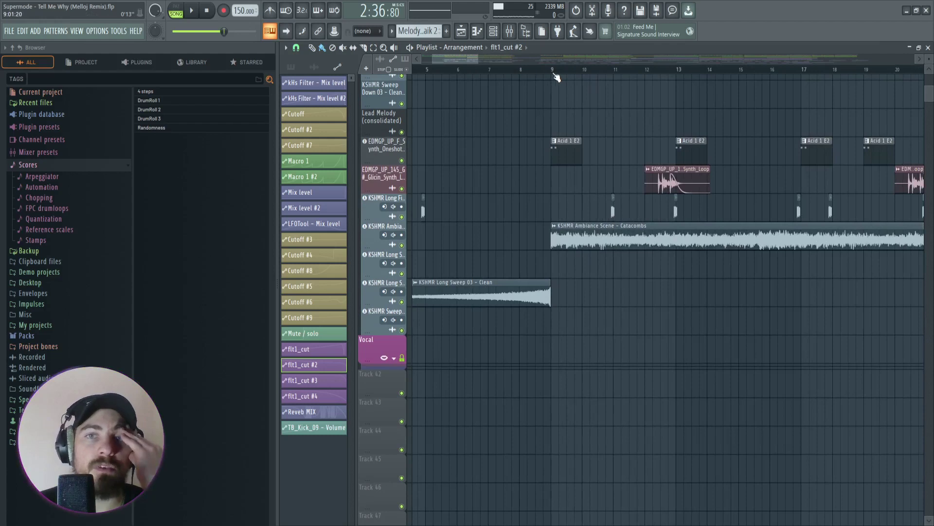
scroll(556, 77, "up", 3)
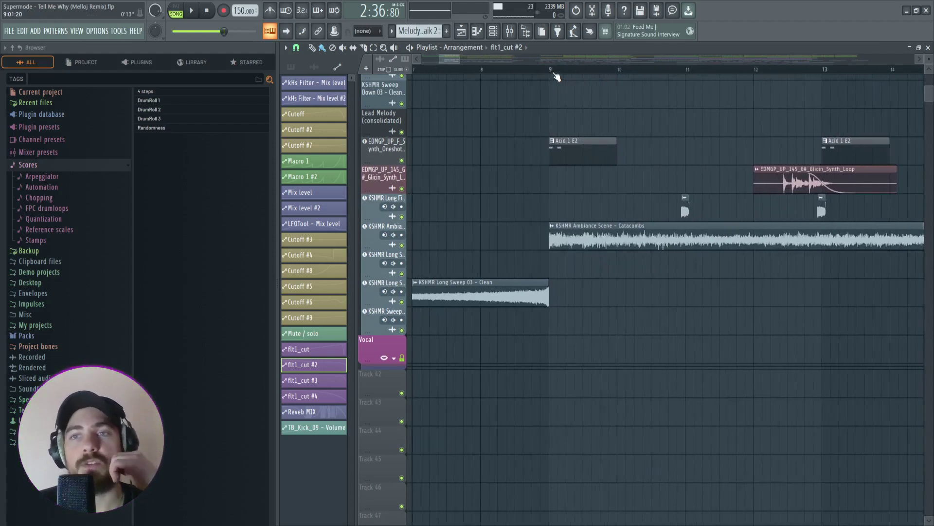
scroll(552, 73, "down", 3)
Survey the upper SFX tracks, comparing the clips around bar 9 with their layout across the whole arrangement.
scroll(527, 118, "up", 6)
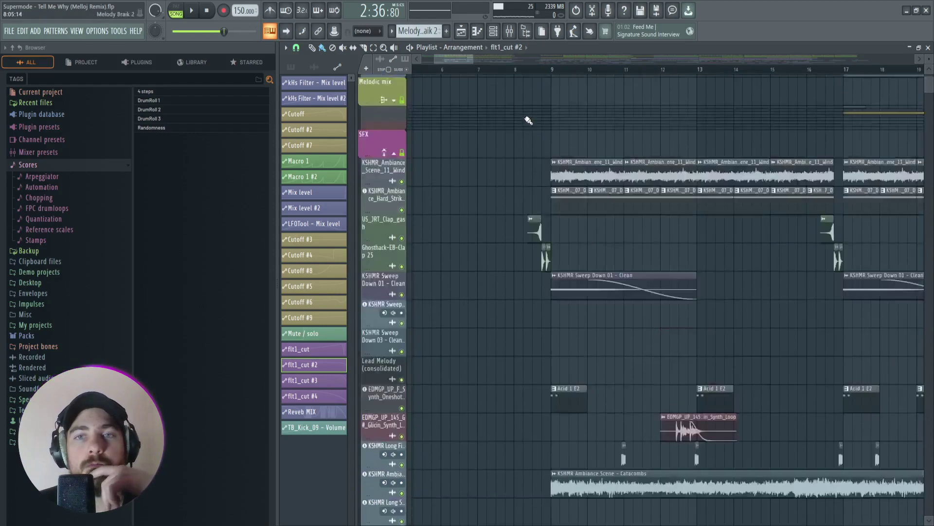
scroll(548, 72, "down", 4)
scroll(496, 137, "up", 2)
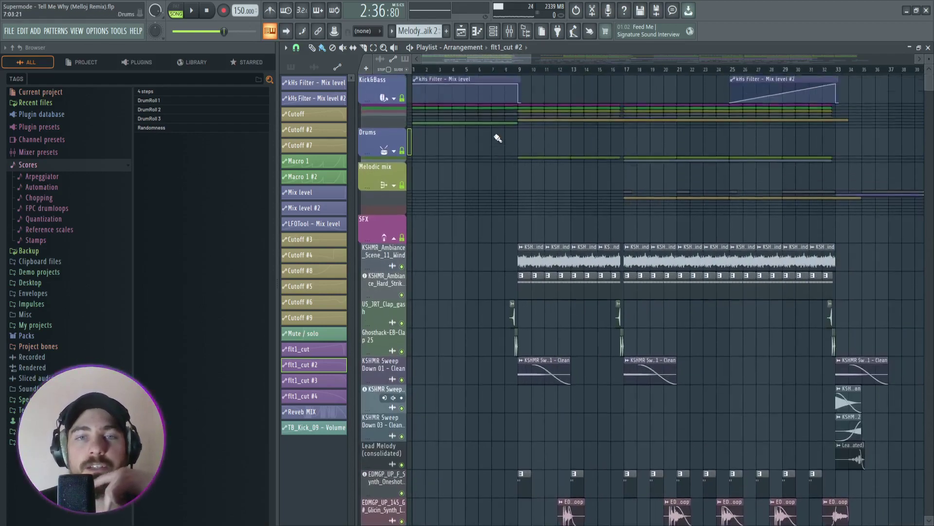
scroll(521, 73, "up", 8)
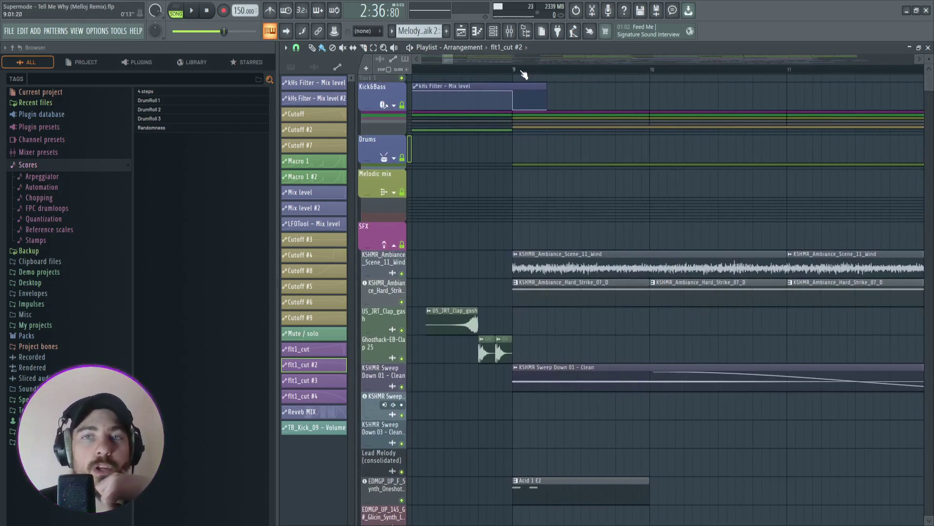
scroll(522, 73, "down", 2)
scroll(506, 77, "down", 2)
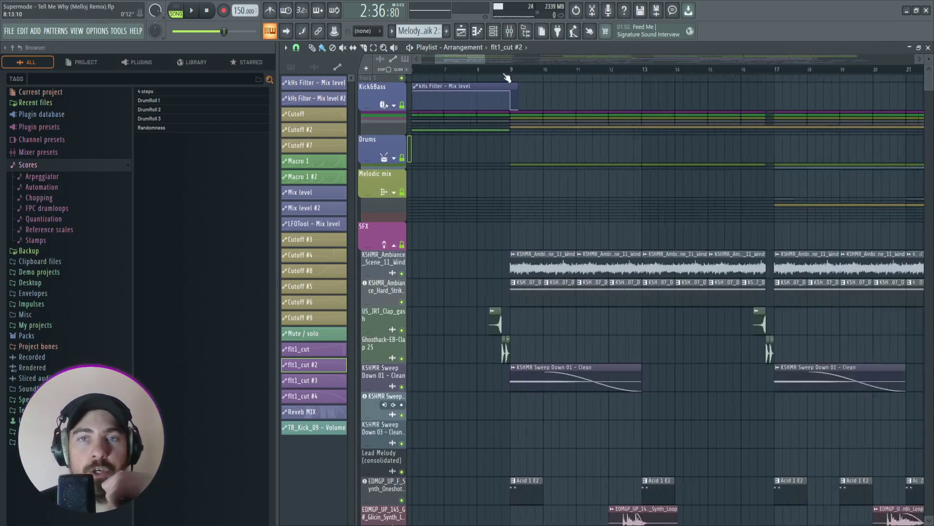
scroll(506, 77, "down", 8)
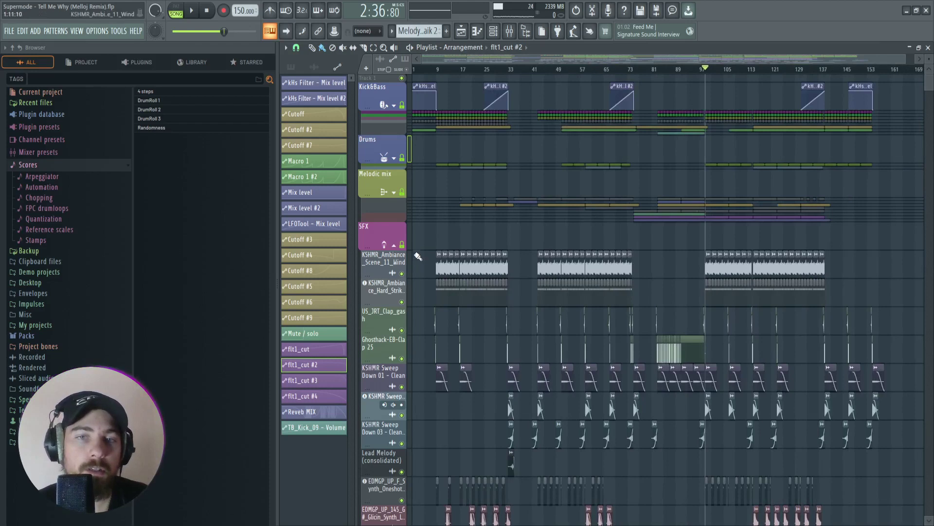
scroll(410, 267, "up", 6)
scroll(546, 225, "up", 3)
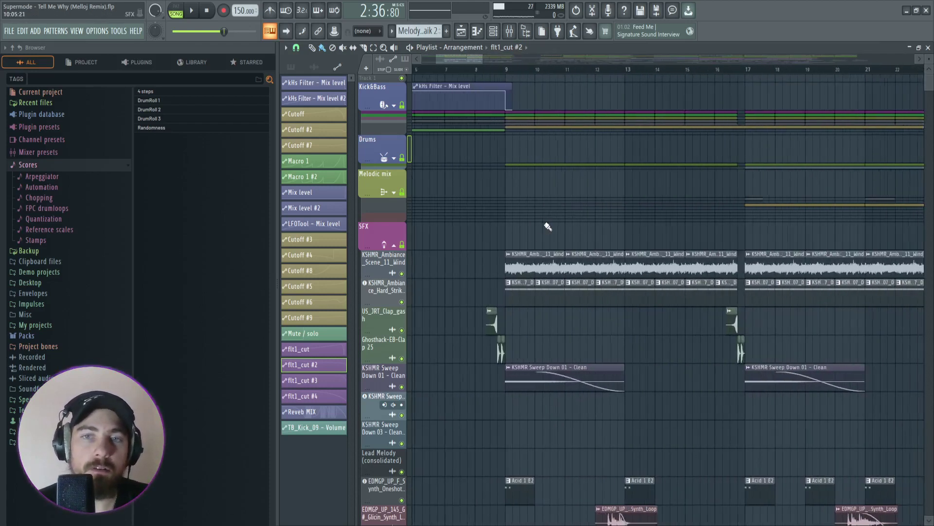
Solo the KSHMR_Ambiance_Scene_11_Wind track and listen to it briefly from bar 9.
right_click(402, 274)
scroll(515, 266, "up", 3)
left_click(487, 69)
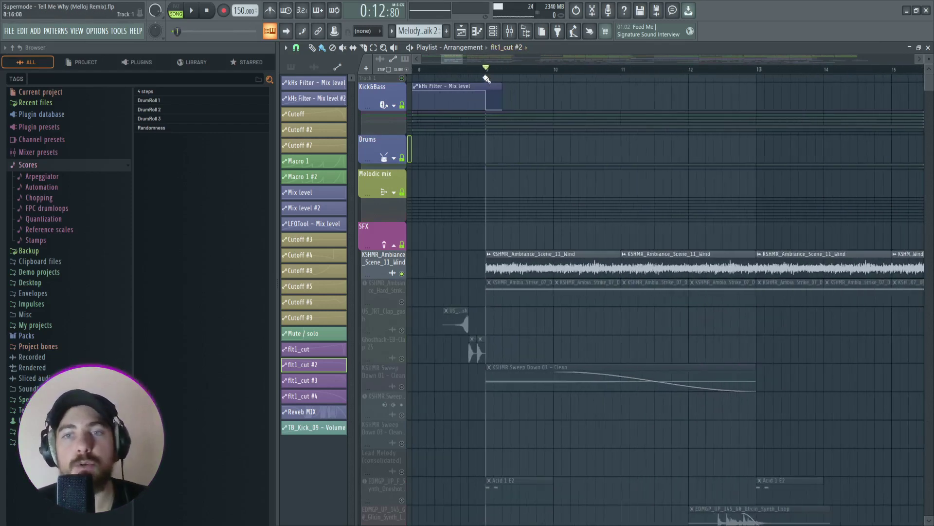
key("space")
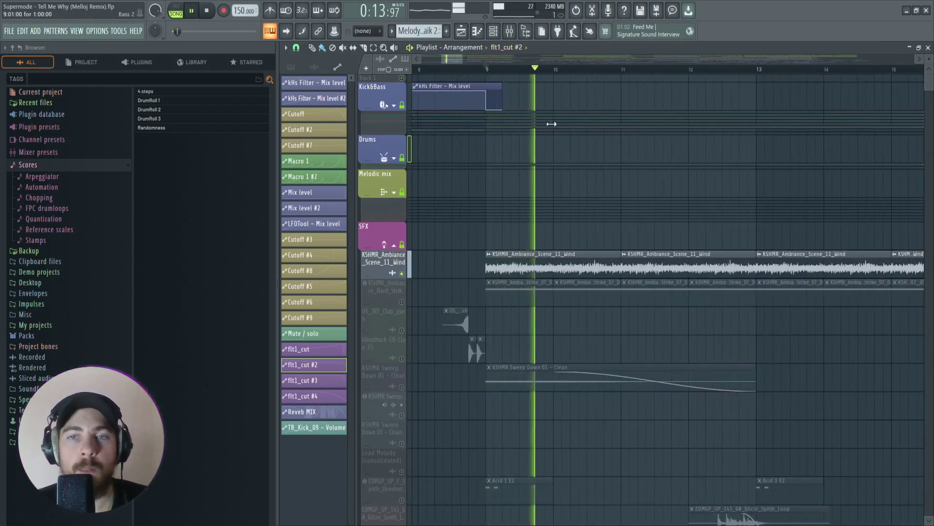
key("space")
scroll(716, 263, "down", 1)
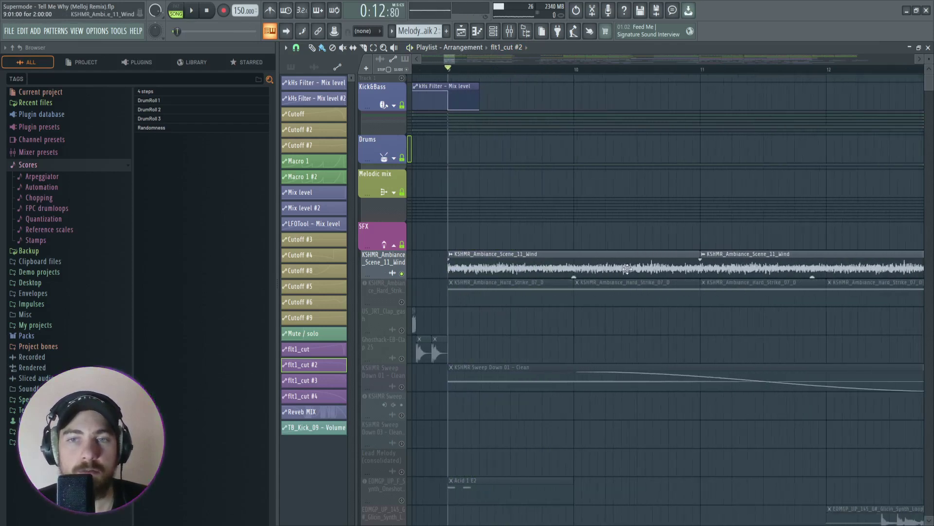
scroll(716, 263, "up", 1)
scroll(716, 263, "down", 2)
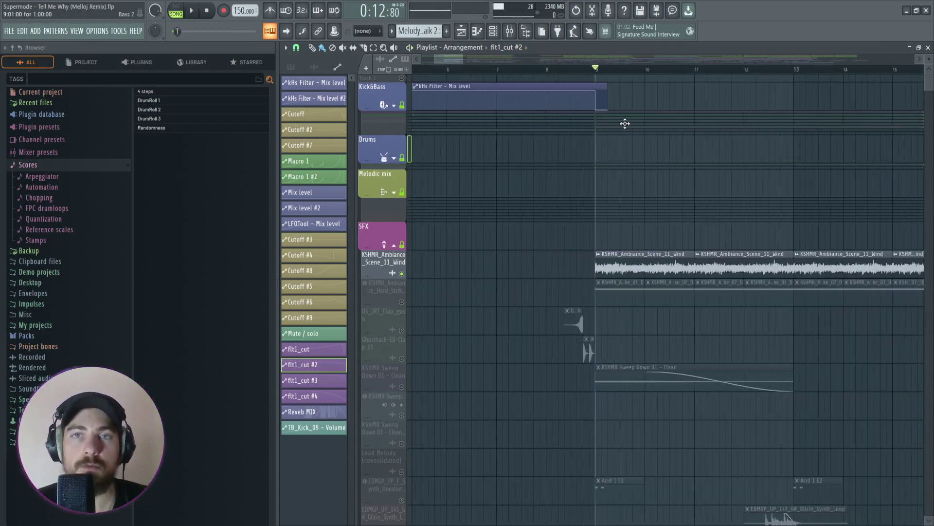
Glance at the mixer, return to the playlist and replay the soloed wind ambience from bar 9.
left_click(508, 31)
left_click(462, 32)
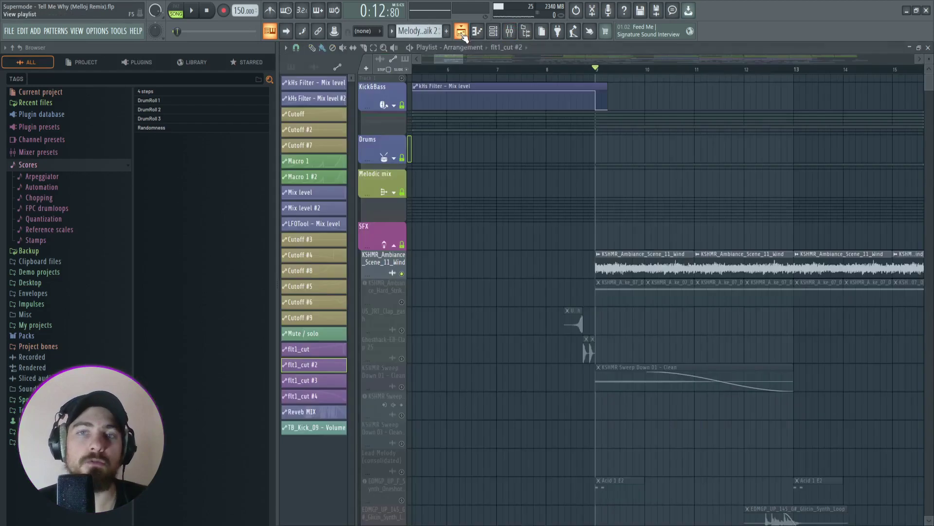
key("space")
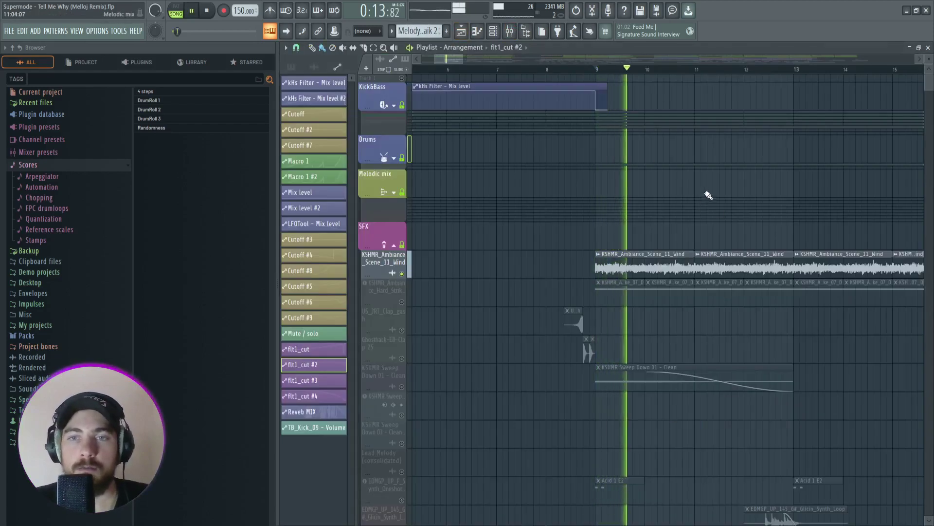
key("space")
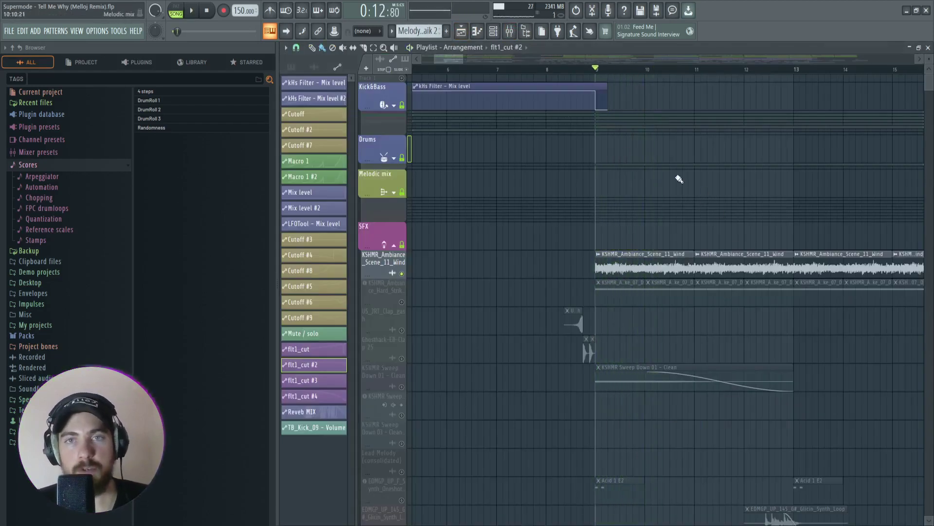
Play the wind ambience with the mixer open and inspect the Pro-Q 3 equalizer curve on Insert 25.
left_click(508, 31)
key("space")
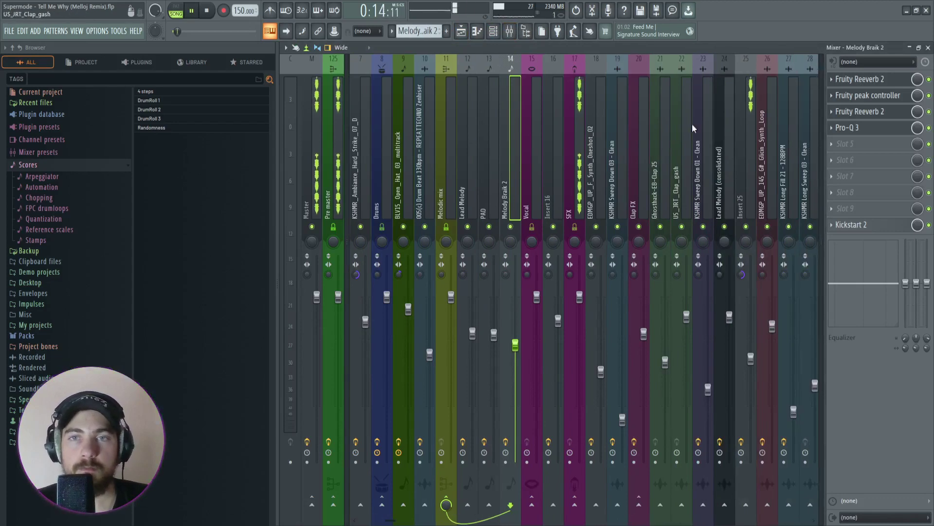
left_click(743, 141)
left_click(851, 79)
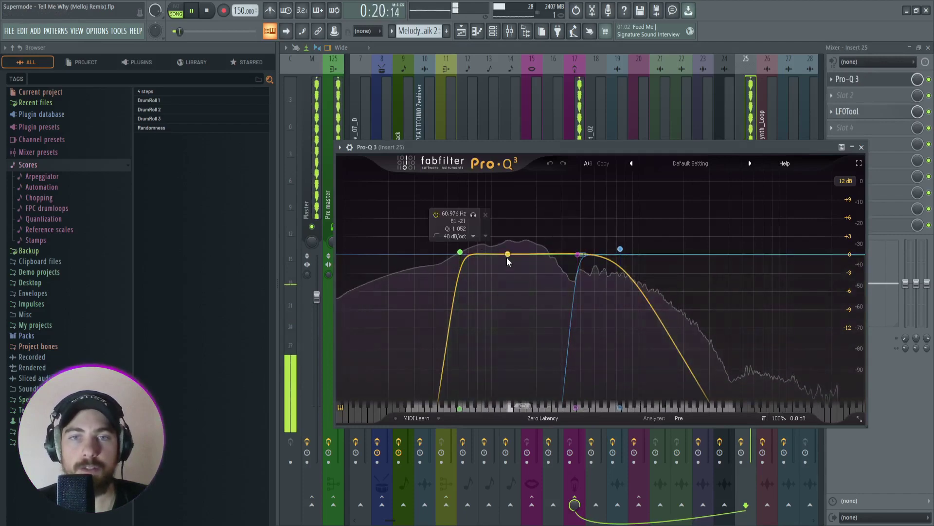
key("space")
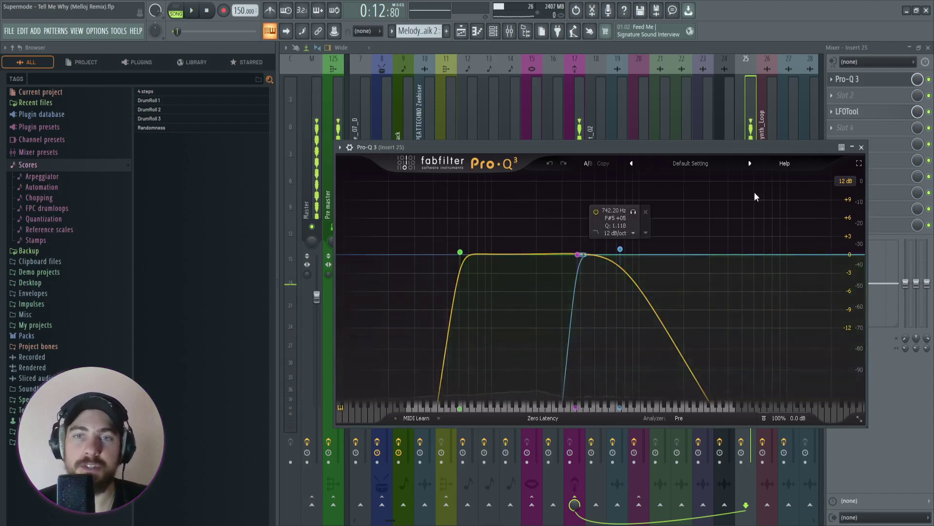
Close the equalizer, check the LFOTool volume shape on Insert 25, and return to the playlist.
key("Escape")
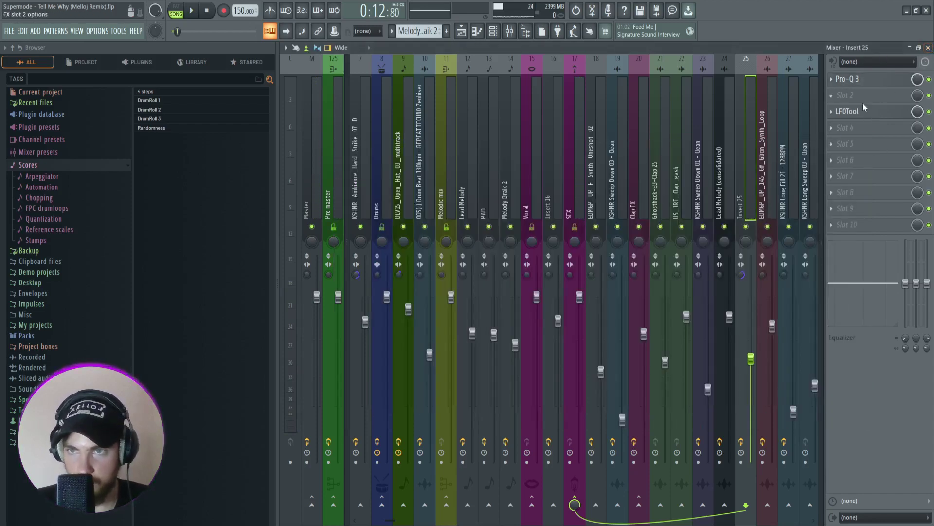
left_click(852, 115)
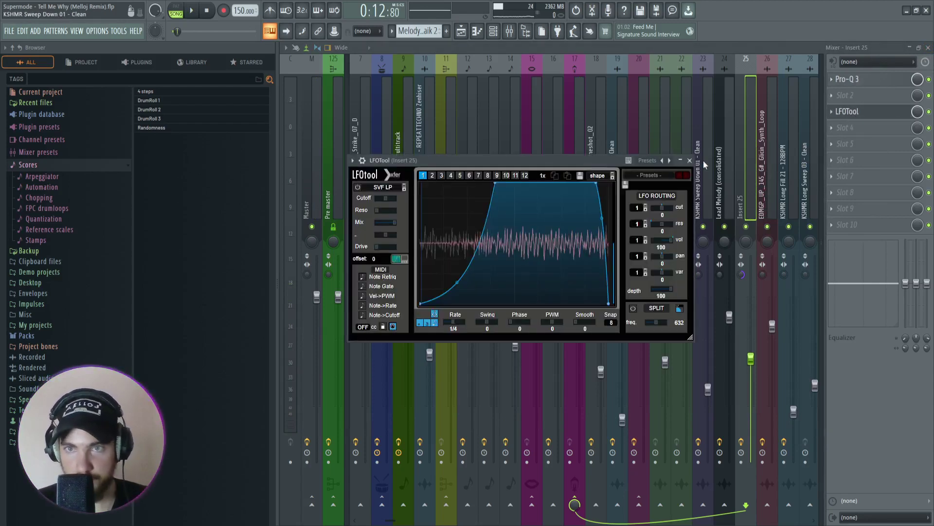
left_click(690, 160)
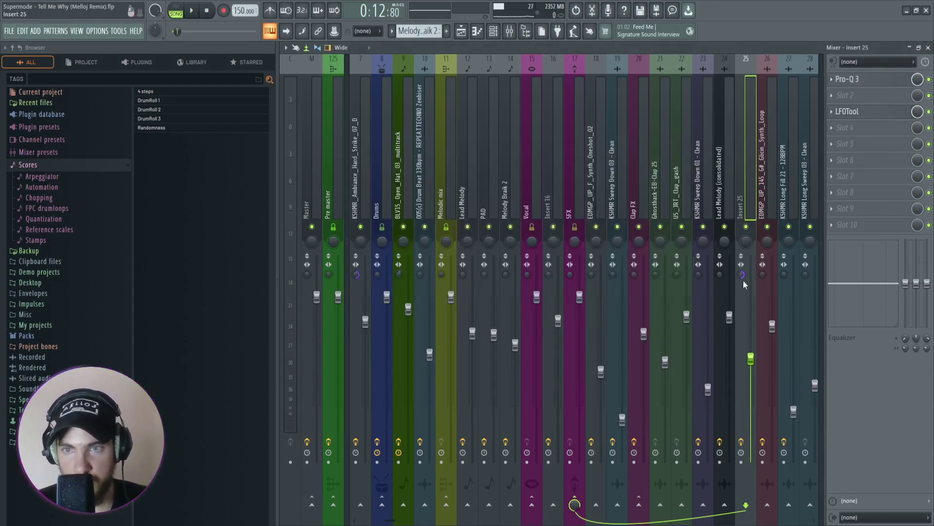
left_click(928, 48)
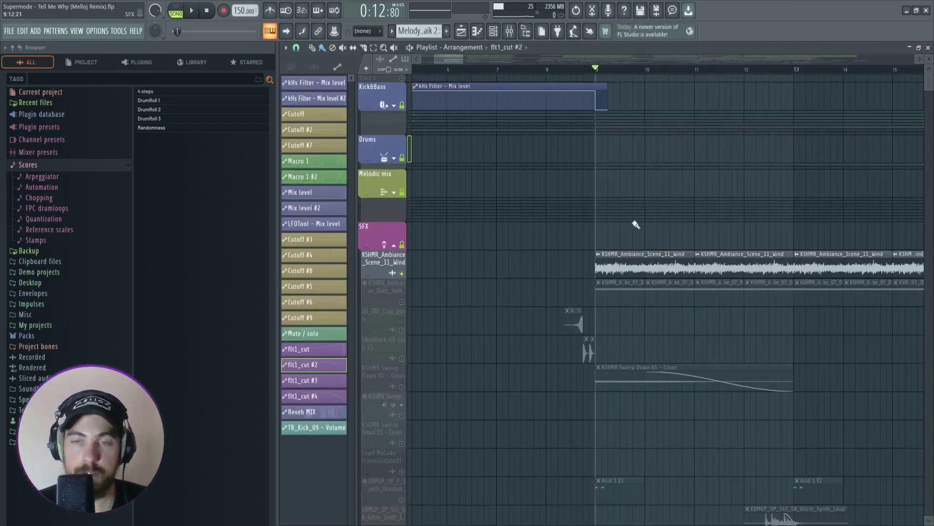
Solo the KSHMR_Ambiance_Hard_Strike_07_D track and play it from bar 9.
scroll(621, 226, "right", 3)
scroll(482, 246, "up", 3)
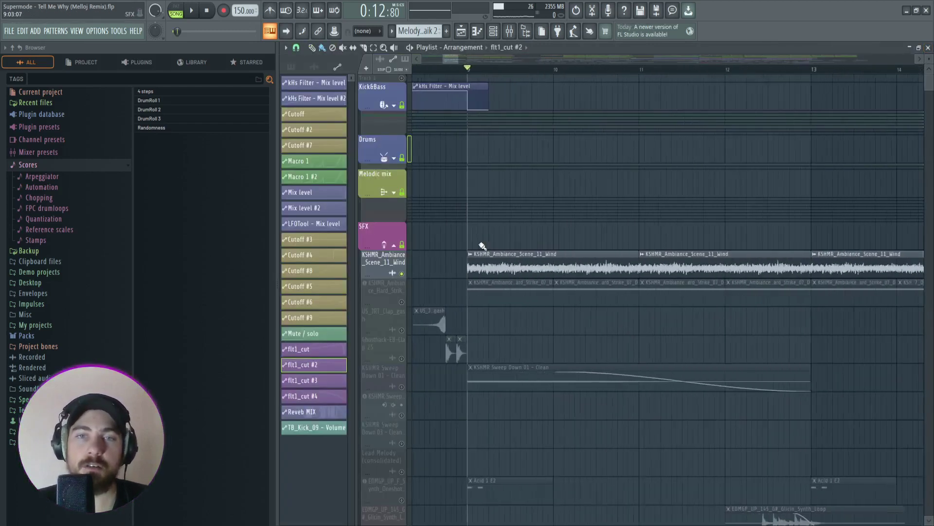
right_click(401, 302)
key("space")
scroll(661, 298, "down", 2)
scroll(660, 297, "up", 1)
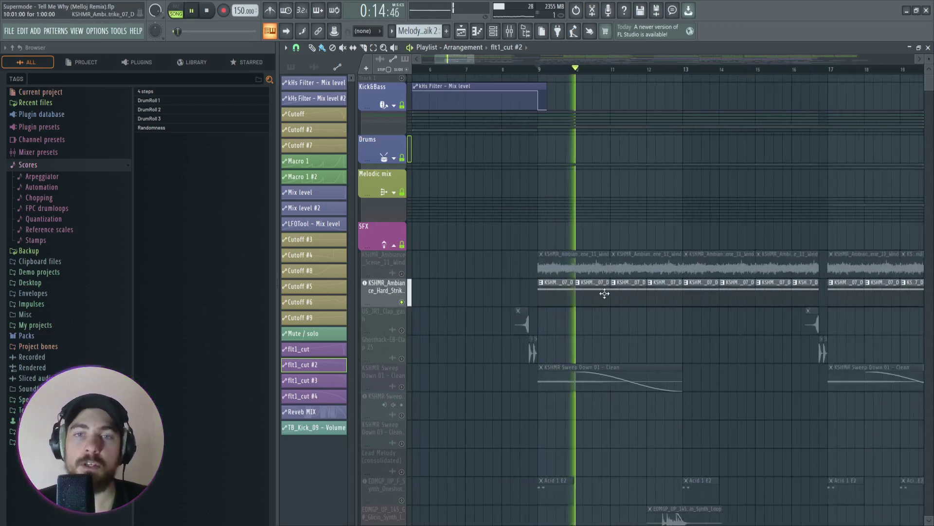
Open the Hard Strike sampler channel, review its volume envelope and sample settings, and stop playback.
left_click(375, 291)
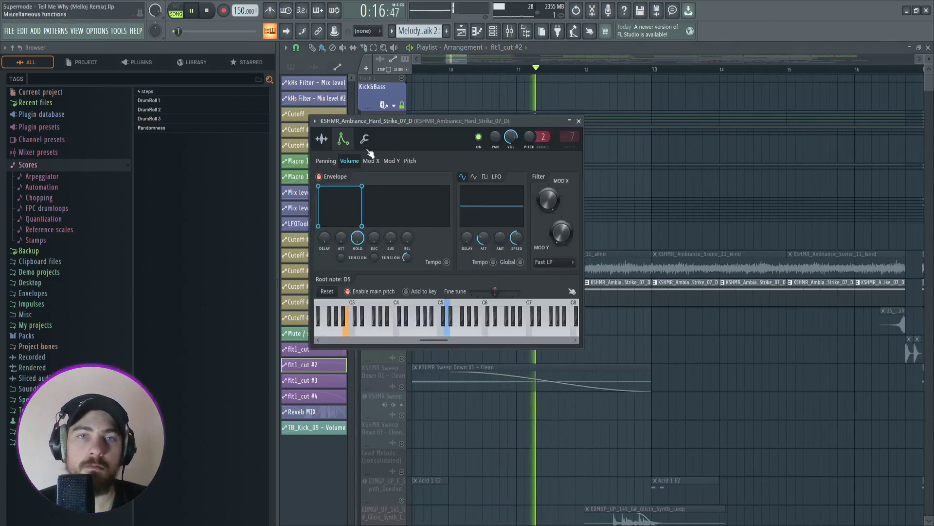
left_click(321, 139)
left_click_drag(437, 124, 715, 119)
left_click(621, 137)
left_click(599, 135)
key("space")
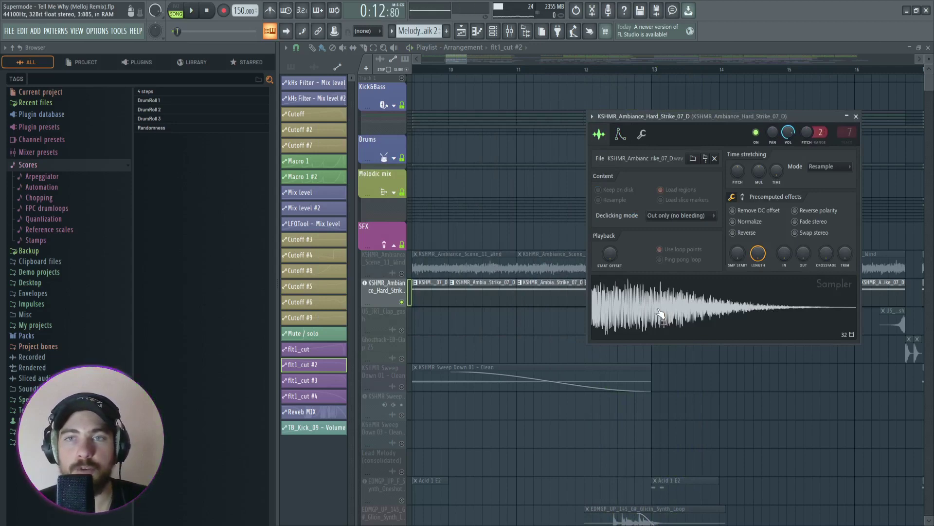
Close the Hard Strike sampler and inspect the first Pro-Q 3 equalizer curve on the KSHMR_Ambiance_Hard_Strike_07_D mixer insert.
left_click(856, 117)
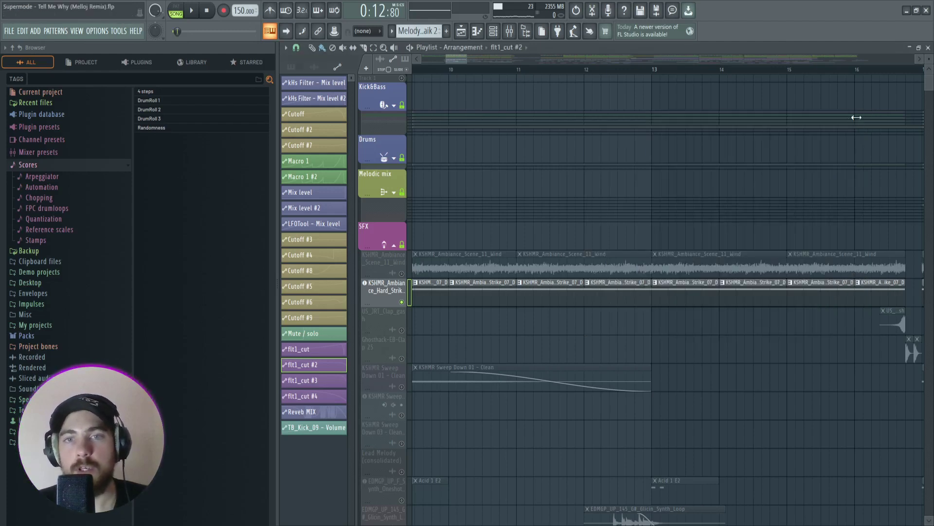
scroll(474, 214, "up", 3)
scroll(451, 60, "up", 2)
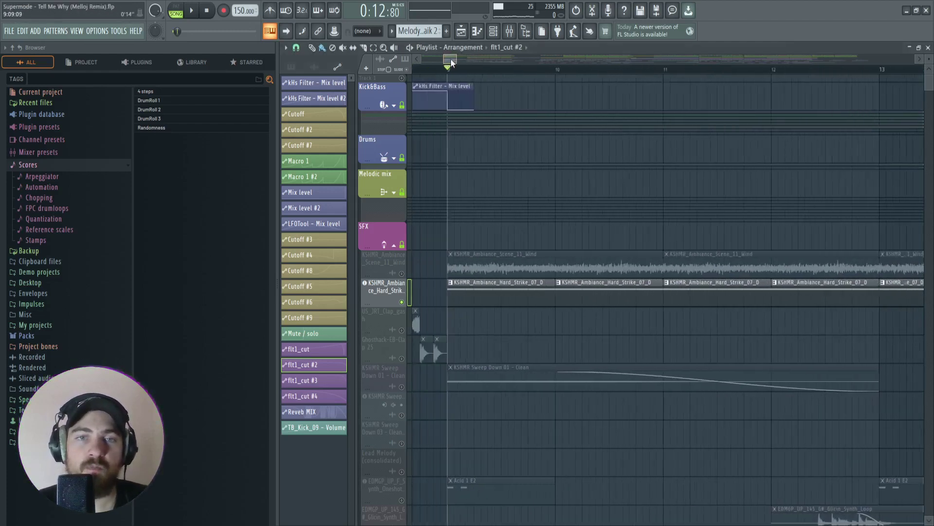
left_click(507, 31)
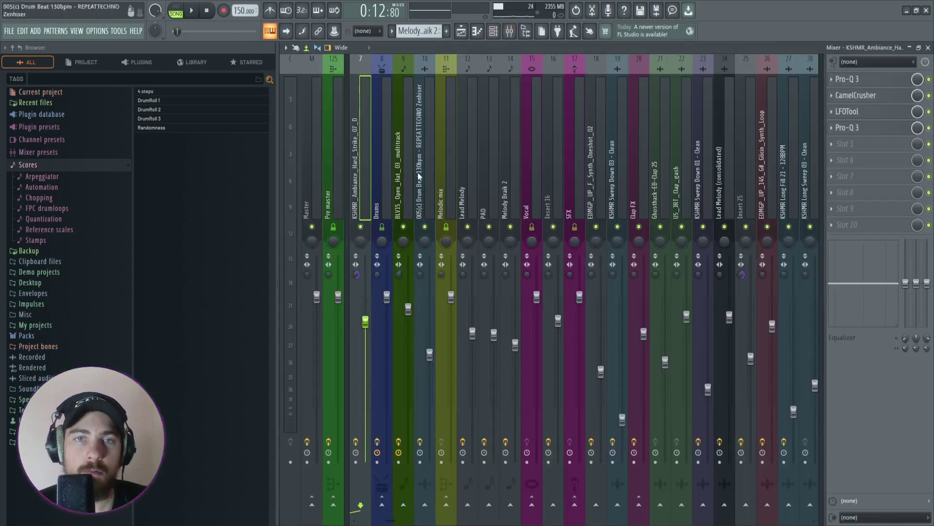
scroll(410, 165, "up", 3)
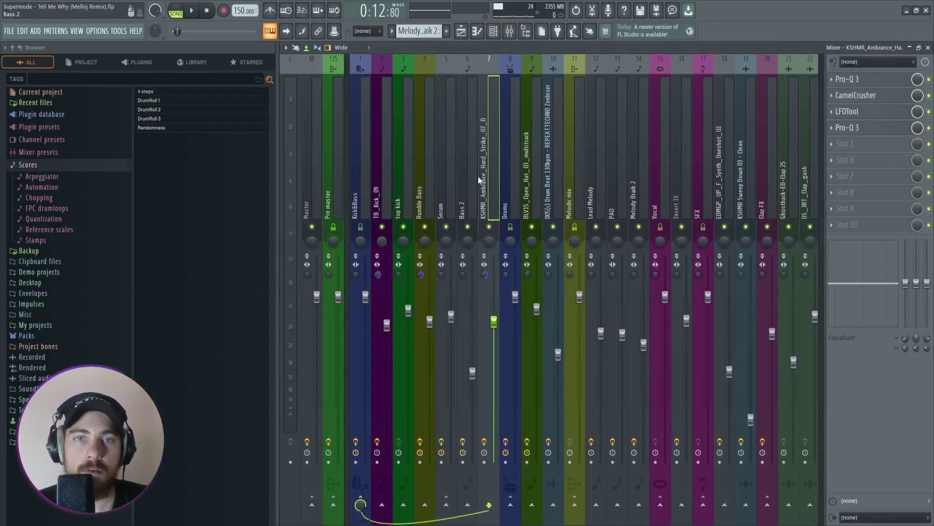
left_click(849, 79)
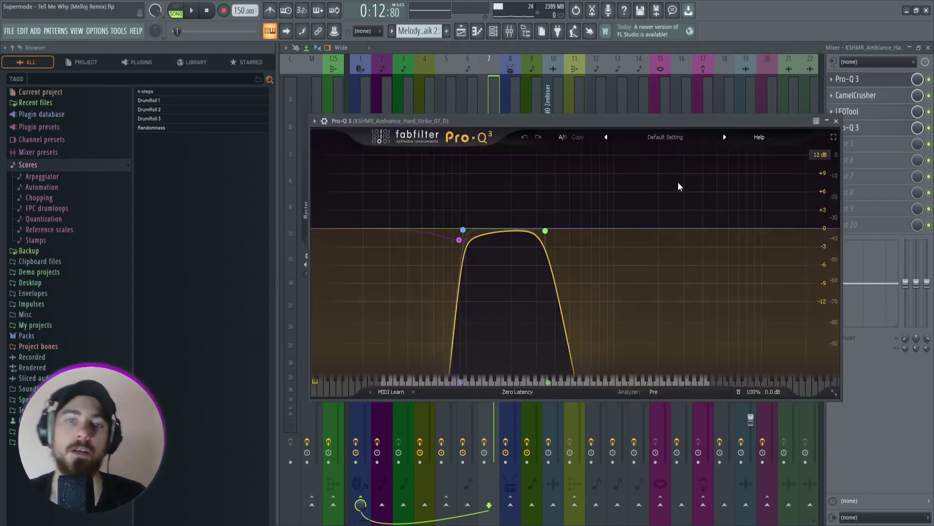
Check the Hard Strike insert's CamelCrusher, LFOTool shape and second Pro-Q 3 curve, and close the equalizer.
left_click(865, 97)
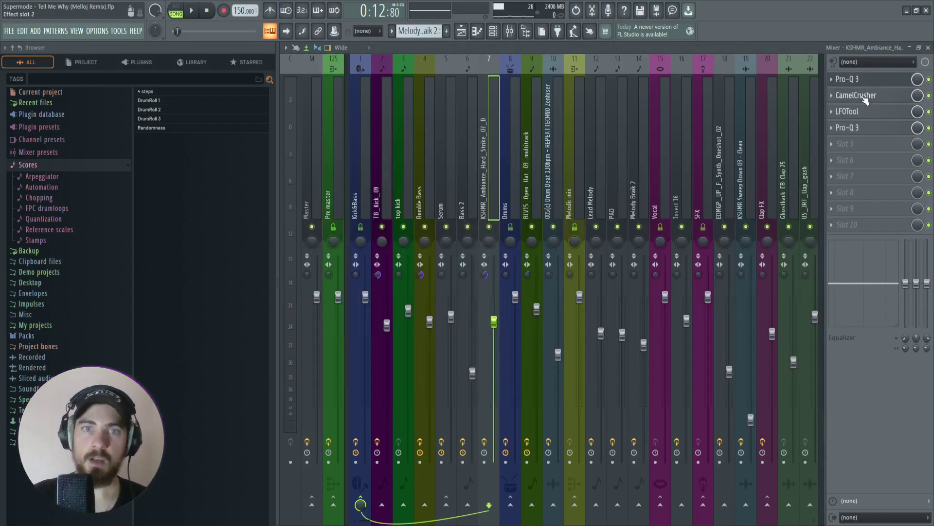
left_click(849, 111)
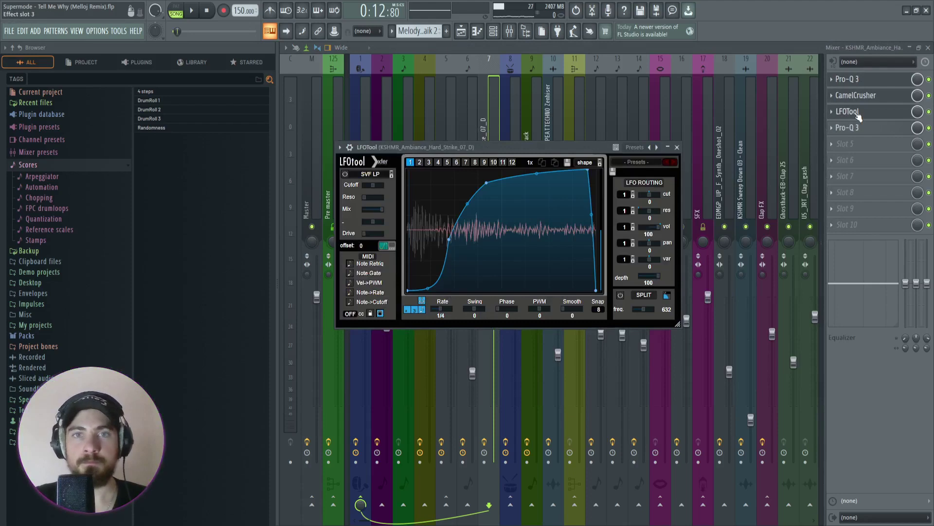
left_click(849, 128)
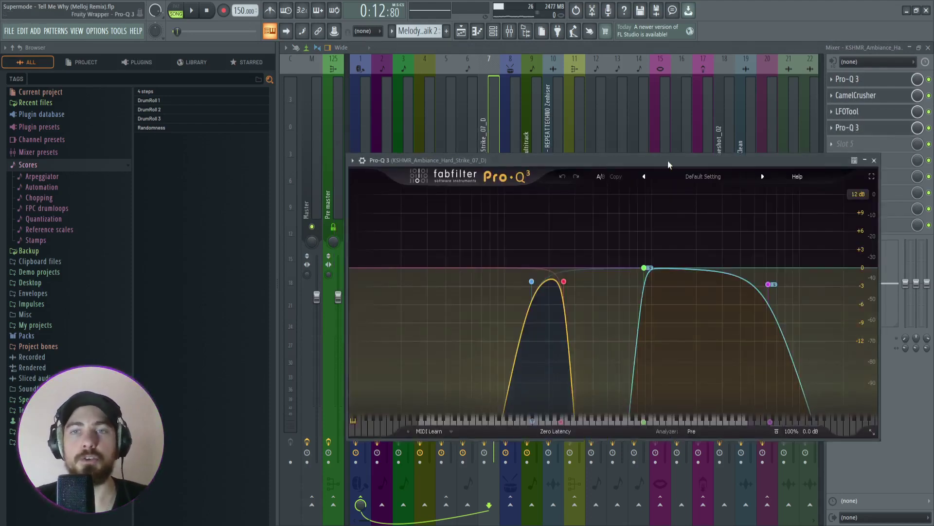
left_click_drag(667, 161, 647, 104)
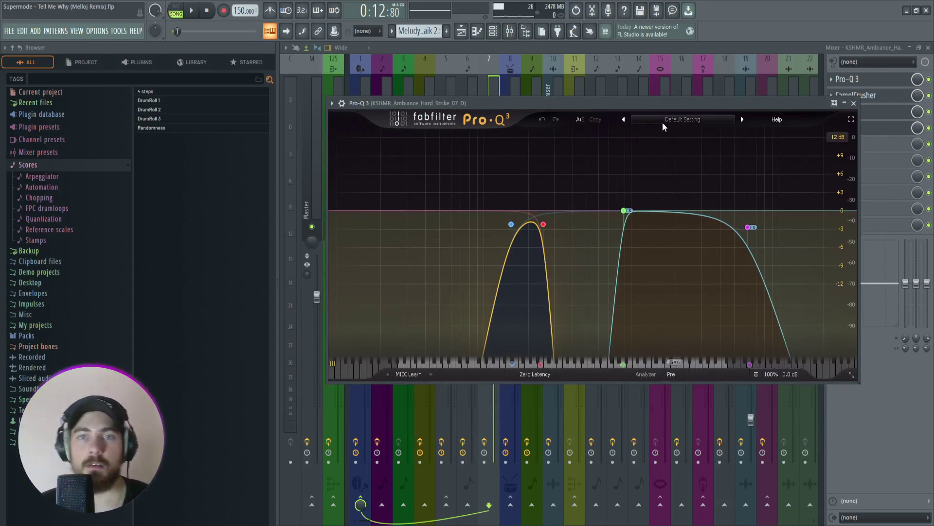
left_click(854, 103)
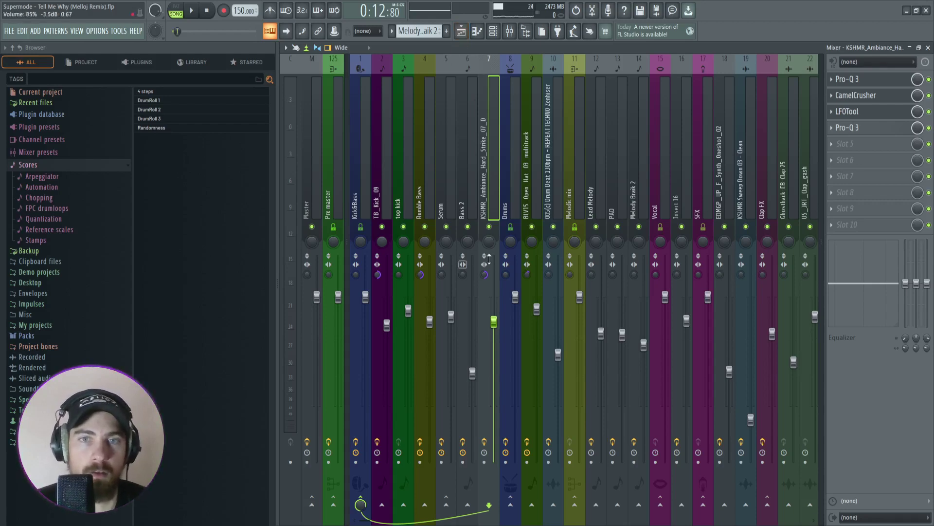
Return to the playlist, solo the US_JRT_Clap_gash track and play its clip in bar 8.
left_click(477, 32)
scroll(552, 223, "down", 1)
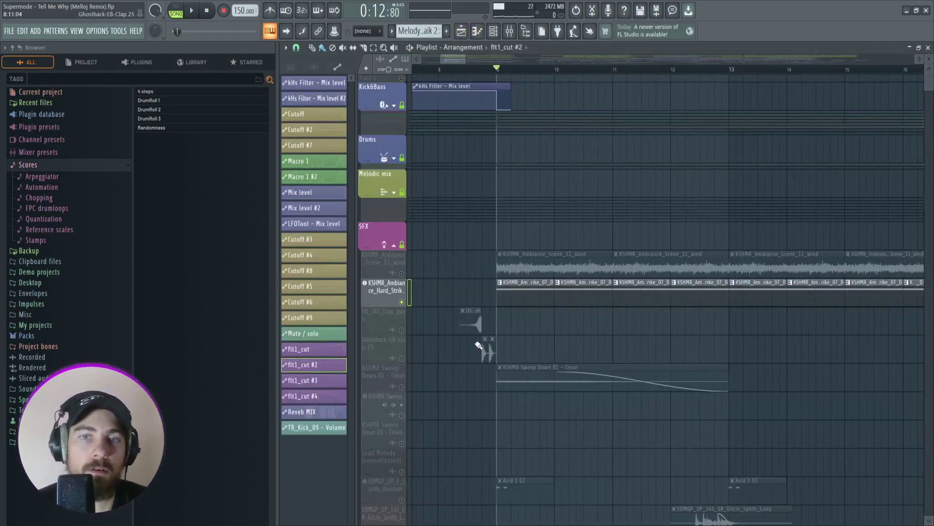
left_click(421, 320)
scroll(471, 73, "up", 2)
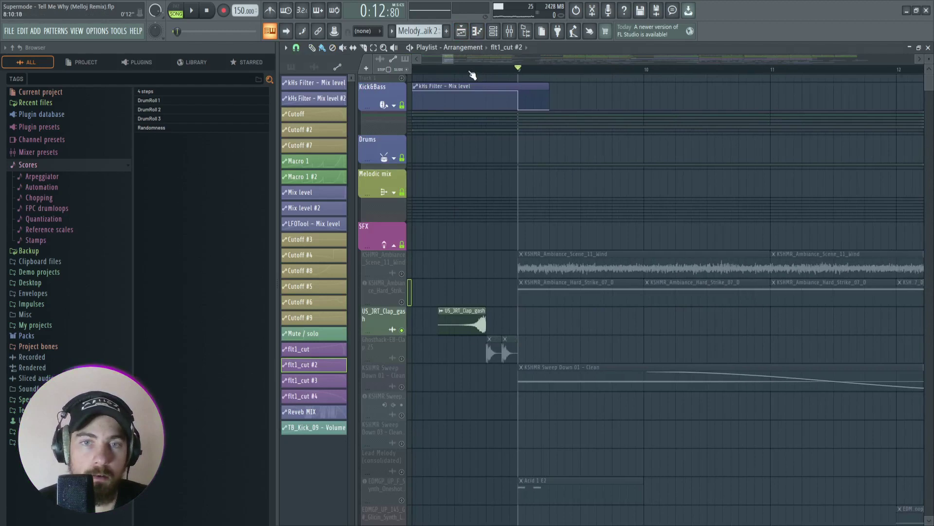
left_click(438, 70)
key("space")
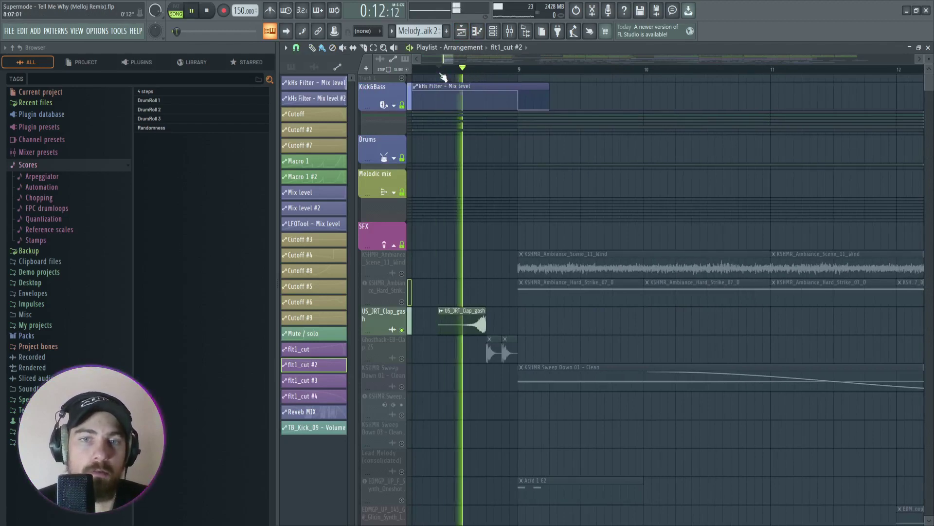
key("space")
Find the US_JRT_Clap_gash insert in the mixer and follow its routing to the Clap FX insert.
scroll(477, 77, "up", 3)
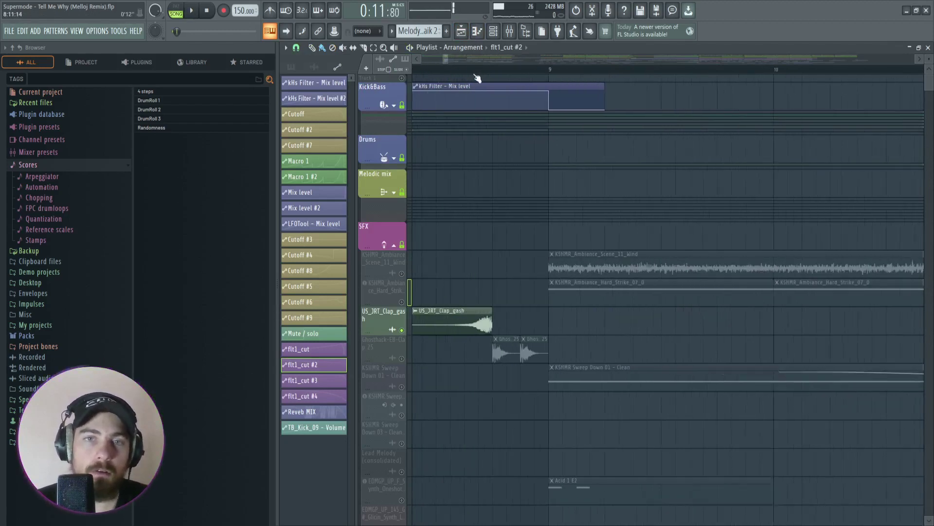
scroll(477, 77, "down", 1)
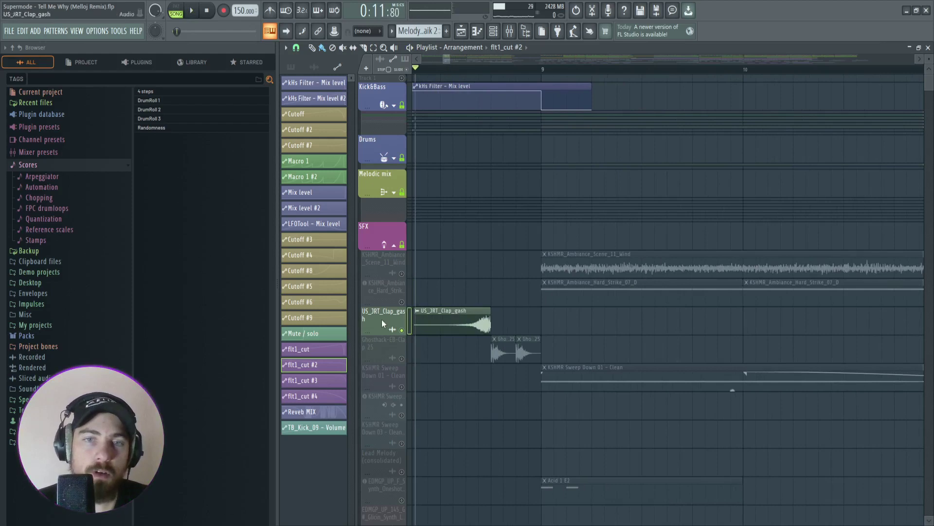
double_click(446, 311)
left_click(511, 33)
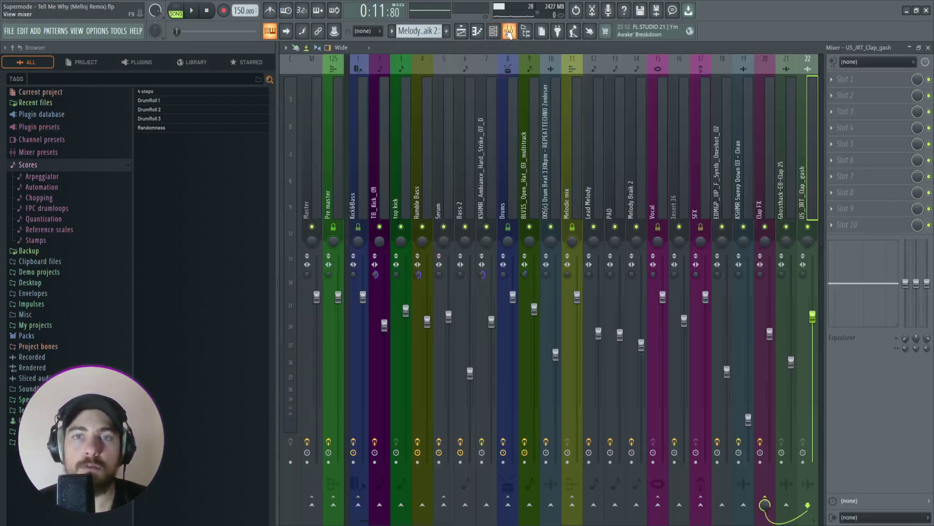
scroll(737, 97, "down", 3)
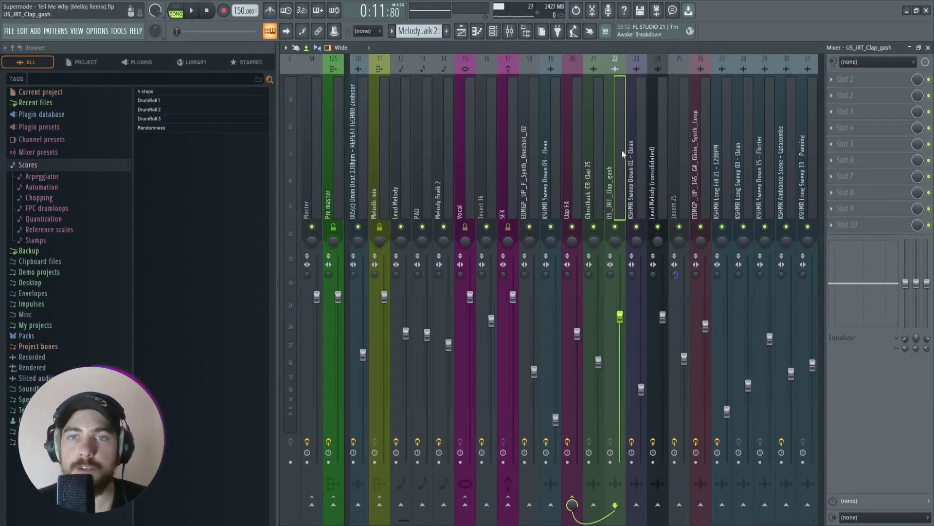
left_click(567, 196)
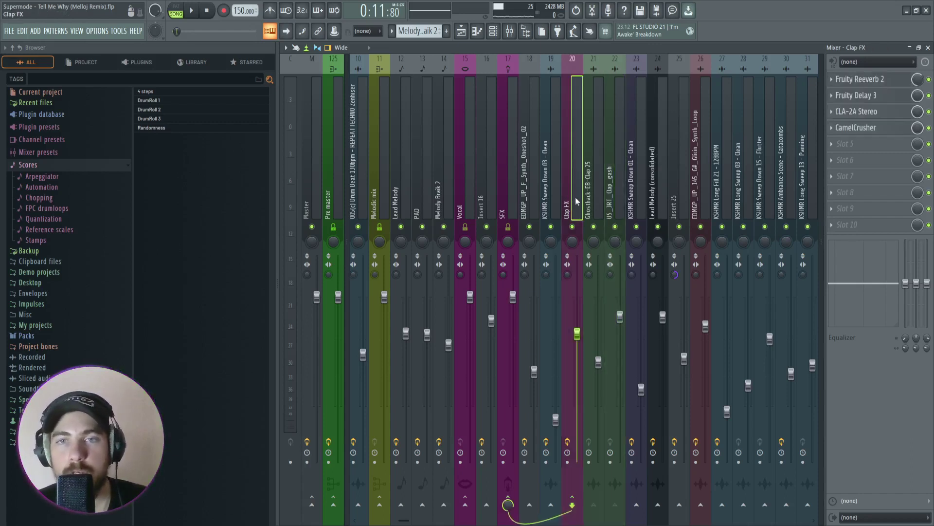
Review the Fruity Reeverb 2, Fruity Delay 3, CLA-2A Stereo and CamelCrusher effects on the Clap FX insert.
left_click(859, 80)
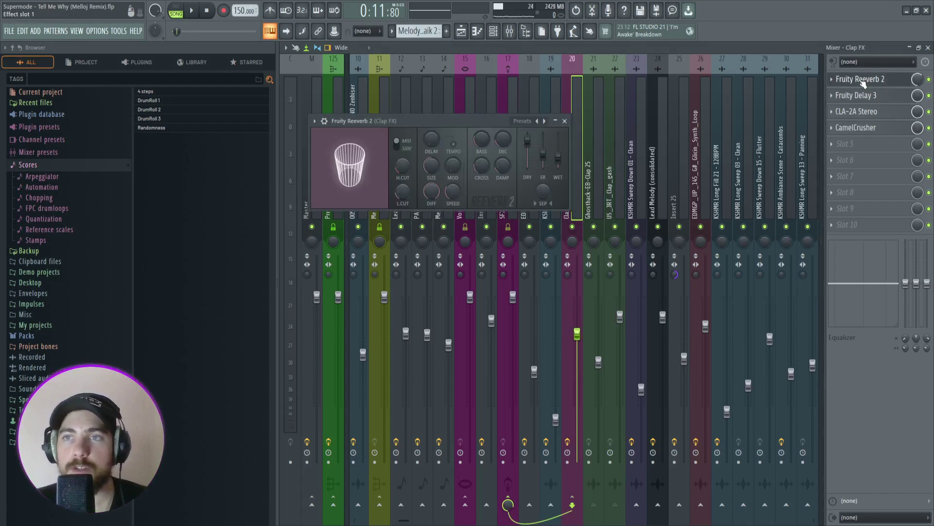
left_click_drag(433, 123, 450, 120)
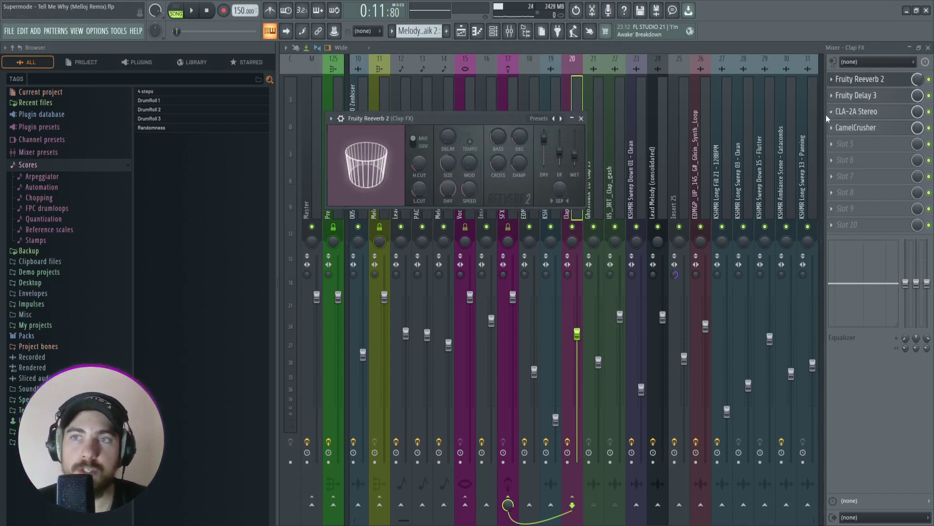
left_click(860, 96)
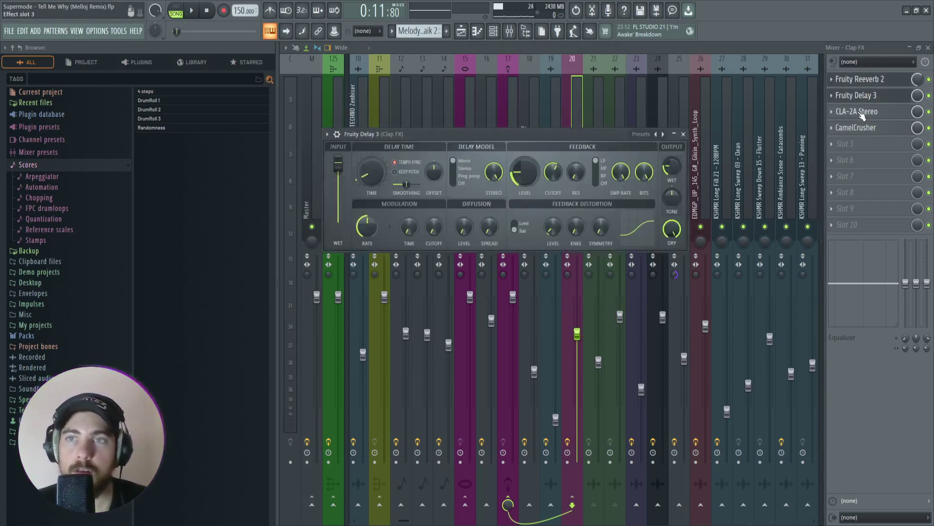
left_click(861, 113)
left_click_drag(480, 154, 543, 143)
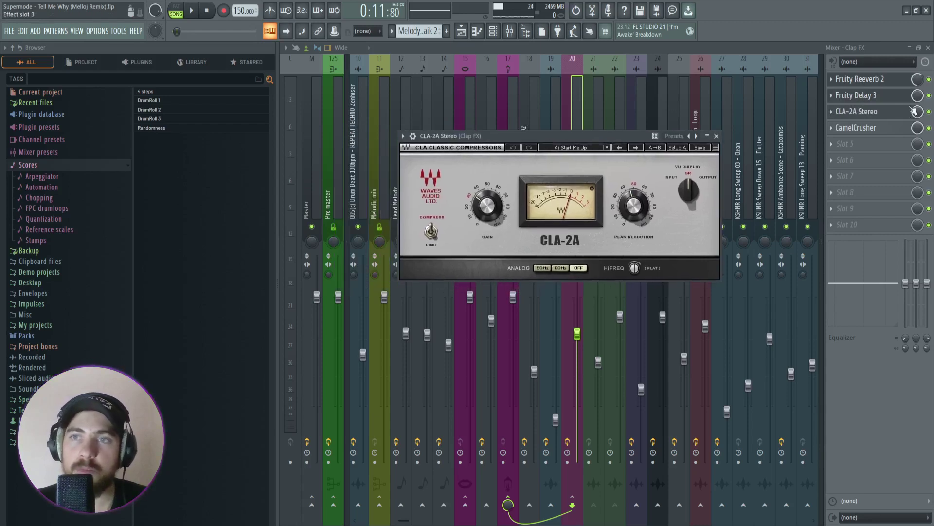
left_click(857, 128)
left_click(513, 161)
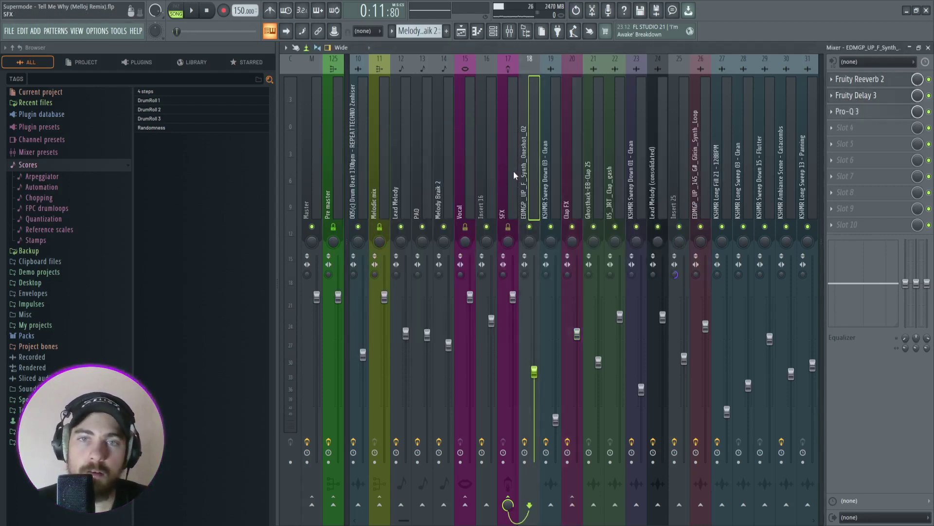
left_click(515, 176)
Return to the playlist and replay the US_JRT_Clap_gash clip leading up to bar 9.
left_click(461, 32)
key("space")
scroll(491, 121, "down", 3)
key("space")
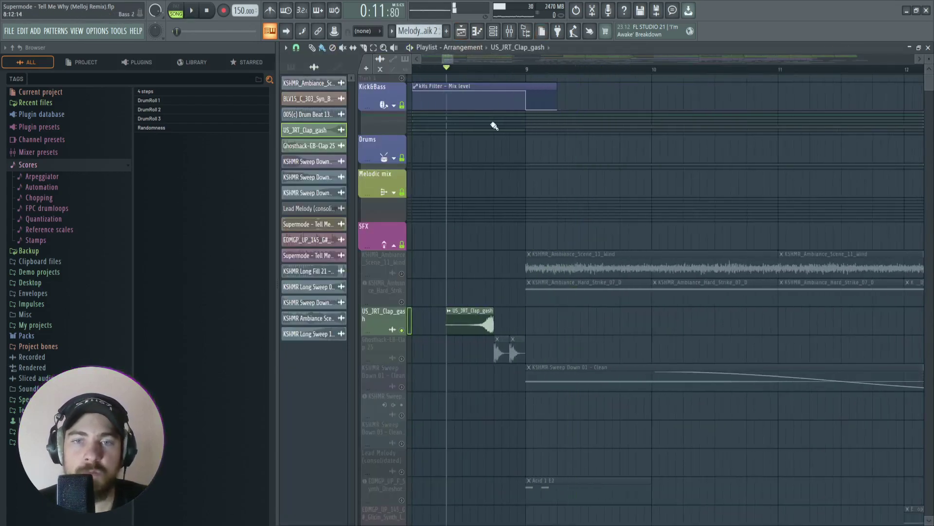
left_click_drag(448, 69, 574, 72)
left_click(467, 73)
scroll(438, 273, "down", 3)
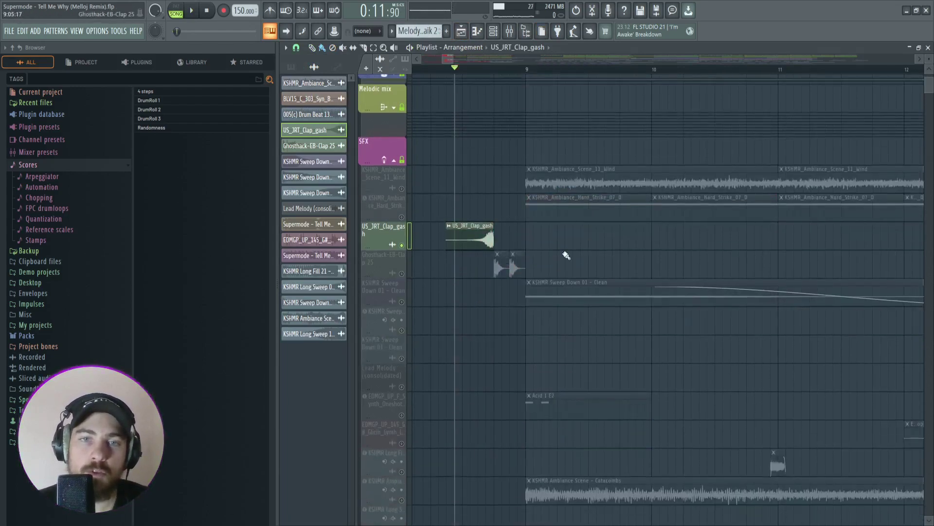
Solo the Ghosthack-EB-Clap 25 track and play its two clips just before bar 9.
scroll(525, 282, "up", 2)
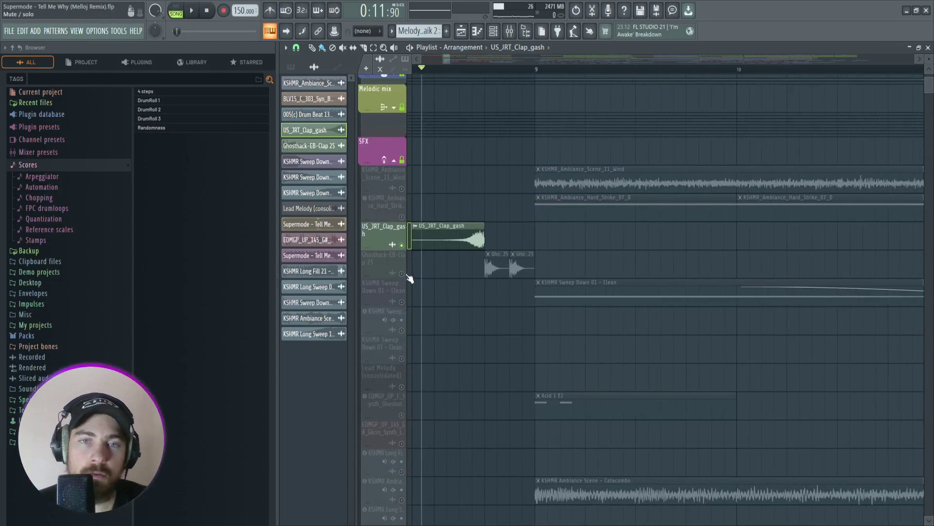
right_click(408, 274)
left_click(471, 73)
key("space")
key("space")
scroll(523, 239, "down", 1)
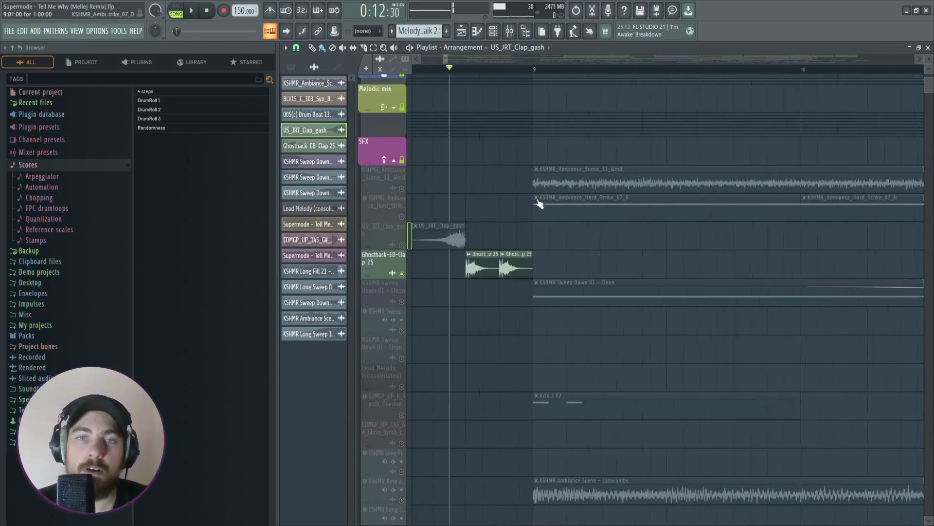
Unmute US_JRT_Clap_gash and play both clap tracks together from the middle of bar 8.
left_click(402, 245)
scroll(469, 188, "down", 5)
scroll(484, 204, "up", 3)
scroll(474, 207, "up", 4)
left_click(516, 72)
key("space")
key("space")
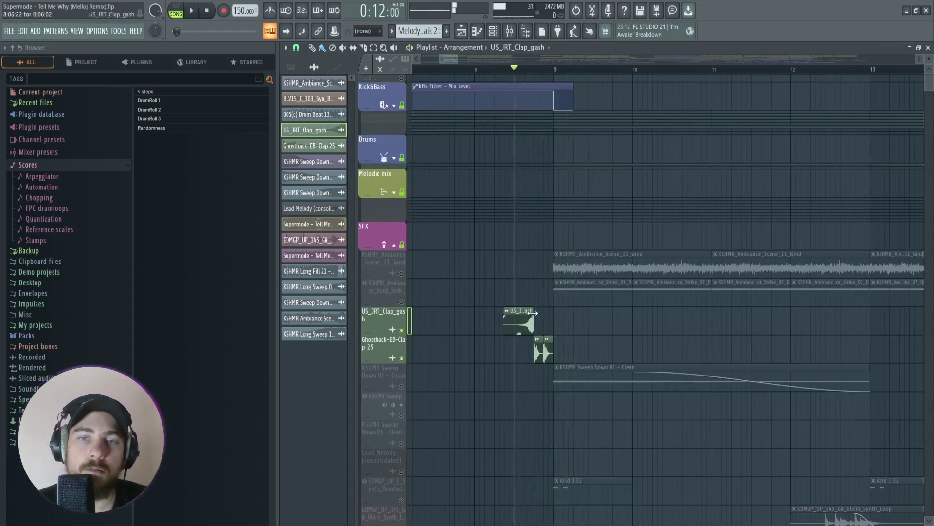
Look over the clap clips across the arrangement and play the dense Ghosthack-EB-Clap 25 build-up from just before bar 83.
scroll(540, 304, "down", 1)
scroll(486, 309, "down", 5)
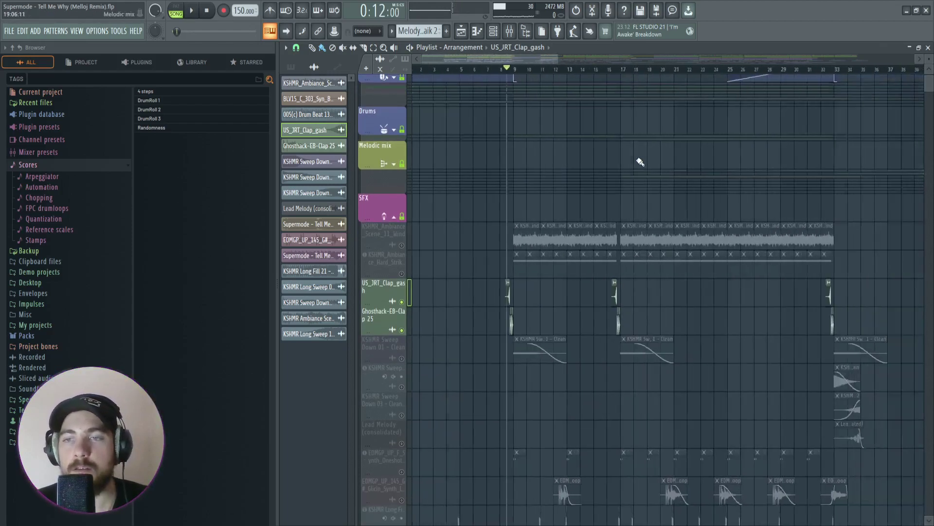
scroll(563, 208, "down", 4)
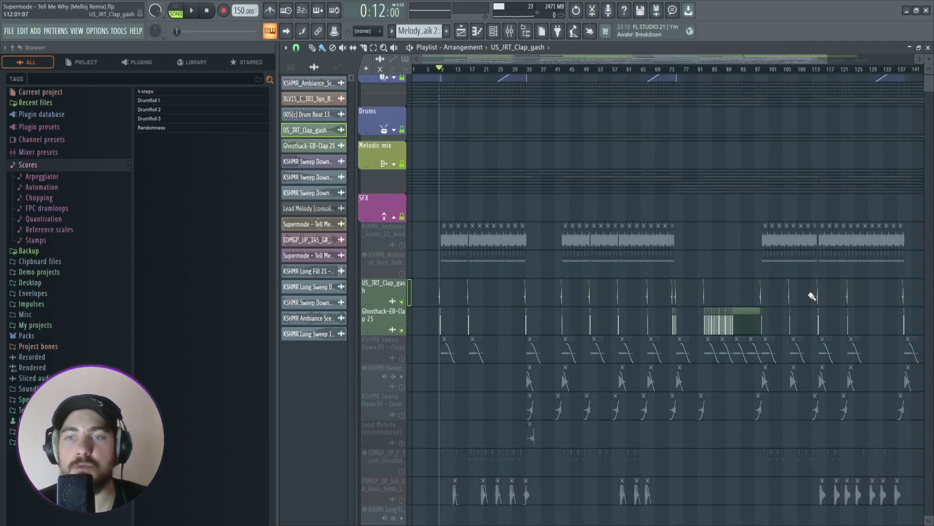
scroll(730, 294, "up", 6)
scroll(629, 283, "down", 2)
scroll(584, 263, "up", 3)
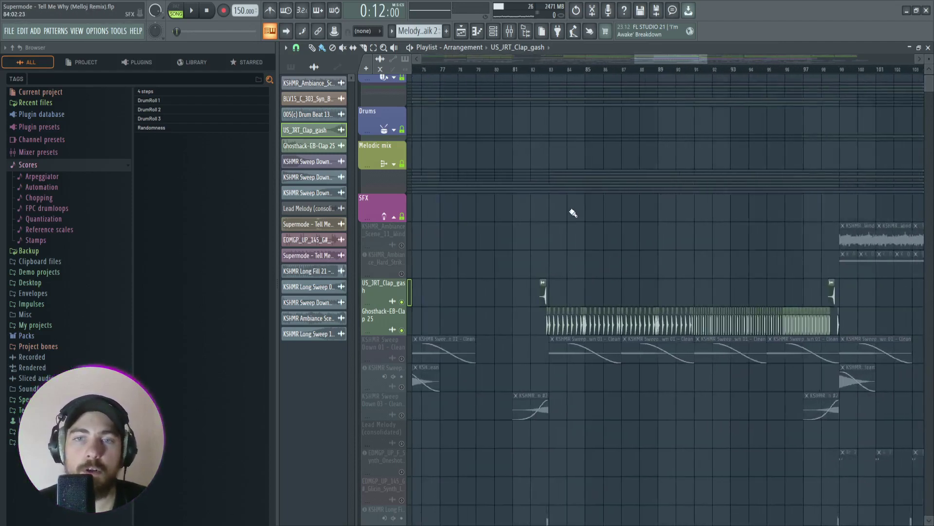
left_click(542, 69)
scroll(696, 192, "up", 2)
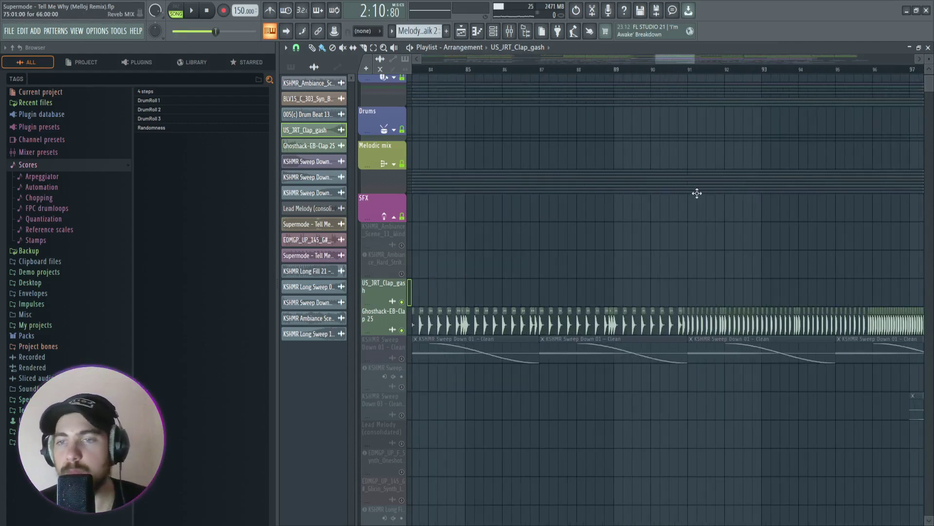
scroll(594, 186, "down", 3)
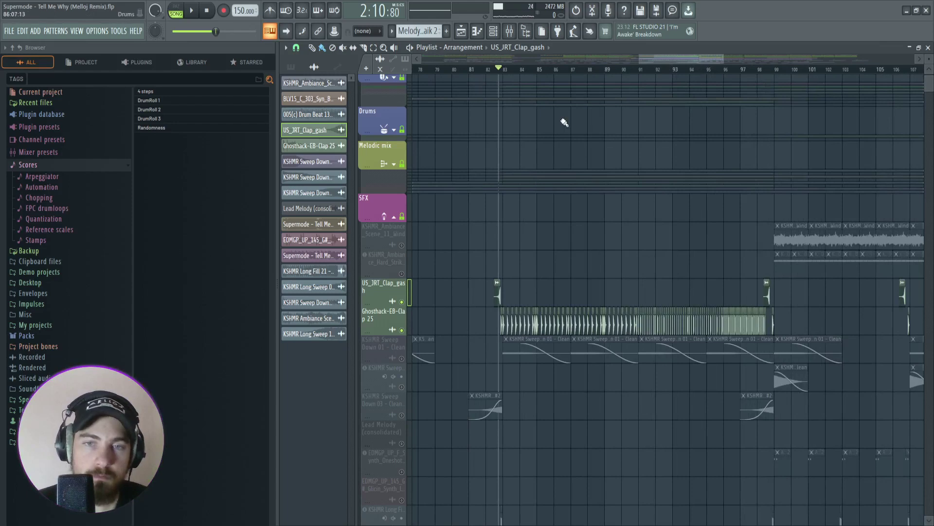
scroll(534, 144, "up", 3)
key("space")
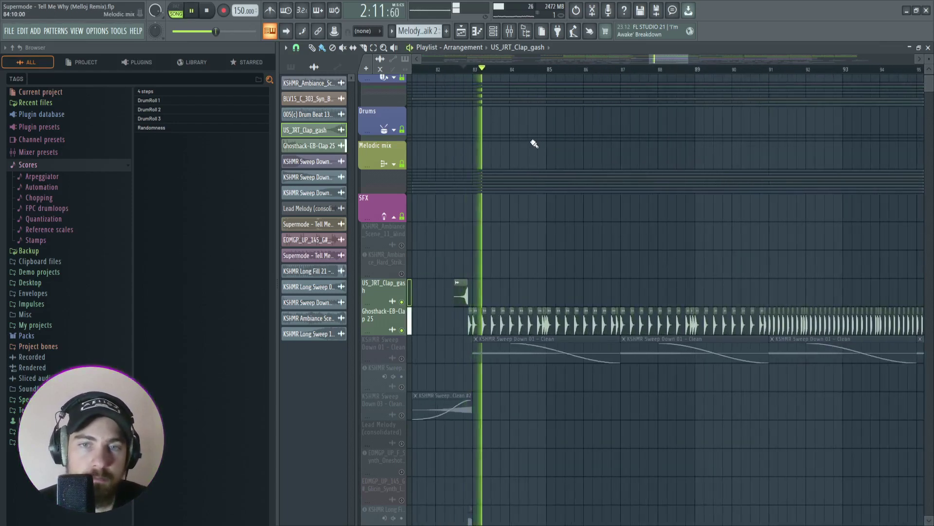
scroll(560, 144, "up", 3)
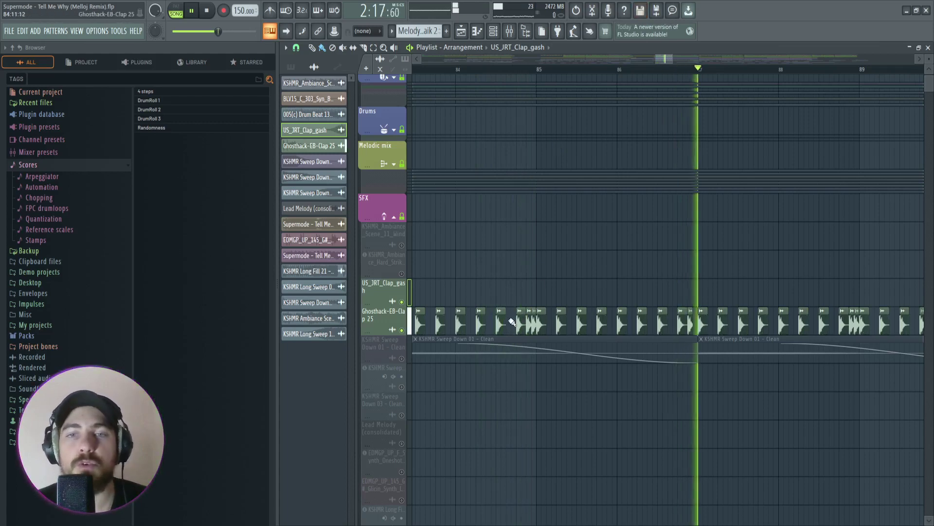
Follow the Ghosthack-EB-Clap 25 build-up through its denser section, skipping ahead to about bar 96, and stop playback.
scroll(594, 286, "down", 3)
scroll(763, 301, "up", 2)
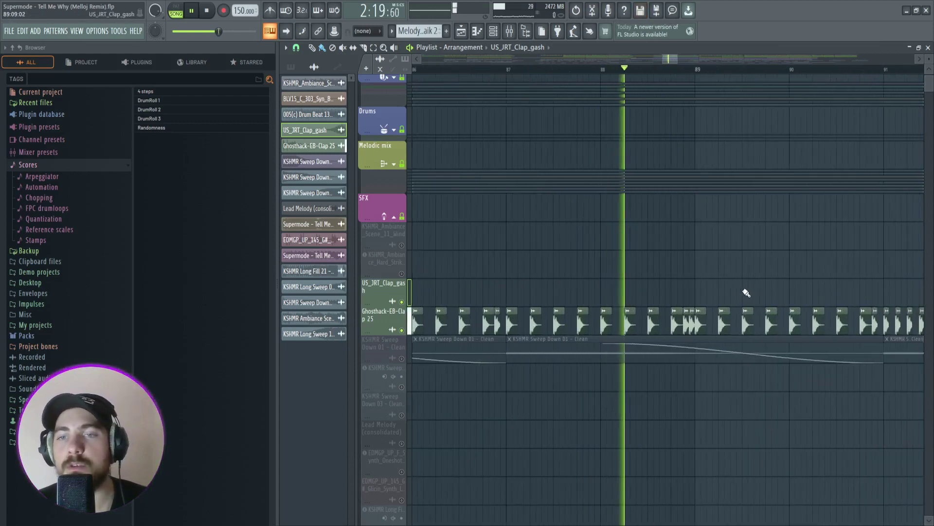
scroll(718, 275, "down", 4)
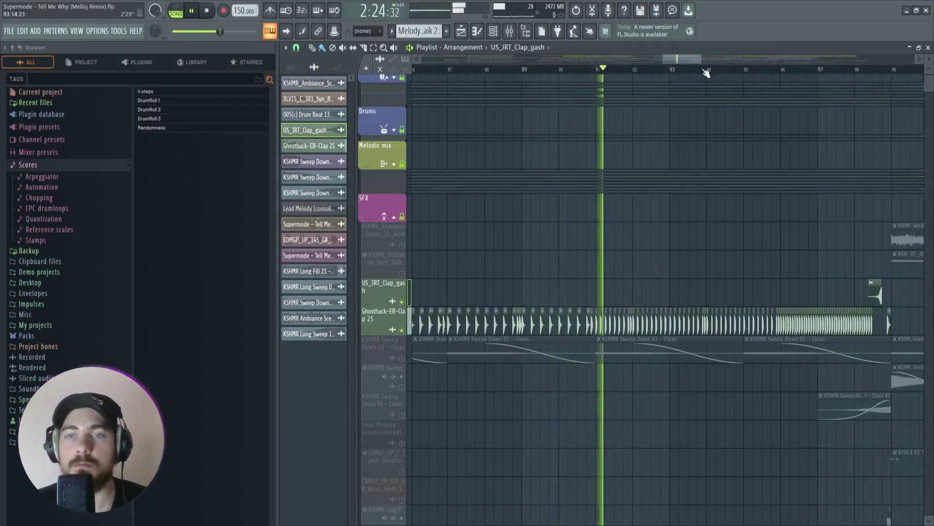
left_click(754, 70)
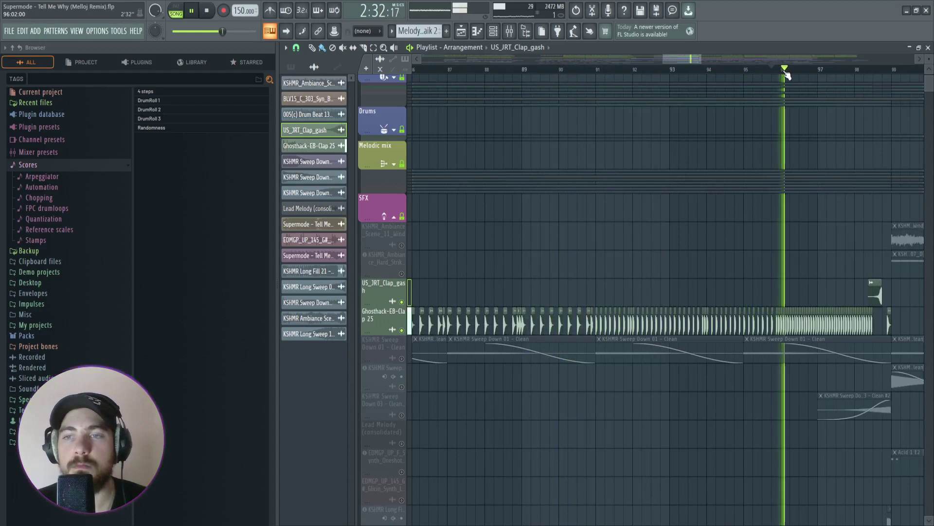
scroll(644, 135, "down", 4)
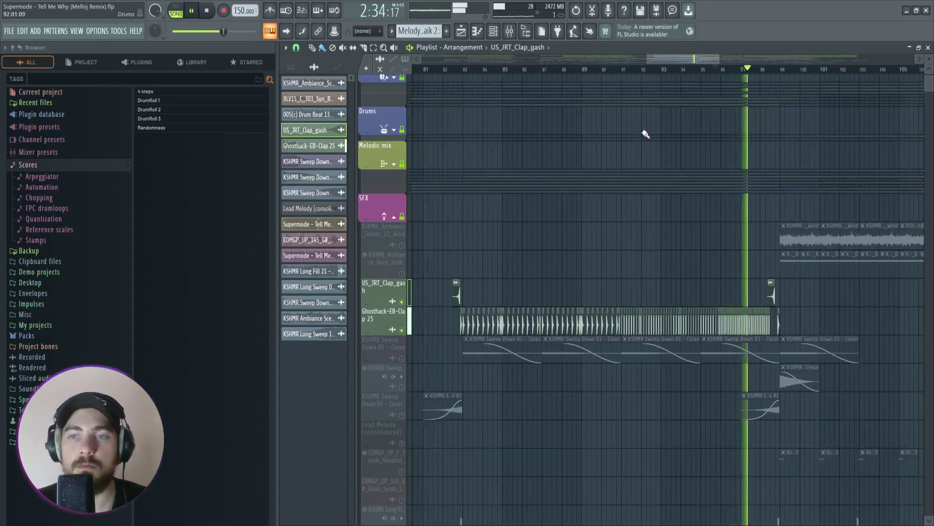
key("space")
Mute the Ghosthack-EB-Clap 25 and US_JRT_Clap_gash tracks.
scroll(679, 141, "down", 1)
left_click_drag(678, 58, 542, 58)
left_click(402, 329)
left_click(402, 302)
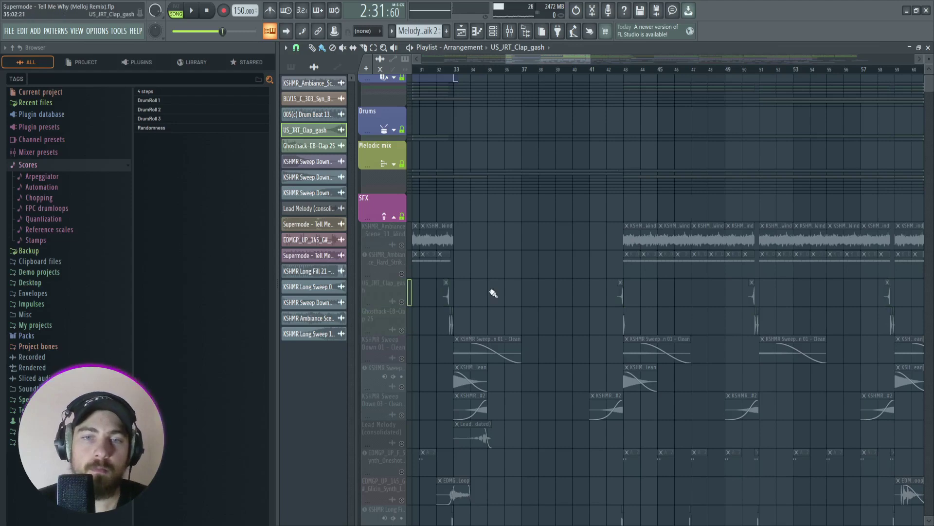
Enable the KSHMR Sweep Down 01 - Clean track, play it from just before bar 33 and look over its clips across the arrangement.
scroll(503, 288, "up", 4)
left_click_drag(541, 57, 532, 58)
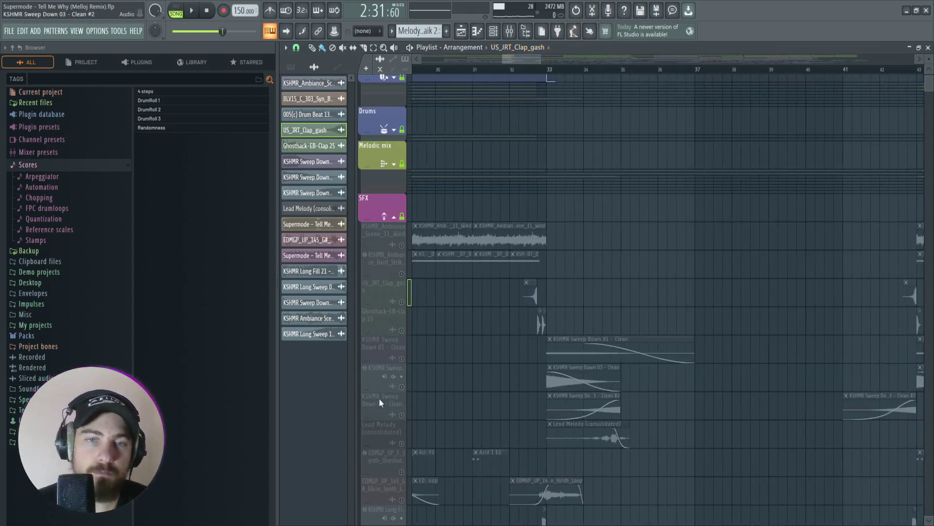
left_click(402, 358)
left_click(546, 72)
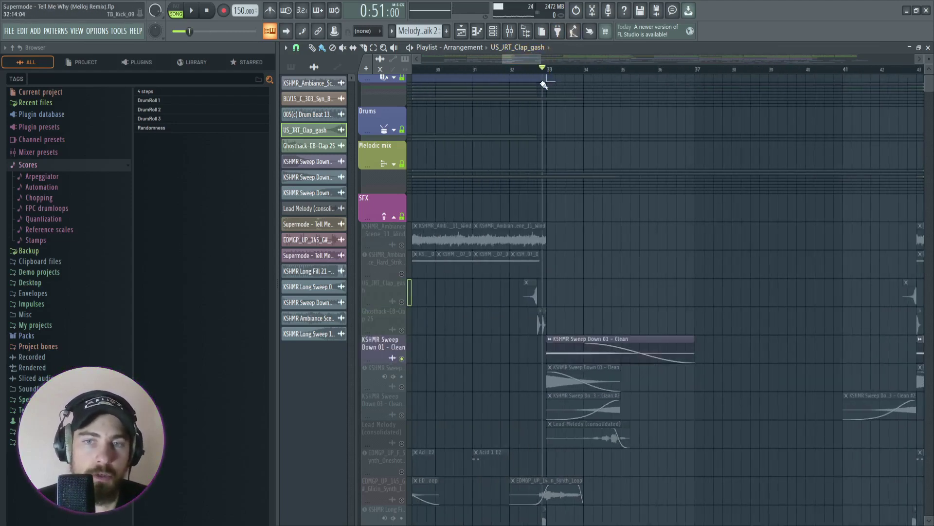
scroll(642, 226, "up", 3)
key("space")
scroll(613, 234, "down", 4)
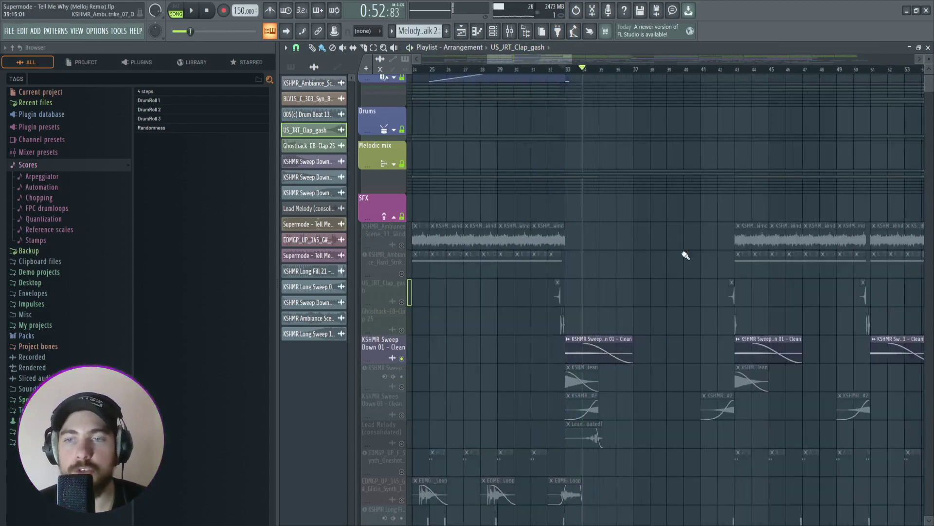
scroll(685, 255, "down", 8)
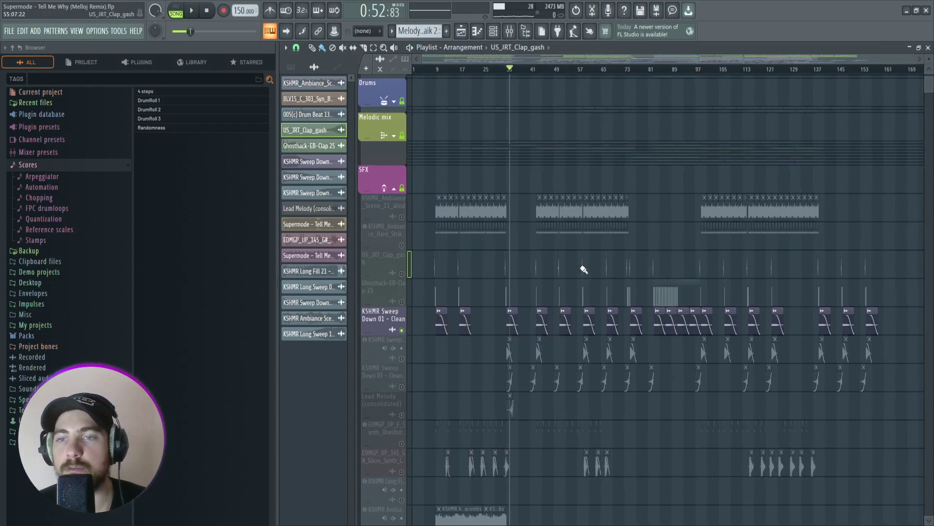
Solo the first KSHMR Sweep Down 03 - Clean track and play its clip at bar 33.
scroll(494, 278, "up", 8)
scroll(516, 58, "left", 2)
left_click(404, 360)
scroll(626, 118, "up", 4)
left_click(496, 72)
key("space")
key("space")
Solo KSHMR Sweep Down 03 - Clean #2, play its clip at bar 33, and select the original KSHMR Sweep Down 03 - Clean clip.
left_click(403, 389)
key("space")
scroll(681, 331, "down", 2)
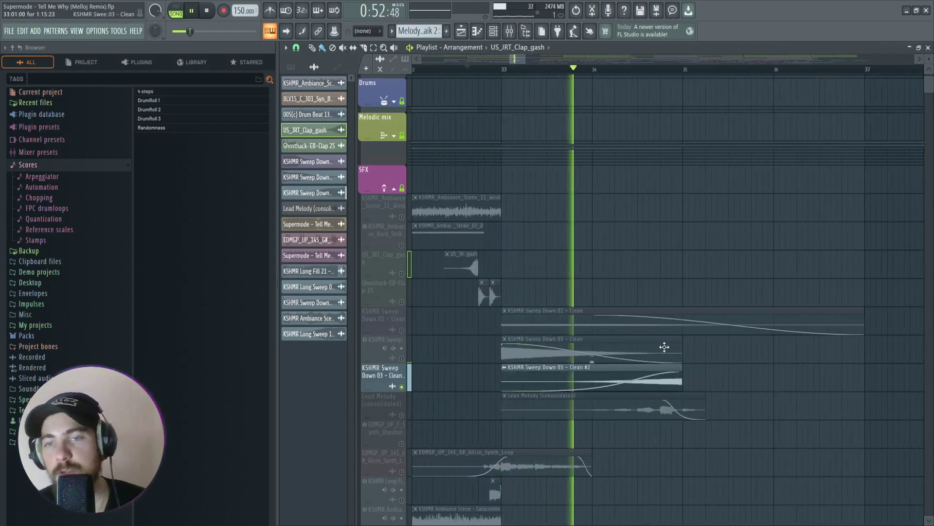
key("space")
left_click(576, 338)
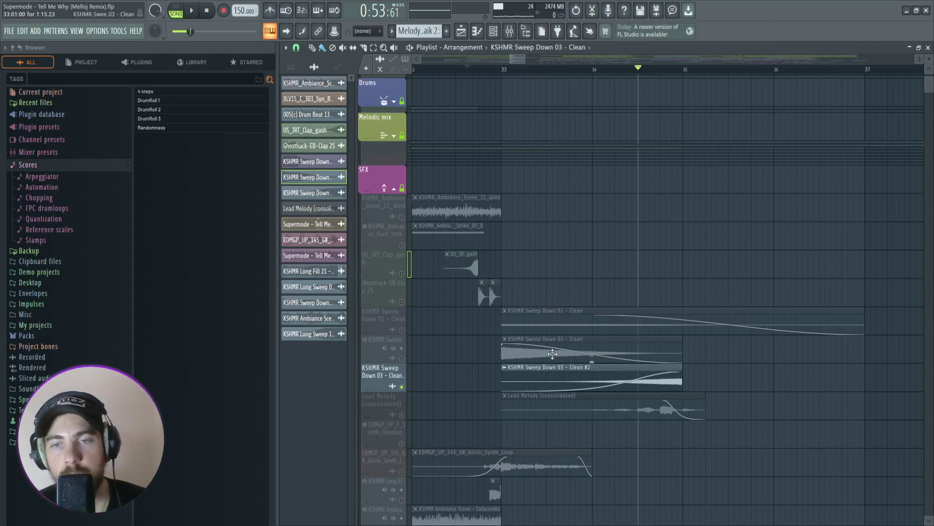
Solo the Lead Melody (consolidated) track, play it from the middle of bar 33 and select its clip.
scroll(590, 384, "down", 5)
left_click(407, 276)
left_click(558, 70)
key("space")
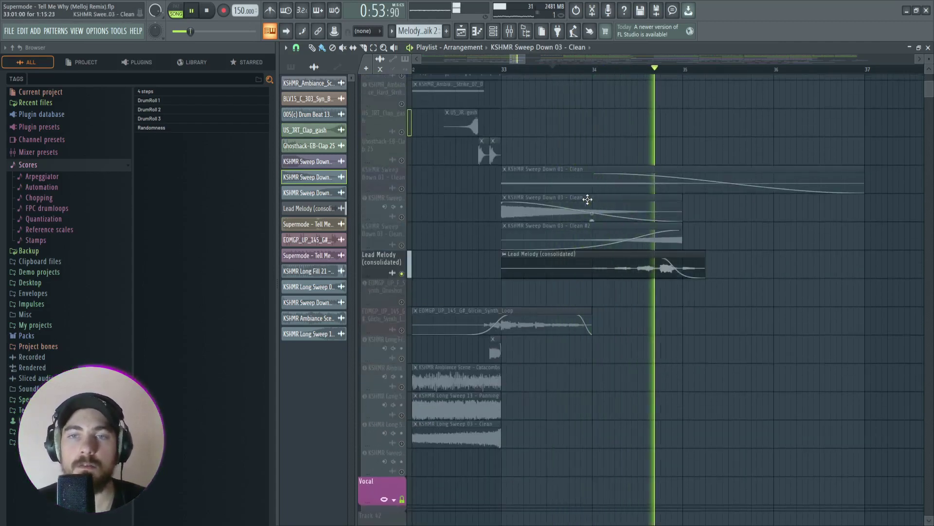
key("space")
left_click_drag(734, 278, 542, 277)
Examine where the Lead Melody (consolidated) clip sits relative to the sweeps and other SFX clips around bar 33.
scroll(803, 233, "up", 5)
scroll(773, 234, "down", 3, "ctrl")
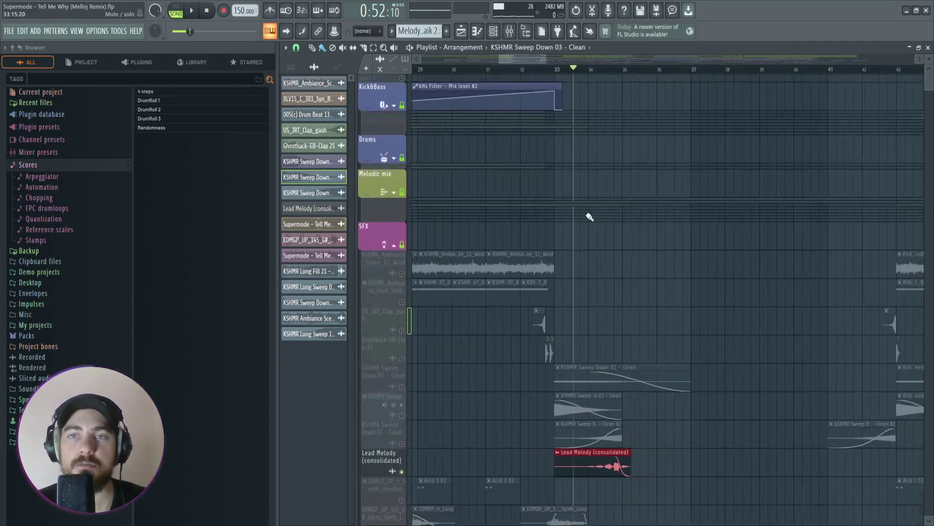
scroll(590, 217, "down", 4, "ctrl")
scroll(692, 125, "up", 5, "ctrl")
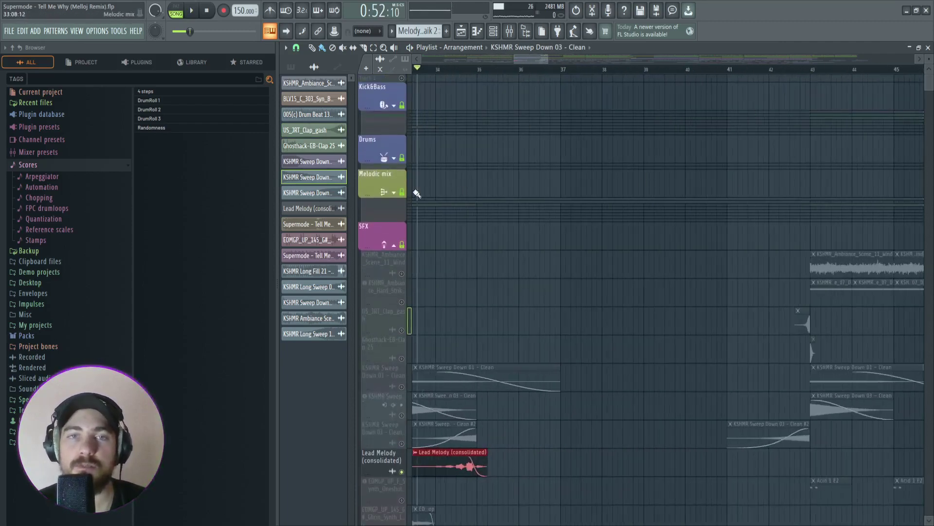
scroll(457, 429, "down", 3, "ctrl")
scroll(442, 506, "up", 6, "ctrl")
scroll(467, 433, "down", 4)
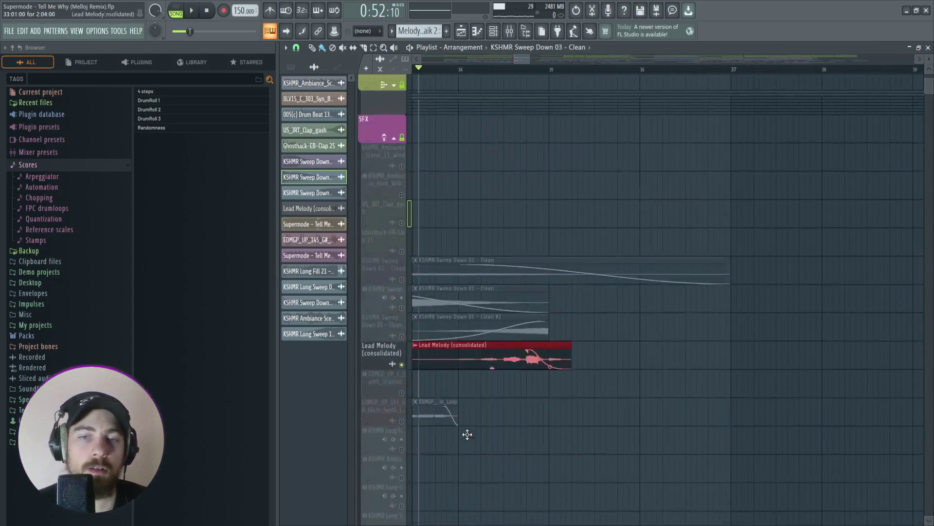
scroll(481, 326, "down", 3, "ctrl")
scroll(454, 367, "up", 2, "ctrl")
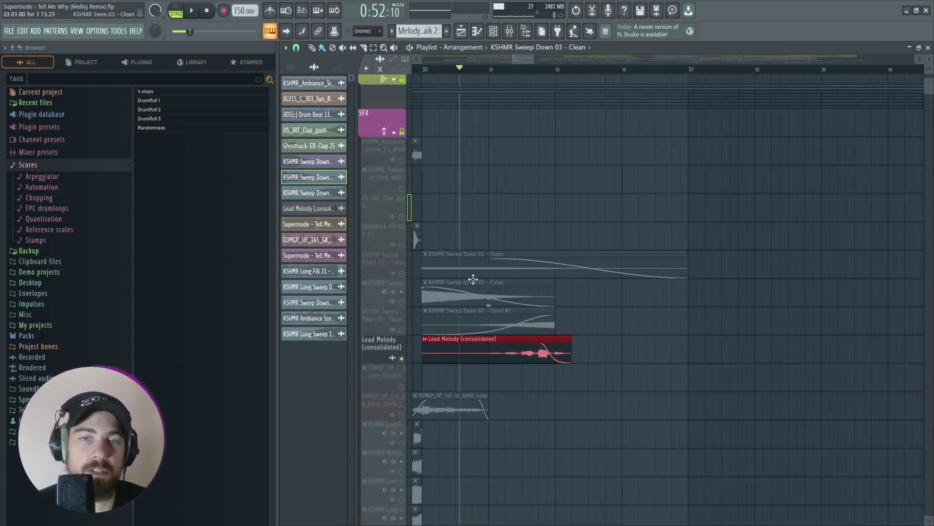
left_click_drag(522, 61, 516, 60)
scroll(728, 324, "up", 1, "ctrl")
scroll(728, 324, "up", 1, "ctrl")
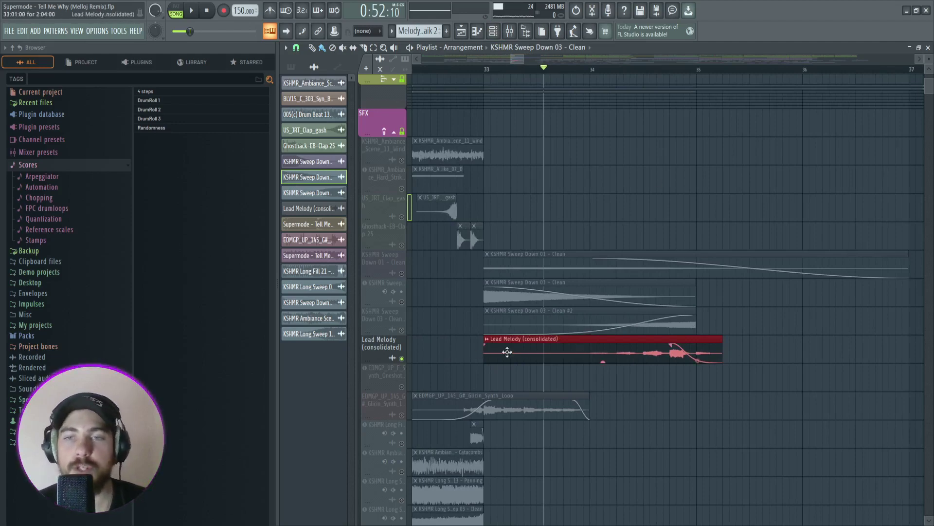
scroll(794, 104, "up", 4)
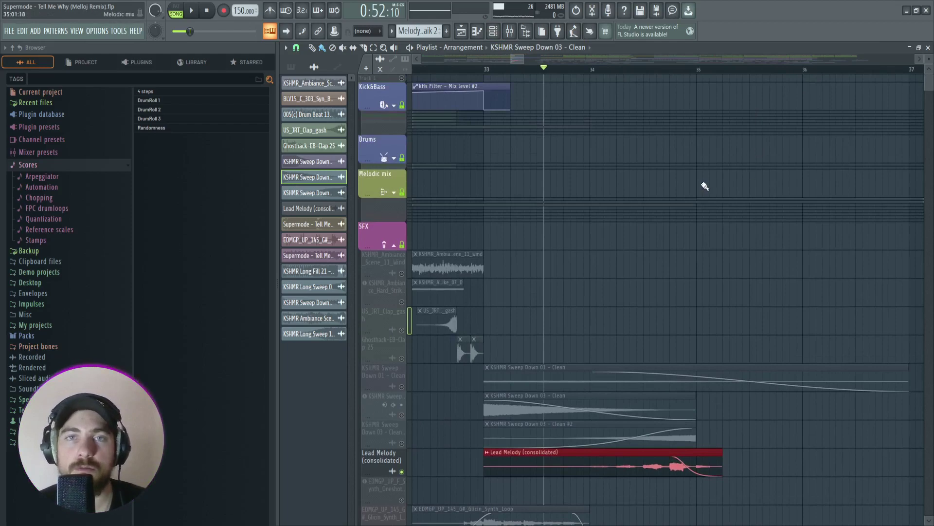
scroll(674, 267, "down", 4)
scroll(667, 267, "down", 4, "ctrl")
scroll(681, 278, "down", 4)
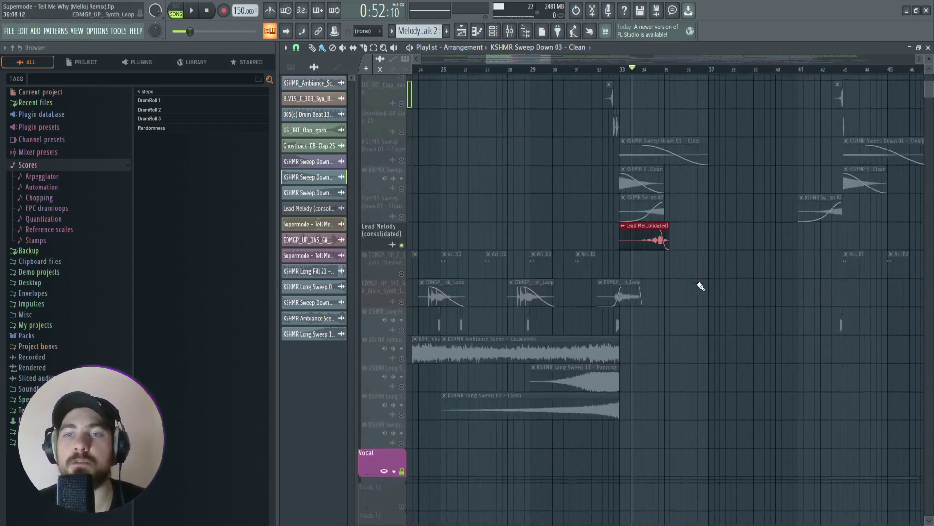
scroll(701, 286, "up", 2)
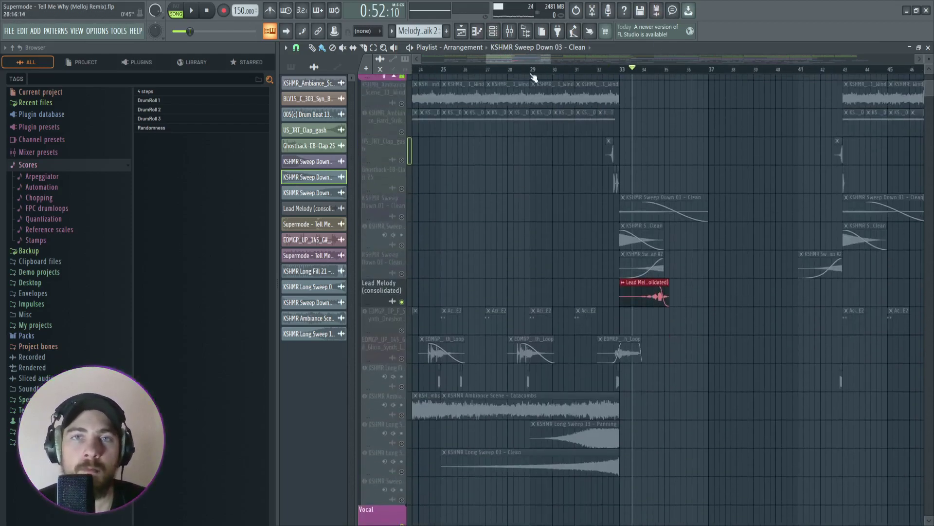
Solo the EDMGP_UP_F_Synth_Oneshot_02 track and play it from just before bar 9.
scroll(458, 63, "up", 3)
scroll(727, 233, "left", 5)
scroll(704, 286, "right", 2)
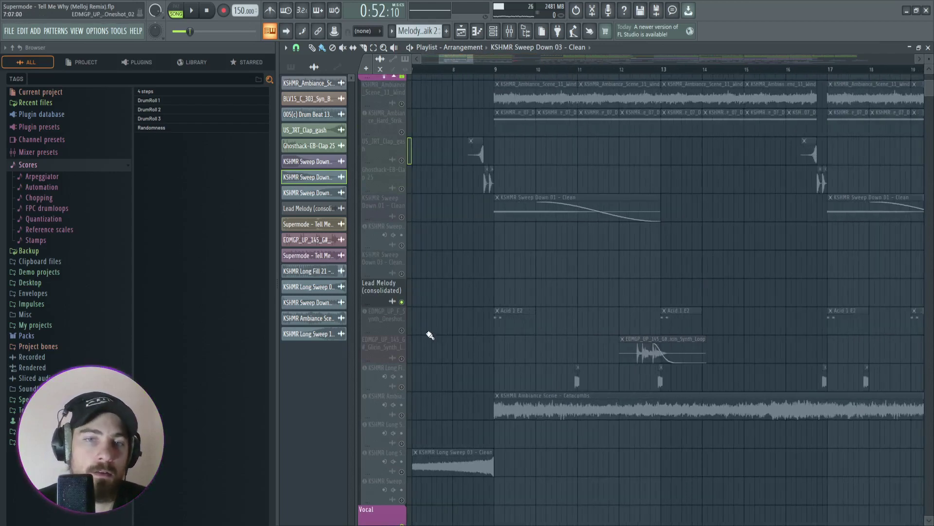
right_click(402, 331)
left_click(486, 68)
key("space")
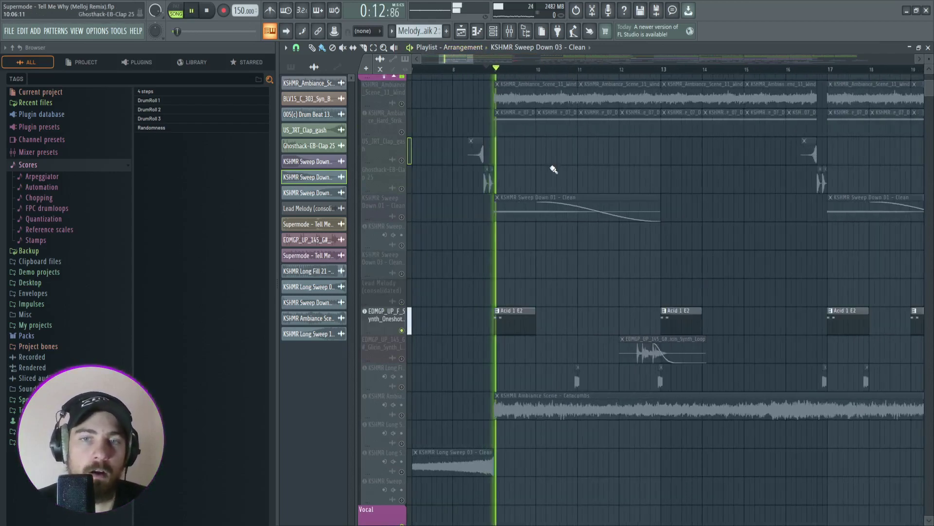
key("space")
Open the EDMGP_UP_F_Synth_Oneshot_02 channel settings and view its miscellaneous, envelope and sample pages.
scroll(540, 177, "up", 4)
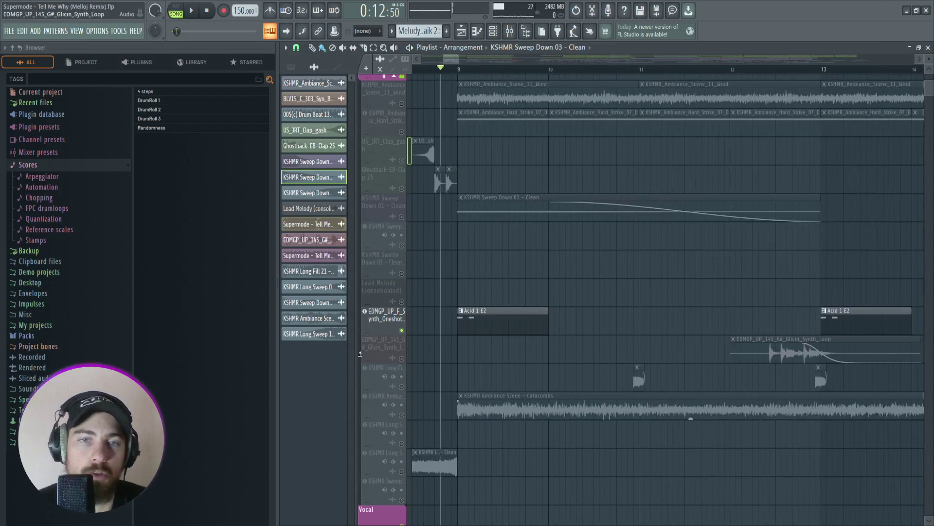
left_click(374, 321)
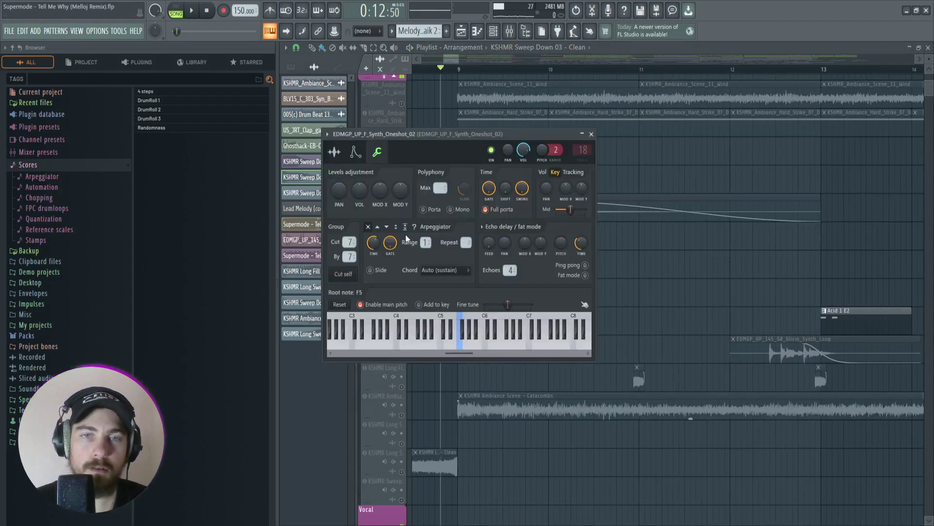
left_click(358, 153)
left_click(334, 152)
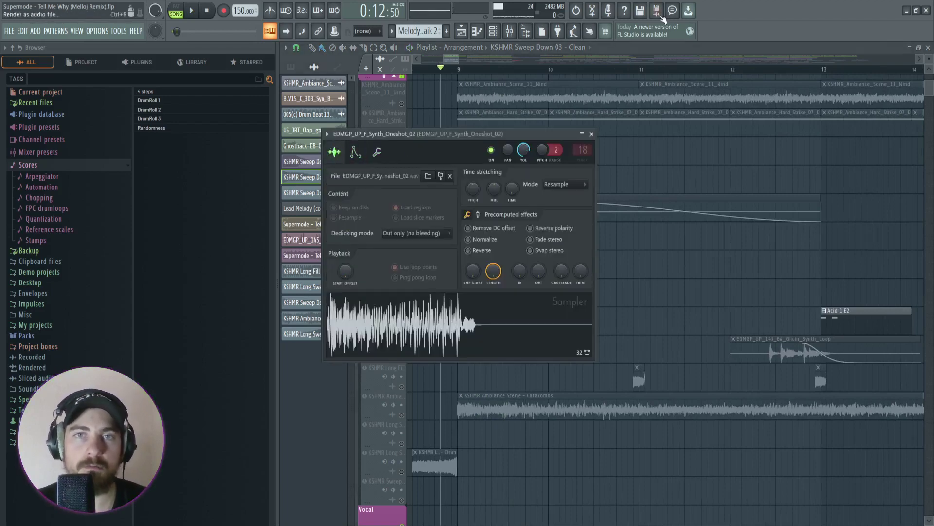
Return to the playlist around bar 9 and replay the soloed synth one-shot.
left_click(448, 59)
scroll(487, 190, "up", 2, "ctrl")
key("space")
key("space")
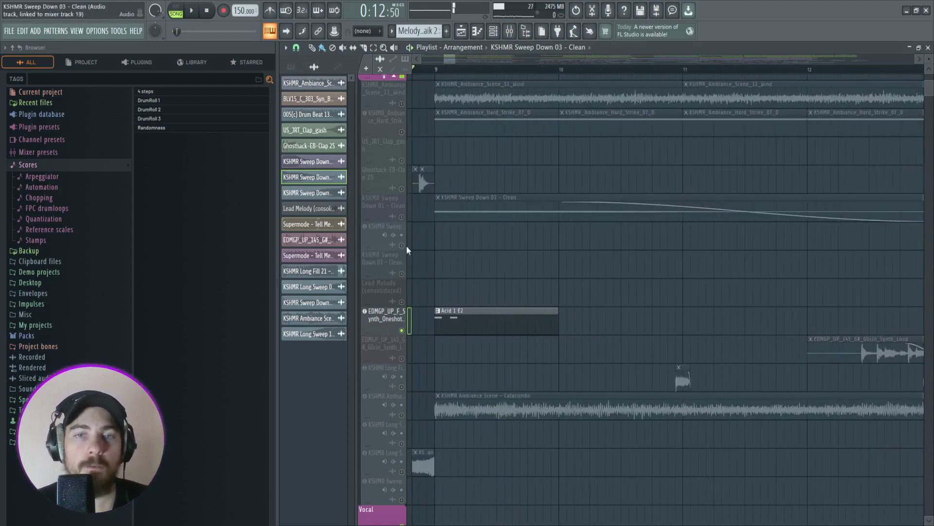
Open the Acid 1 E2 pattern in the piano roll, inspect its notes and close it.
double_click(460, 316)
scroll(340, 210, "up", 5, "ctrl")
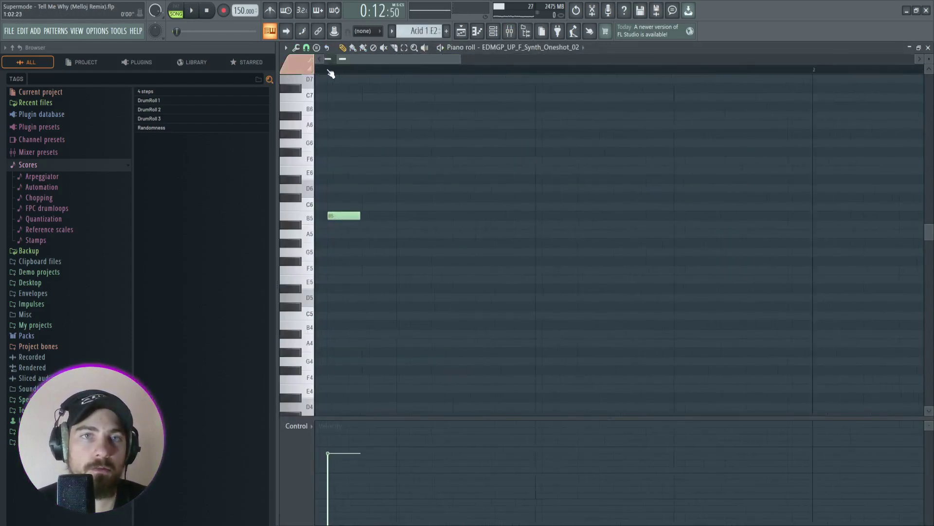
left_click(928, 48)
Inspect the synth one-shot's mixer effects: Fruity Reeverb 2, Fruity Delay 3 and the Pro-Q 3 curve.
double_click(412, 321)
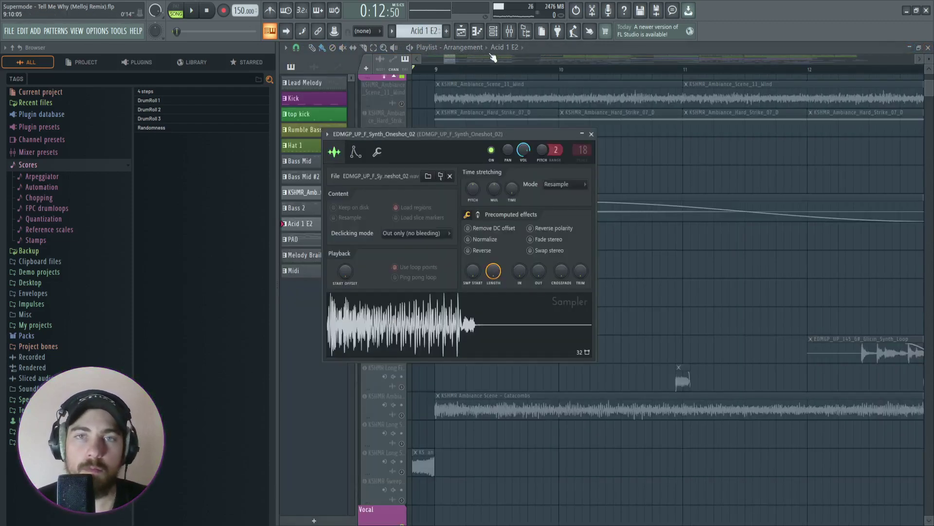
left_click(509, 31)
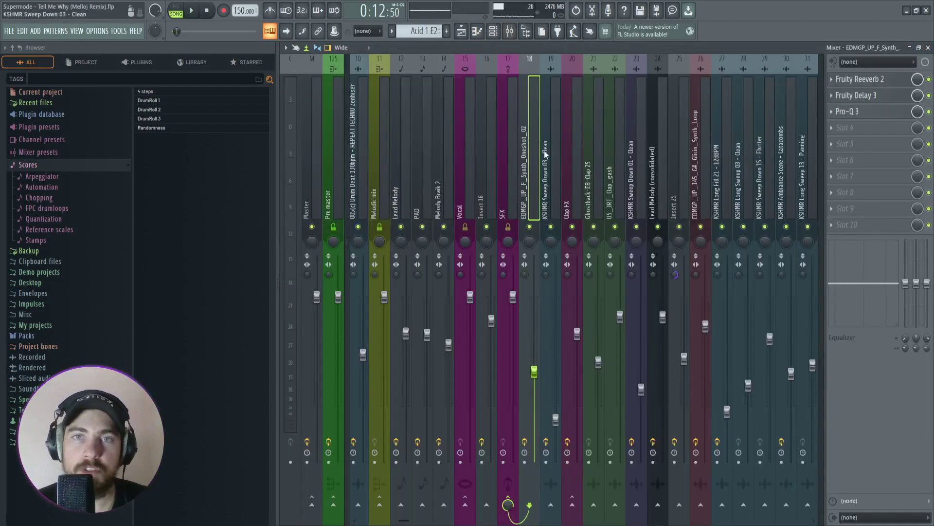
left_click(855, 79)
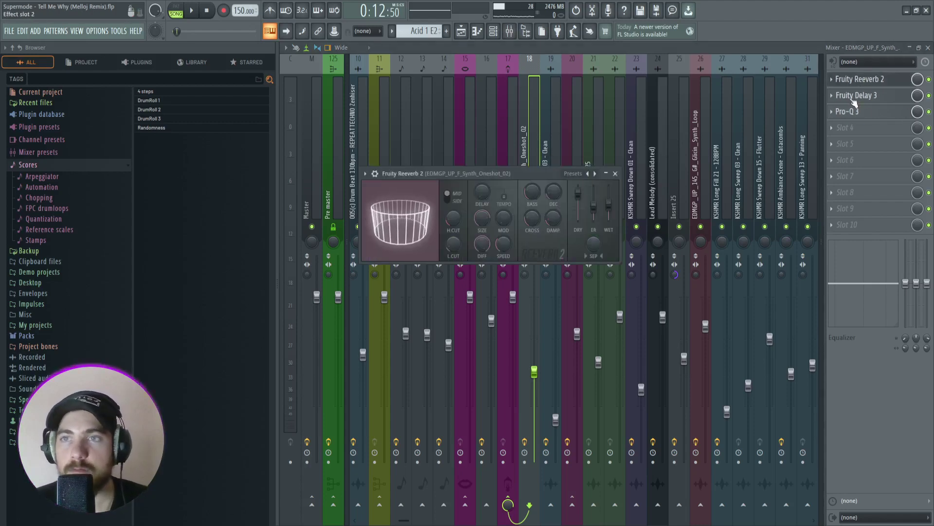
left_click(855, 96)
left_click(867, 113)
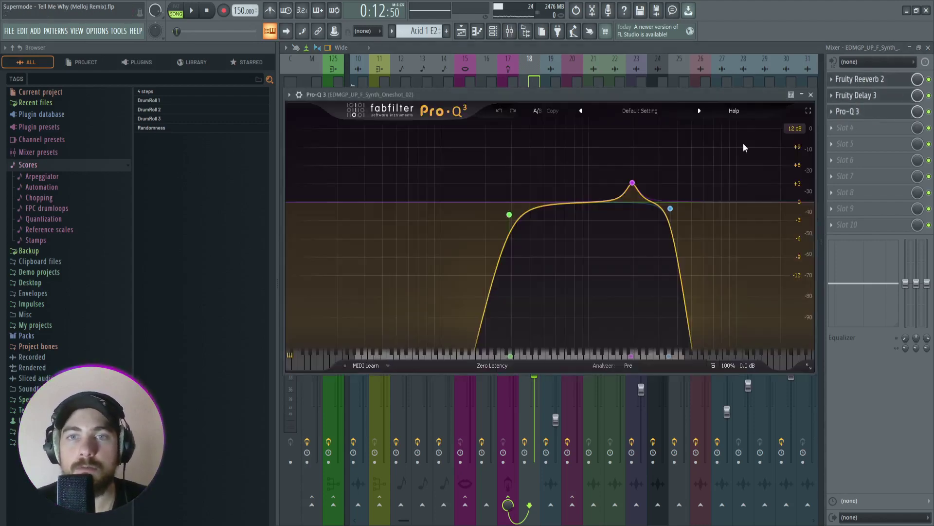
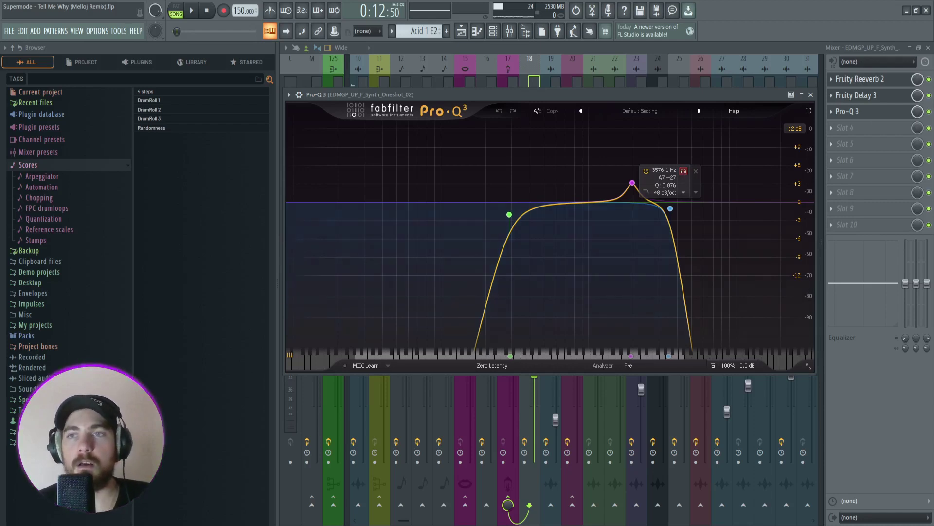
key("Escape")
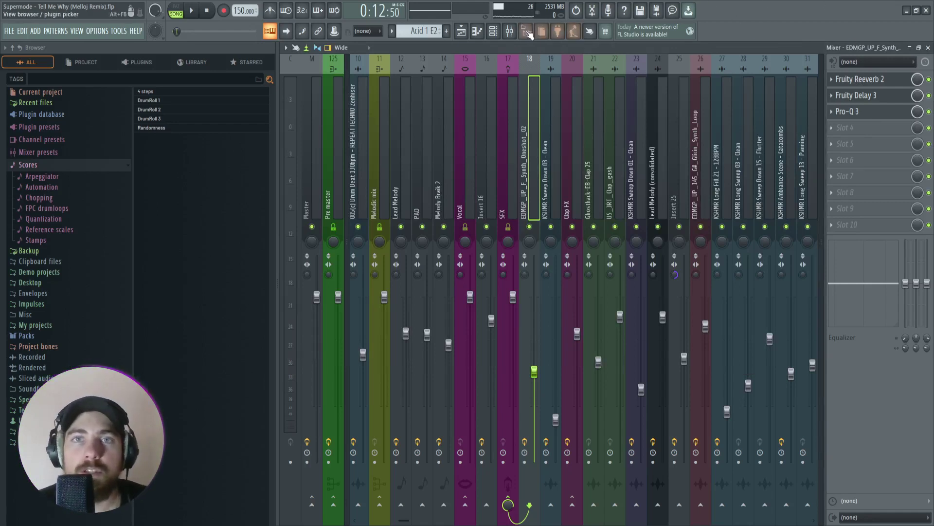
Add a TB-303 instrument to the channel rack.
left_click(493, 31)
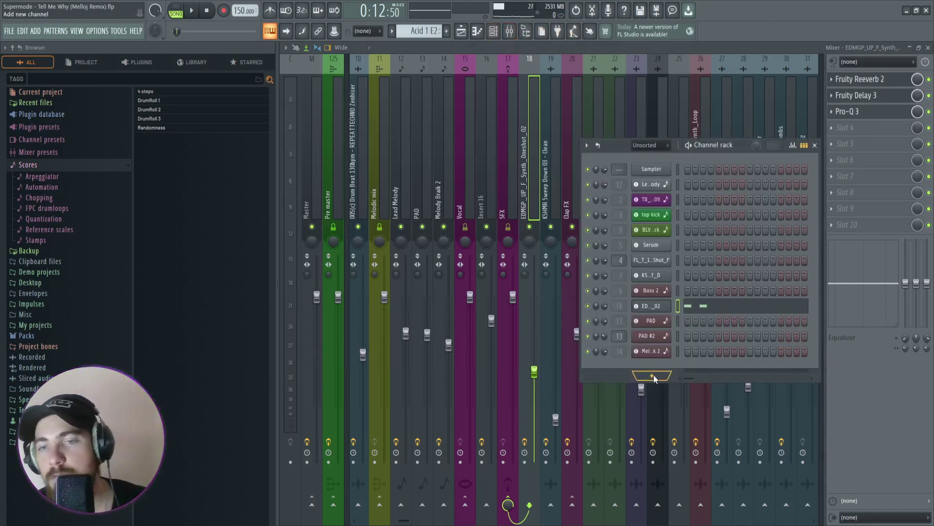
left_click(671, 186)
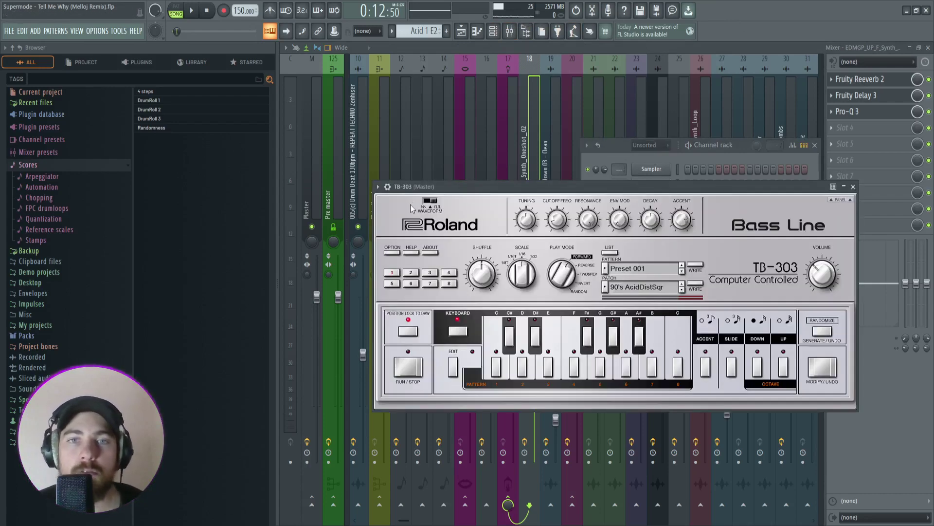
Close the TB-303 instrument and undo its addition to the channel rack.
left_click_drag(696, 190, 626, 95)
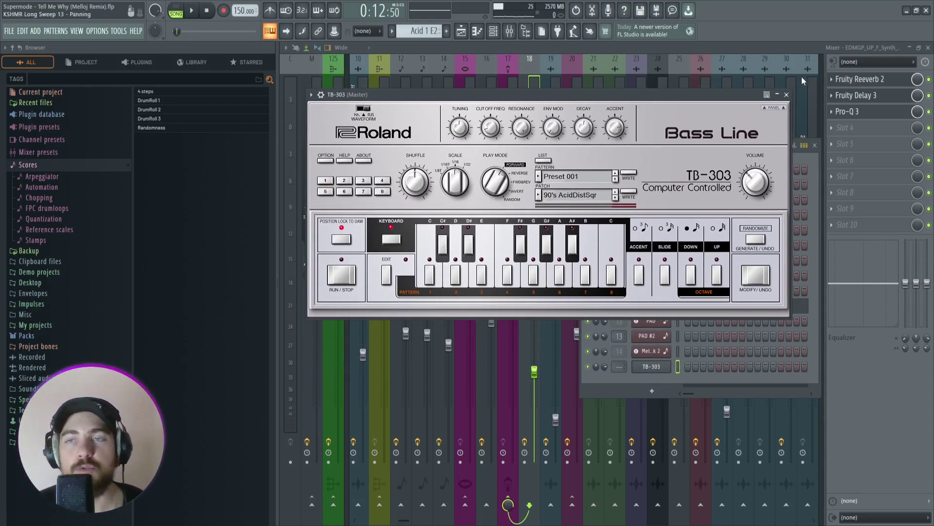
left_click(786, 94)
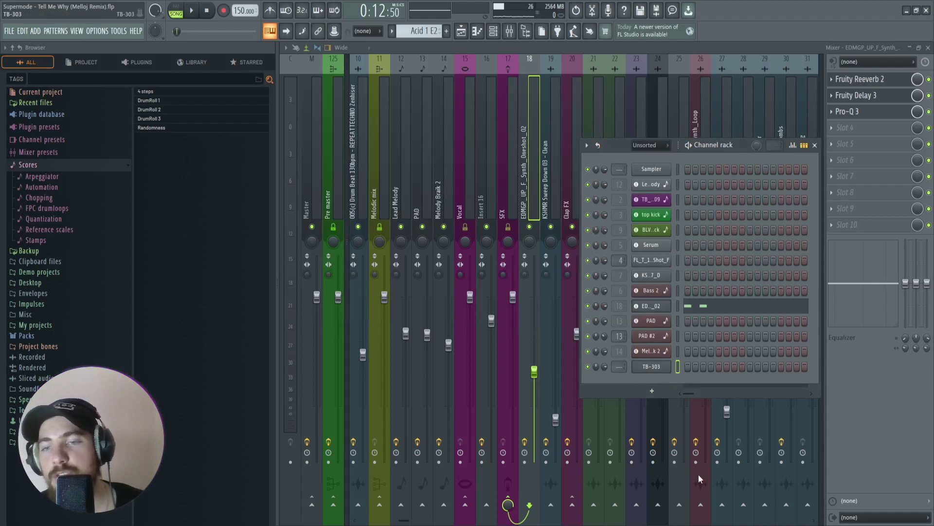
key("ctrl+z")
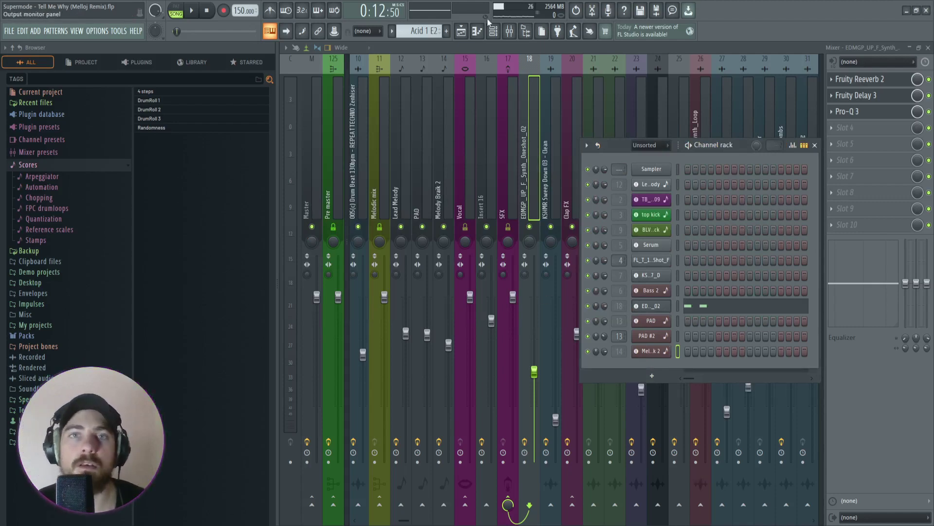
Return to the playlist and examine where the Acid 1 E2 clips are placed from bar 9 onward.
left_click(461, 31)
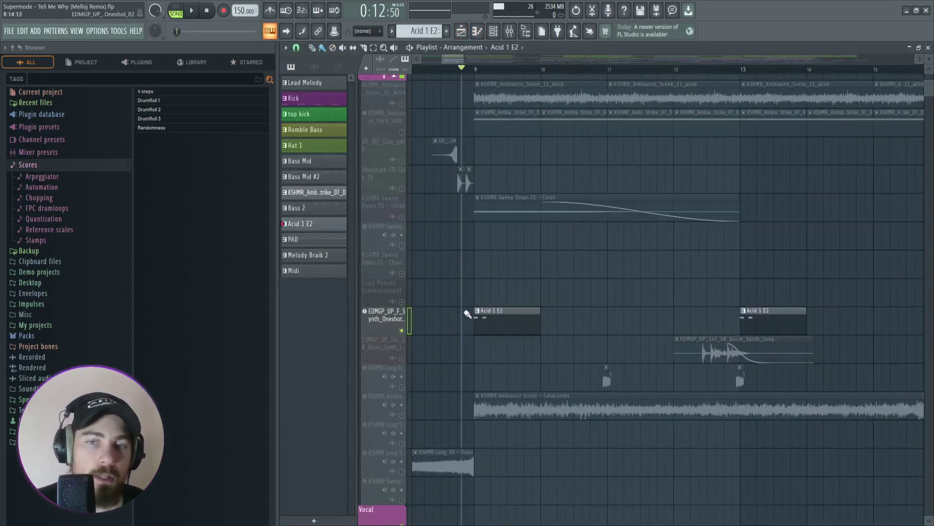
scroll(590, 150, "up", 3)
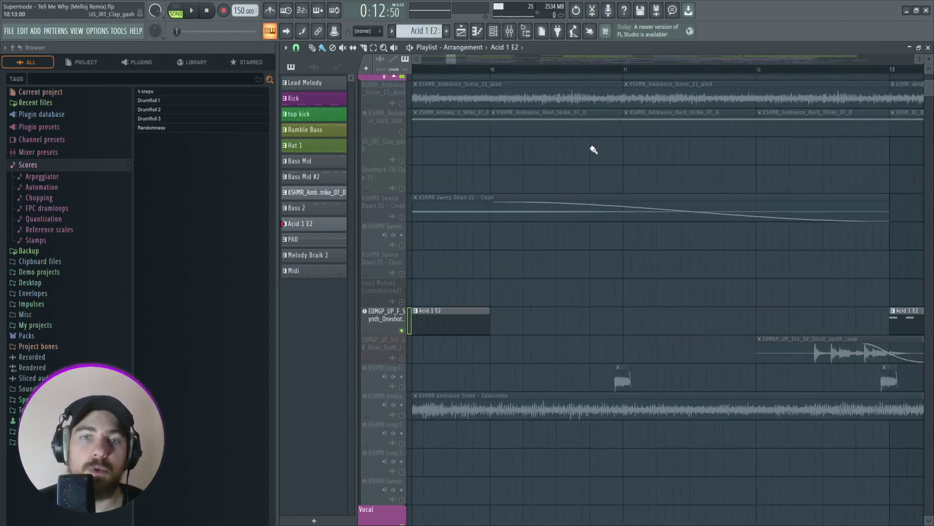
scroll(520, 74, "down", 2)
scroll(519, 74, "down", 2)
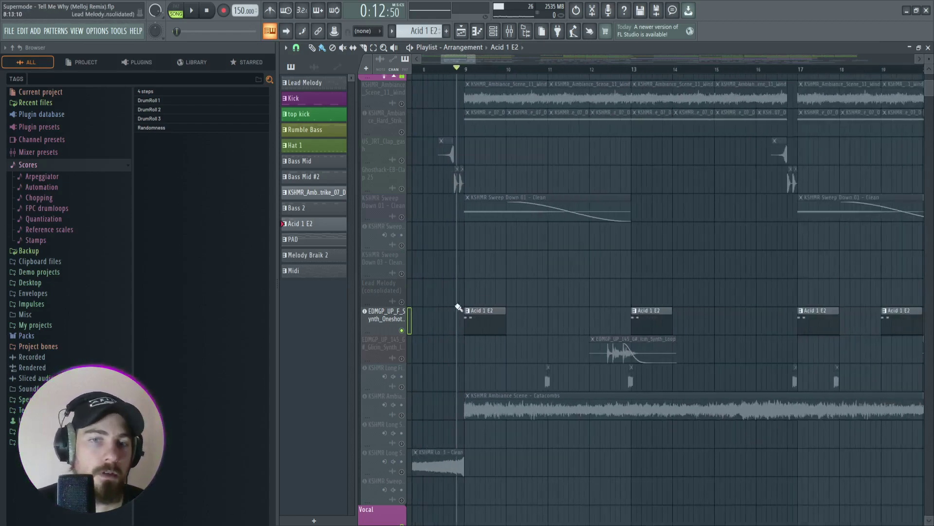
scroll(657, 223, "up", 3)
Solo the EDMGP_UP_145_G#_Glicin_Synth_Loop track and play it from bar 12.
left_click(532, 73)
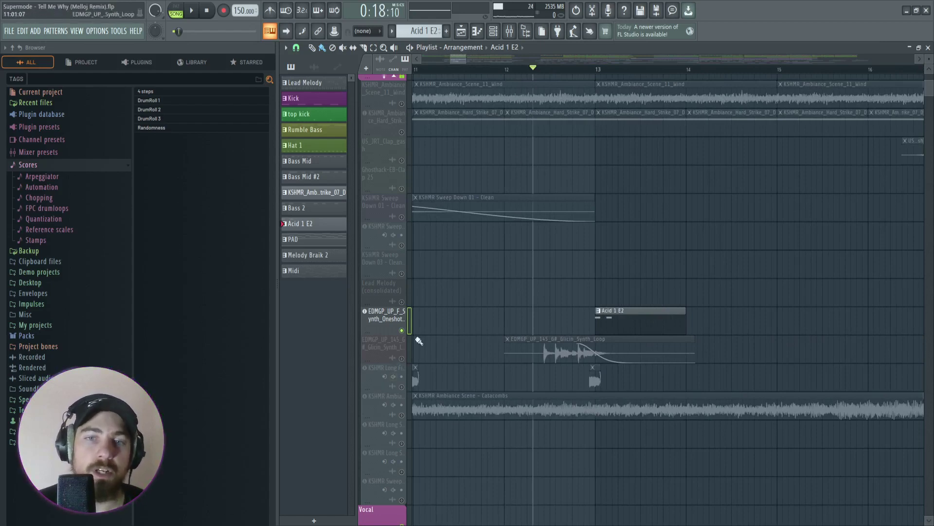
left_click(505, 70)
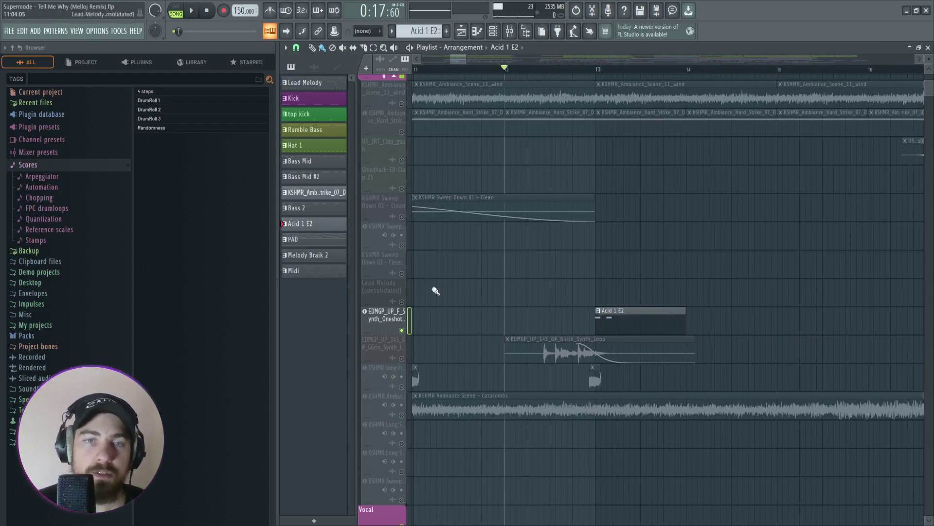
right_click(402, 358)
key("space")
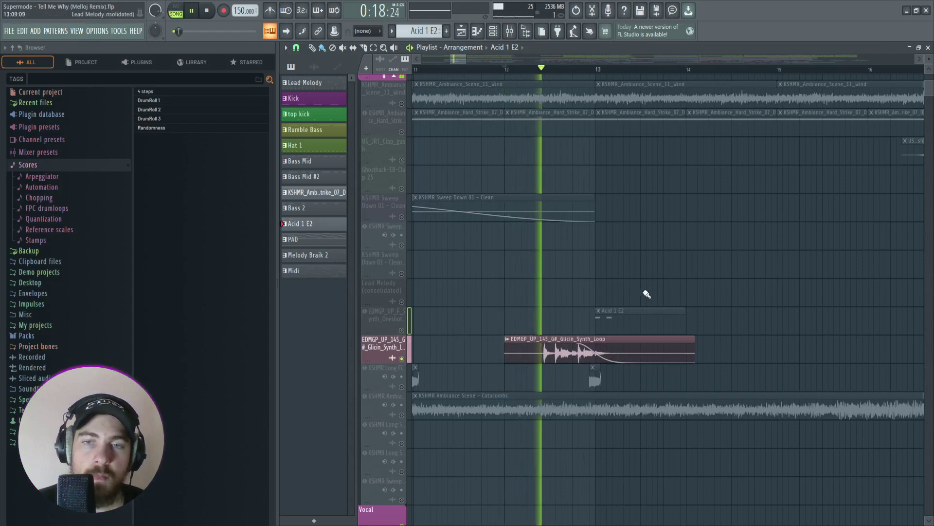
key("space")
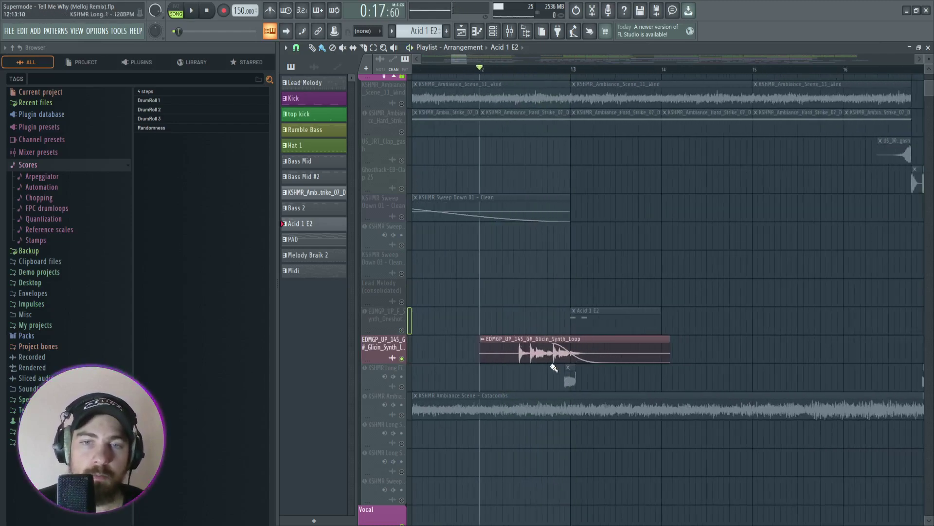
scroll(559, 341, "down", 3)
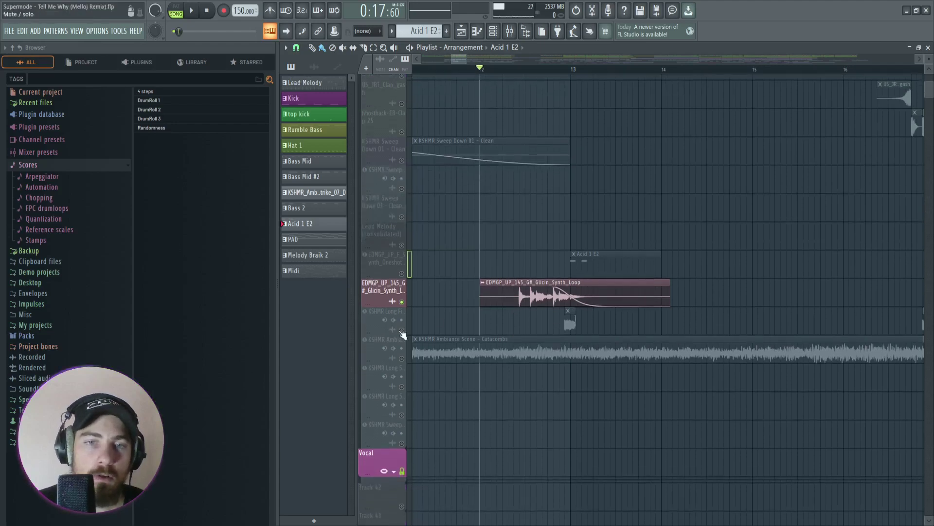
key("space")
key("space")
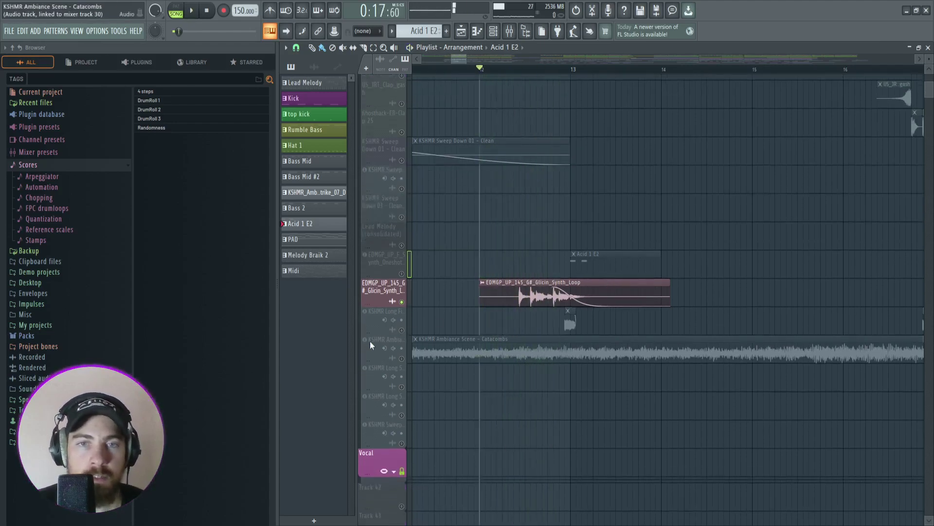
Solo the KSHMR Long Fill 21 track and inspect the sample settings of its clip at bar 13.
left_click(402, 331)
left_click(549, 70)
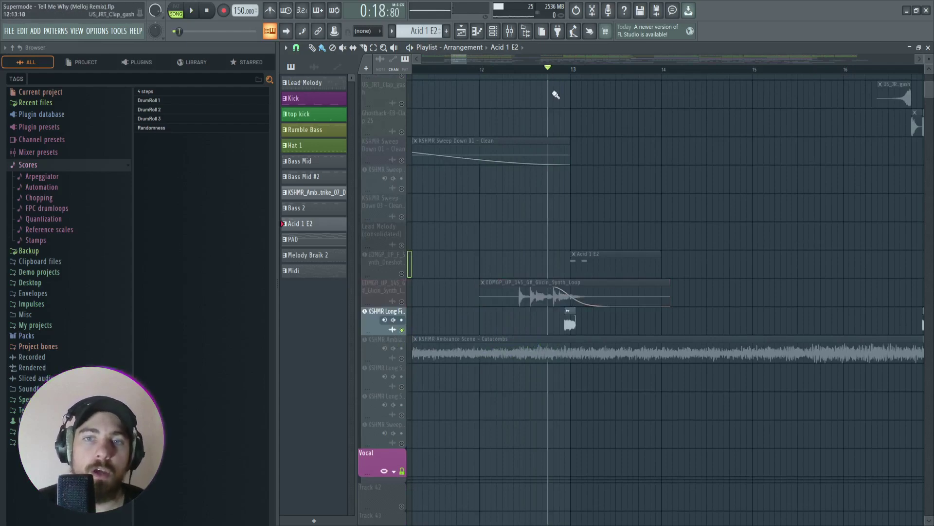
scroll(671, 341, "up", 2)
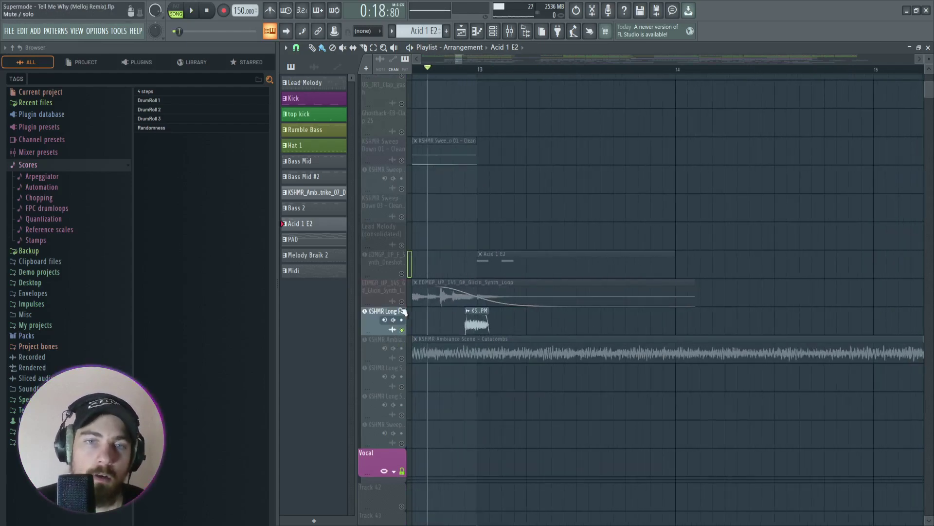
double_click(476, 322)
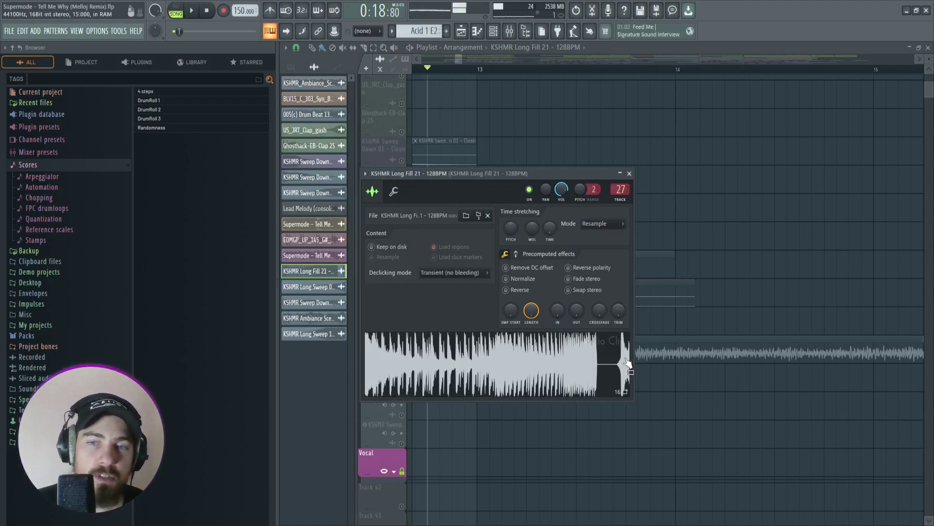
left_click(630, 173)
Play the soloed Long Fill 21 clip, restarting from just before bar 13.
key("space")
key("space")
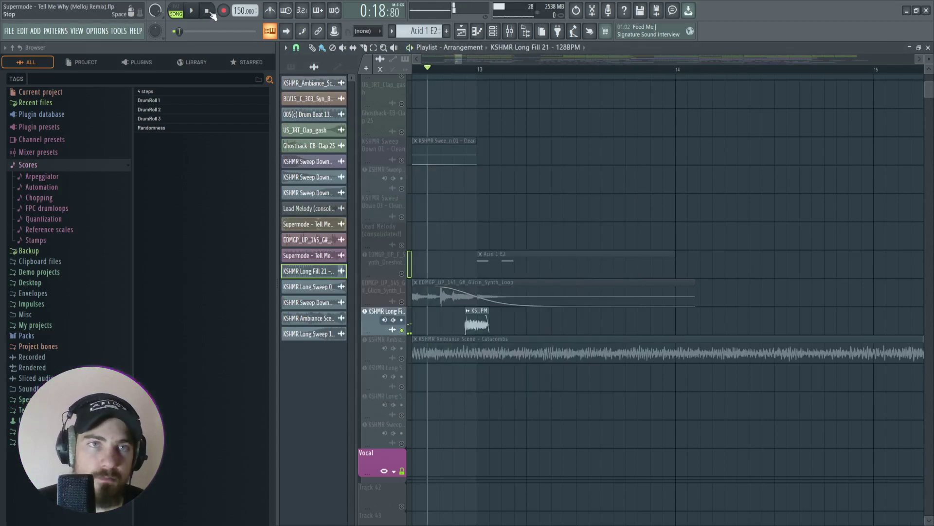
scroll(440, 205, "up", 2)
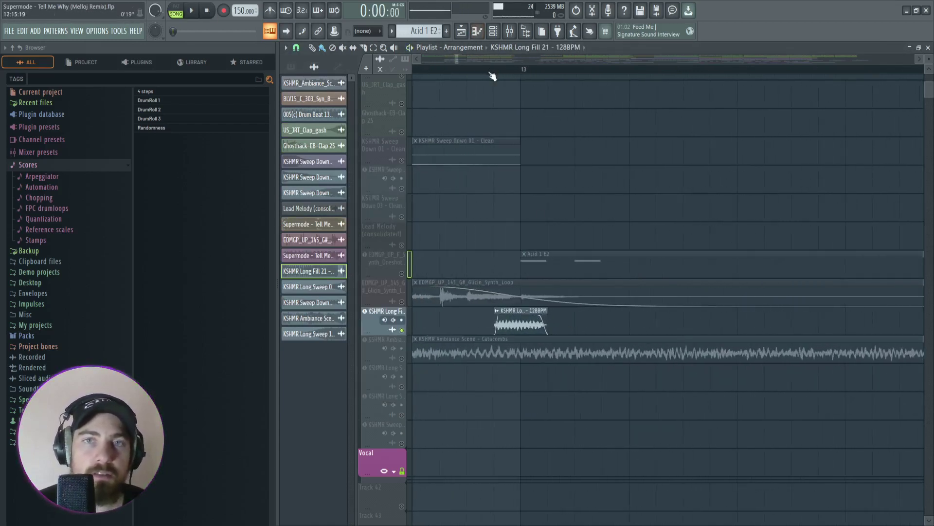
left_click(470, 71)
key("space")
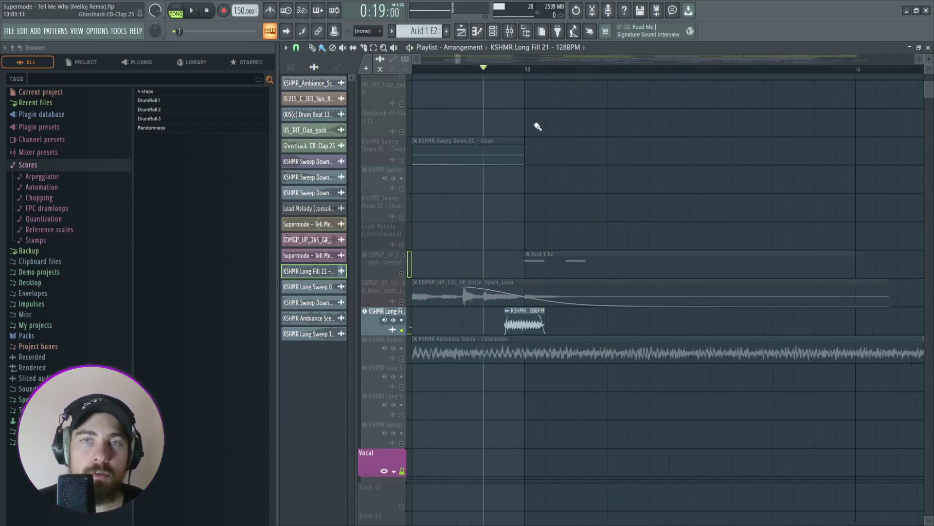
Inspect the Fruity Reeverb 2 settings on the Long Fill 21 mixer track and return to the playlist.
left_click(509, 30)
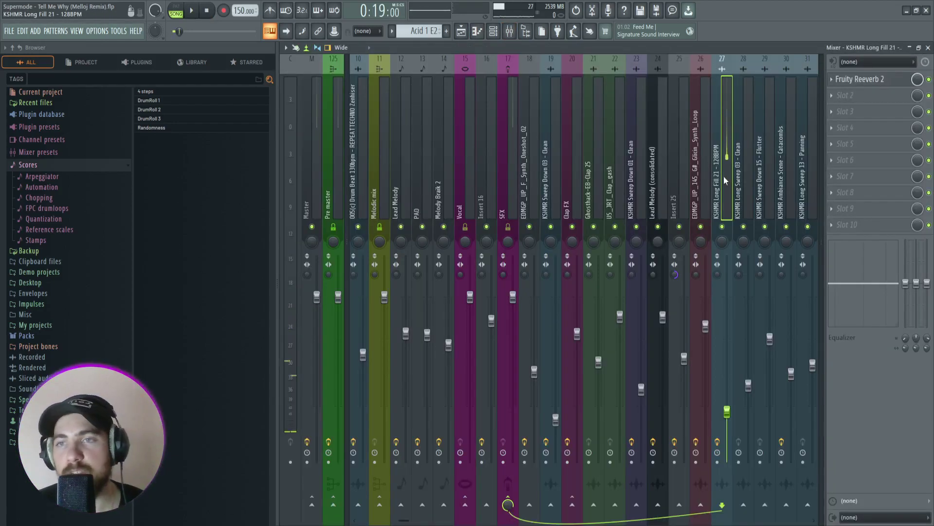
left_click(866, 79)
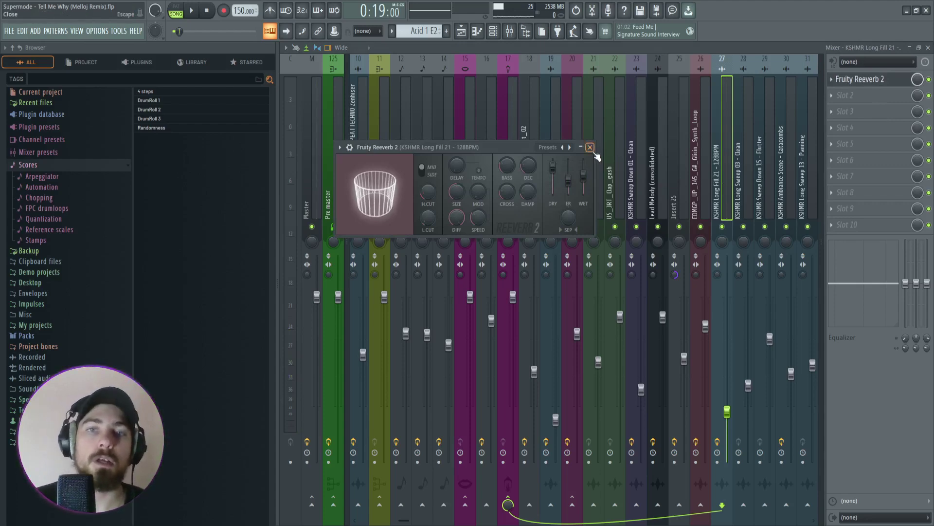
left_click_drag(453, 147, 531, 151)
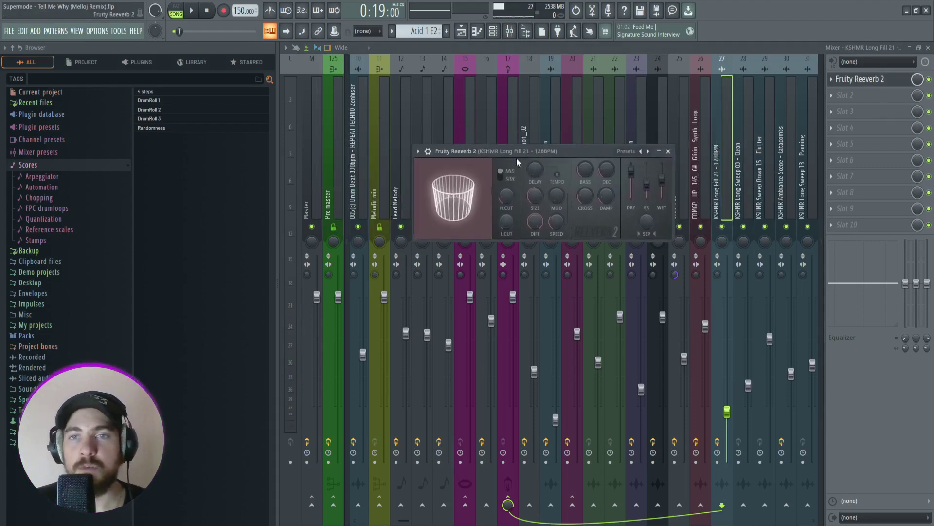
left_click(671, 151)
left_click(928, 49)
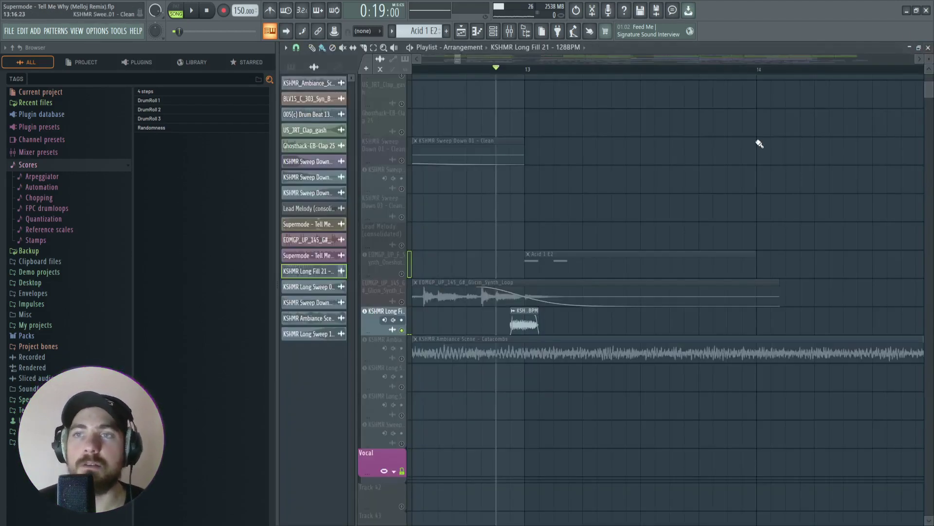
Solo the KSHMR Ambiance Scene - Catacombs track and play it from just before bar 13.
scroll(584, 189, "down", 1)
left_click(408, 363)
key("space")
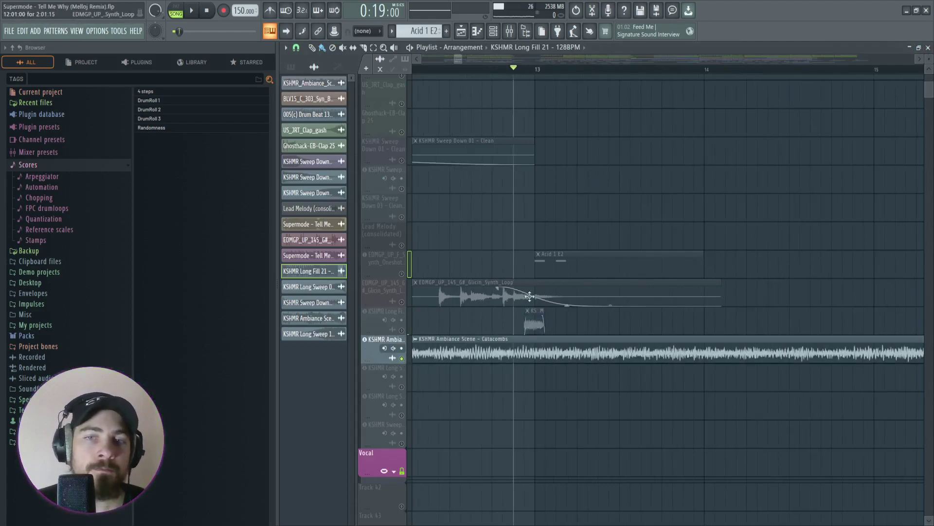
scroll(535, 198, "down", 3)
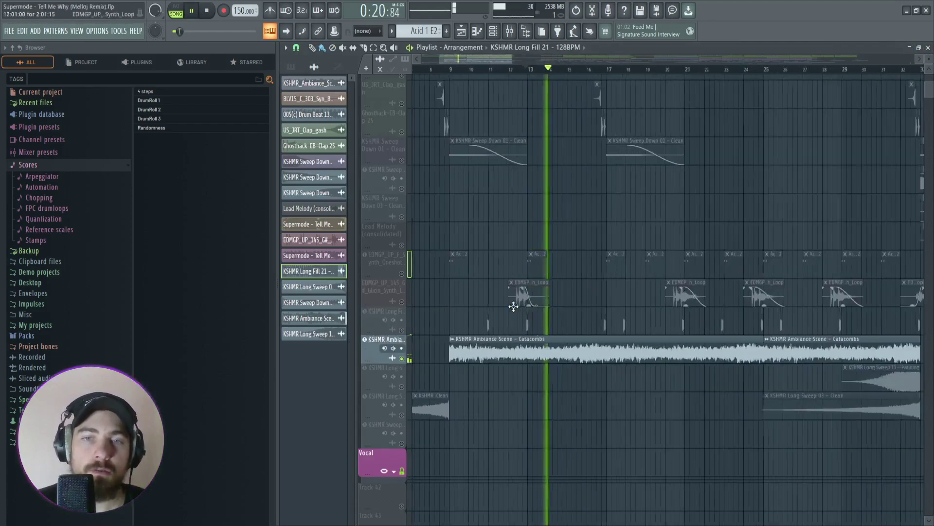
left_click_drag(472, 60, 460, 60)
key("space")
Move the playhead to bar 9 and inspect the sample settings of the Catacombs ambiance clip.
left_click(549, 70)
left_click_drag(551, 71, 699, 77)
scroll(578, 121, "down", 2)
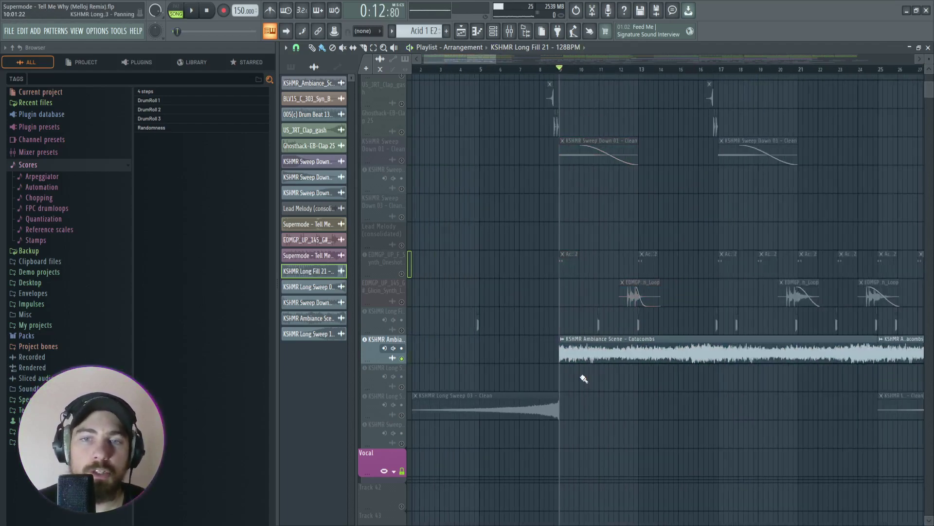
scroll(630, 347, "up", 2)
double_click(607, 348)
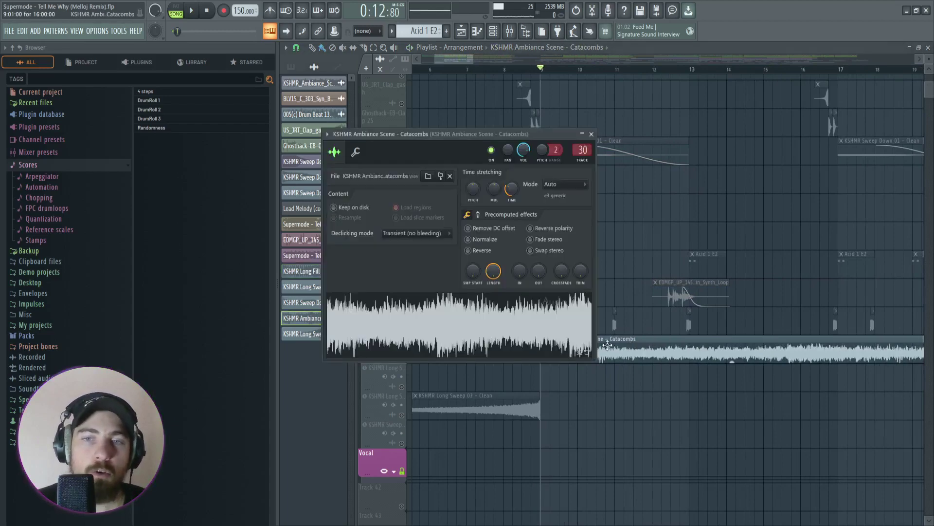
key("Escape")
Play the Catacombs ambiance from bar 9 and inspect the low-cut and high-shelf bands in its Pro-Q 3.
key("space")
left_click(509, 31)
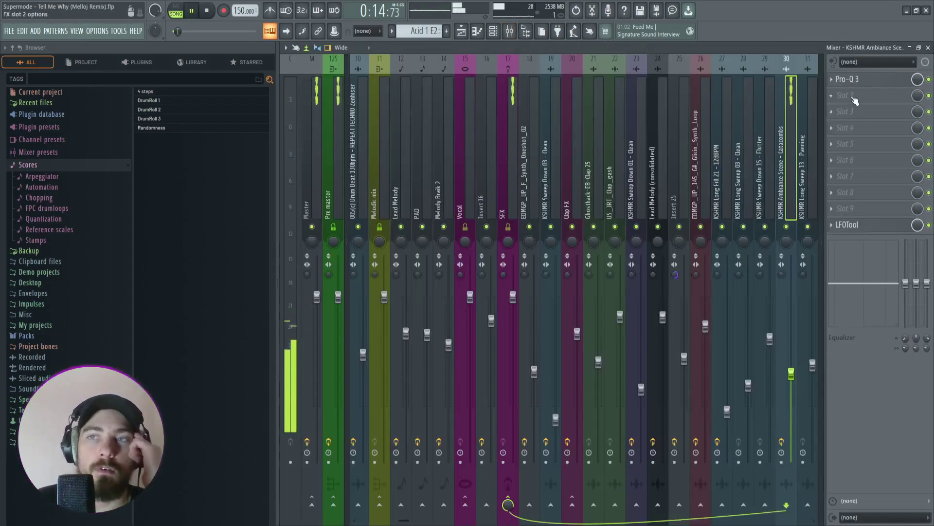
scroll(759, 135, "right", 2)
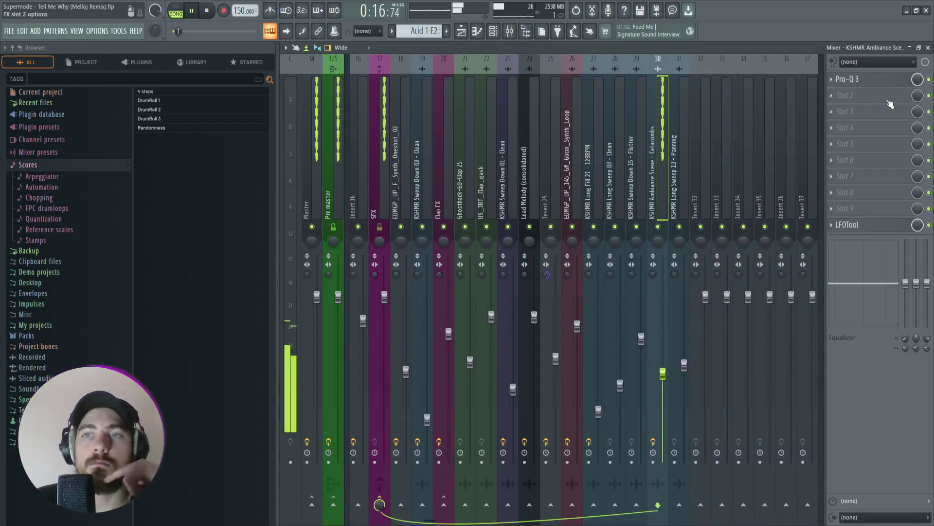
left_click(857, 79)
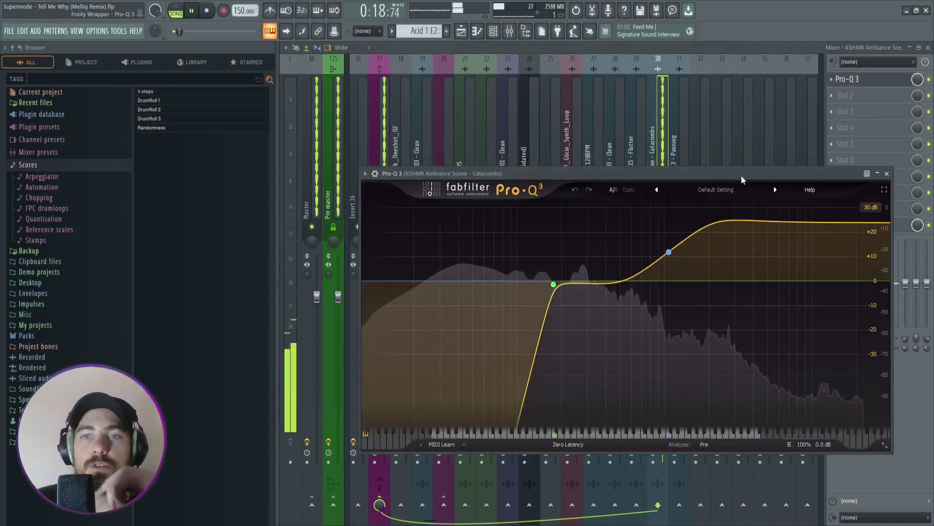
left_click_drag(742, 182, 704, 171)
mouse_move(482, 282)
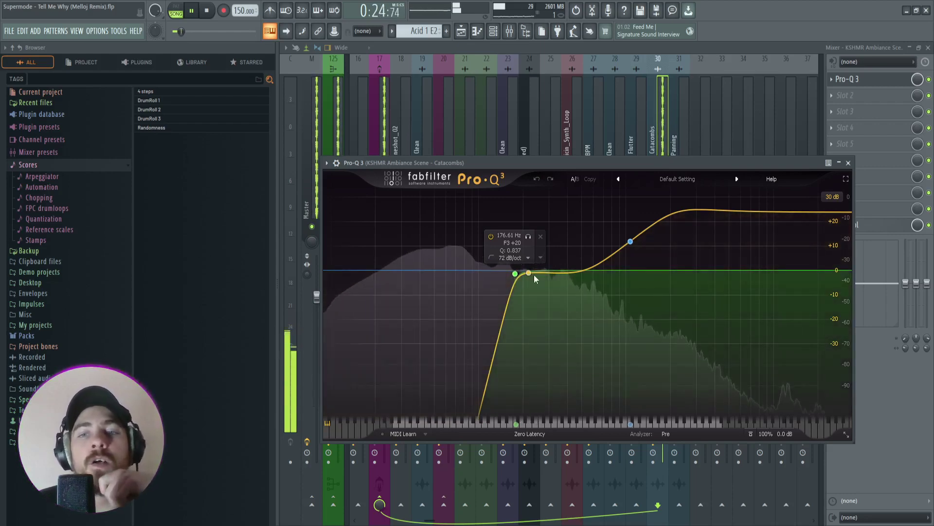
mouse_move(630, 242)
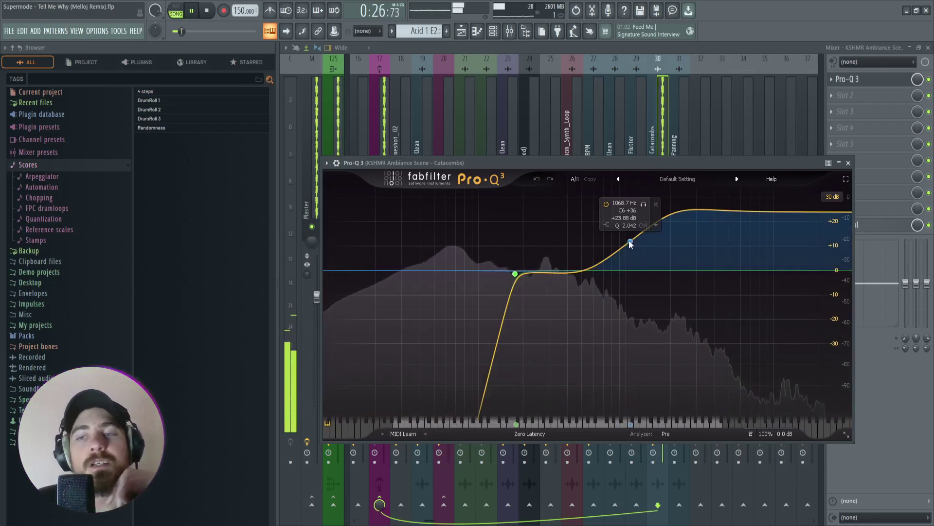
left_click(849, 163)
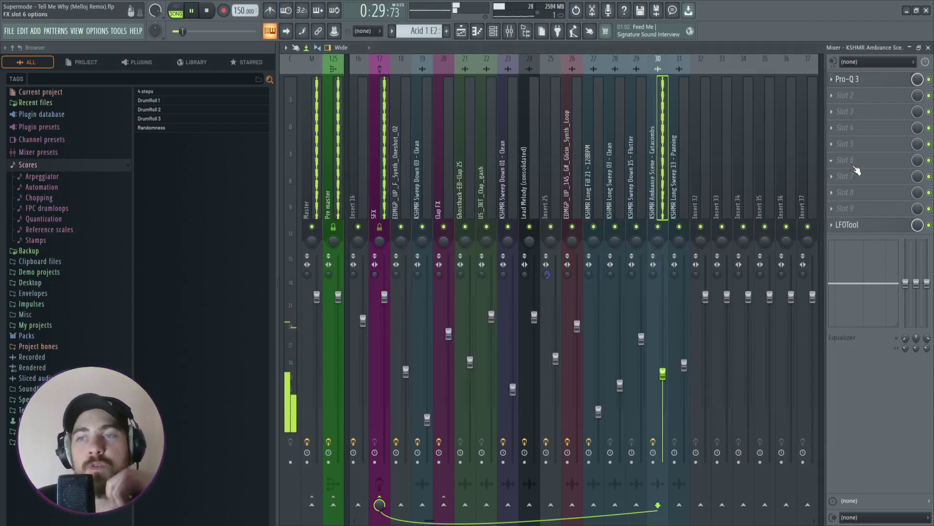
Inspect the LFOTool curve on the Catacombs mixer track and view the track's placement across the whole playlist.
left_click(859, 232)
key("space")
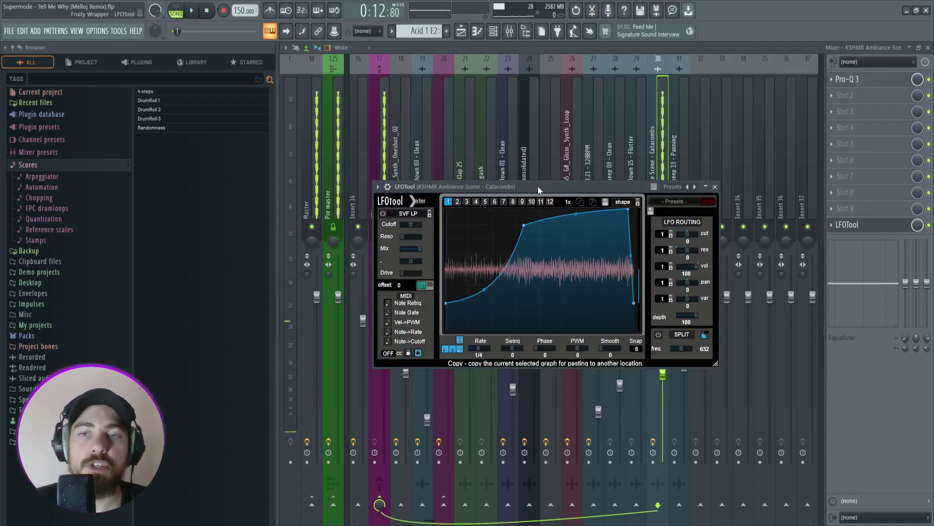
left_click(714, 186)
left_click(928, 48)
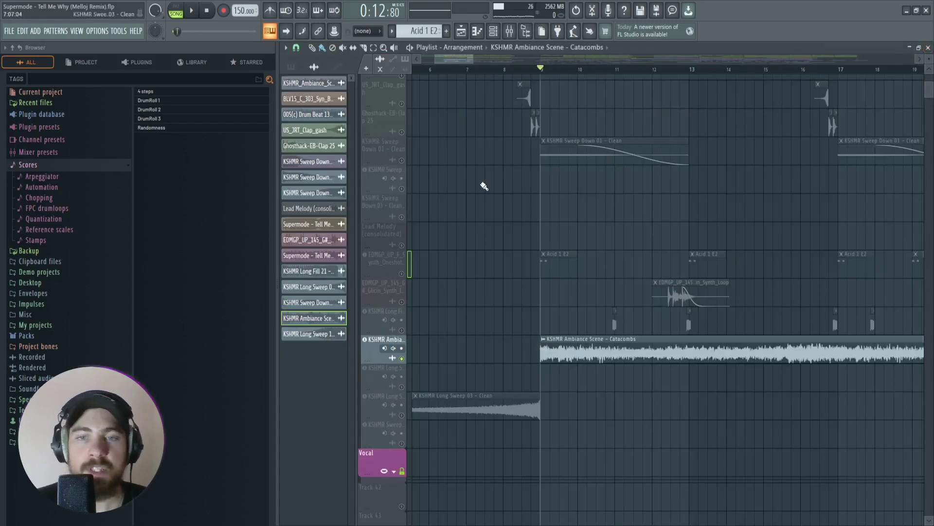
scroll(525, 280, "down", 10)
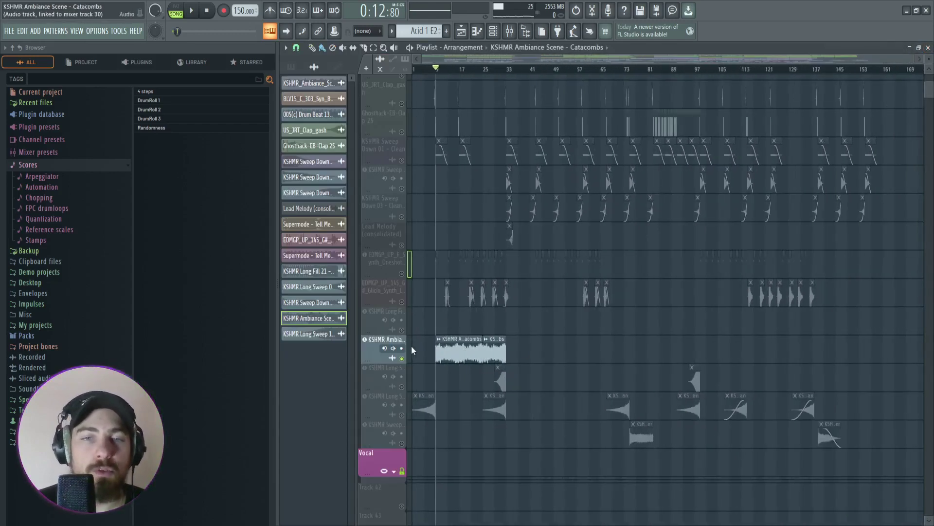
Solo the KSHMR Long Sweep 03 - Clean track and place the playhead inside its first clip, just after bar 4.
scroll(477, 58, "up", 6)
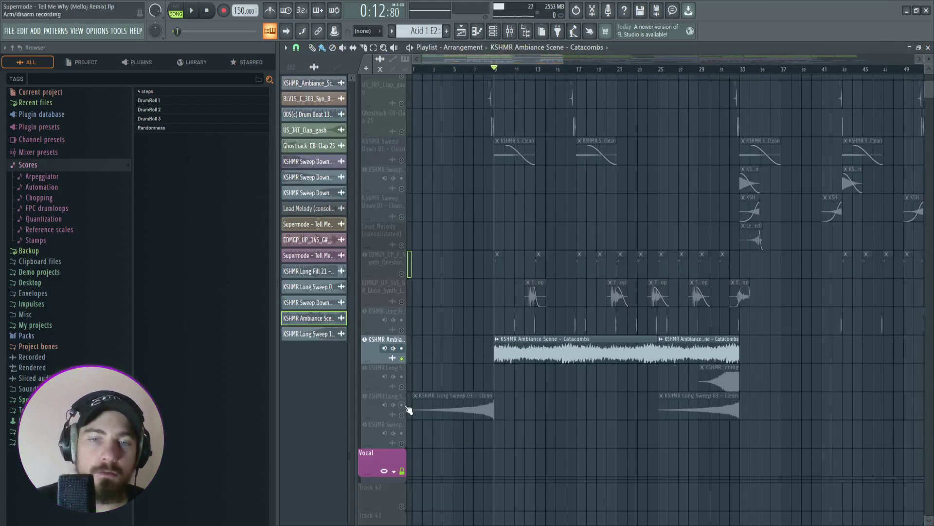
right_click(402, 416)
left_click(447, 70)
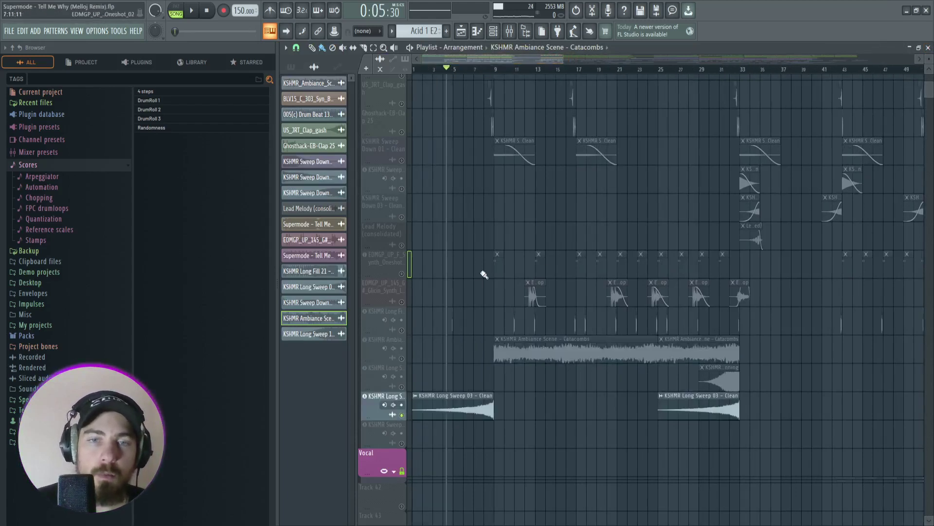
Highlight the Catacombs ambiance clips between bars 9 and 33 and compare their placement with the Long Sweep 03 clips.
scroll(511, 334, "down", 4)
left_click_drag(616, 347, 461, 353)
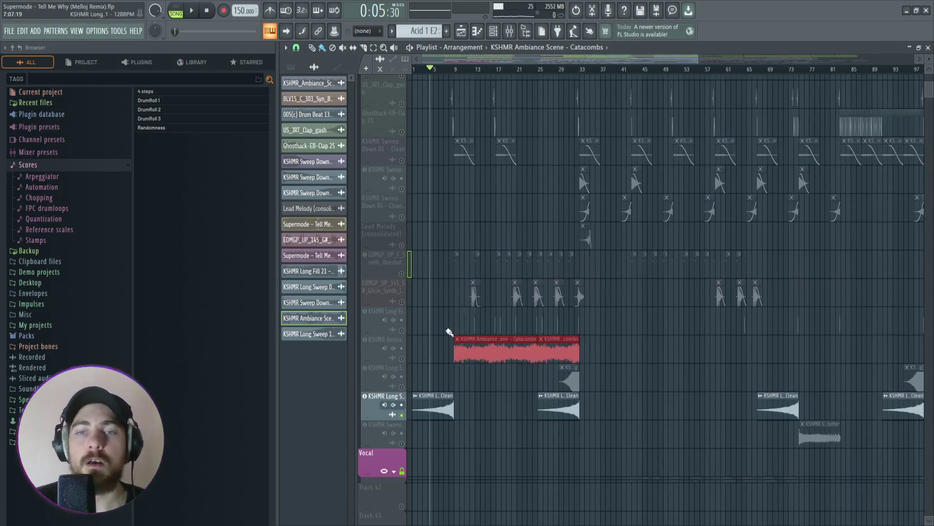
scroll(448, 331, "down", 2)
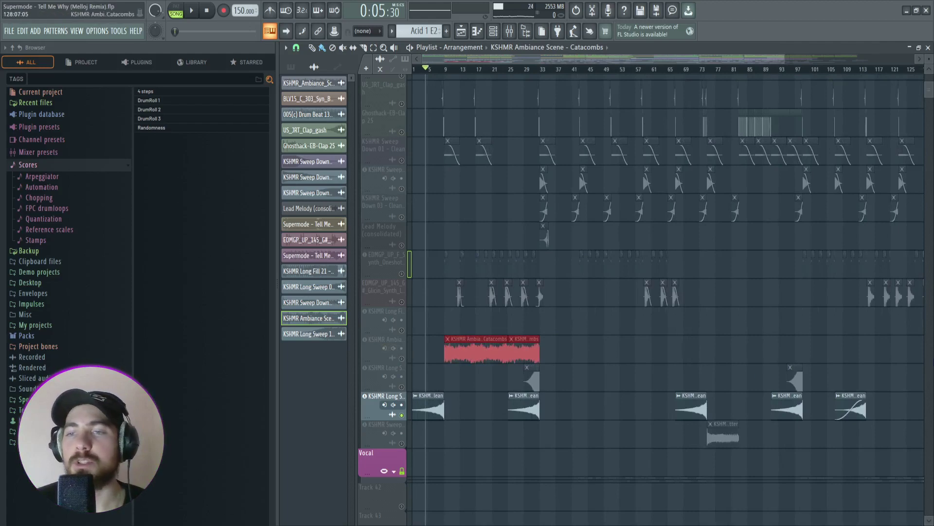
scroll(441, 355, "up", 2)
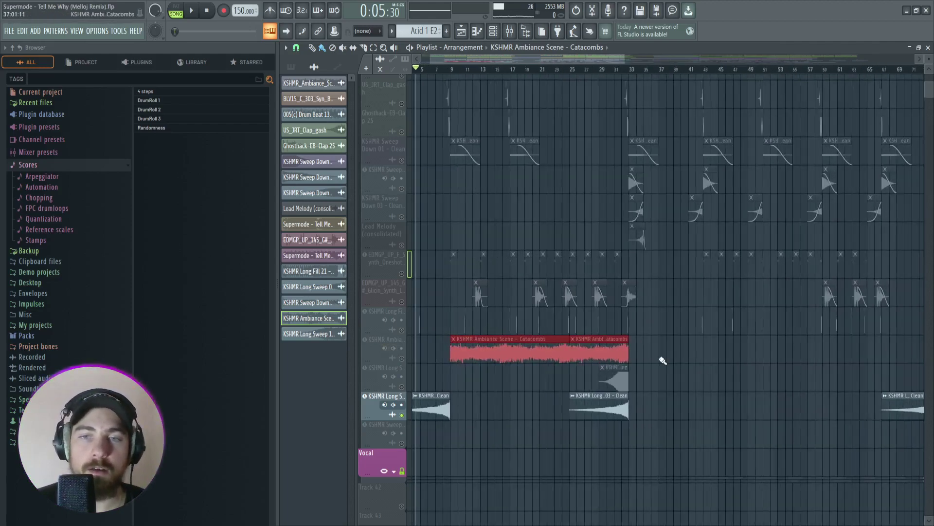
scroll(436, 363, "down", 3)
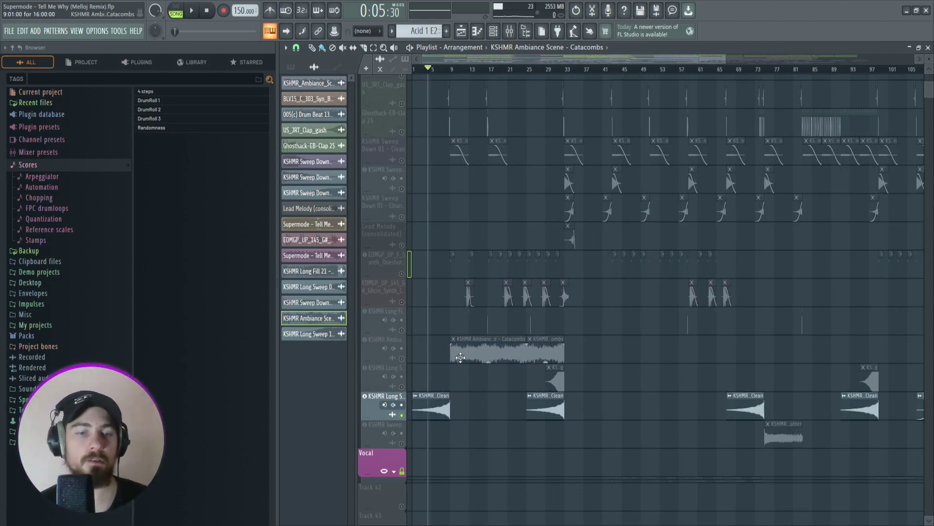
scroll(452, 358, "up", 3)
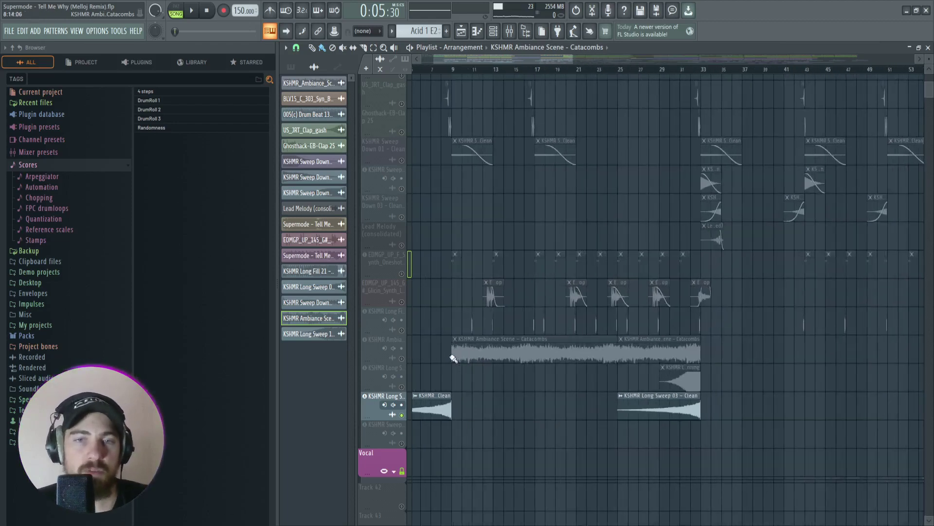
Examine the opening Long Sweep 03 clip and how it leads into the elements starting at bar 9.
left_click_drag(572, 59, 515, 59)
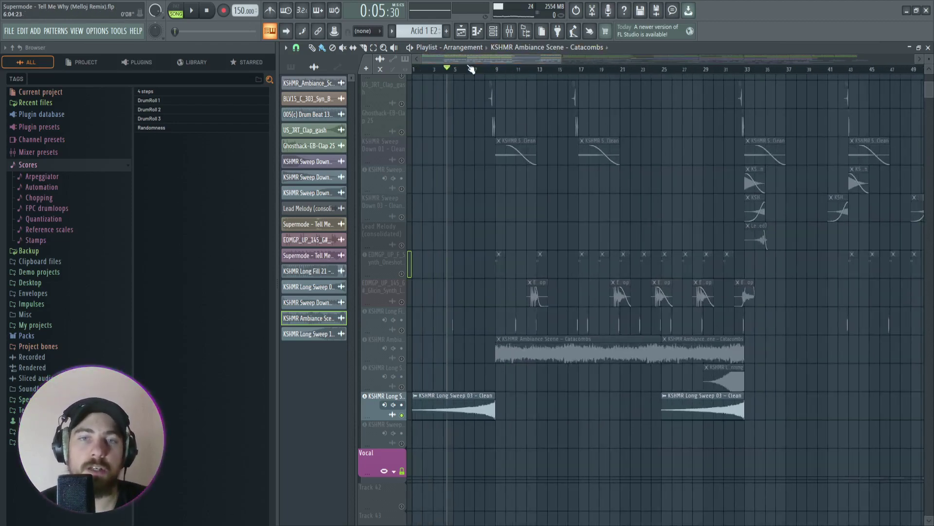
scroll(473, 280, "up", 3)
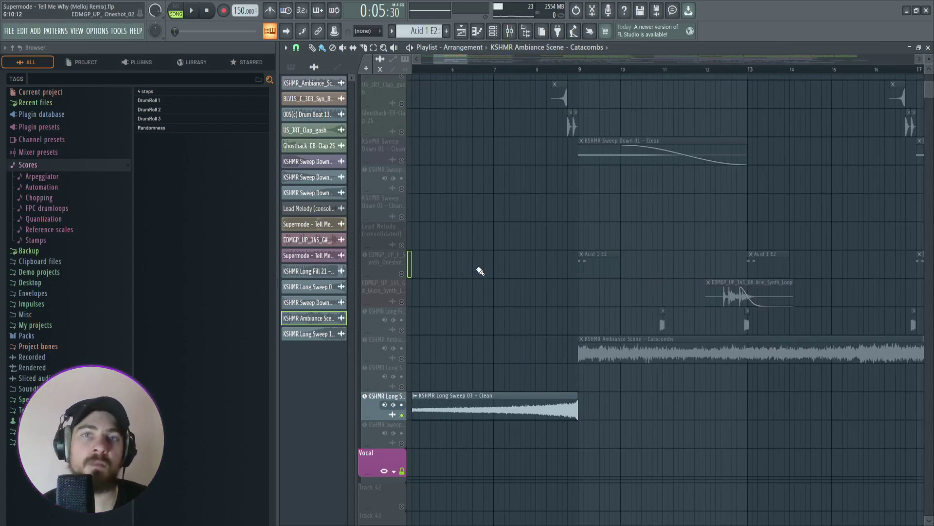
left_click_drag(468, 72, 488, 75)
scroll(643, 361, "down", 2)
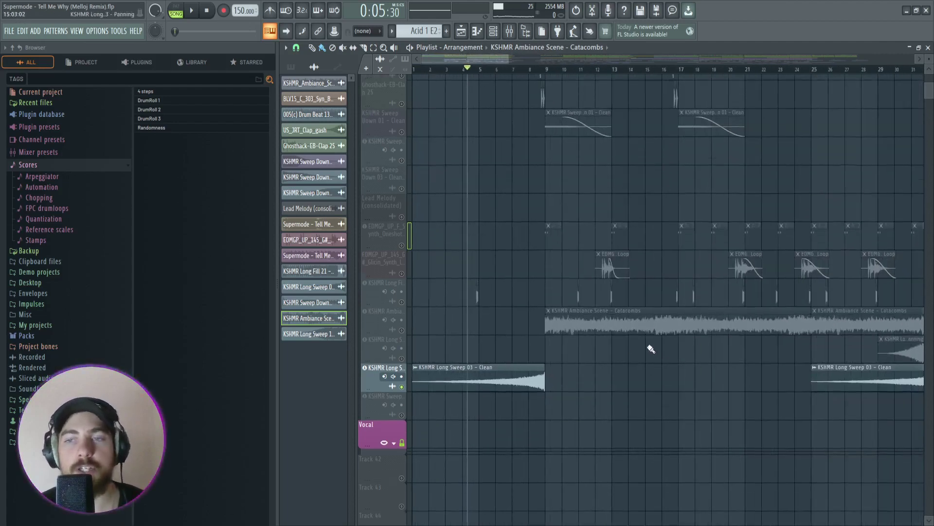
scroll(500, 73, "up", 3)
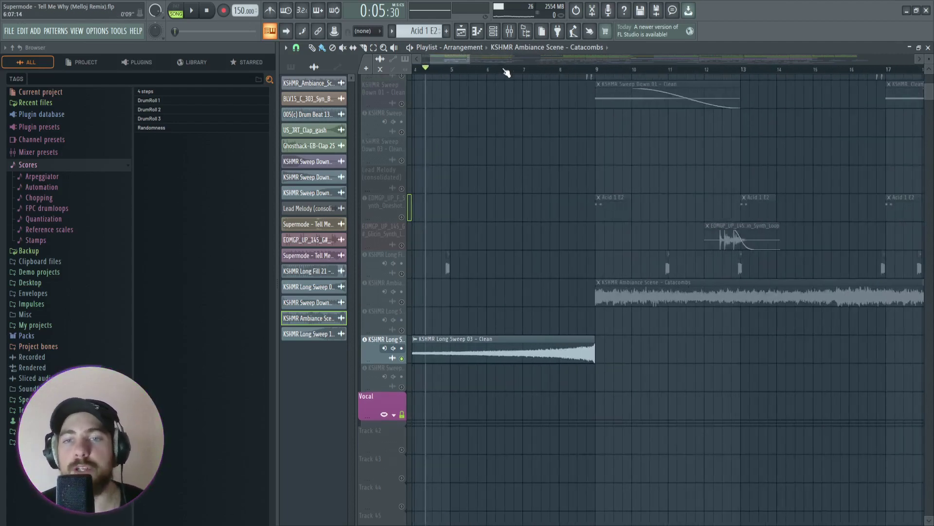
left_click_drag(456, 59, 428, 61)
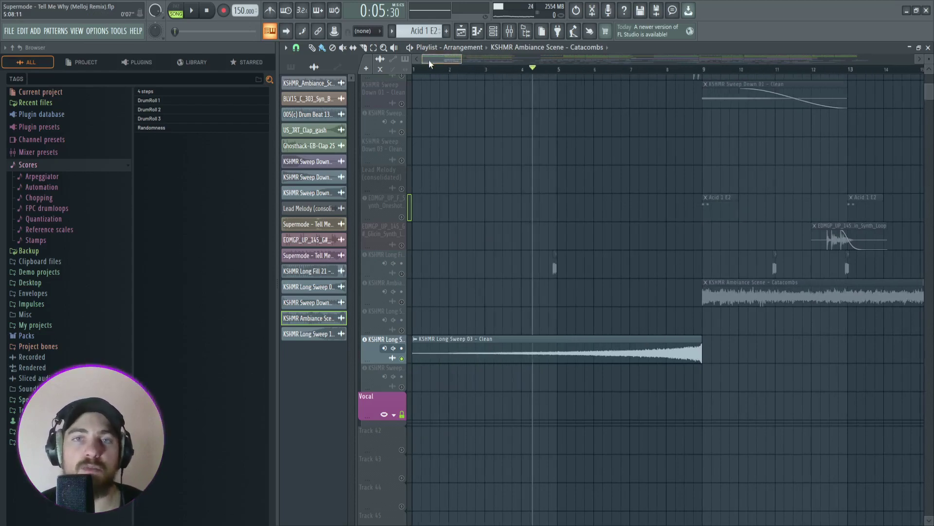
scroll(627, 163, "down", 4)
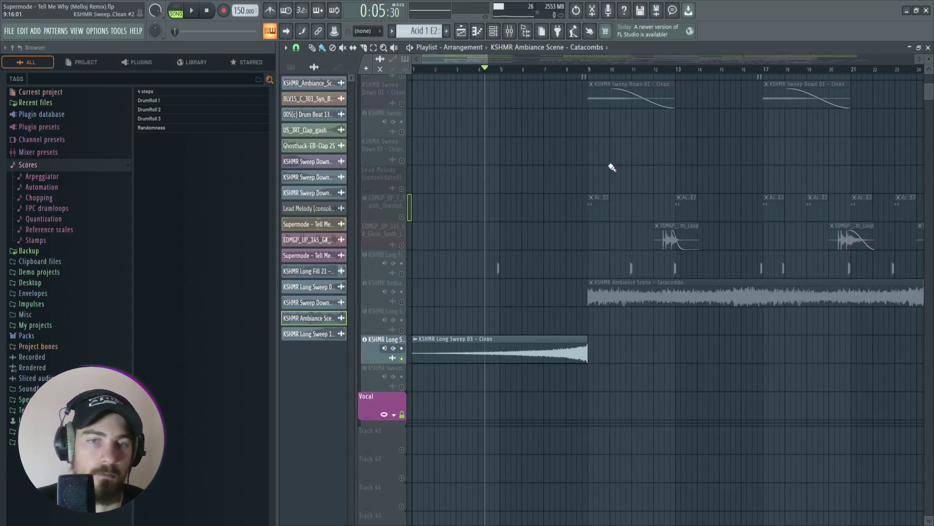
scroll(608, 167, "up", 2)
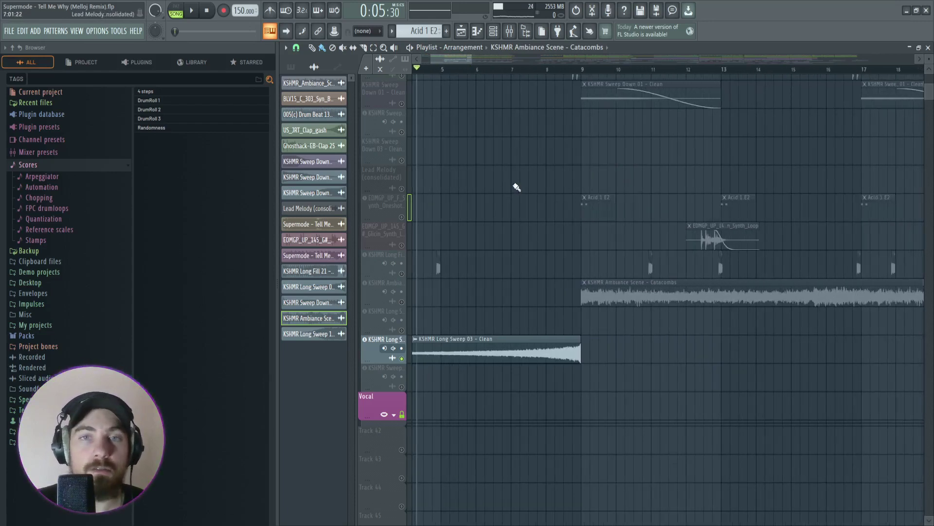
Highlight the Catacombs ambiance clips again and examine how the long sweeps frame that section of the arrangement.
scroll(514, 214, "down", 4)
scroll(506, 247, "up", 3)
scroll(559, 258, "down", 3)
left_click(592, 294)
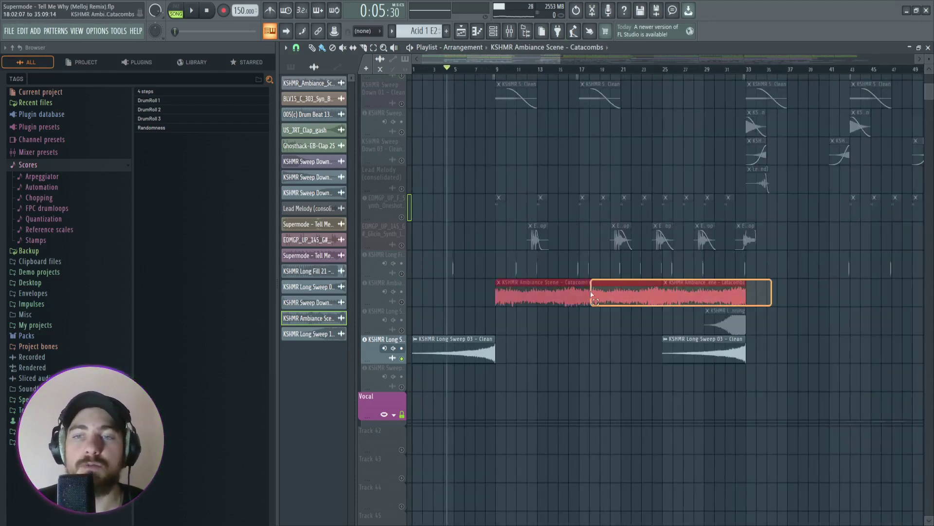
scroll(538, 285, "up", 2)
scroll(488, 275, "down", 4)
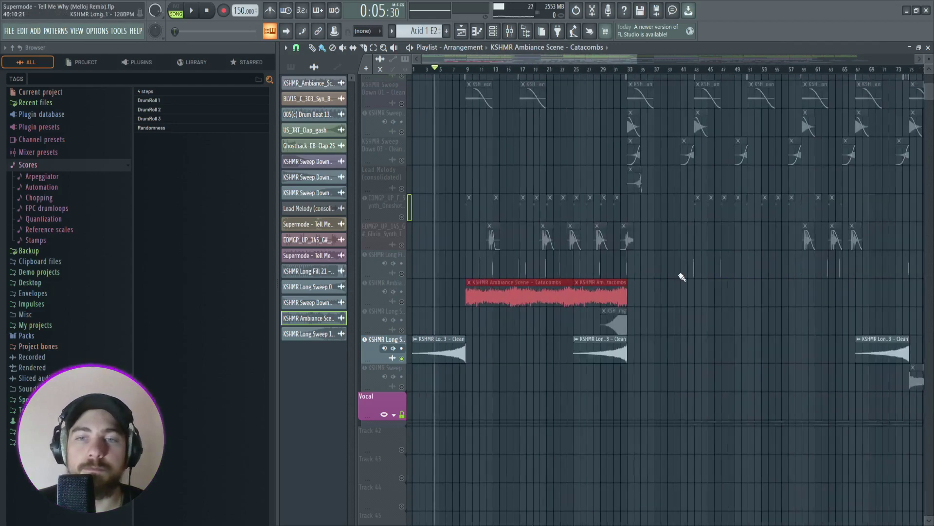
scroll(548, 282, "down", 2)
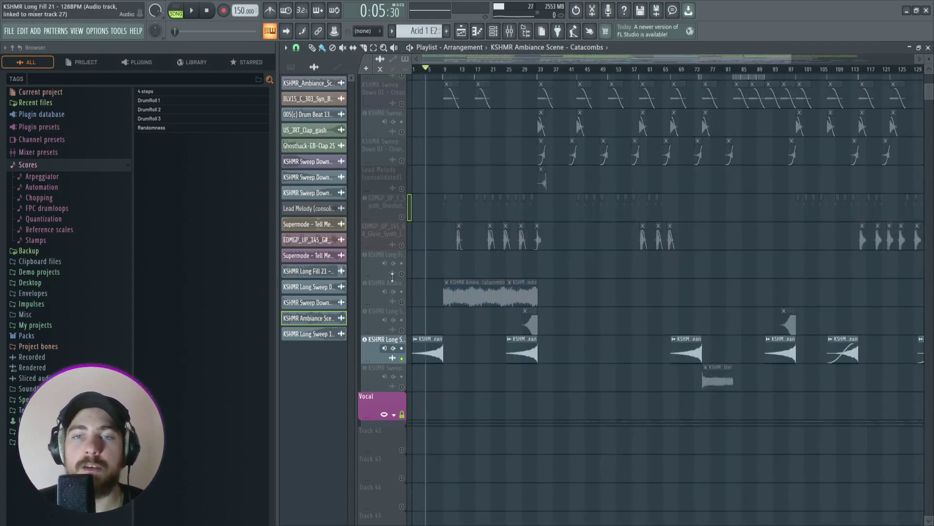
scroll(463, 215, "up", 6)
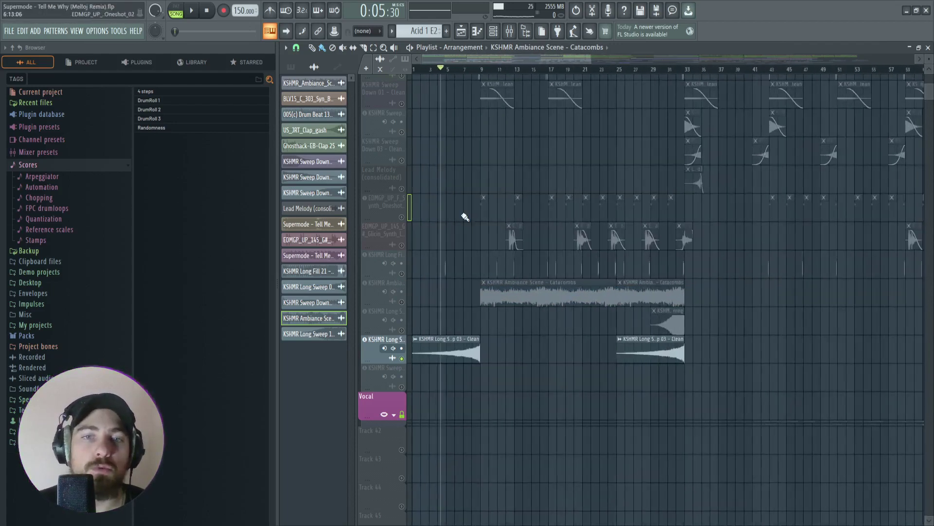
scroll(528, 135, "down", 5)
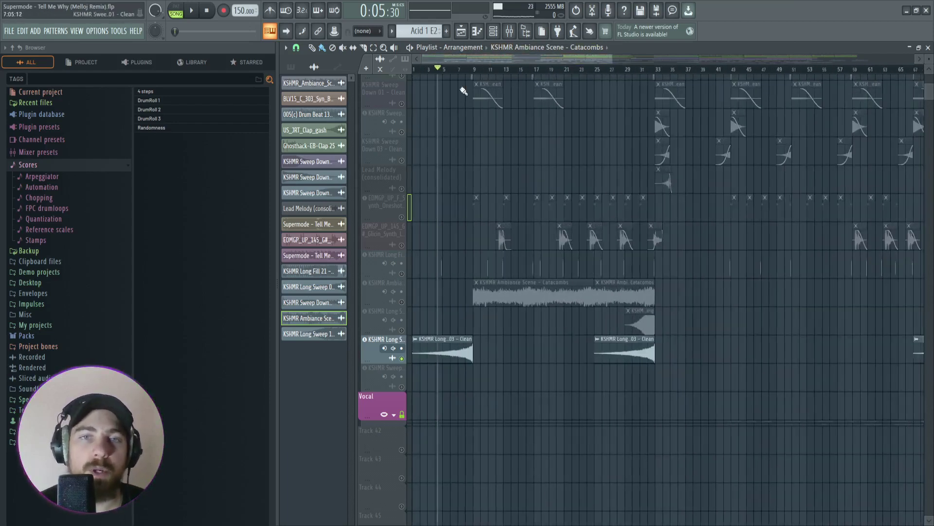
Play the first Long Sweep 03 clip and check its sample settings during playback.
scroll(466, 146, "up", 2)
key("space")
scroll(470, 243, "up", 2)
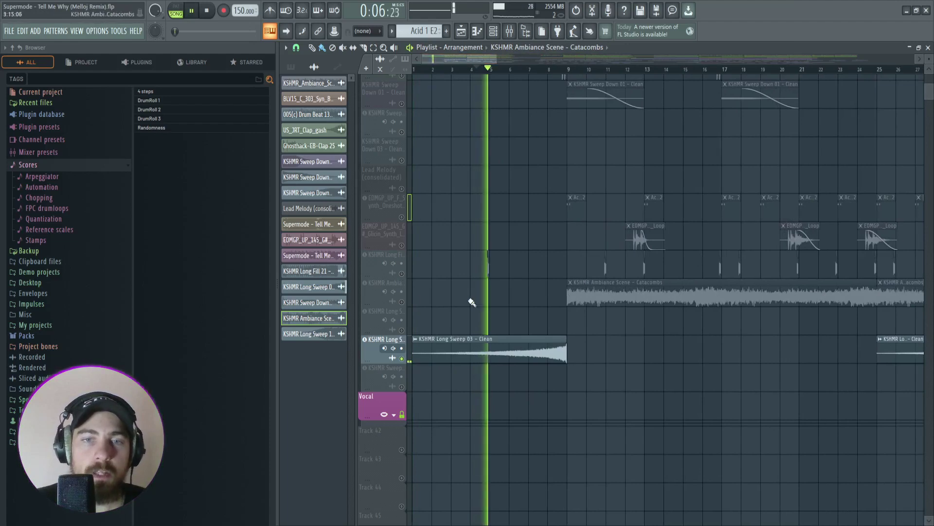
double_click(552, 350)
key("Escape")
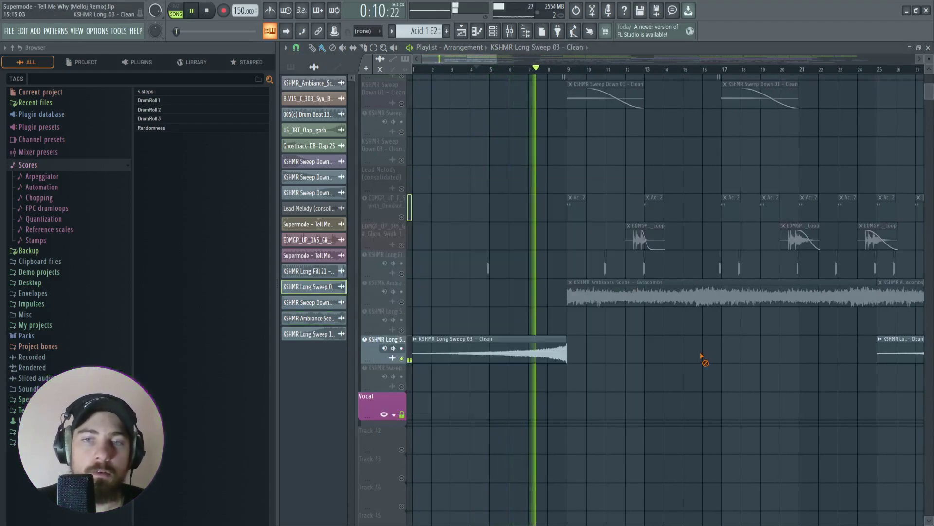
key("space")
Move the playhead to bar 9 and view where the Long Sweep 03 clips are placed across the whole playlist.
scroll(565, 219, "up", 6)
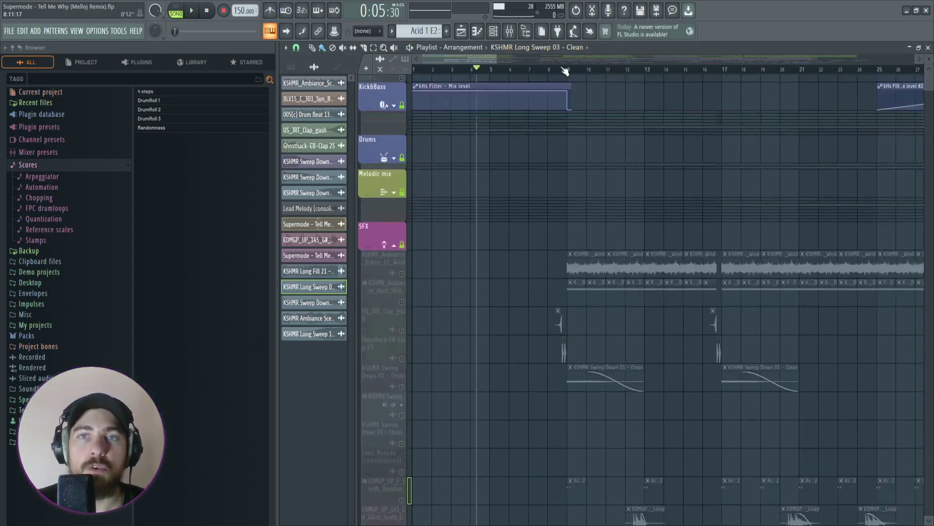
left_click_drag(568, 68, 609, 68)
scroll(650, 285, "down", 4)
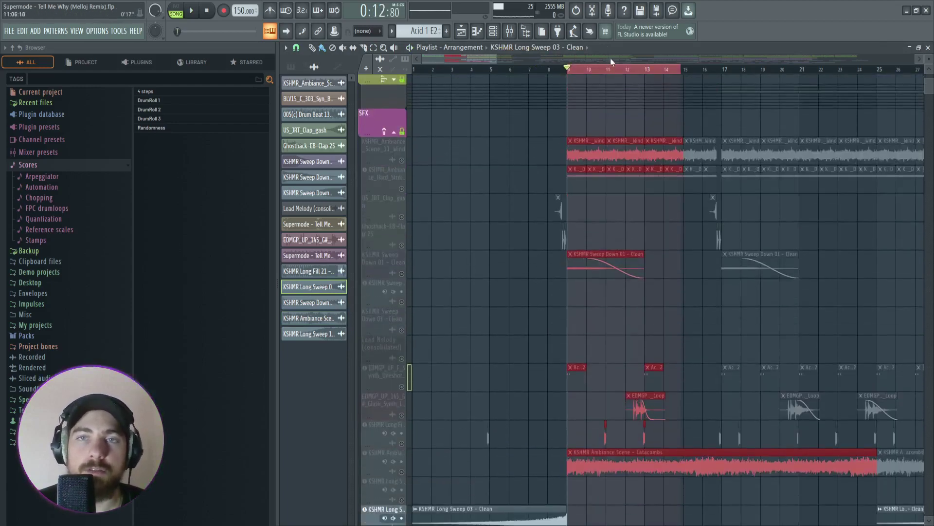
scroll(513, 258, "down", 5)
scroll(592, 225, "right", 6)
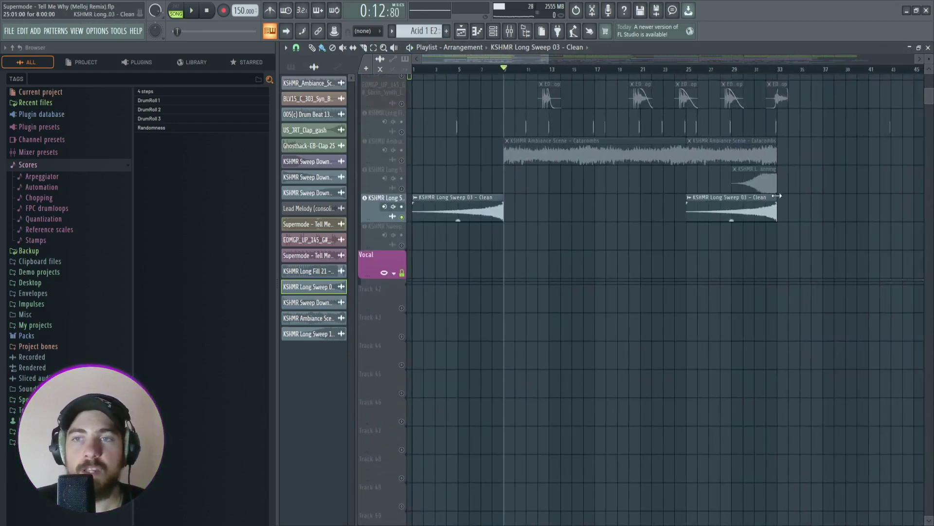
scroll(647, 201, "down", 8)
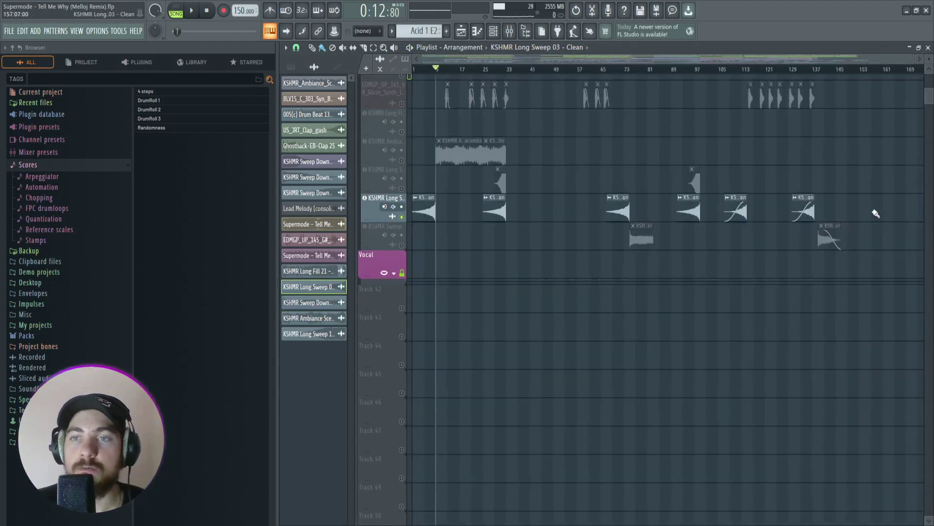
scroll(553, 182, "up", 8)
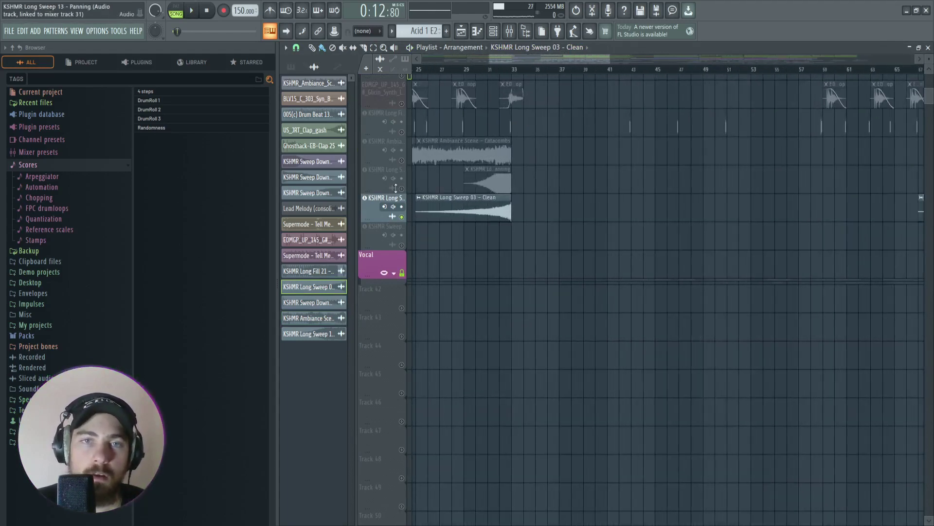
Solo the KSHMR Long Sweep 13 - Panning track and play its first clip from just after bar 30.
left_click_drag(407, 209, 407, 193)
left_click(482, 70)
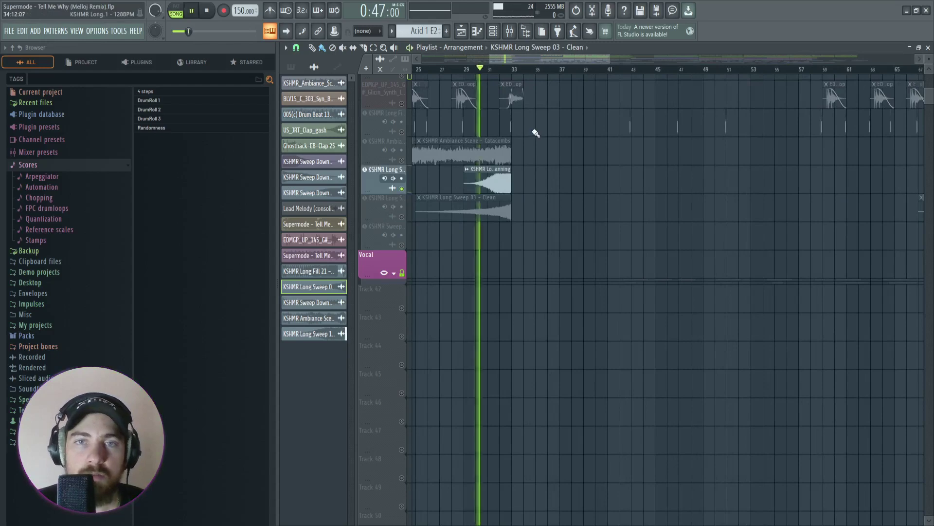
key("space")
scroll(536, 134, "up", 3)
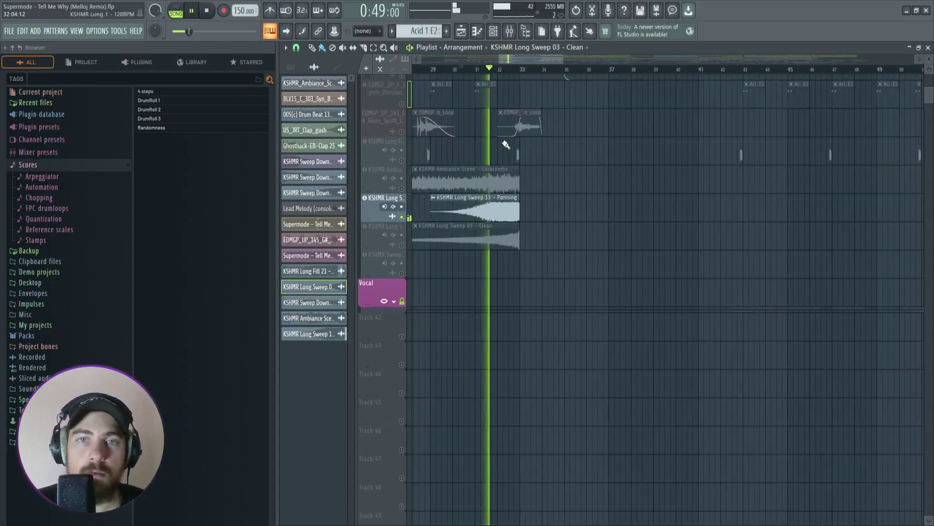
key("space")
Inspect the sample settings of the Long Sweep 13 - Panning clip.
double_click(492, 206)
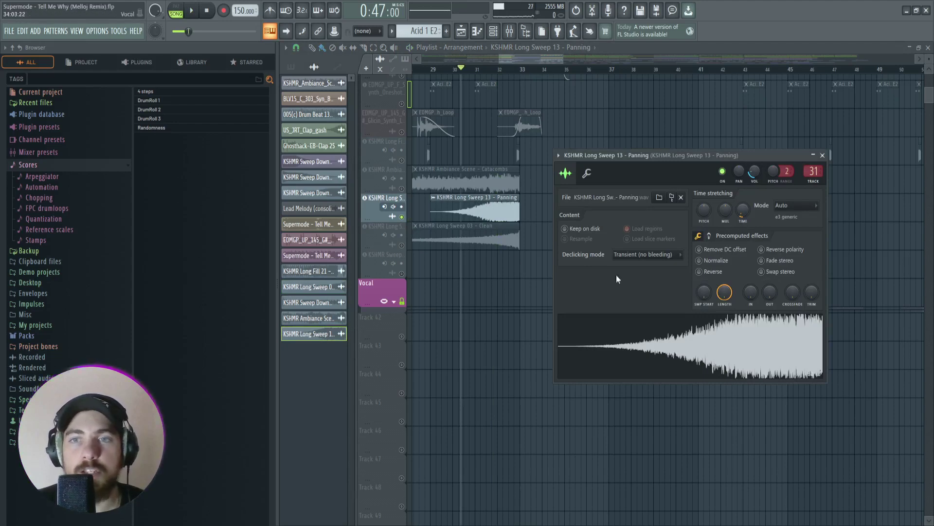
left_click(822, 156)
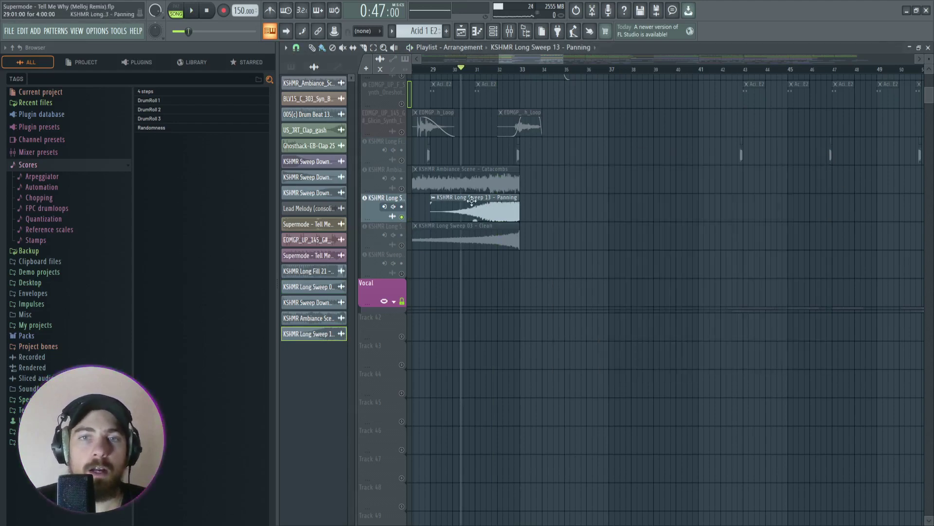
double_click(500, 212)
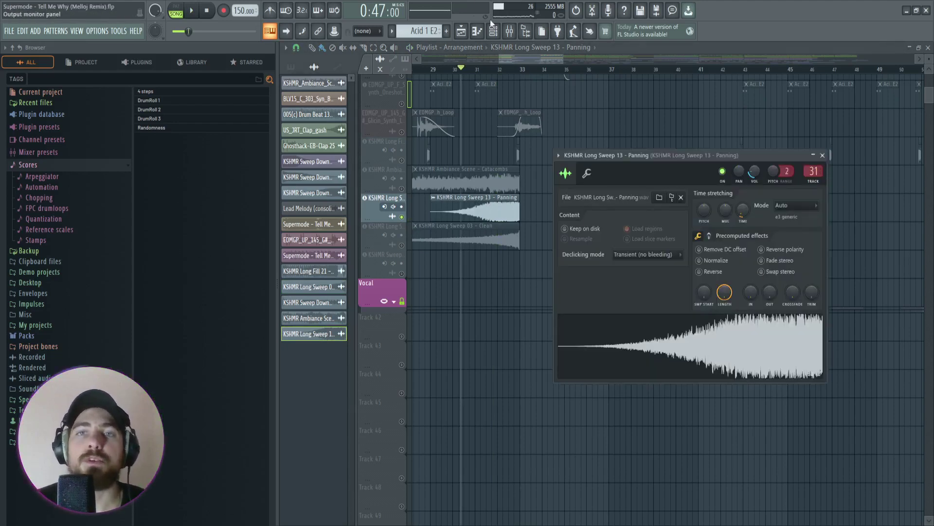
Check the effect levels in the mixer, return to the playlist and unsolo the KSHMR Long Sweep 13 - Panning track.
left_click(509, 30)
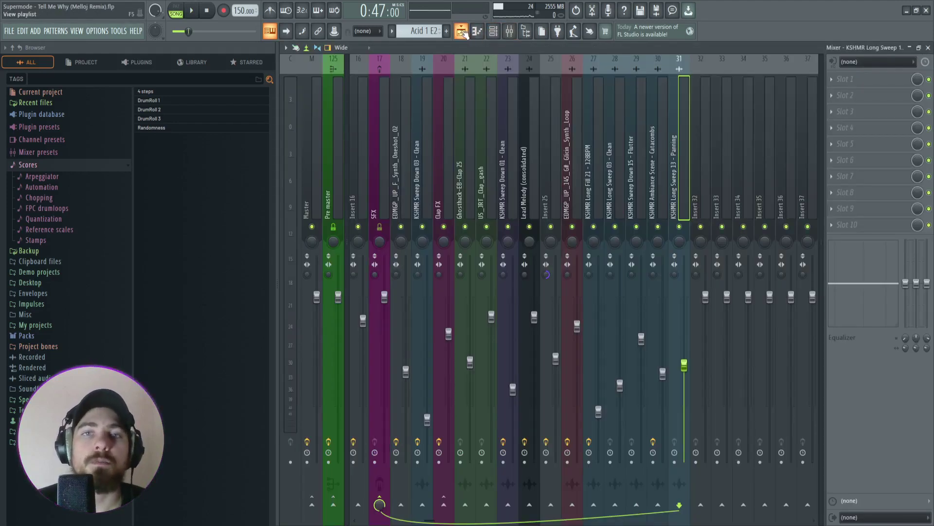
left_click(461, 31)
scroll(487, 161, "up", 2)
left_click(401, 217, "ctrl")
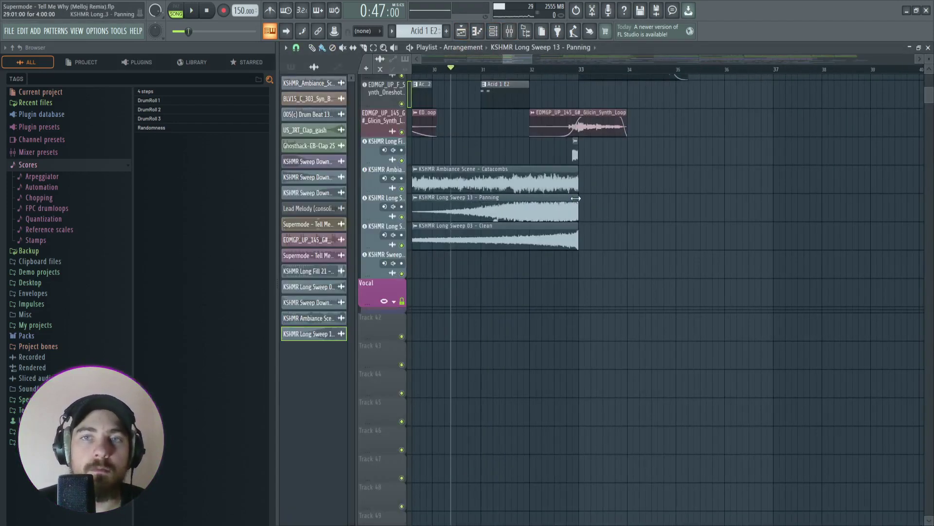
Examine how the sweep, ambience, fill and synth loop clips in the SFX group are spread across the arrangement.
scroll(520, 204, "down", 4)
scroll(738, 204, "down", 5)
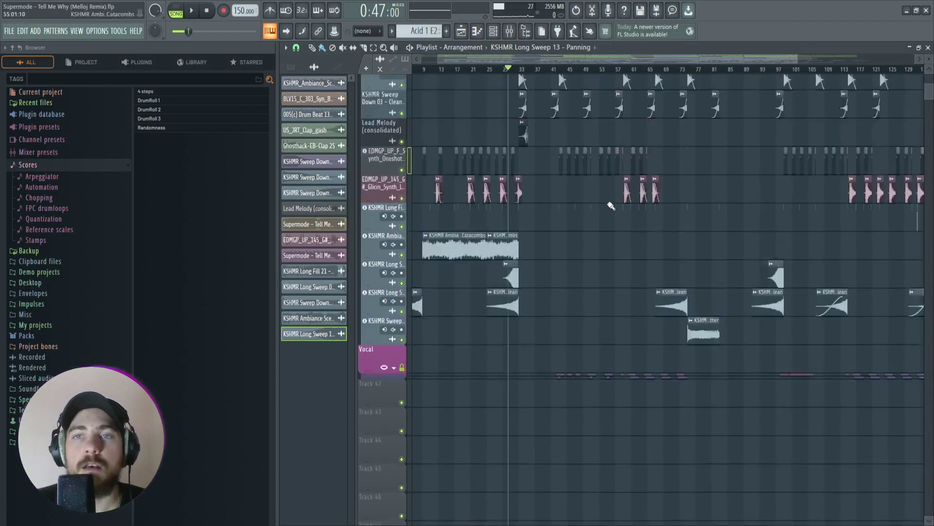
scroll(613, 204, "up", 3)
scroll(535, 209, "up", 4)
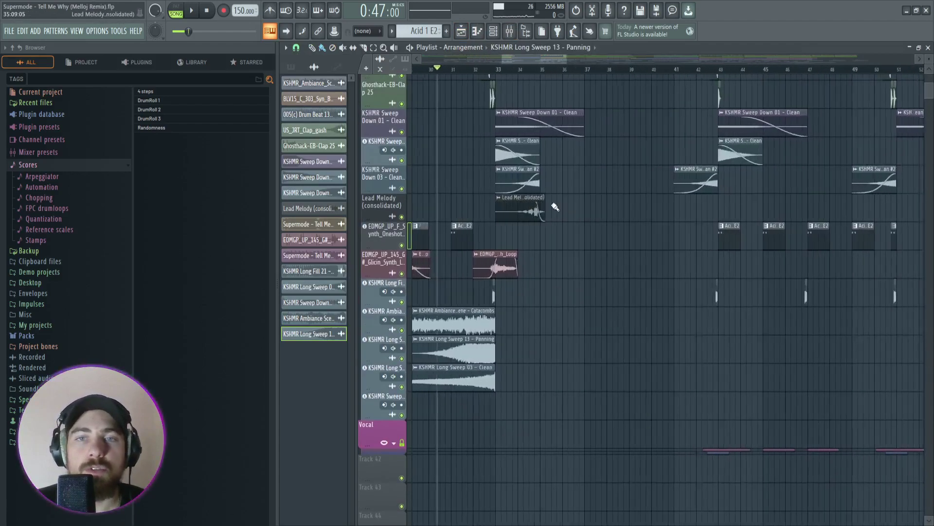
scroll(557, 209, "down", 2)
scroll(559, 209, "down", 2)
scroll(537, 209, "up", 4)
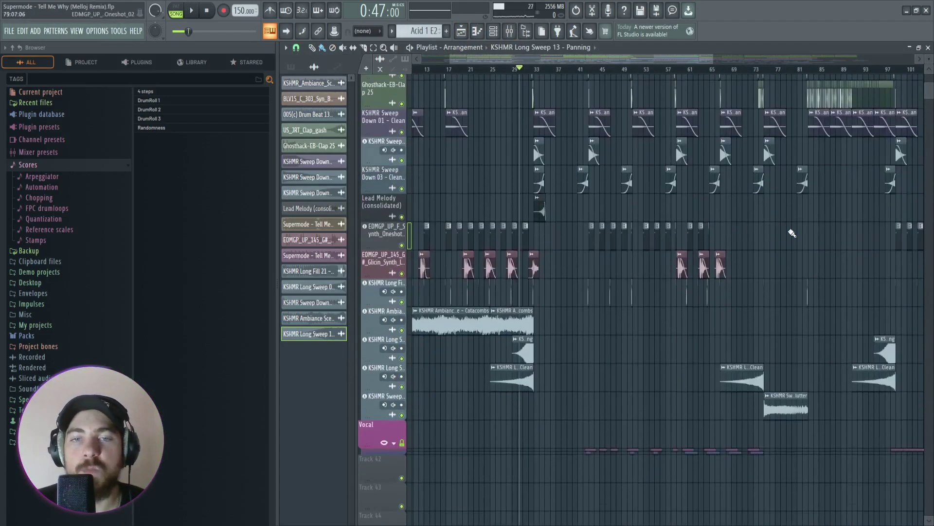
scroll(717, 323, "down", 1)
scroll(717, 323, "up", 2)
scroll(646, 309, "up", 1)
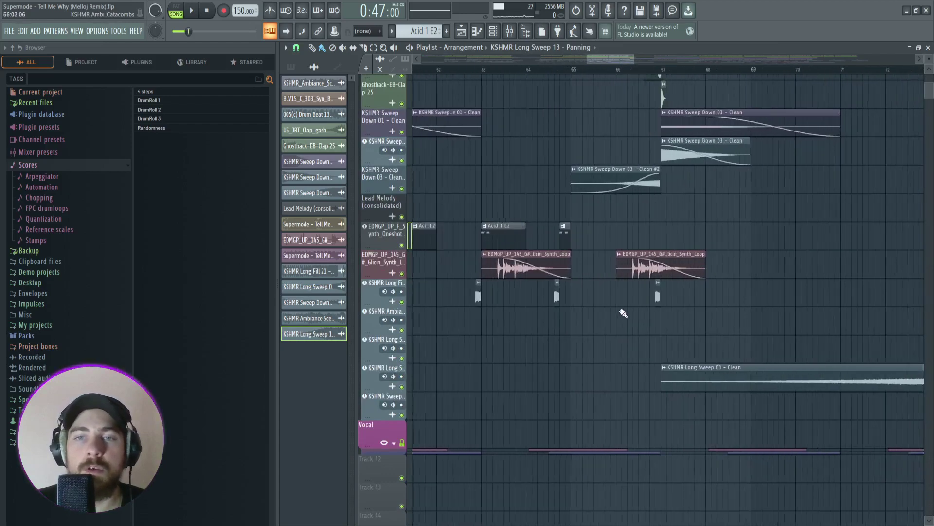
scroll(620, 311, "down", 3)
scroll(621, 312, "down", 3)
scroll(638, 299, "down", 1)
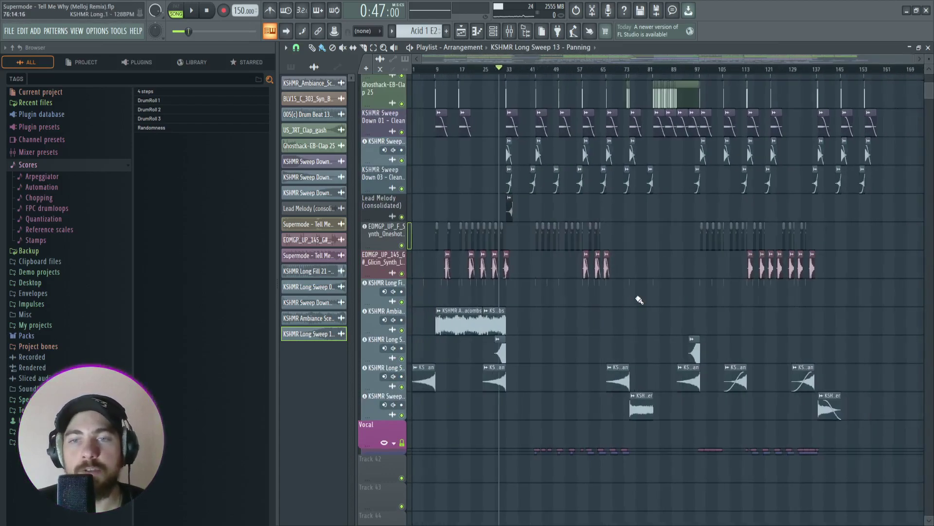
scroll(554, 199, "up", 5)
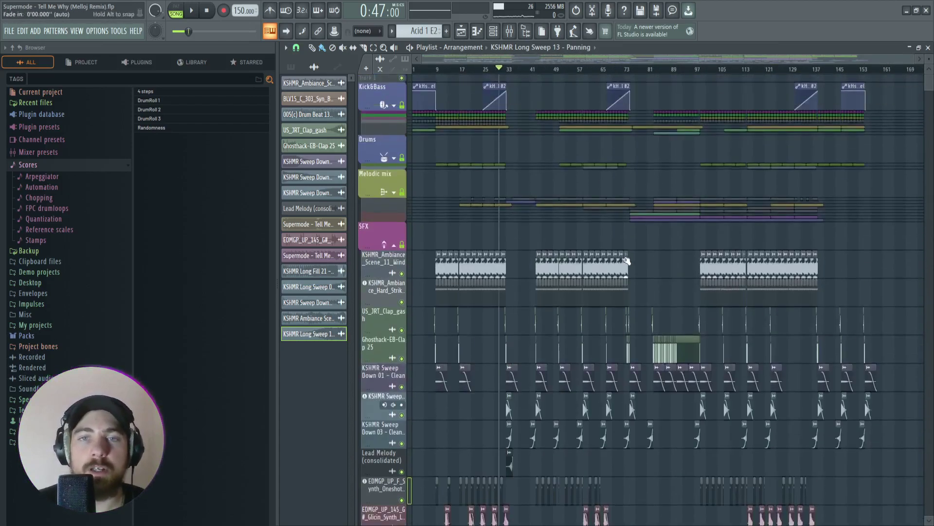
scroll(563, 271, "down", 5)
scroll(586, 182, "up", 4)
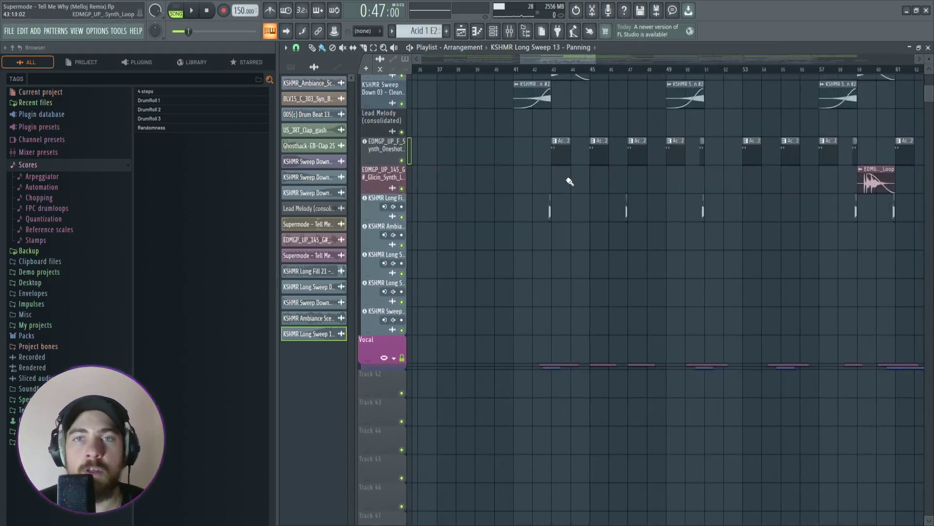
scroll(568, 180, "down", 2)
scroll(560, 77, "up", 2)
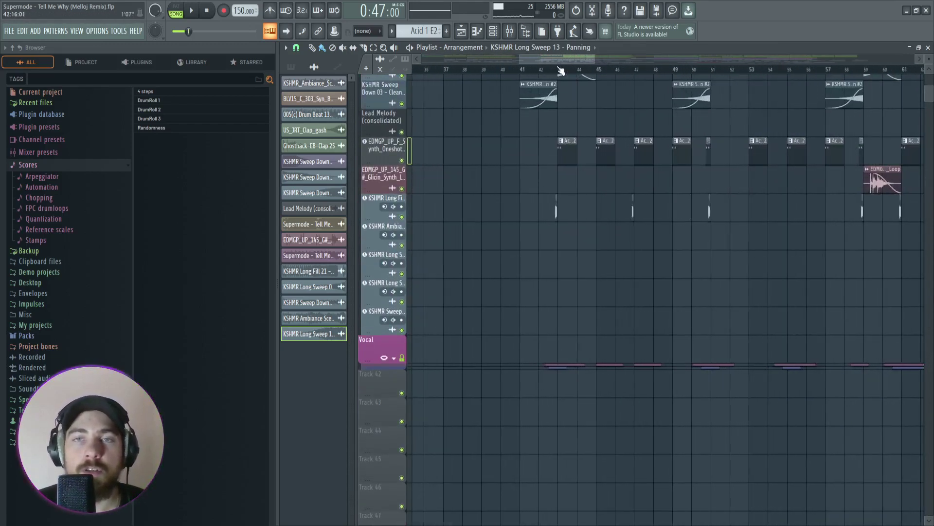
Set the playhead at the start of bar 43 and inspect the Acid 1 E2 and short fill clips there.
left_click(561, 73)
scroll(560, 72, "up", 3)
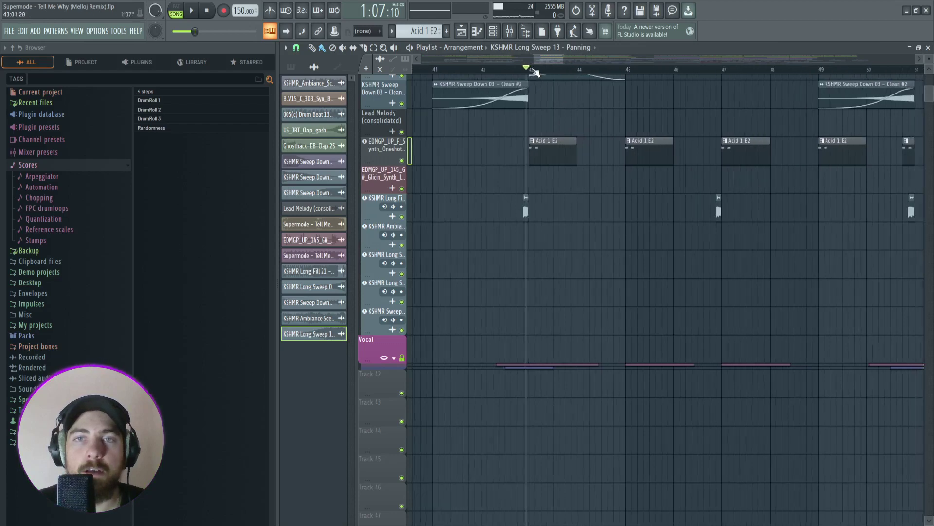
scroll(527, 149, "down", 4)
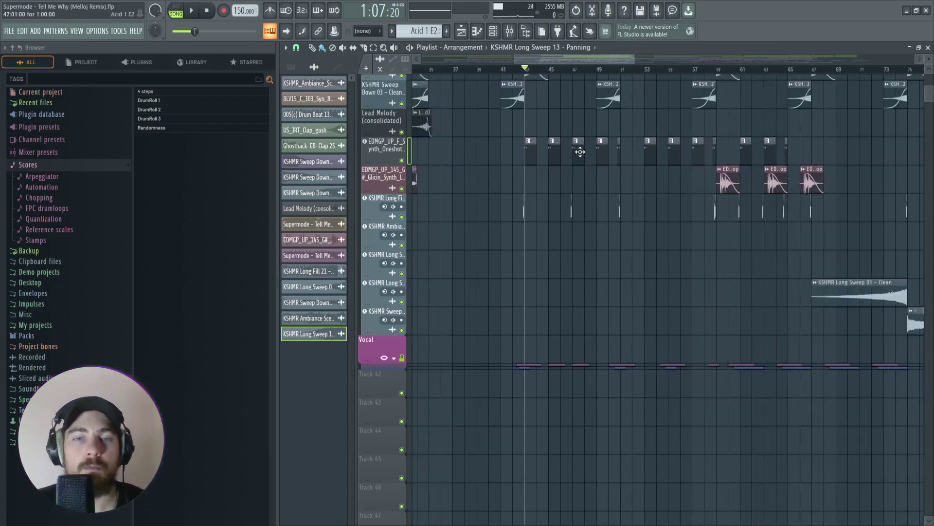
scroll(521, 156, "up", 6)
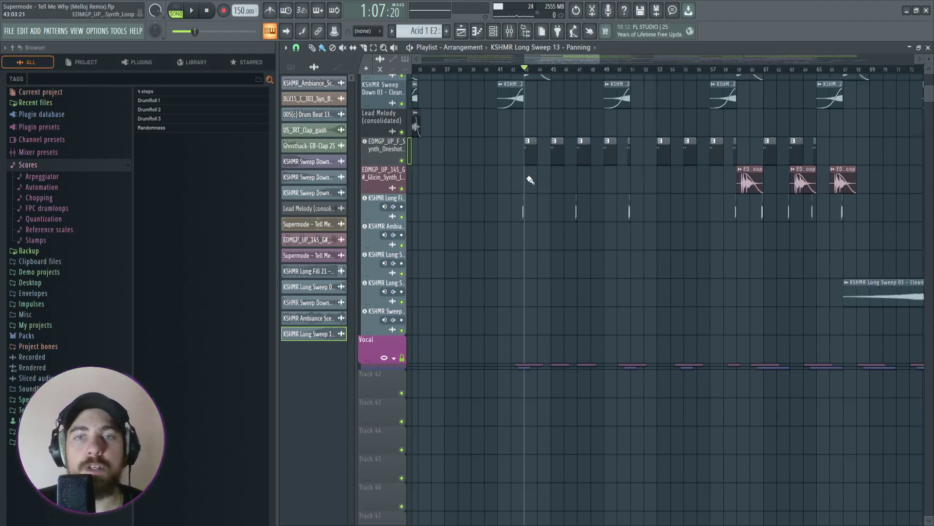
left_click_drag(542, 57, 537, 57)
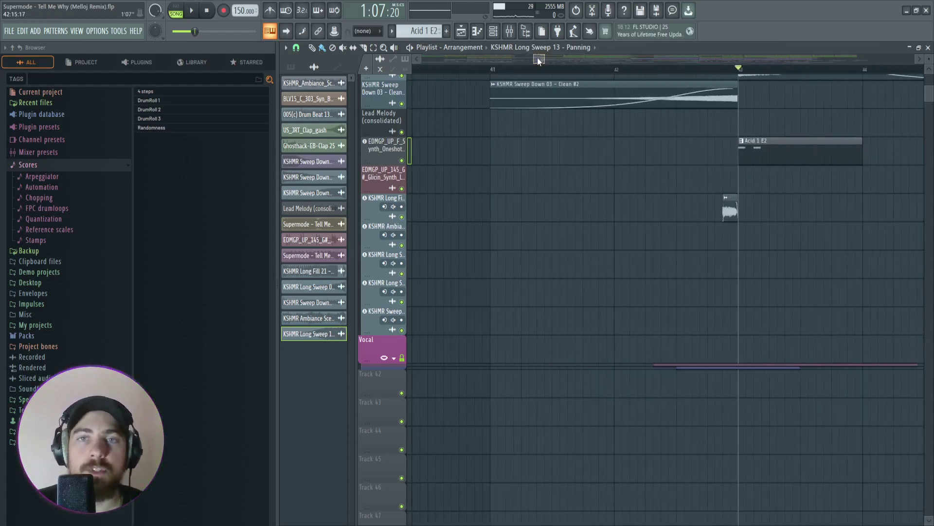
Set the playhead at bar 41 and inspect the reversed Sweep Down 03 clip leading into bar 43.
left_click(493, 71)
scroll(681, 181, "down", 5, "ctrl")
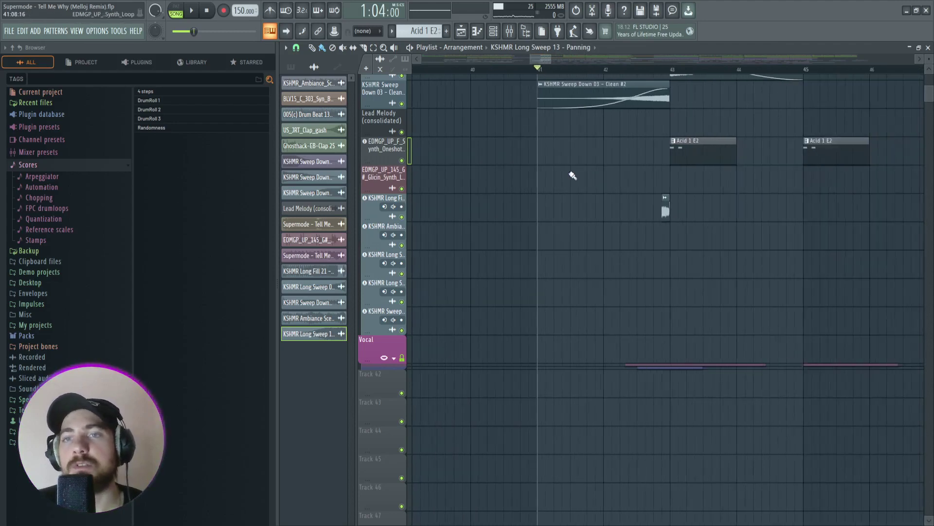
scroll(655, 148, "down", 8, "ctrl")
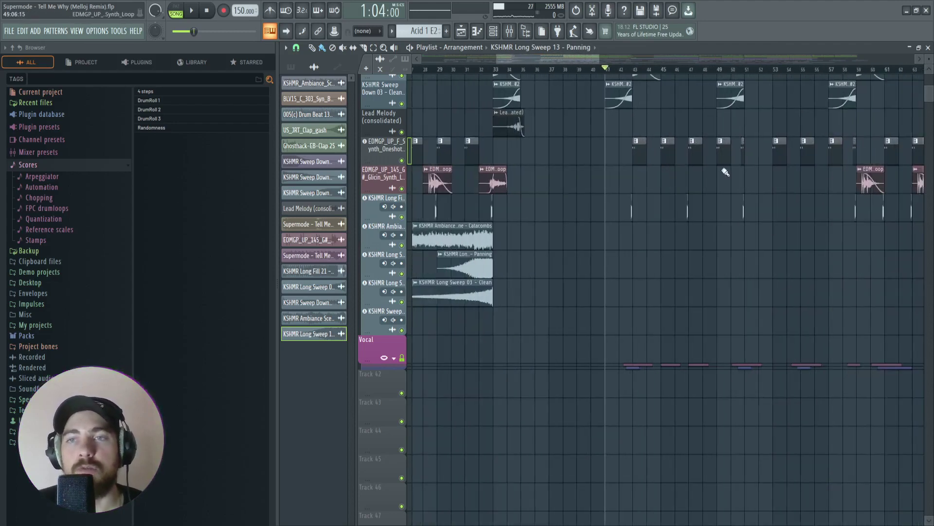
scroll(510, 74, "up", 4)
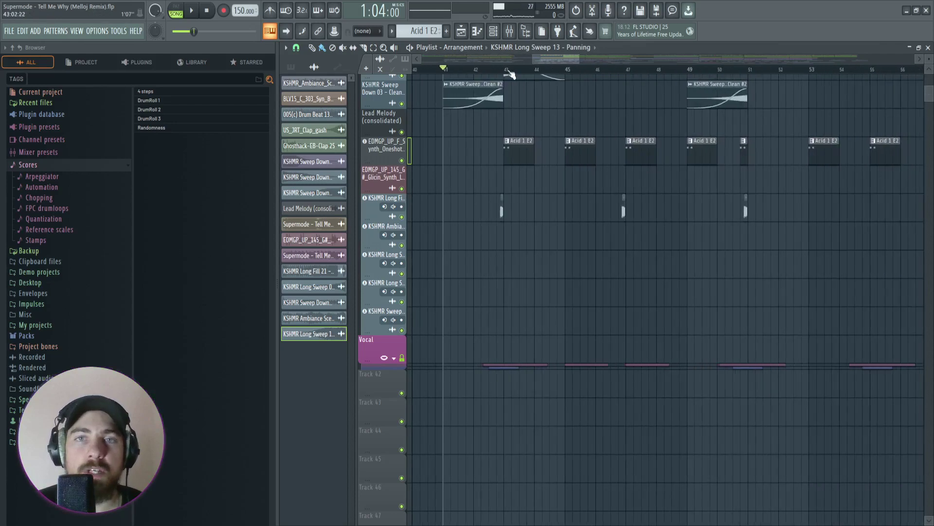
left_click_drag(562, 59, 554, 60)
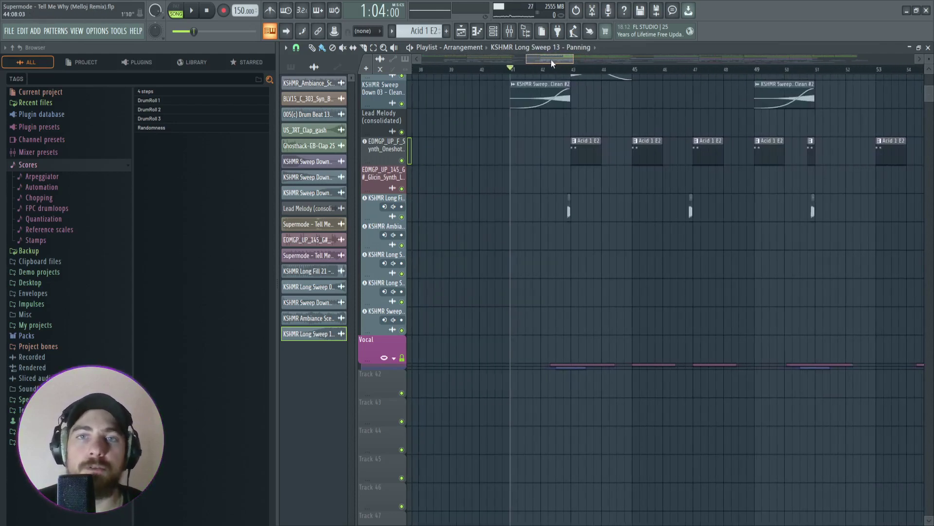
scroll(584, 72, "up", 8)
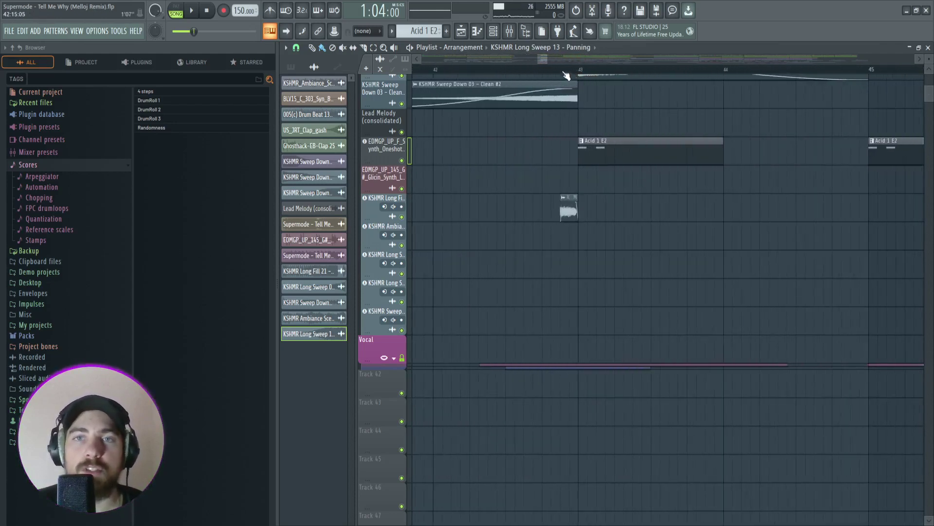
Set the playhead just before bar 43 and examine the SFX clips through the following section and the whole arrangement.
left_click(566, 73)
scroll(549, 73, "down", 8)
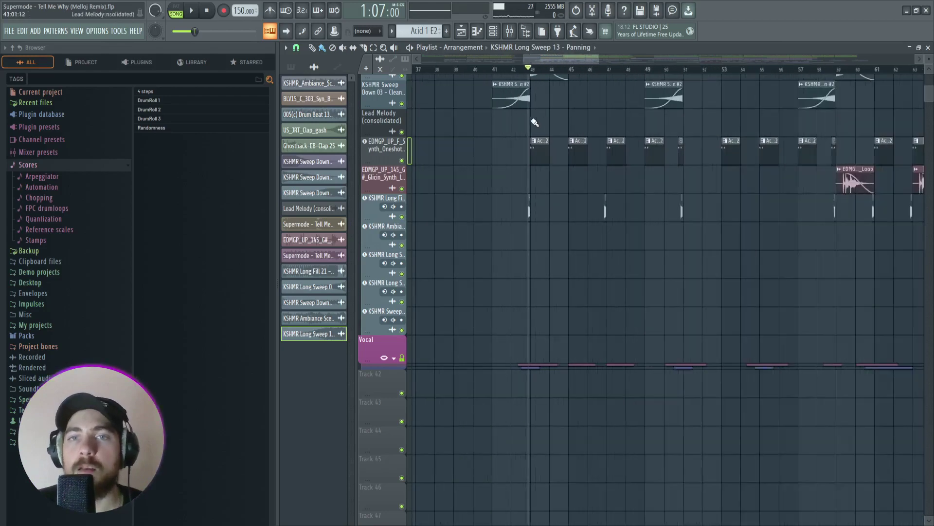
scroll(535, 121, "up", 4)
scroll(576, 57, "down", 6)
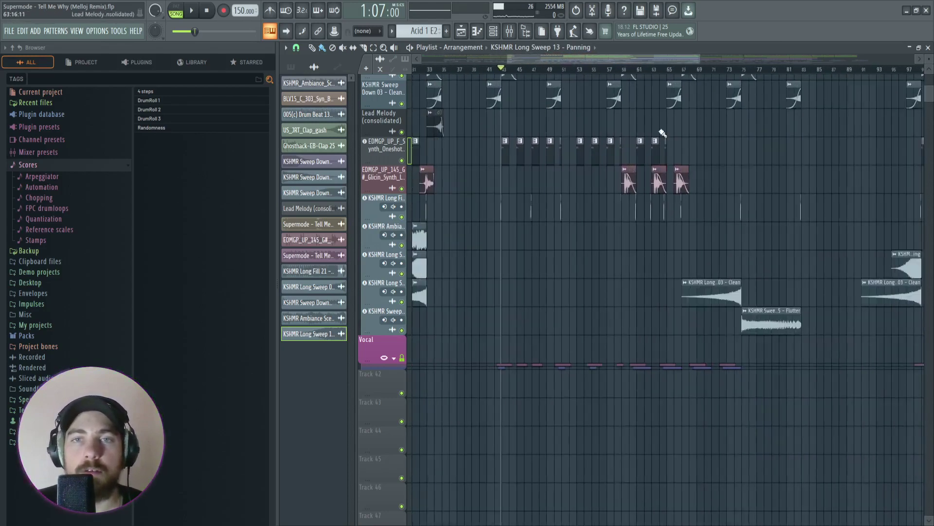
scroll(625, 115, "up", 5)
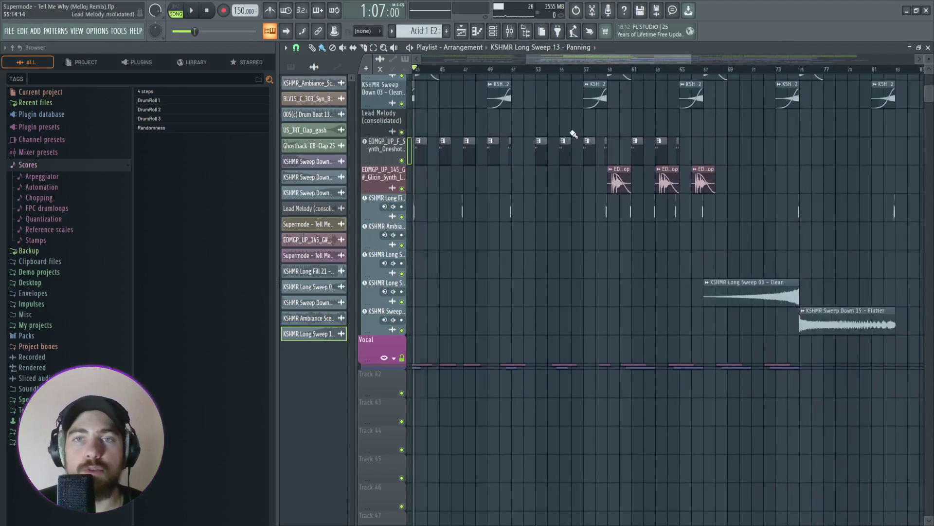
scroll(574, 136, "down", 8)
scroll(581, 145, "up", 5)
scroll(605, 145, "up", 2)
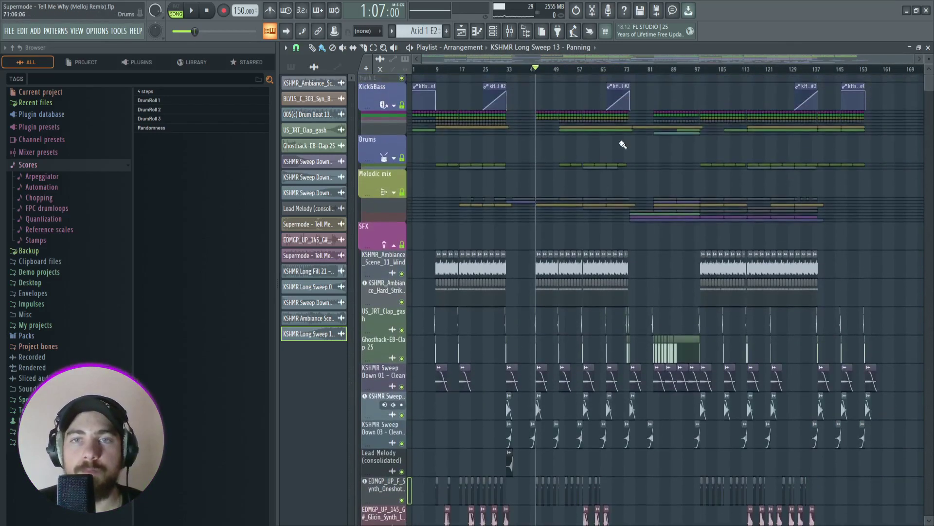
scroll(623, 155, "down", 10)
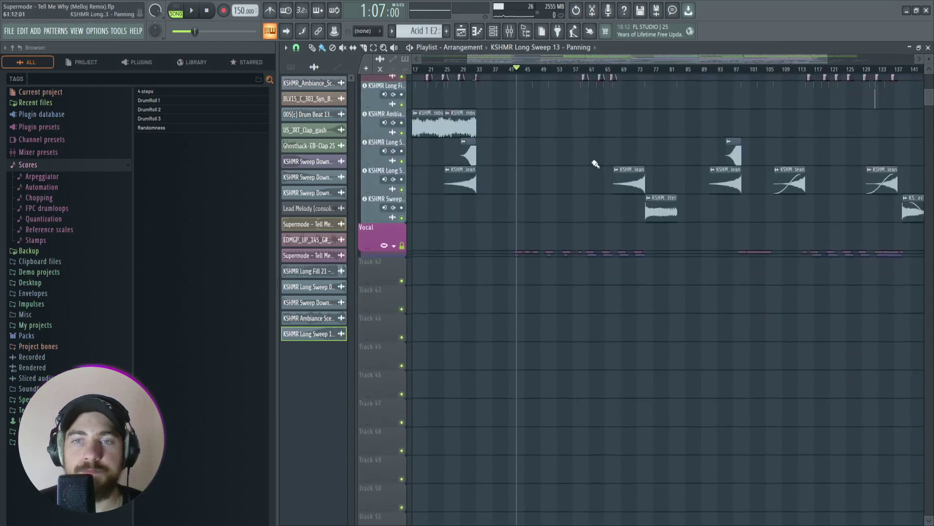
scroll(653, 167, "up", 3)
scroll(701, 146, "up", 1)
Set the playhead near bar 69 and audition the KSHMR Long Sweep 03 riser with the mix and soloed.
left_click(605, 70)
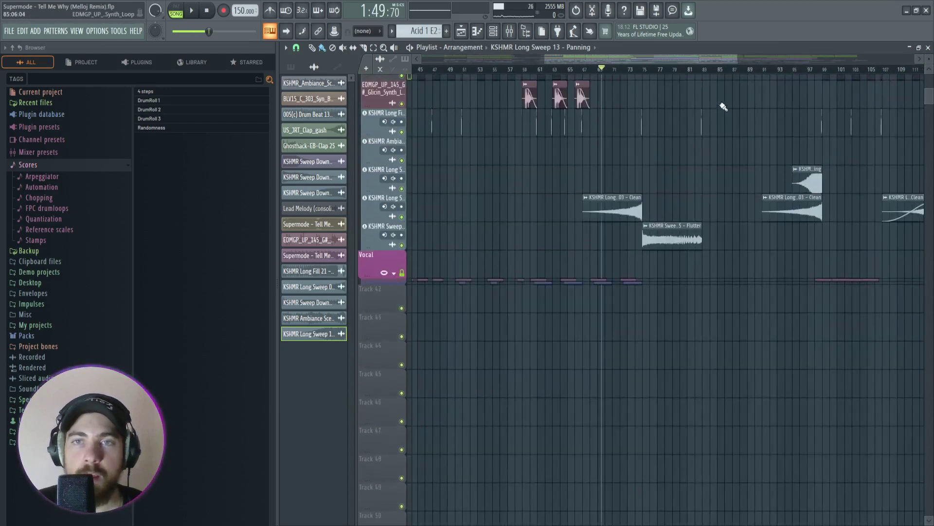
scroll(699, 100, "up", 2)
scroll(546, 167, "down", 1)
key("space")
key("space")
right_click(402, 188)
key("space")
key("space")
Solo the KSHMR Sweep Down 15 - Flutter track and place the playhead at bar 75, where its first clip starts.
right_click(401, 216)
scroll(541, 88, "up", 3)
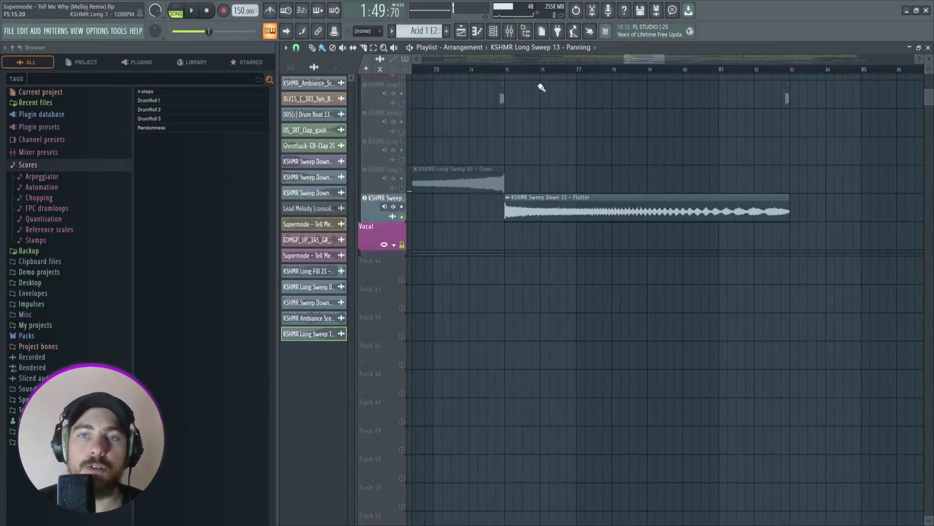
left_click(509, 72)
Locate the KSHMR Sweep Down 15 - Flutter clip at bar 75, open its sample settings and close them again.
scroll(559, 132, "down", 6)
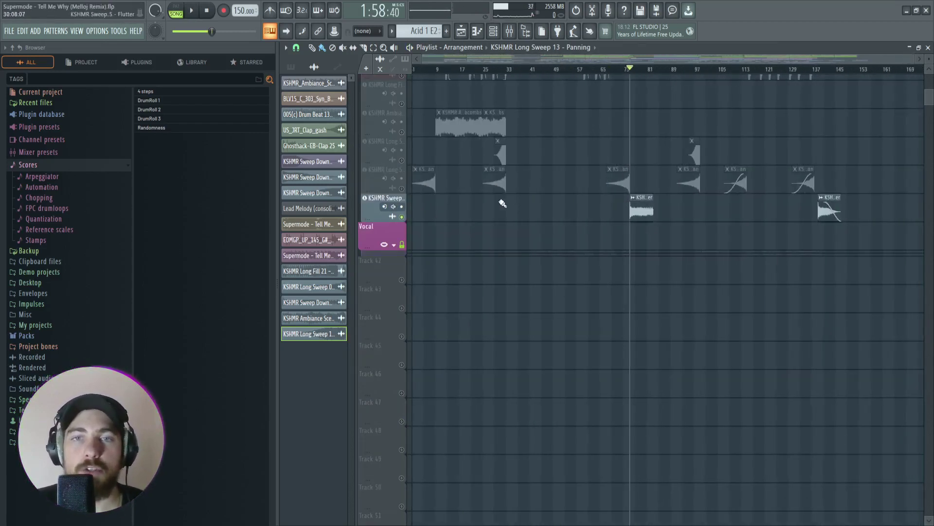
scroll(605, 229, "up", 5)
scroll(560, 324, "down", 3)
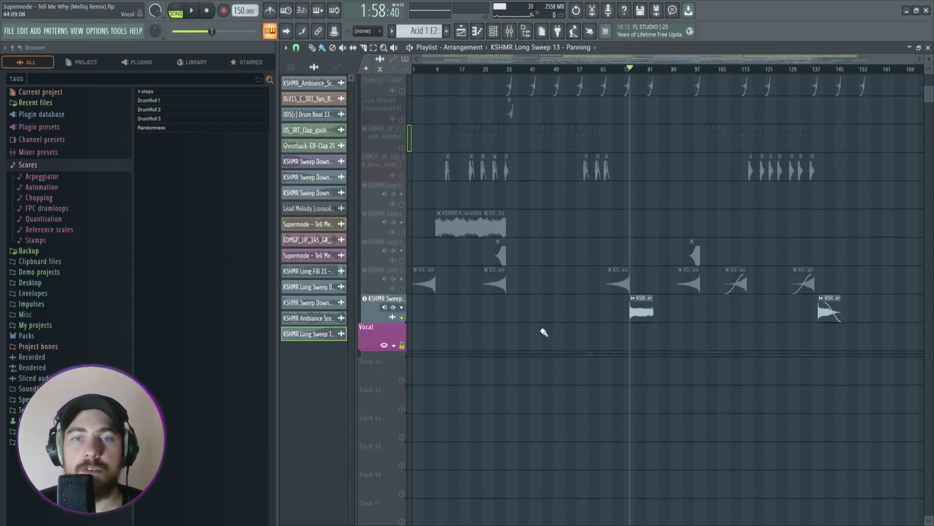
scroll(645, 292, "up", 6)
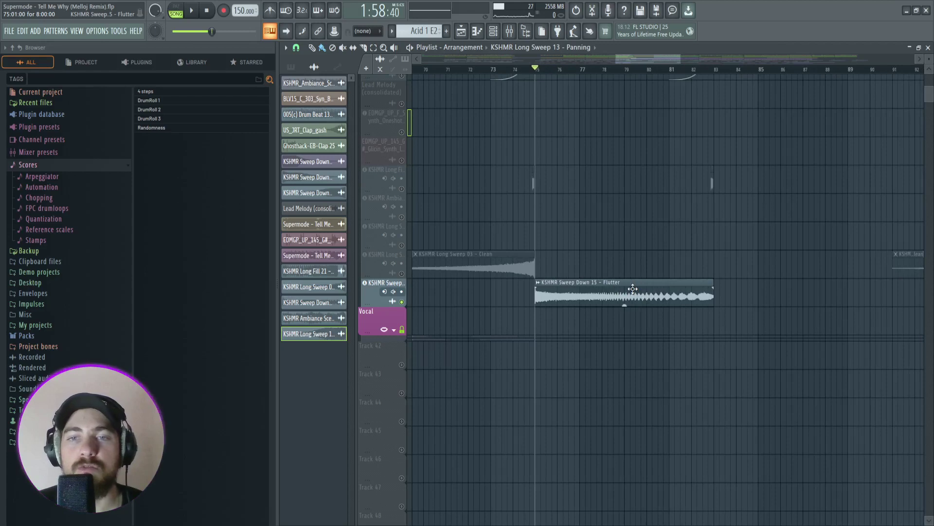
left_click(607, 289)
key("Escape")
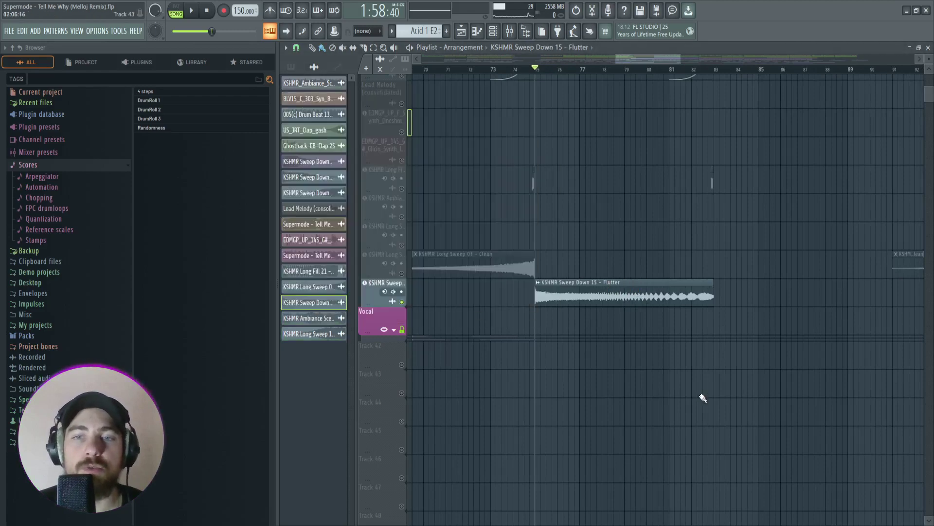
Examine where the Sweep Down 15 - Flutter clips sit relative to the risers and other SFX clips in the arrangement.
scroll(563, 297, "down", 2)
scroll(563, 297, "down", 4)
scroll(584, 295, "up", 6)
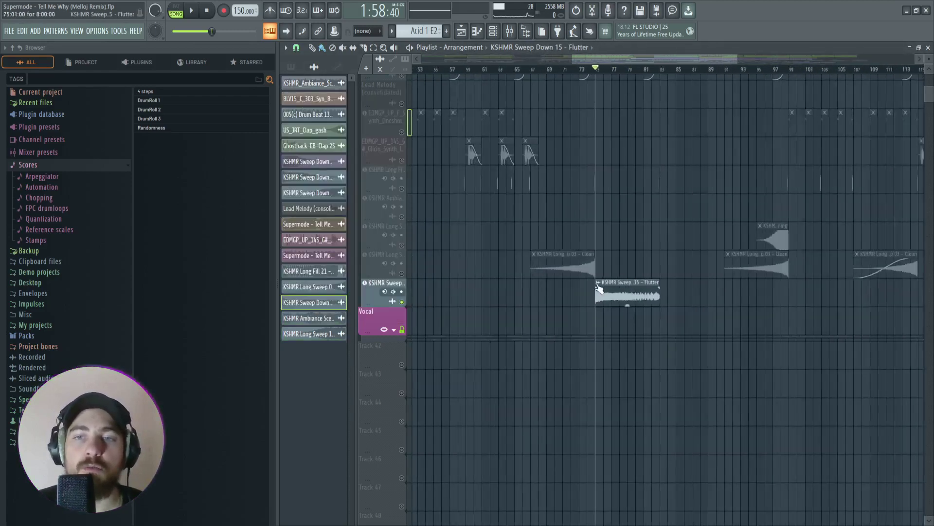
scroll(633, 292, "down", 3)
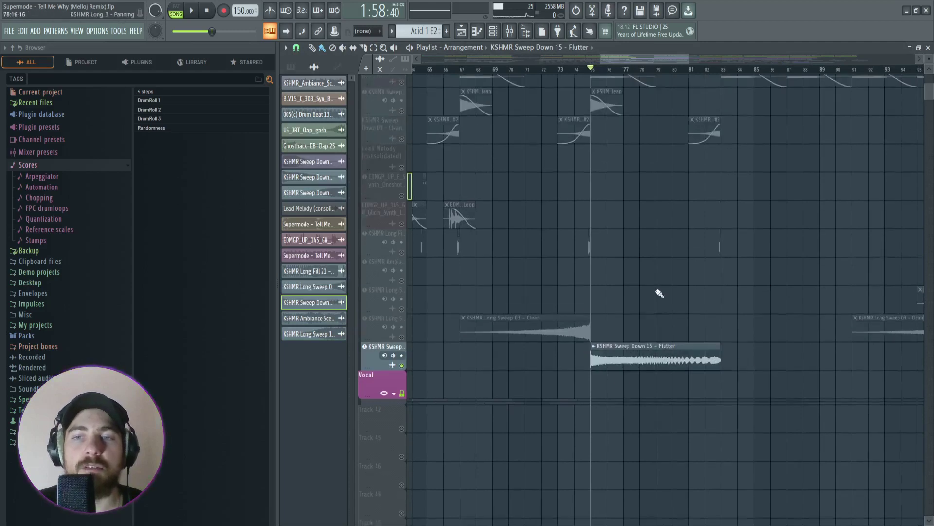
scroll(618, 292, "up", 5)
scroll(618, 275, "down", 6)
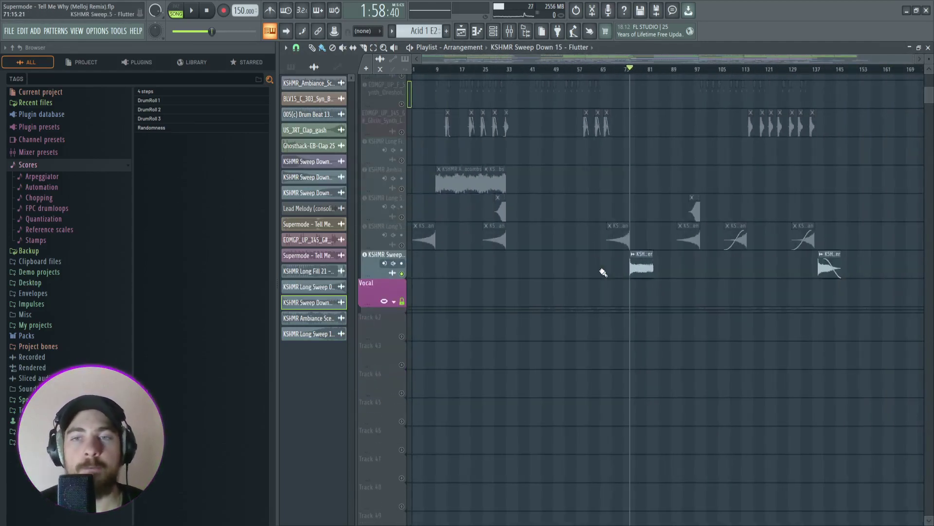
scroll(611, 100, "up", 3)
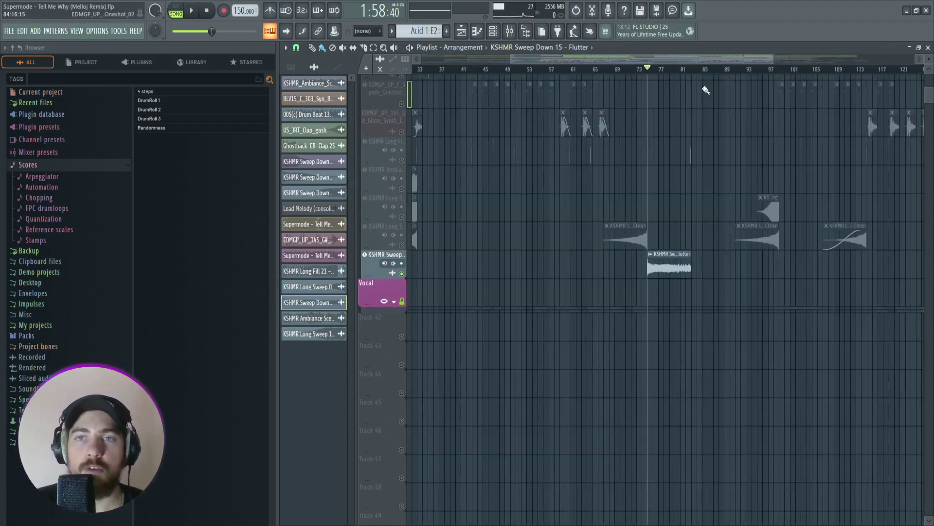
scroll(602, 237, "down", 4)
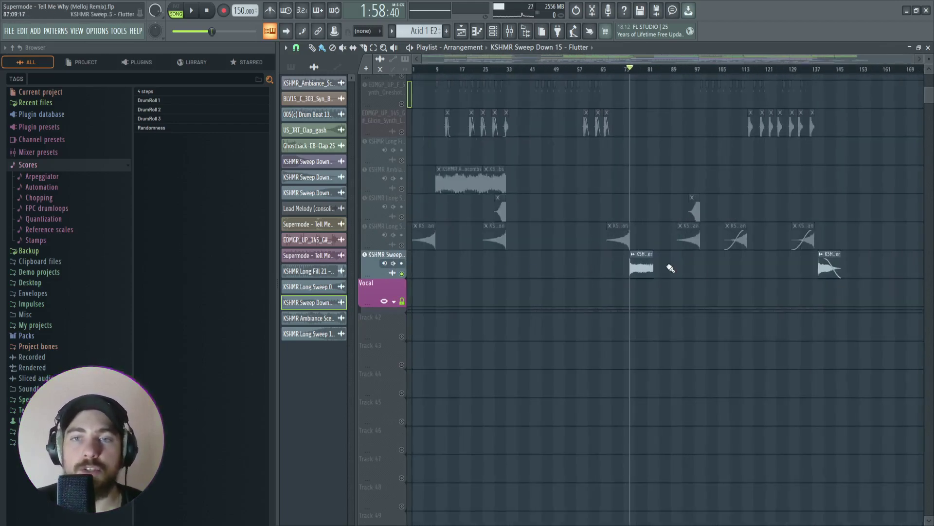
Examine how the Sweep Down 15 - Flutter clip at bar 75 follows the Long Sweep 03 riser.
scroll(624, 254, "up", 1)
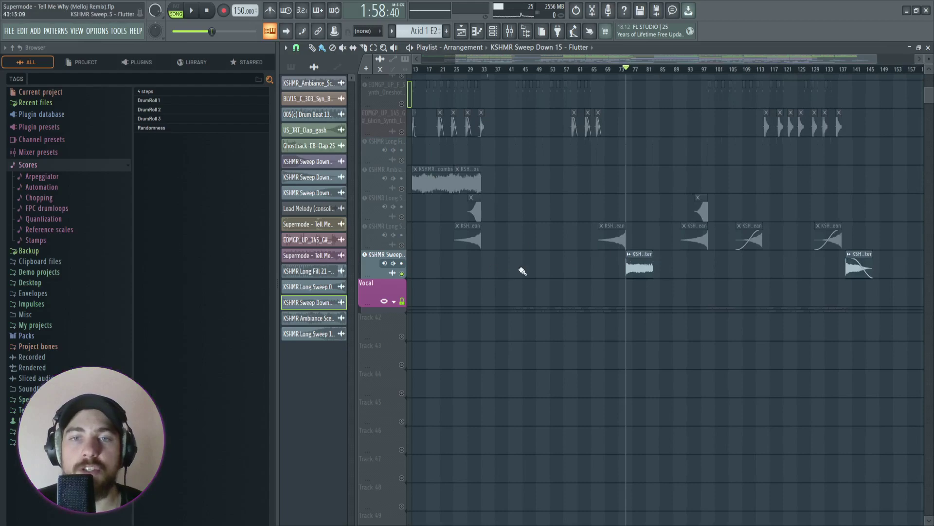
scroll(668, 262, "up", 2)
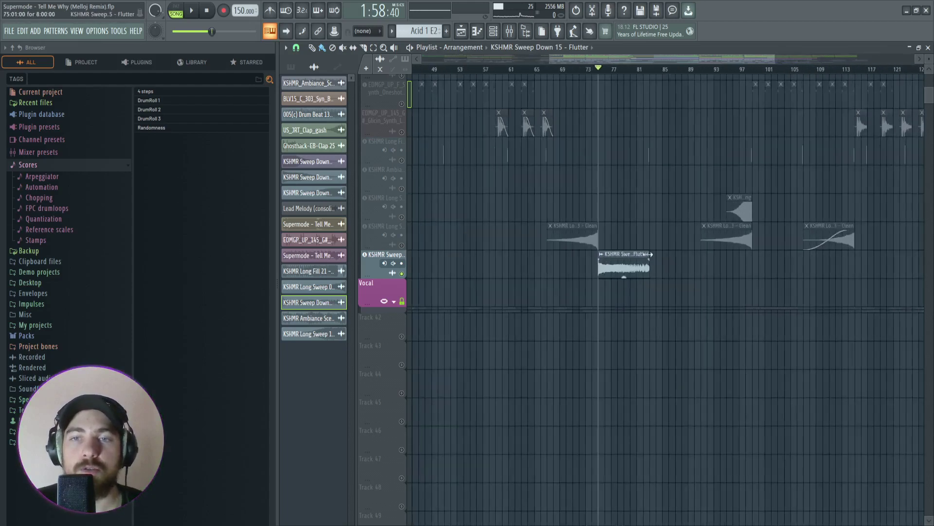
scroll(608, 259, "up", 2)
scroll(603, 257, "down", 2)
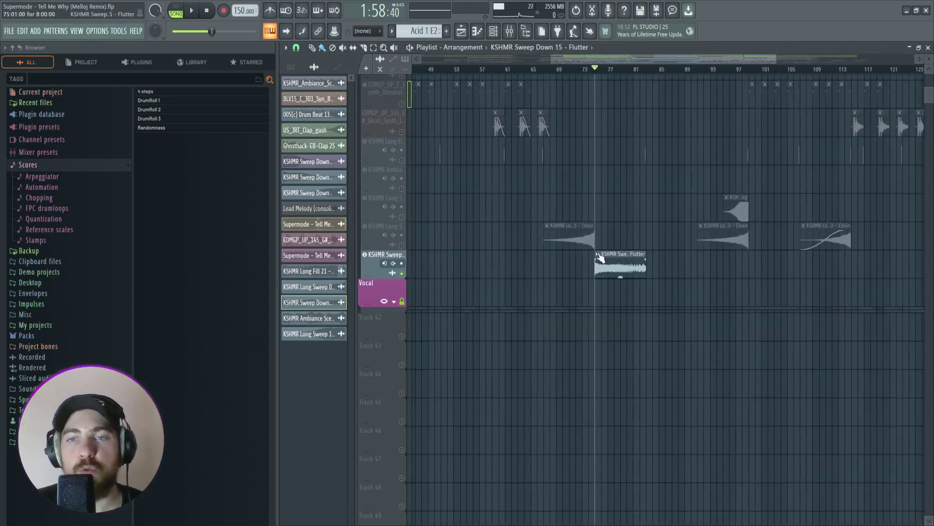
scroll(830, 242, "down", 1)
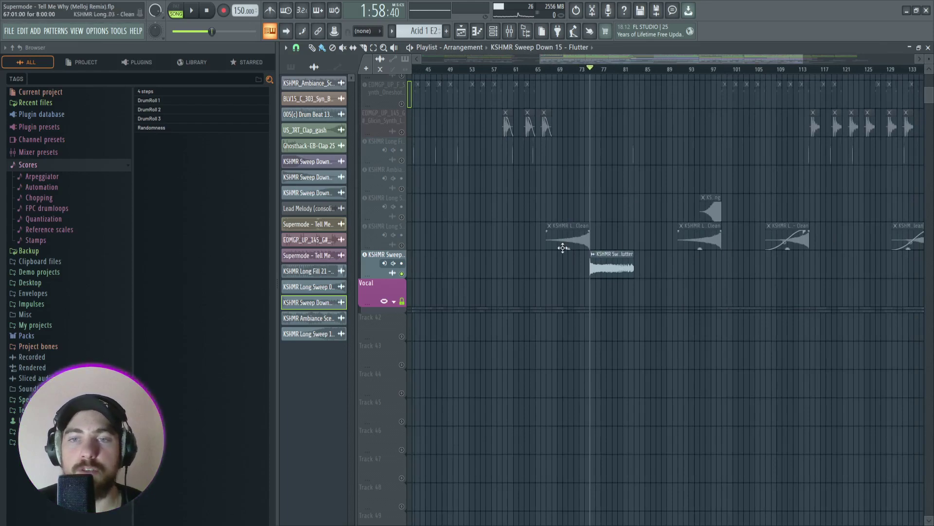
scroll(569, 249, "up", 4)
scroll(609, 245, "down", 4)
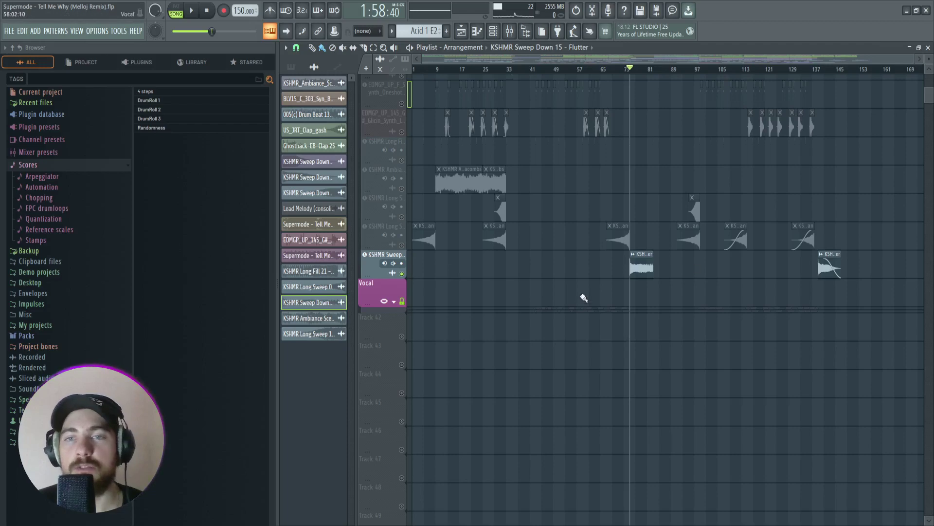
scroll(668, 254, "up", 5)
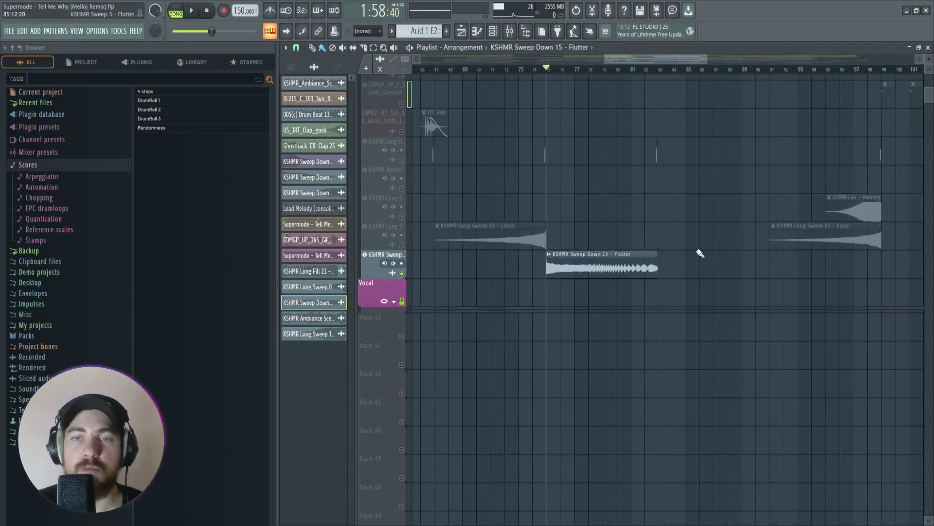
scroll(725, 121, "down", 3)
scroll(778, 203, "down", 3)
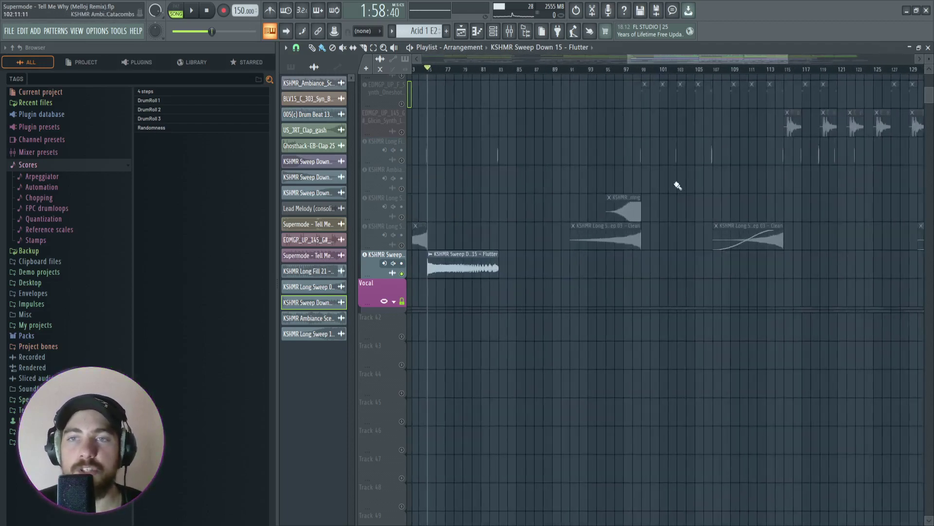
Review the clap, sweep and synth clips on the tracks above the risers, around bars 97 to 113.
scroll(674, 193, "up", 5)
scroll(622, 214, "down", 3)
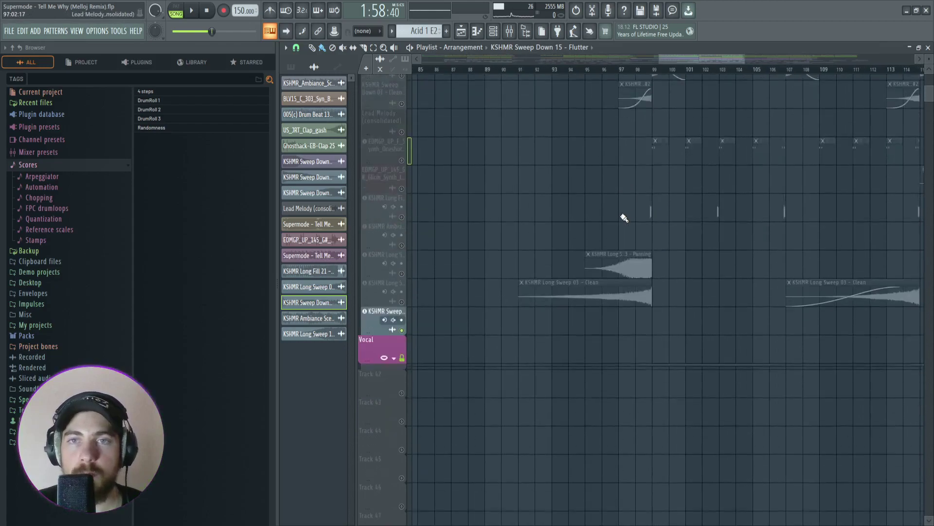
scroll(560, 224, "up", 6)
scroll(560, 224, "down", 4)
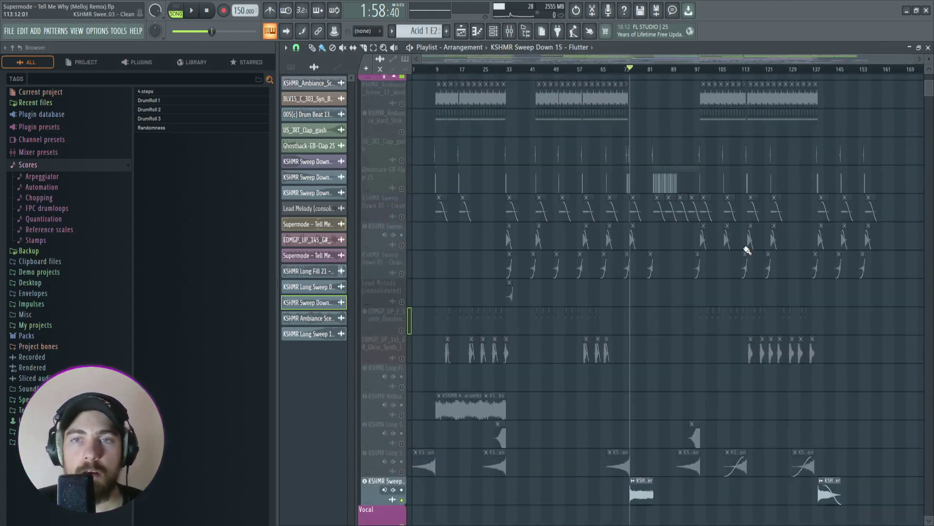
scroll(652, 243, "up", 3)
scroll(629, 292, "down", 3)
scroll(626, 246, "down", 6)
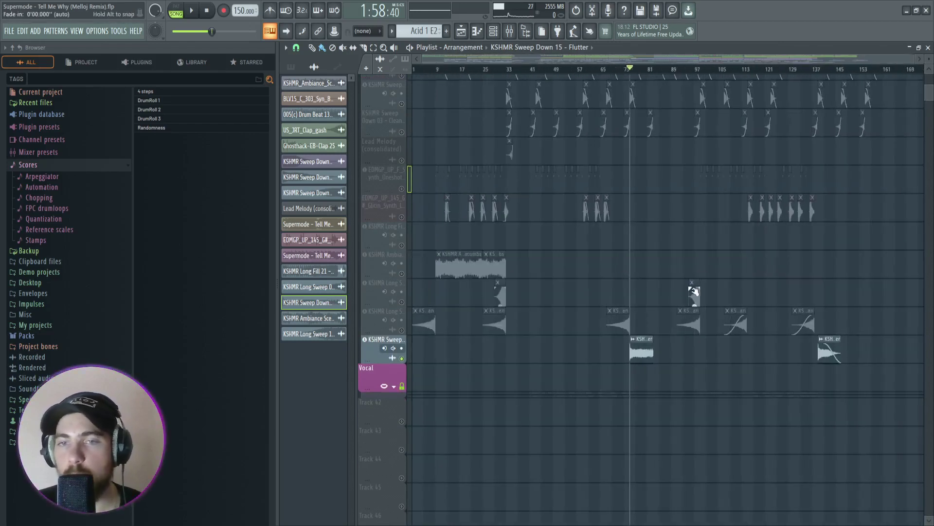
Audition the soloed Sweep Down 15 - Flutter clip from bar 75 and stop playback.
scroll(676, 272, "up", 5)
key("space")
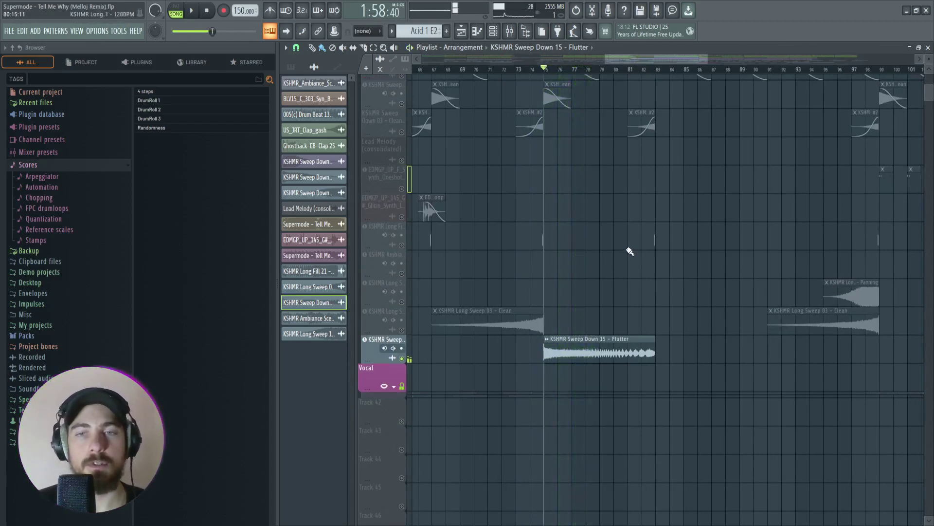
key("space")
Examine the fade-out and placement of the Sweep Down 15 - Flutter clip at bar 139, and return to bar 75.
scroll(546, 271, "down", 5)
scroll(897, 327, "up", 8)
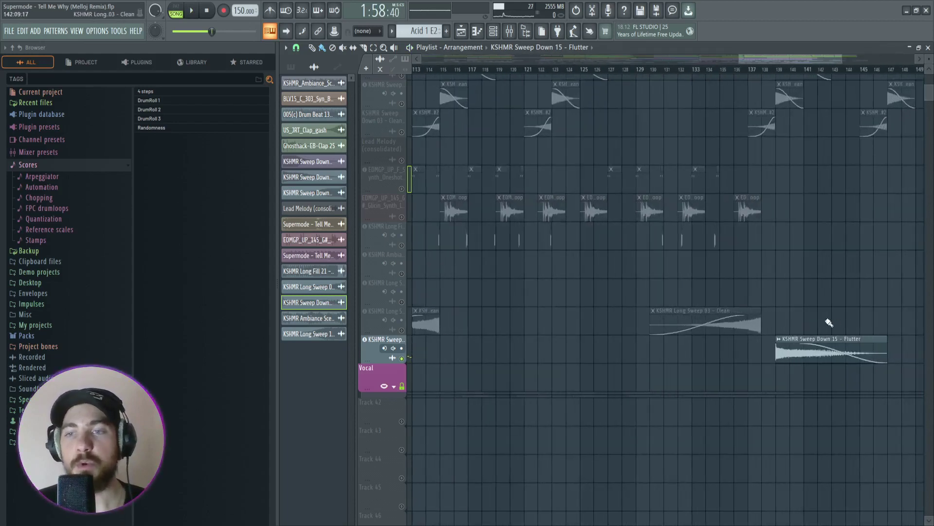
scroll(828, 214, "down", 4)
scroll(793, 260, "up", 5)
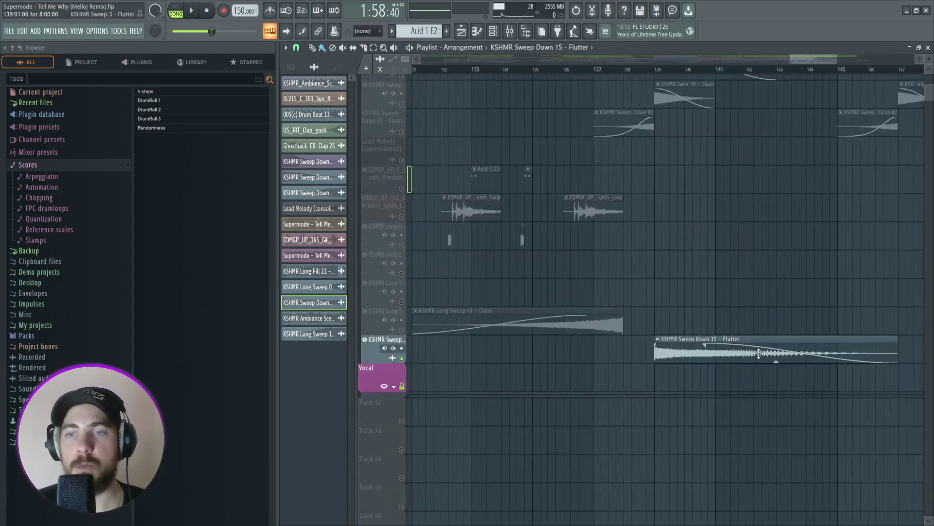
scroll(729, 317, "up", 3)
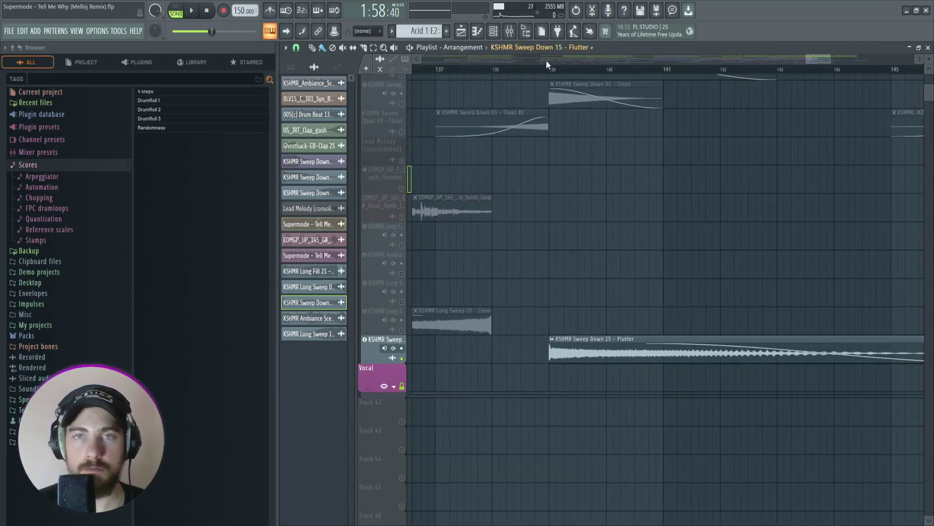
scroll(866, 349, "down", 3)
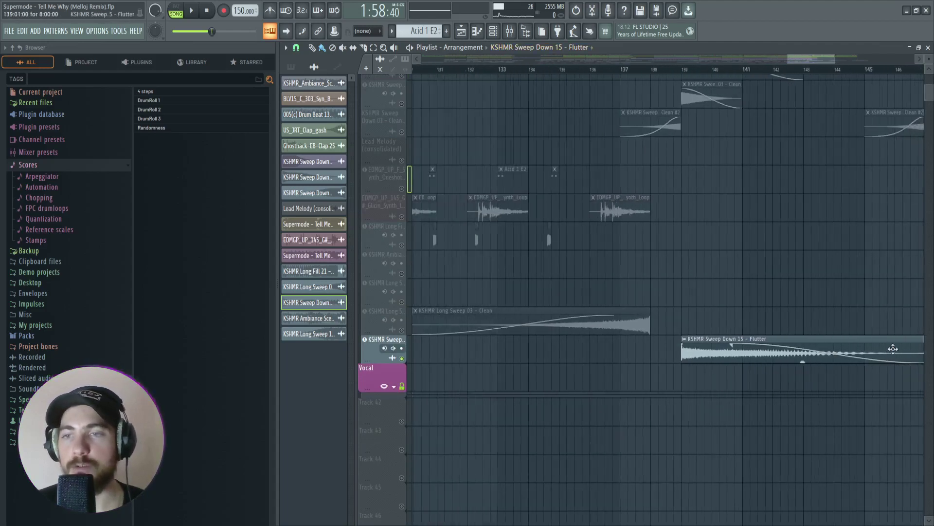
scroll(671, 299, "down", 2)
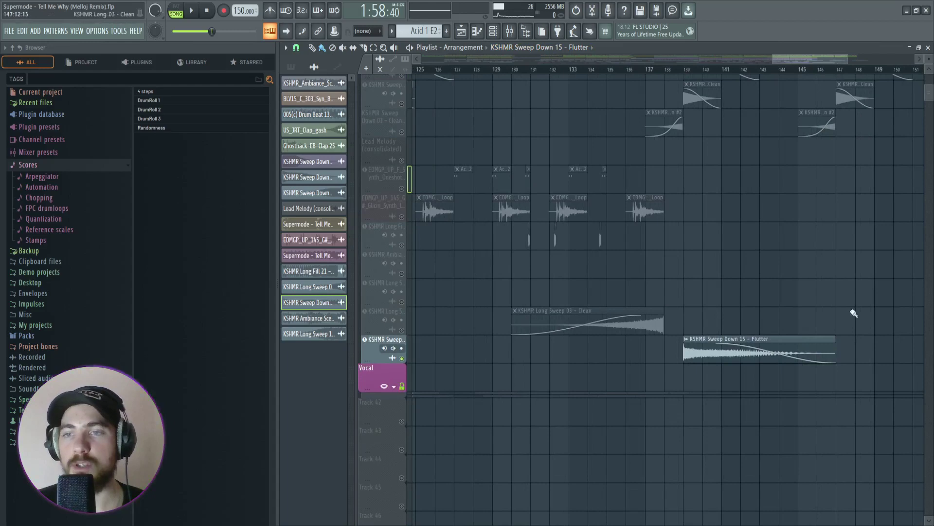
scroll(854, 313, "left", 15)
scroll(532, 286, "down", 4)
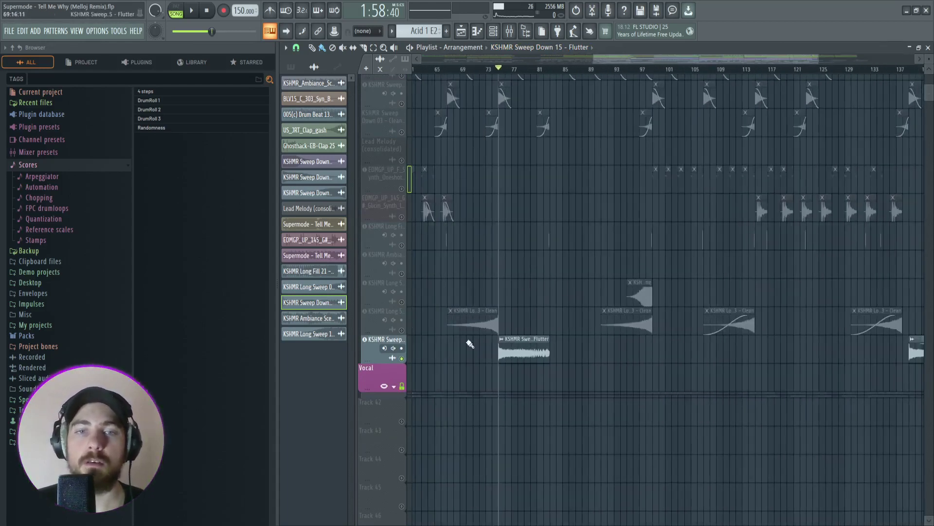
Unsolo the Sweep Down 15 - Flutter track and inspect the mixer effects from Clap FX to KSHMR Long Fill 21.
right_click(402, 358)
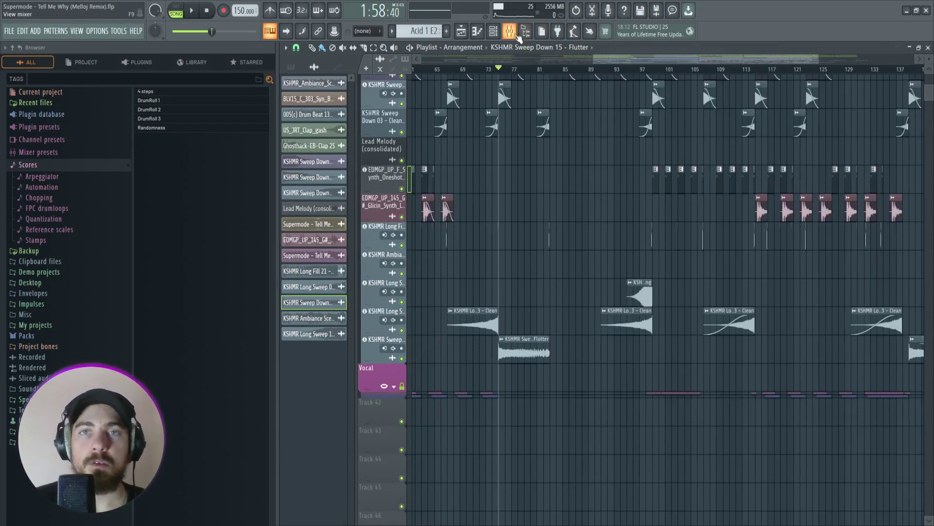
left_click(509, 31)
left_click(441, 195)
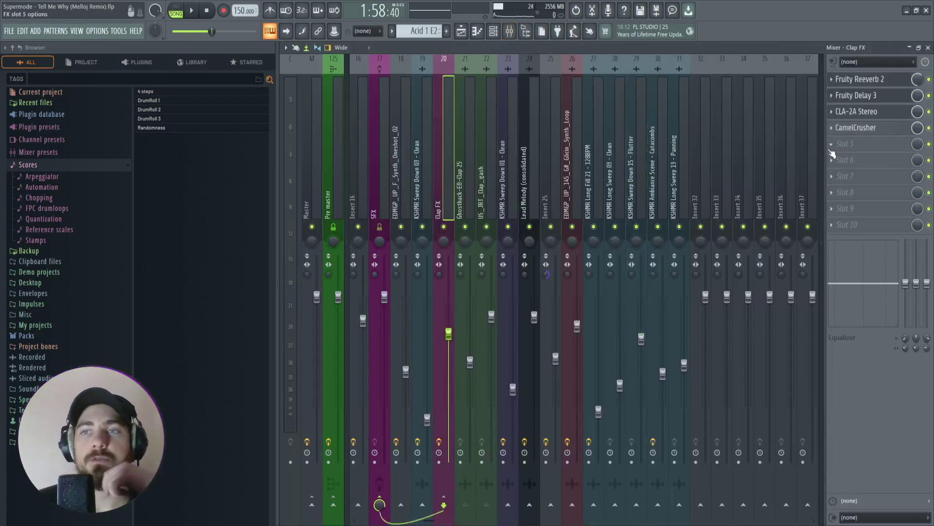
scroll(614, 162, "up", 3)
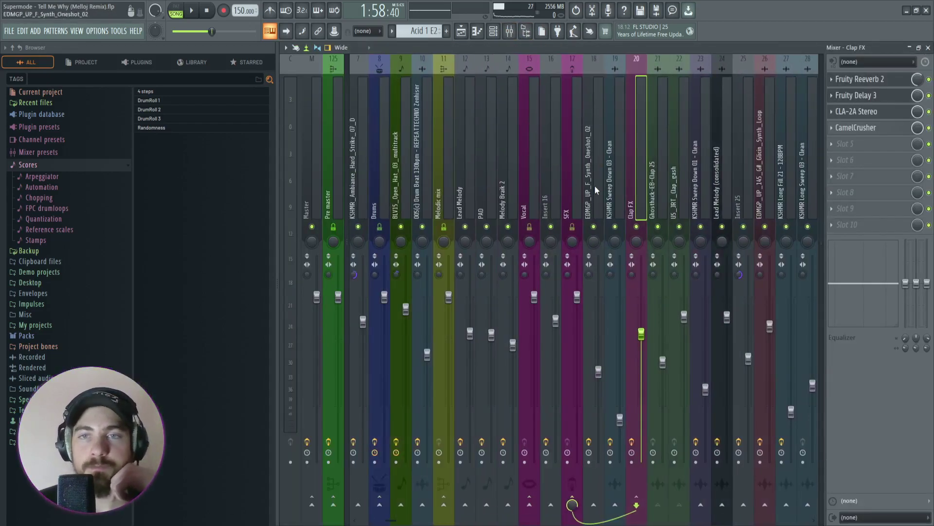
left_click(655, 192)
left_click(717, 193)
left_click(744, 194)
left_click(764, 194)
left_click(785, 198)
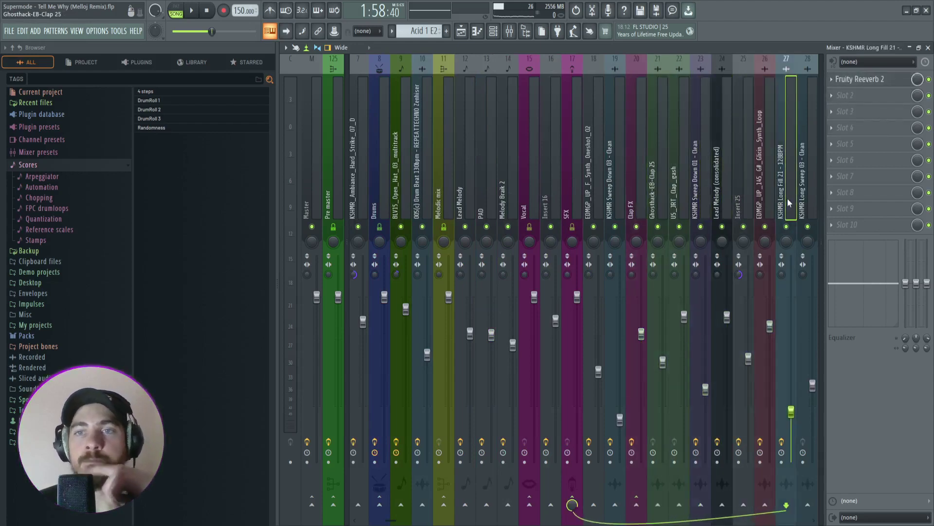
Check the effects on the SFX bus and its inserts up to KSHMR Long Sweep 03, reselect the bus and close the mixer.
left_click(578, 192)
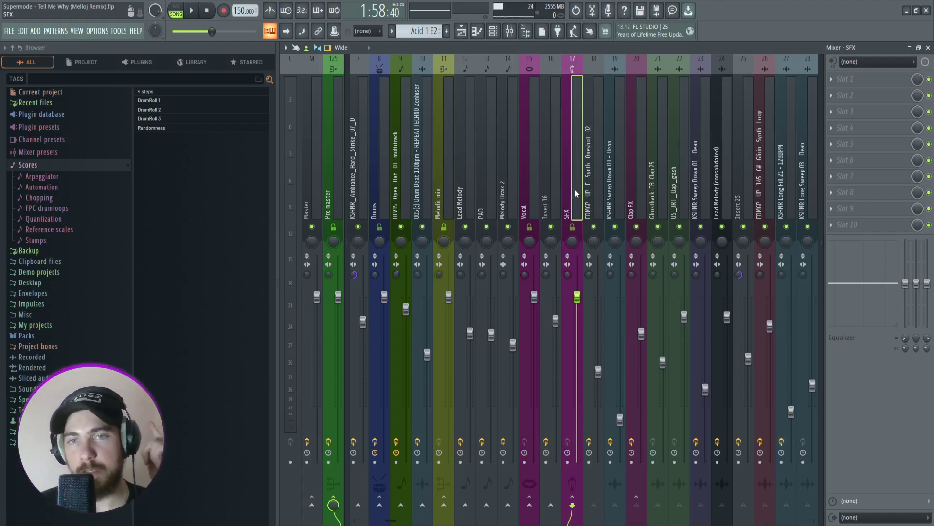
left_click(592, 183)
left_click(744, 188)
left_click(771, 189)
left_click(787, 192)
left_click(807, 189)
left_click(569, 194)
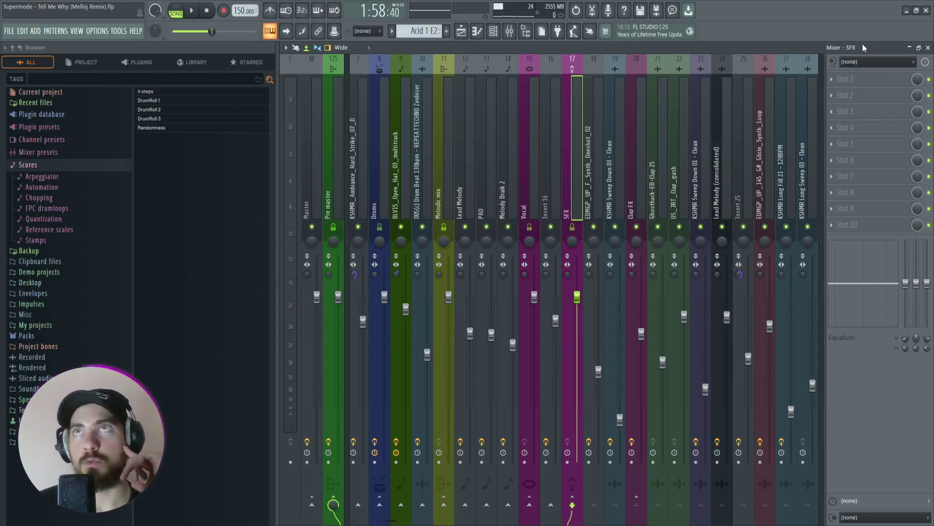
left_click(928, 47)
Examine how the SFX clips line up around the transition at bar 75, from the ambience tracks down to the Flutter sweep.
scroll(553, 74, "down", 4)
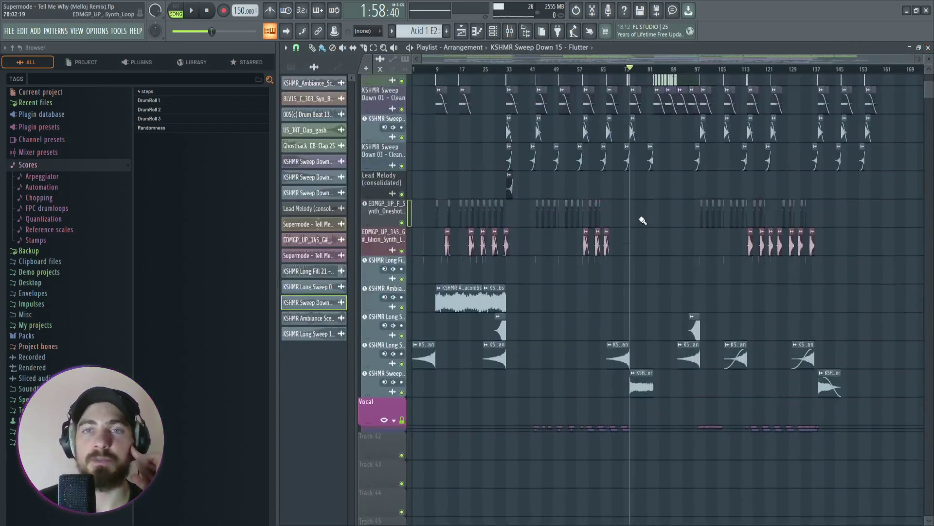
scroll(633, 78, "up", 5)
scroll(641, 74, "up", 5)
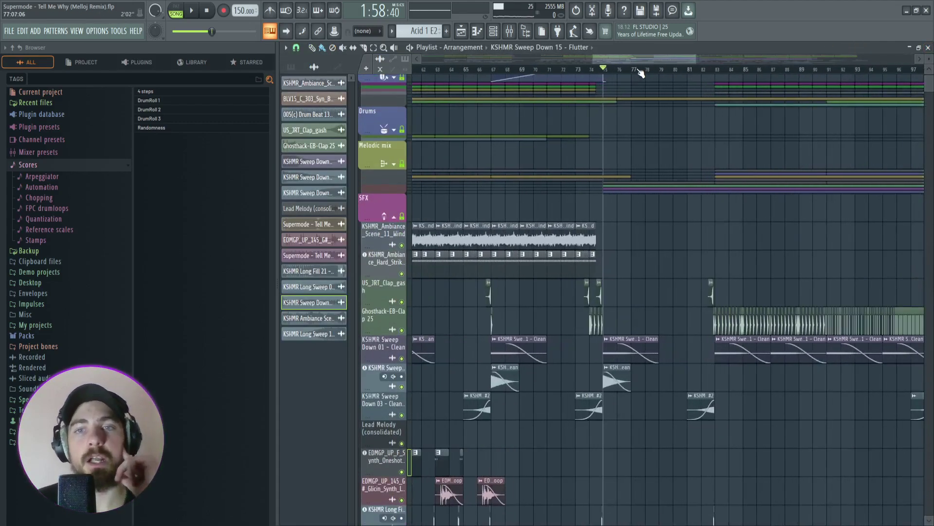
scroll(621, 73, "up", 3)
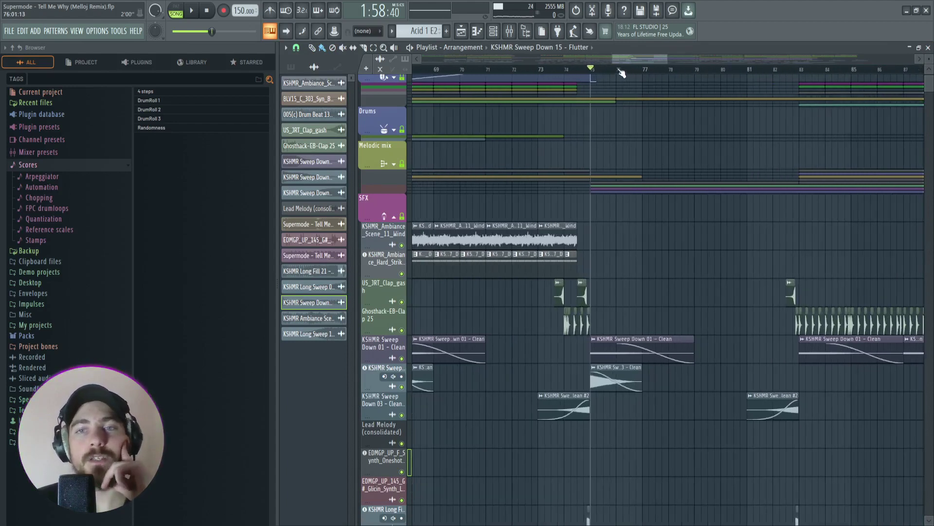
scroll(621, 73, "up", 2)
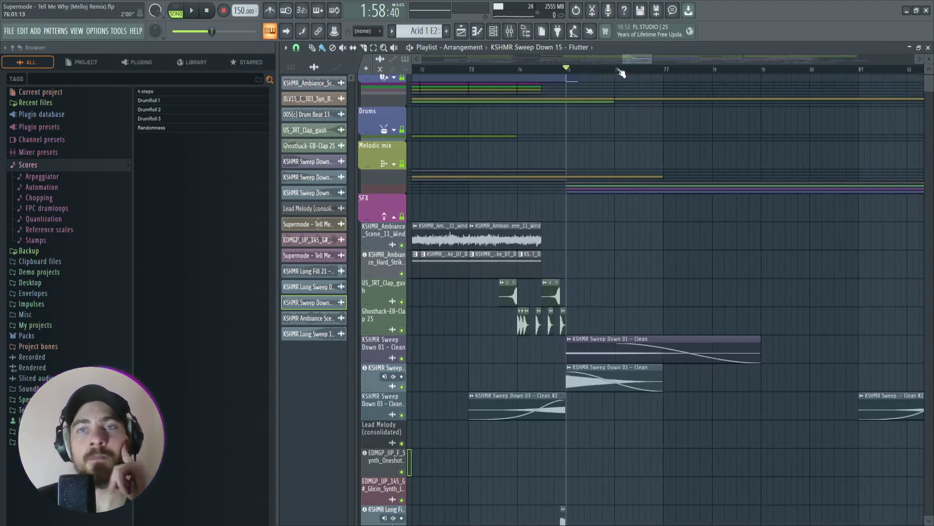
scroll(600, 75, "up", 2)
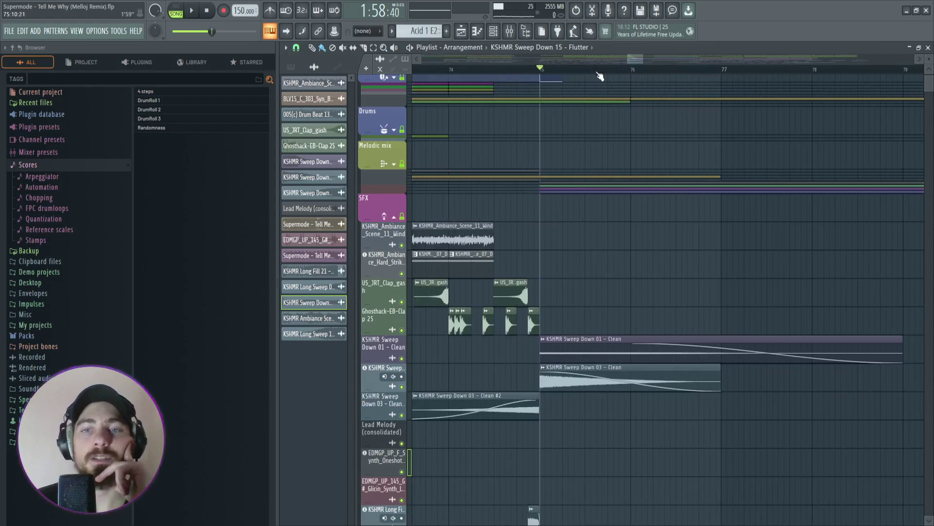
scroll(580, 208, "down", 6)
scroll(560, 74, "down", 2)
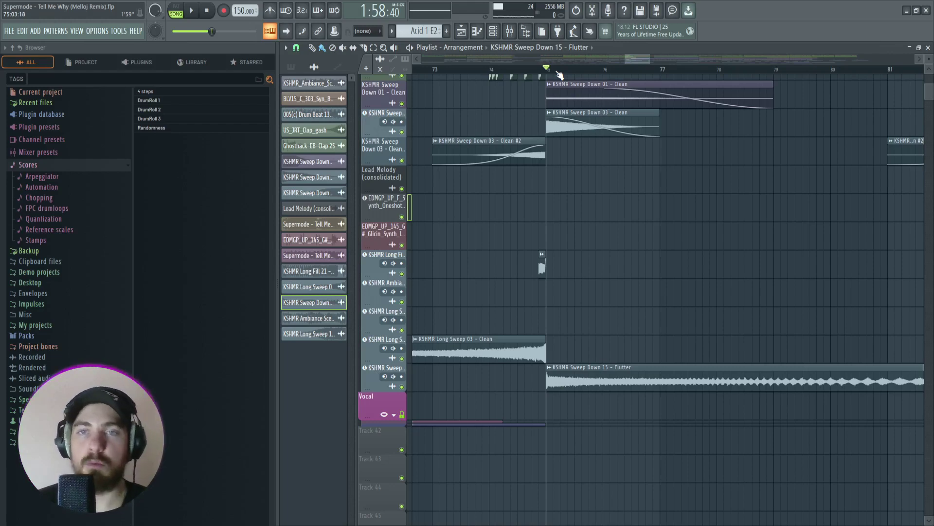
scroll(559, 75, "down", 2)
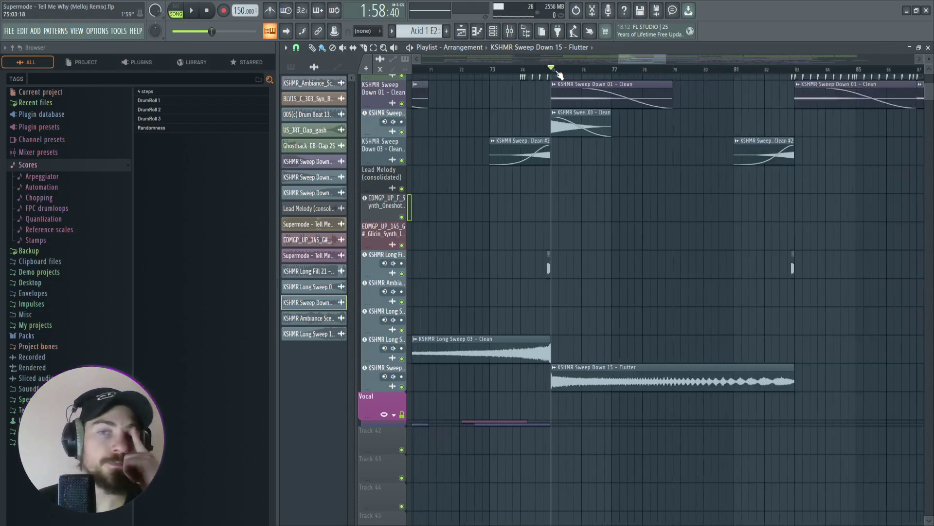
scroll(559, 74, "down", 3)
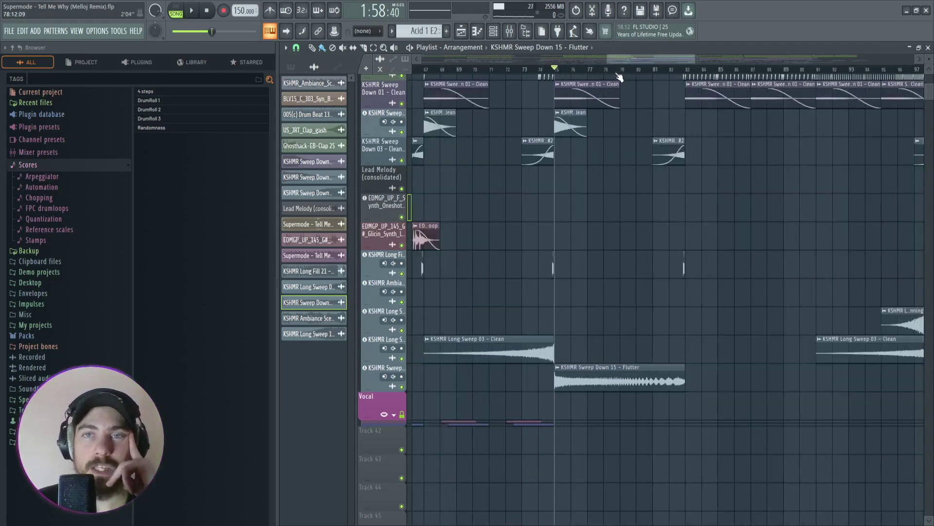
scroll(620, 75, "up", 5)
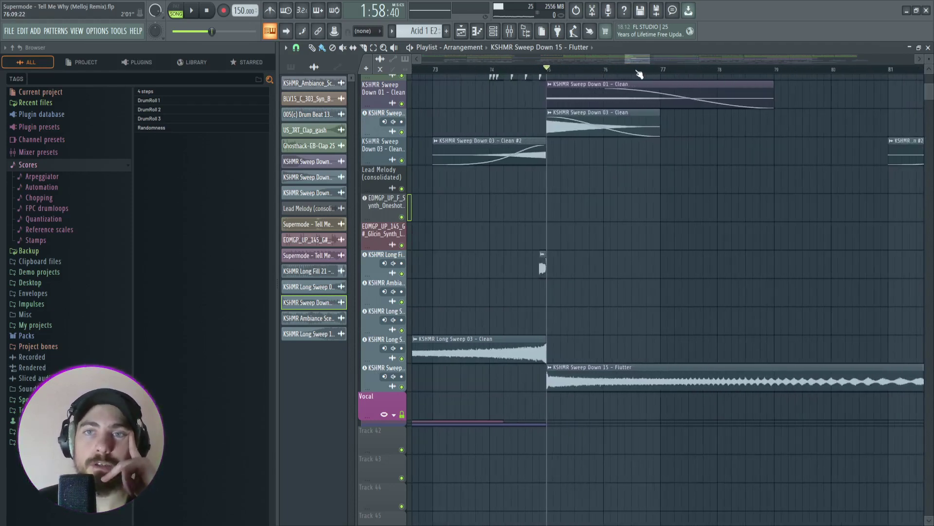
scroll(639, 75, "down", 4)
Check the SFX bus effect slots in the mixer, and return to the SFX tracks in the playlist around bar 43.
left_click(510, 31)
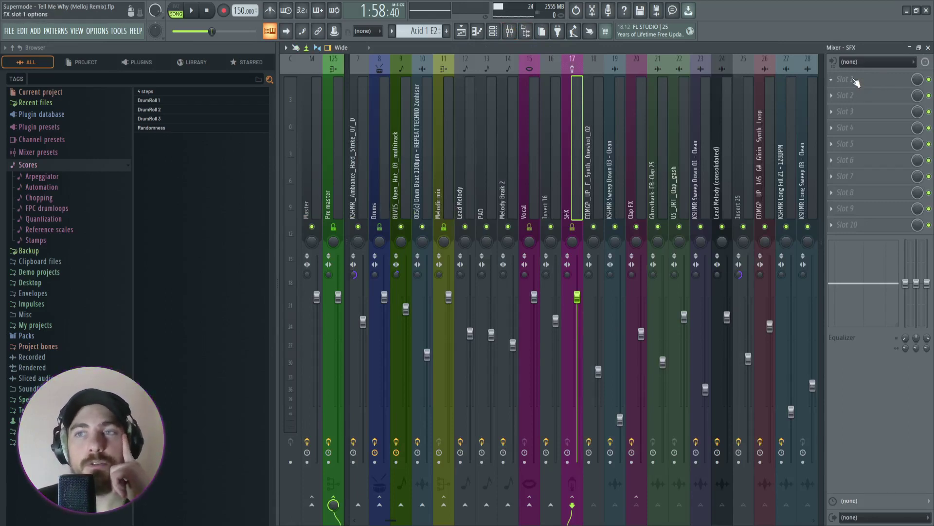
left_click(928, 47)
scroll(648, 73, "up", 4)
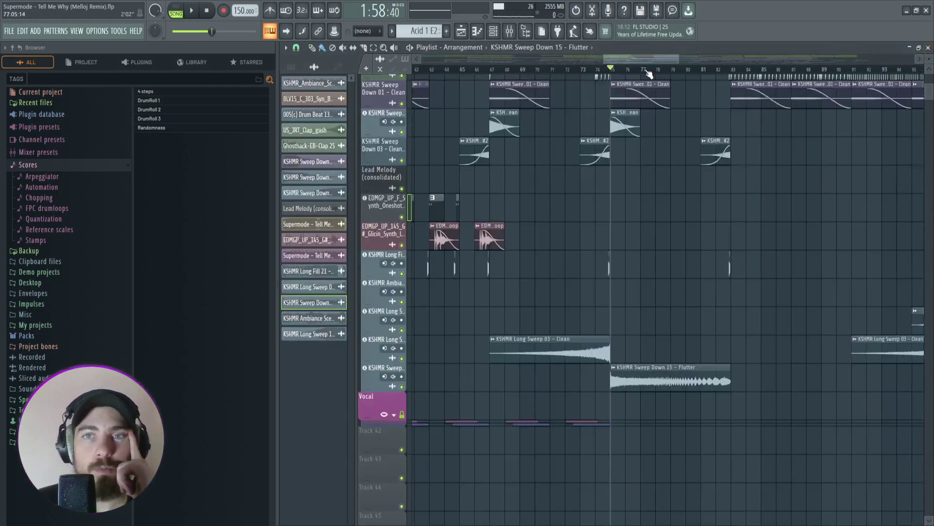
scroll(650, 57, "left", 5)
scroll(580, 69, "down", 2)
scroll(657, 177, "up", 6)
scroll(569, 152, "up", 2)
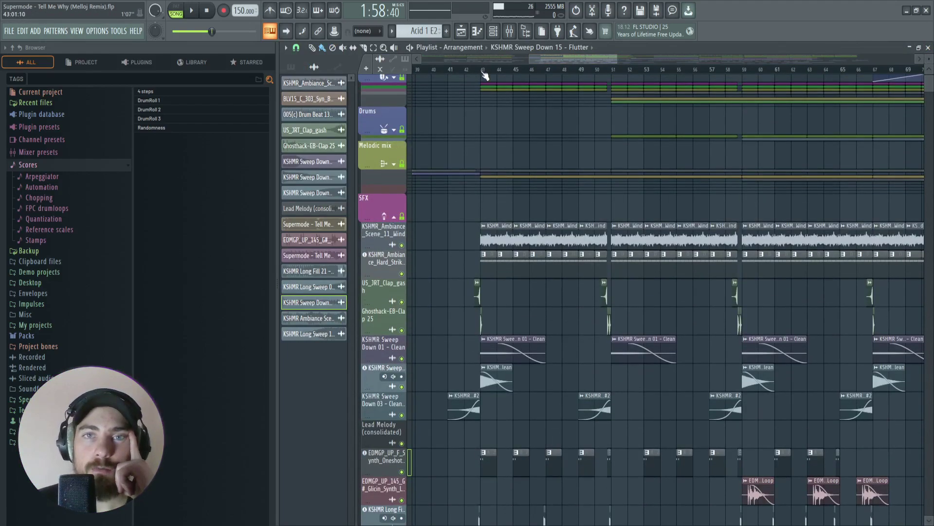
Examine the SFX clips across the arrangement, from bar 43 to the sweeps around bars 75 to 99, down to the Vocal group.
scroll(484, 76, "down", 5)
scroll(544, 87, "up", 2)
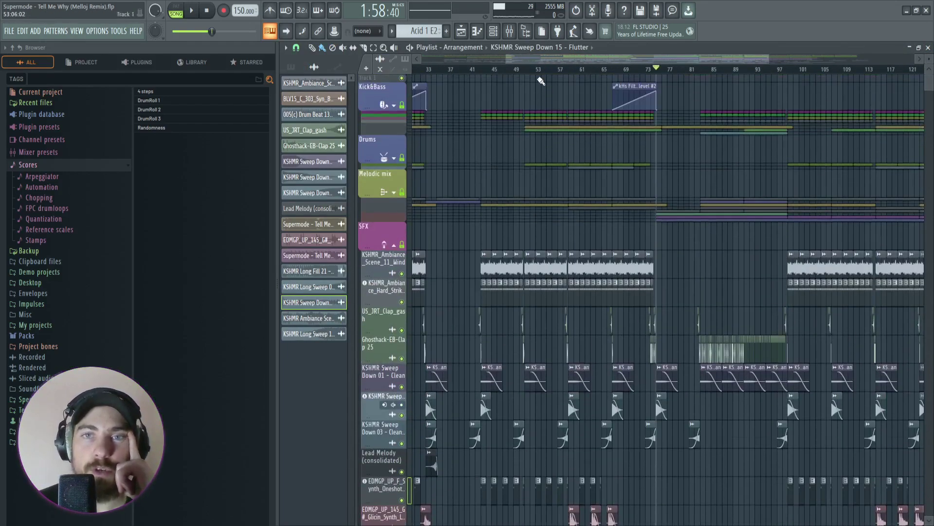
scroll(580, 73, "up", 3)
scroll(622, 123, "down", 5)
left_click_drag(611, 59, 674, 60)
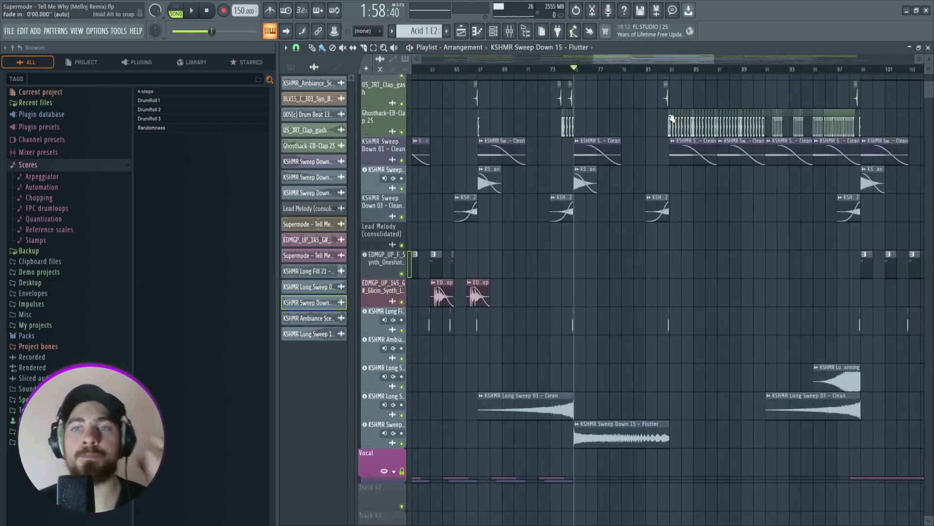
scroll(404, 306, "down", 4)
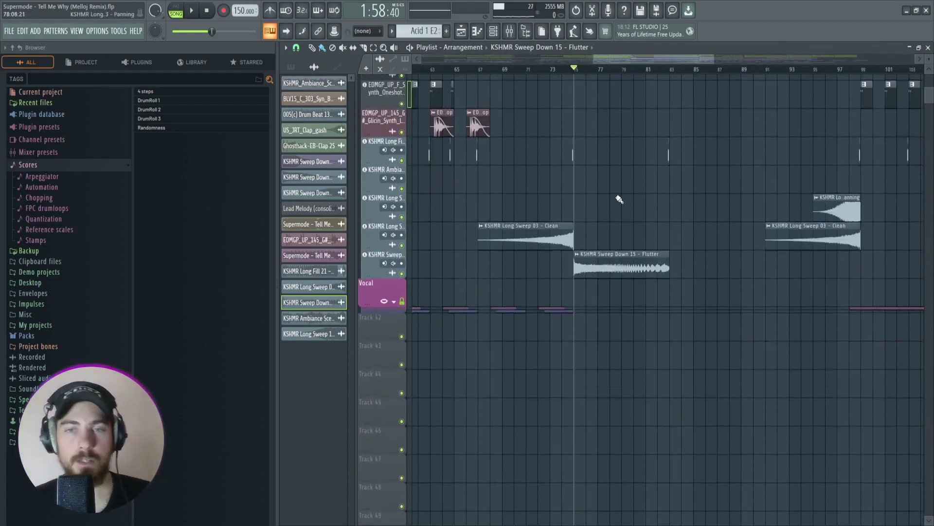
Solo the Vocal group and expand it to show its acapella and LFOTool - Mix level tracks.
left_click(402, 301)
left_click(401, 301)
right_click(402, 301)
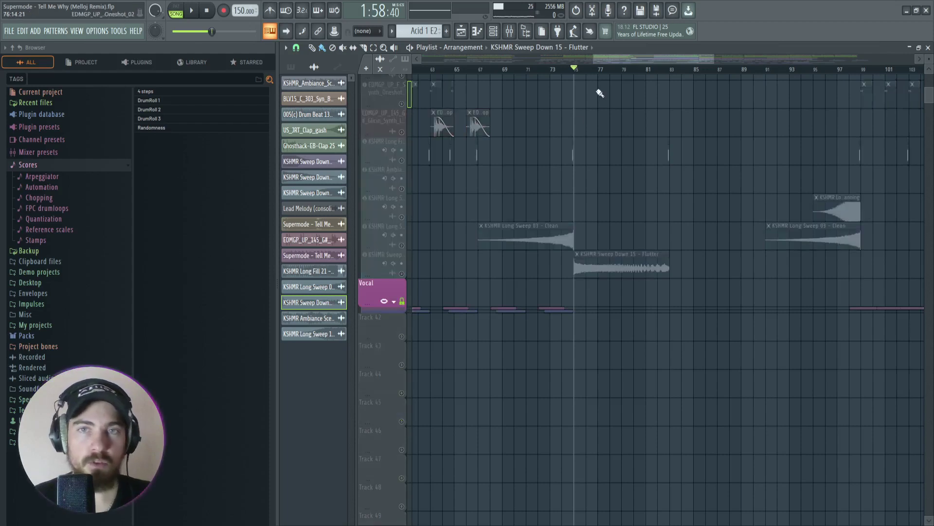
scroll(634, 73, "down", 2)
left_click(394, 301)
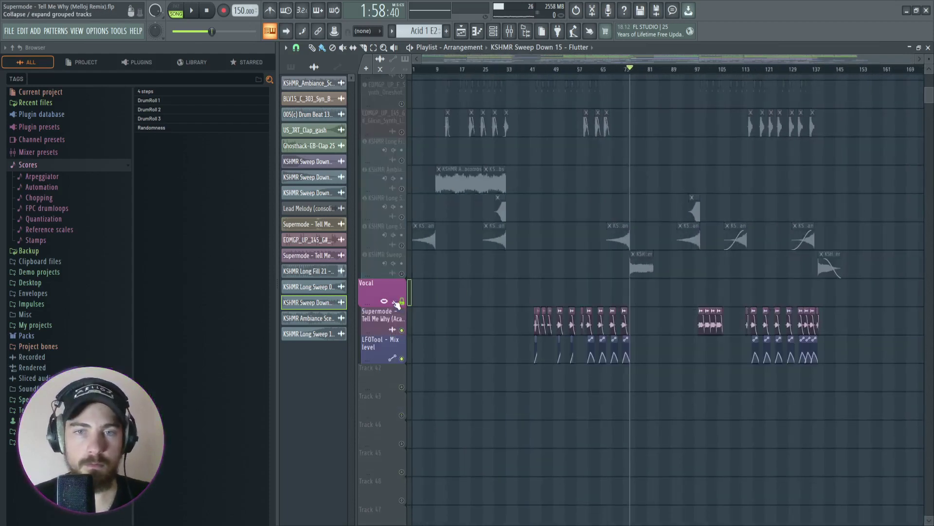
Examine how the acapella clips and LFOTool - Mix level automation are arranged from bar 42 to bar 75.
scroll(573, 313, "up", 3)
left_click_drag(620, 59, 609, 210)
scroll(610, 210, "up", 2)
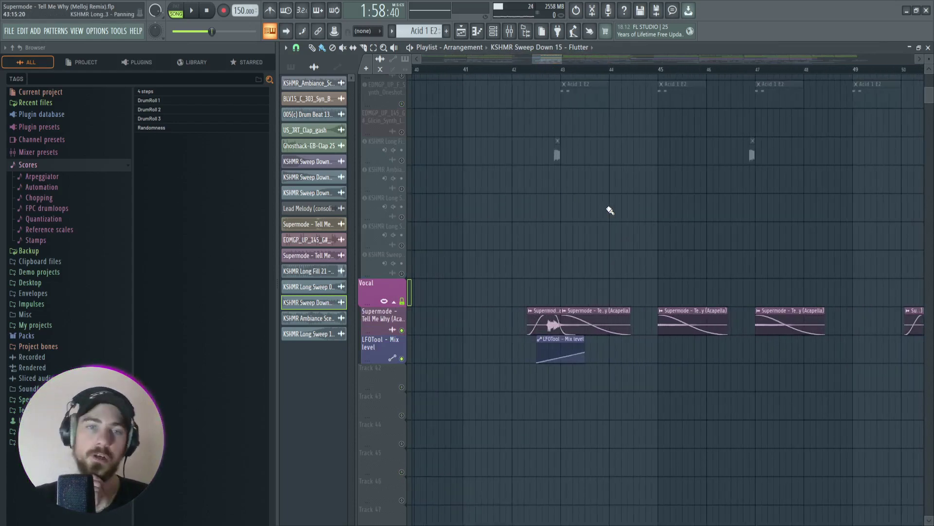
scroll(577, 124, "up", 3)
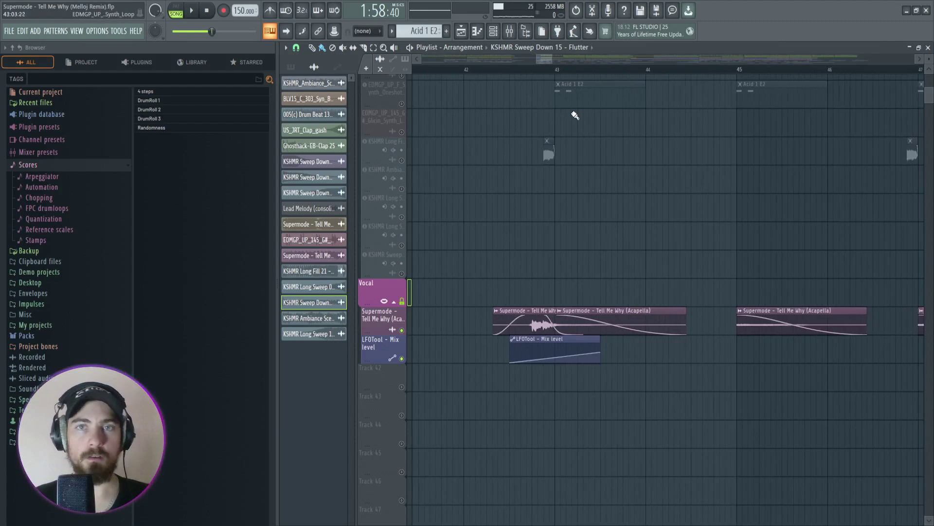
scroll(562, 129, "down", 8)
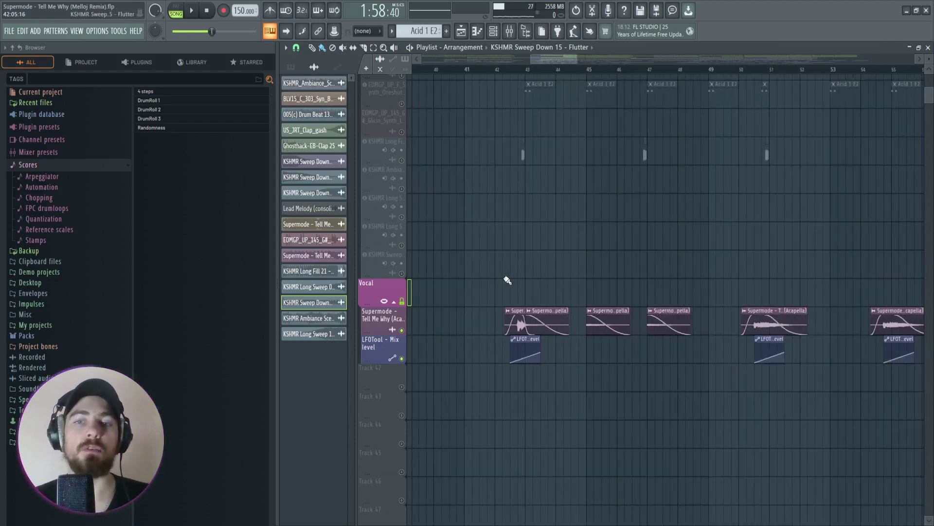
scroll(504, 277, "up", 6)
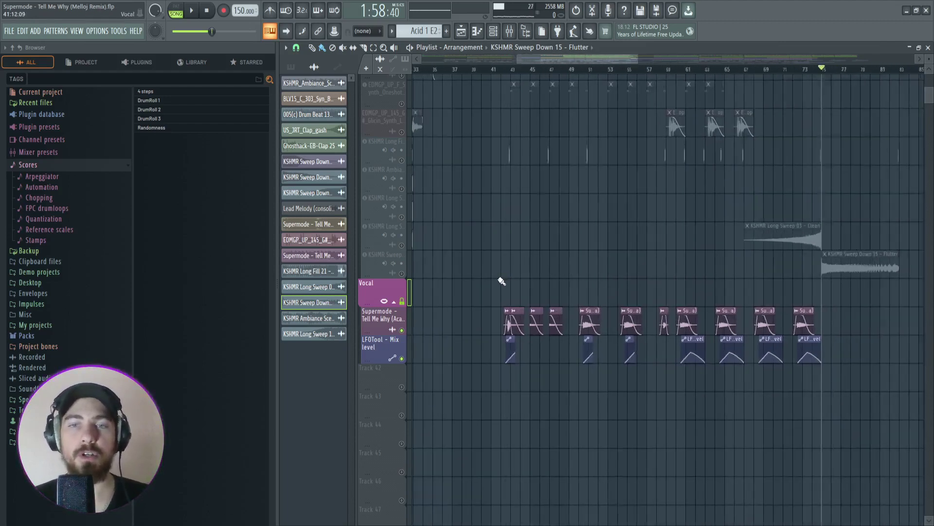
scroll(528, 159, "up", 1)
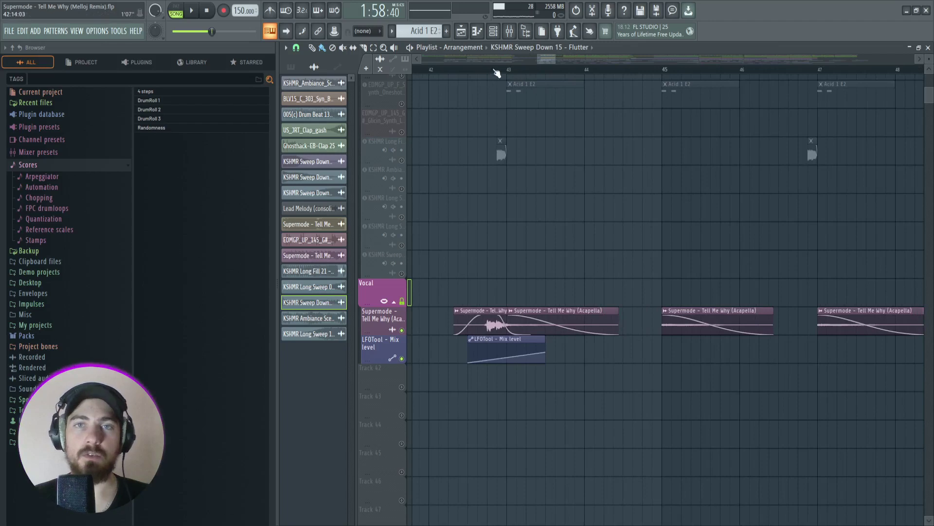
Play the soloed vocals from the middle of bar 42, skipping ahead to bars 45 and 50, and stop playback.
left_click(470, 69)
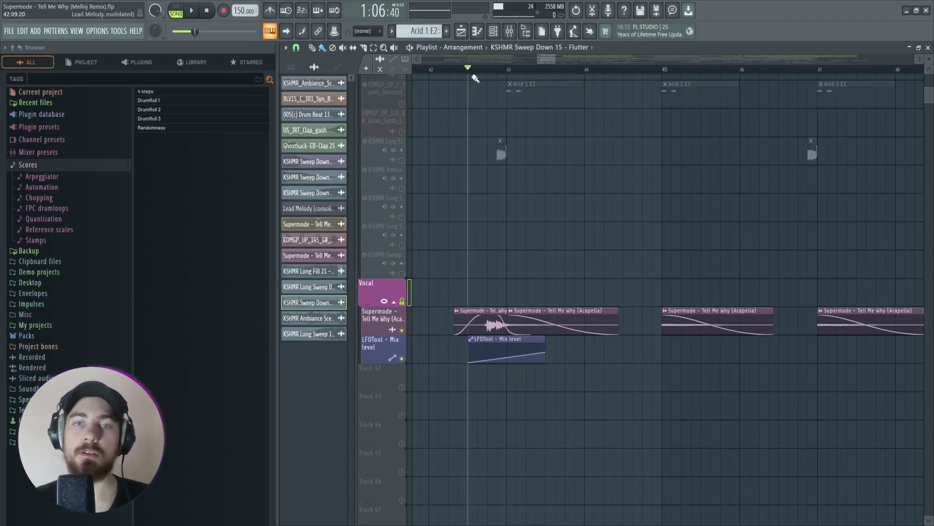
scroll(530, 241, "down", 10)
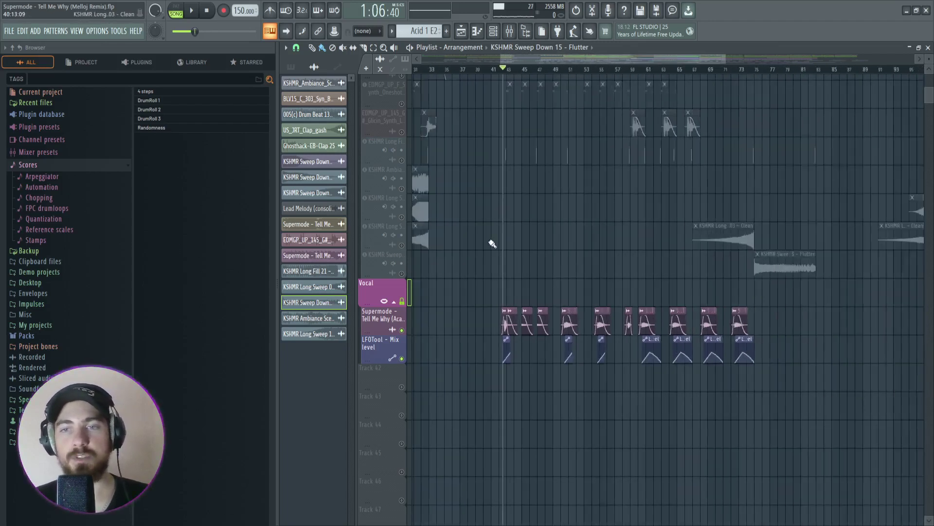
scroll(492, 243, "down", 3)
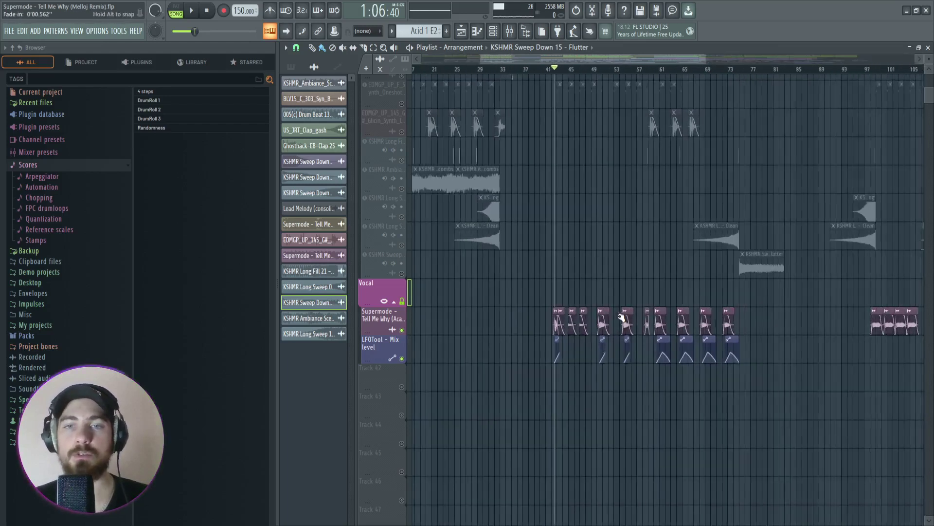
scroll(622, 317, "up", 12)
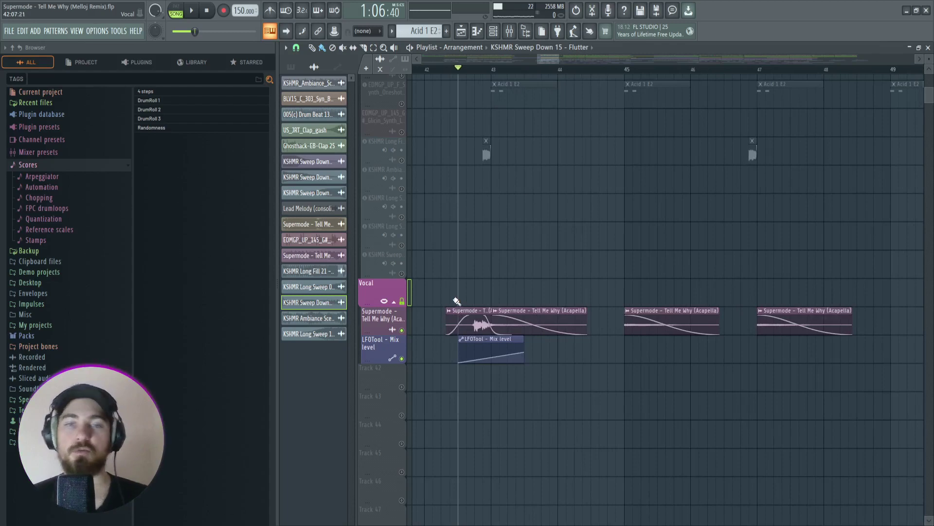
key("space")
scroll(516, 163, "down", 2)
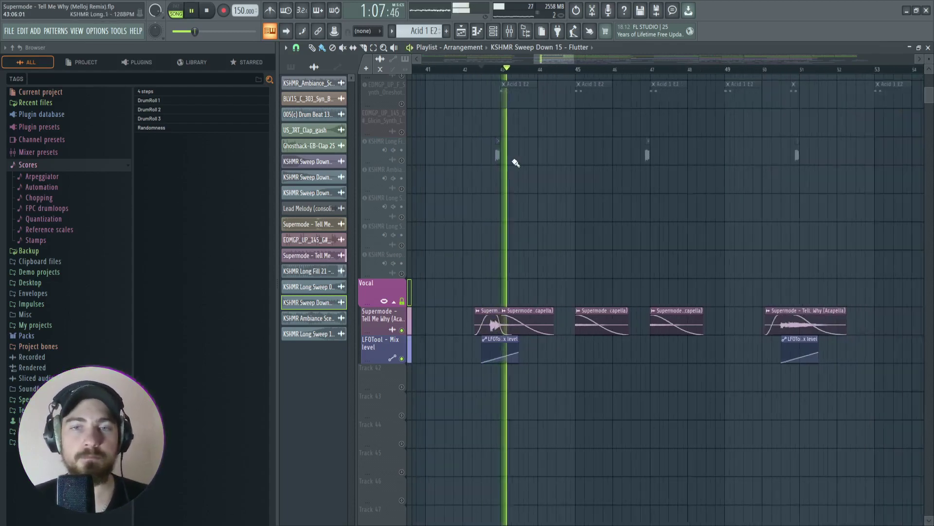
scroll(579, 183, "up", 2)
left_click(516, 70)
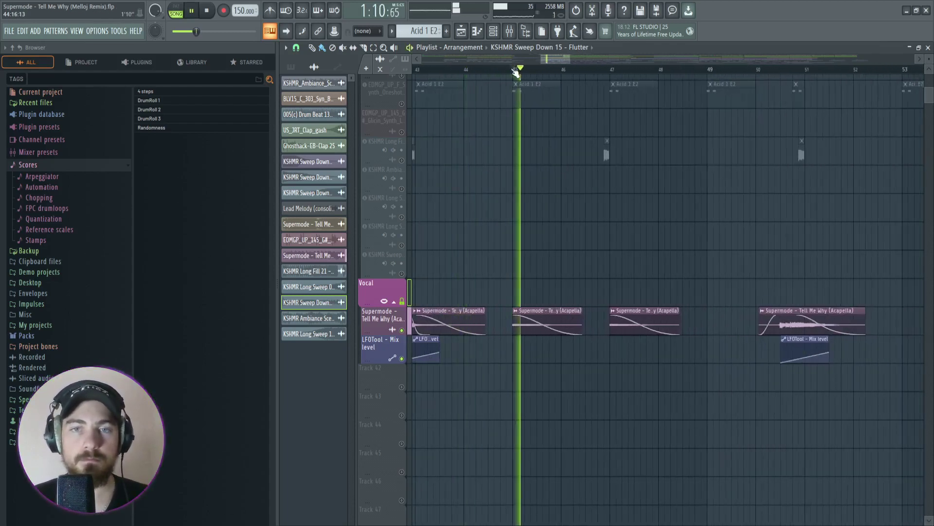
scroll(553, 176, "down", 2)
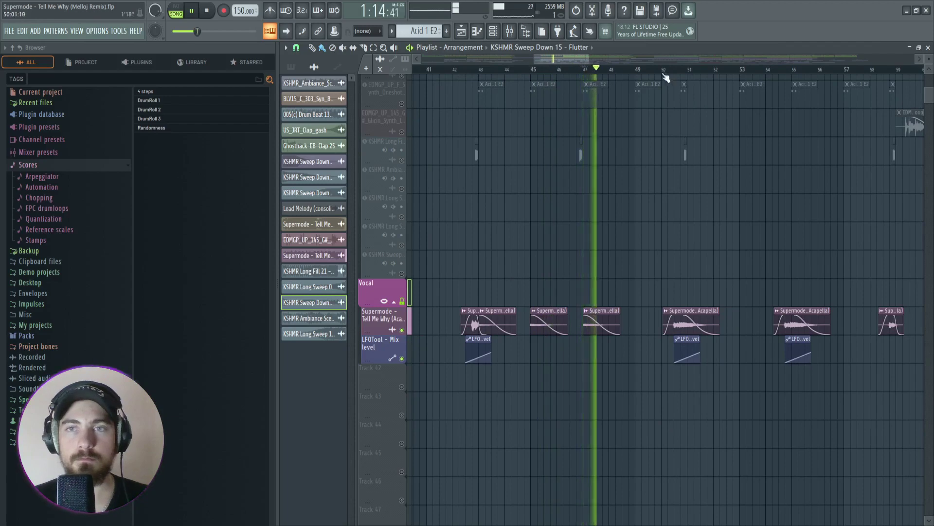
scroll(546, 190, "down", 5)
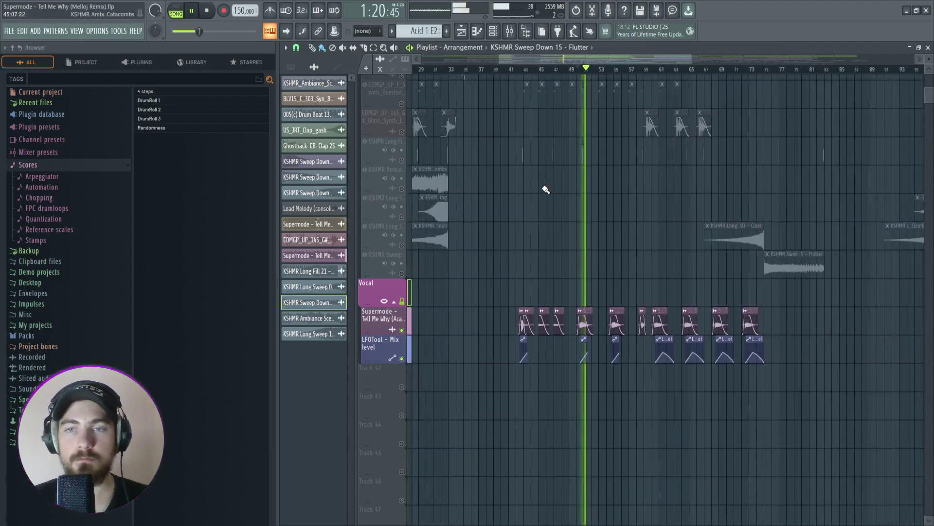
key("space")
Move the playhead back to the middle of bar 42, at the start of the first acapella clip.
scroll(641, 327, "up", 5)
scroll(598, 59, "left", 2)
left_click_drag(610, 57, 536, 67)
scroll(788, 262, "up", 3)
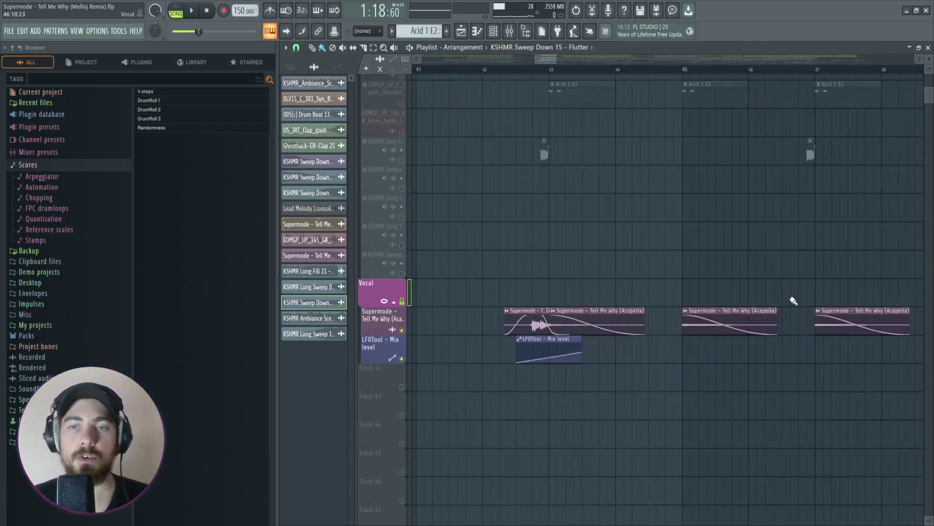
left_click(513, 71)
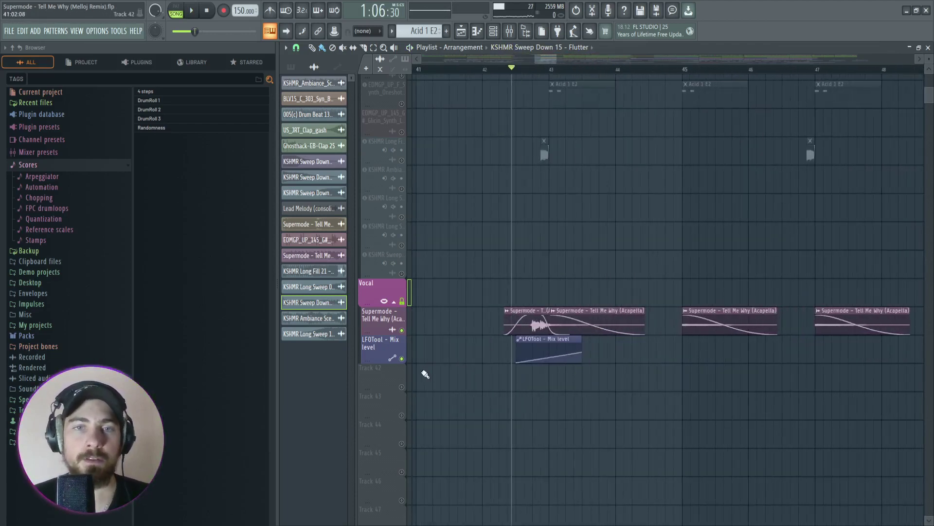
Compare the first acapella clips with the SFX clips around bar 43 and briefly play the vocal phrase.
scroll(448, 355, "up", 5)
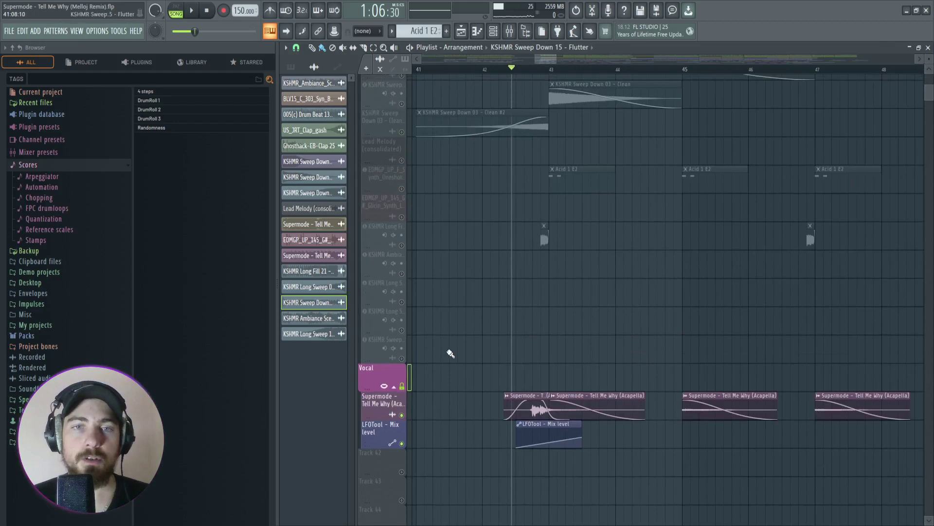
scroll(524, 359, "down", 3)
scroll(534, 366, "up", 2)
scroll(534, 367, "up", 1)
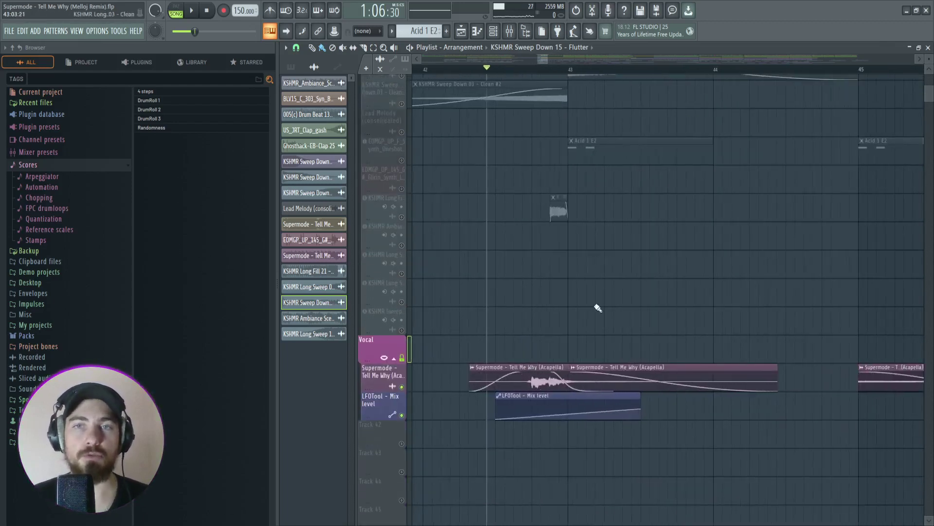
scroll(594, 243, "up", 1)
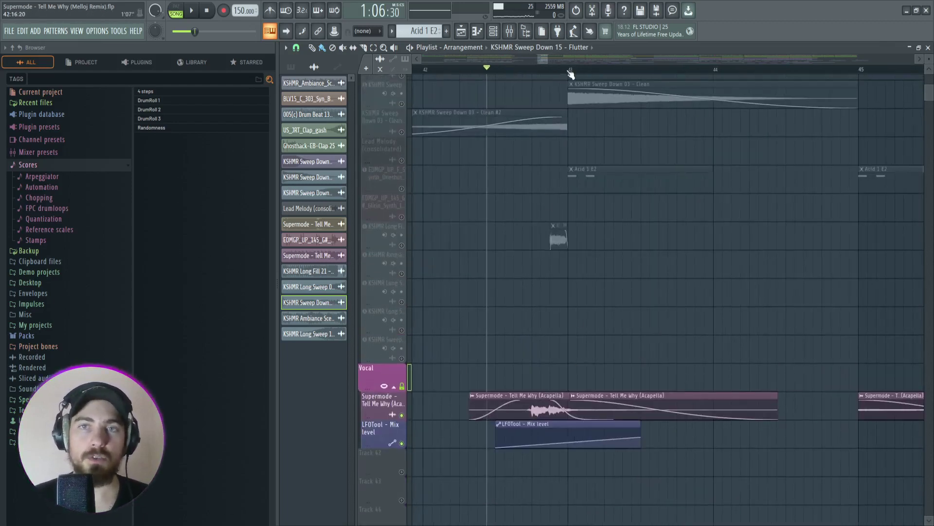
scroll(516, 352, "down", 3)
scroll(516, 352, "up", 1)
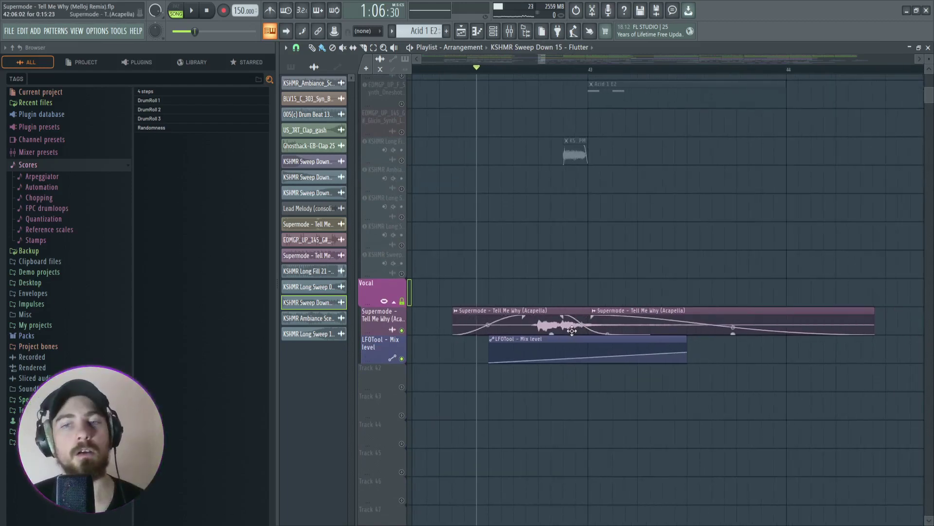
key("space")
key("space")
Inspect the envelope and target link of the LFOTool - Mix level automation clip below the first vocal, and close its editor.
scroll(614, 351, "down", 2)
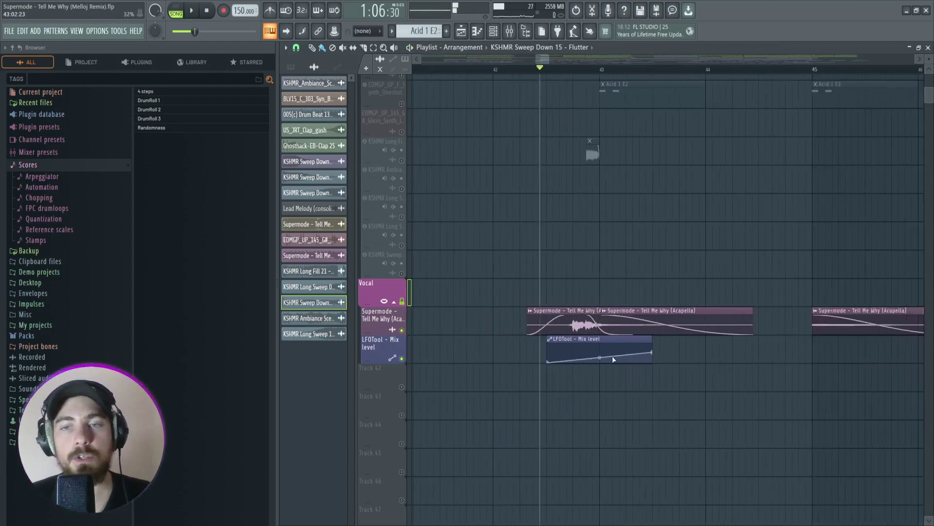
double_click(584, 340)
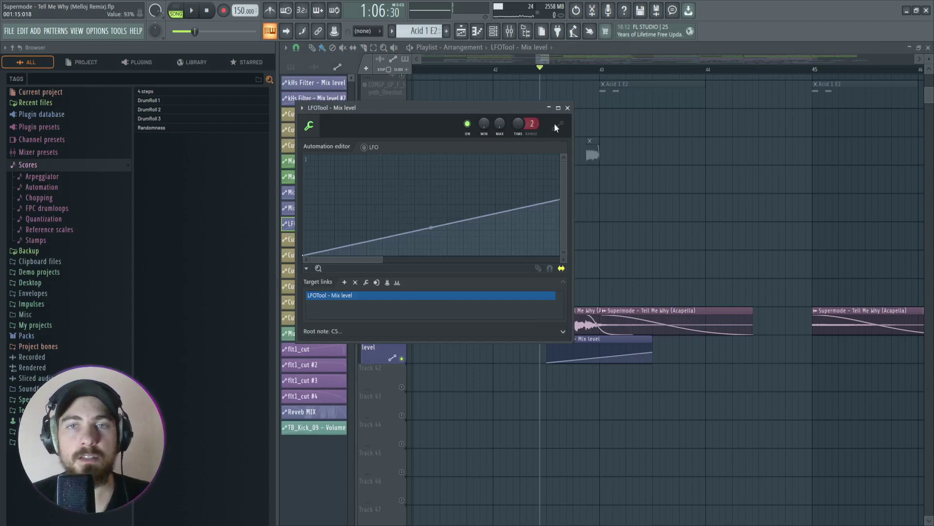
left_click(567, 108)
Inspect the LFOTool plugin settings on mixer Insert 16, next to the Vocal bus.
left_click(509, 31)
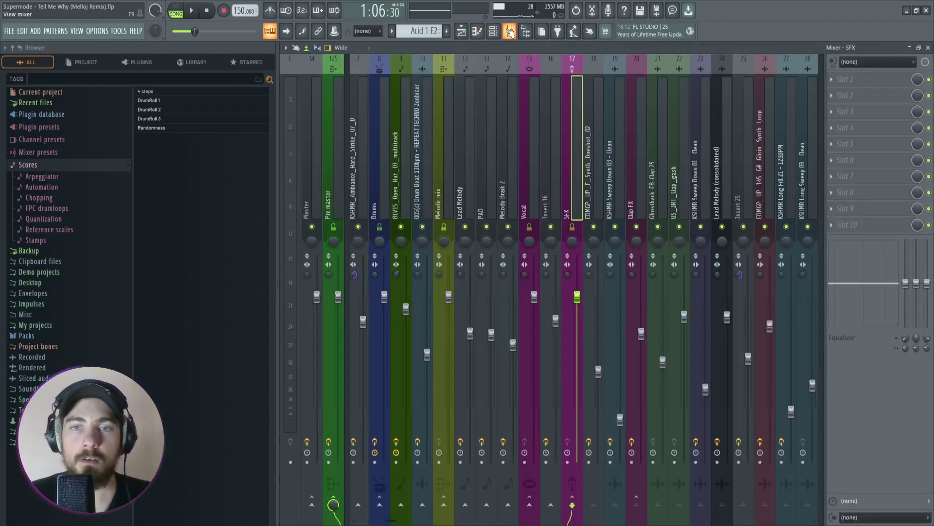
left_click(552, 156)
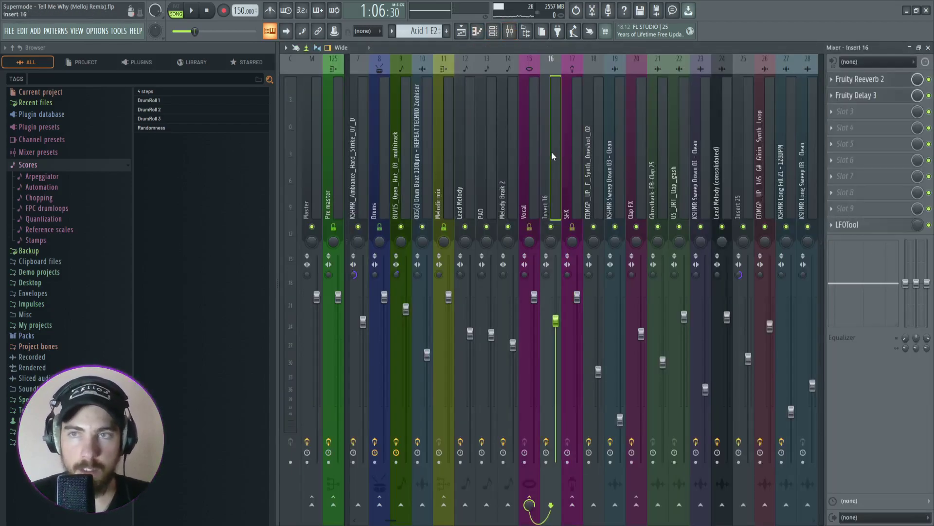
left_click(849, 225)
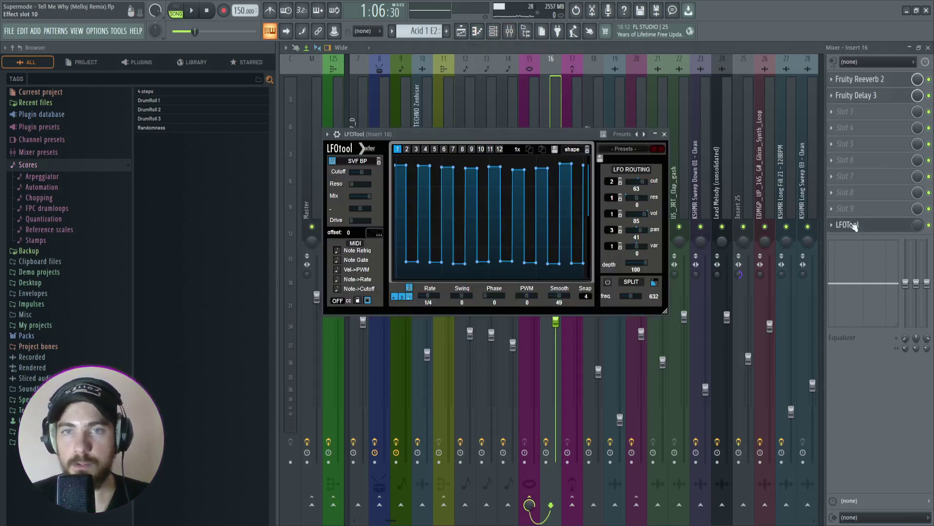
left_click_drag(491, 134, 519, 134)
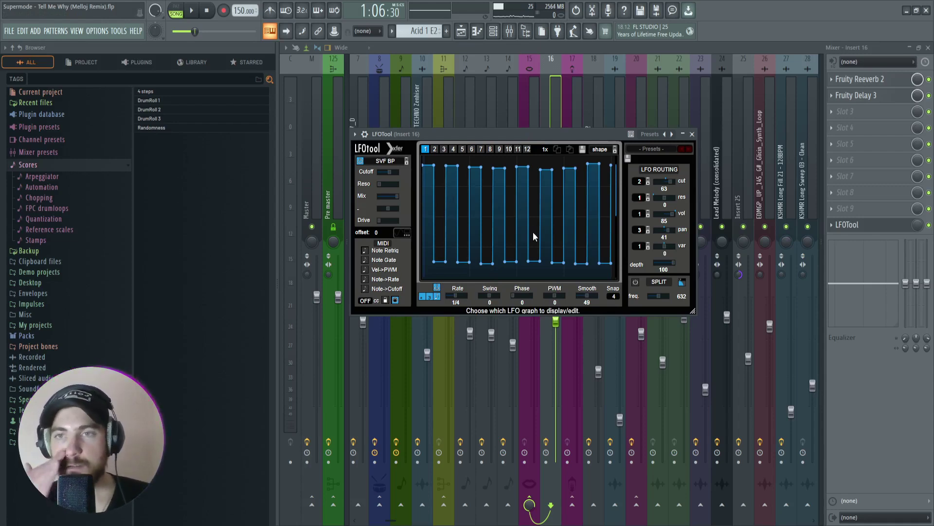
Return to the playlist, replay the opening vocal phrase from the middle of bar 42 and examine its LFOTool automation.
left_click(461, 31)
key("space")
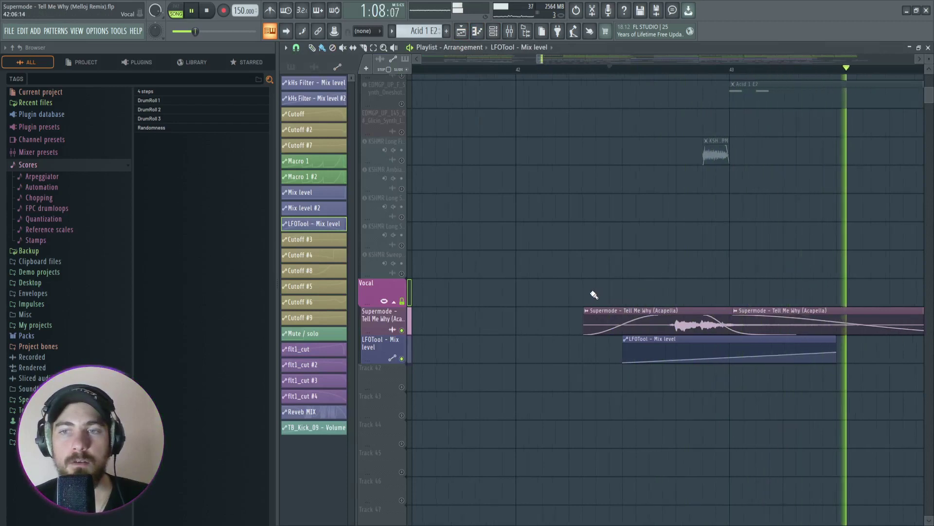
scroll(582, 299, "down", 3)
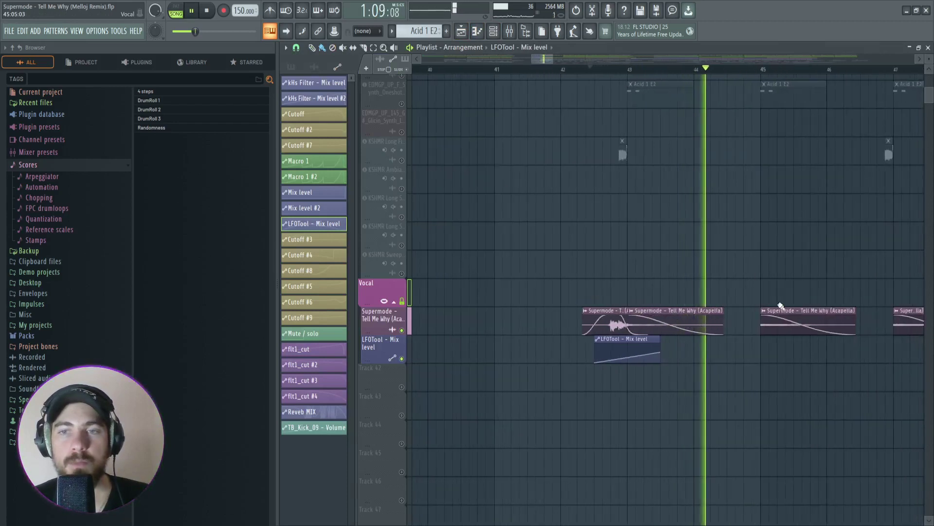
key("space")
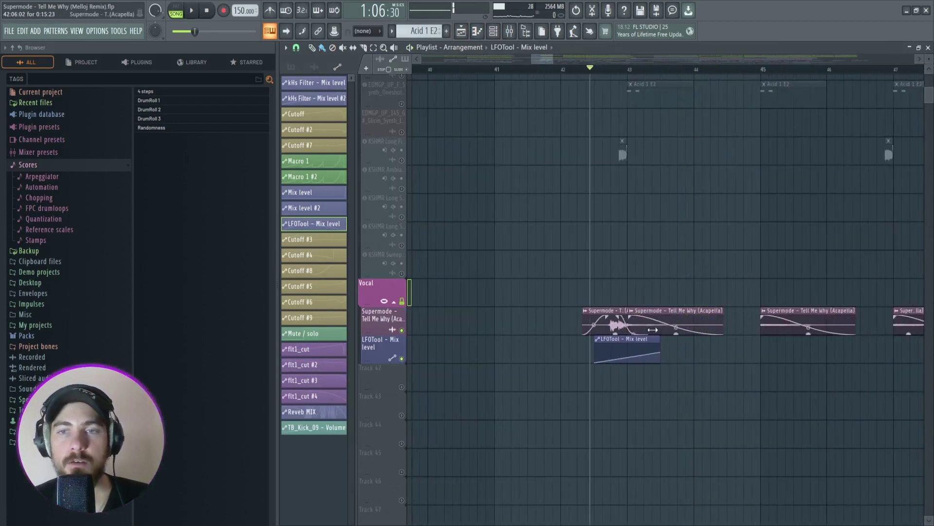
scroll(653, 330, "up", 2)
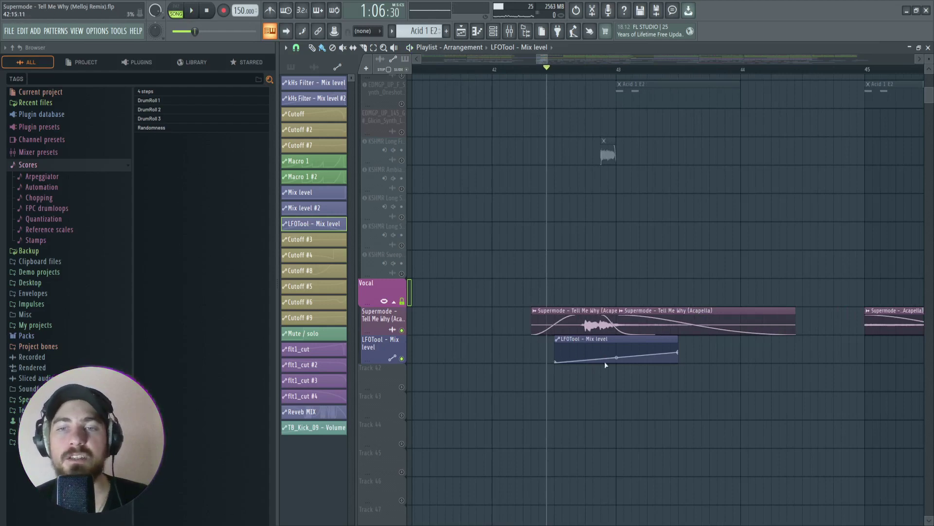
scroll(614, 315, "down", 1)
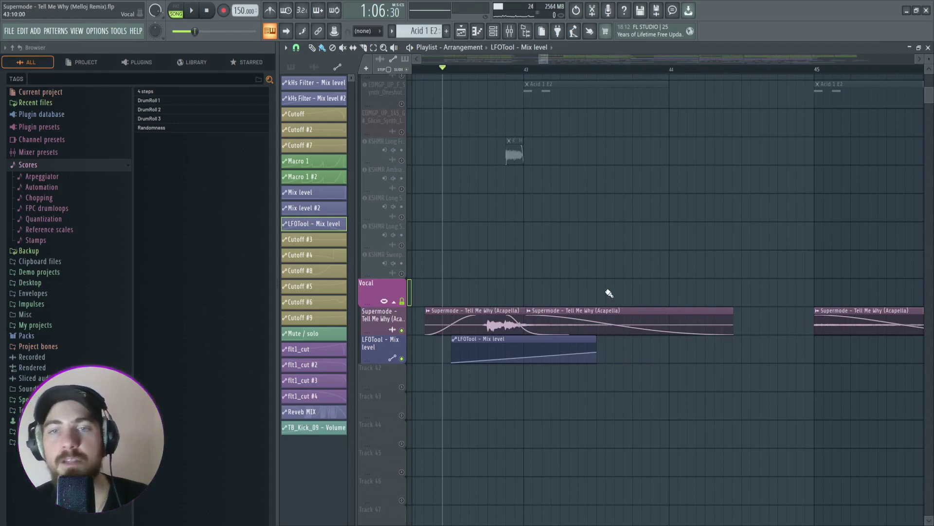
Inspect the Fruity Reeverb 2 and Fruity Delay 3 settings on mixer Insert 16, and close the delay plugin.
left_click(509, 31)
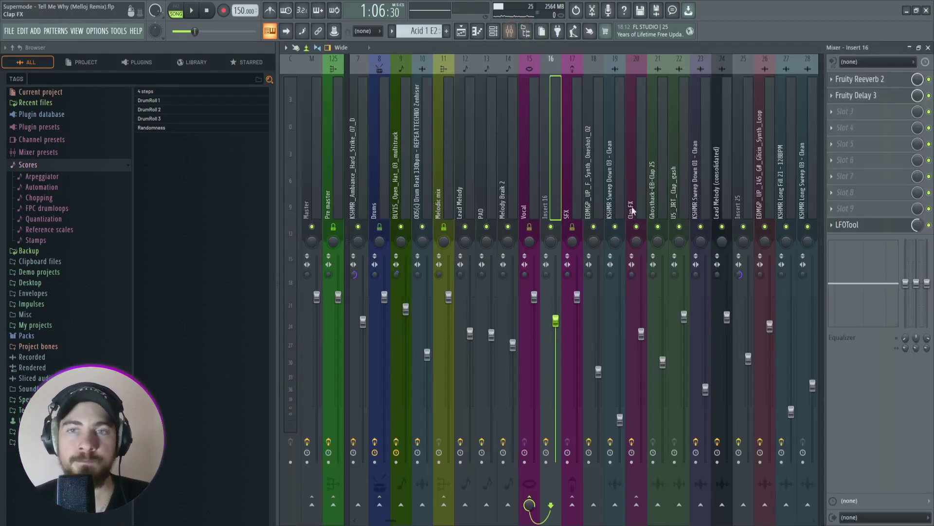
left_click(859, 79)
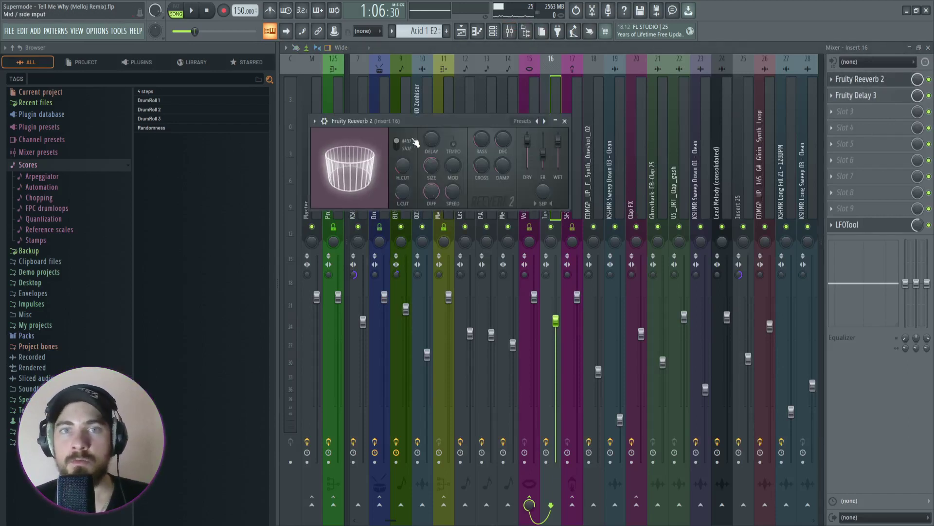
left_click(858, 95)
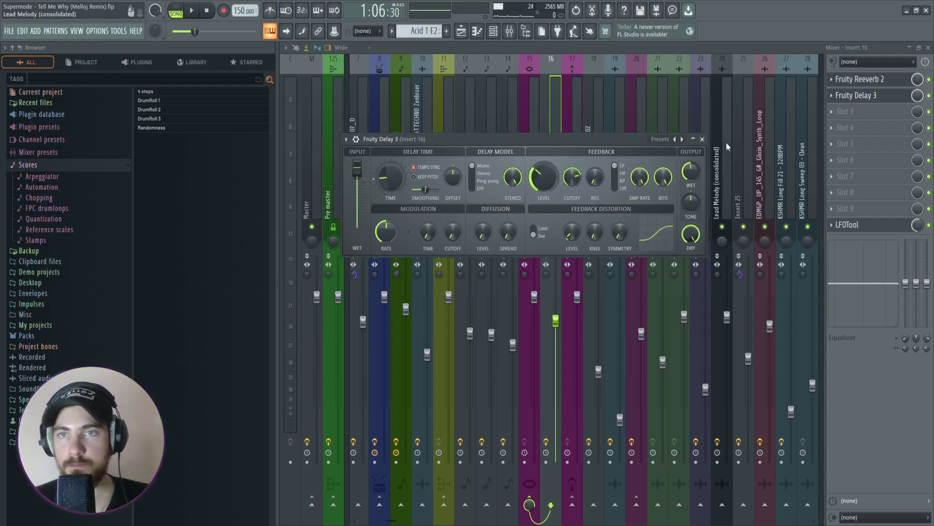
left_click(702, 139)
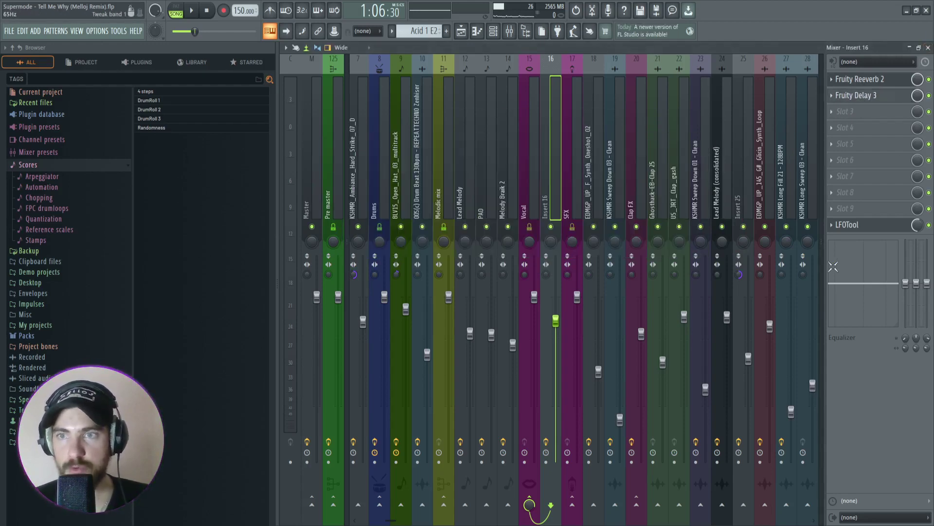
Compare the effect slots of the Vocal bus with Insert 16, and close the mixer.
left_click(532, 192)
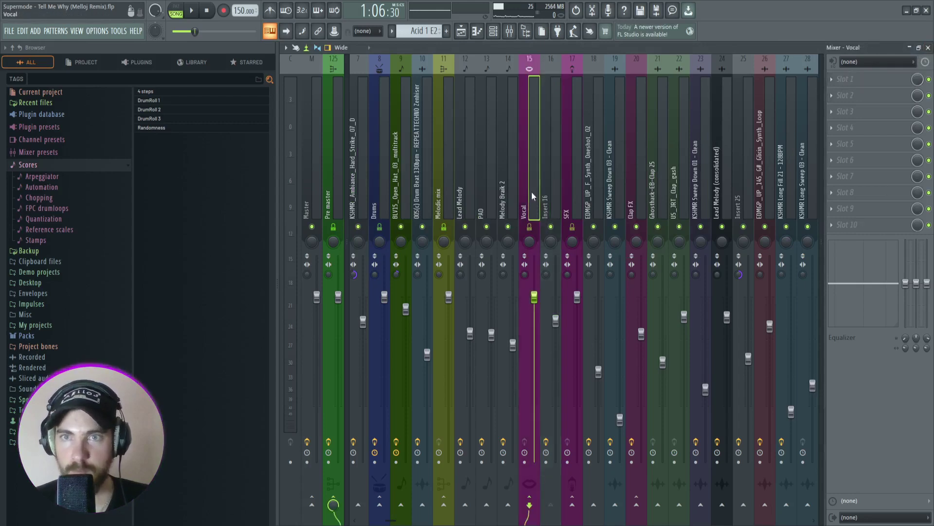
left_click(558, 196)
left_click(533, 197)
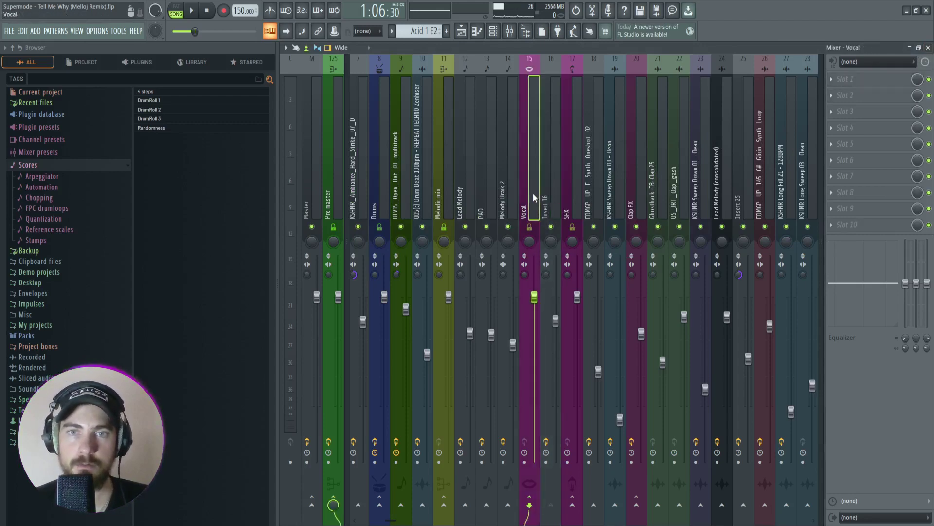
left_click(930, 48)
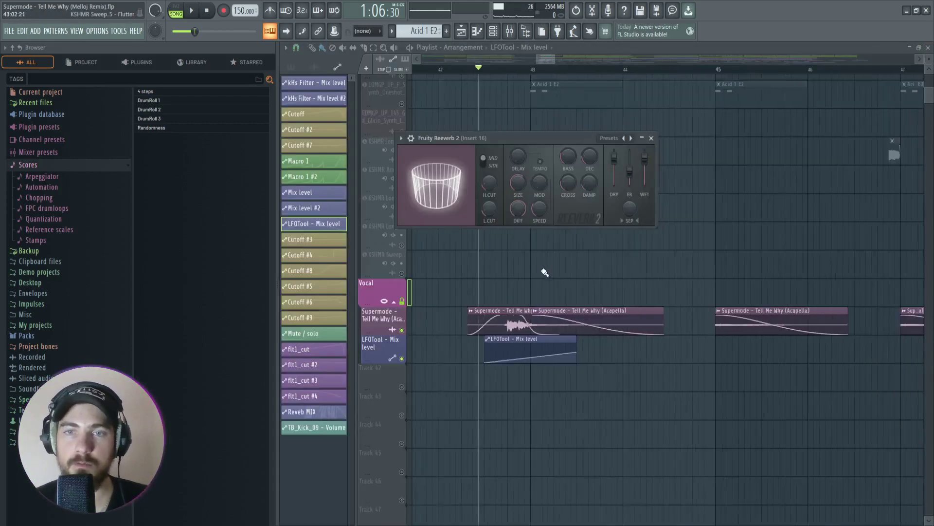
Locate the first vocal section in the playlist and briefly play the opening vocal phrase around bar 43.
scroll(594, 382, "down", 3)
scroll(552, 368, "up", 5)
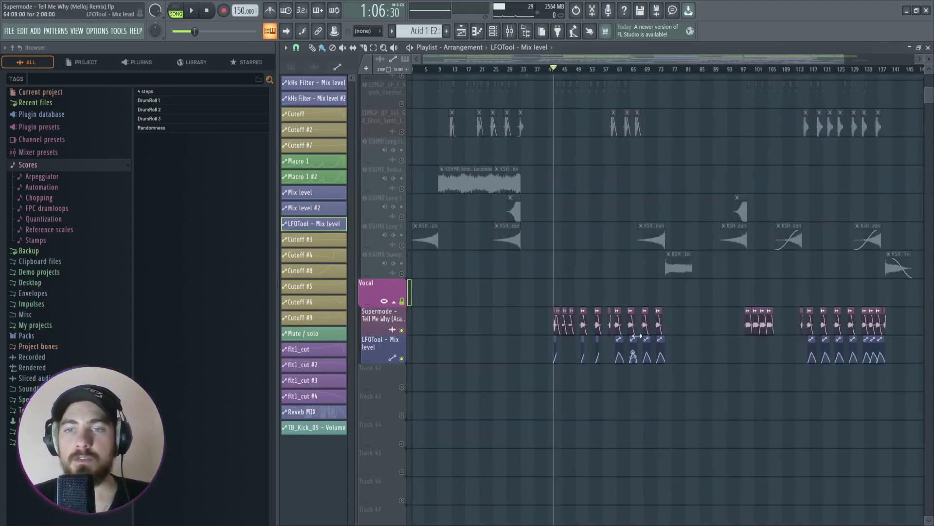
left_click_drag(588, 62, 571, 157)
scroll(575, 212, "up", 3)
key("space")
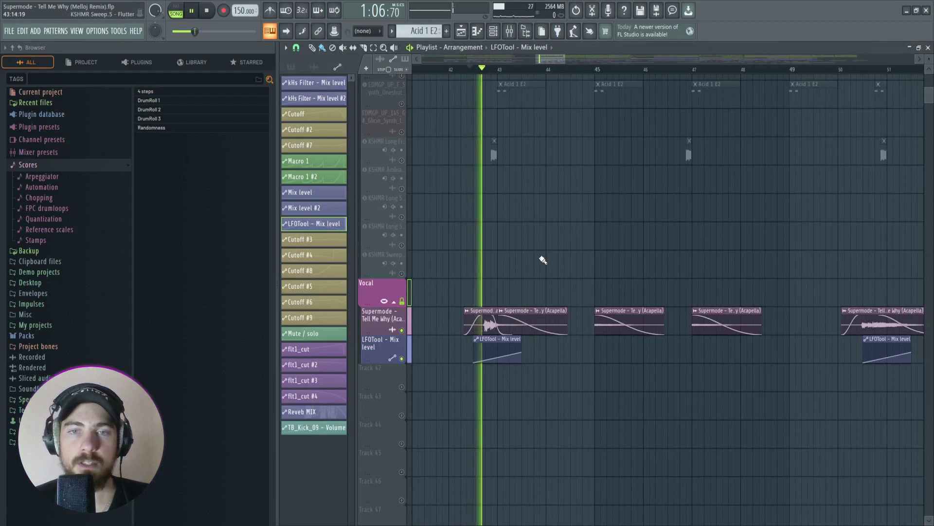
scroll(518, 282, "up", 3)
key("space")
Play the acapella clip that has no LFOTool automation around bar 45.
scroll(697, 94, "down", 4)
left_click(673, 71)
key("space")
scroll(622, 217, "down", 3)
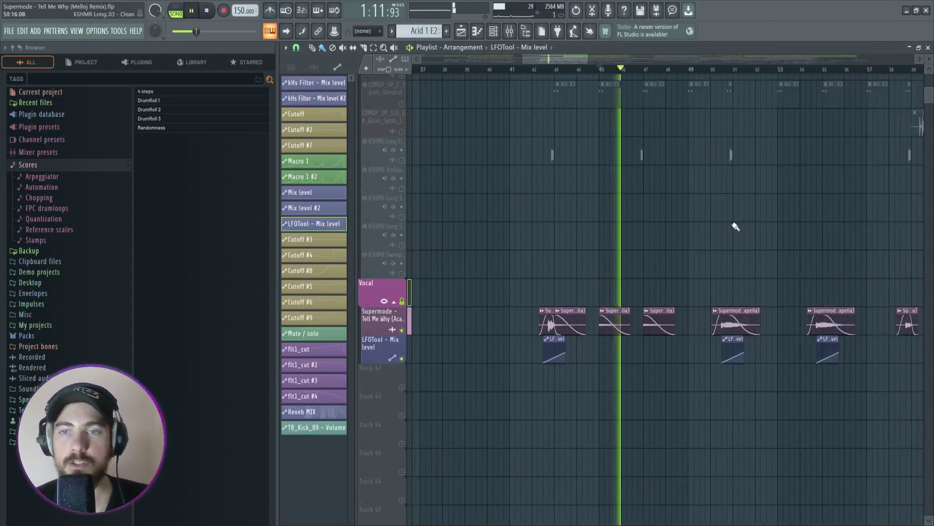
key("space")
Play the acapella clip with LFOTool automation around bar 50.
scroll(735, 227, "up", 4)
left_click(628, 71)
key("space")
scroll(574, 191, "down", 5)
key("space")
Play the short acapella clip just before bar 59 and examine the LFOTool automation on the vocals that follow.
scroll(605, 205, "up", 8)
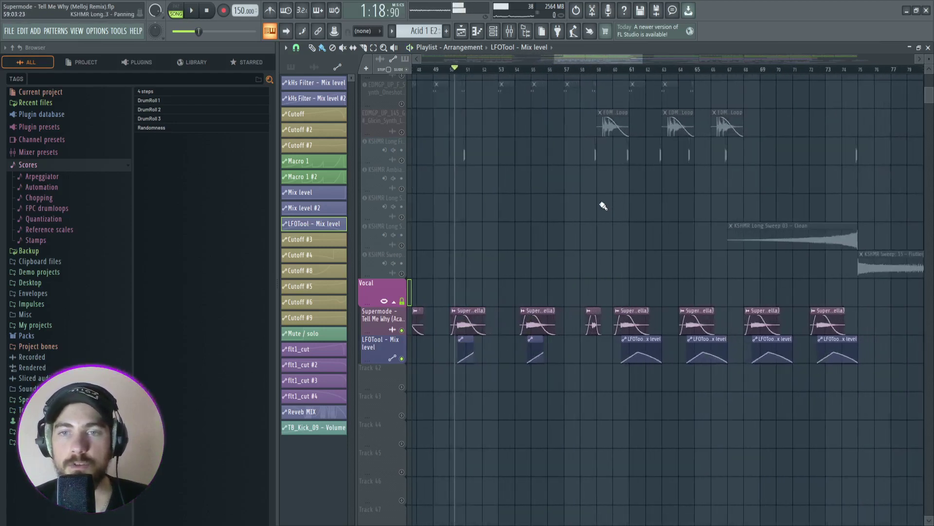
left_click(555, 70)
key("space")
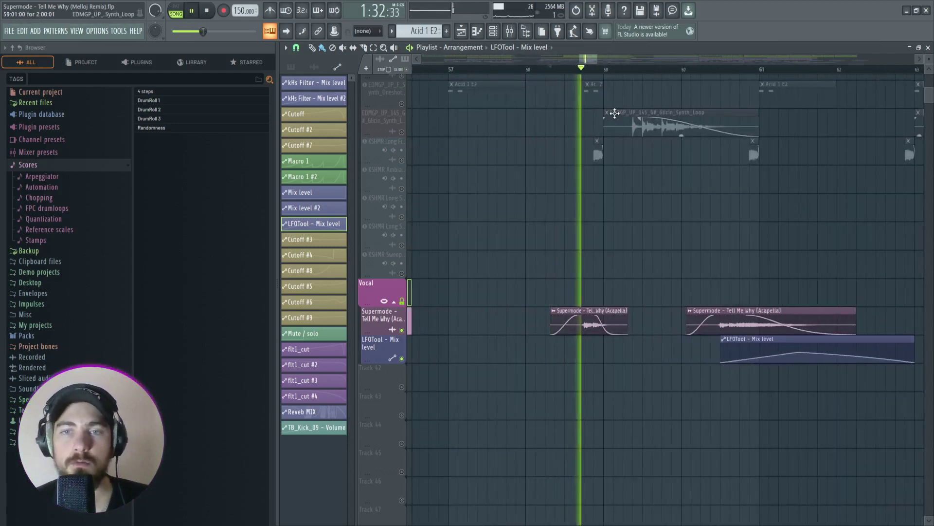
scroll(579, 151, "down", 7)
scroll(709, 188, "up", 2)
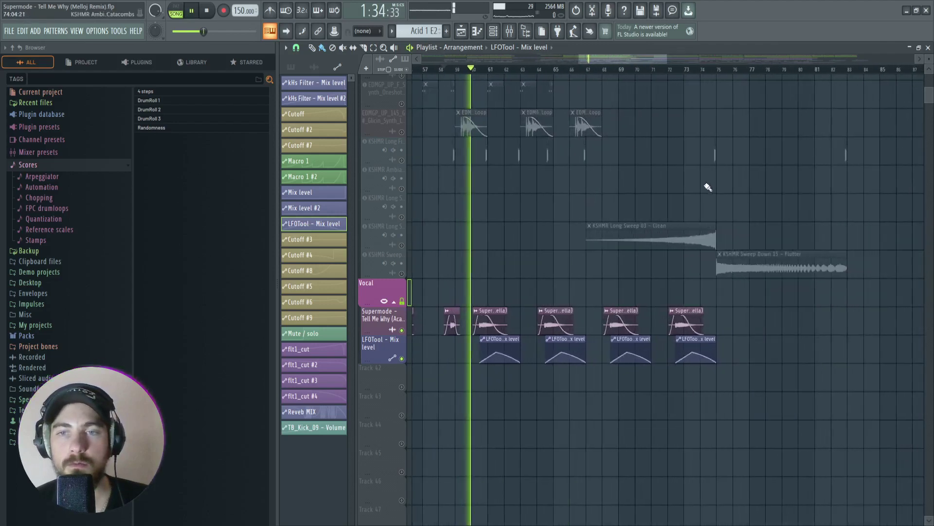
scroll(560, 193, "down", 3)
scroll(559, 191, "up", 2)
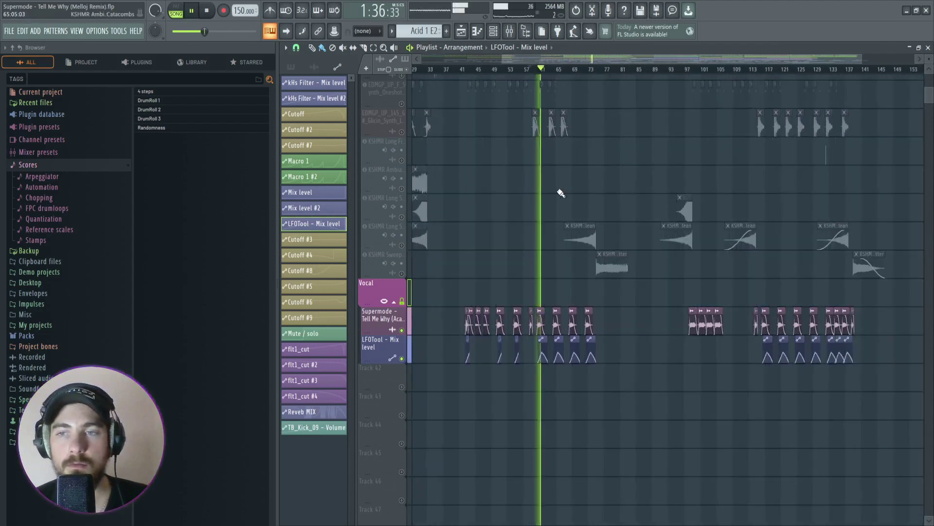
Stop playback, place the playhead just before bar 99 and examine the second-half vocal clips.
scroll(789, 207, "right", 4)
key("space")
left_click(582, 71)
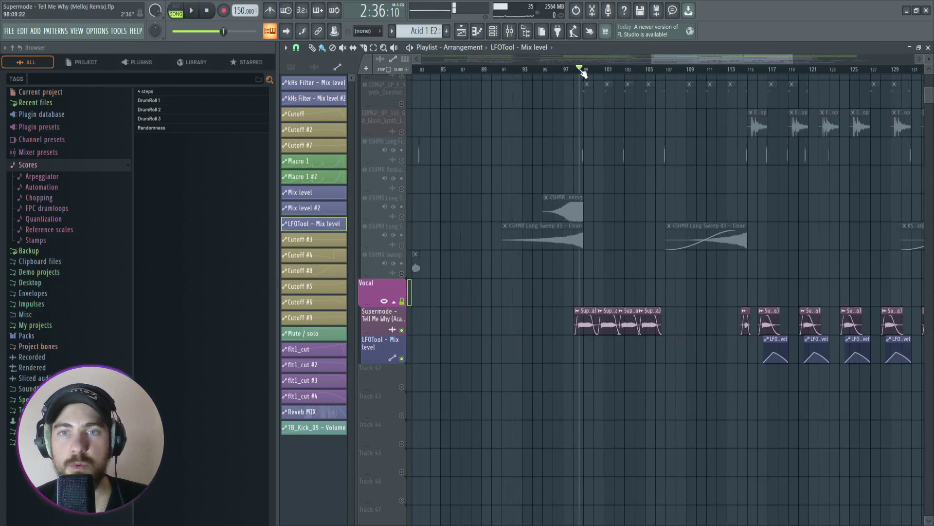
scroll(667, 151, "up", 1)
scroll(546, 292, "down", 4)
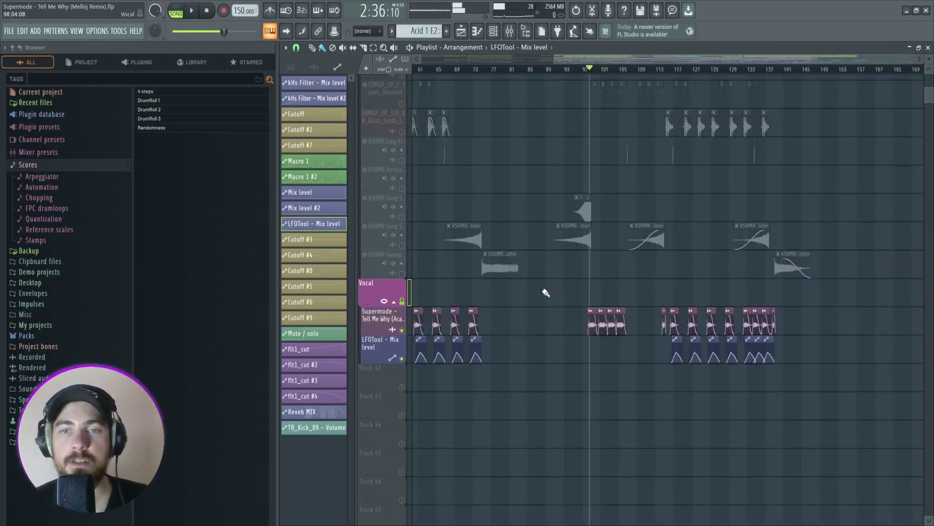
Select the first vocal section with its LFOTool automation, followed by the four overlapping acapella clips around bars 98 to 106.
left_click_drag(648, 307, 536, 372)
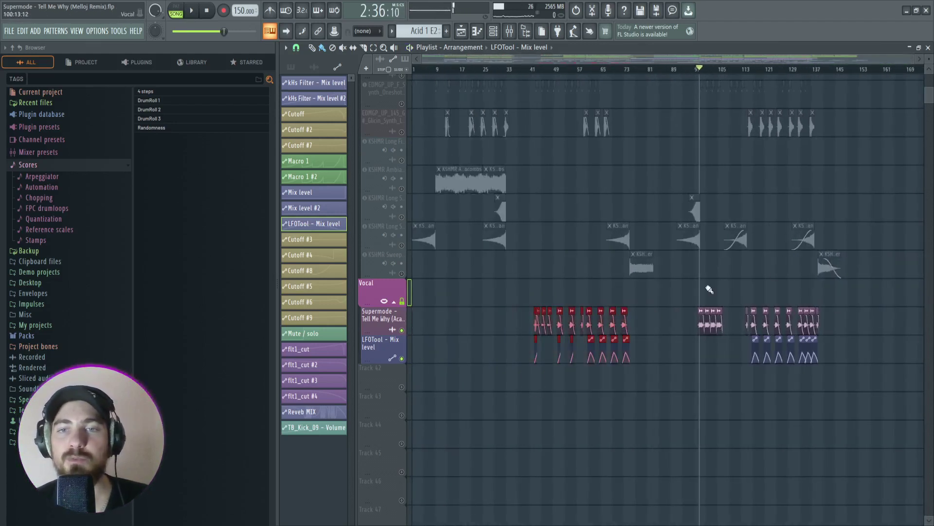
scroll(611, 246, "up", 2)
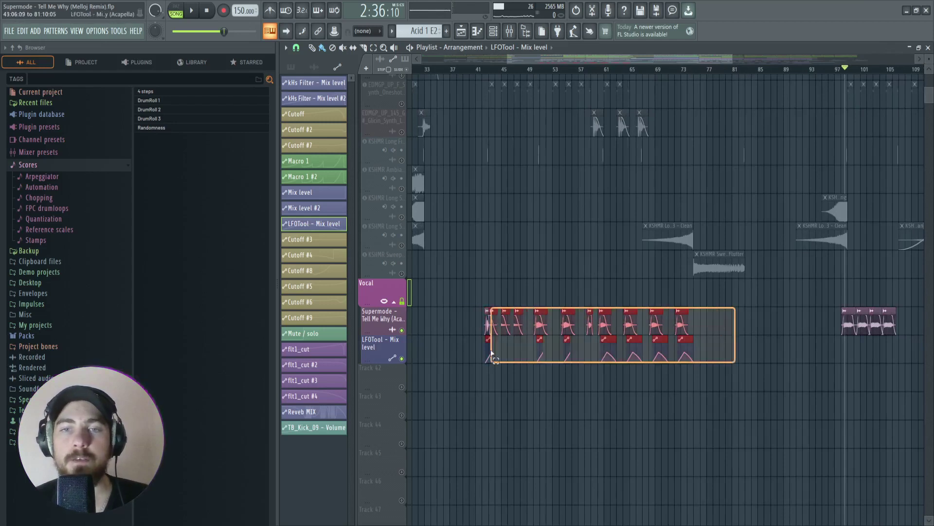
scroll(683, 305, "right", 5)
scroll(635, 265, "up", 2)
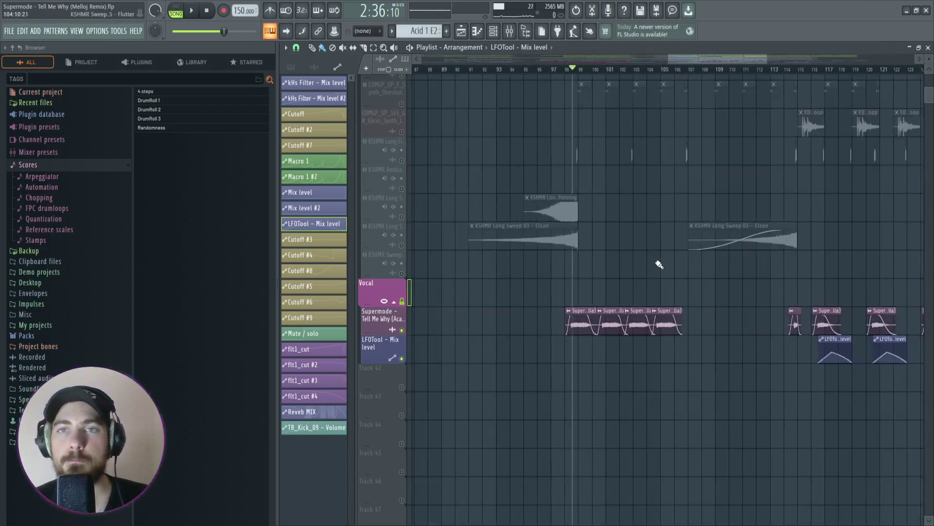
scroll(632, 265, "up", 3)
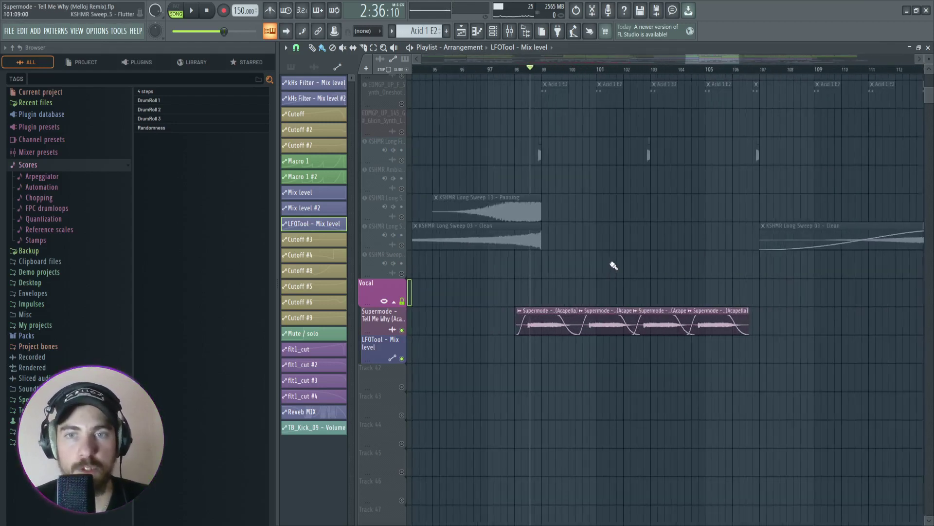
left_click_drag(815, 287, 526, 352)
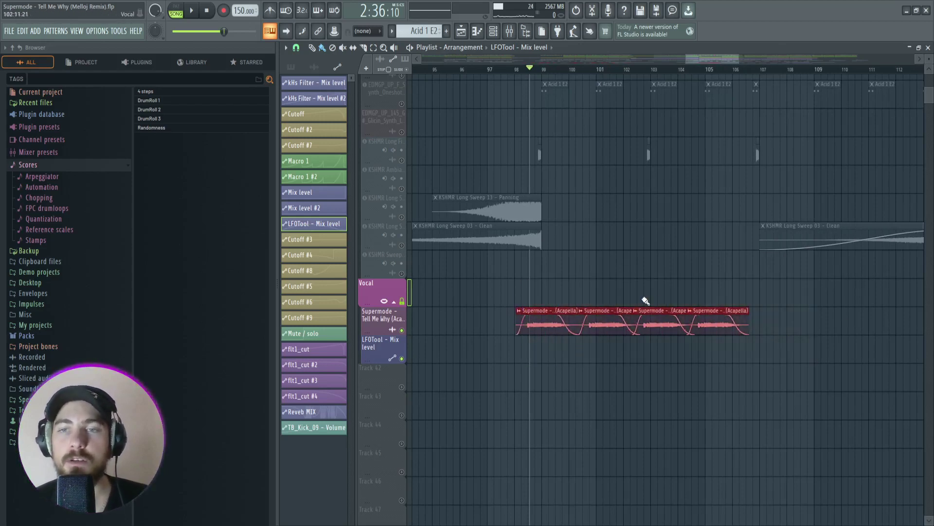
Select the final section's acapella clips and LFOTool automation, from about bar 114 to bar 139.
scroll(646, 301, "down", 5)
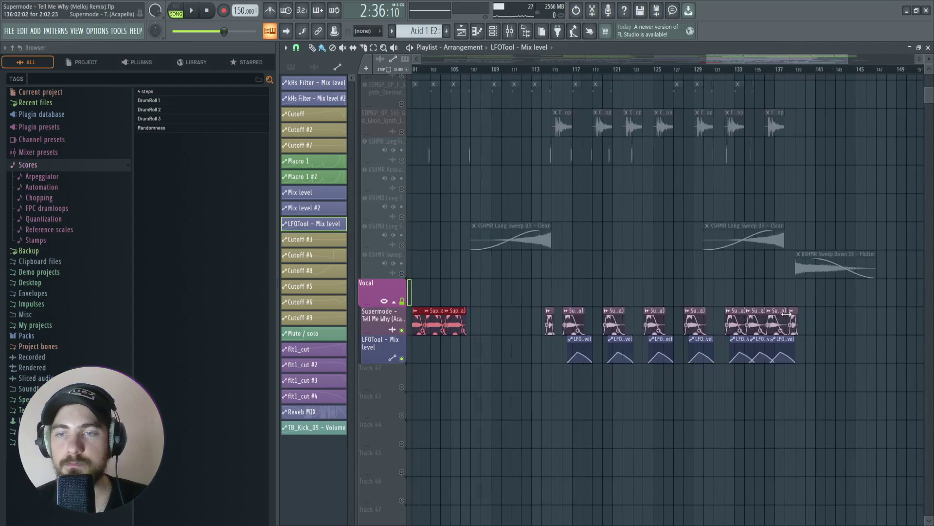
left_click_drag(828, 308, 540, 392)
scroll(569, 384, "up", 4)
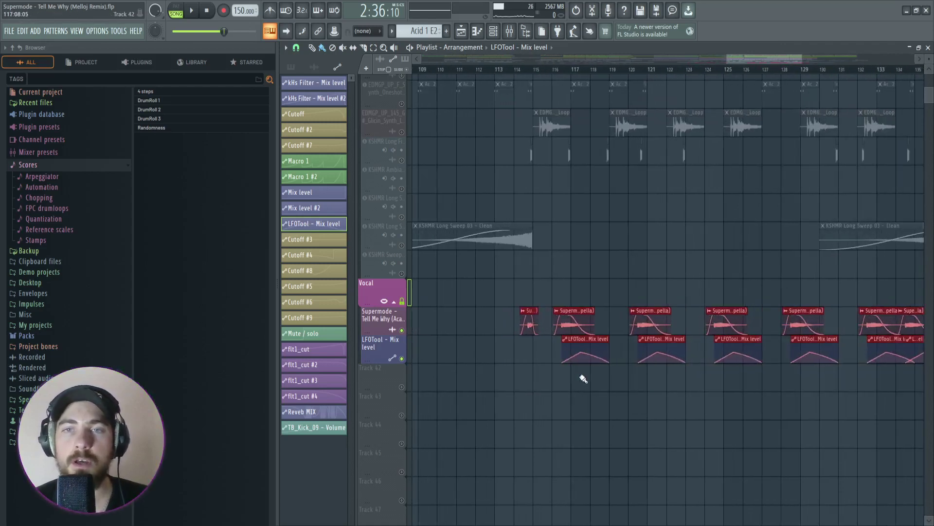
scroll(584, 378, "down", 3)
scroll(581, 378, "up", 2)
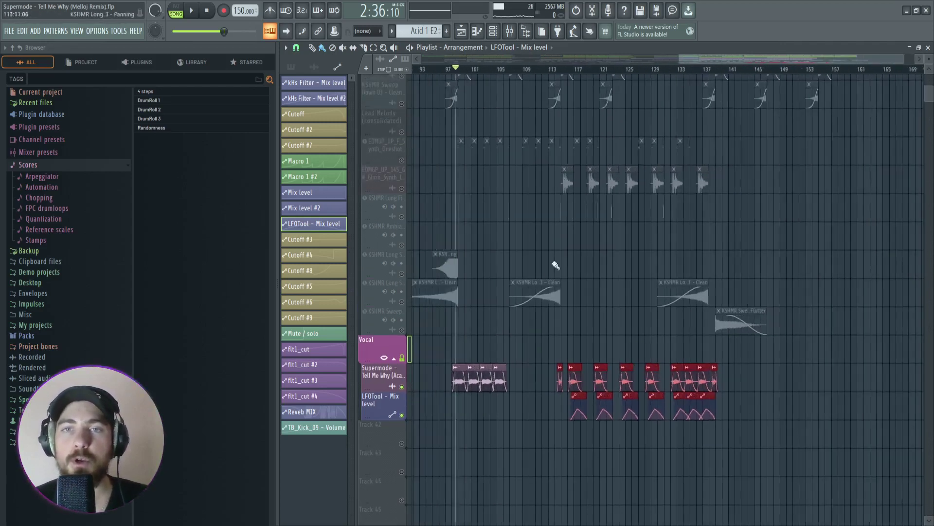
Examine how the final vocal section lines up with the SFX clips above it.
scroll(649, 301, "up", 3)
scroll(846, 359, "up", 3)
scroll(681, 333, "up", 3)
scroll(681, 333, "down", 4)
scroll(701, 367, "down", 5)
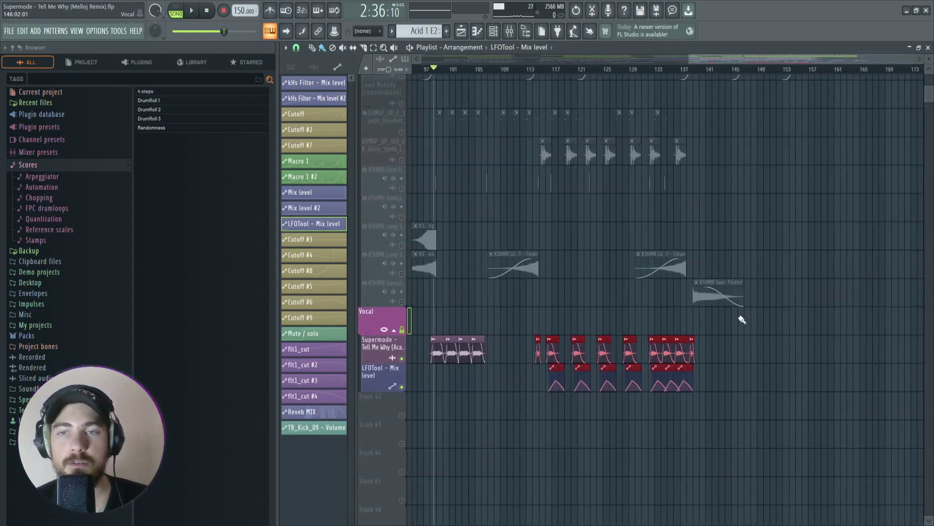
scroll(741, 320, "up", 5)
scroll(709, 343, "down", 5)
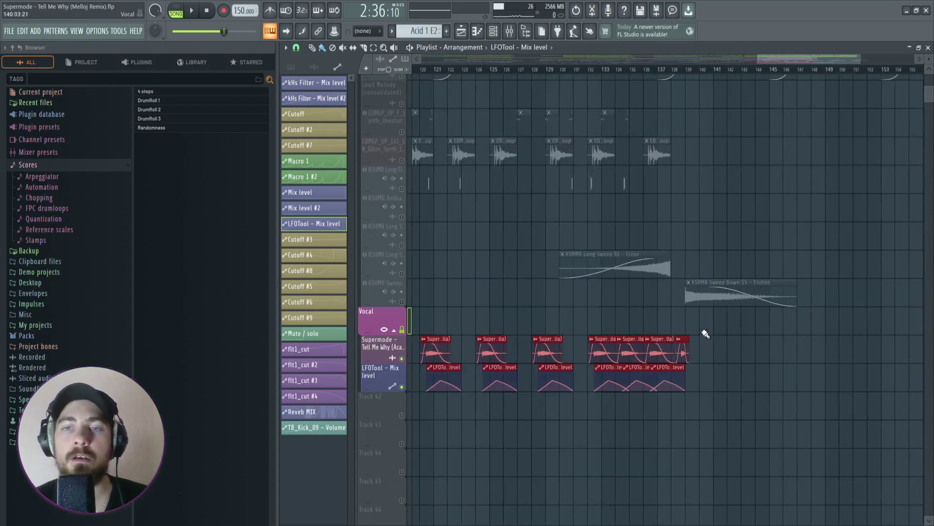
Turn all the muted playlist tracks back on.
scroll(468, 319, "up", 4)
left_click(404, 471)
scroll(414, 397, "up", 5)
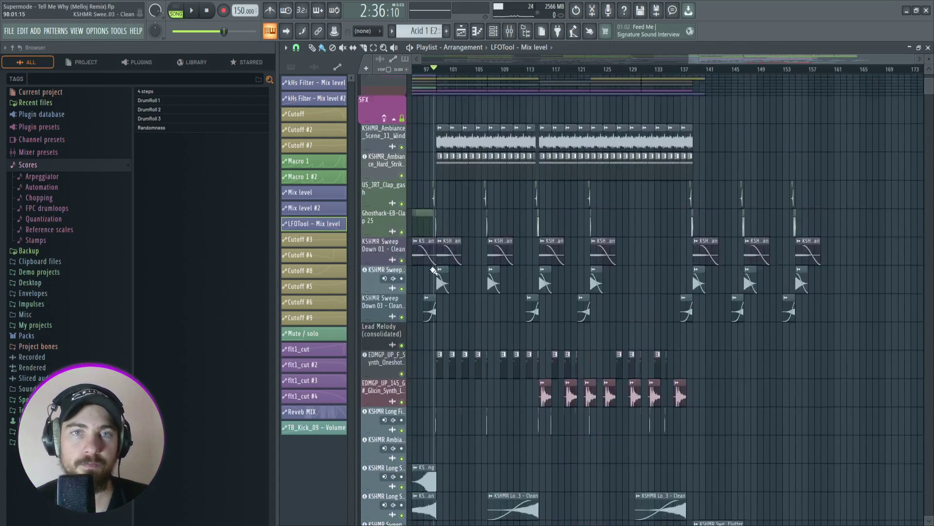
Collapse the SFX and Vocal track groups and expand the Melodic mix group.
left_click(398, 246)
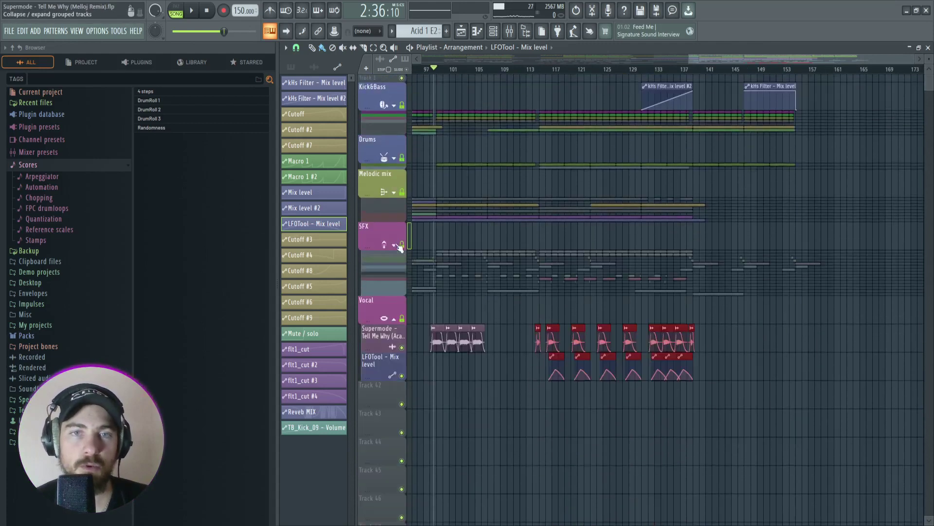
left_click(395, 319)
left_click(394, 192)
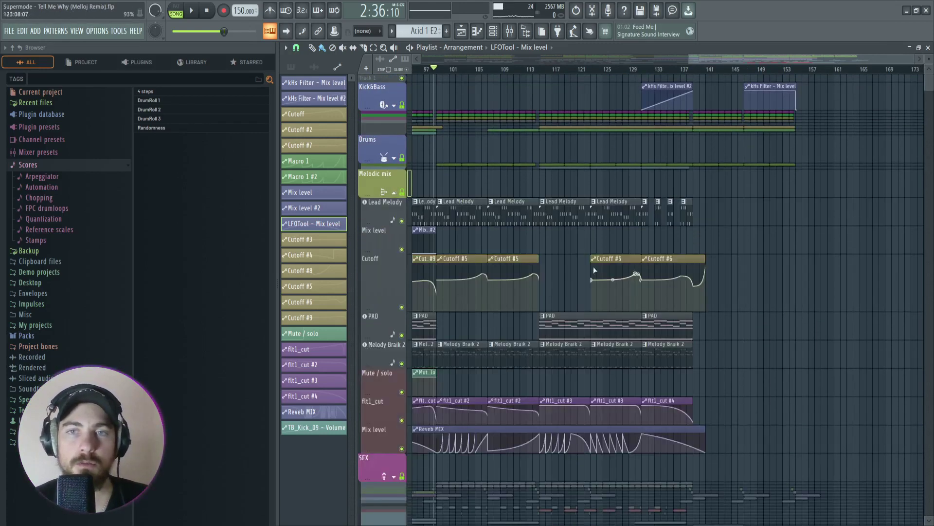
Review the Melodic mix clips and their automation across the whole arrangement.
scroll(579, 263, "down", 3)
scroll(578, 263, "down", 4)
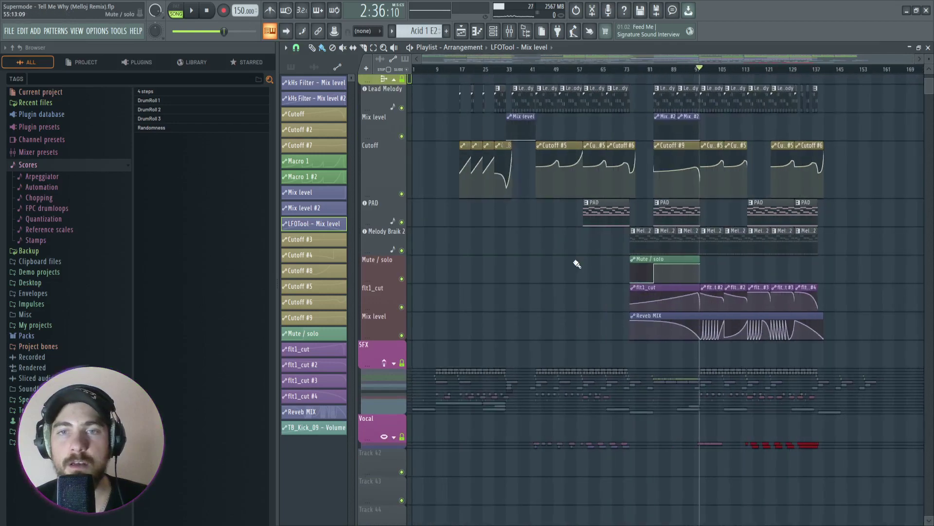
scroll(577, 268, "down", 1)
scroll(603, 112, "up", 5)
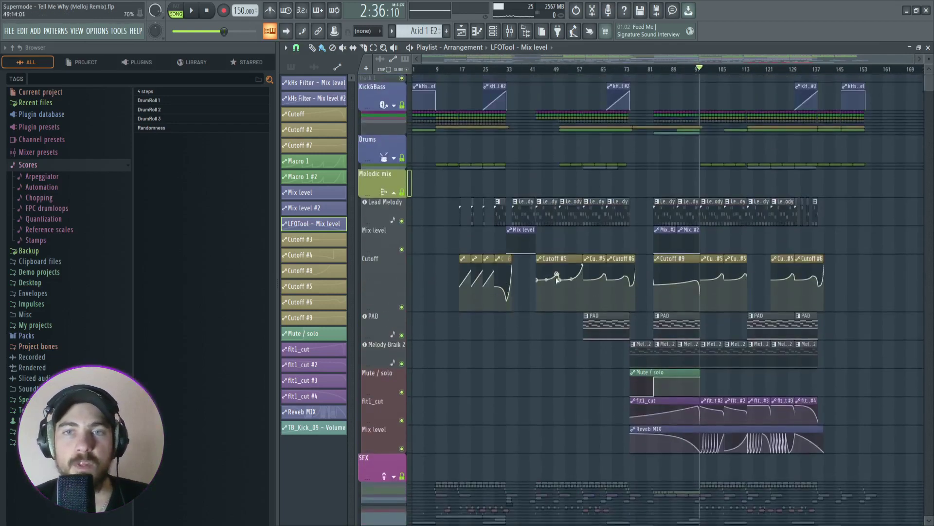
scroll(602, 111, "up", 3)
Briefly play the full mix from bar 43 and examine the surrounding melodic clips and Cutoff automation.
left_click(492, 70)
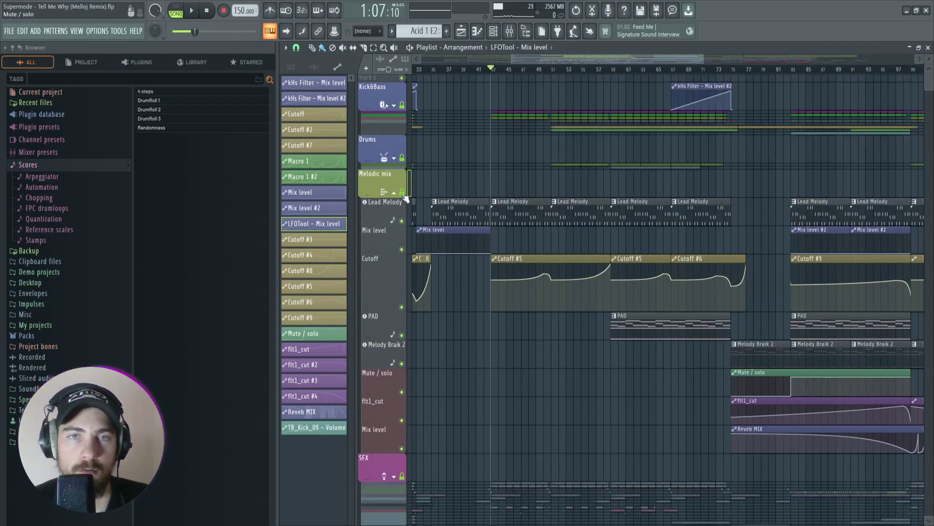
key("space")
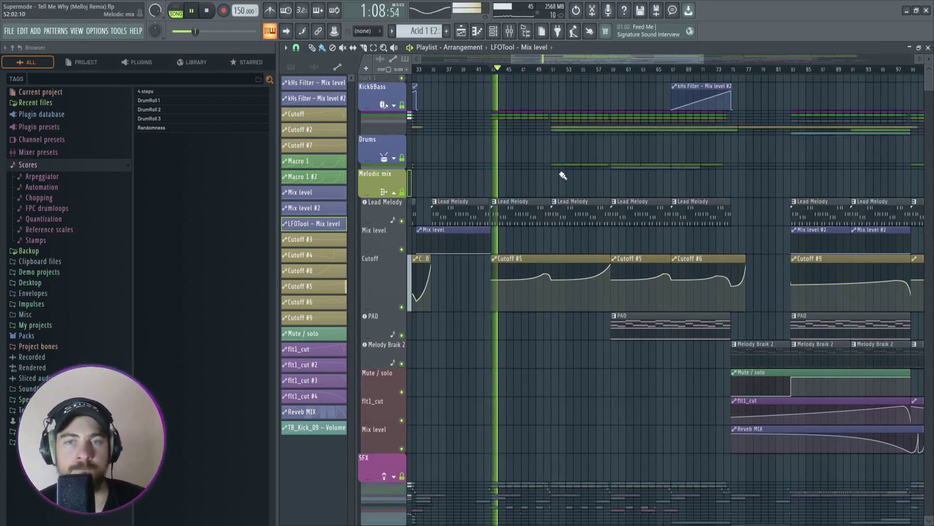
key("space")
scroll(574, 59, "up", 3)
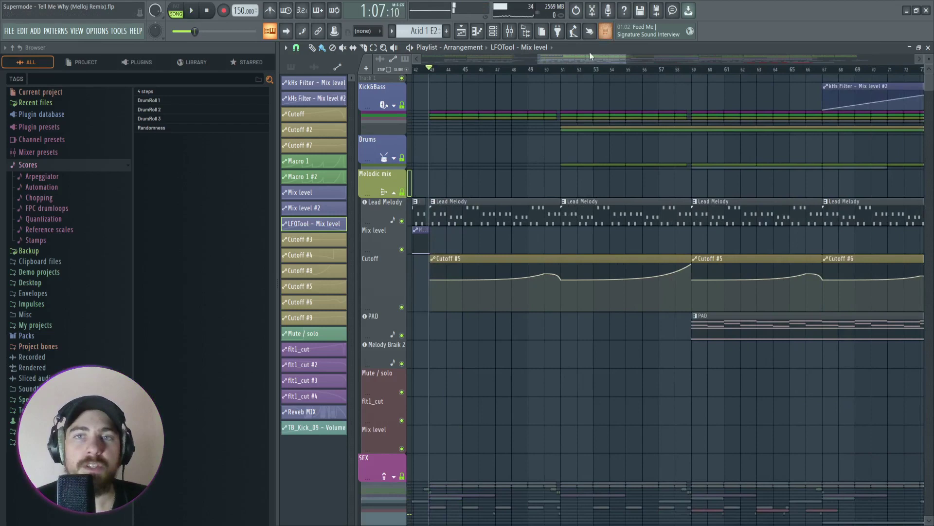
scroll(570, 60, "up", 2)
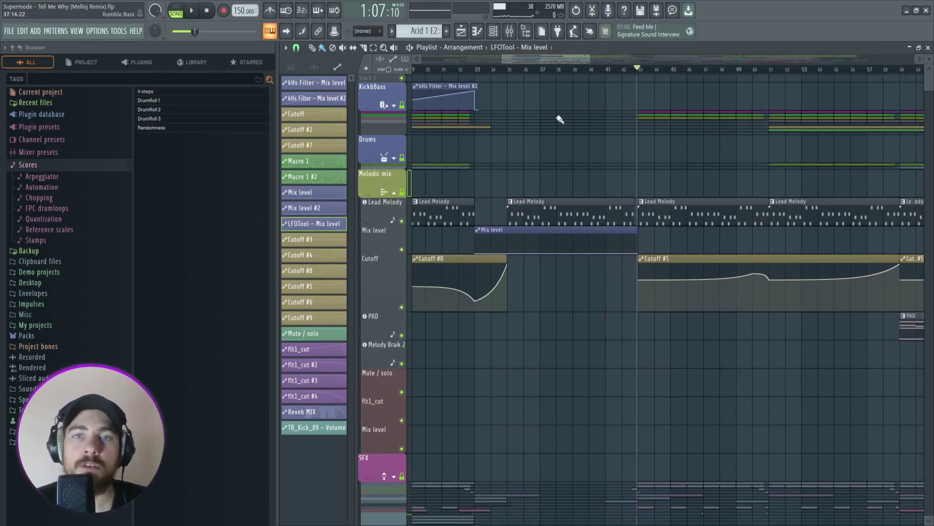
Place the playhead near bar 59 and review the Melodic mix clips and automation through bar 133.
scroll(559, 62, "down", 4)
left_click(544, 74)
scroll(532, 151, "down", 6)
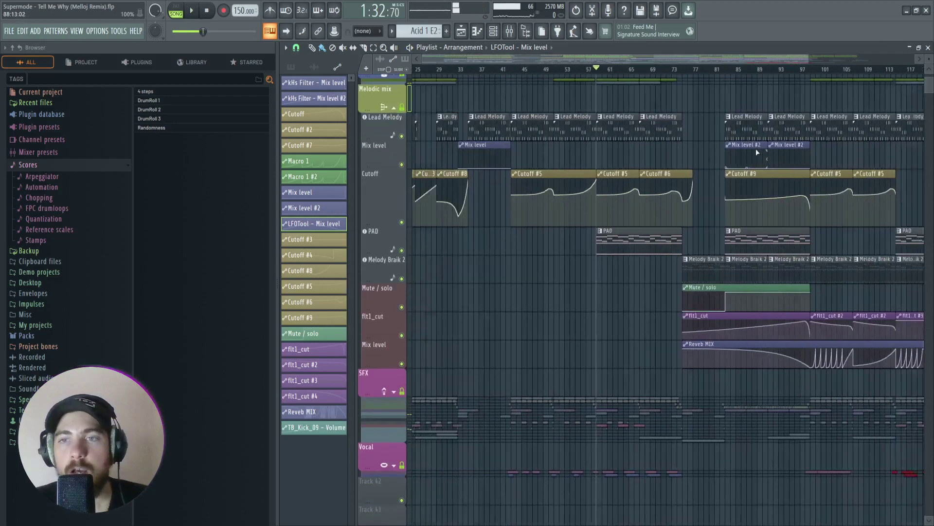
scroll(850, 150, "up", 4)
scroll(720, 57, "down", 3)
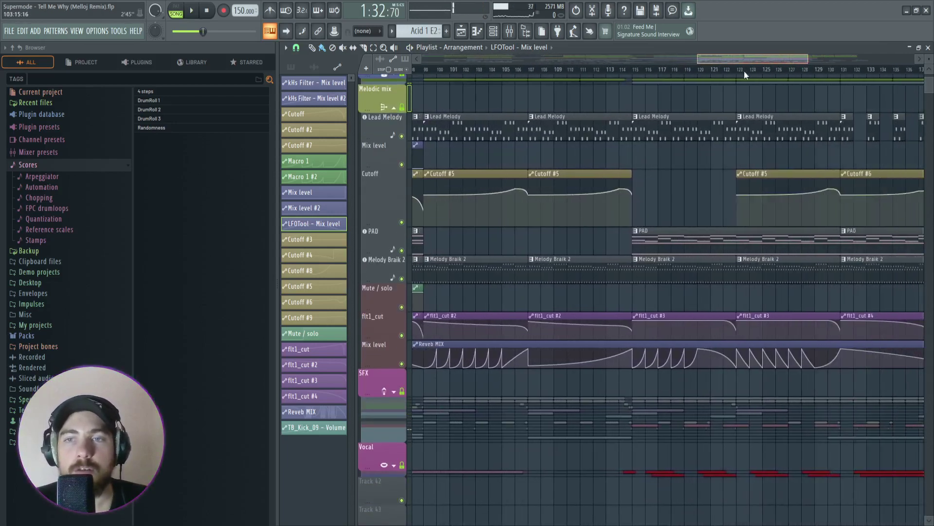
scroll(744, 71, "down", 4)
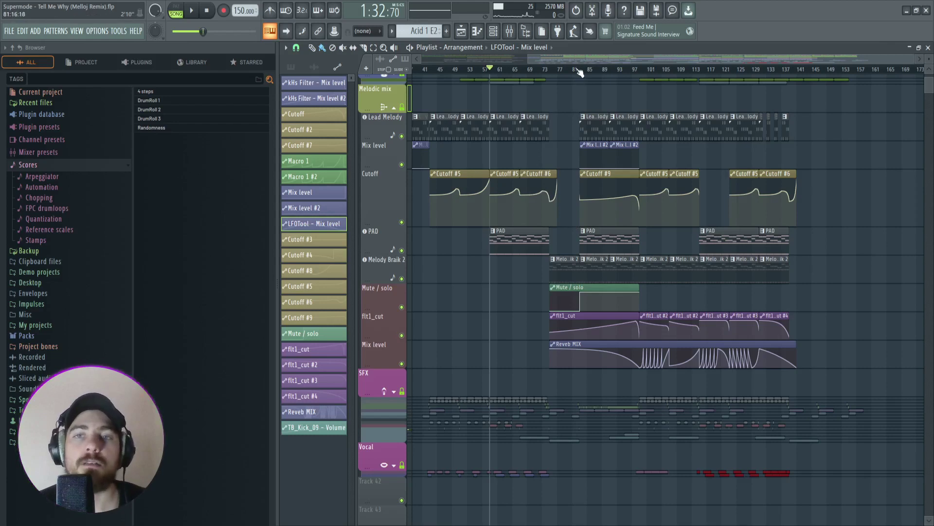
Place the playhead at bar 75 and select the first two Melody Braik 2 clips.
scroll(582, 72, "up", 5)
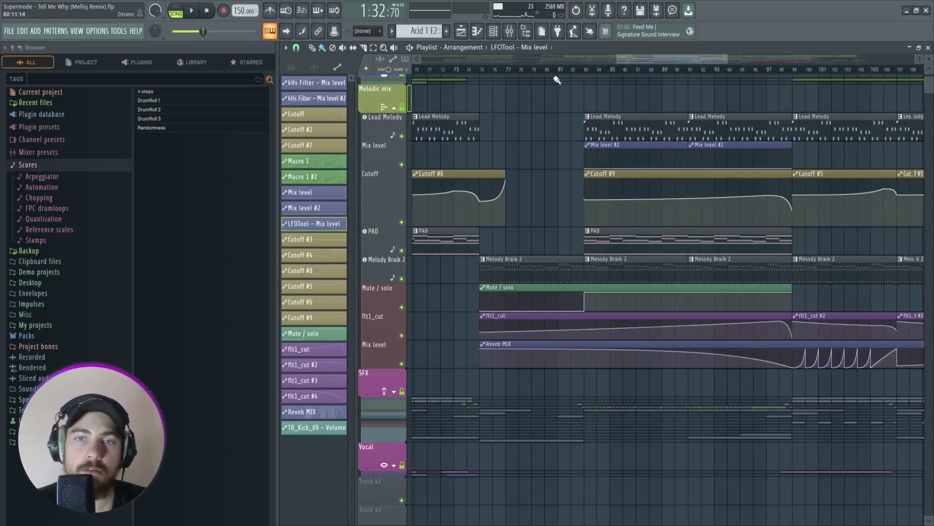
left_click(490, 77)
scroll(521, 242, "up", 3)
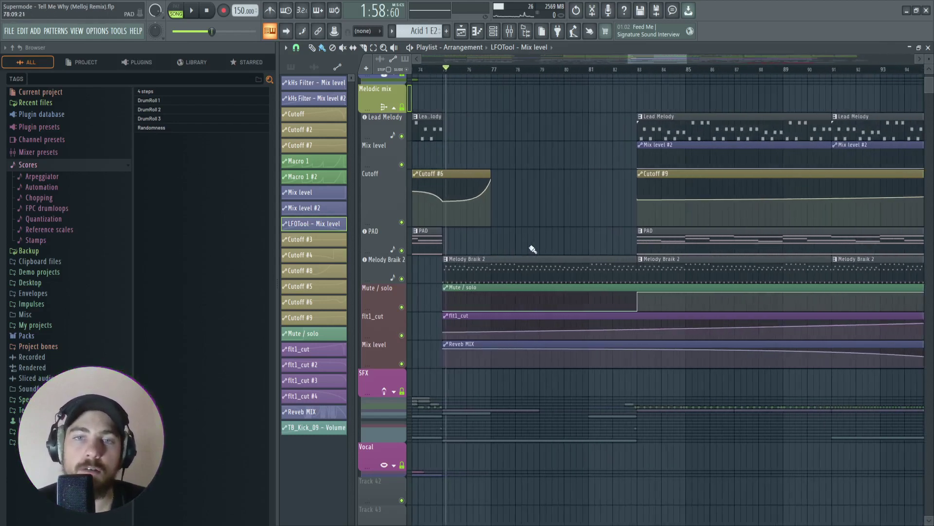
left_click(508, 269)
scroll(508, 268, "right", 5)
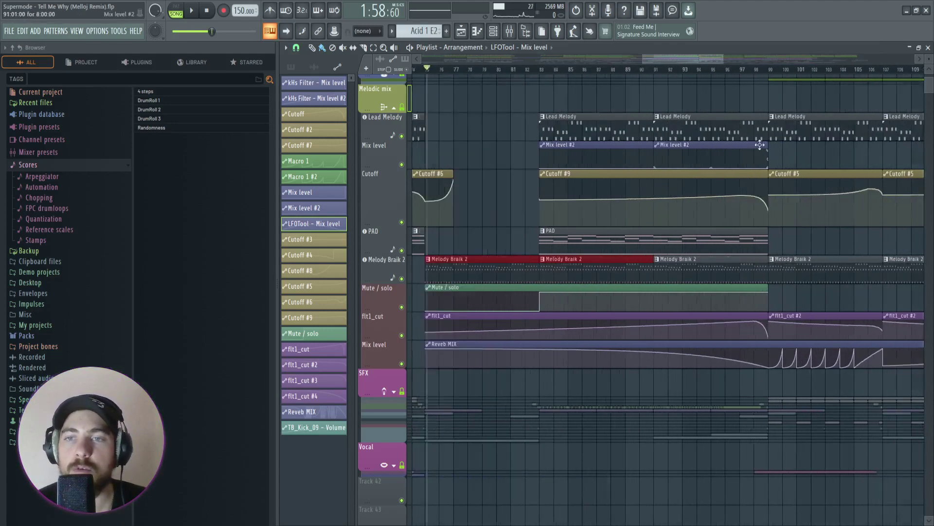
Briefly play the full mix from bar 59, where the first PAD clip starts.
scroll(688, 88, "down", 6)
left_click(467, 71)
scroll(632, 66, "up", 8)
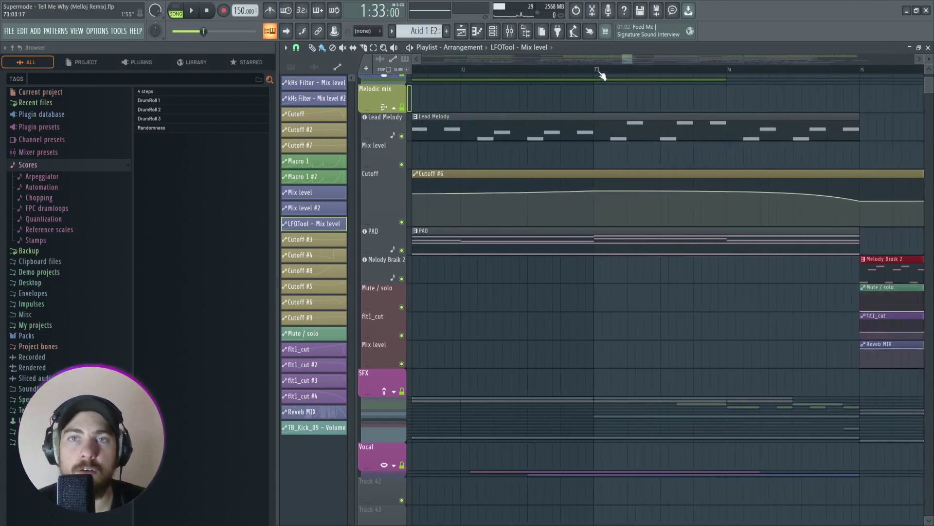
scroll(602, 74, "down", 5)
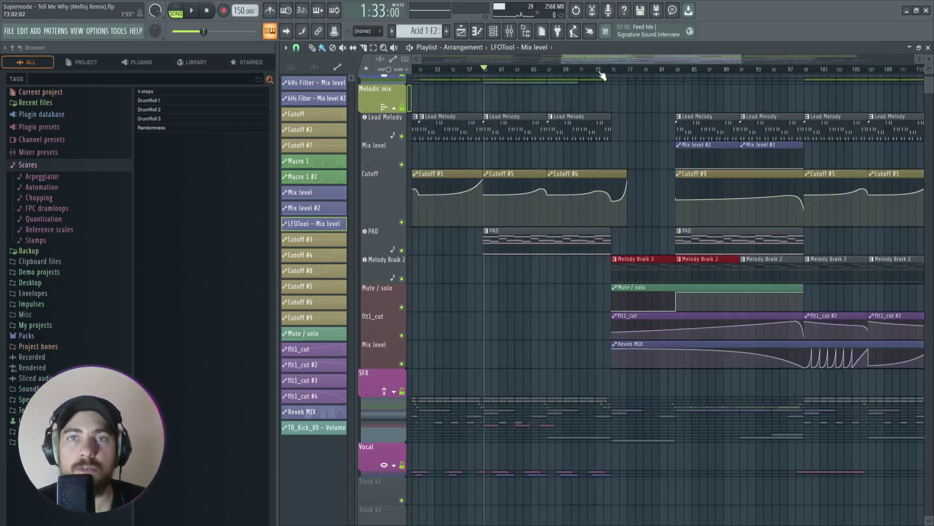
scroll(602, 74, "down", 2)
key("space")
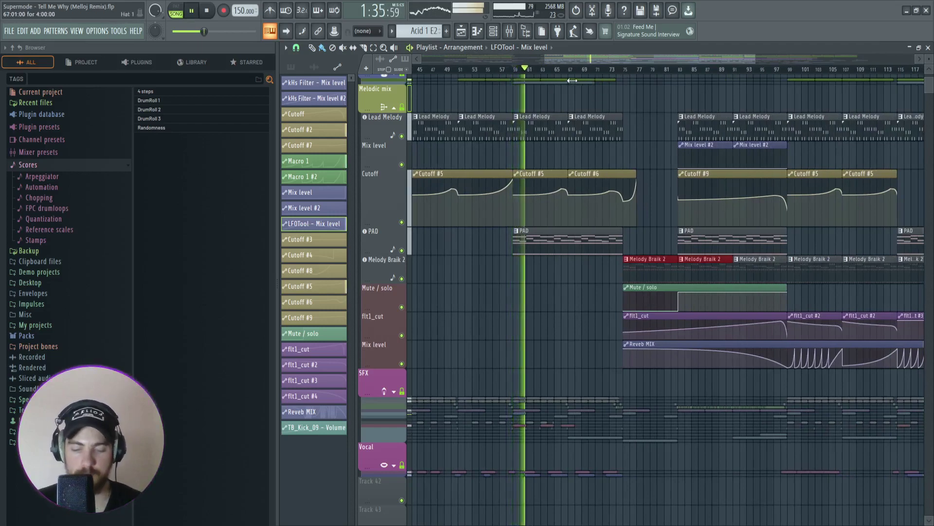
key("space")
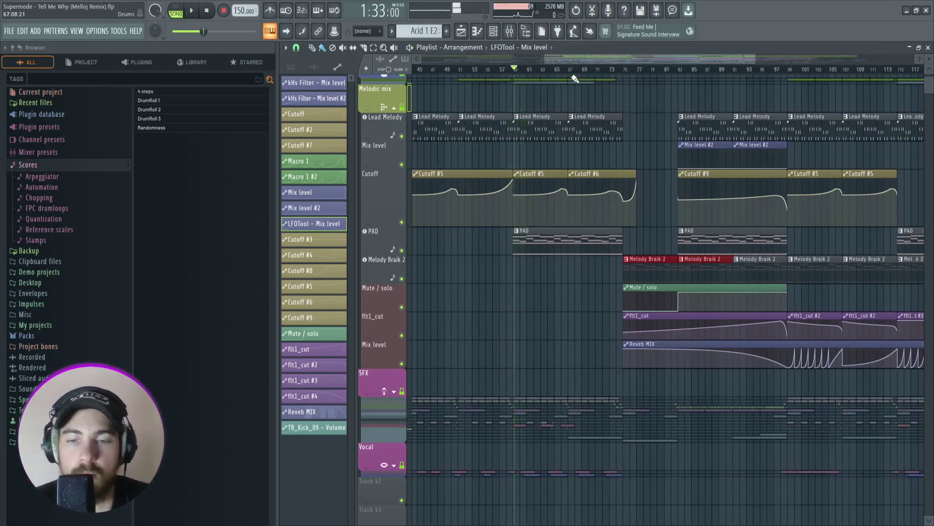
Close and reopen the playlist, and examine the melodic clips and automation from the break onward.
key("F5")
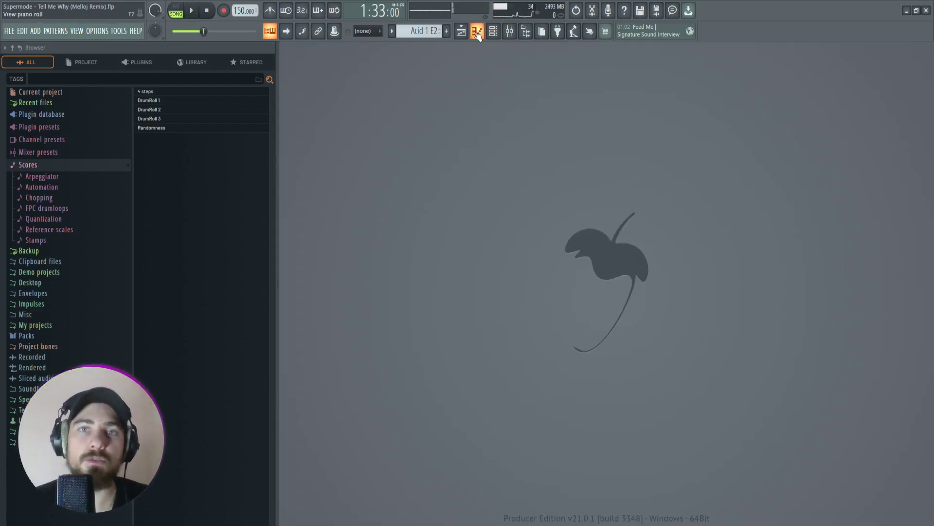
left_click(461, 31)
scroll(652, 107, "right", 6)
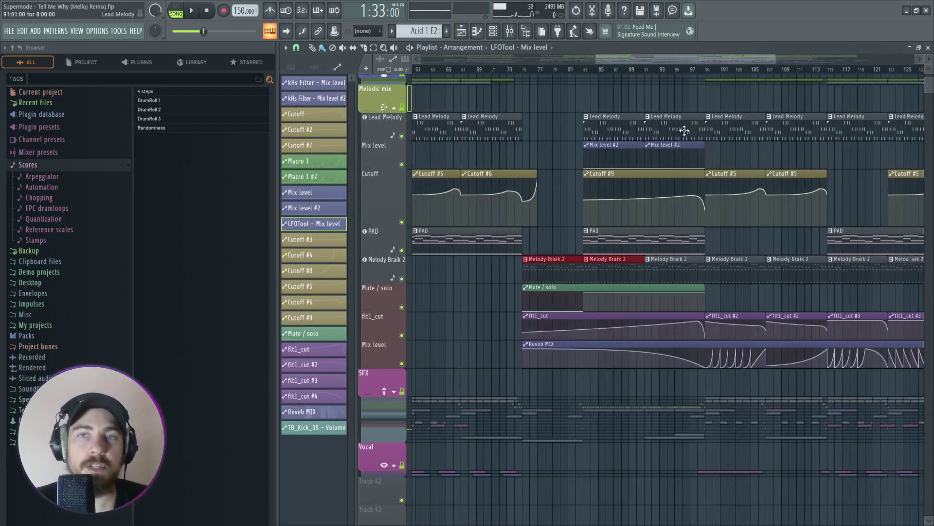
scroll(628, 68, "left", 3)
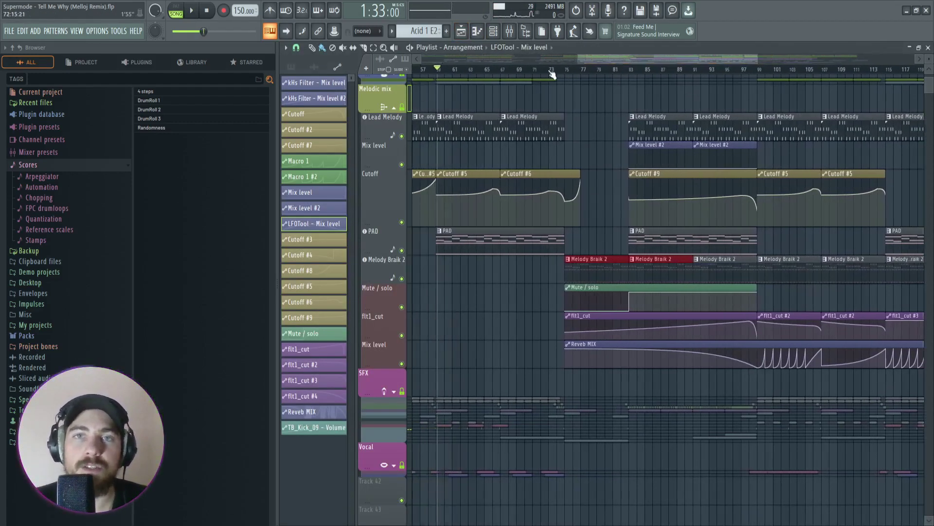
scroll(551, 73, "down", 3)
scroll(633, 73, "up", 4)
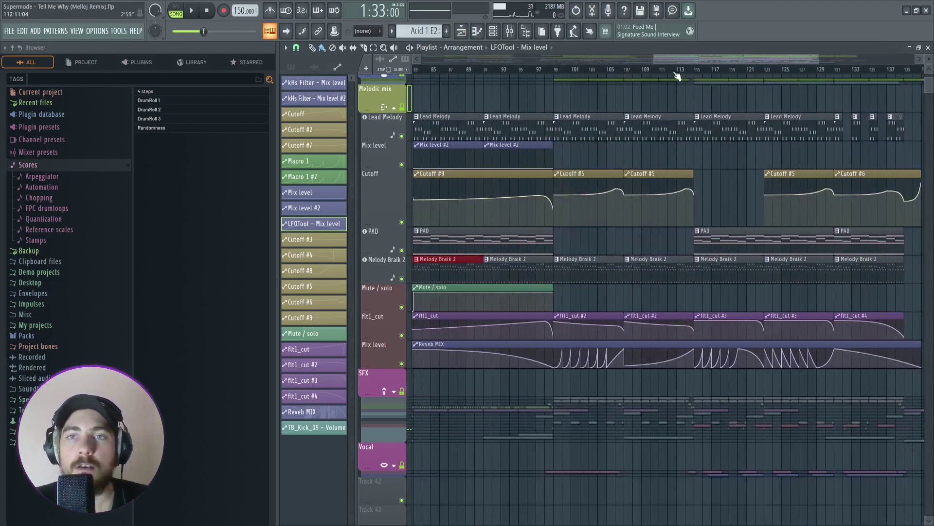
Briefly play the section from bar 99, where the fllt1_cut #2 automation follows the Mute / solo clip.
left_click_drag(660, 60, 677, 75)
scroll(568, 82, "up", 2)
left_click(574, 70)
key("space")
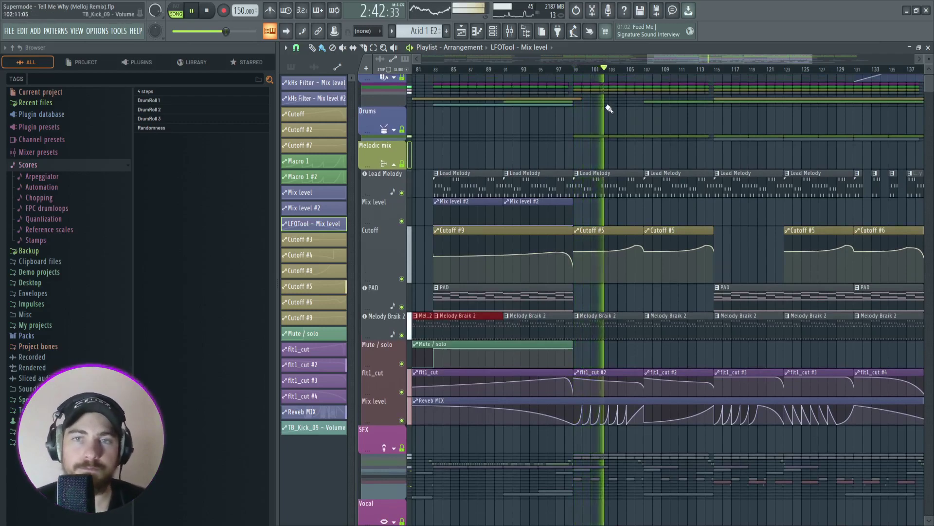
key("space")
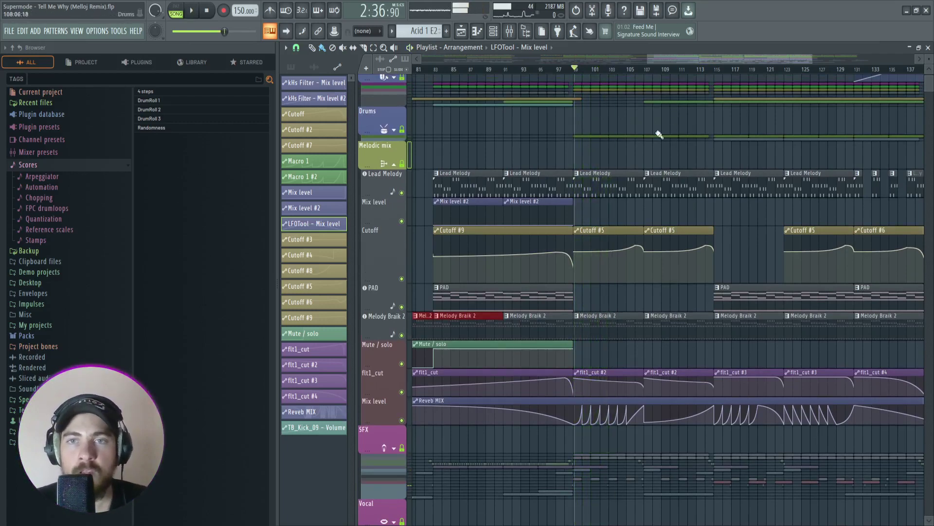
Place the playhead near bar 66 in the full arrangement view and briefly play the mix.
scroll(659, 135, "up", 3)
scroll(647, 209, "down", 5)
left_click(605, 69)
key("space")
key("space")
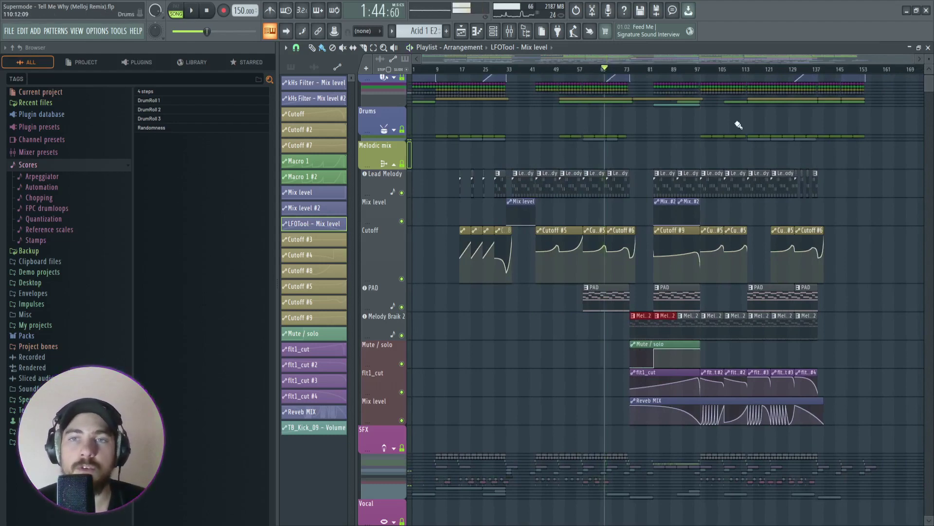
Replay the mix from about bar 99 while examining the Cutoff #5 and Reveb MIX automation.
scroll(726, 131, "up", 4)
left_click(627, 72)
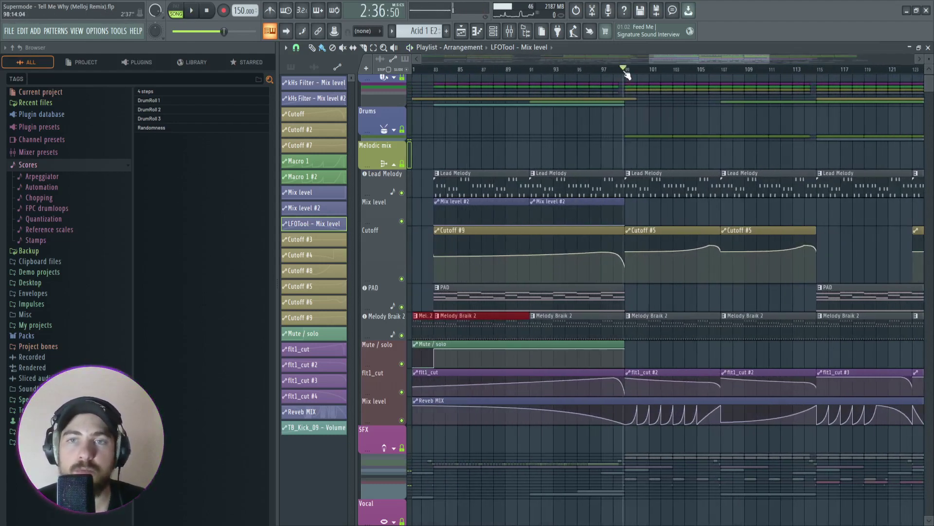
key("space")
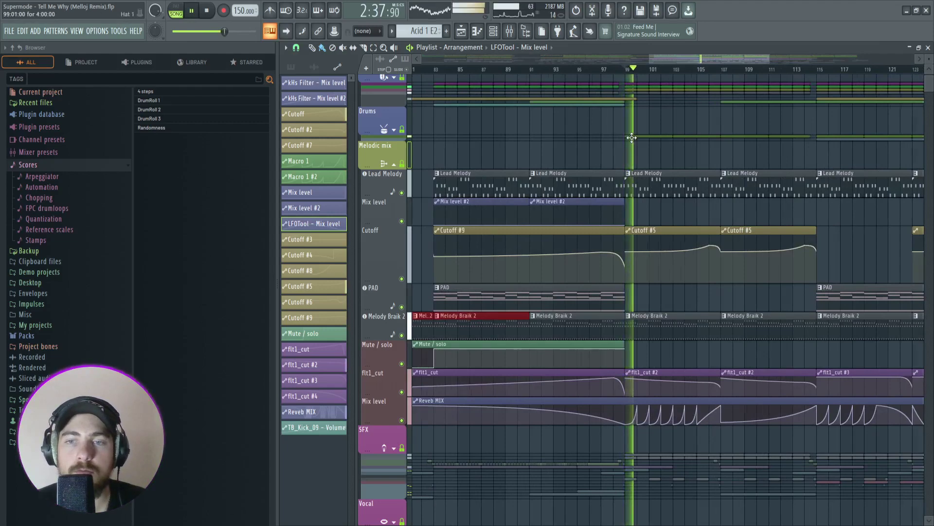
scroll(630, 138, "down", 3)
scroll(709, 151, "up", 4)
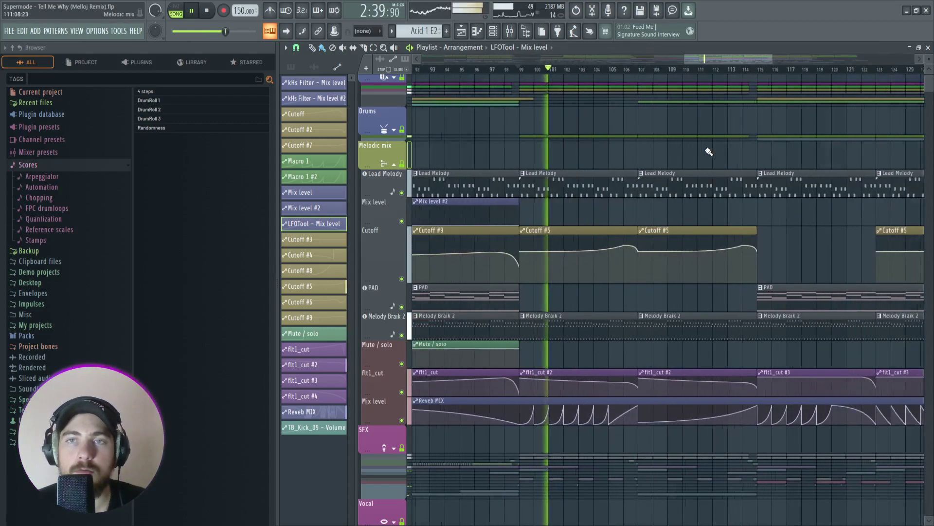
key("space")
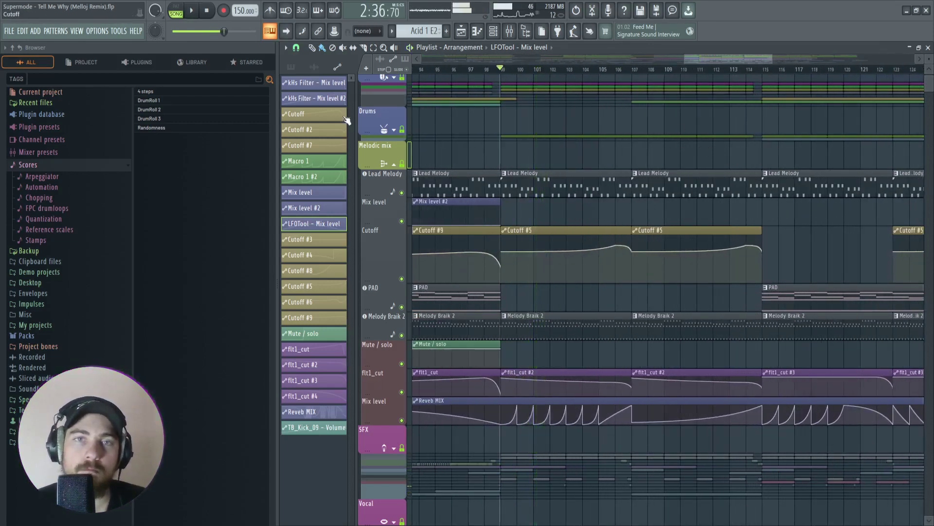
Collapse the Melodic mix track group and show the whole arrangement.
left_click(396, 166)
scroll(488, 182, "up", 1)
scroll(496, 183, "down", 3)
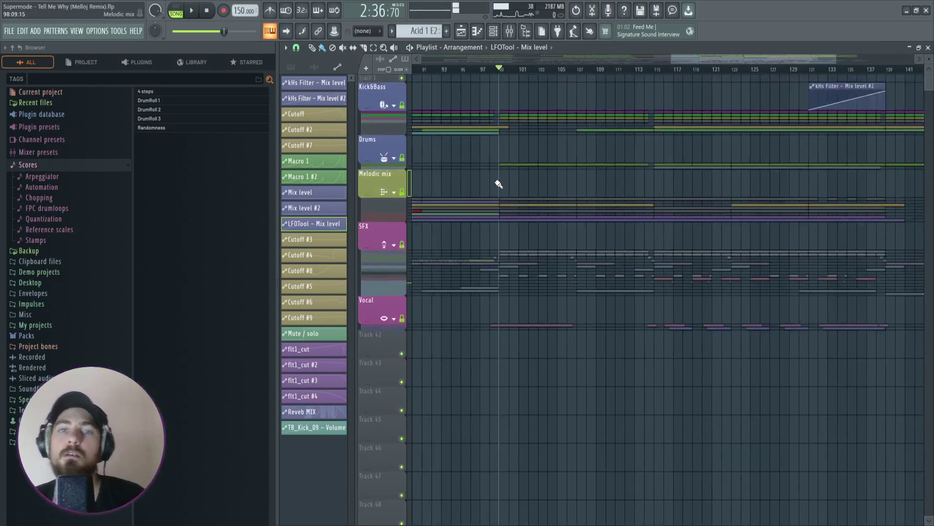
scroll(498, 187, "down", 3)
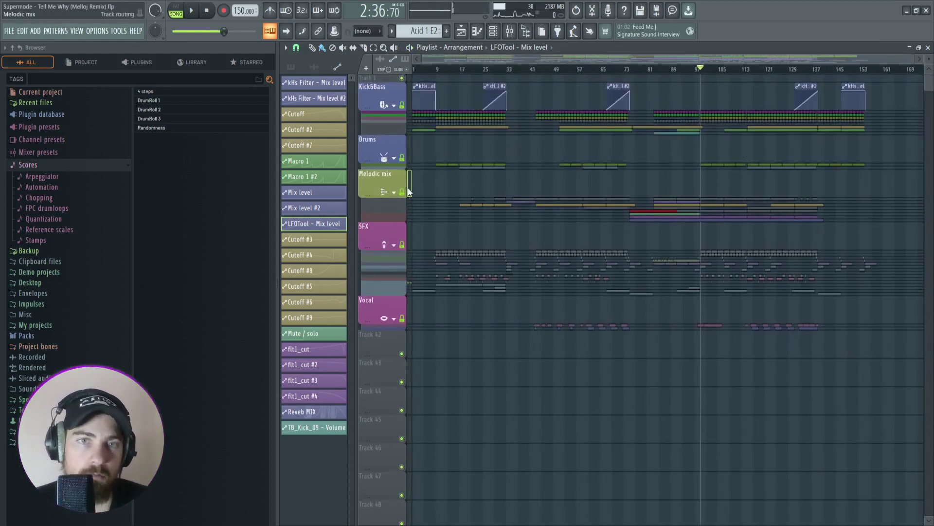
Open the mixer, select the Pre master track and look over all the inserts up to the last sweep track.
left_click(510, 35)
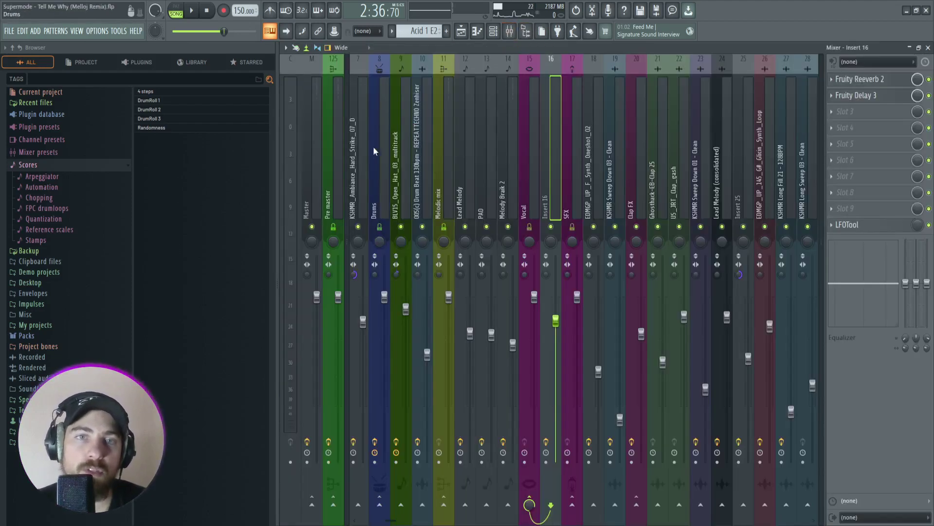
scroll(387, 140, "up", 3)
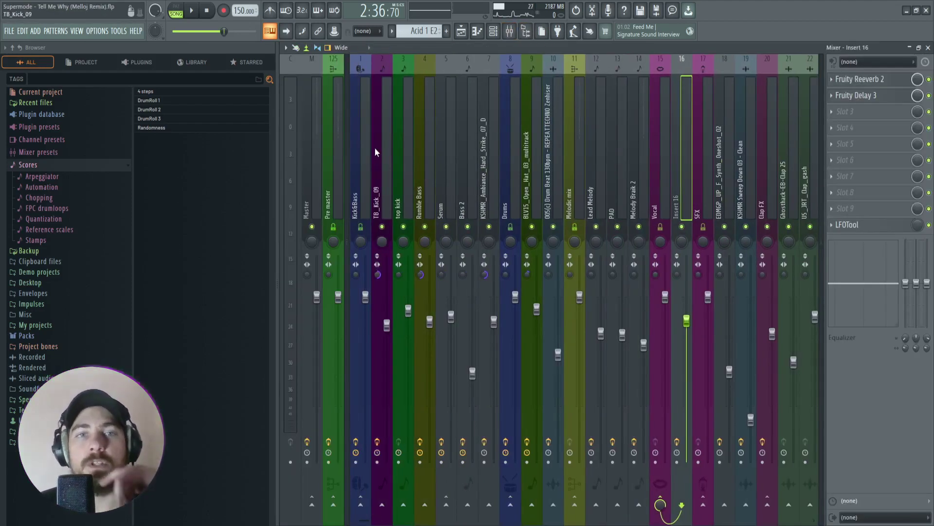
left_click(339, 158)
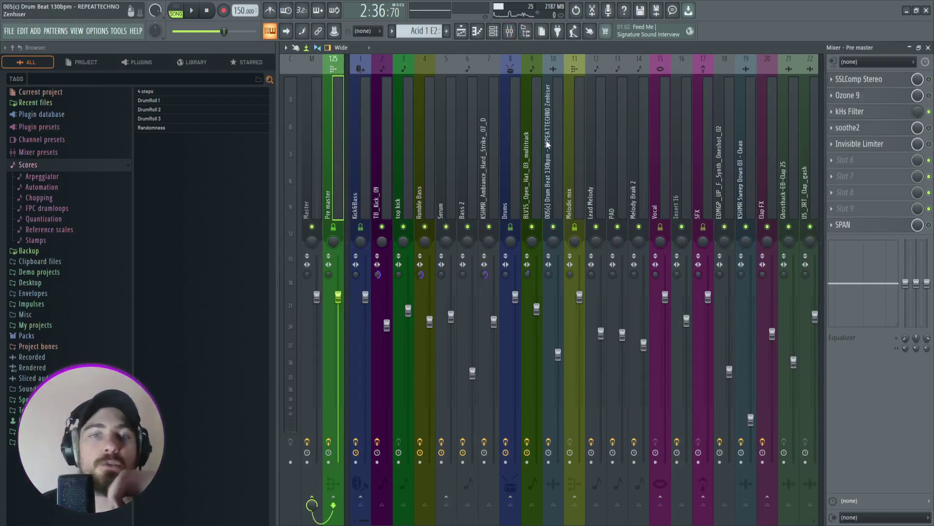
scroll(573, 159, "down", 4)
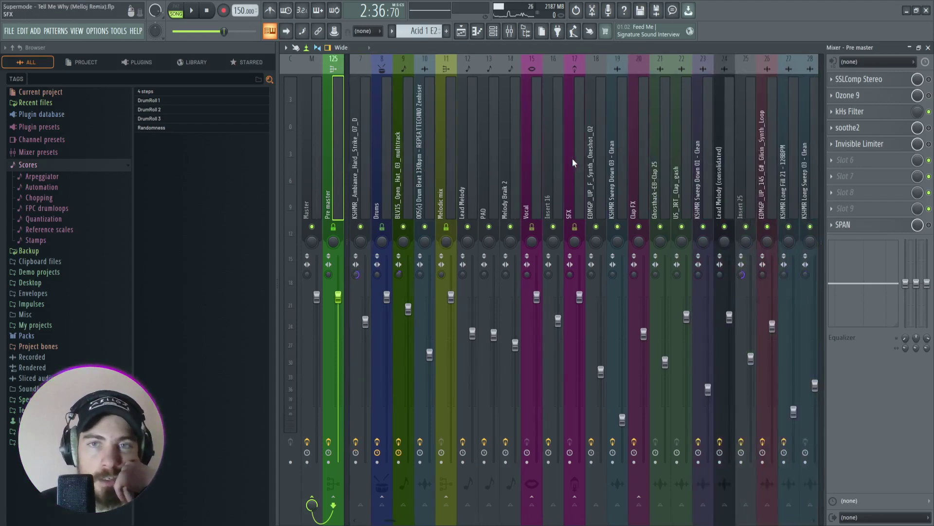
scroll(681, 162, "down", 2)
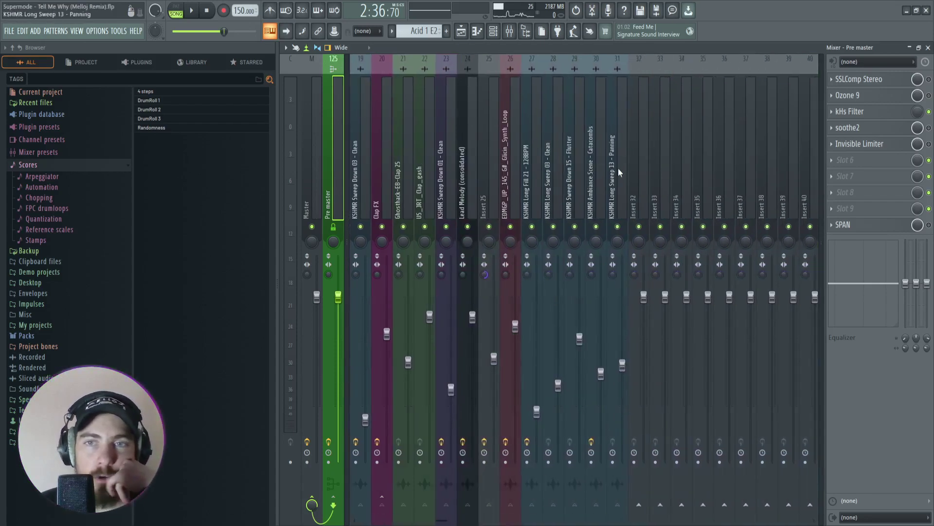
Inspect the effect slots of the KSHMR Long Sweep 13 and KSHMR Ambiance Scene mixer tracks.
left_click(617, 168)
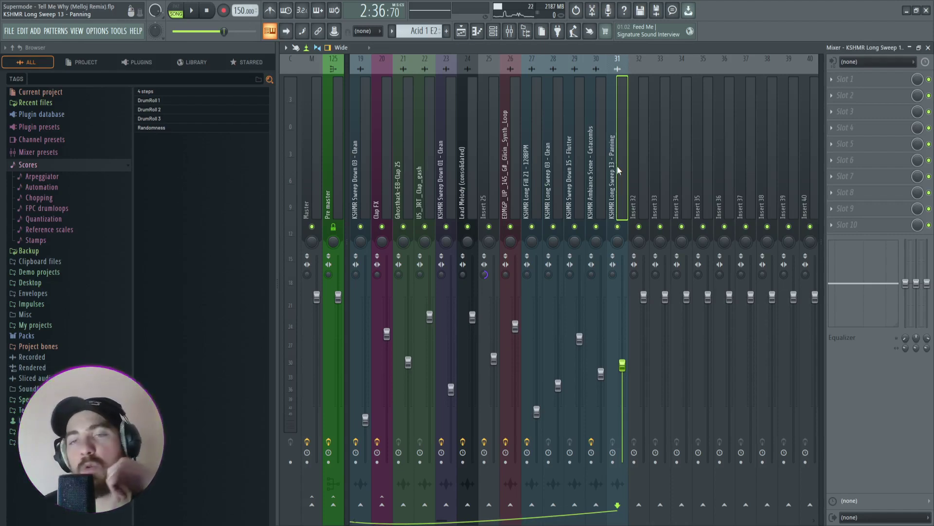
left_click(594, 199)
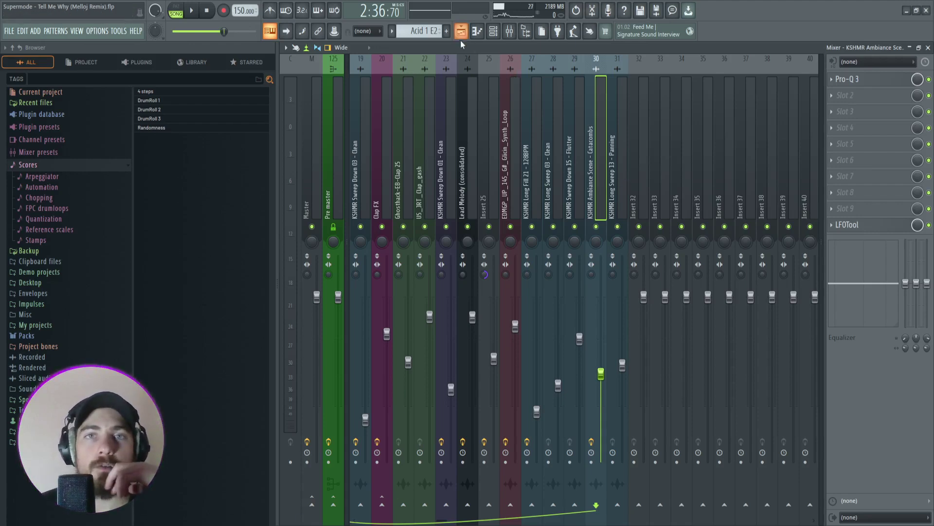
scroll(472, 120, "up", 10)
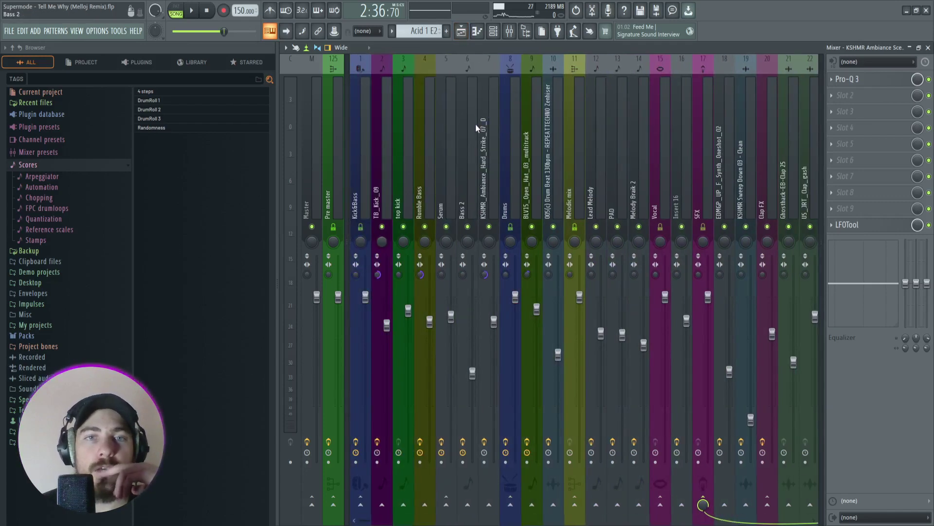
Inspect the effect chains of the Pre master, Rumble Bass, Serum and Bass 2 mixer tracks.
left_click(337, 193)
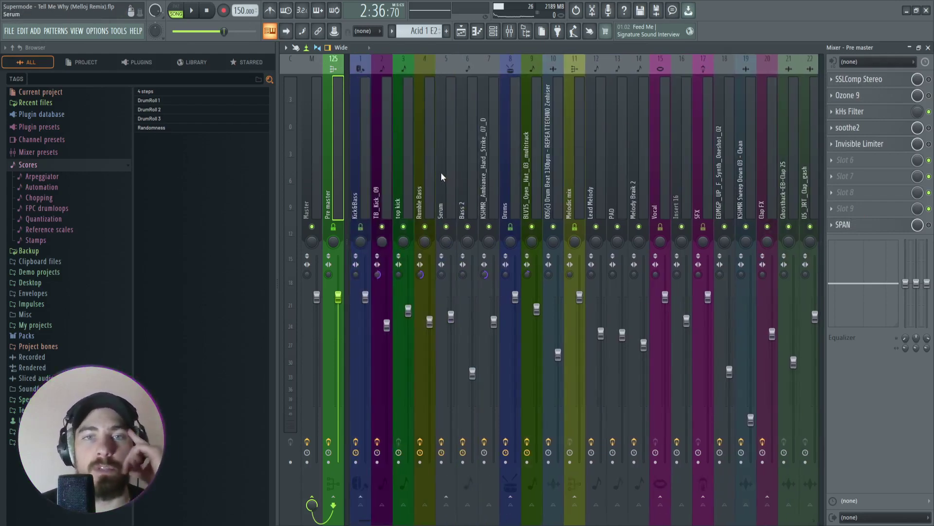
left_click(411, 173)
left_click(433, 171)
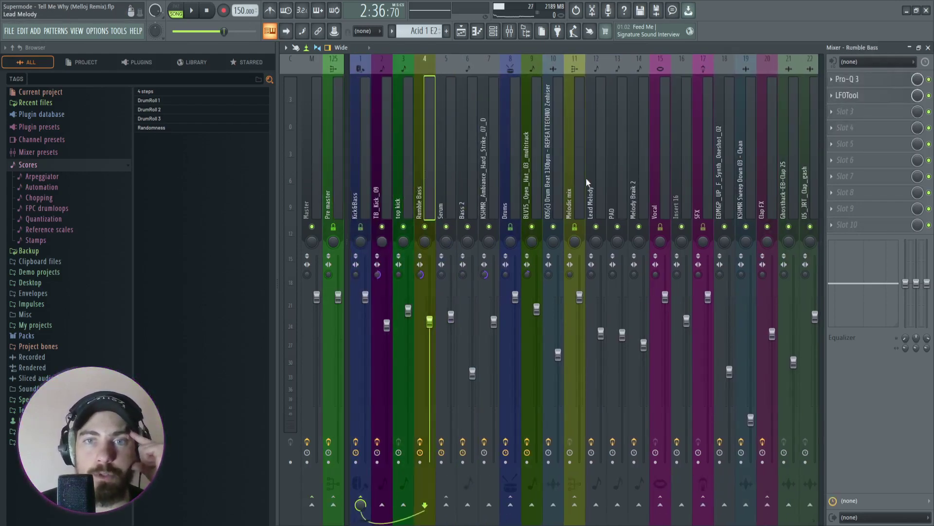
left_click(451, 184)
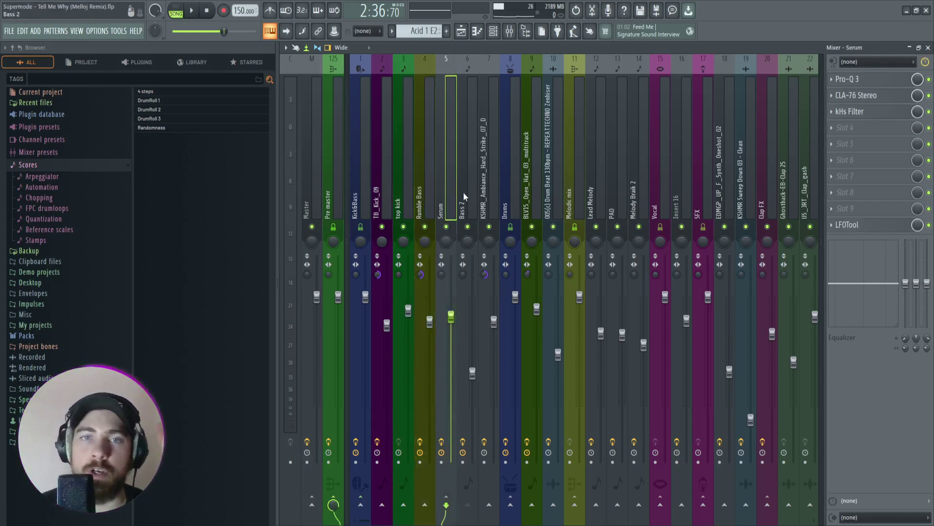
left_click(463, 193)
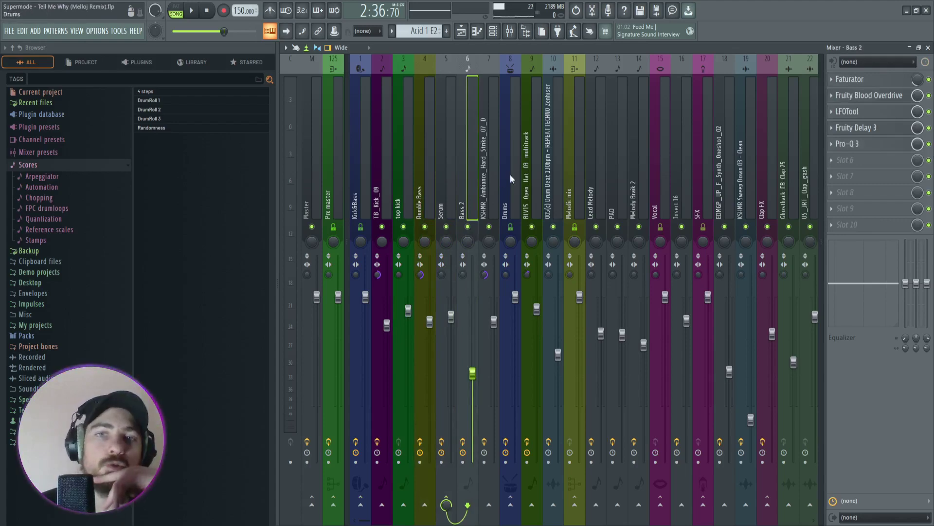
Check the effect chain of the KSHMR_Ambiance_Hard_Strike_07_D mixer track, and set the playlist playhead to bar 43.
left_click(488, 172)
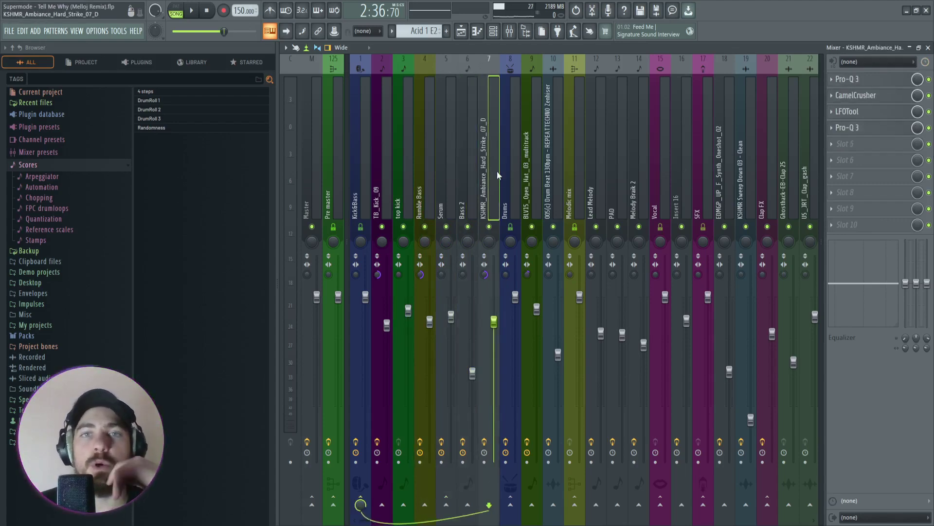
left_click(461, 31)
scroll(558, 77, "right", 5)
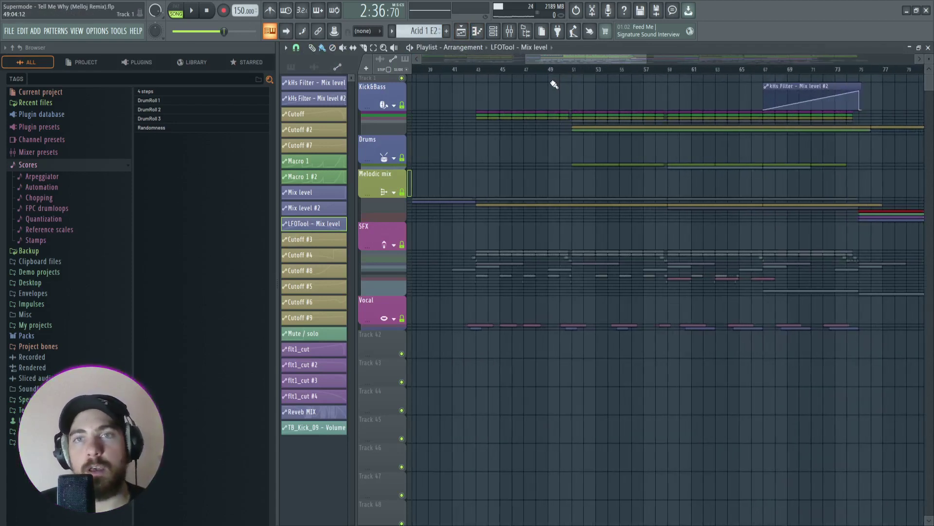
left_click(479, 74)
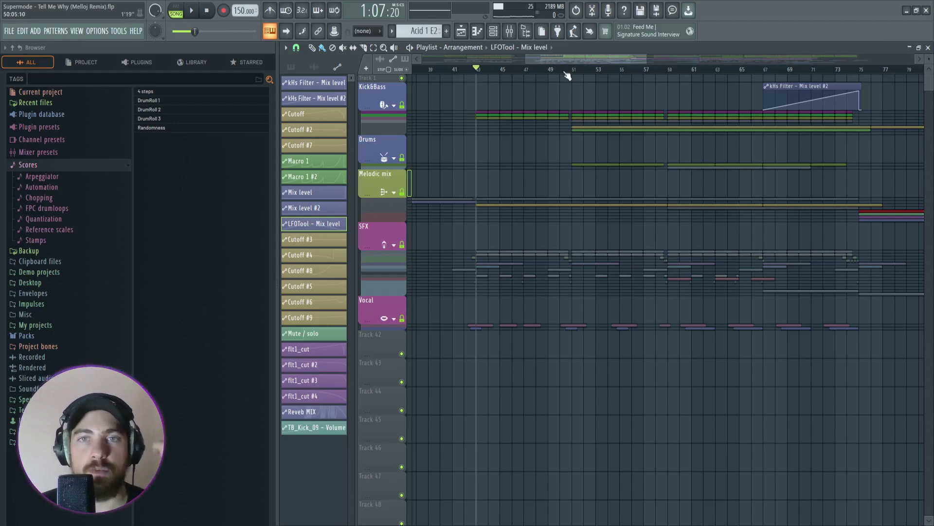
scroll(569, 74, "up", 3)
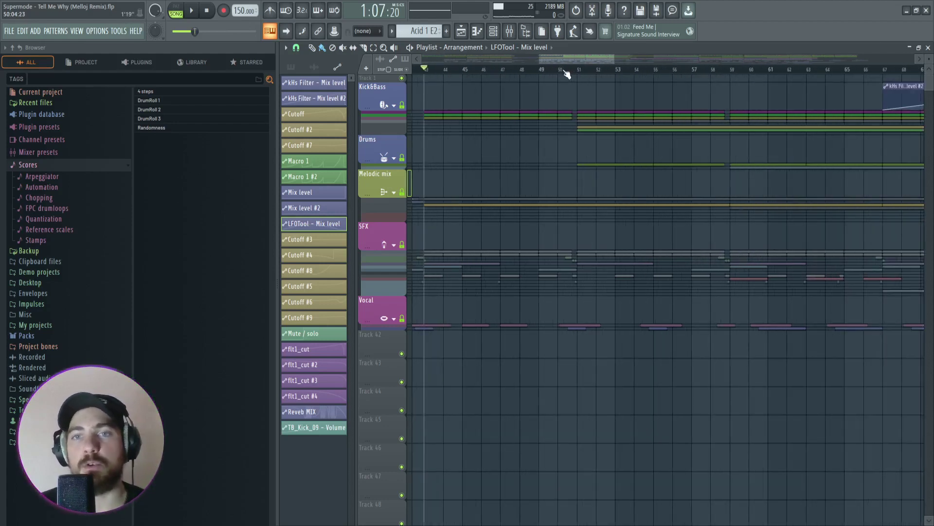
scroll(566, 74, "down", 3)
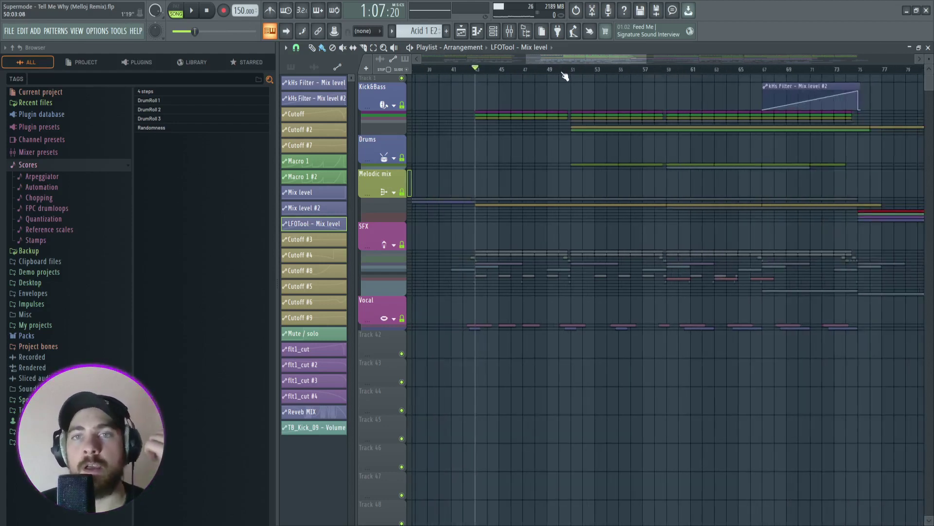
Look over the mixer inserts and compare them with the playlist section starting at bar 43.
left_click(509, 32)
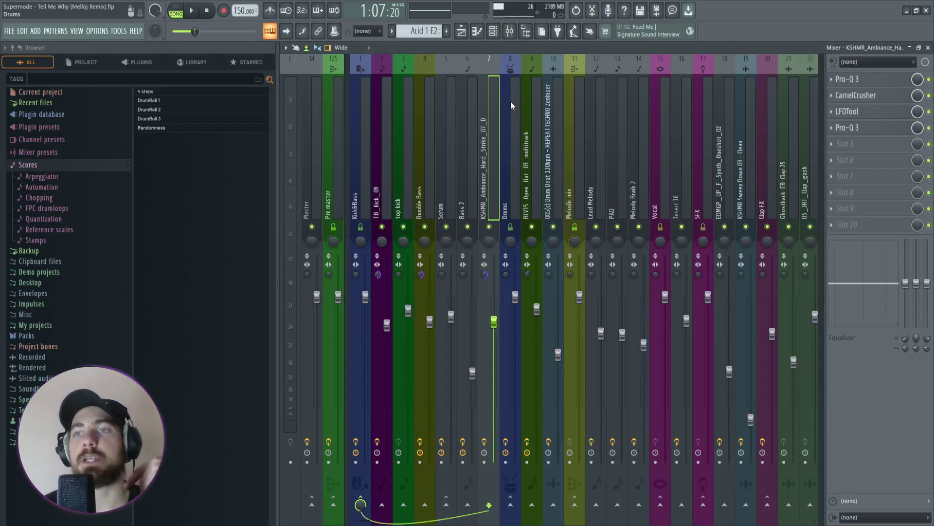
scroll(471, 175, "right", 6)
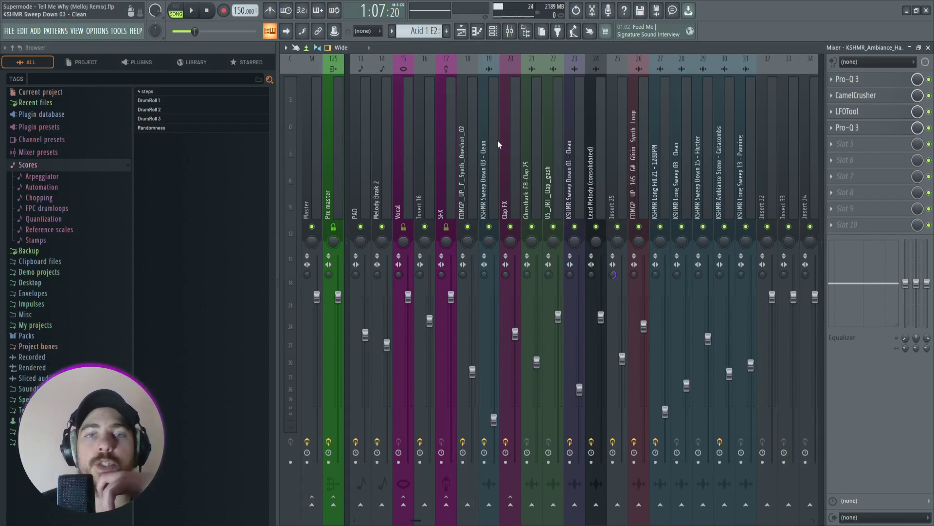
scroll(487, 159, "left", 5)
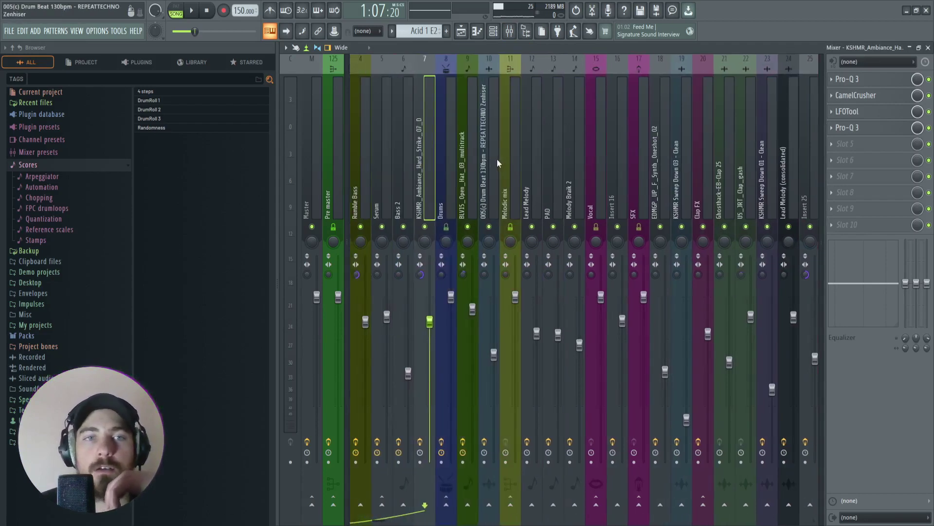
left_click(461, 36)
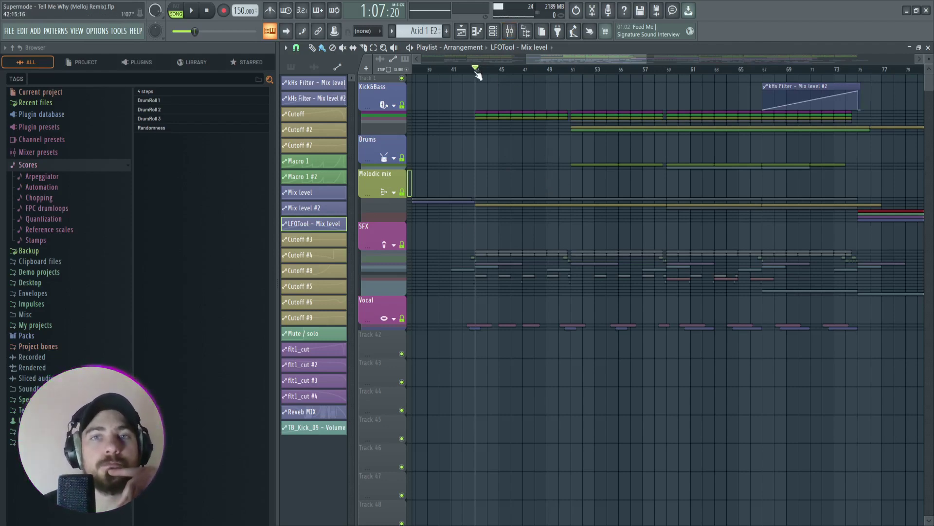
scroll(483, 72, "up", 2)
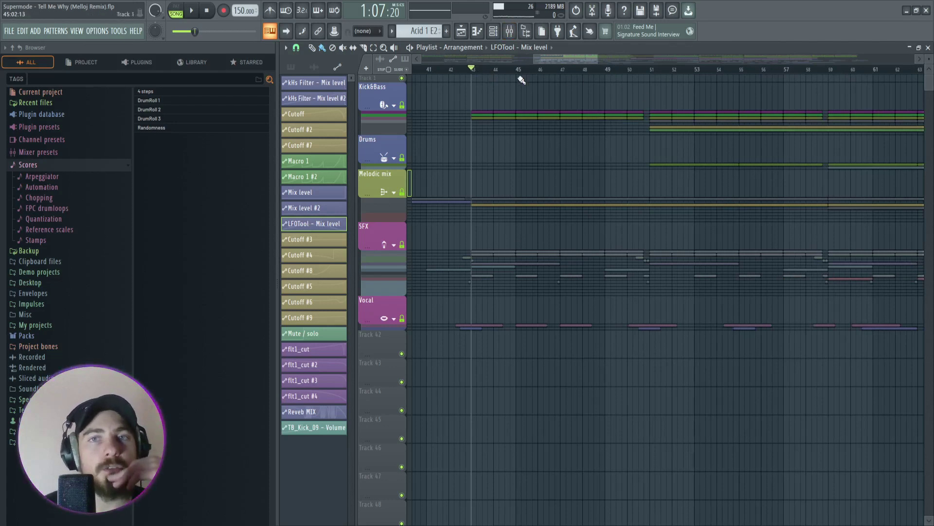
left_click(509, 32)
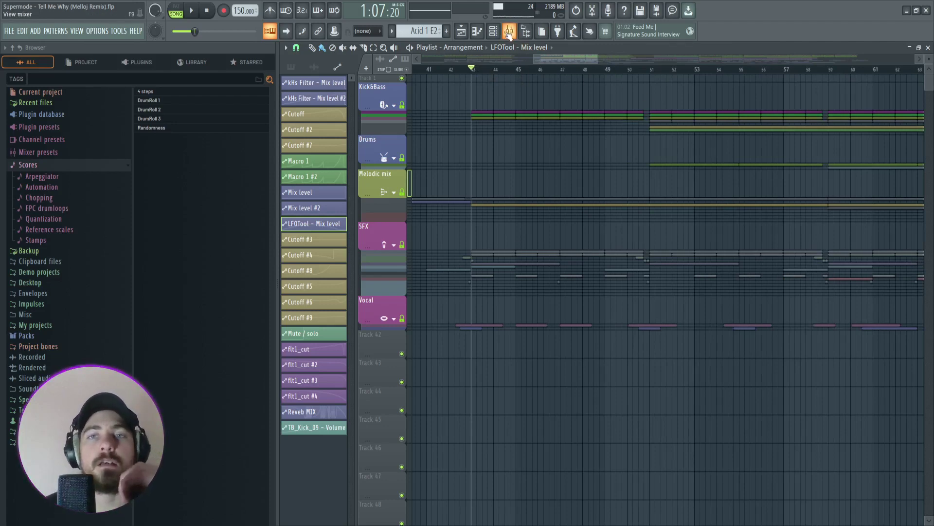
left_click(510, 31)
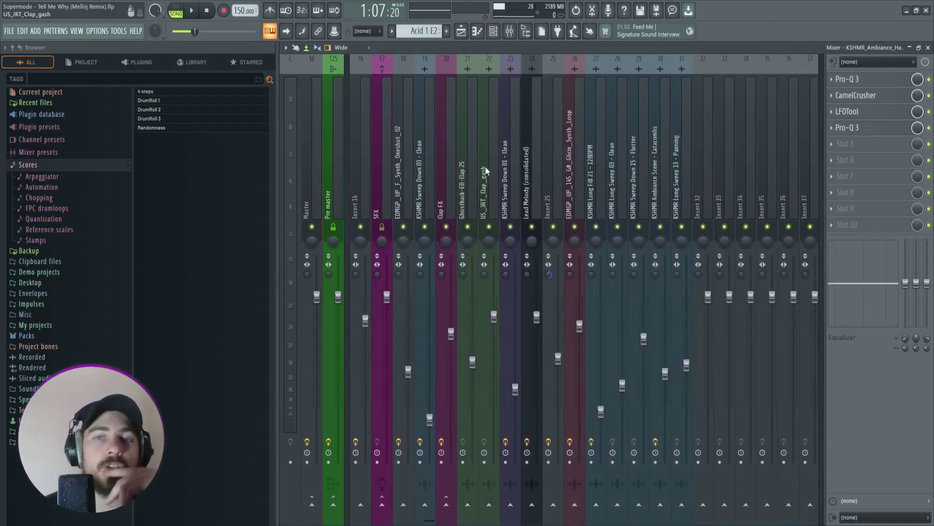
scroll(485, 166, "up", 10)
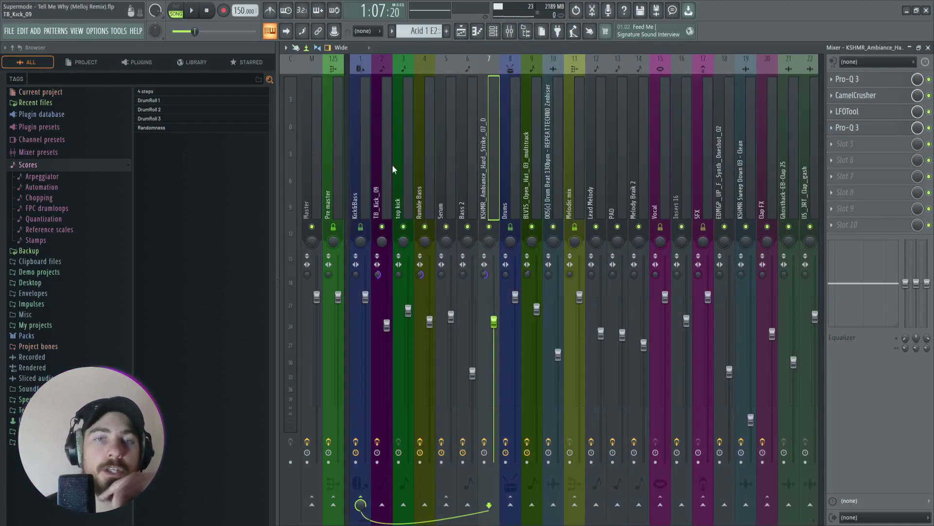
Compare the Master and Pre master mixer tracks and leave Pre master selected with its effect chain shown.
left_click(338, 162)
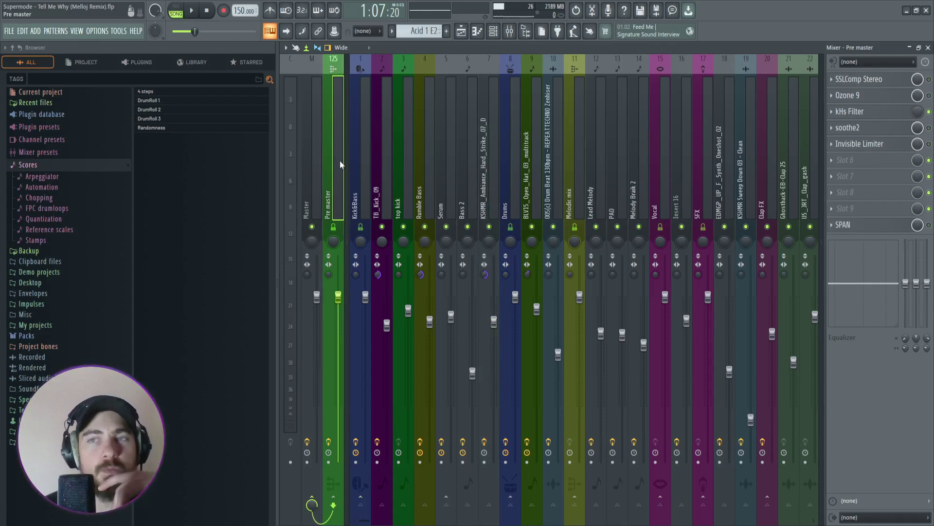
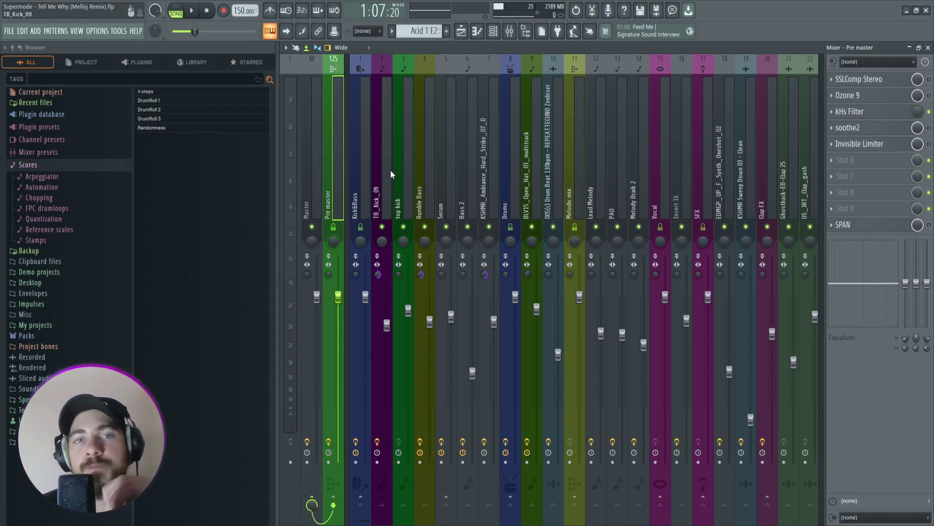
left_click(314, 201)
left_click(329, 201)
left_click(312, 200)
left_click(333, 202)
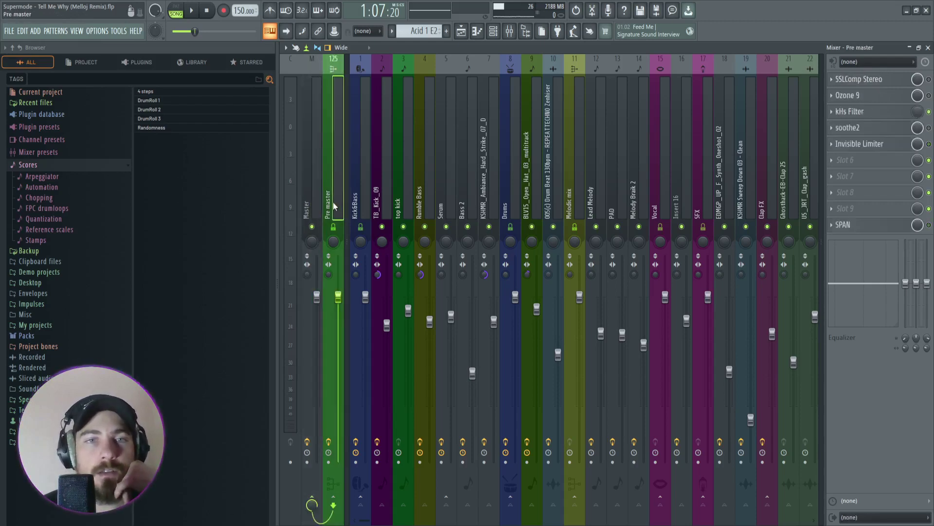
Open the SSLComp Stereo compressor on the Pre master track, examine its settings and close it.
left_click(890, 85)
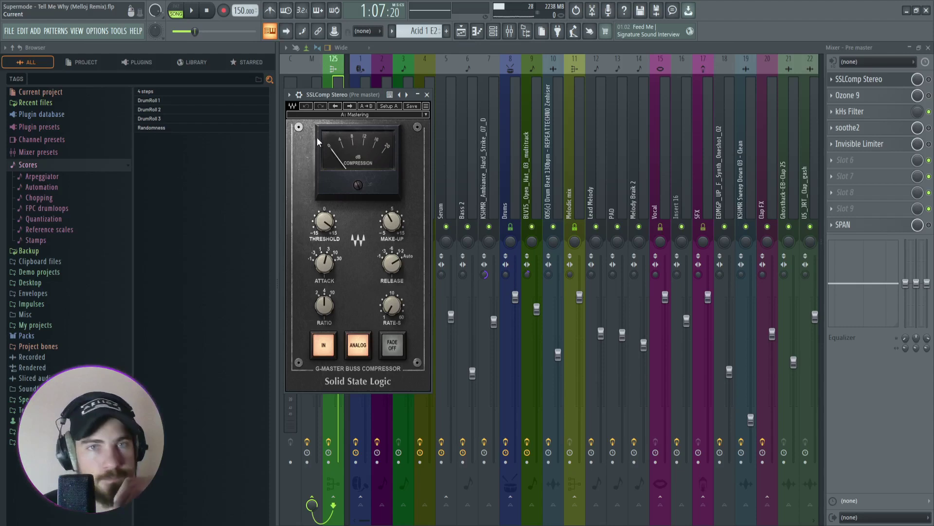
left_click_drag(338, 96, 447, 102)
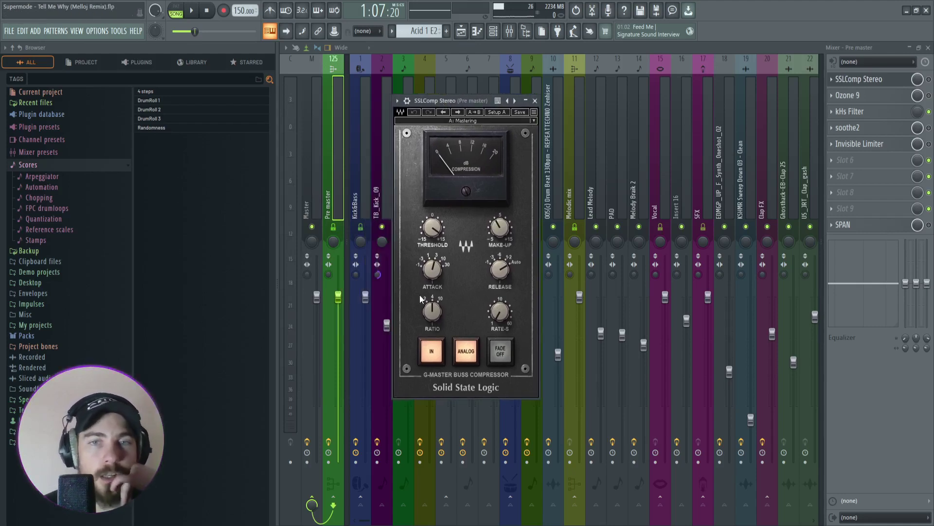
mouse_move(436, 103)
left_mouse_down()
mouse_move(451, 116)
mouse_move(434, 112)
left_mouse_up()
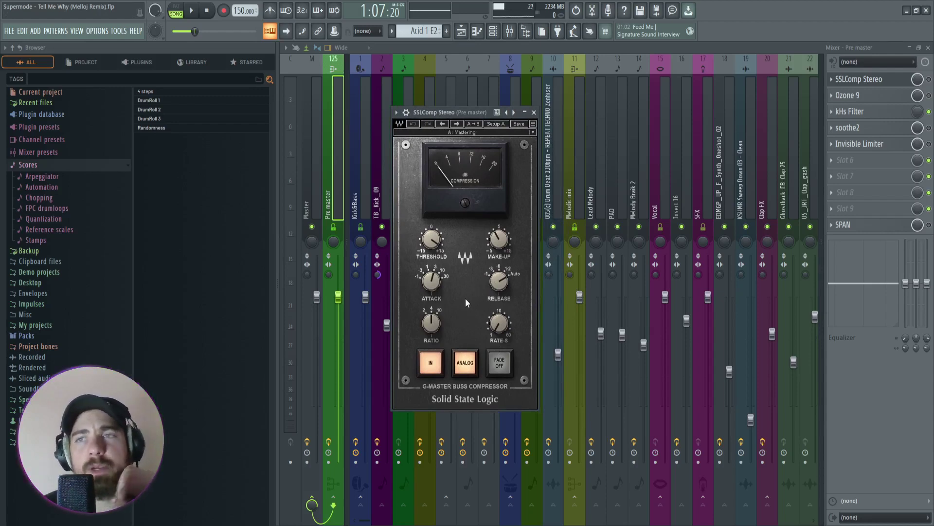
left_click_drag(436, 117, 466, 121)
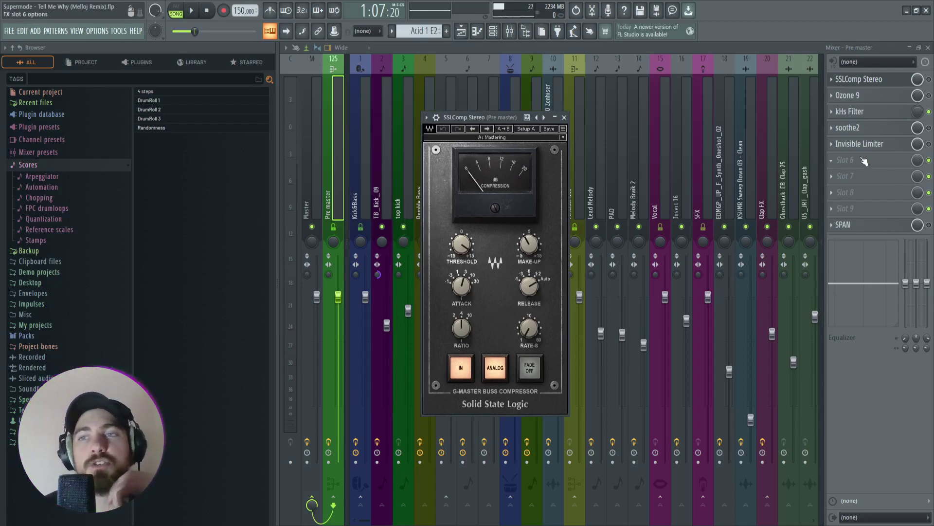
key("Escape")
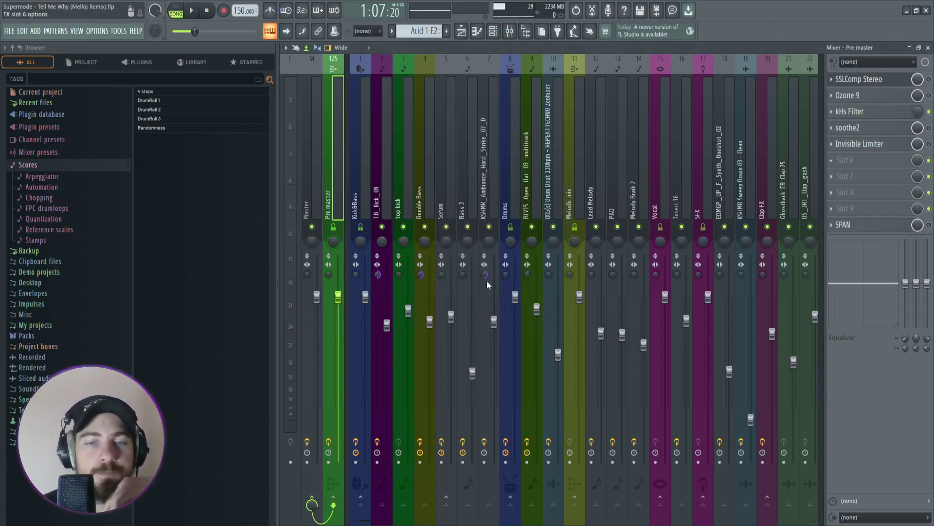
Load FireChild into empty slot 6 of the Pre master track, view its interface and close it.
key("ctrl+s")
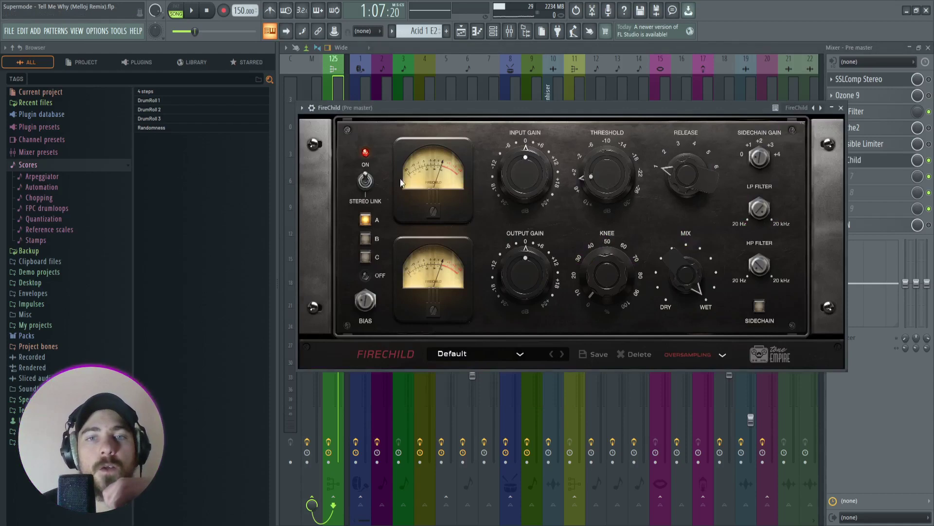
mouse_move(497, 114)
left_mouse_down()
mouse_move(456, 133)
mouse_move(527, 150)
mouse_move(513, 151)
mouse_move(505, 124)
left_mouse_up()
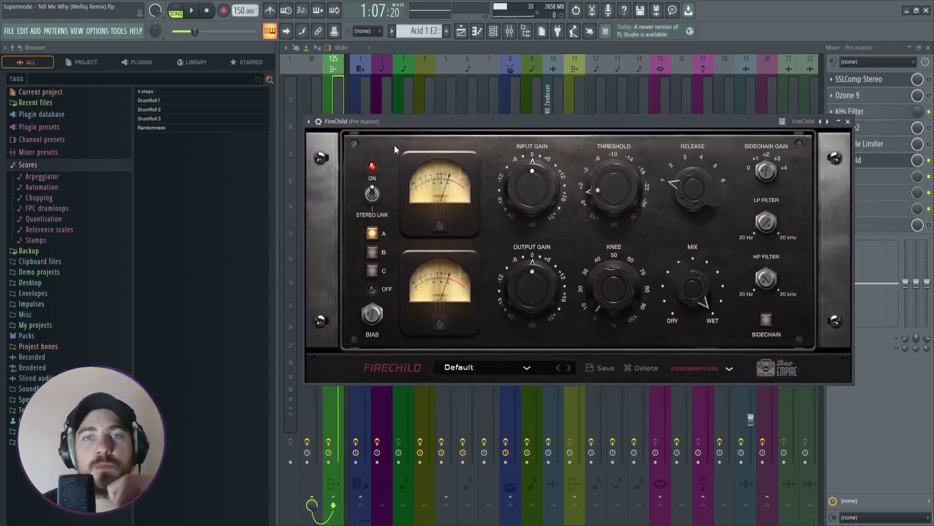
left_click(847, 121)
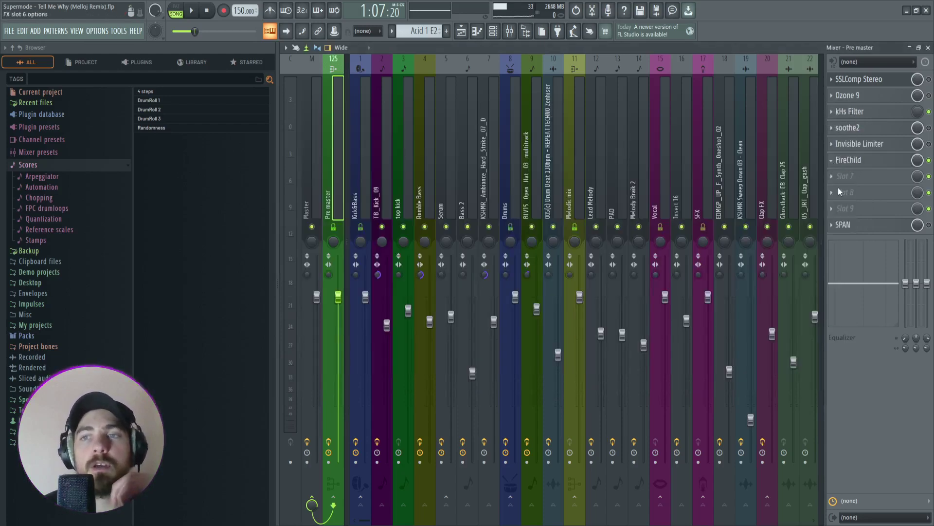
Reopen the SSLComp Stereo compressor on the Pre master track and place its window over the middle of the mixer.
left_click(860, 80)
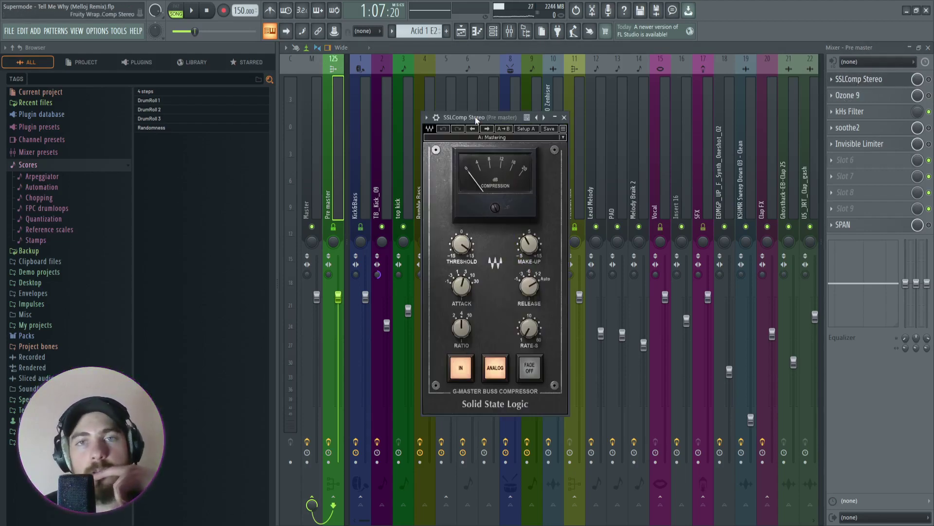
left_click_drag(475, 117, 504, 118)
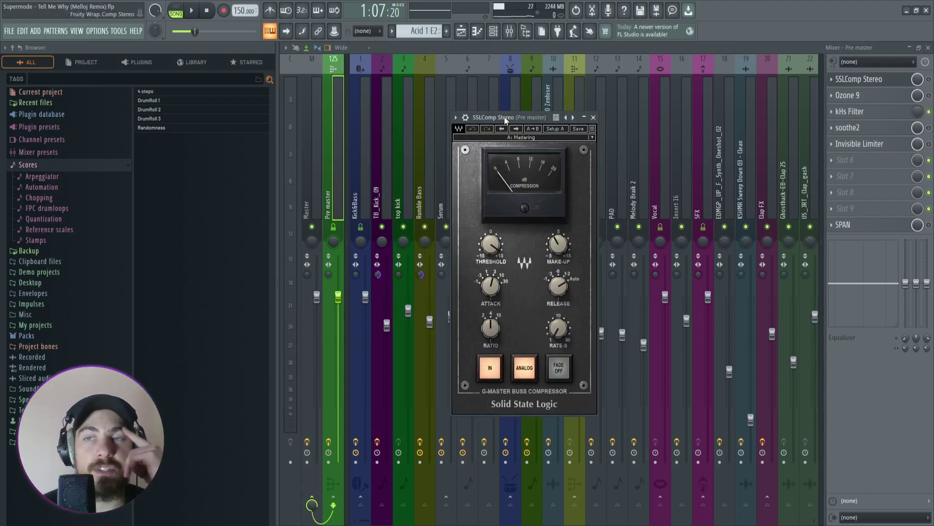
left_click_drag(504, 117, 490, 122)
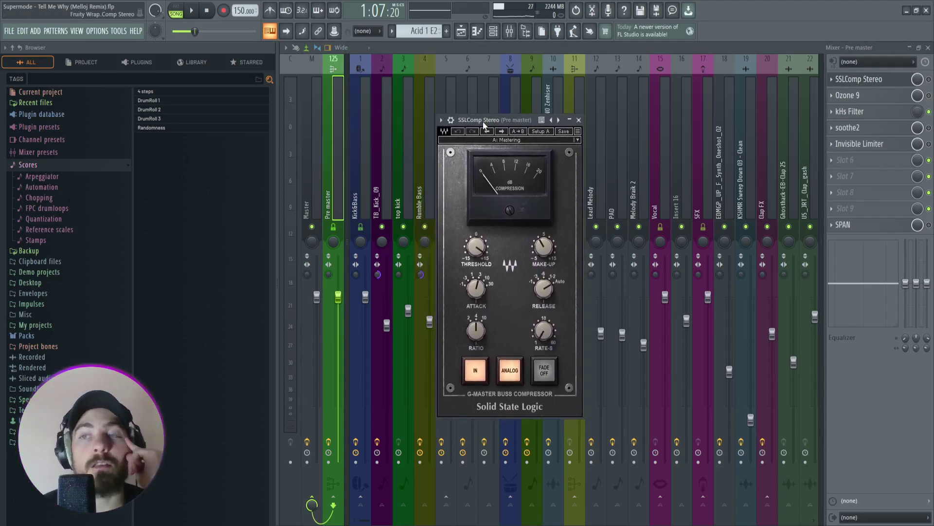
left_click_drag(478, 124, 472, 124)
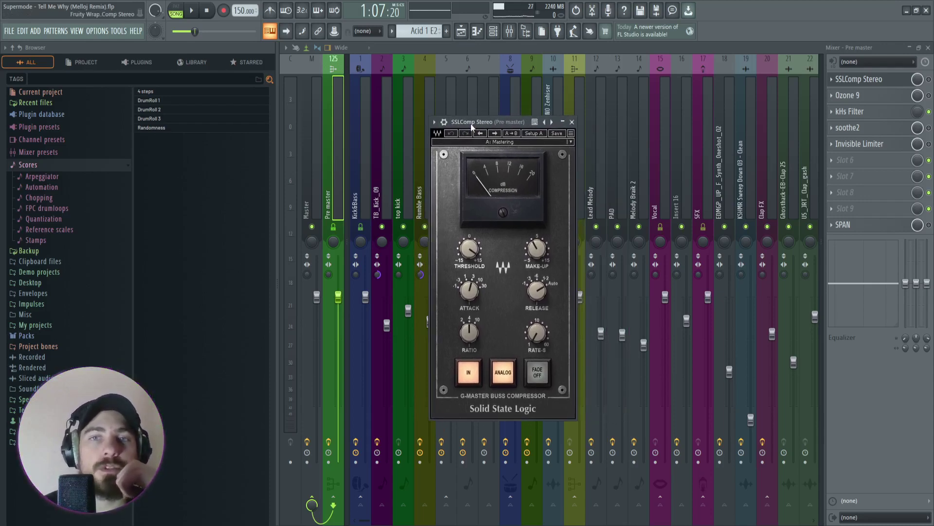
mouse_move(471, 123)
left_mouse_down()
mouse_move(465, 109)
mouse_move(476, 135)
left_mouse_up()
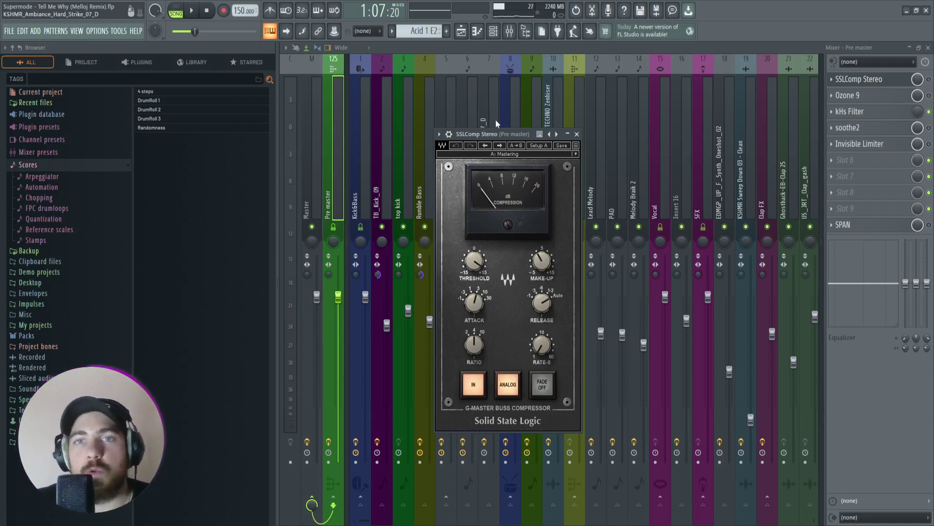
left_click_drag(494, 134, 501, 129)
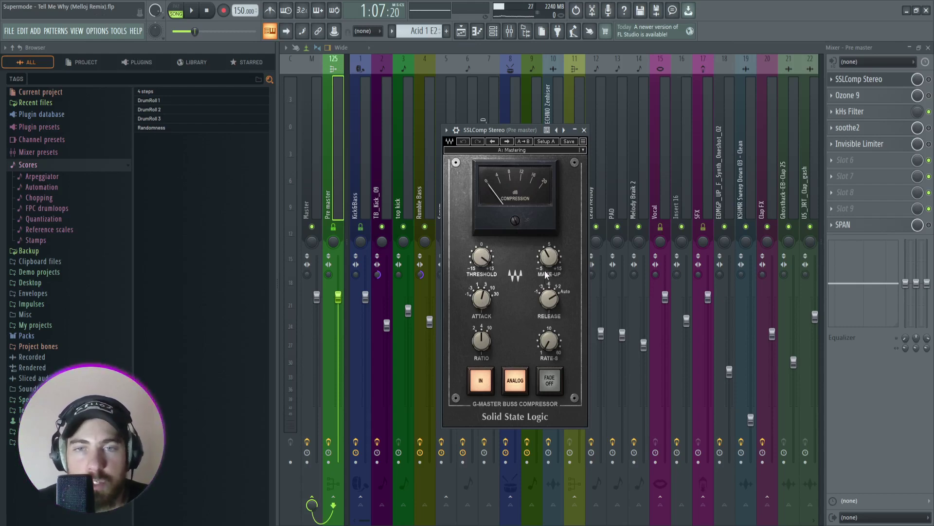
Set the SSLComp Stereo compressor's release to Auto and its attack to 10 ms.
left_click_drag(549, 291, 550, 279)
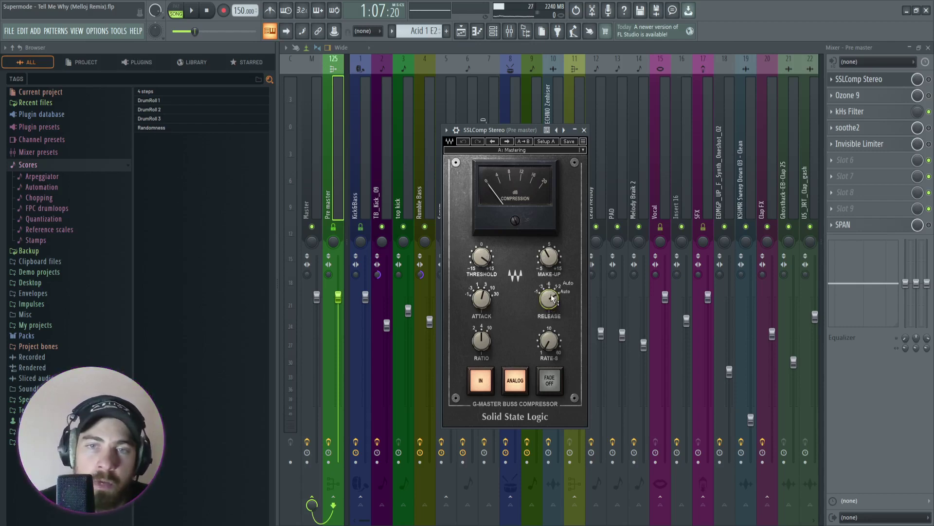
left_click_drag(548, 292, 553, 293)
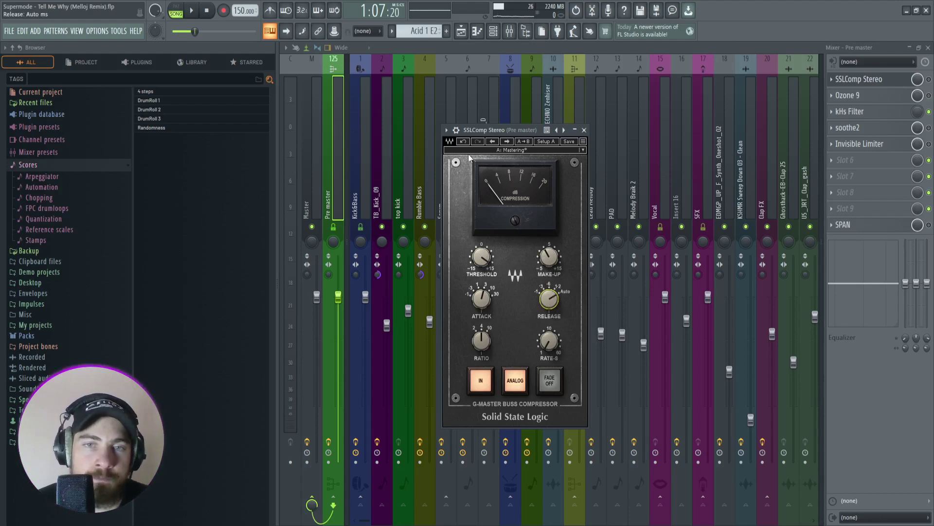
left_click(483, 299)
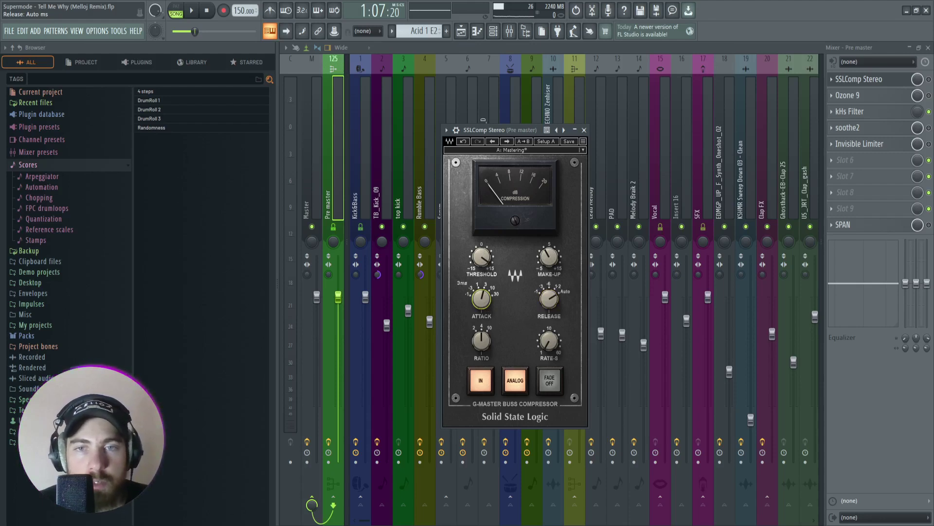
left_click_drag(482, 299, 482, 292)
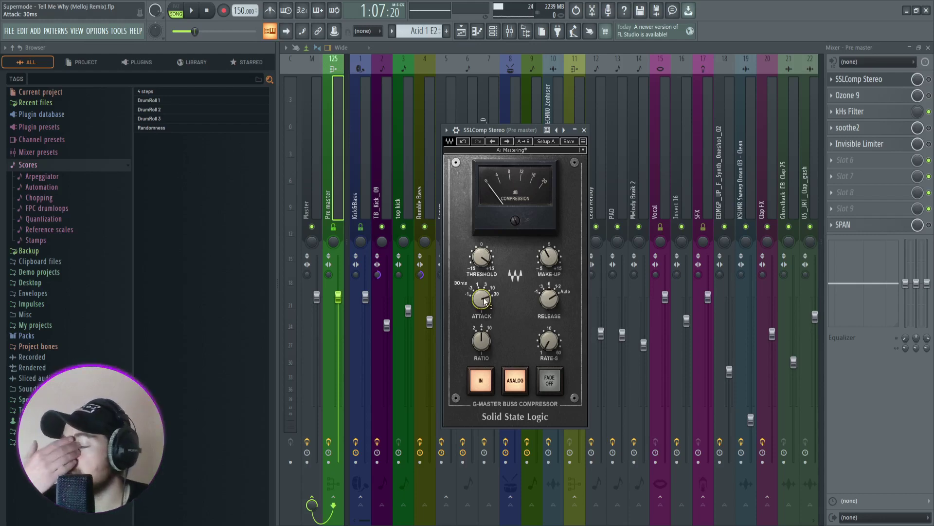
left_click_drag(484, 302, 484, 311)
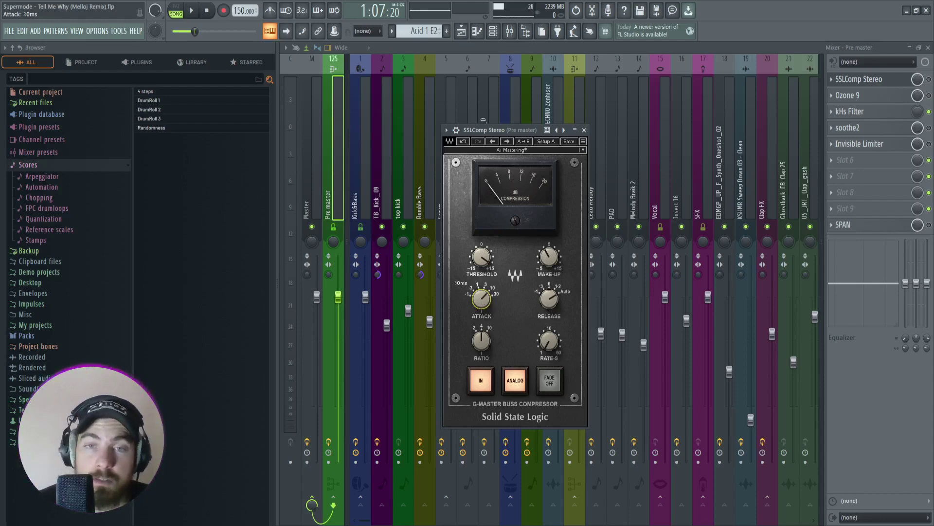
Examine the Kick&Bass clips in the playlist at closer zoom and return to the mixer.
left_click(461, 31)
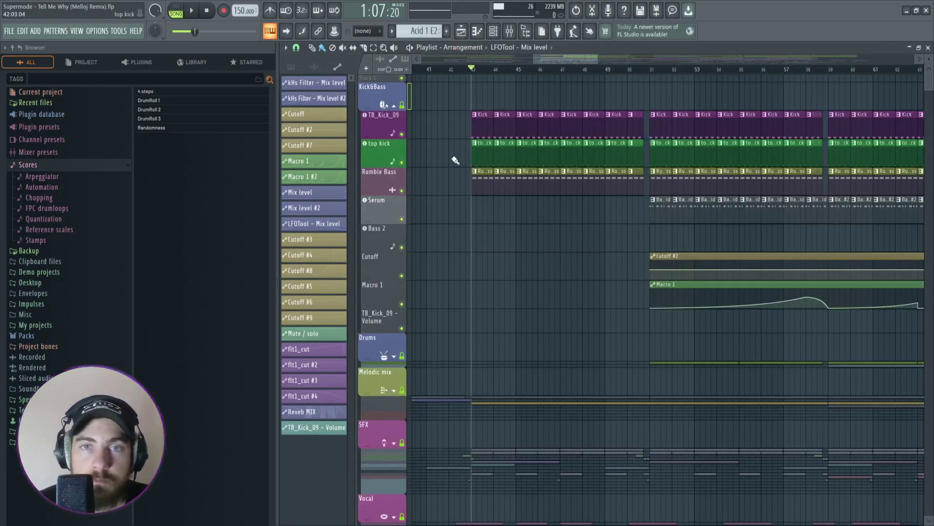
scroll(471, 71, "up", 5)
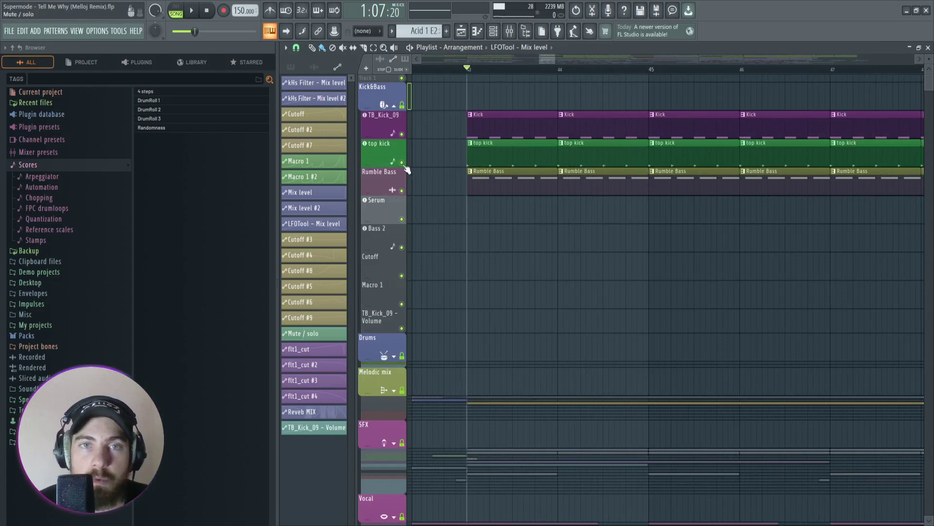
left_click(510, 31)
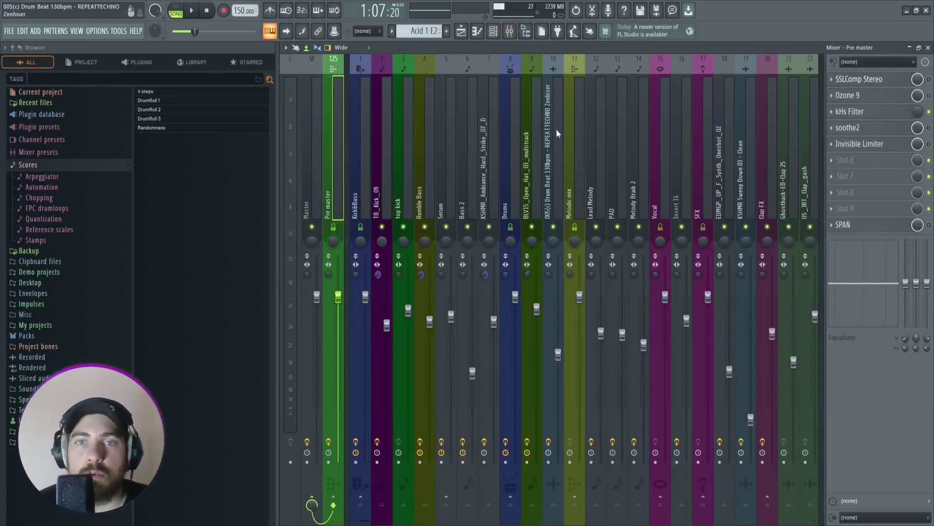
Reopen the SSLComp Stereo compressor on the Pre master track, examine its threshold and make-up gain controls, and close it.
left_click(871, 79)
left_click_drag(514, 137, 521, 115)
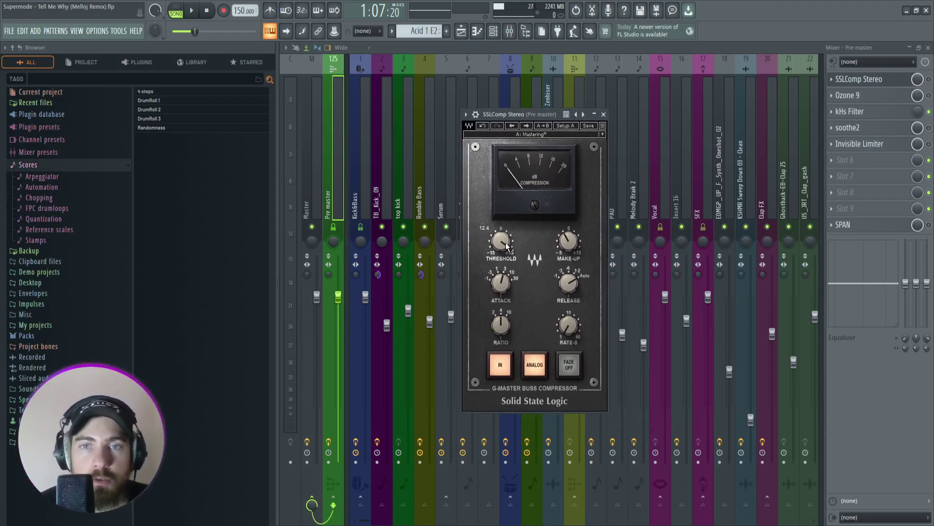
left_click_drag(508, 245, 499, 249)
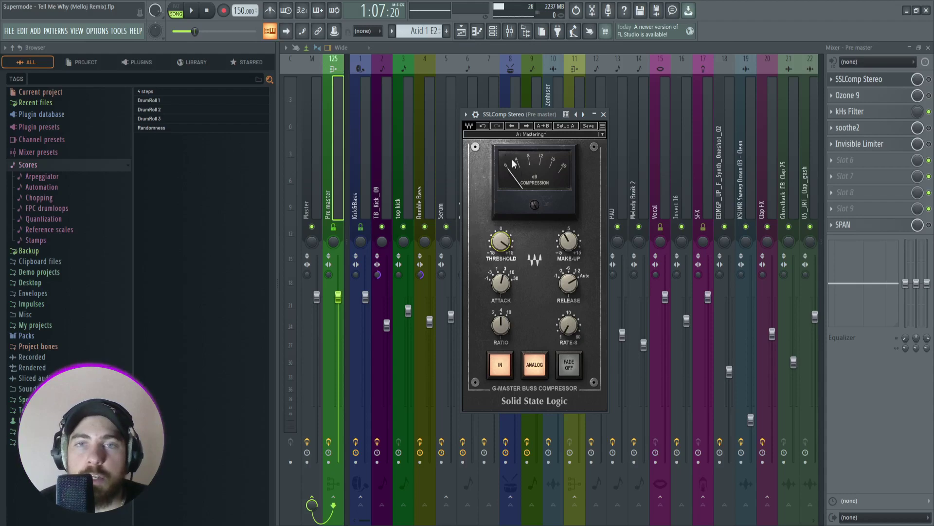
left_click_drag(568, 240, 569, 238)
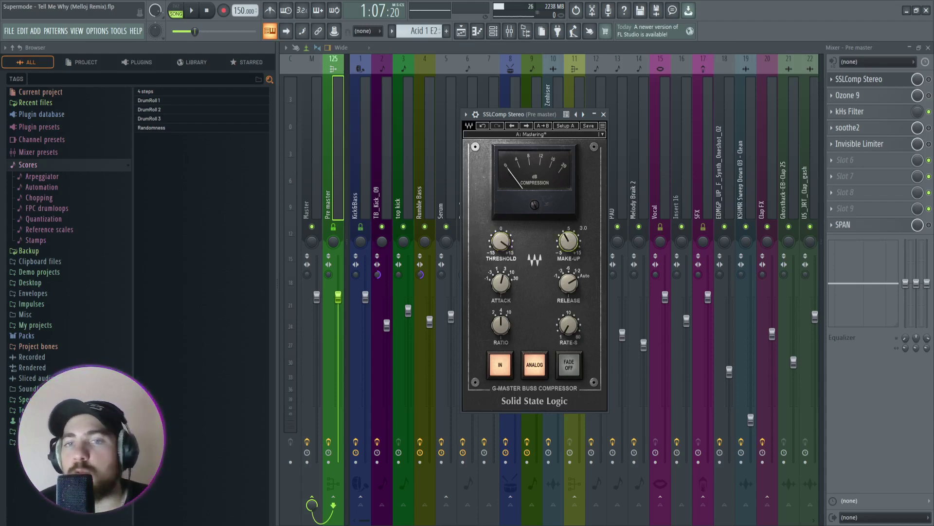
left_click_drag(567, 245, 567, 245)
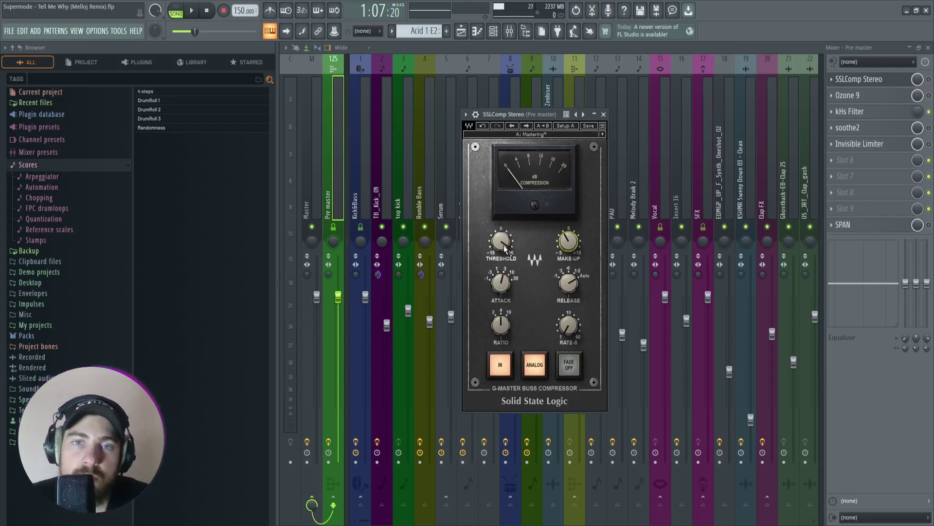
left_click_drag(506, 248, 506, 246)
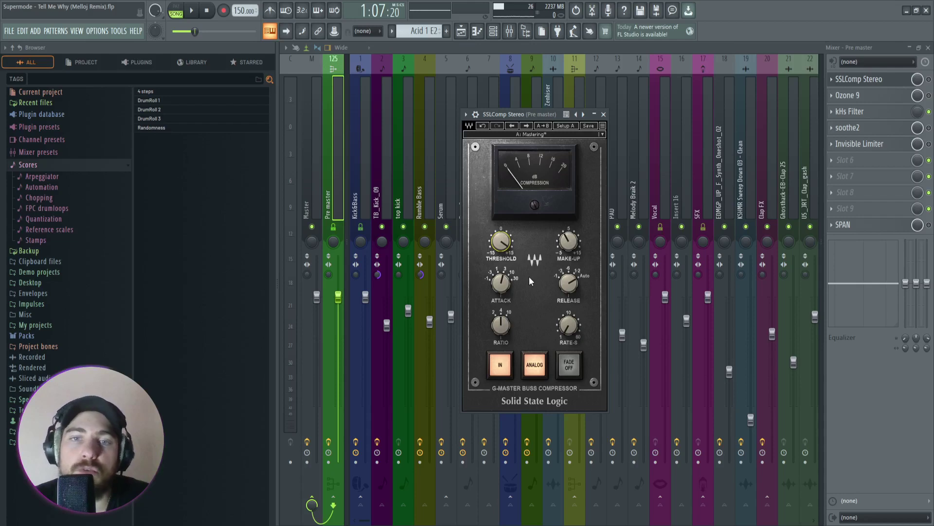
left_click_drag(536, 114, 594, 113)
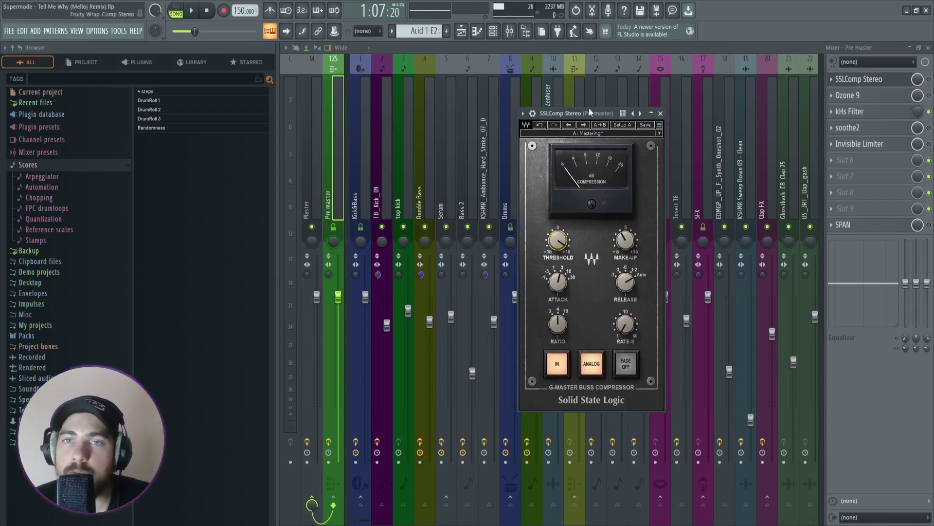
left_click(660, 113)
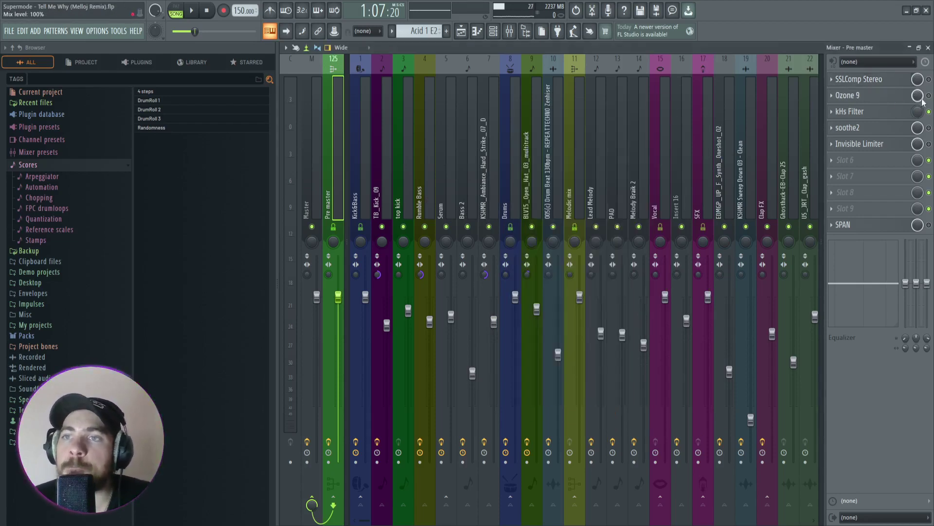
Open Ozone 9 on the Pre master track and place its window near the top of the mixer.
left_click(855, 97)
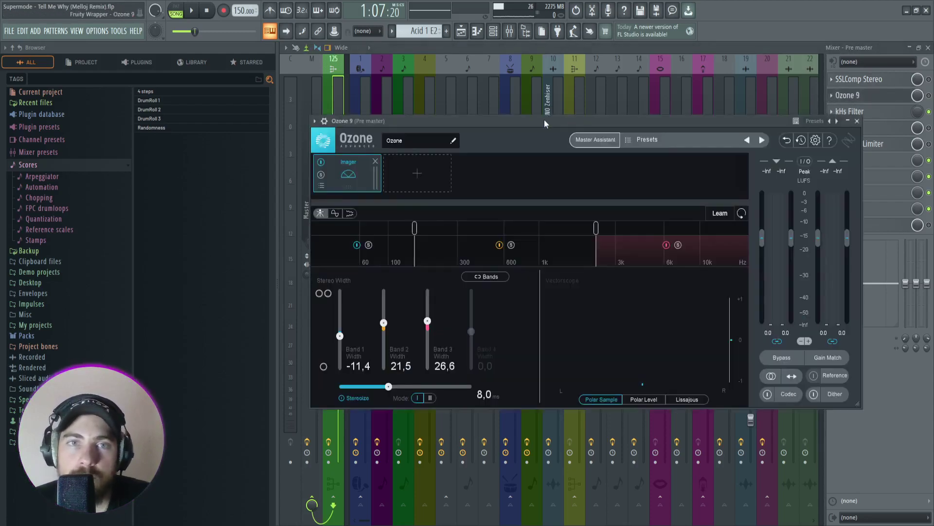
left_click_drag(544, 119, 556, 107)
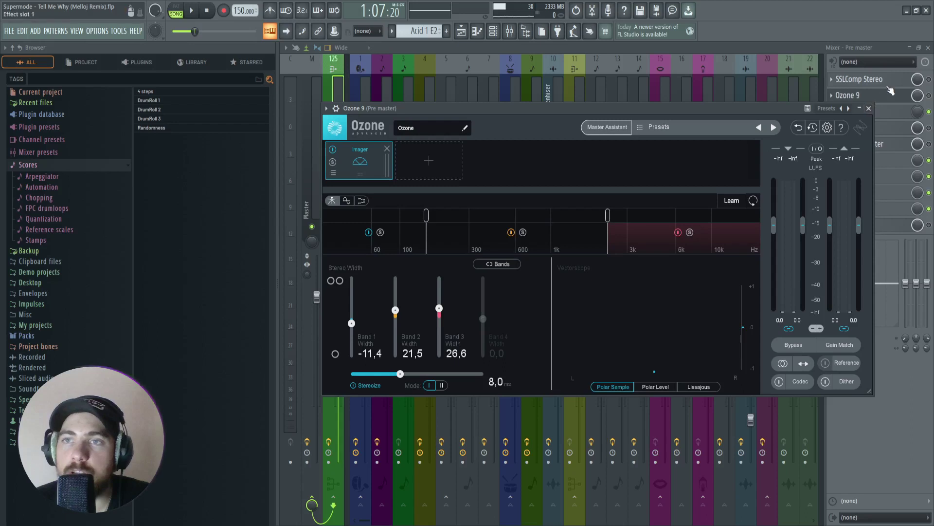
left_click_drag(460, 112, 459, 100)
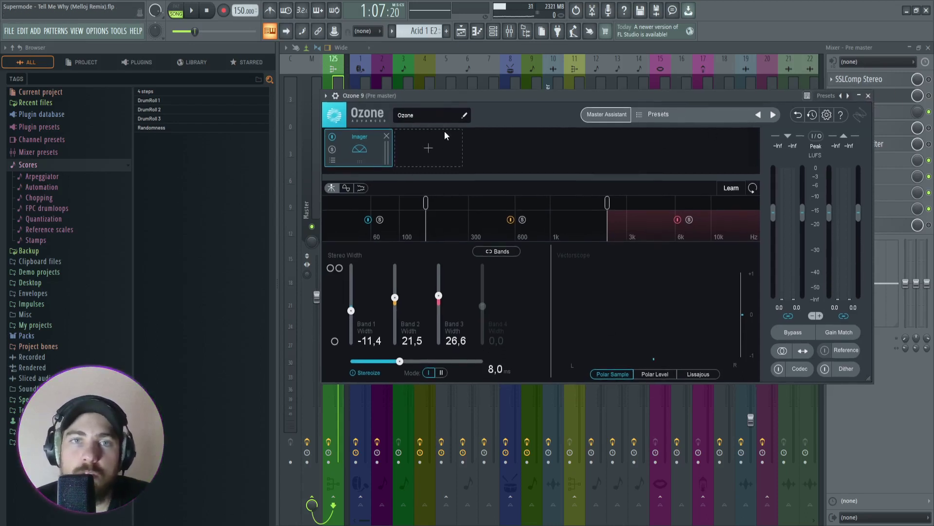
left_click_drag(617, 99, 614, 77)
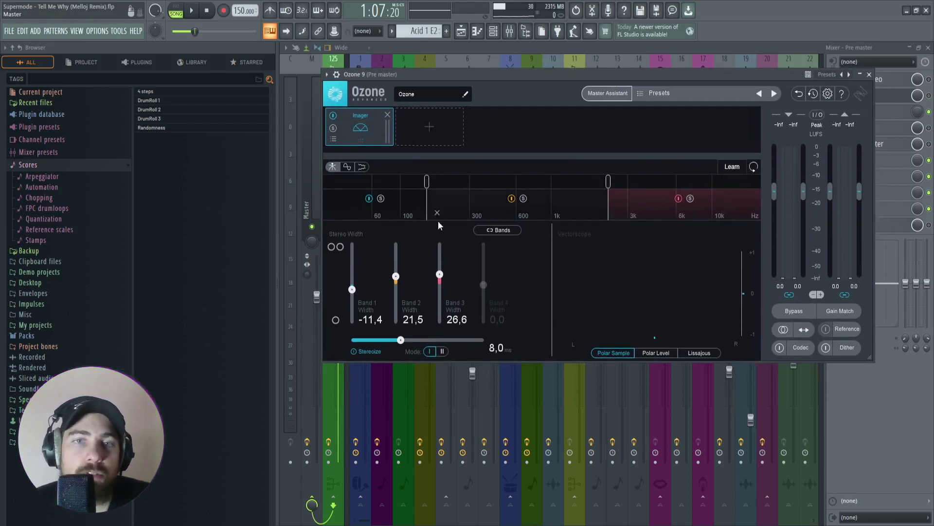
Toggle the solos of the high, mid and low bands in Ozone 9's Imager, leaving only band 1 soloed.
left_click(691, 198)
left_click(524, 198)
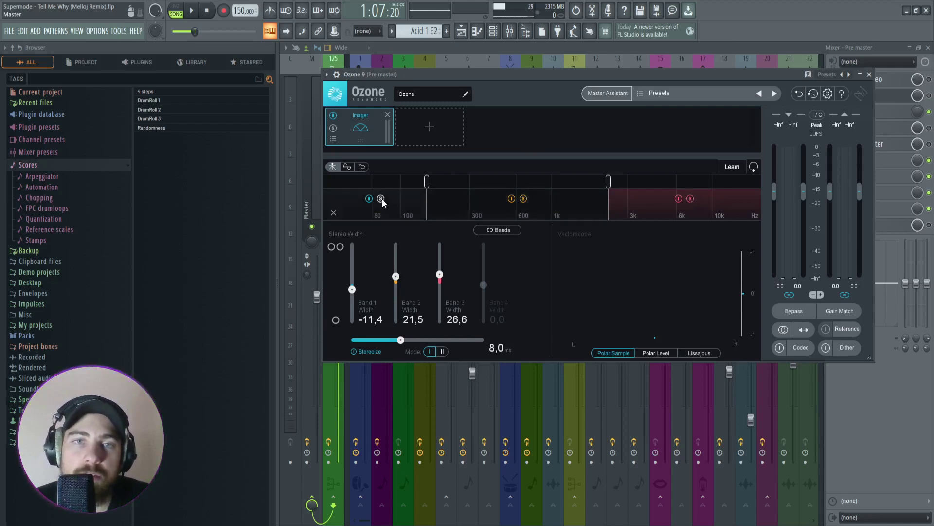
left_click(381, 198)
left_click(524, 199)
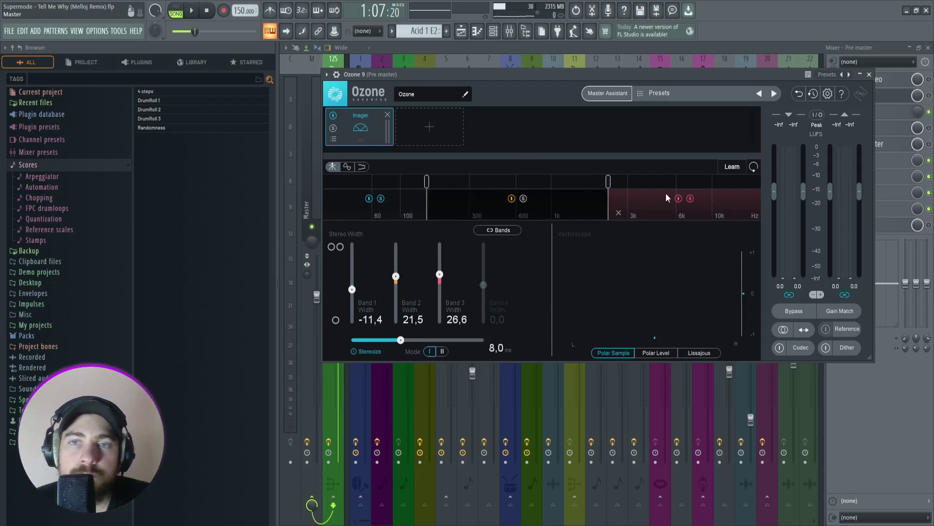
left_click(690, 198)
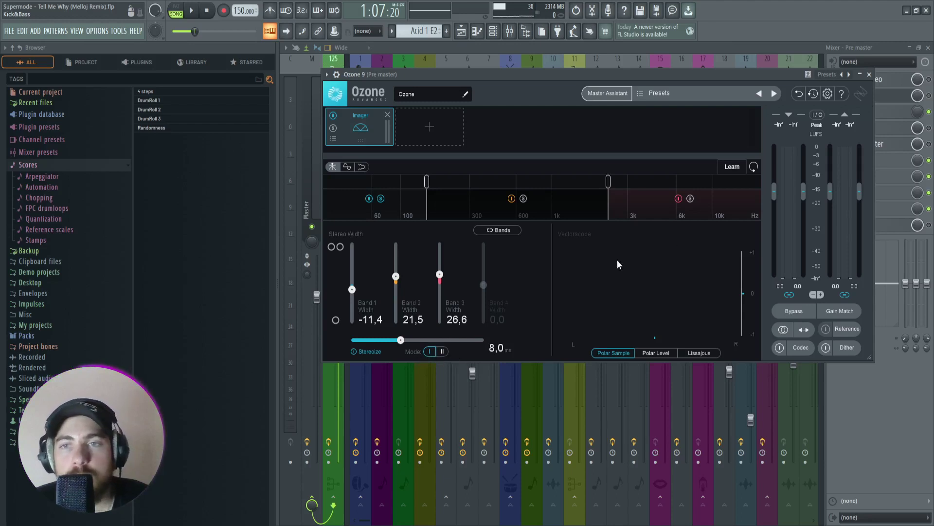
Examine the stereo width and Stereoize settings of Ozone 9's Imager, then close the plugin.
mouse_move(554, 72)
left_mouse_down()
mouse_move(606, 75)
mouse_move(571, 75)
left_mouse_up()
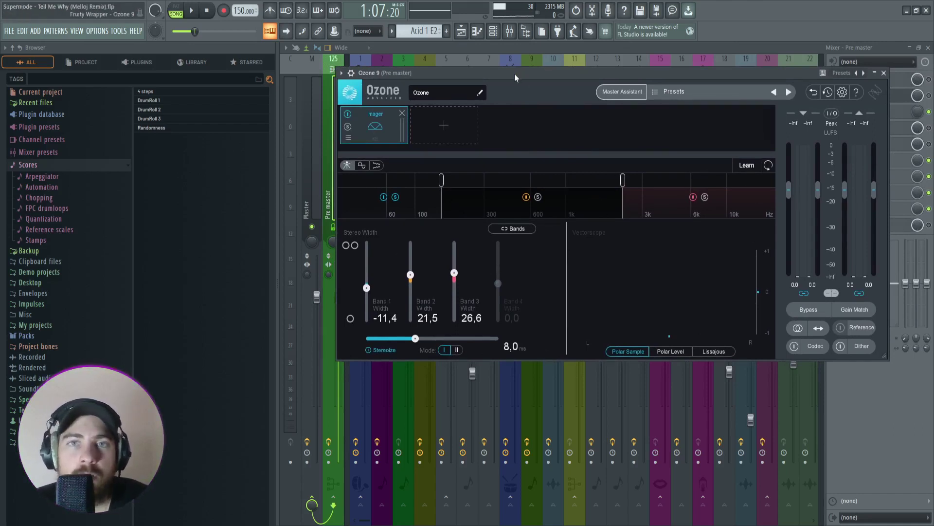
left_click_drag(515, 72, 496, 79)
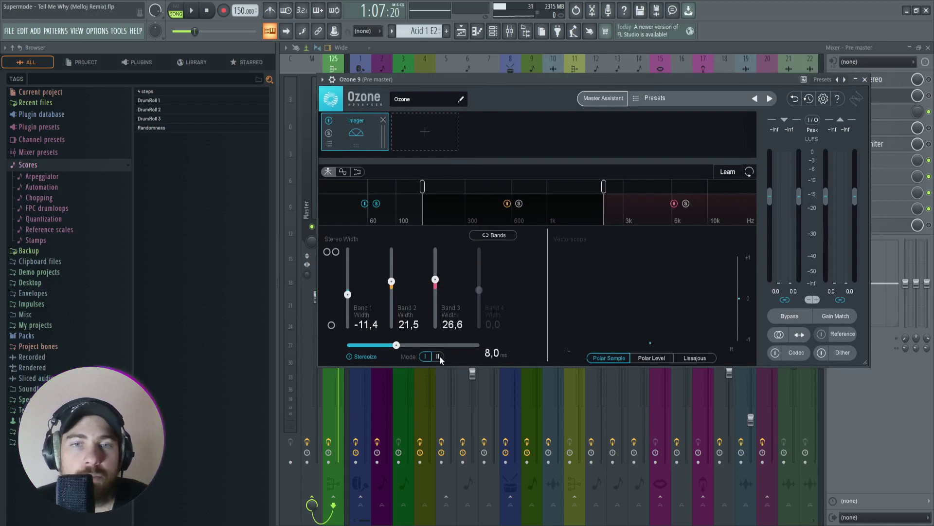
left_click_drag(397, 80, 392, 104)
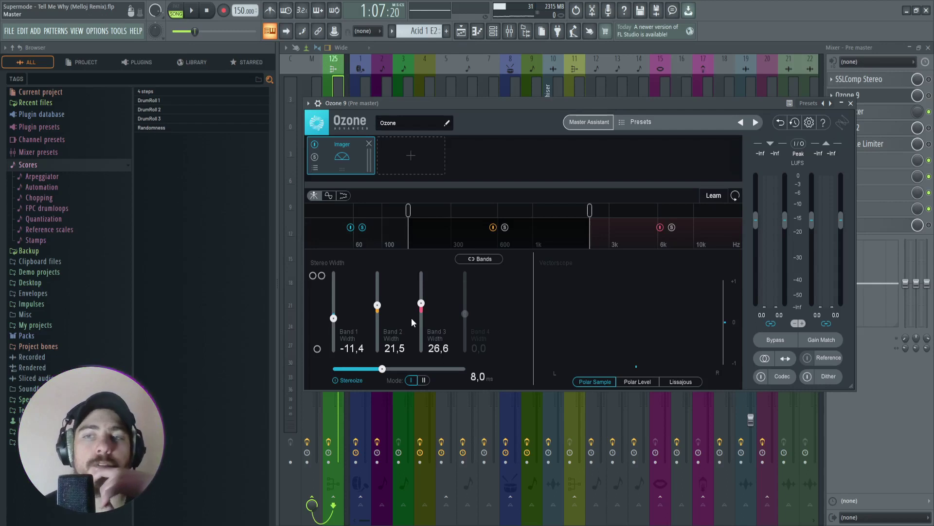
mouse_move(475, 103)
left_mouse_down()
mouse_move(483, 95)
mouse_move(486, 111)
left_mouse_up()
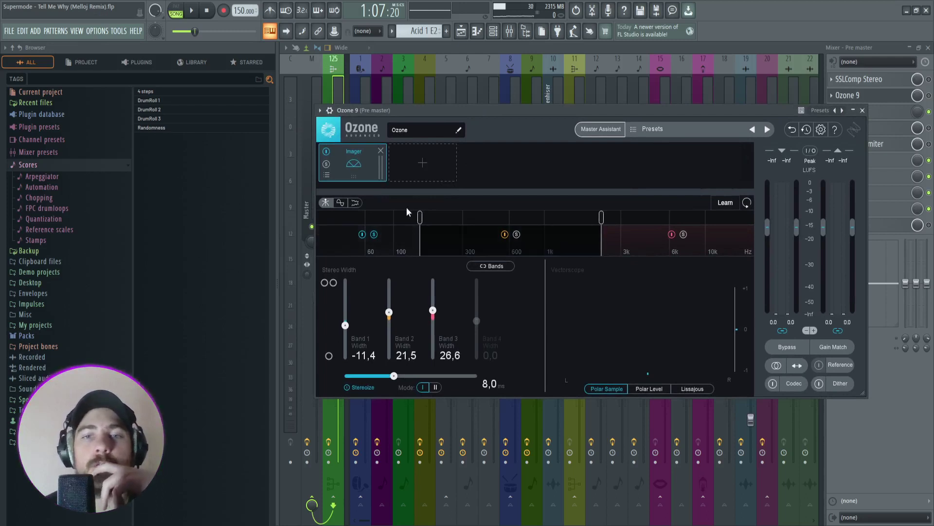
left_click_drag(500, 109, 507, 83)
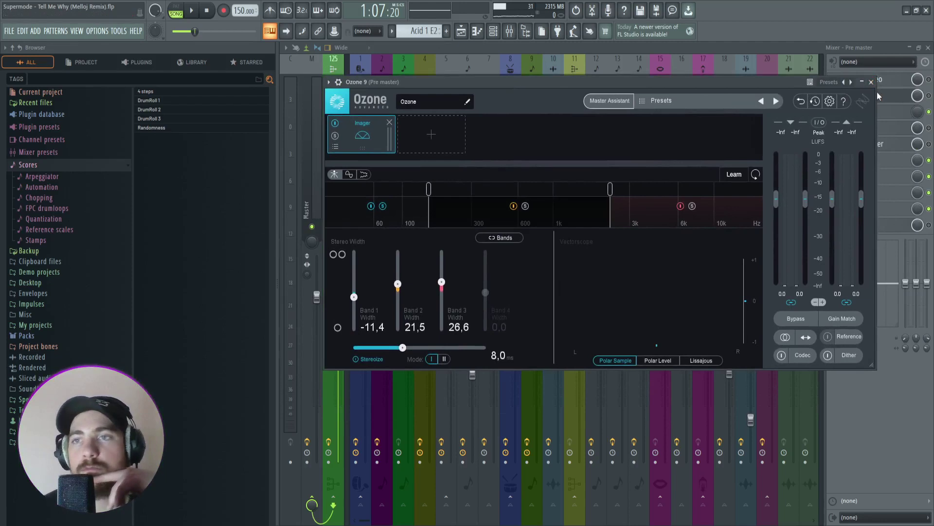
left_click_drag(475, 85, 468, 94)
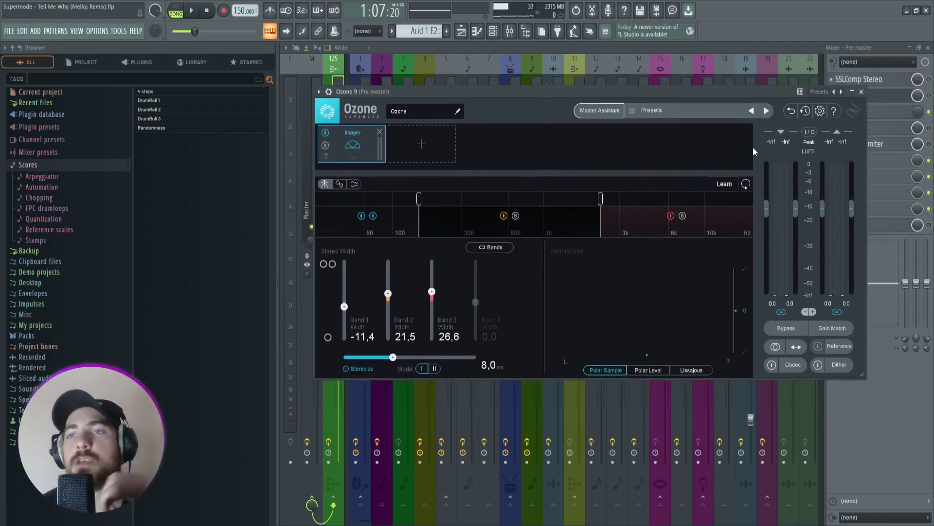
left_click(860, 91)
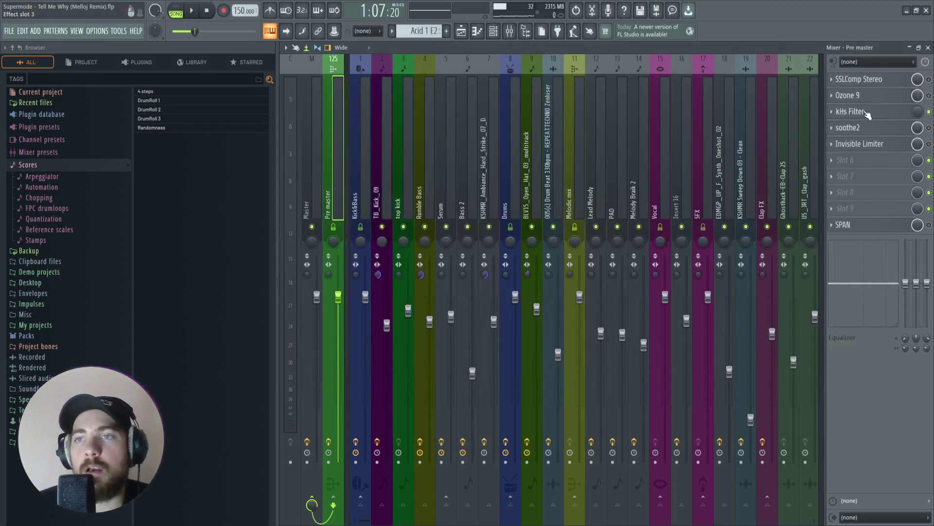
View the kHs Filter on the Pre master track, then open soothe2 and center its window over the mixer.
left_click(849, 111)
left_click_drag(548, 138, 522, 137)
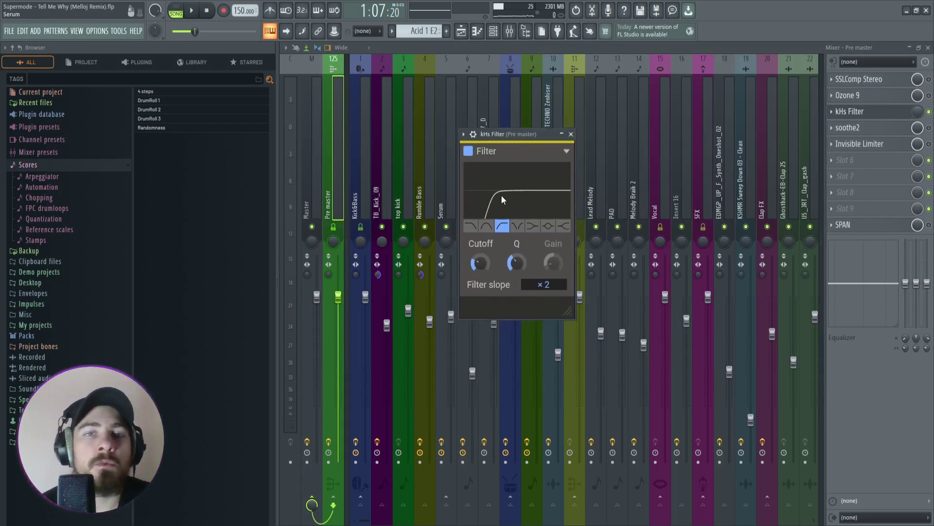
left_click(850, 130)
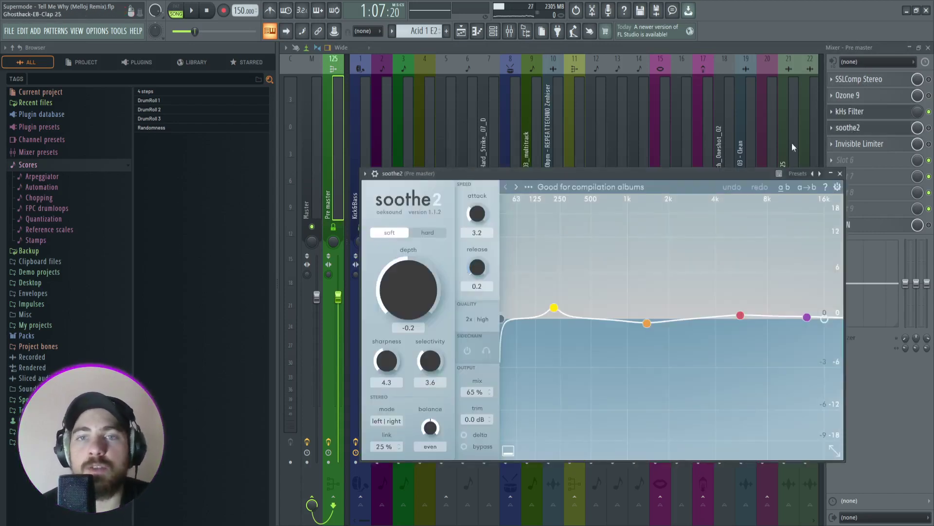
left_click_drag(593, 173, 575, 130)
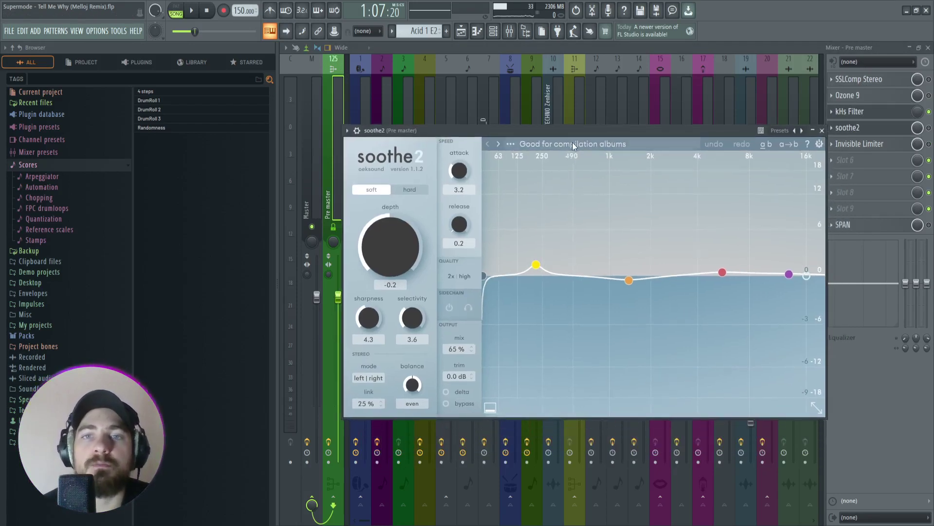
Browse soothe2's Master preset category and close the preset list without loading another preset.
left_click(571, 145)
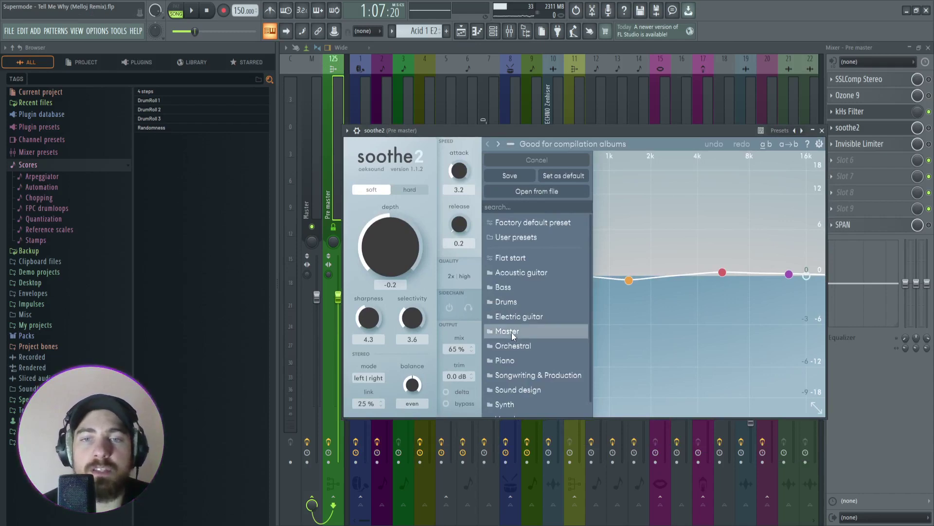
left_click(512, 332)
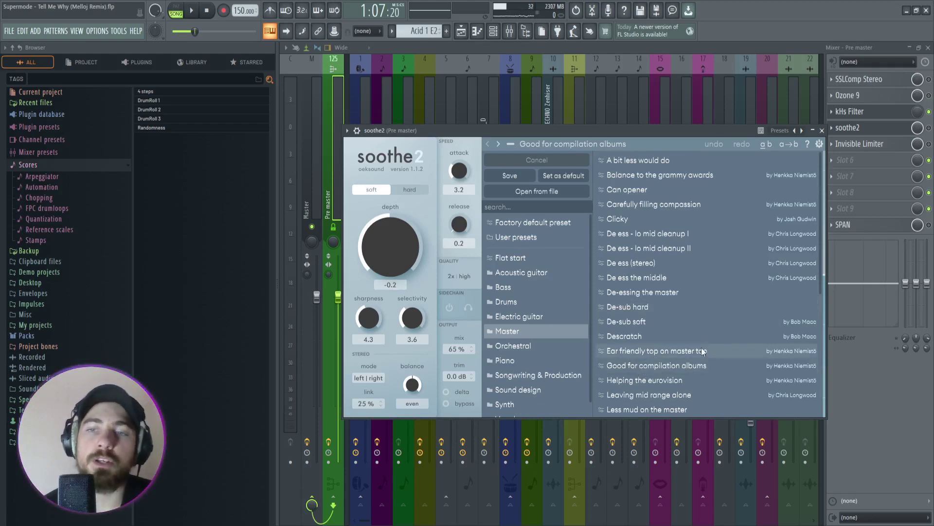
left_click(517, 144)
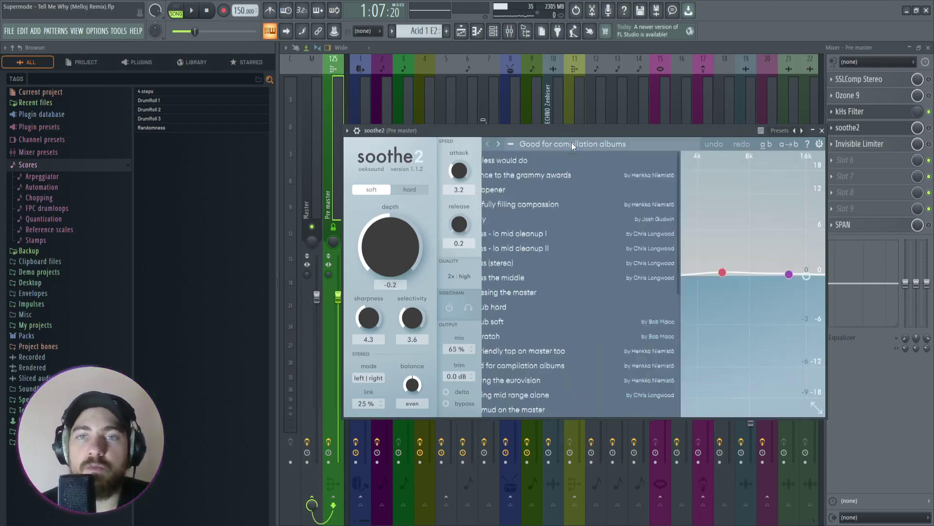
Enable delta listening in soothe2 and close the plugin.
left_click(445, 391)
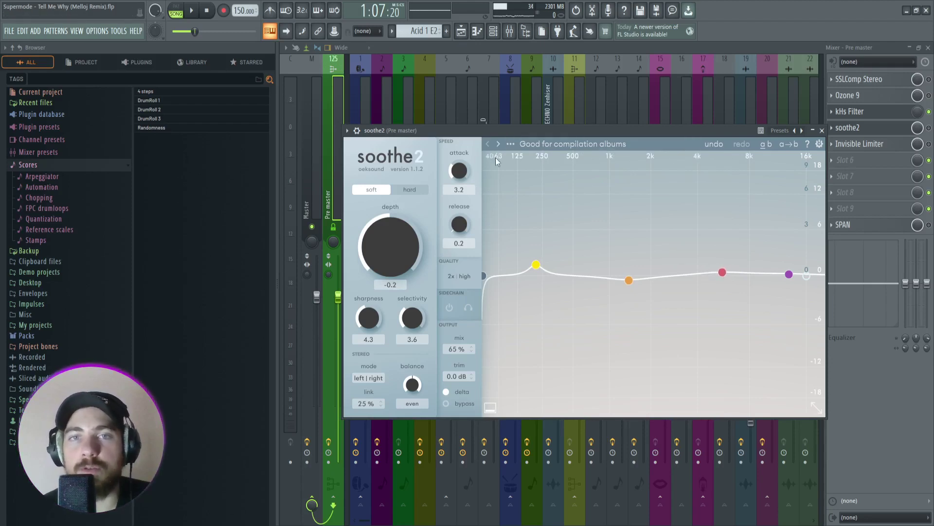
left_click_drag(594, 128, 580, 110)
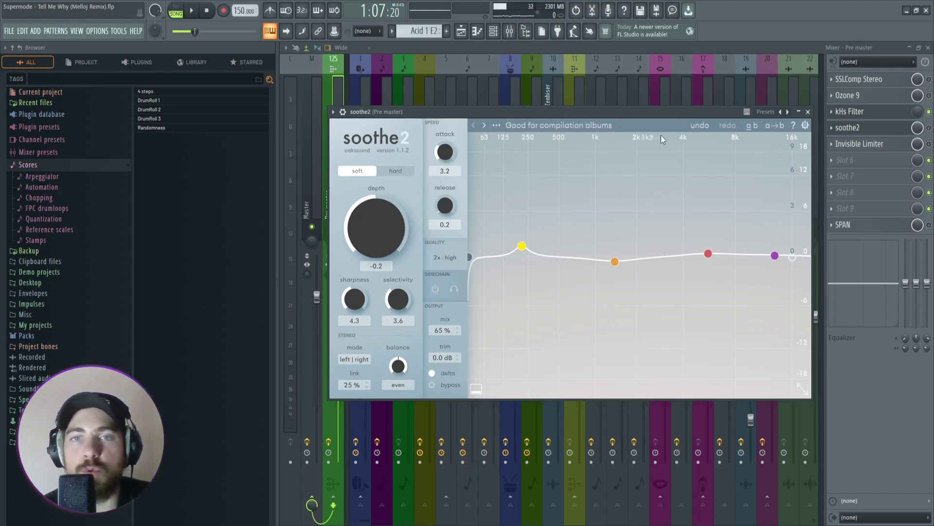
left_click(808, 112)
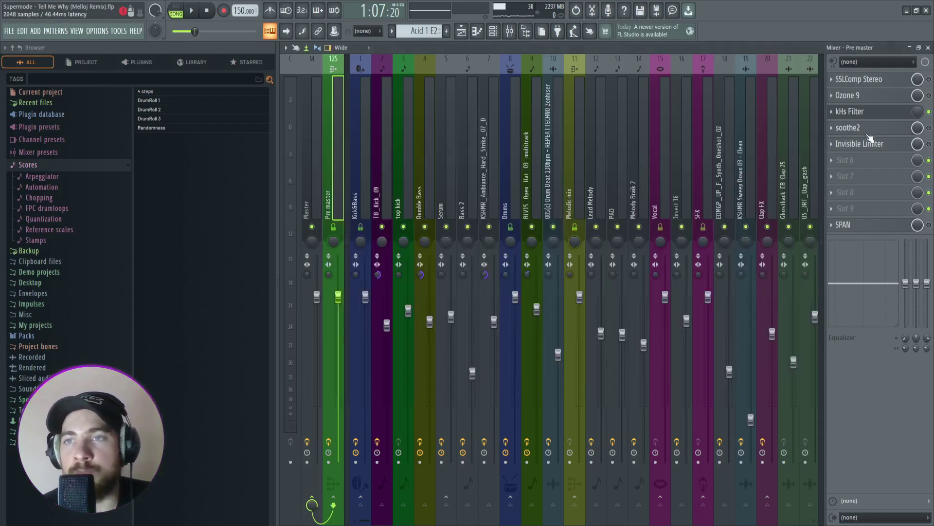
Open the Invisible Limiter on the Pre master track and place its window over the middle of the mixer.
left_click(859, 143)
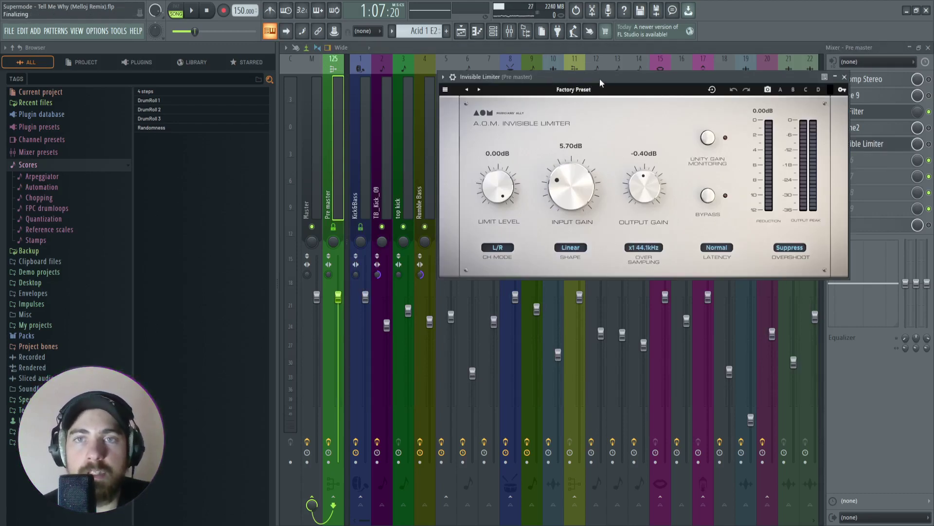
left_click_drag(609, 76, 548, 151)
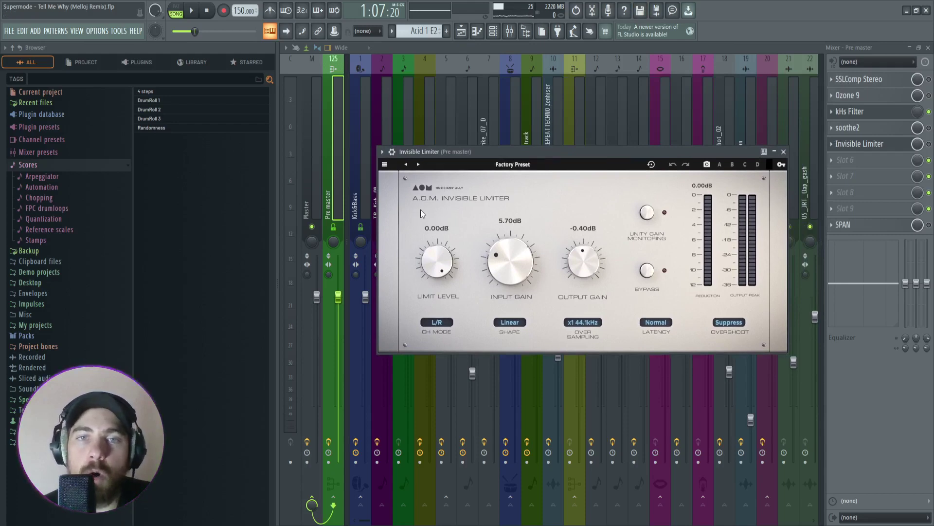
Review the Invisible Limiter's gain settings on the Pre master track with its window shifted higher over the mixer, and close it.
left_click_drag(600, 151, 569, 132)
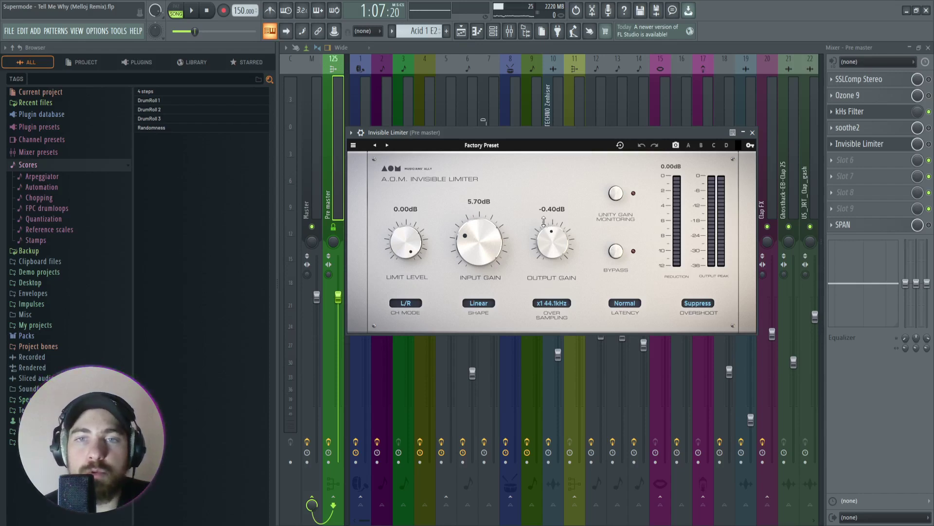
key("Escape")
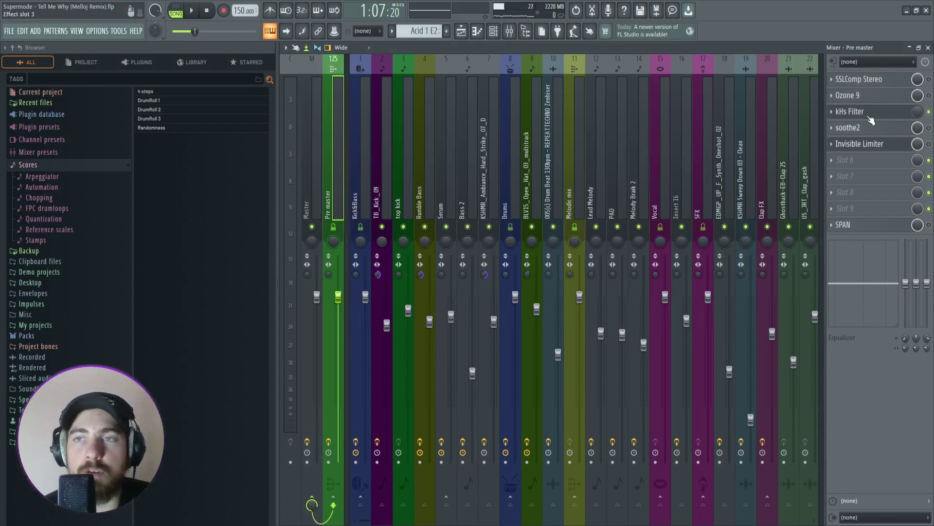
left_click(856, 146)
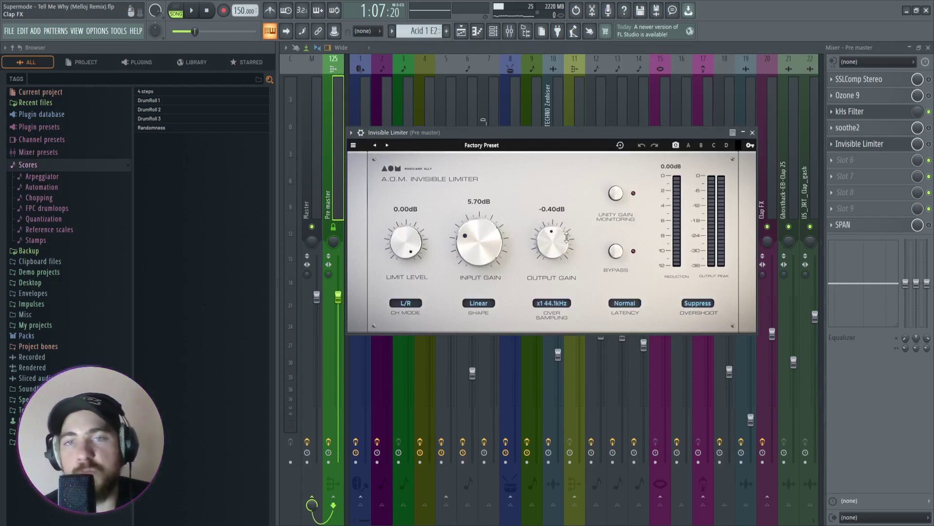
left_click_drag(562, 132, 566, 127)
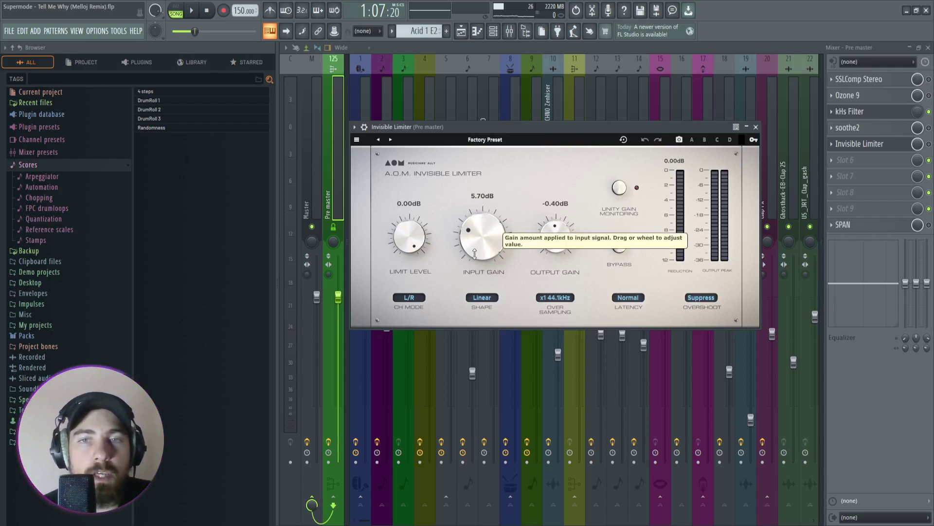
mouse_move(643, 128)
left_mouse_down()
mouse_move(633, 121)
mouse_move(642, 117)
left_mouse_up()
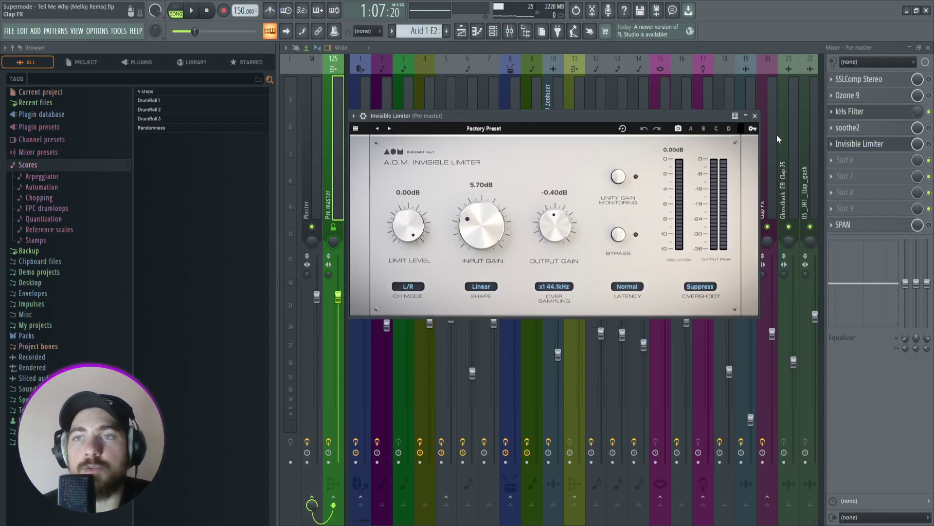
left_click(755, 117)
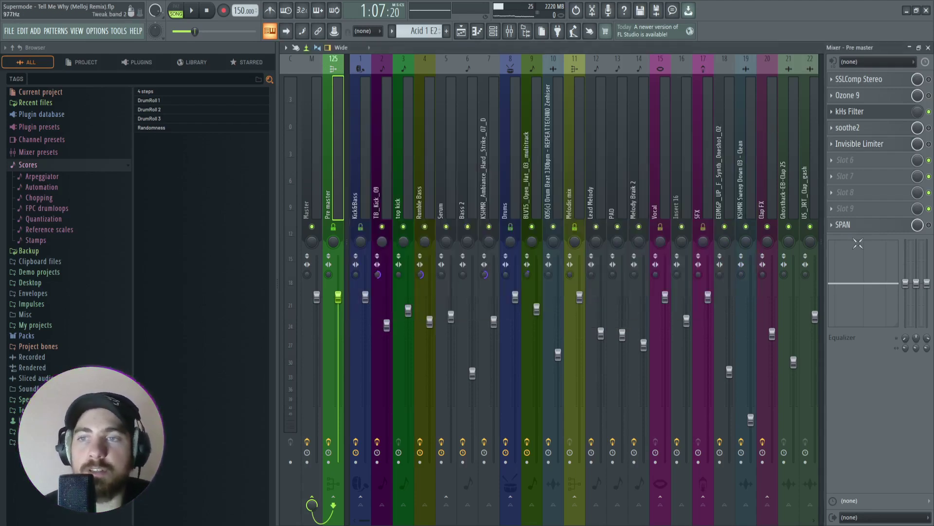
View SPAN and the Invisible Limiter in turn on the Pre master track, ending with SPAN centered over the mixer.
left_click(846, 225)
left_click_drag(583, 161, 547, 109)
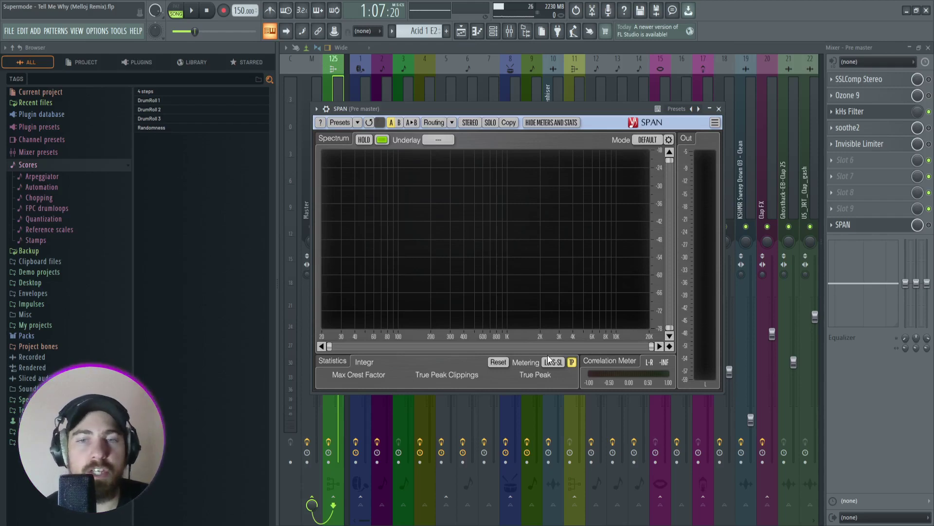
left_click(853, 146)
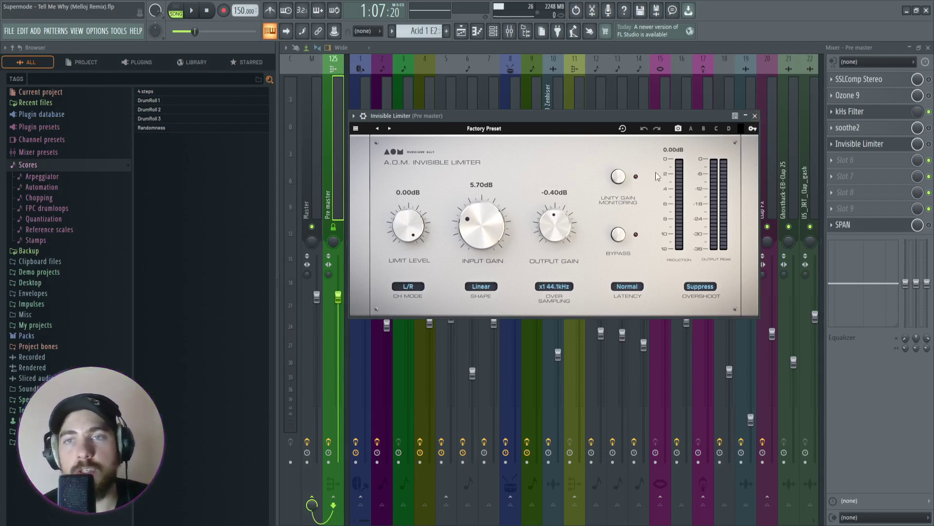
left_click(755, 116)
left_click(852, 145)
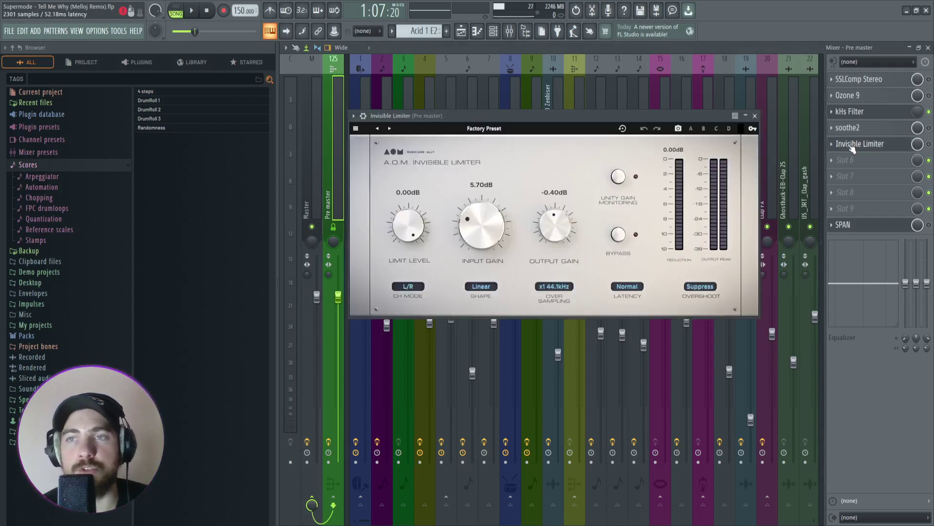
left_click(857, 225)
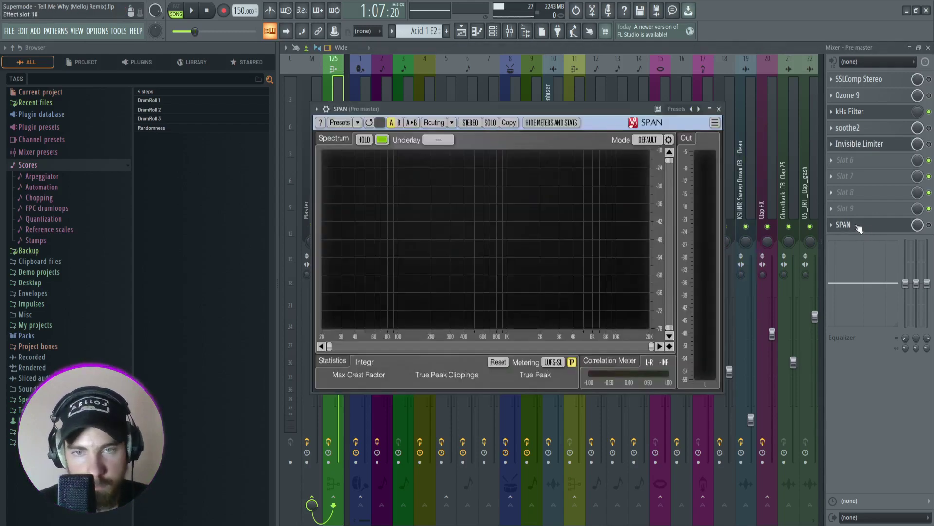
left_click_drag(544, 109, 545, 133)
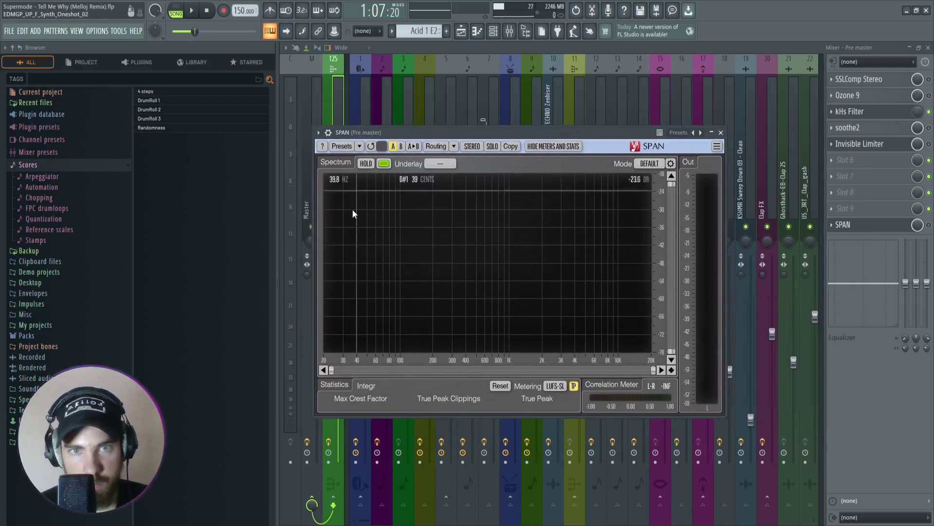
Enable SPAN on the Pre master track during playback, reopen its window to show the spectrum, and stop the song.
key("space")
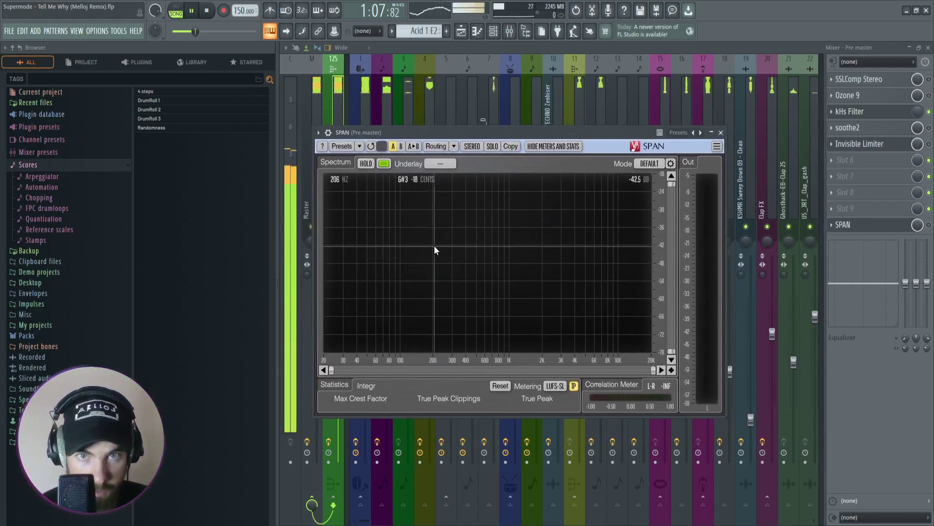
left_click(861, 225)
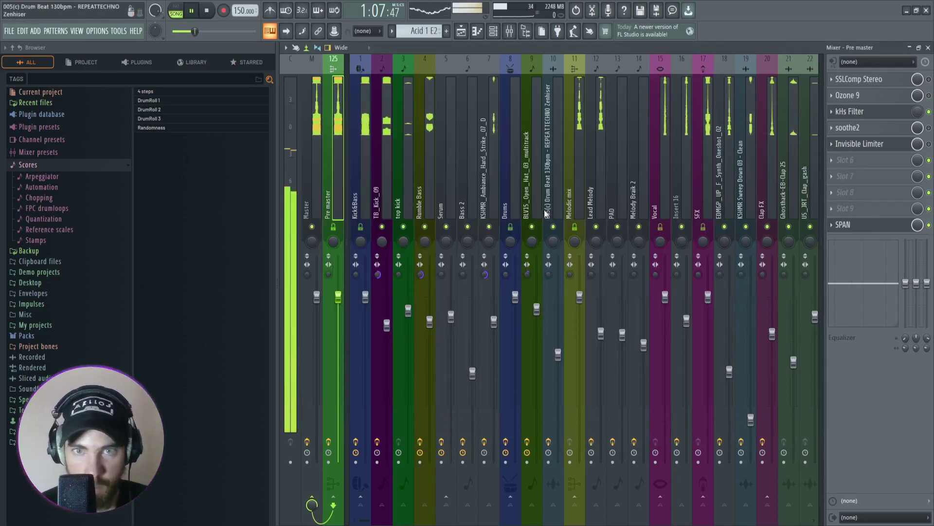
left_click(861, 226)
key("space")
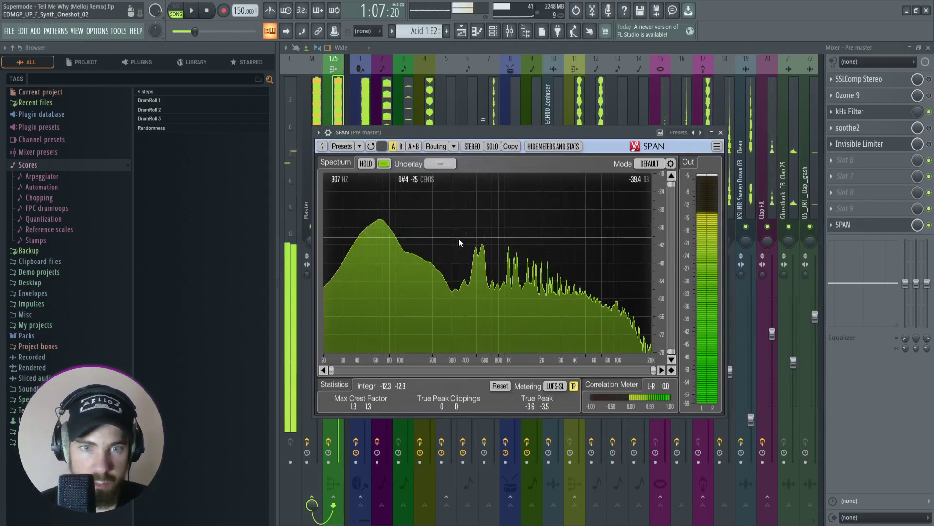
Replay the song section with SPAN open to read the integrated loudness, and close the analyzer.
left_click(860, 225)
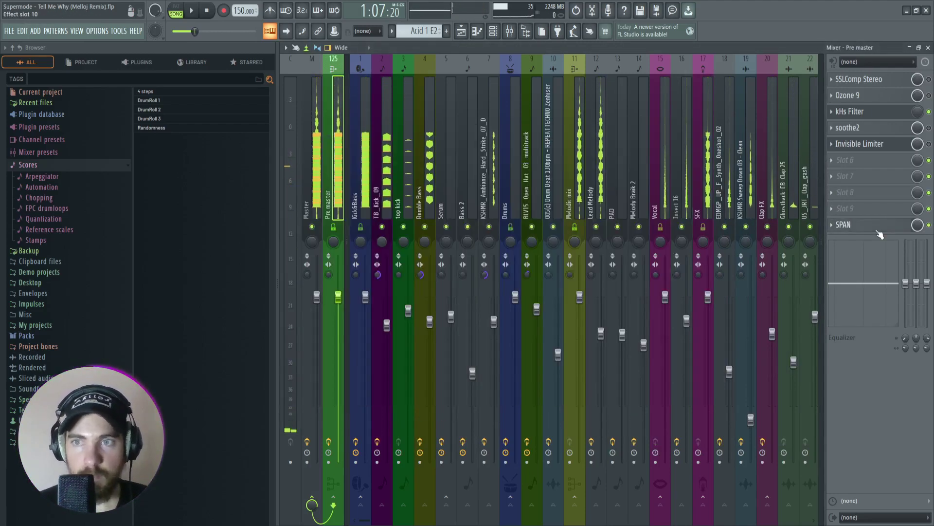
left_click(860, 224)
key("space")
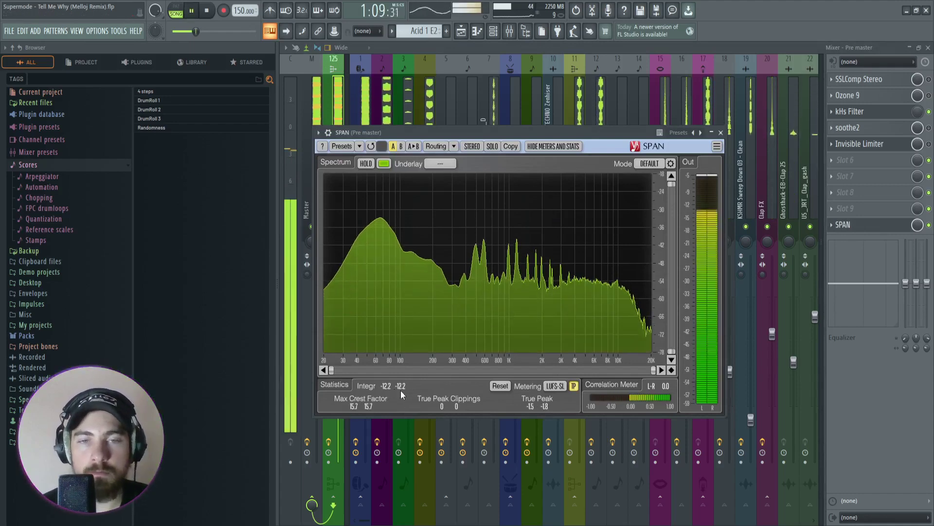
key("space")
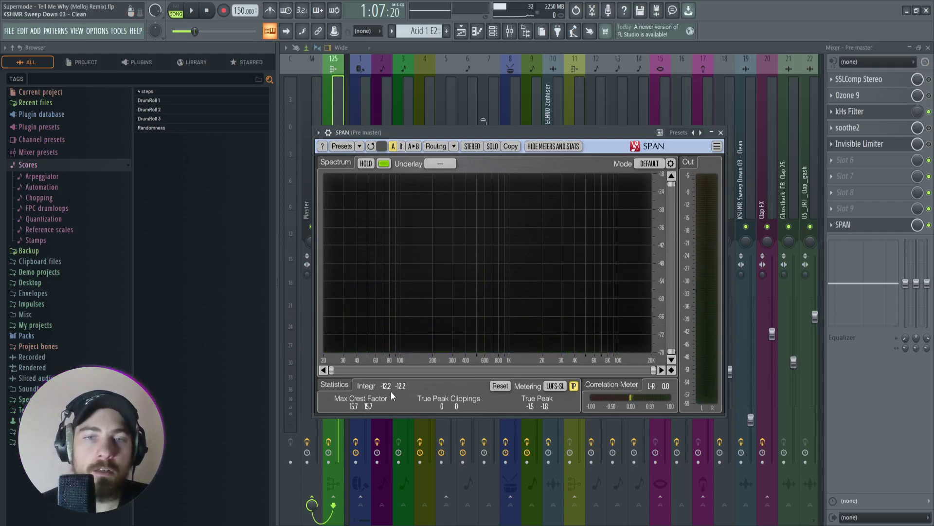
key("space")
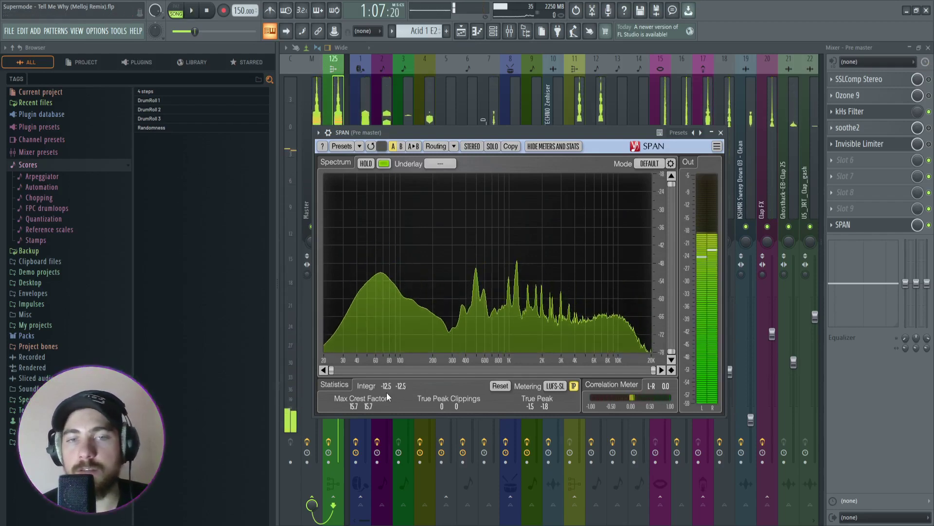
left_click(849, 224)
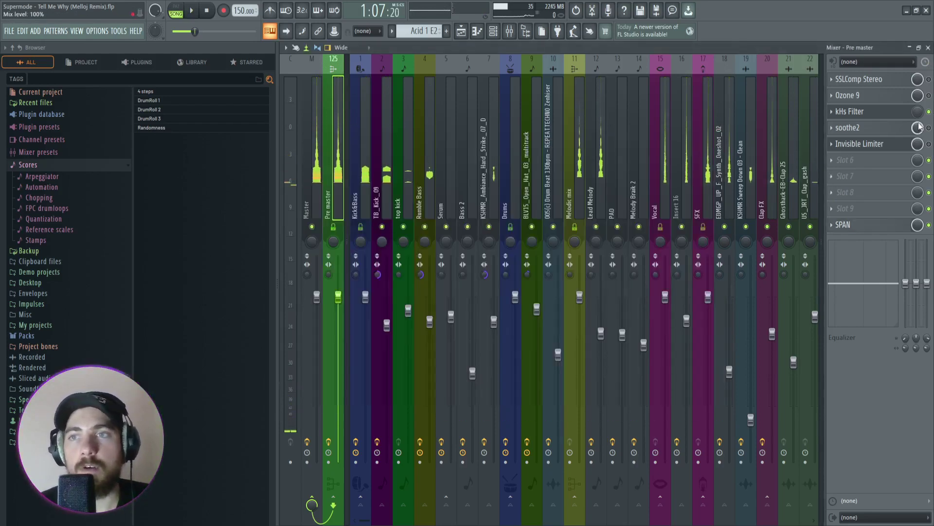
Enable MStereoScope on the Master track and place its open window over the middle of the mixer.
left_click(311, 177)
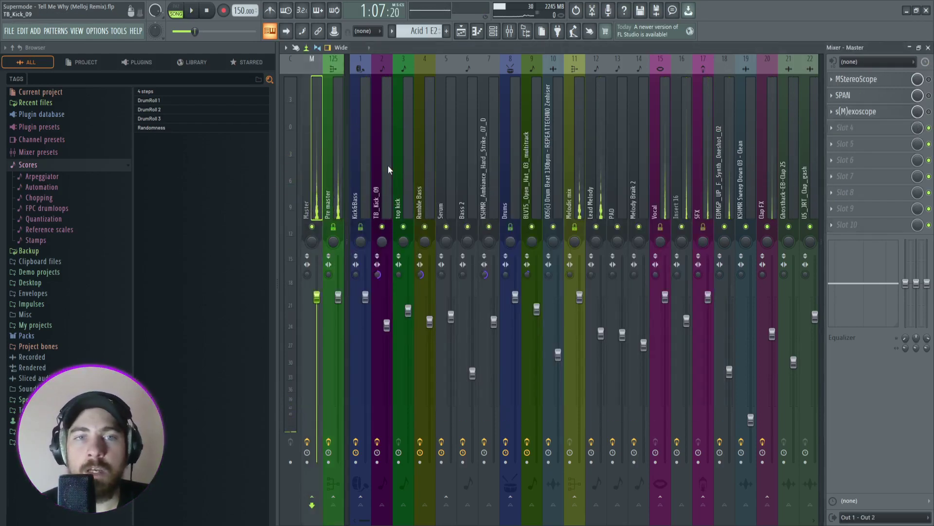
left_click(860, 81)
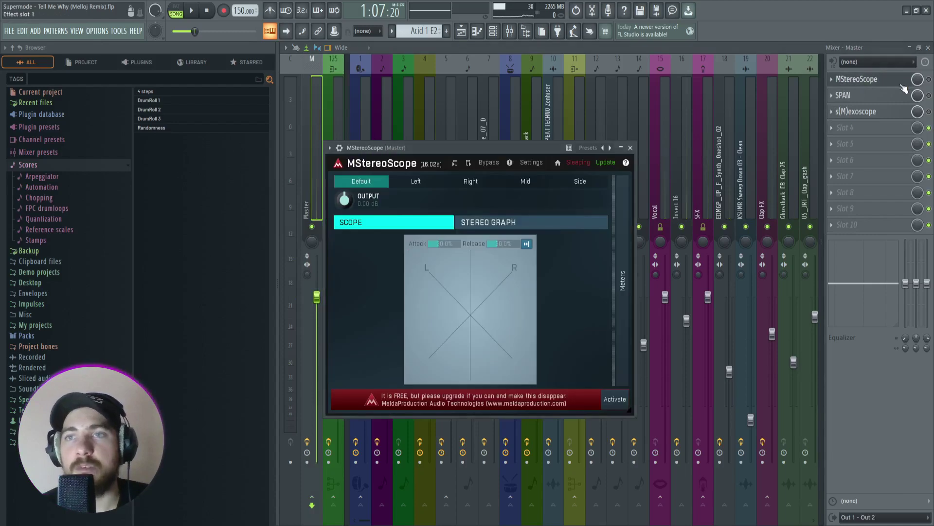
left_click(929, 81)
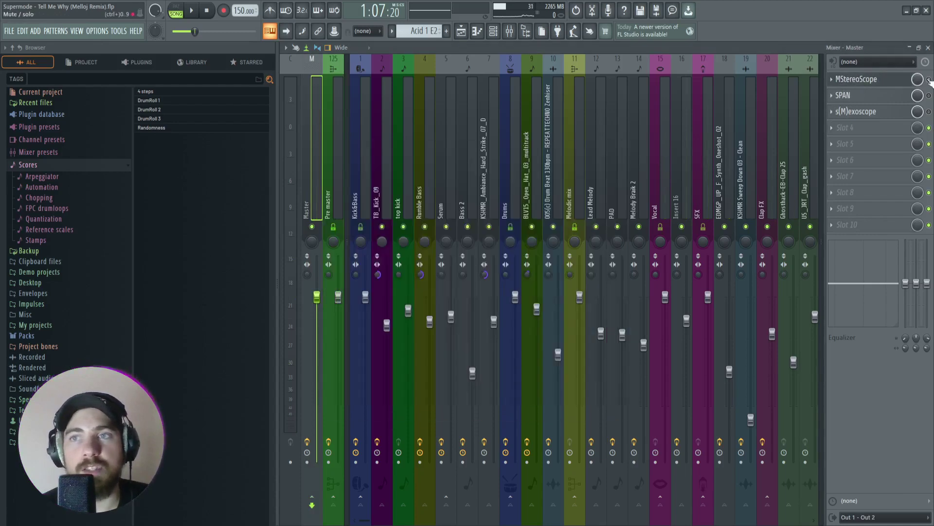
left_click(878, 80)
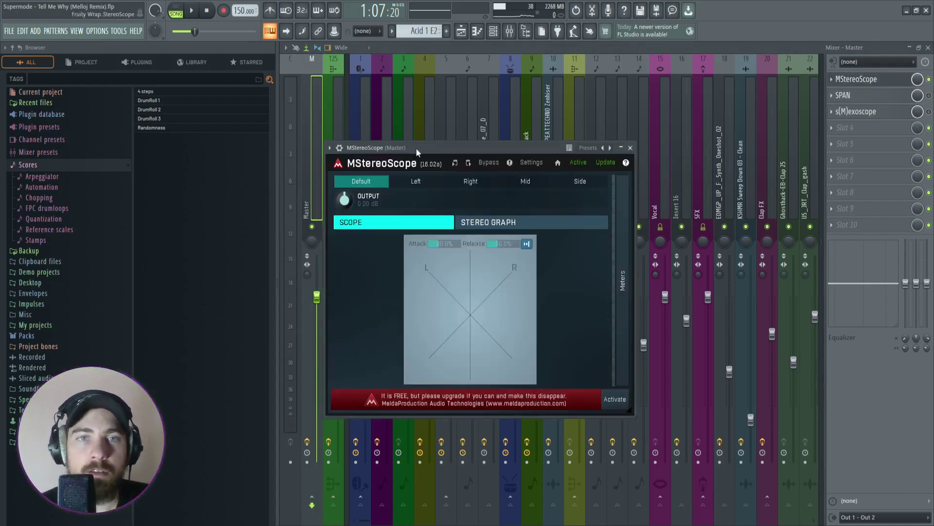
left_click_drag(416, 148, 479, 145)
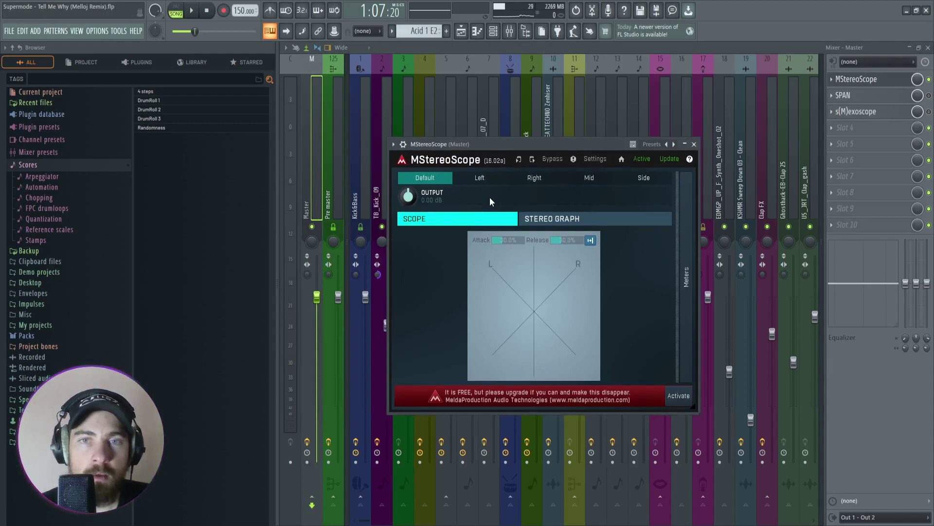
left_click_drag(560, 144, 557, 128)
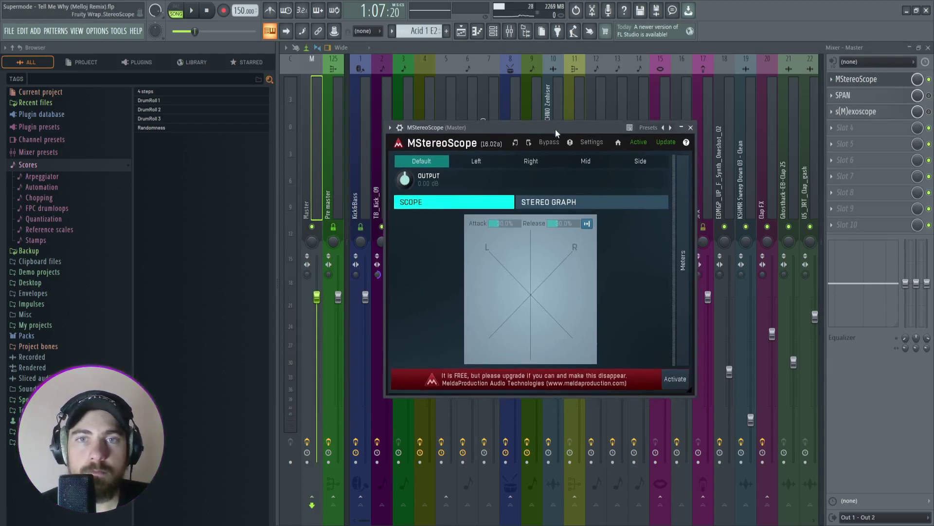
Play the song through MStereoScope's Side, Mid and Default modes to compare the stereo content, and stop playback.
left_click(634, 163)
key("space")
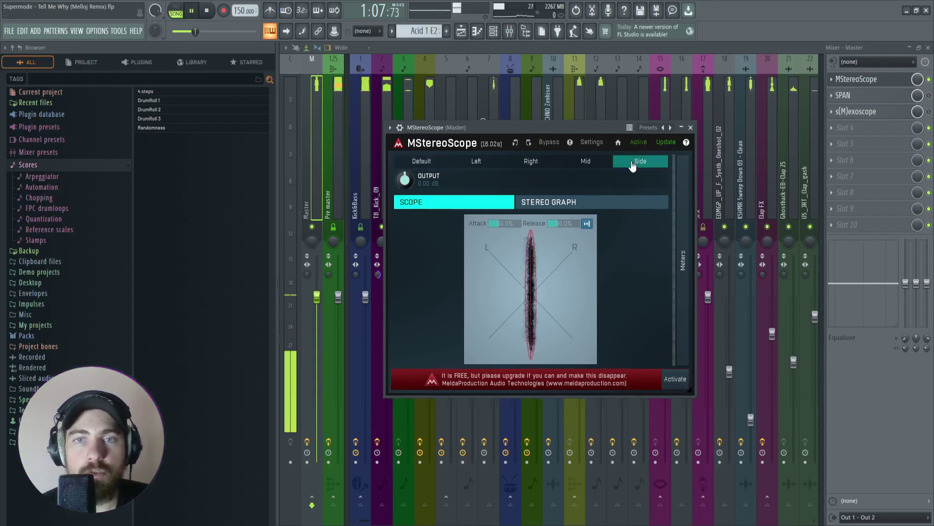
left_click(598, 165)
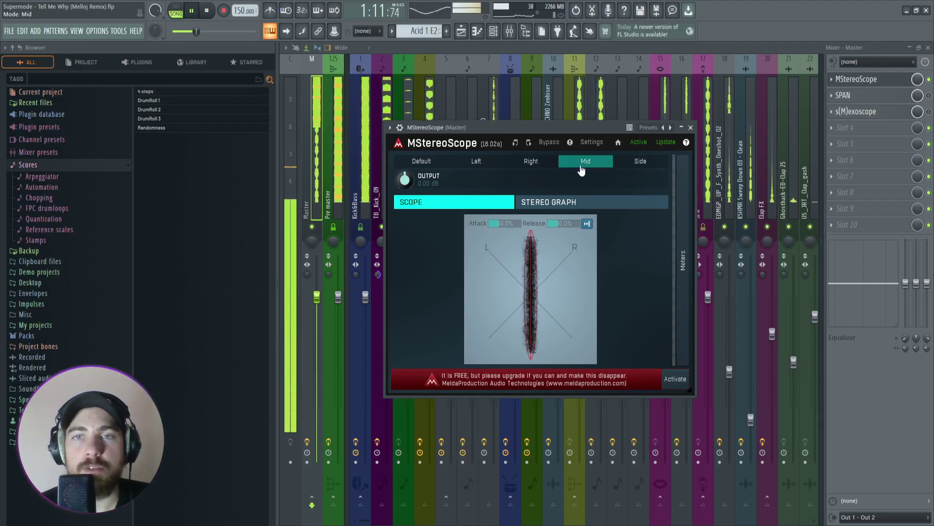
left_click(416, 162)
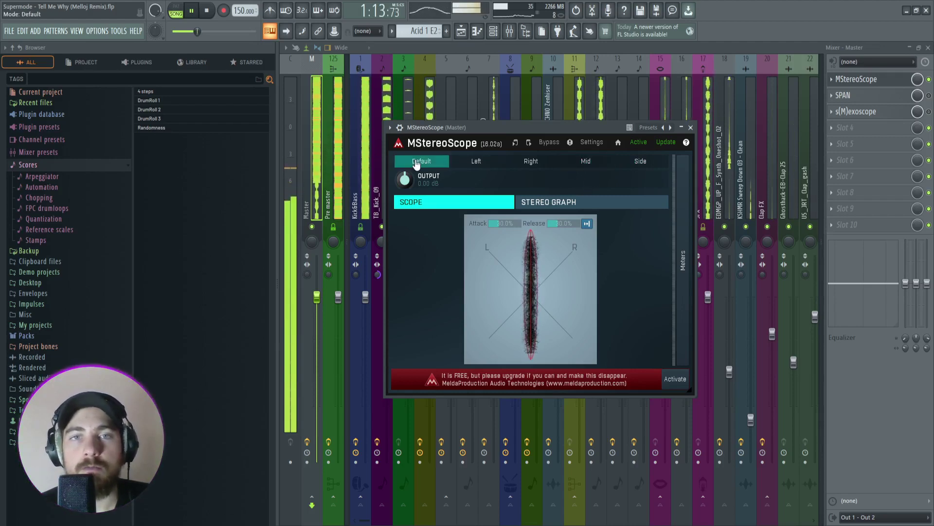
key("space")
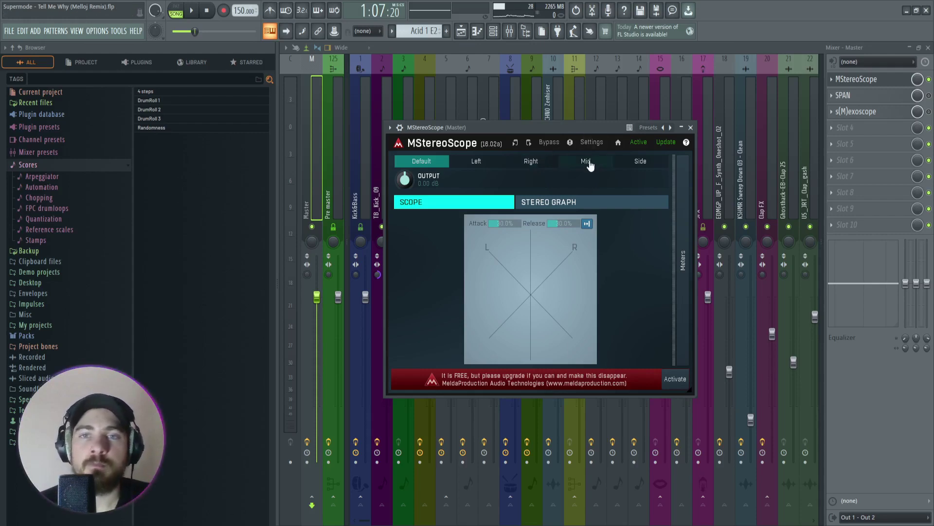
Shift the MStereoScope window slightly lower and alternate between Mid and Default modes with playback stopped, ending on Mid.
mouse_move(579, 127)
left_mouse_down()
mouse_move(600, 122)
mouse_move(566, 118)
mouse_move(573, 144)
left_mouse_up()
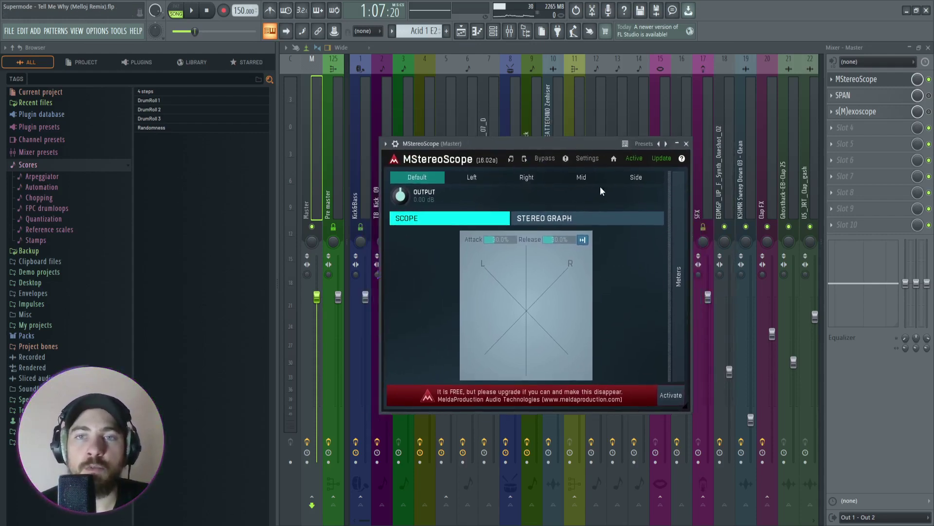
left_click(577, 178)
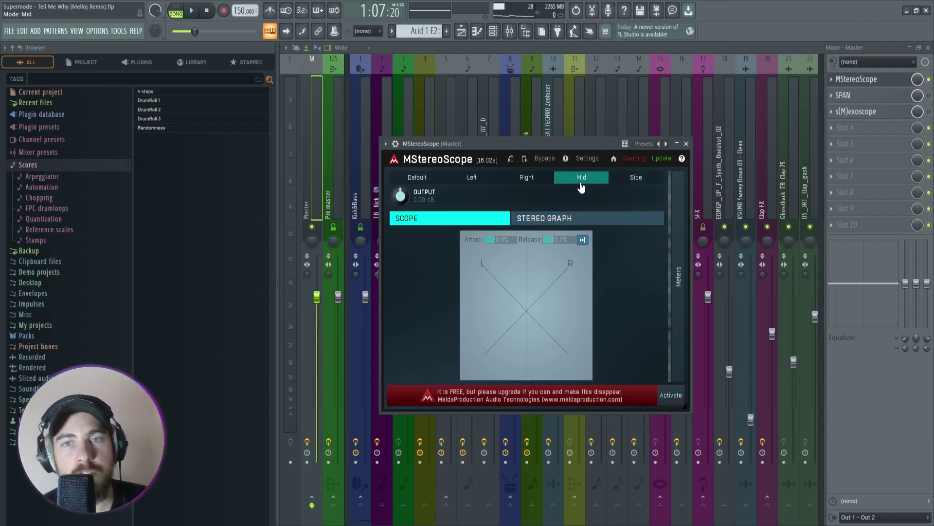
left_click(418, 181)
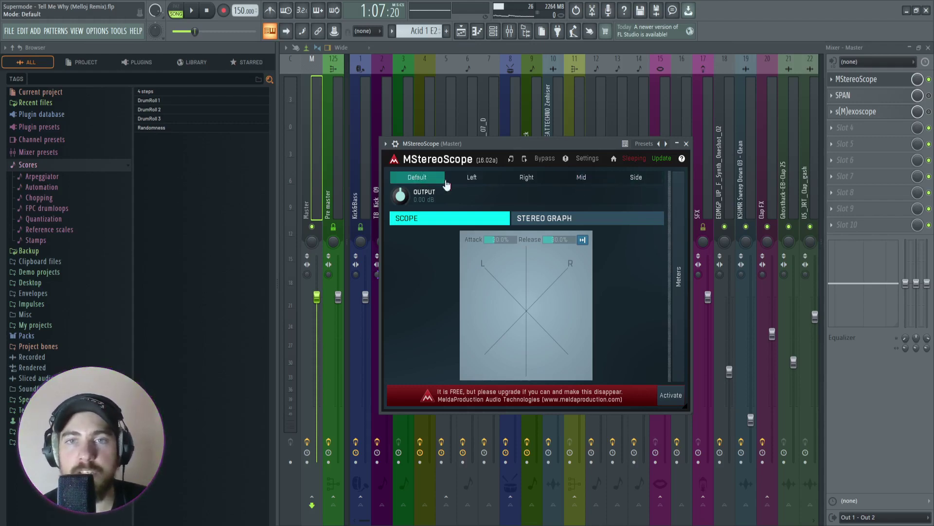
left_click(591, 181)
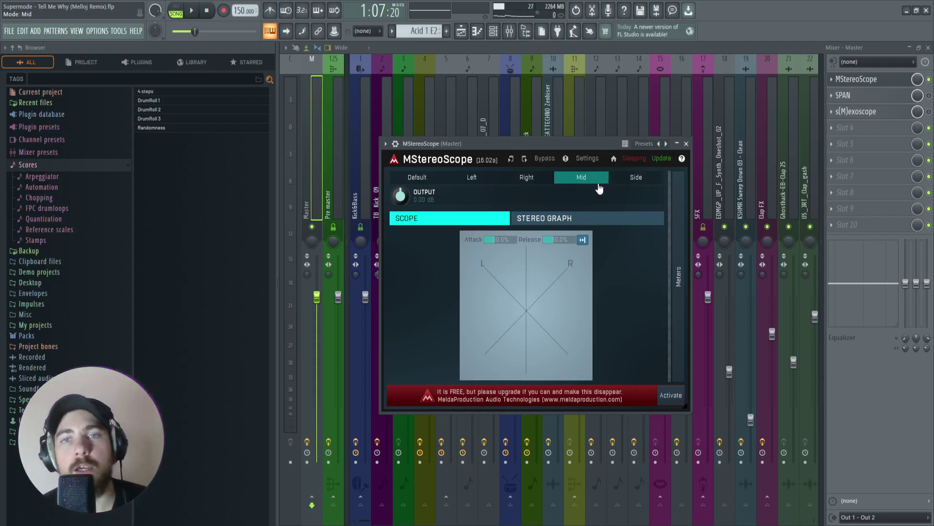
left_click(417, 181)
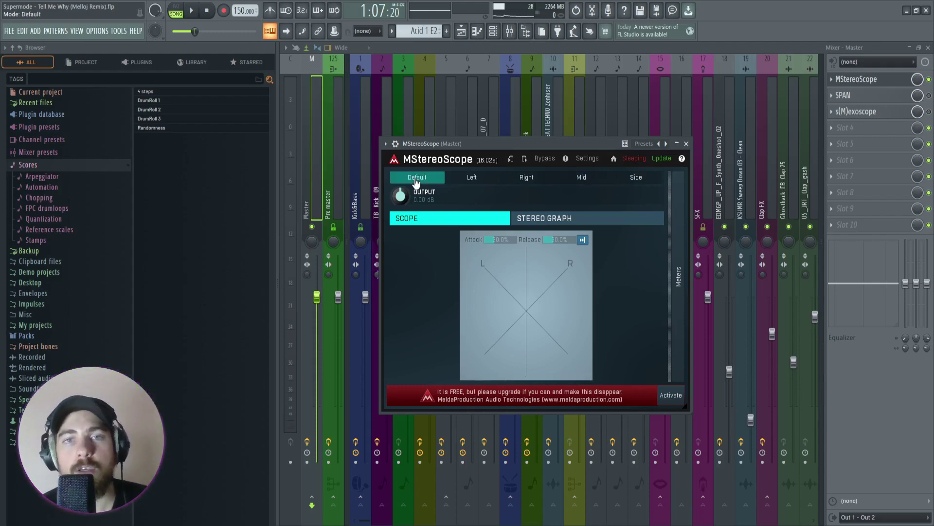
left_click(588, 181)
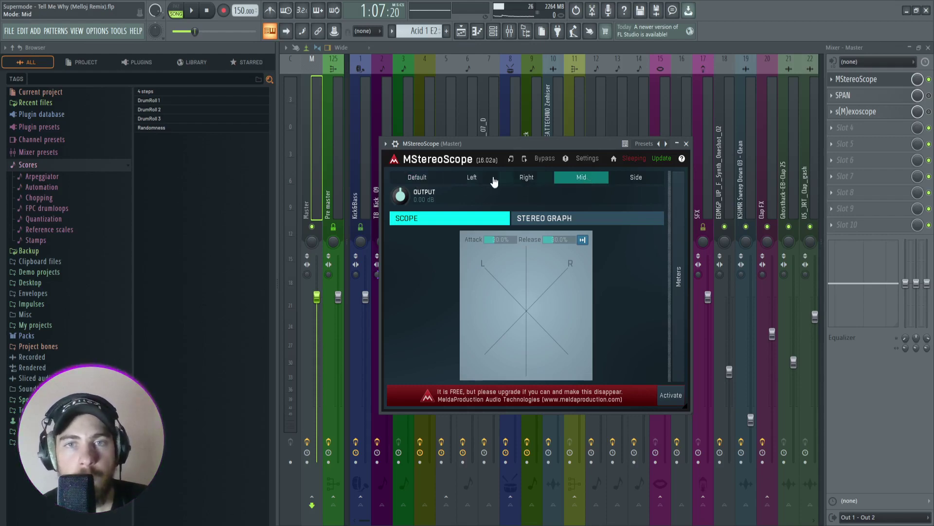
Compare MStereoScope's Mid and Default modes once more, leave it on Default, and close the plugin window.
left_click(589, 182)
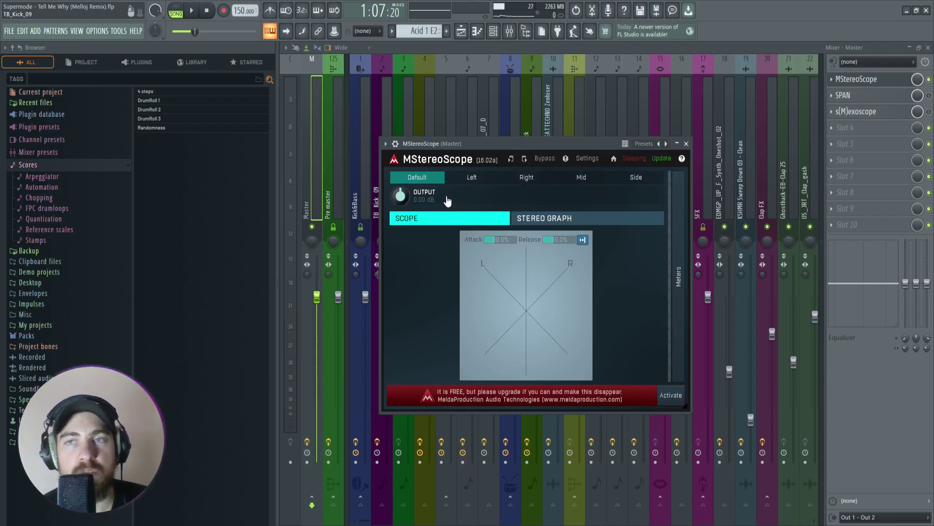
left_click(590, 185)
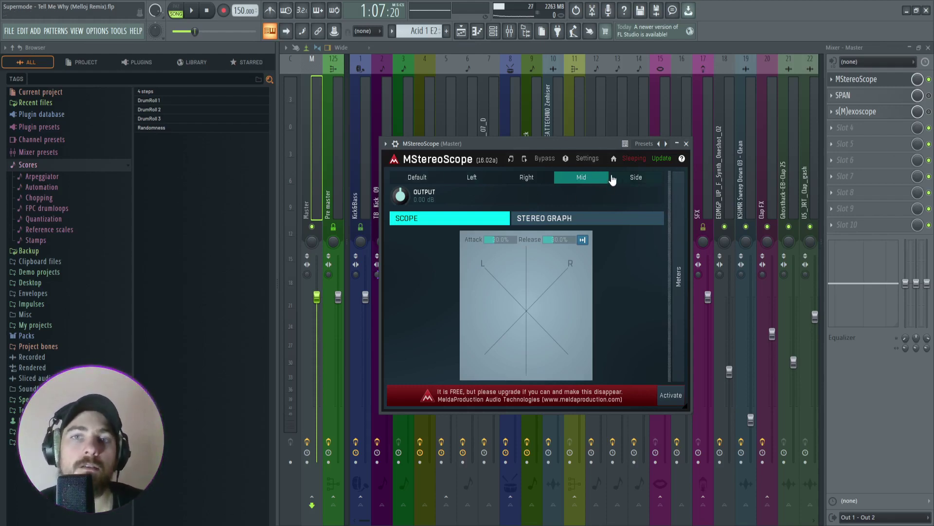
left_click(416, 179)
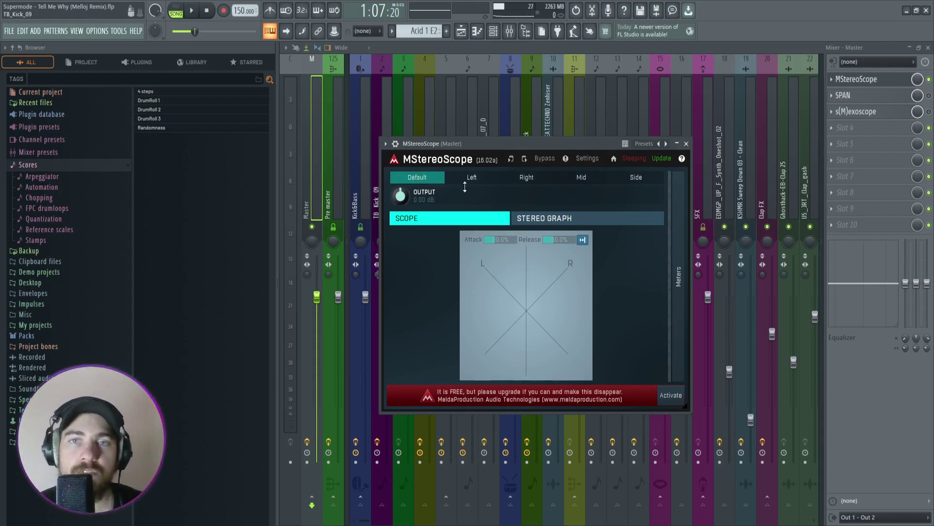
left_click(686, 144)
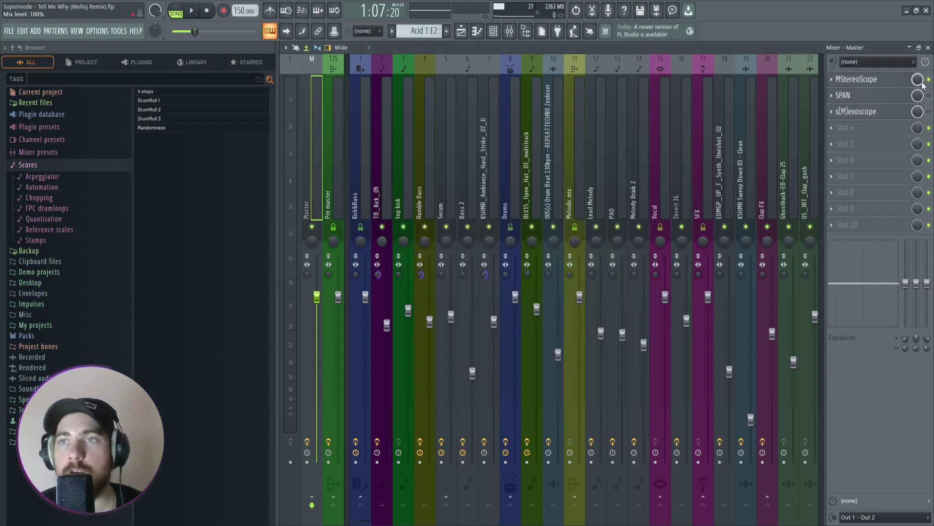
On the Master track, enable SPAN and s(M)exoscope with MStereoScope off, and place the open s(M)exoscope window higher over the mixer.
left_click(929, 96)
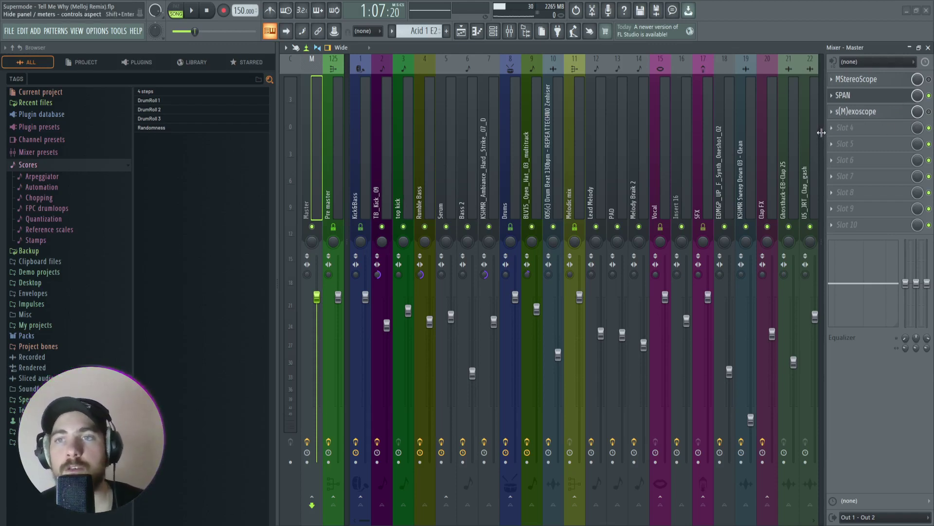
left_click(882, 117)
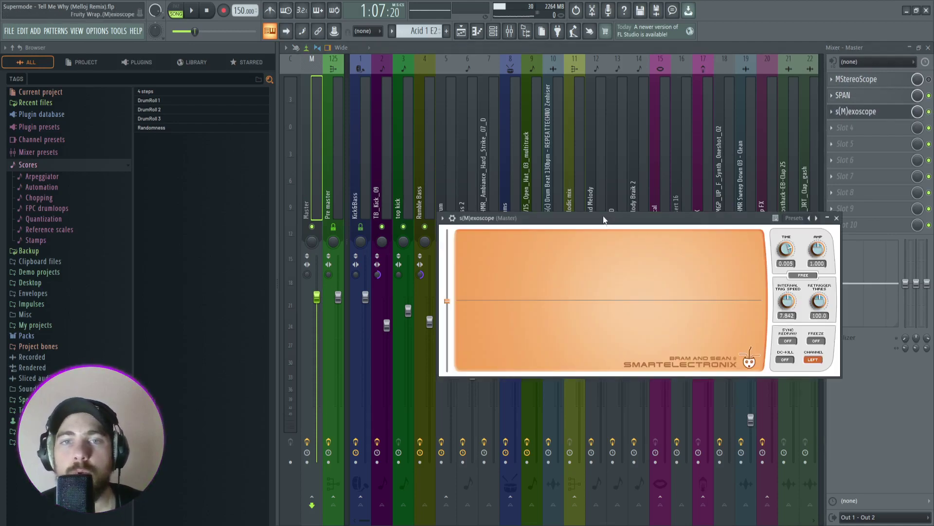
left_click_drag(605, 225, 583, 130)
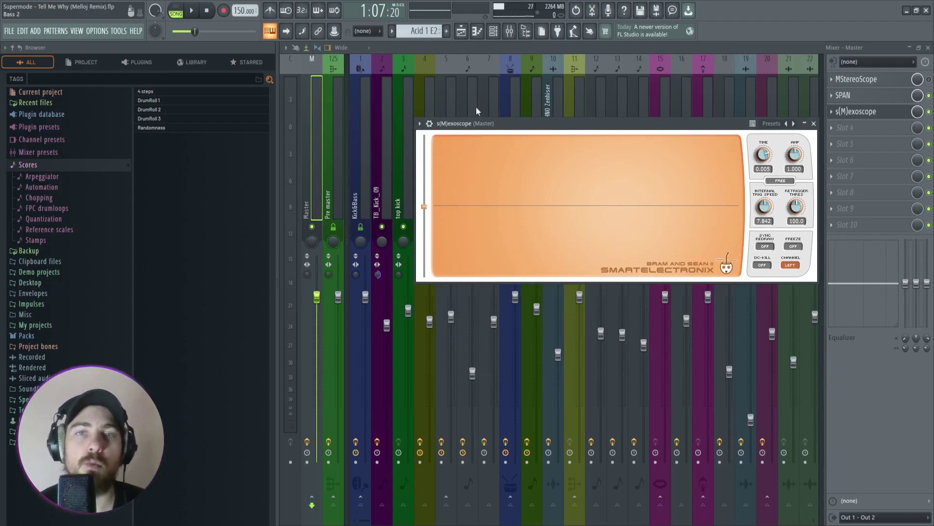
Play the song section through s(M)exoscope, freeze the captured waveform, and stop playback.
key("space")
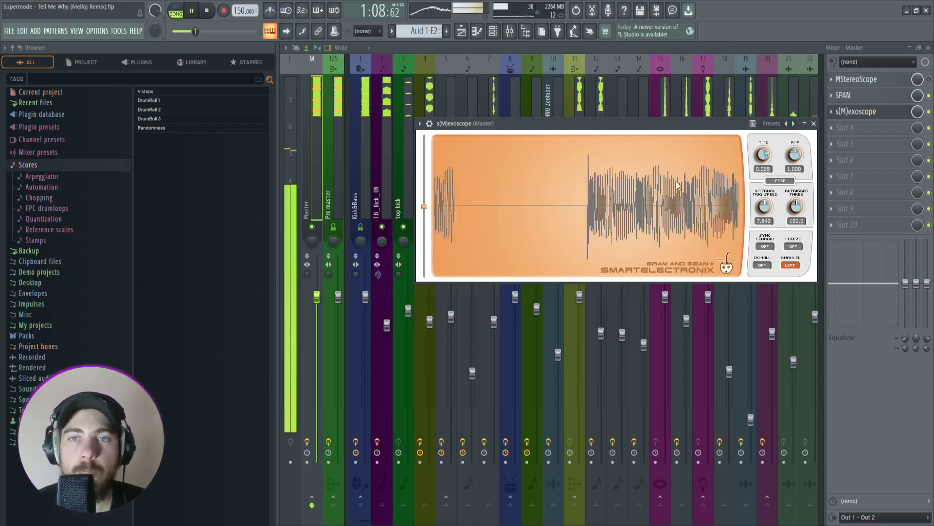
key("space")
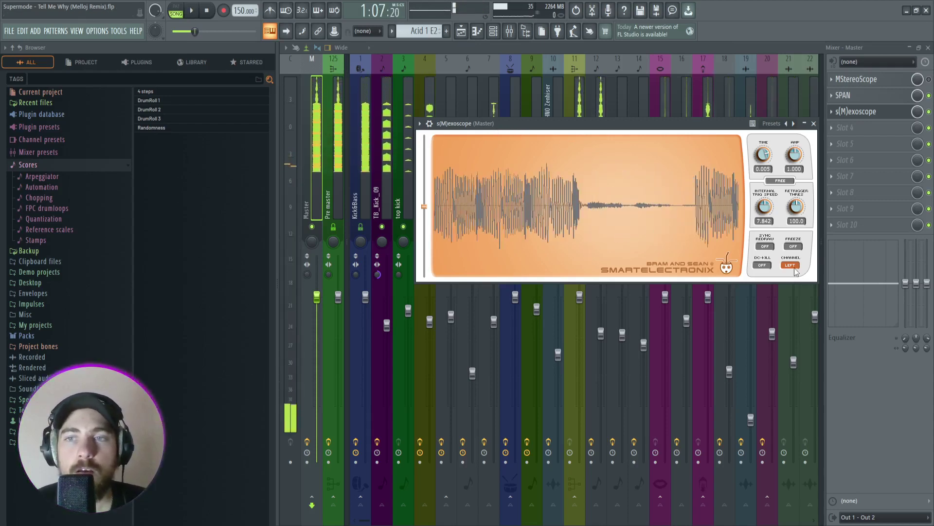
key("space")
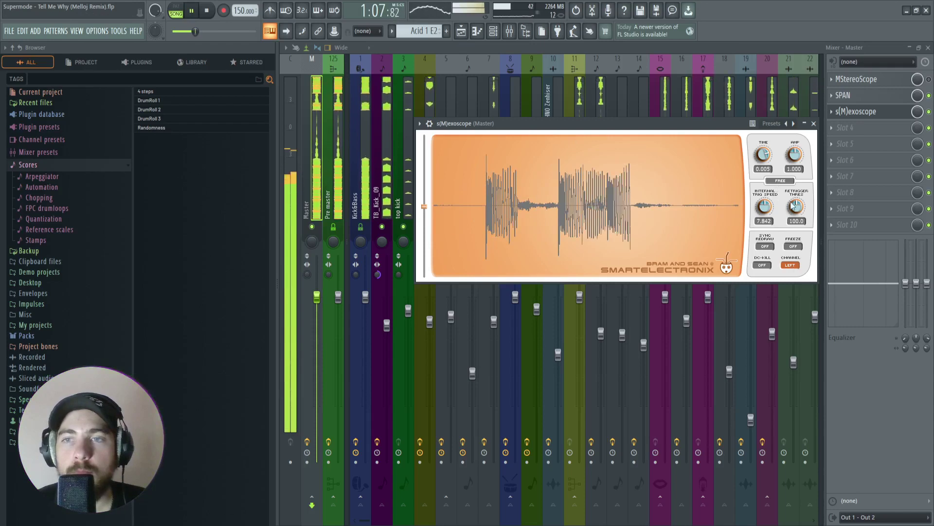
left_click(793, 246)
key("space")
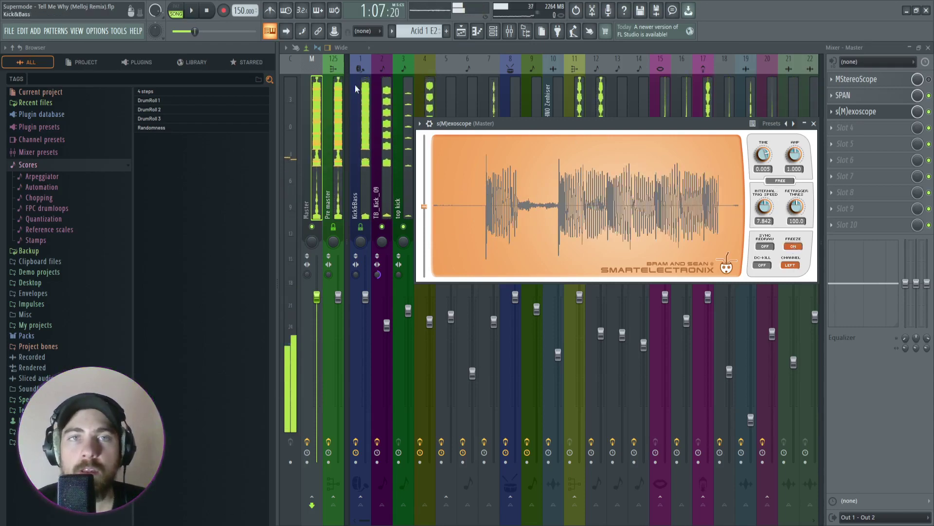
Examine the frozen kick and bass waveform while shifting the s(M)exoscope window sideways over the mixer, and close it.
left_click_drag(640, 130, 578, 128)
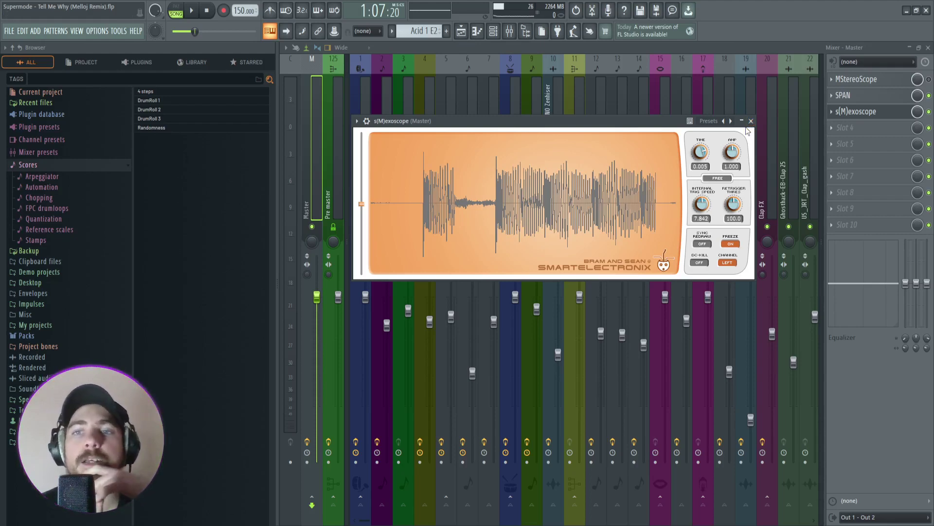
left_click_drag(613, 128, 584, 129)
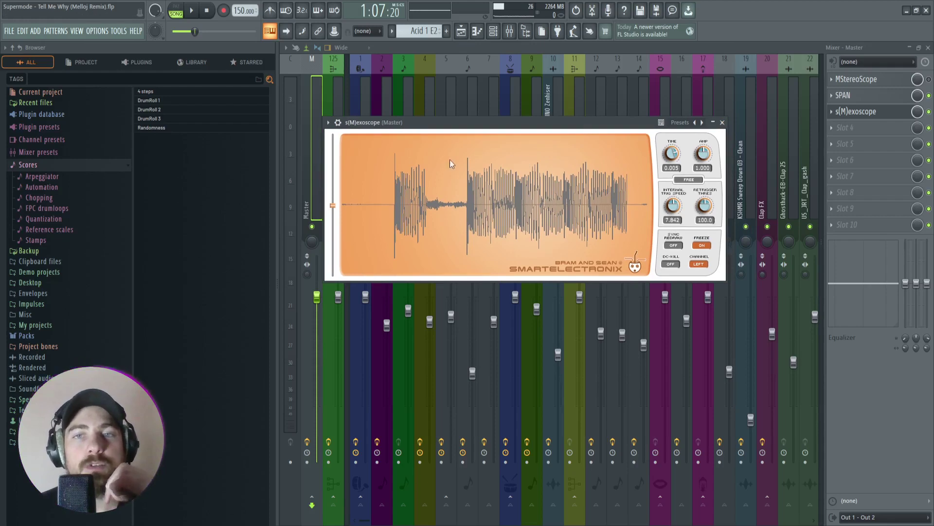
left_click_drag(618, 129, 677, 130)
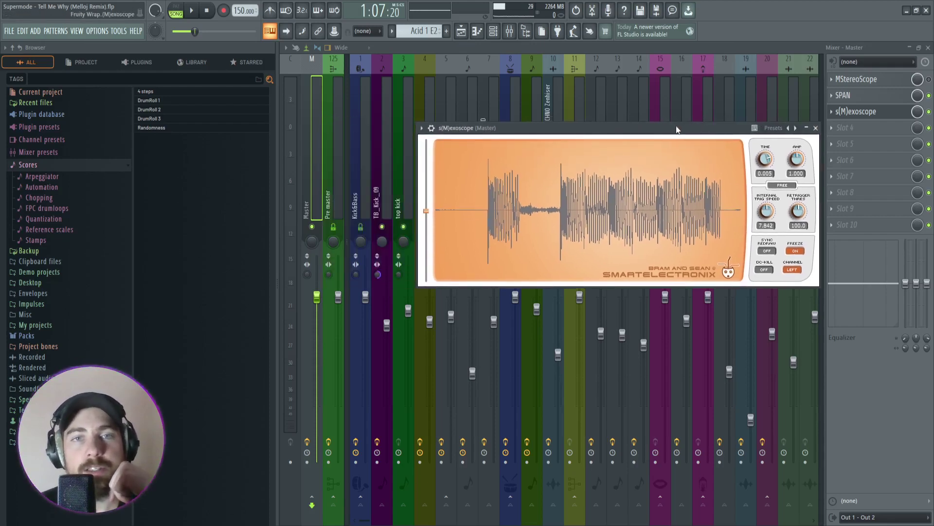
left_click_drag(632, 128, 593, 129)
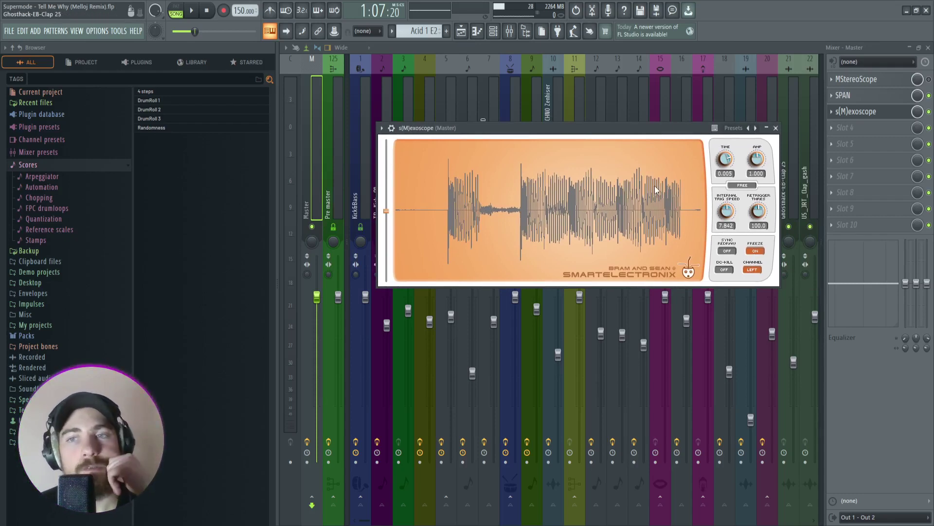
left_click(775, 128)
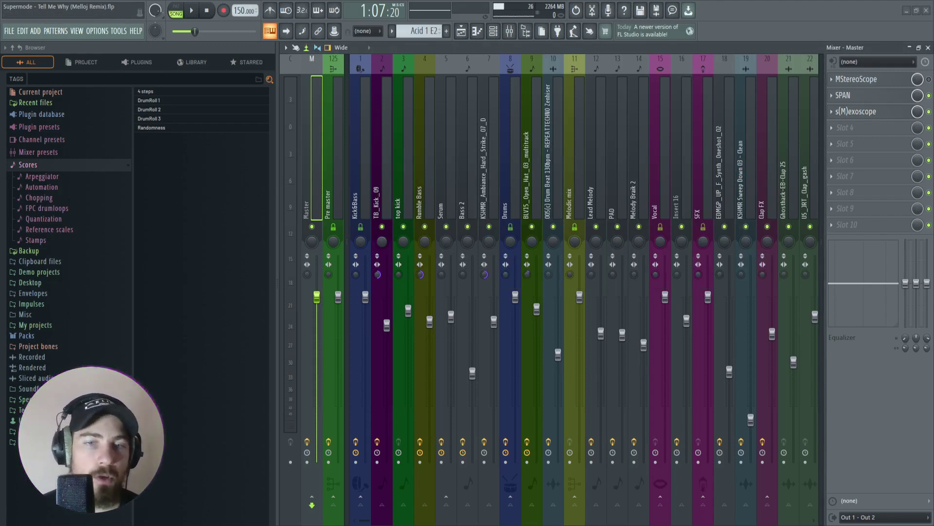
Show the playlist and examine the full song arrangement across all track groups.
left_click(461, 30)
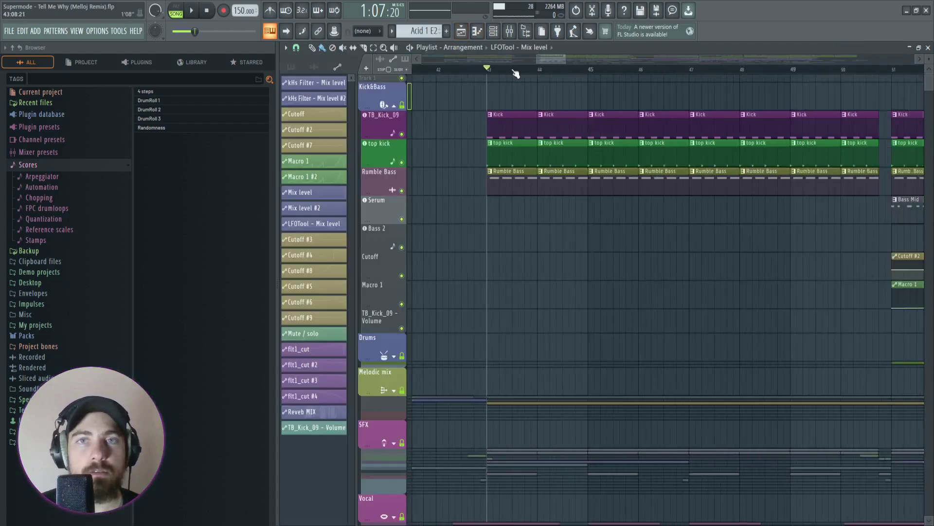
scroll(516, 71, "down", 5)
scroll(438, 184, "down", 5)
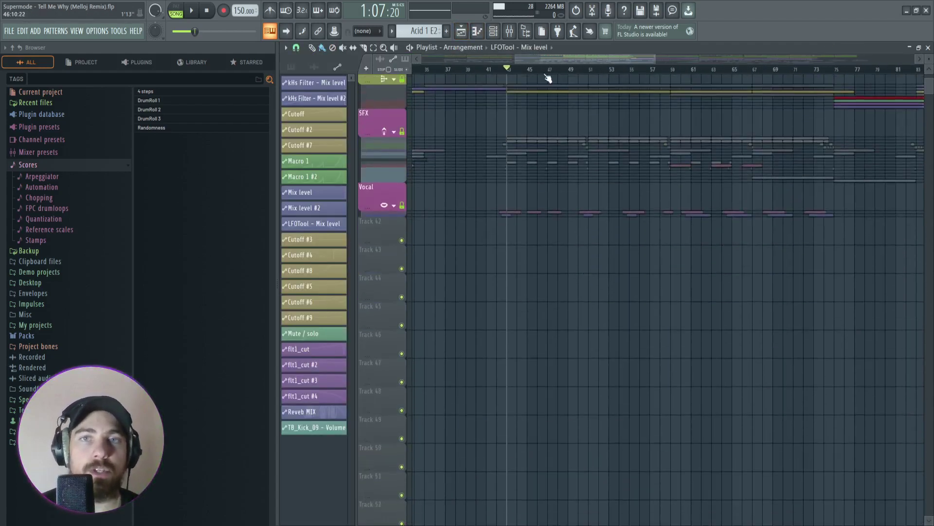
scroll(549, 74, "down", 3)
scroll(775, 265, "up", 5)
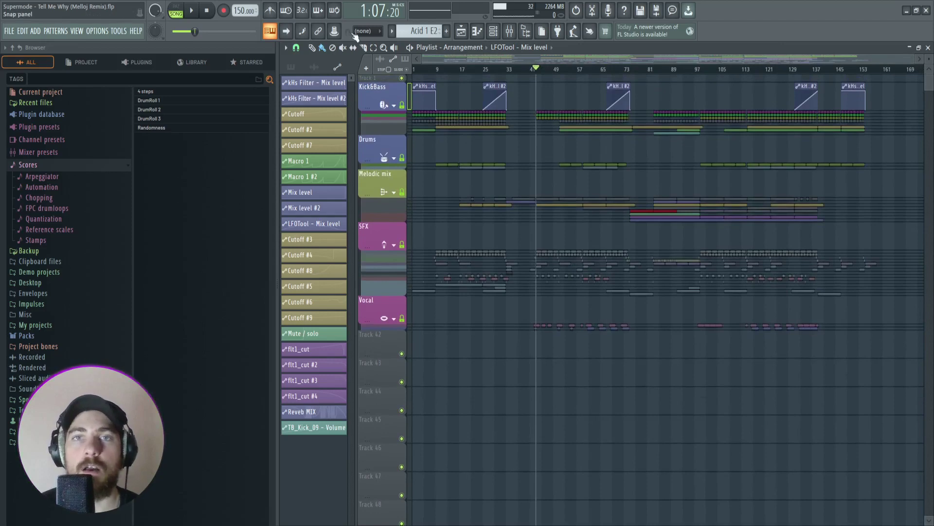
left_click_drag(918, 59, 661, 62)
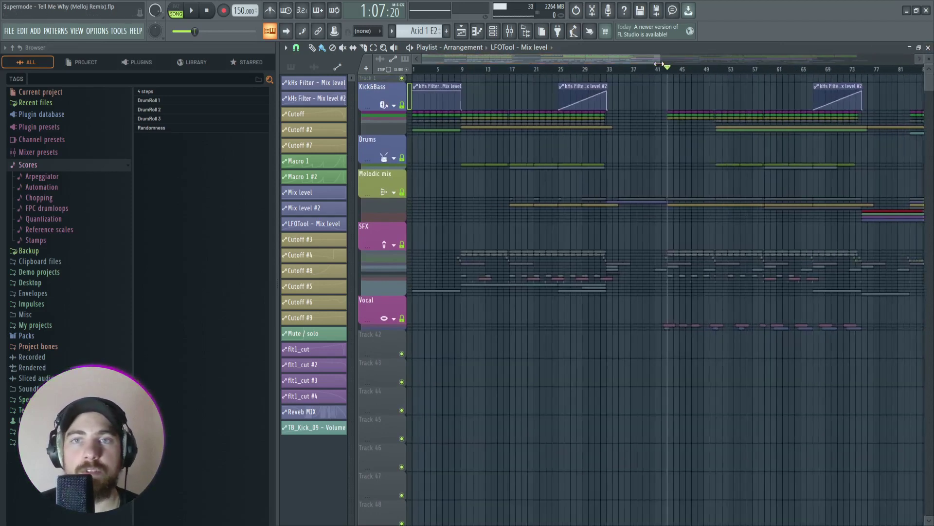
Return to the mixer, disable s(M)exoscope and SPAN on the Master track, and close the mixer.
left_click(512, 34)
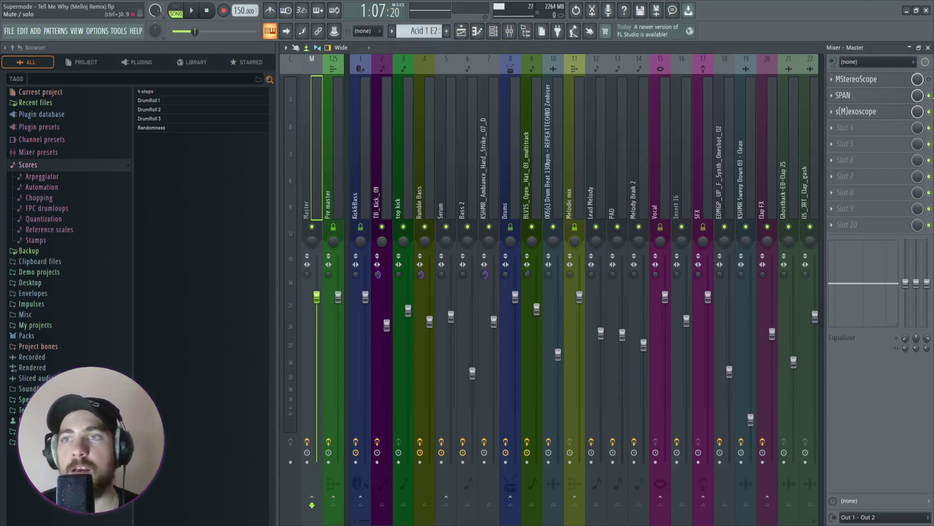
left_click(929, 111)
left_click(928, 95)
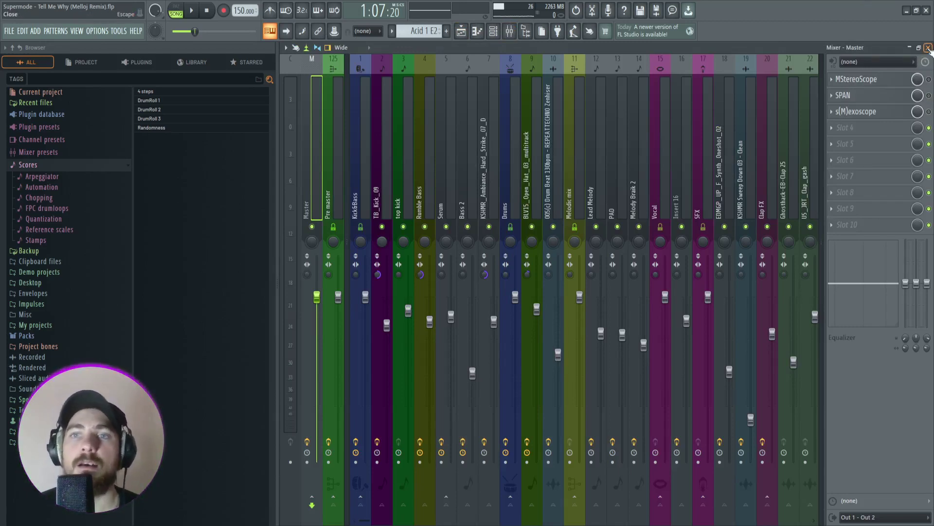
left_click(929, 47)
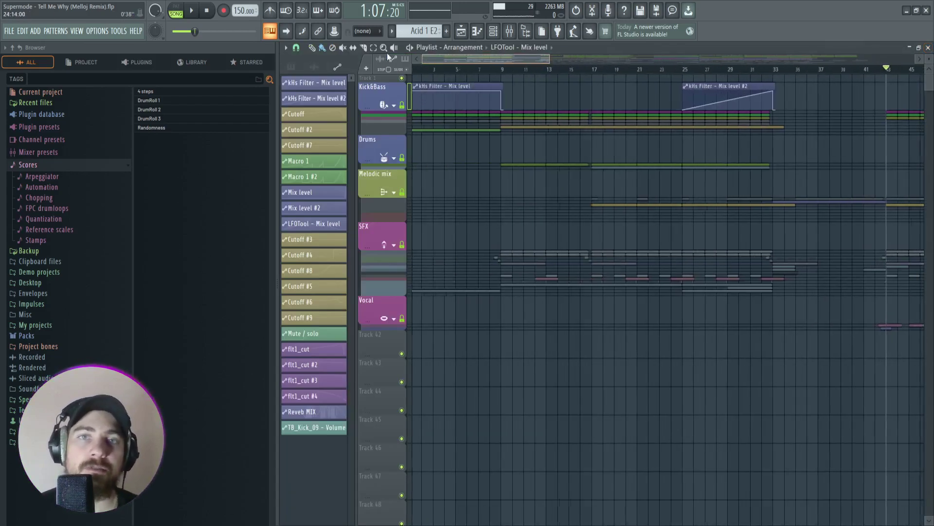
Frame the opening bars of the arrangement in the playlist and reset the song position to the start.
scroll(527, 71, "up", 3)
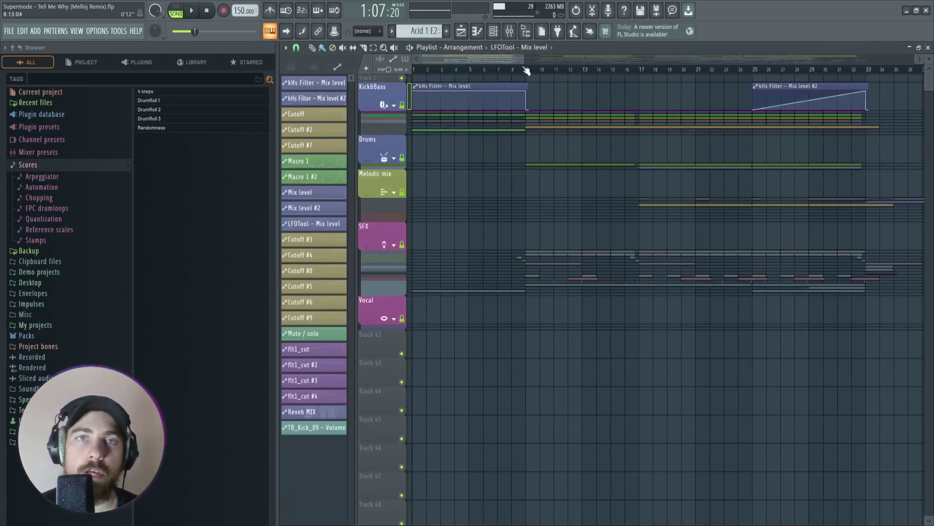
left_click(208, 12)
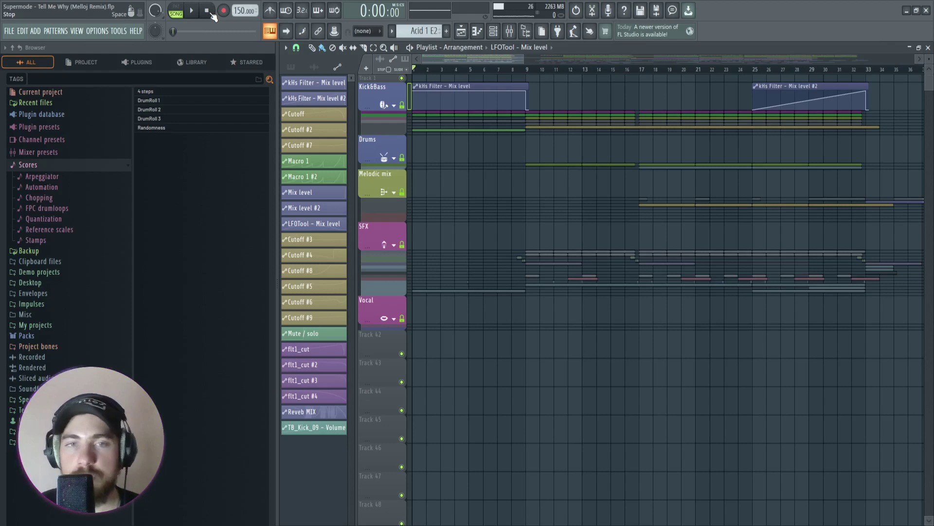